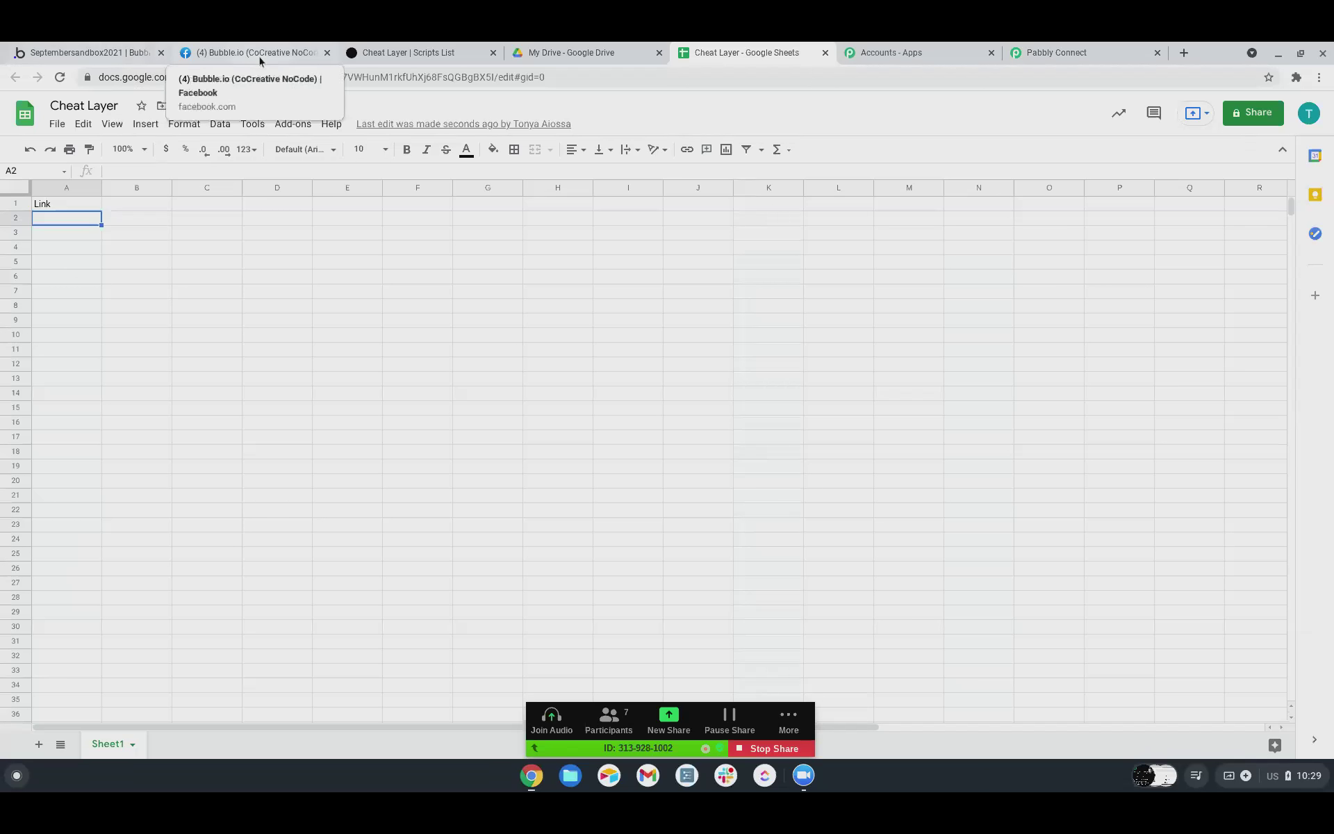
click(395, 59)
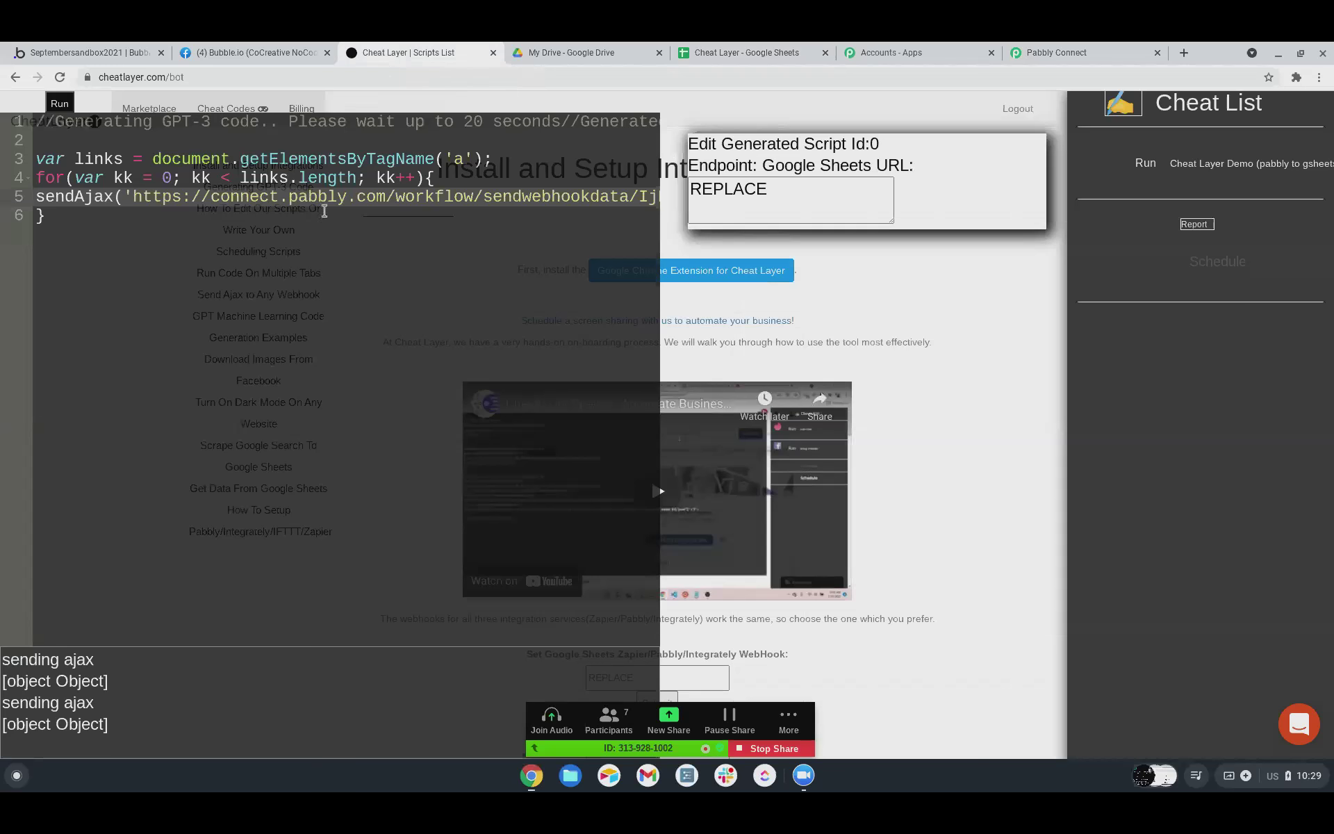
click(769, 202)
click(59, 104)
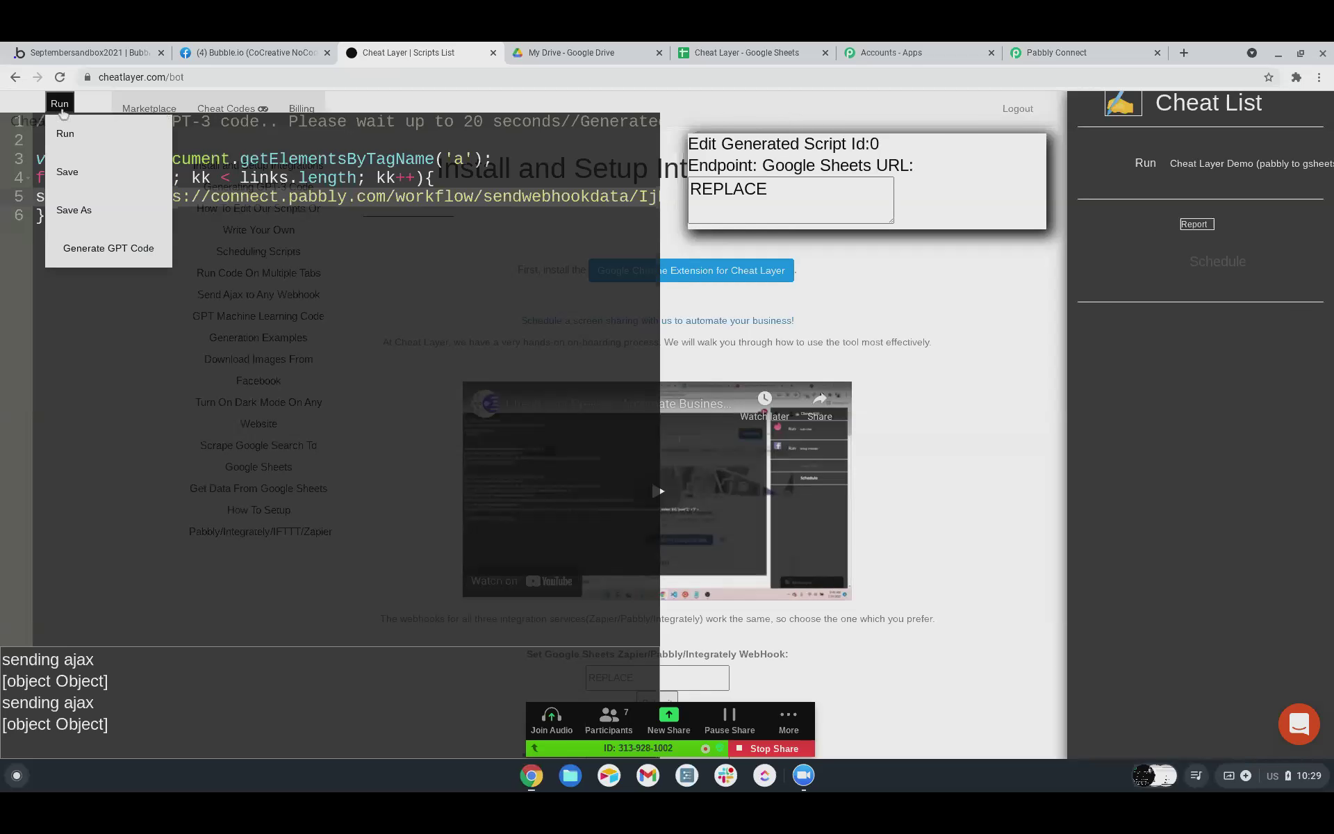
click(68, 172)
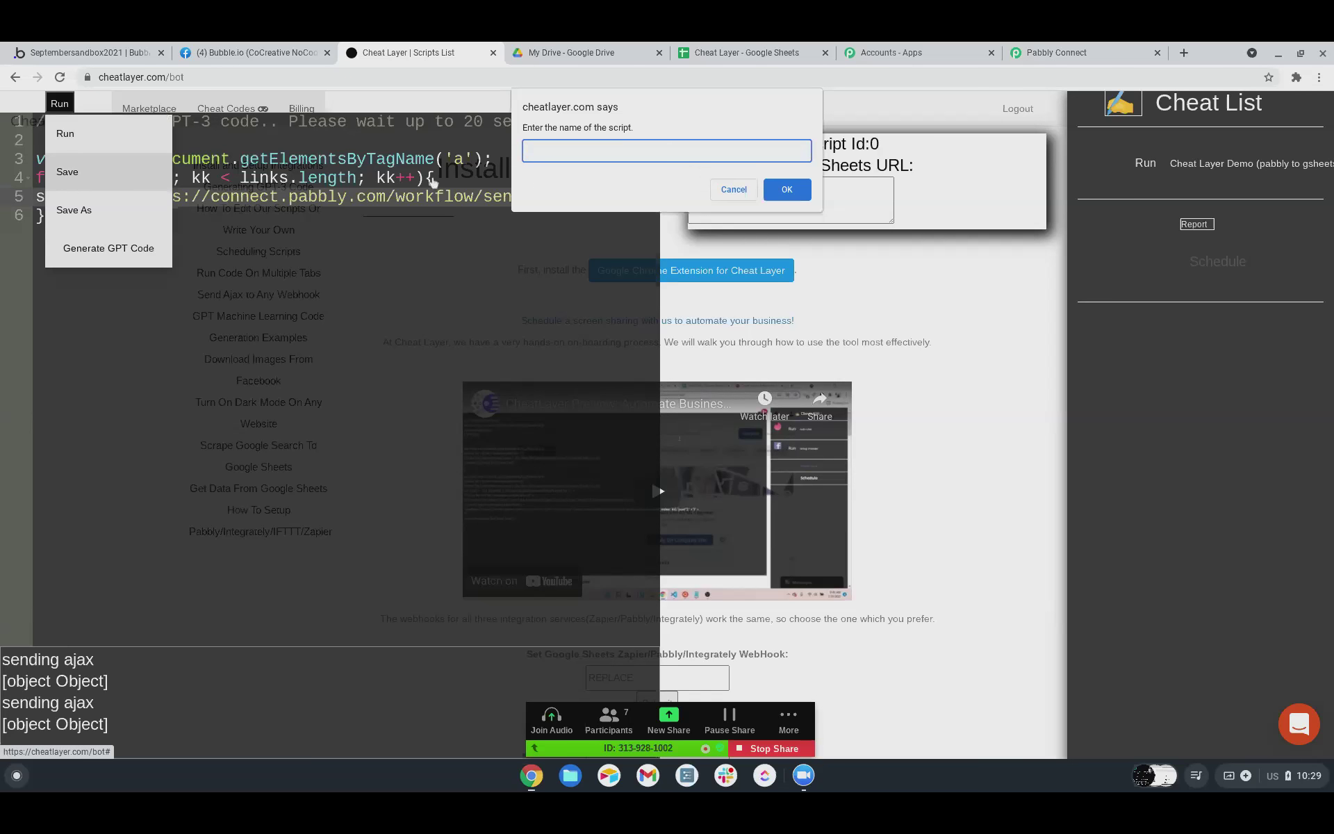
text(test)
key(Return)
key(ctrl+l)
key(ctrl+c)
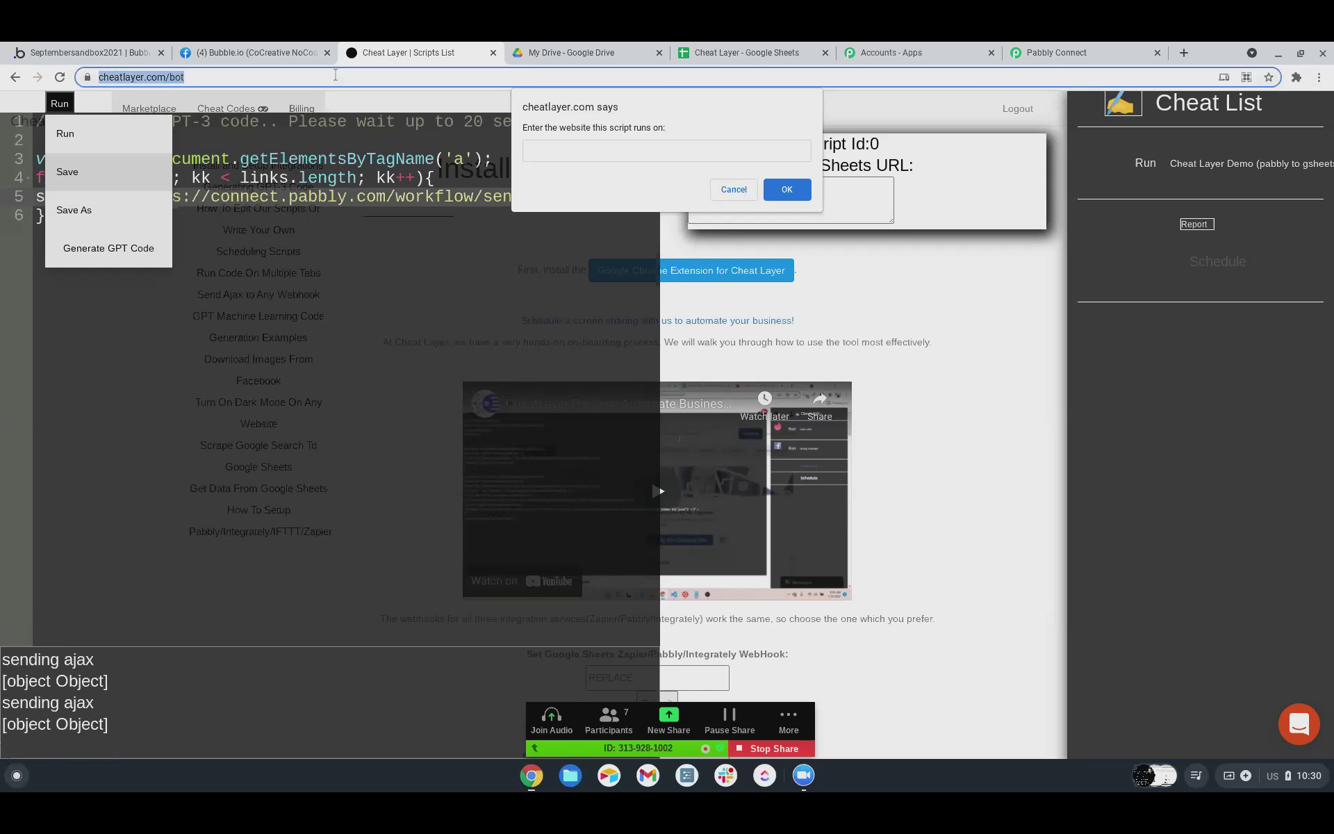
click(579, 148)
key(ctrl+v)
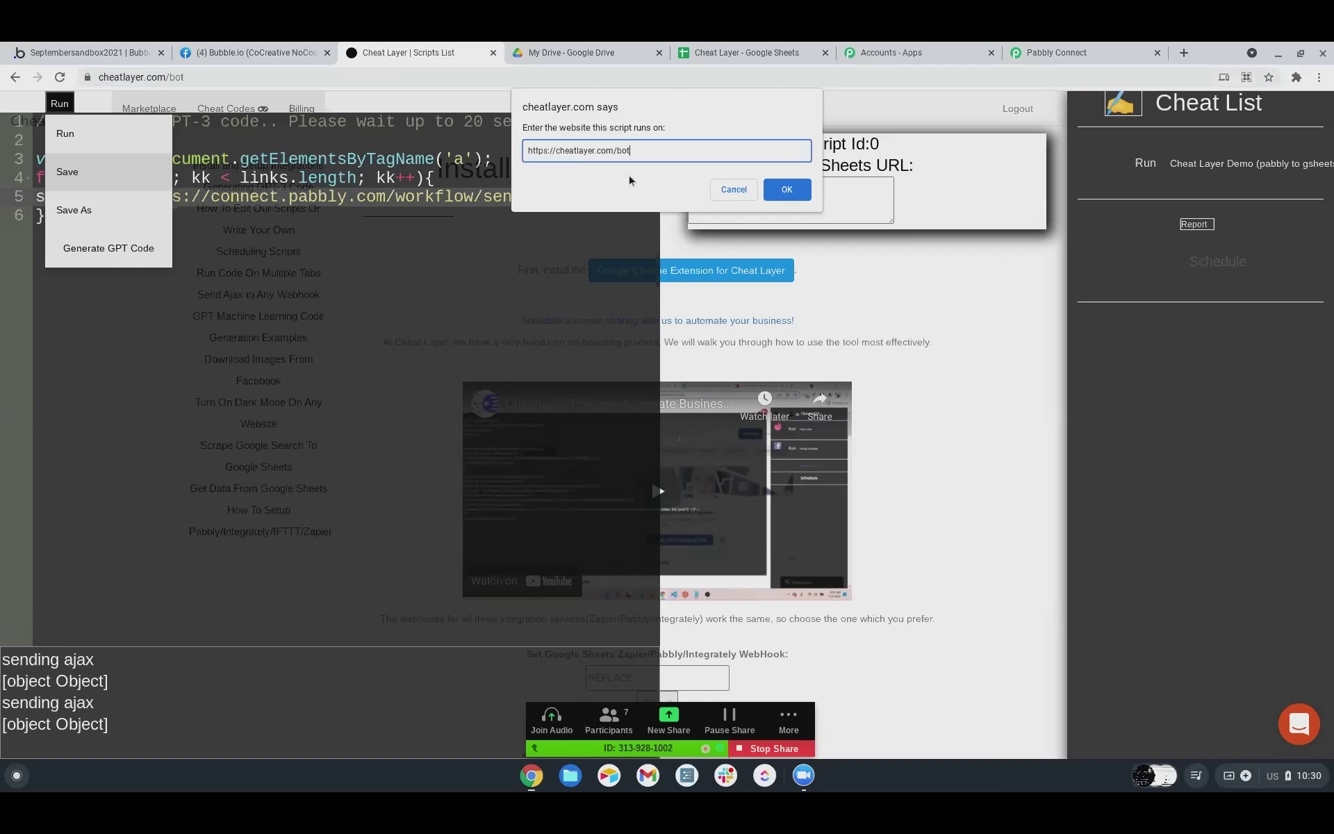
click(799, 196)
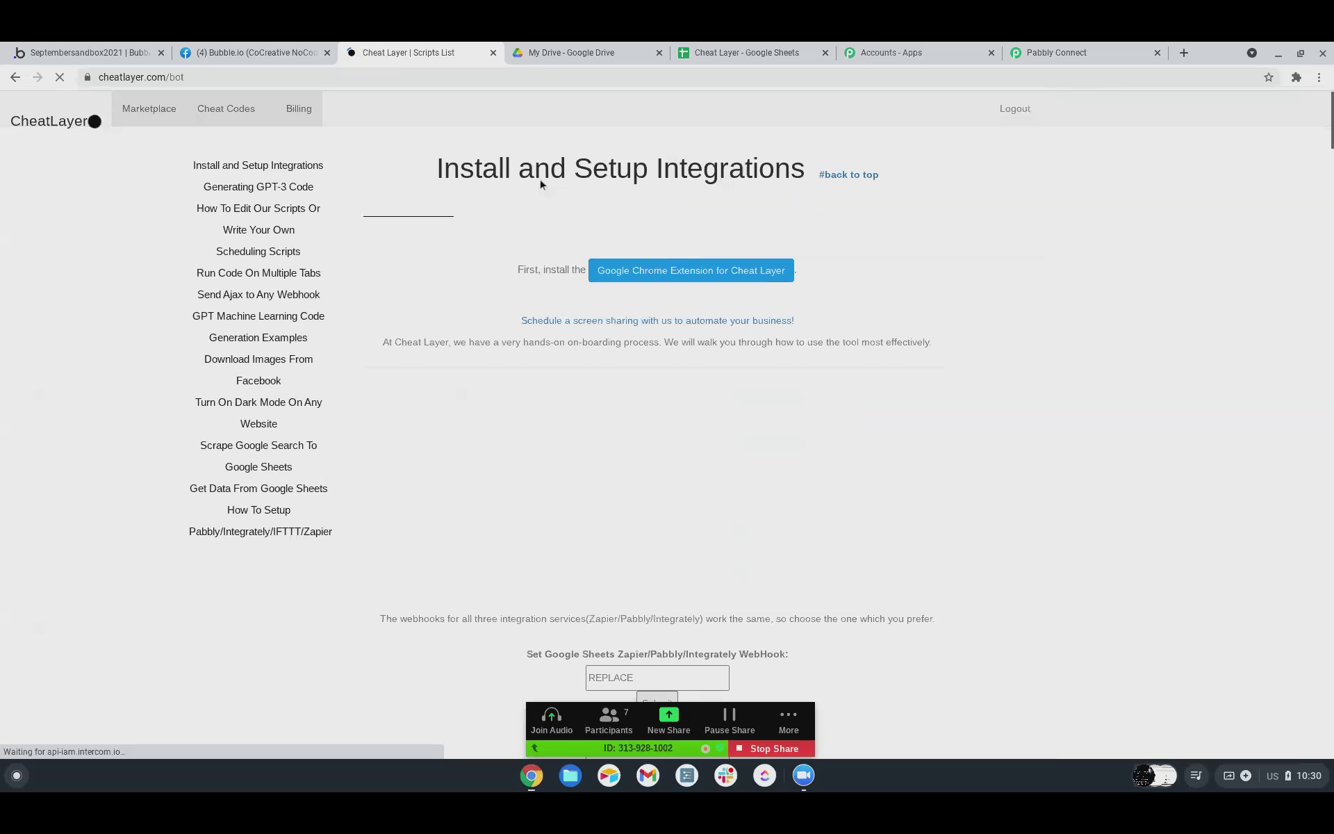
Run the saved 'links' script from the Cheat Layer extension and check the spreadsheet for links
click(1297, 78)
click(1142, 206)
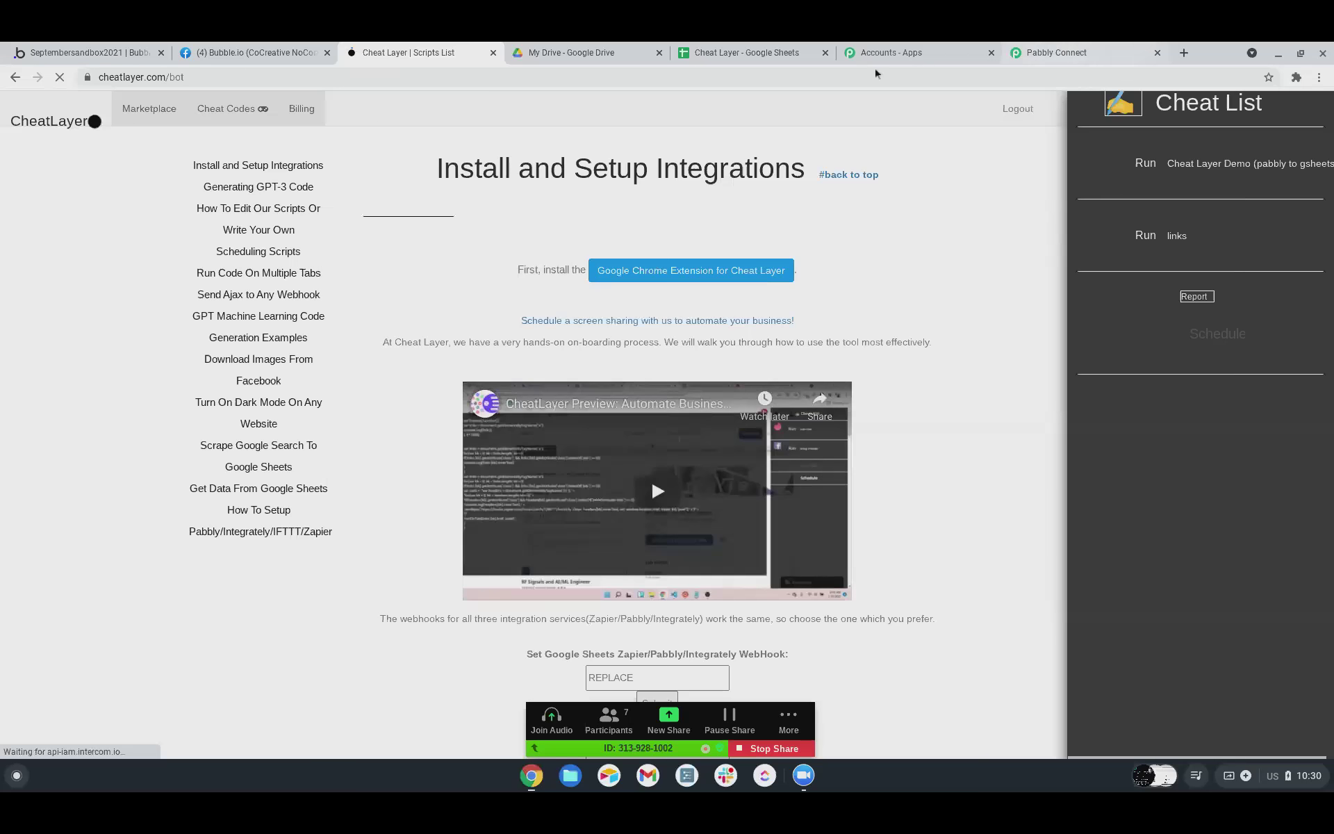
click(731, 59)
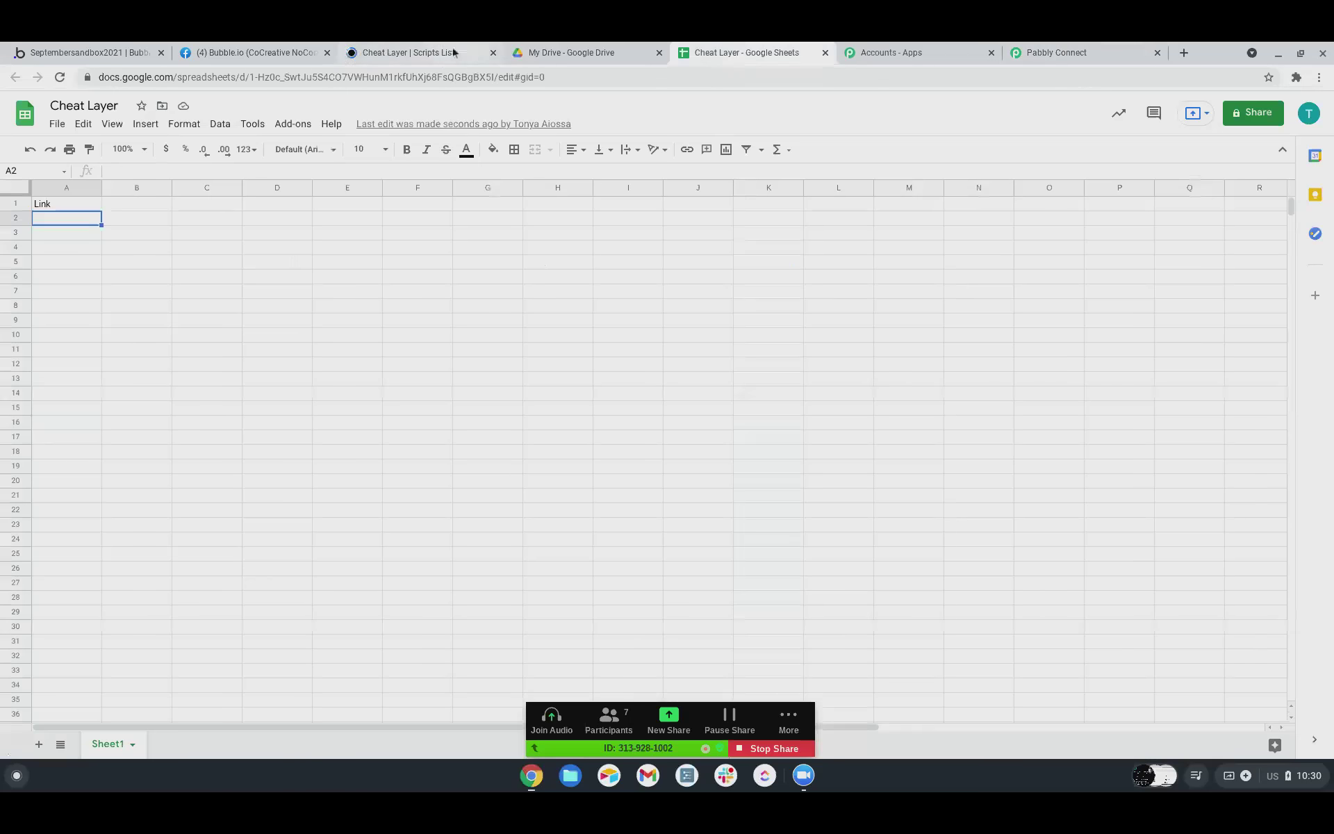
click(425, 64)
click(1145, 235)
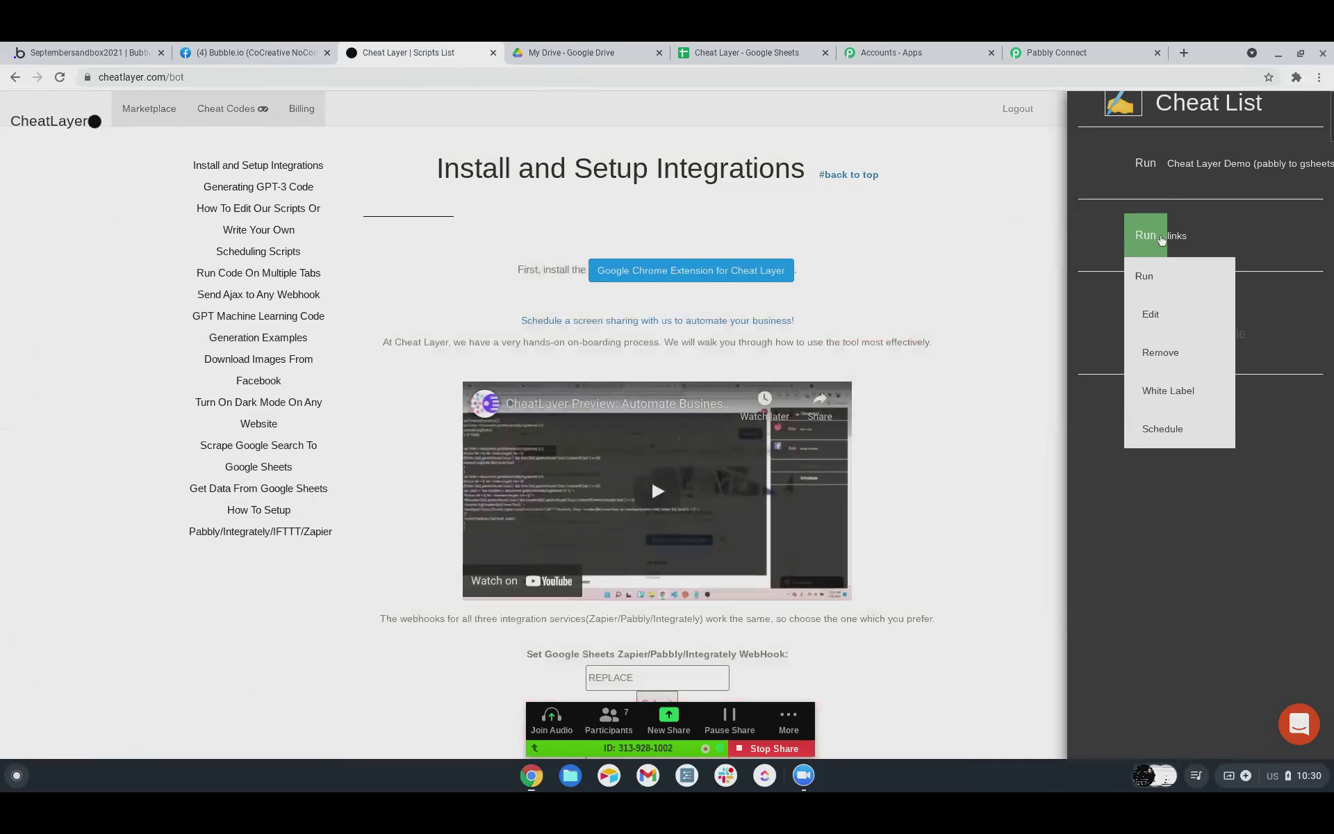
click(1150, 275)
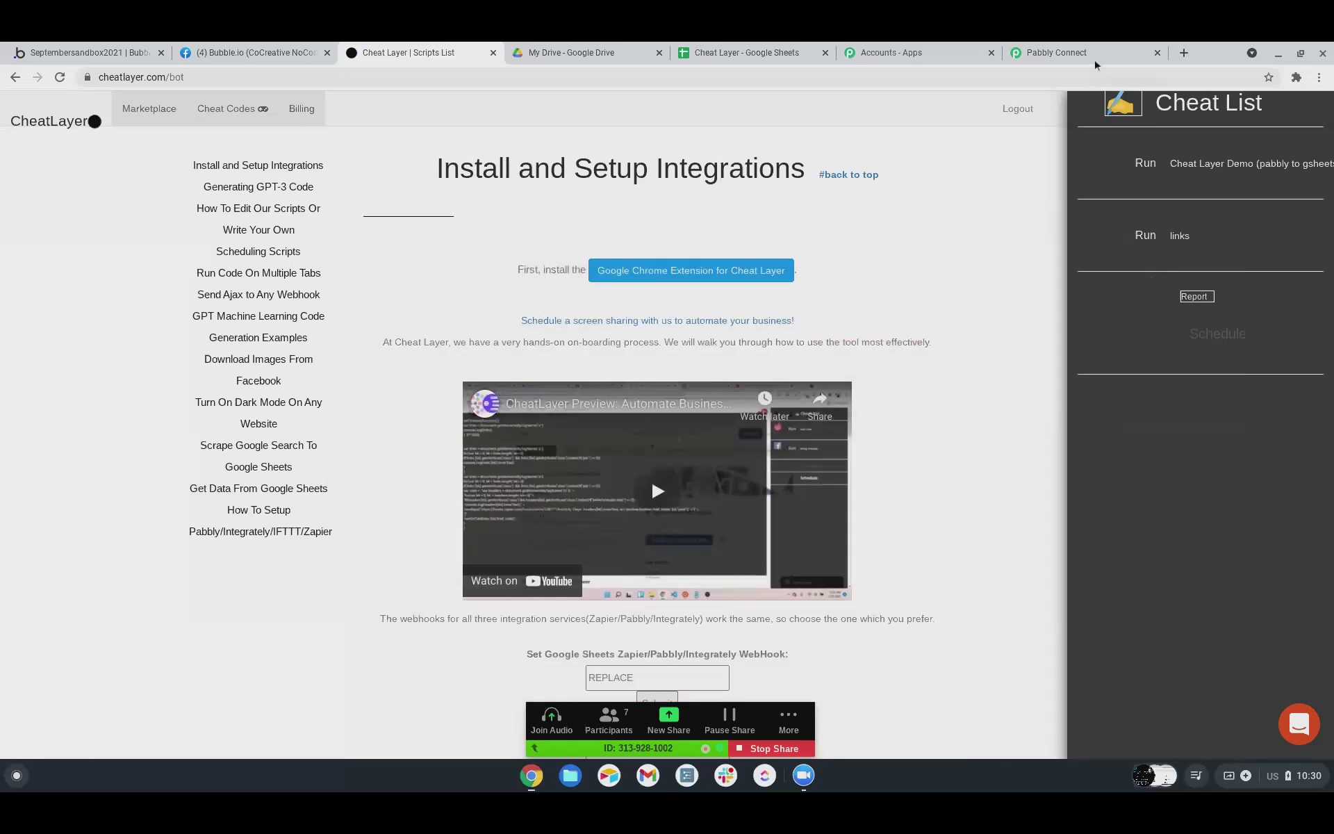
click(731, 55)
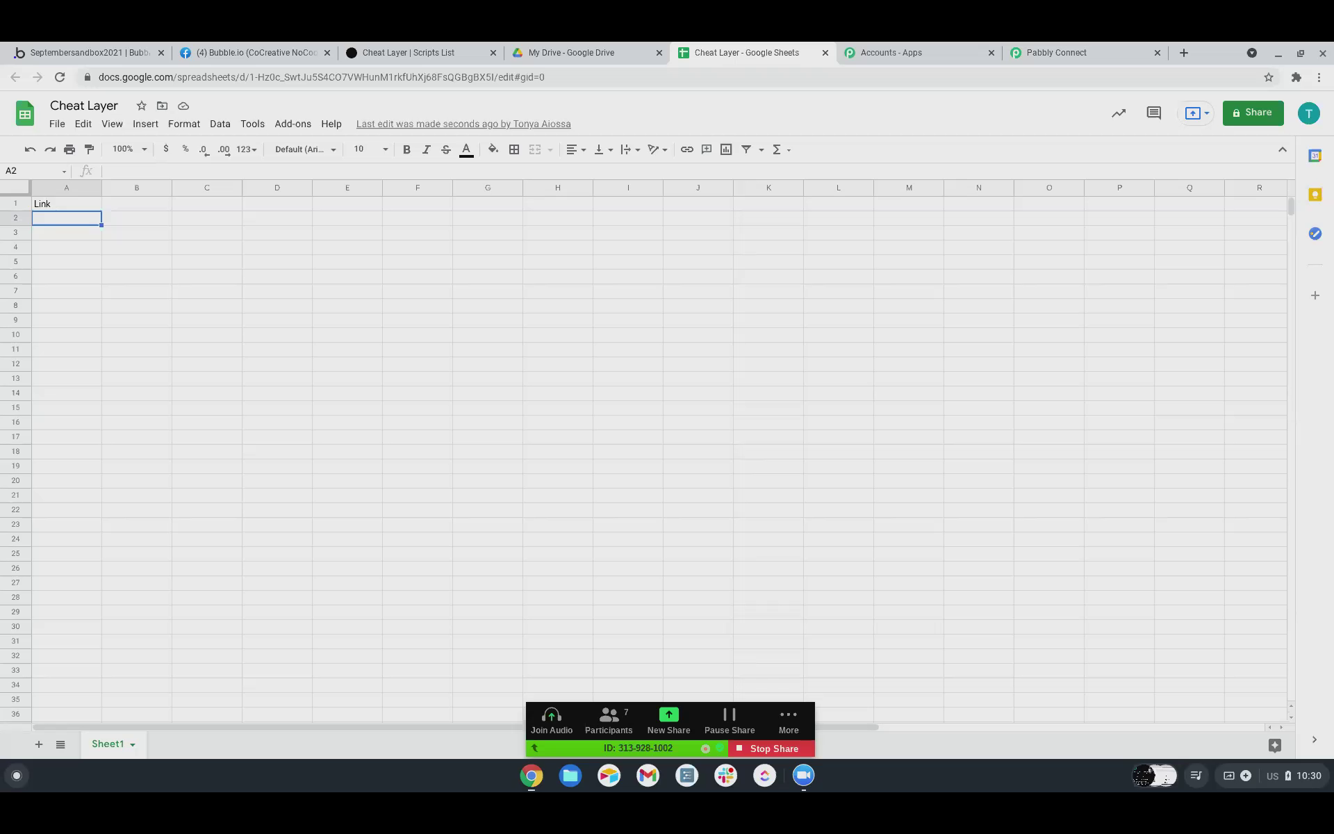
Bring up the 'links' workflow in Pabbly Connect at its webhook trigger
click(411, 53)
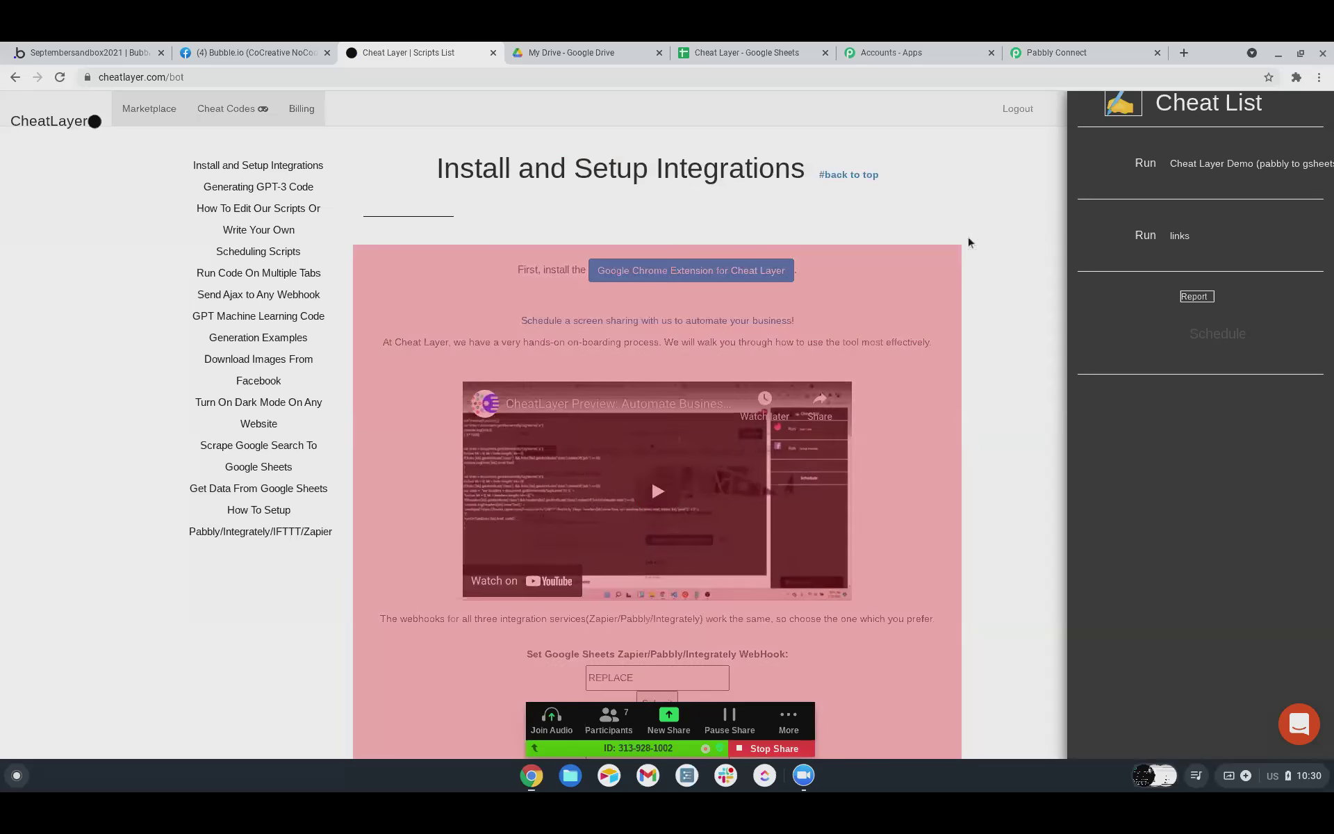
mouse_move(1146, 242)
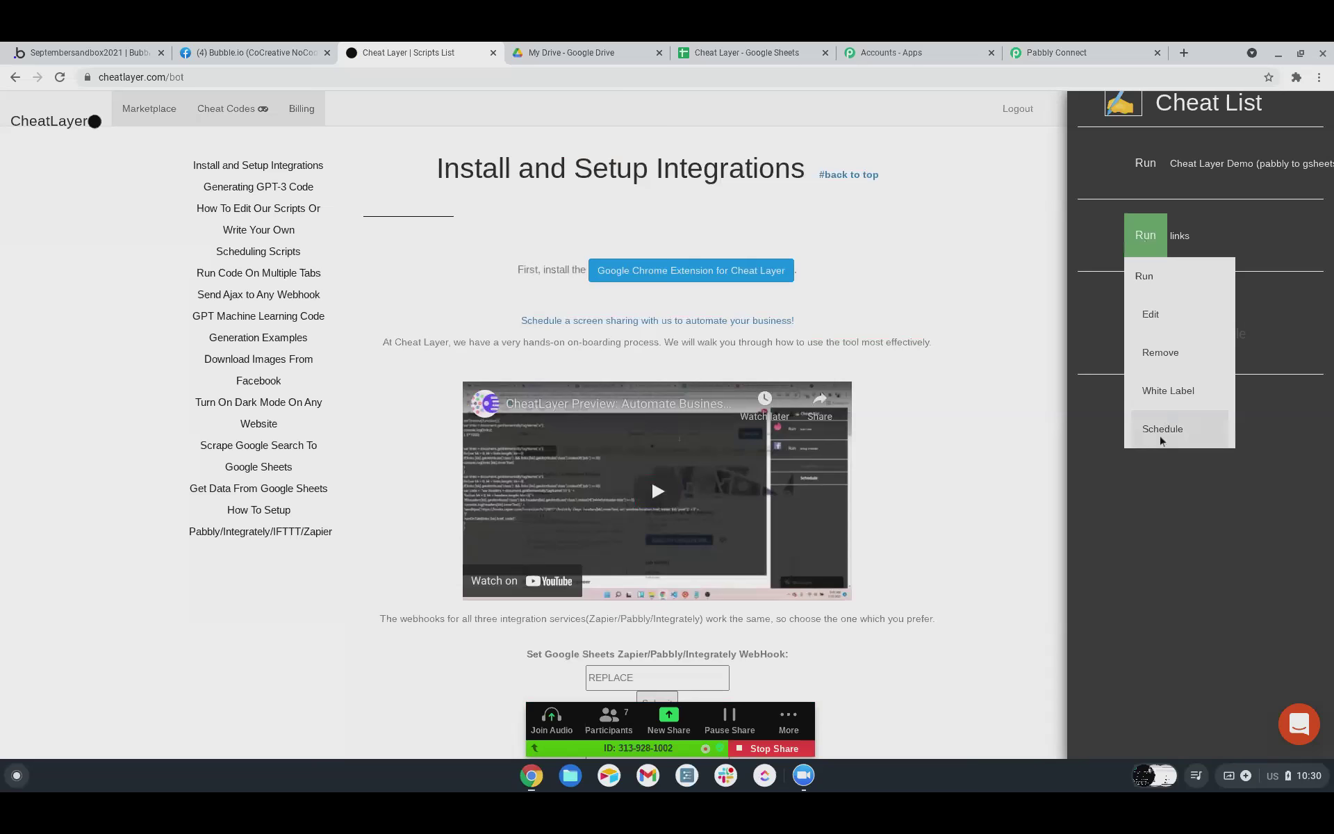
click(1070, 53)
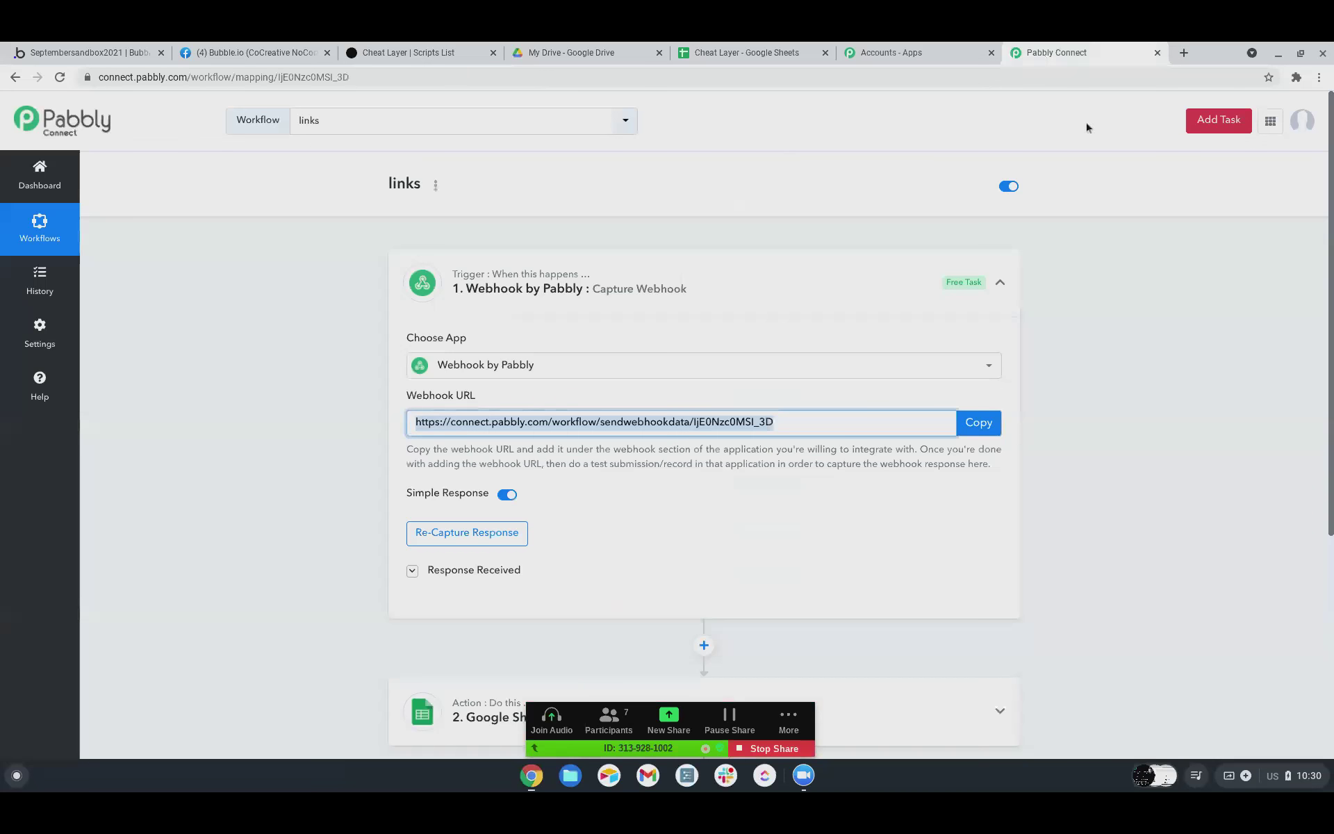
Review Pabbly's upgrade plans (Free $0, Starter $9, Rookie $15, Advance $29), then return to the spreadsheet
click(40, 231)
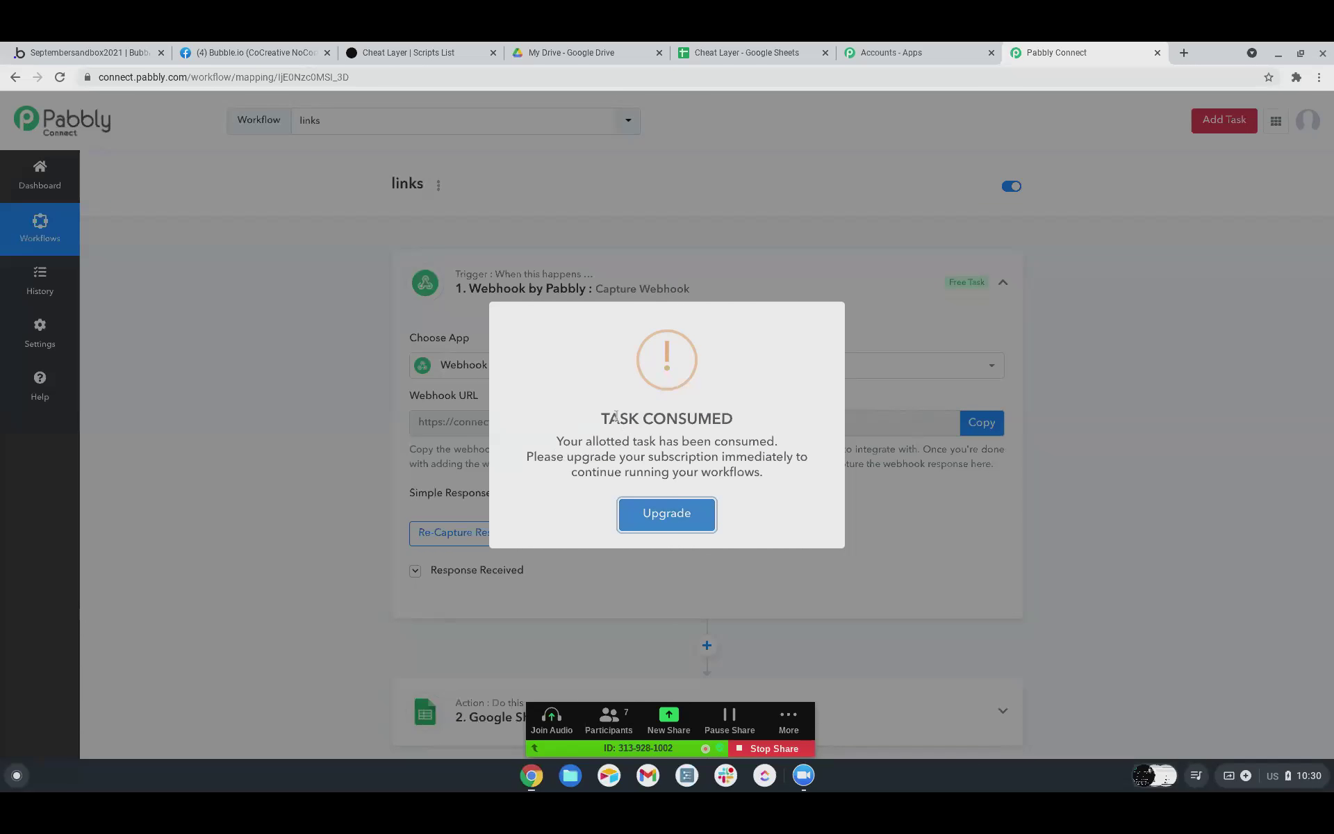
click(682, 515)
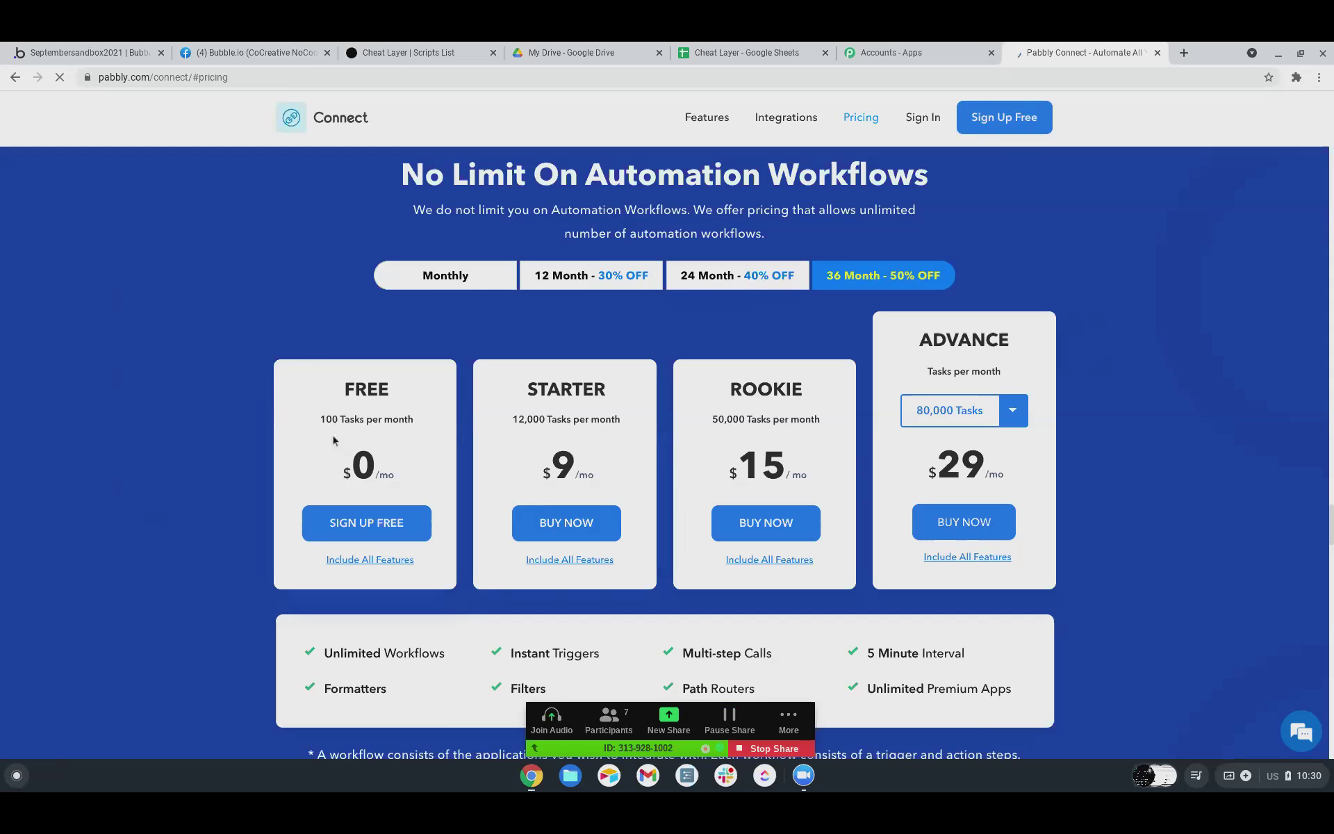
scroll(616, 321, up, 10)
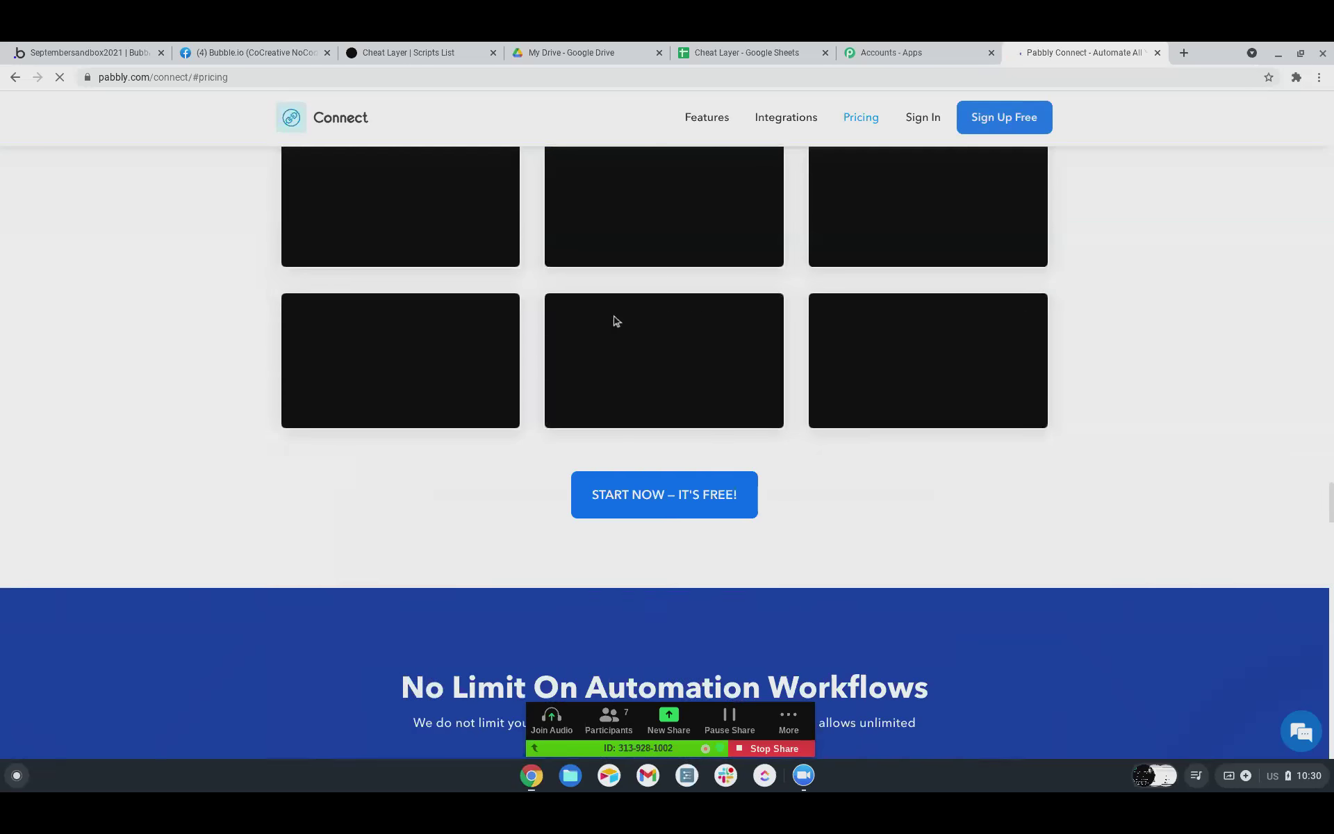
scroll(614, 321, down, 10)
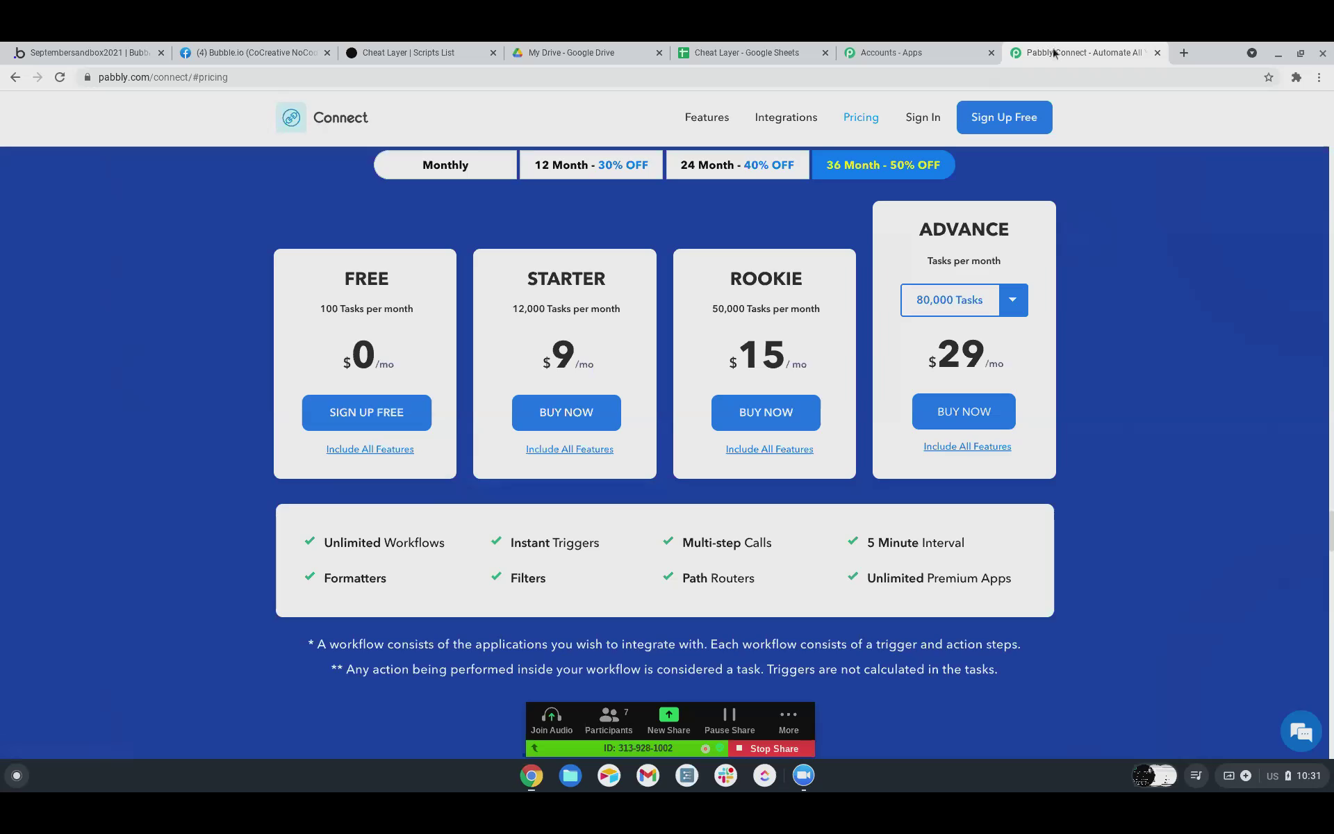
click(726, 55)
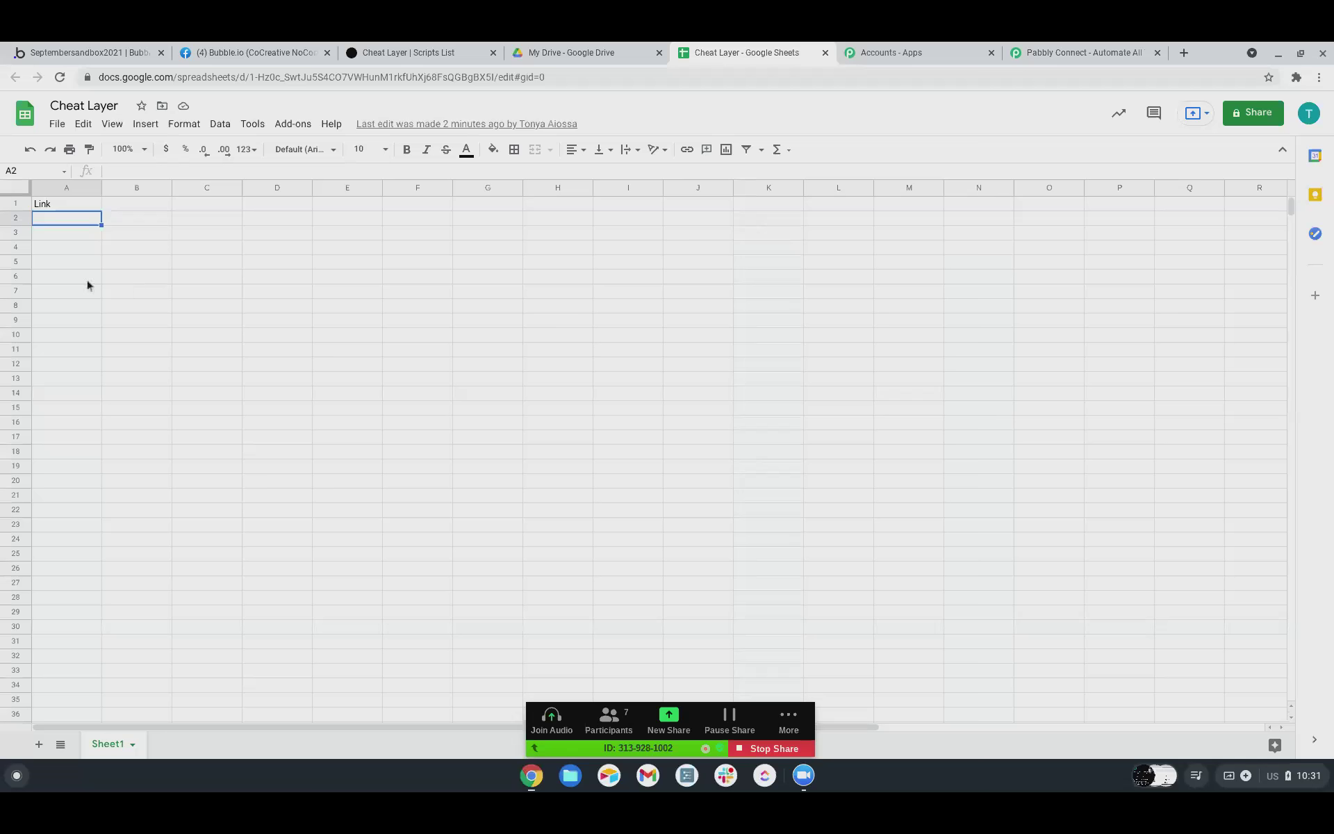
Check the Cheat Layer scripts page and spreadsheet, then return to the Bubble editor
click(381, 50)
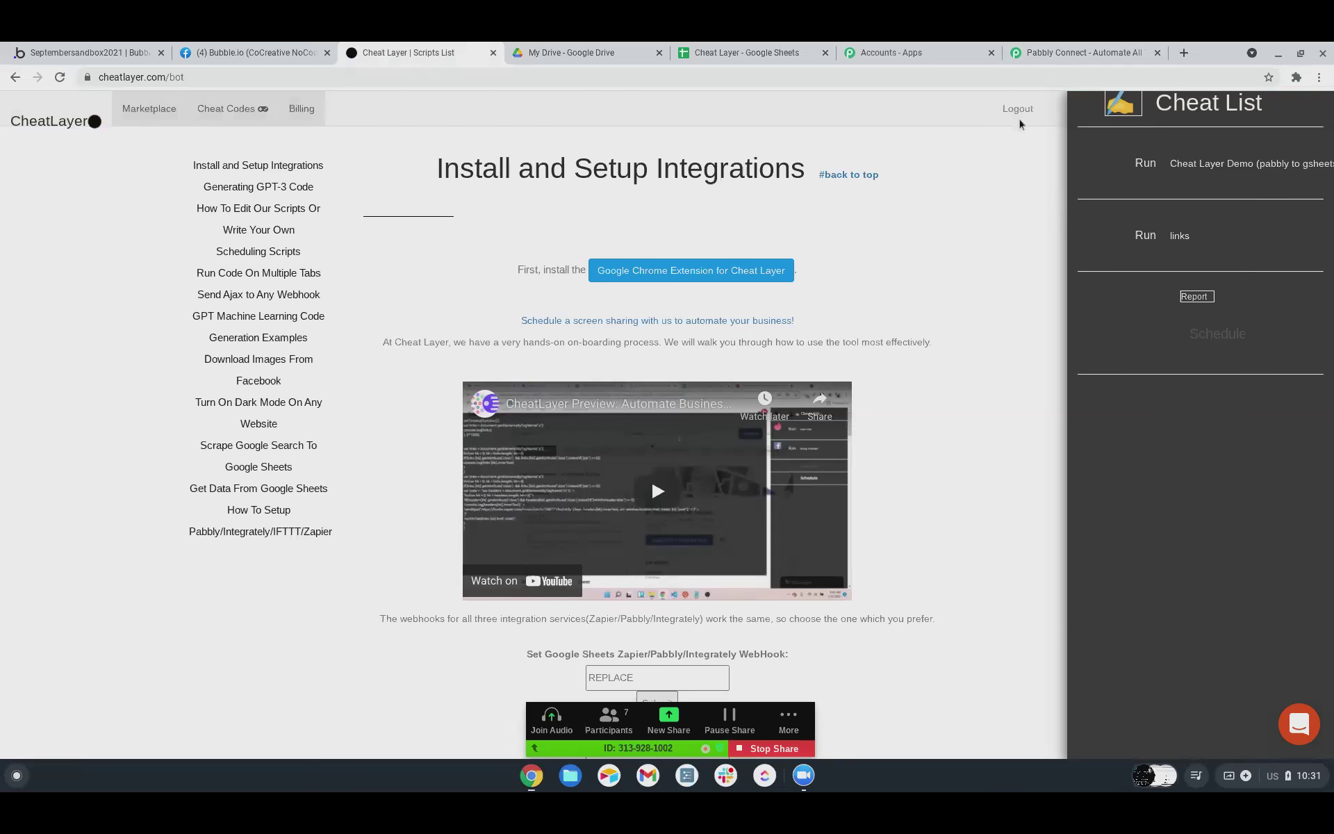
click(736, 54)
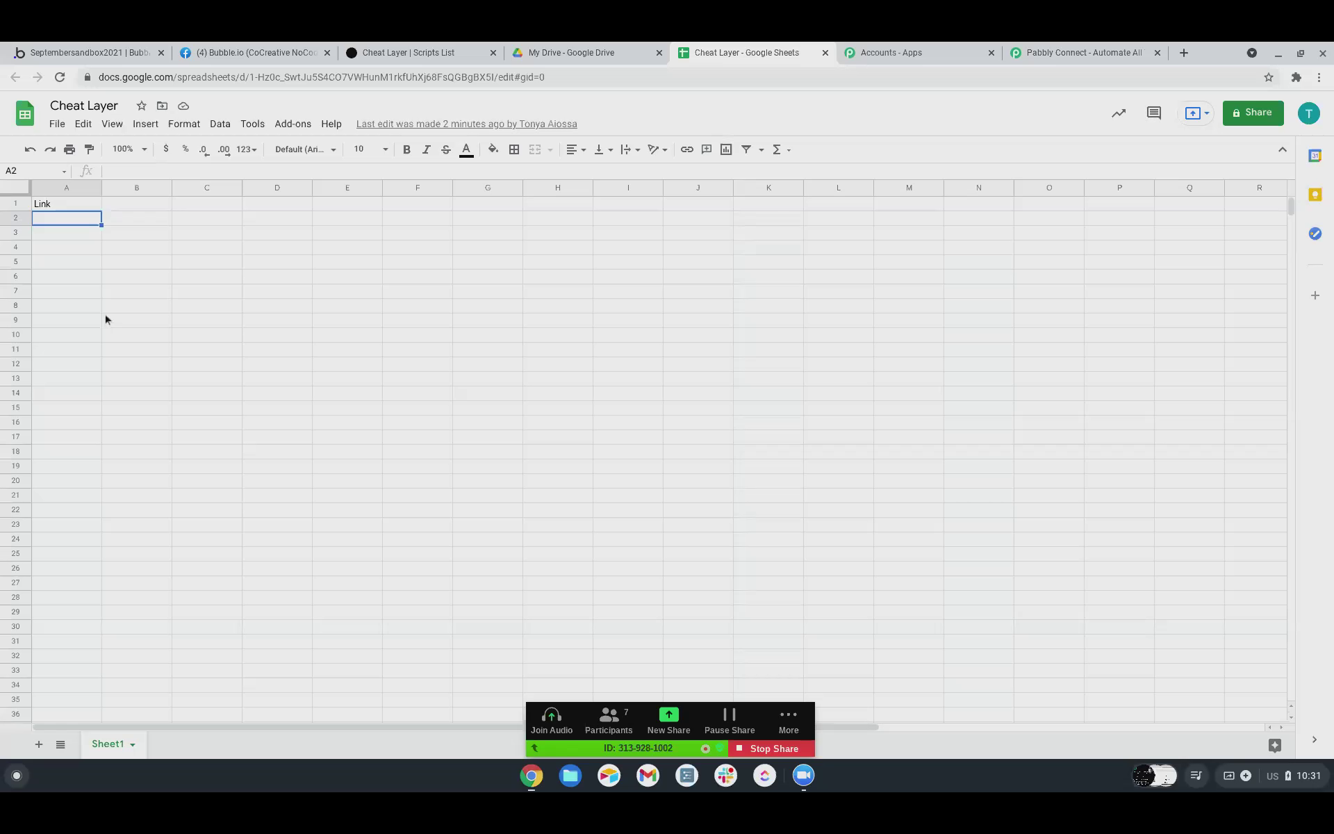
click(97, 53)
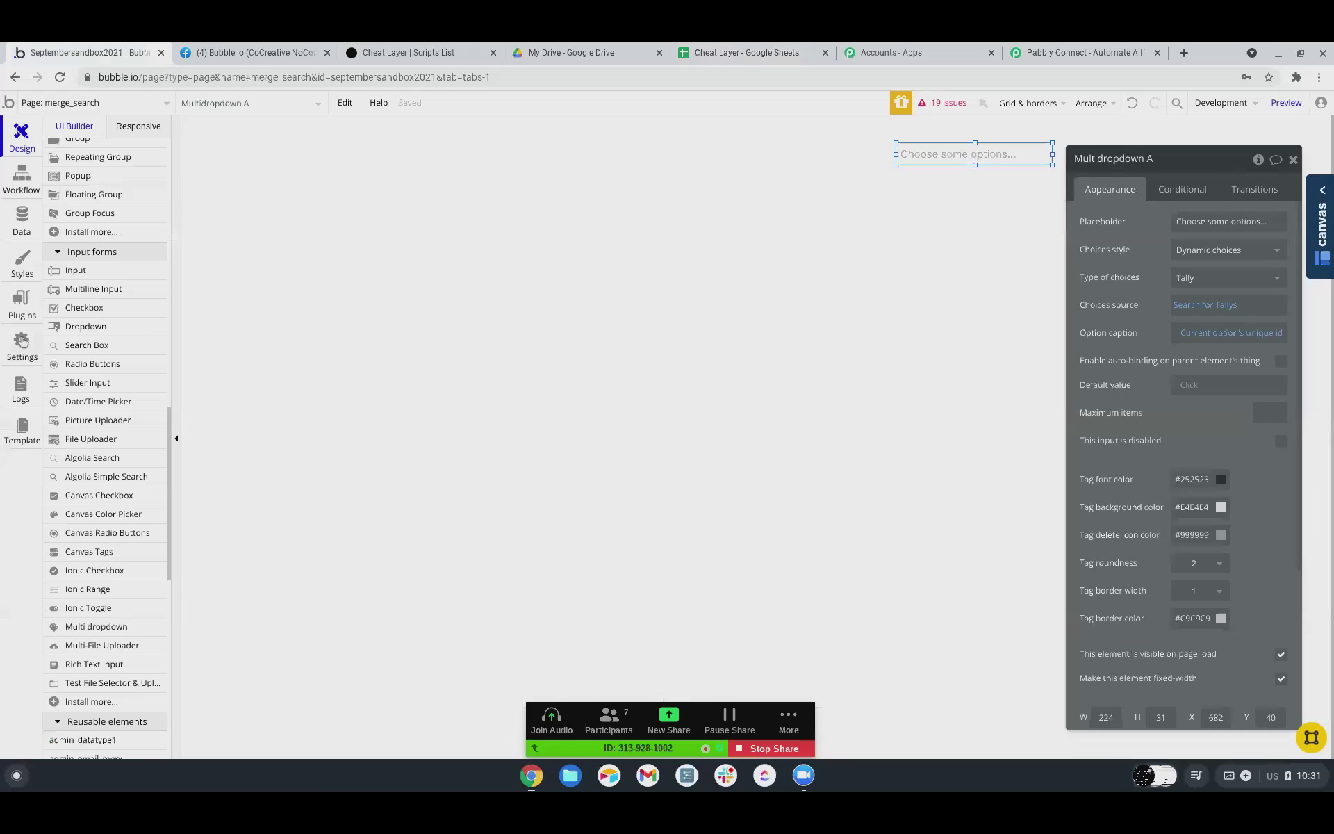
Enable Bubble's Data API exposing the Canvas type, select the root URL's obj ending, then revisit Cheat Layer scripts
click(22, 344)
click(503, 154)
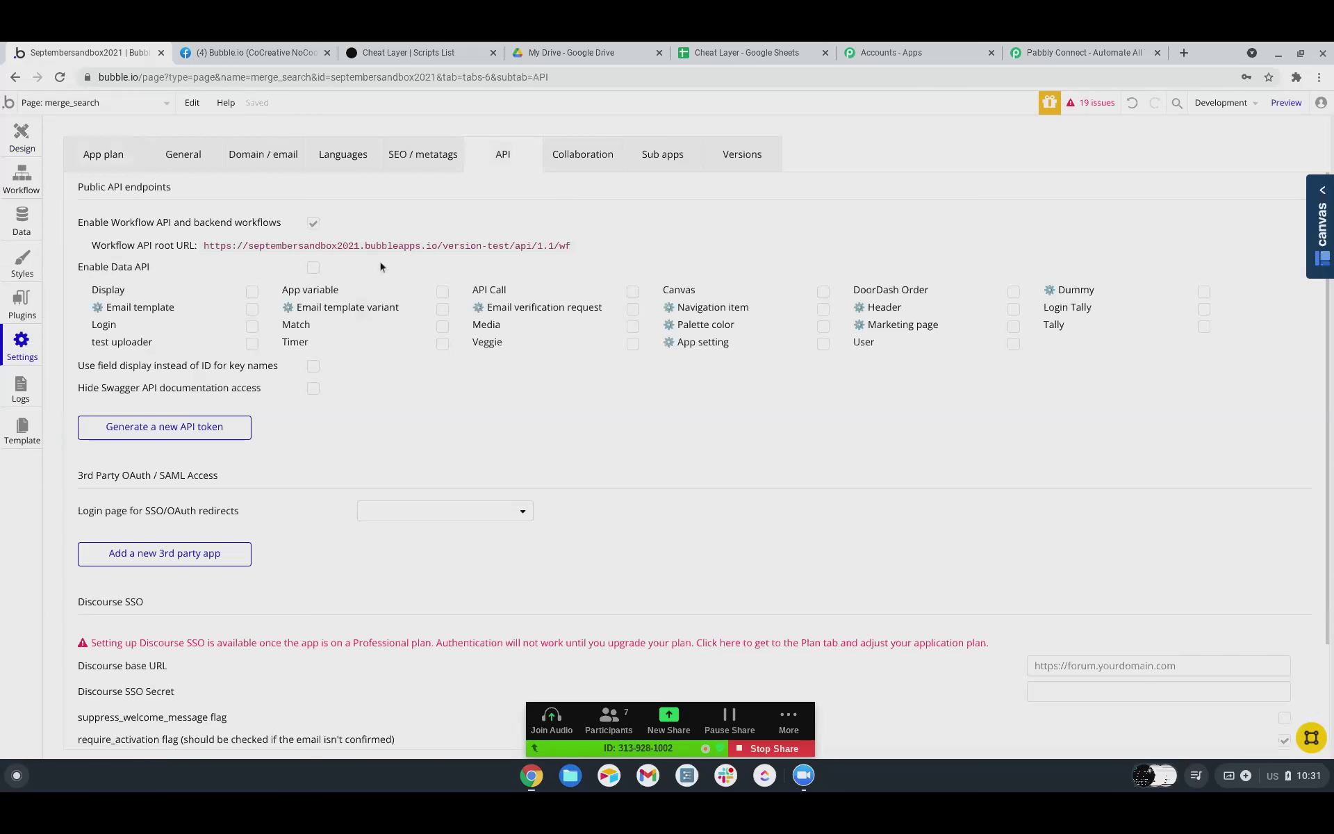
click(313, 270)
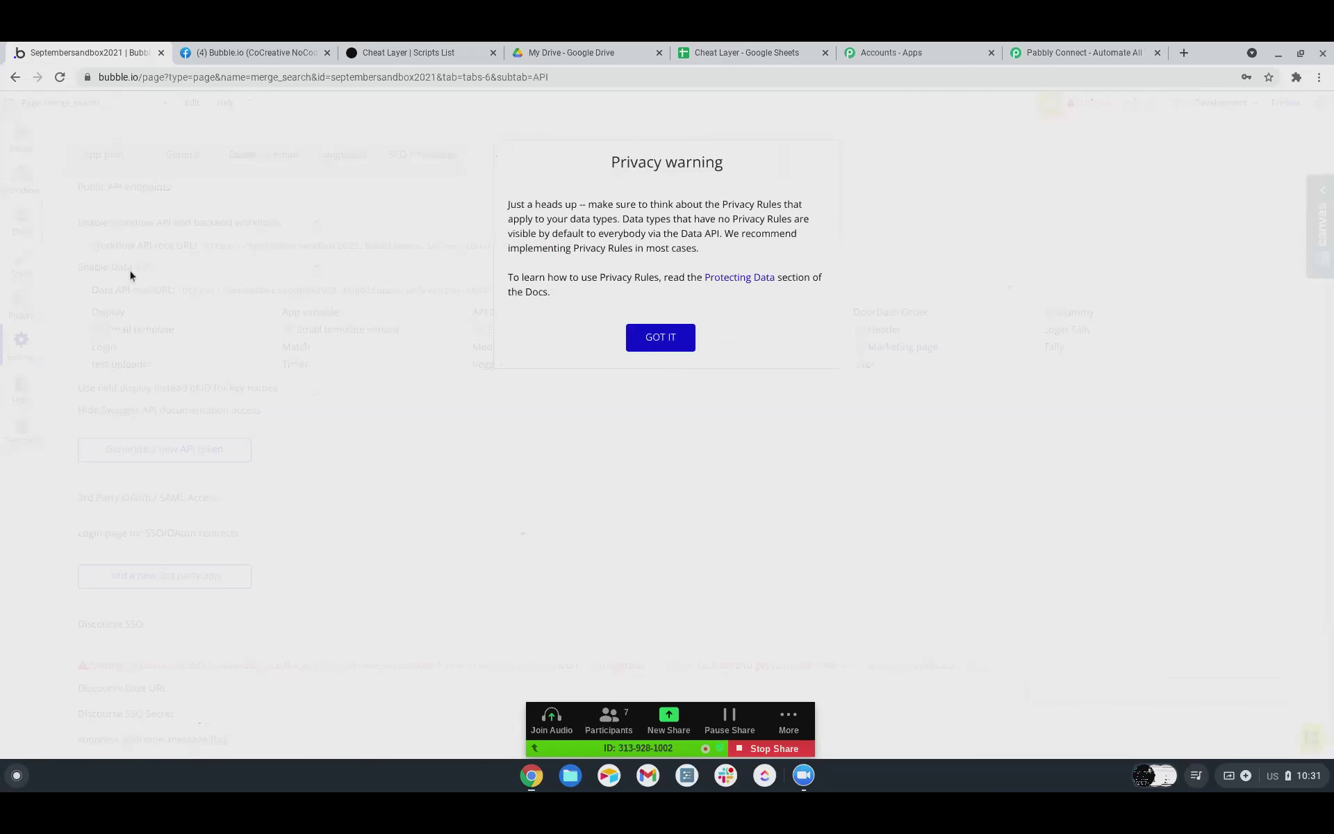
click(648, 337)
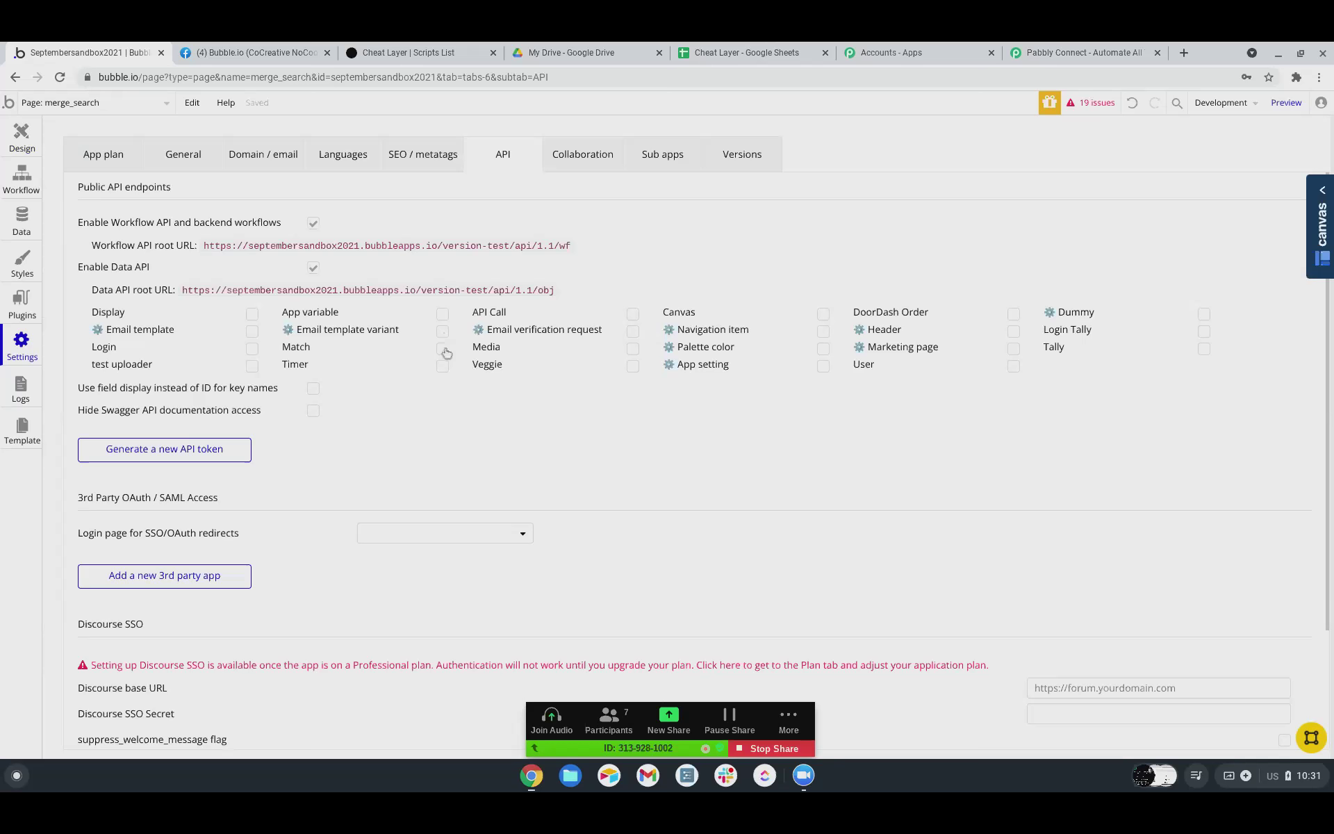
click(823, 316)
drag(540, 297, 559, 298)
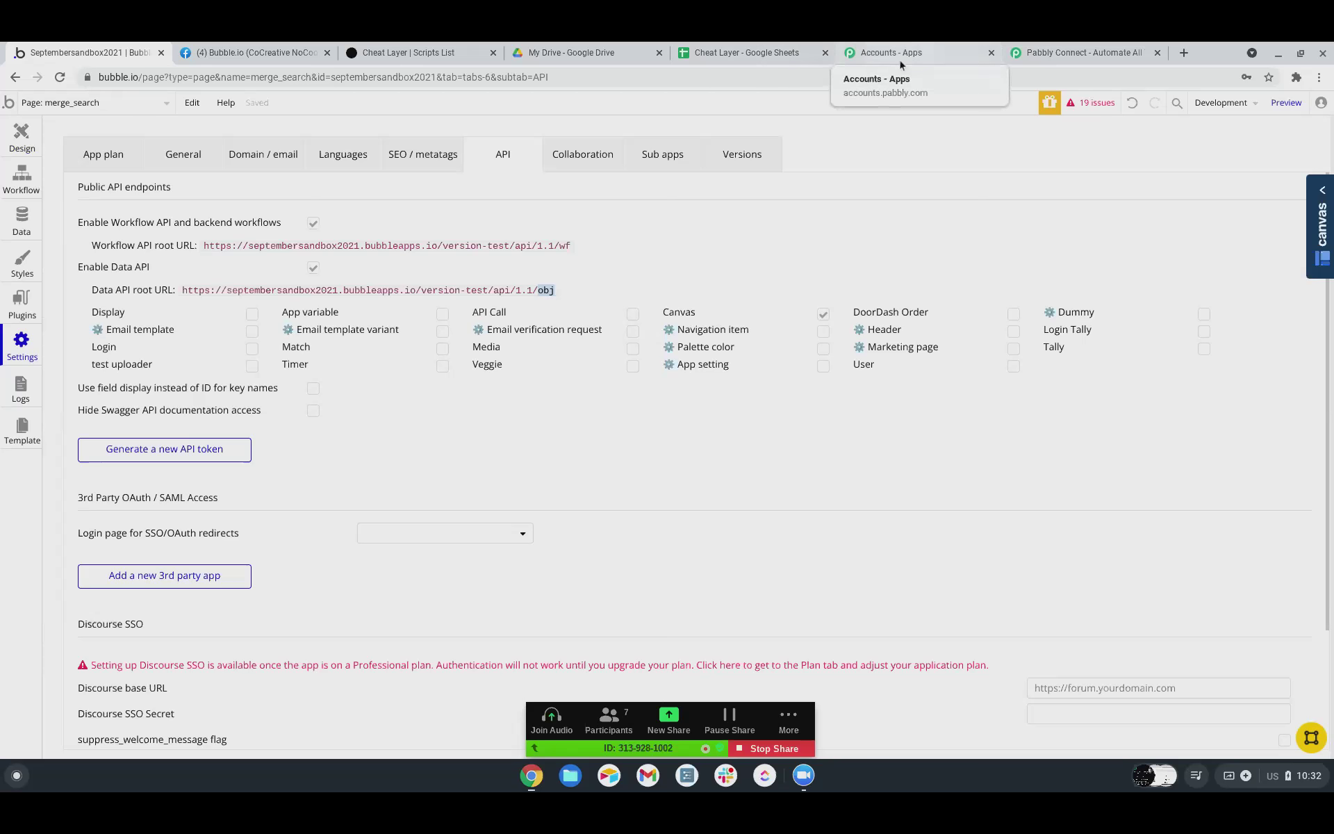
click(416, 53)
mouse_move(1173, 252)
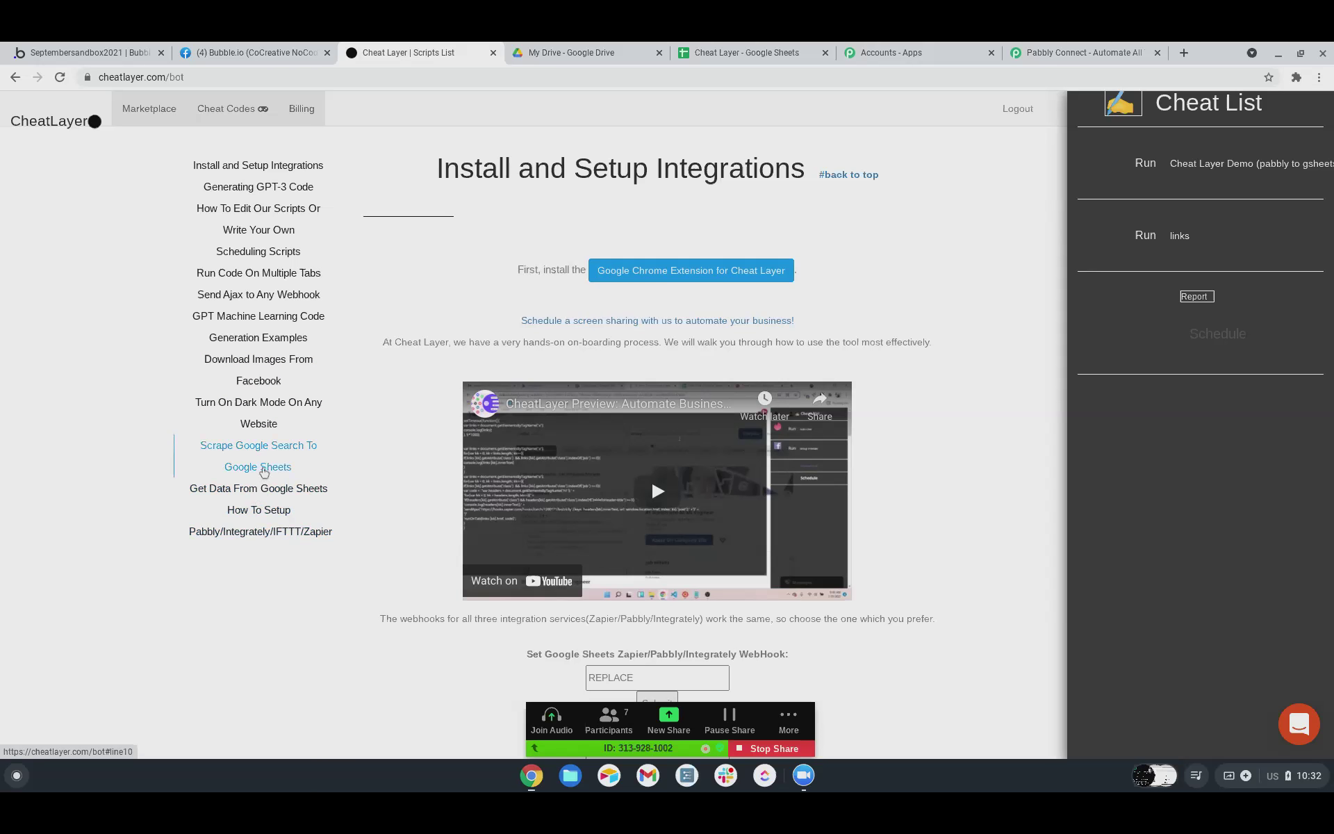
scroll(262, 480, down, 1)
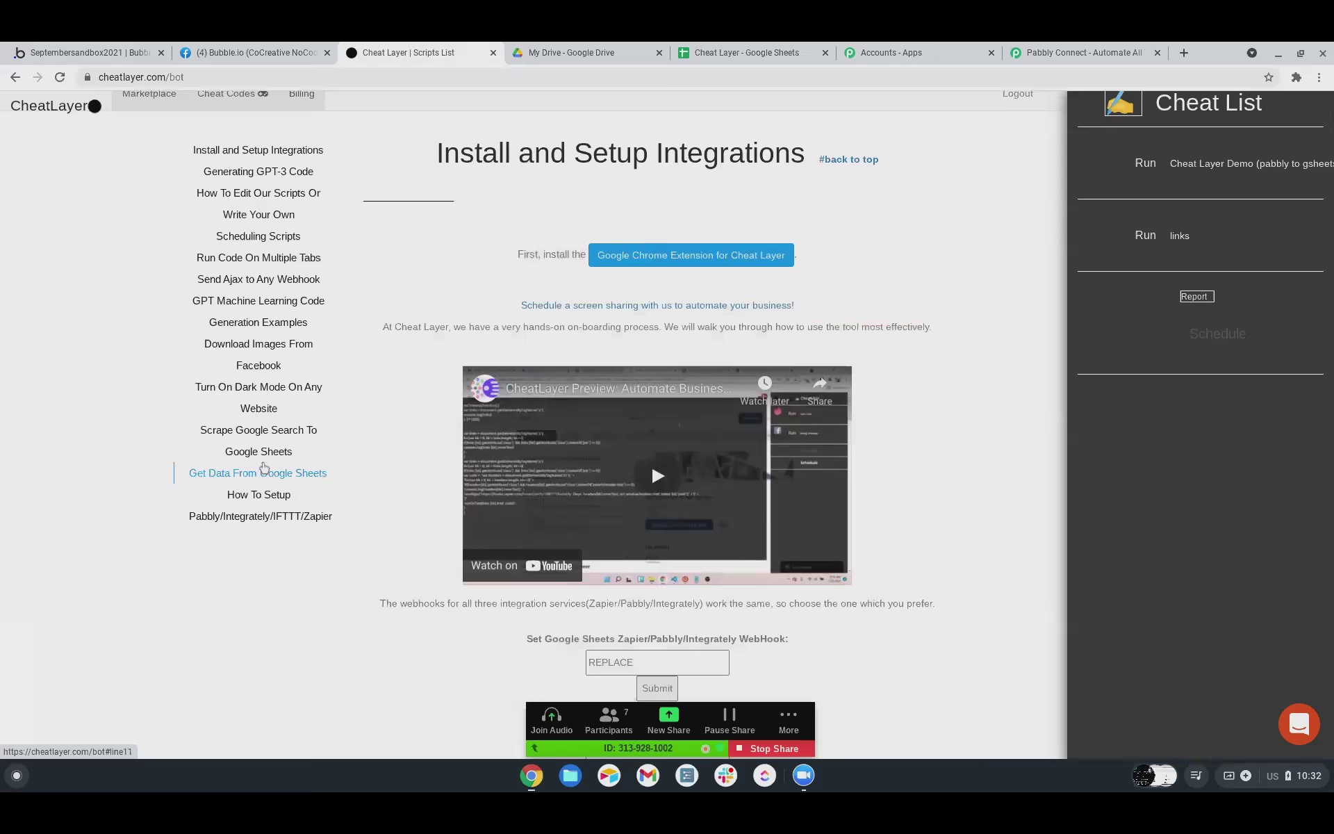
scroll(264, 468, up, 1)
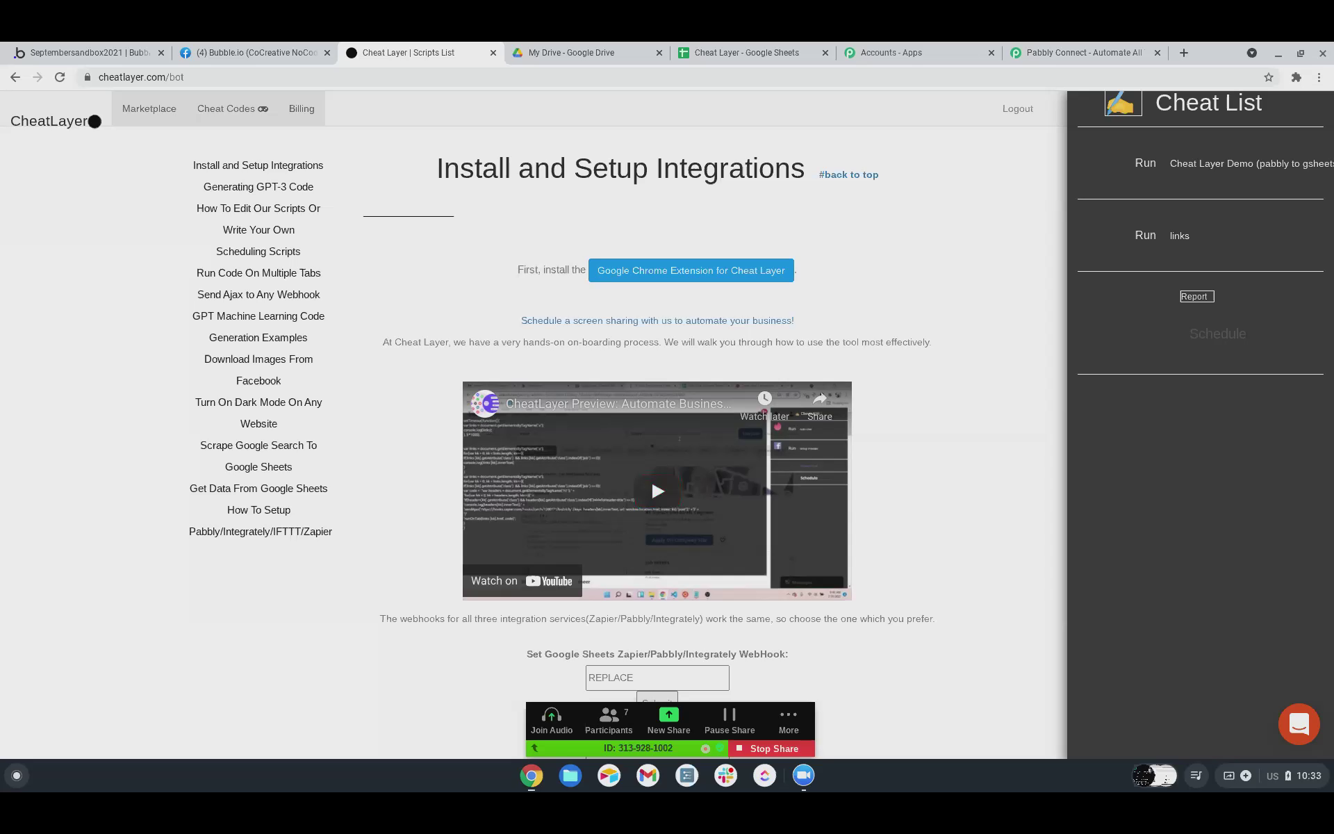
mouse_move(478, 415)
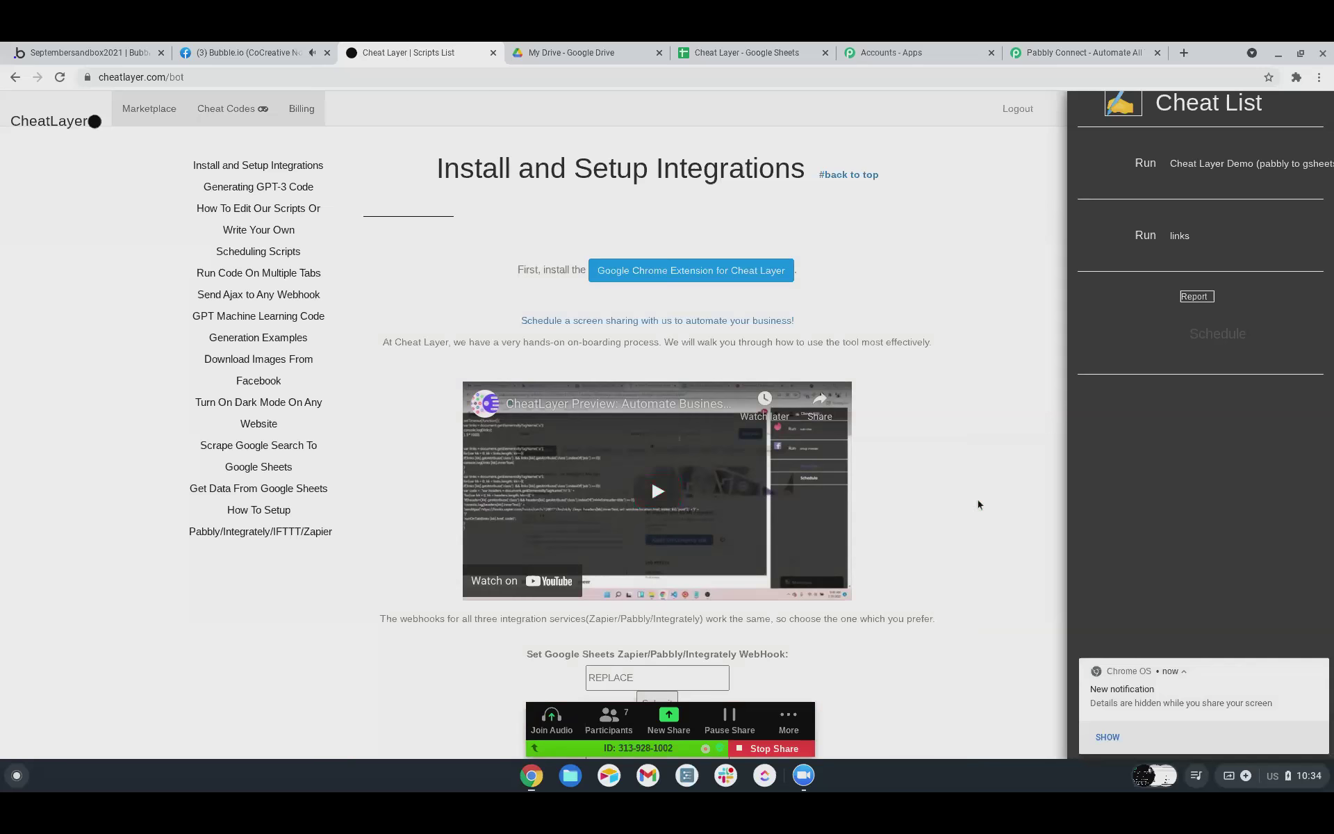
Mute the Chrome OS system volume from Quick Settings and close the panel
click(1268, 785)
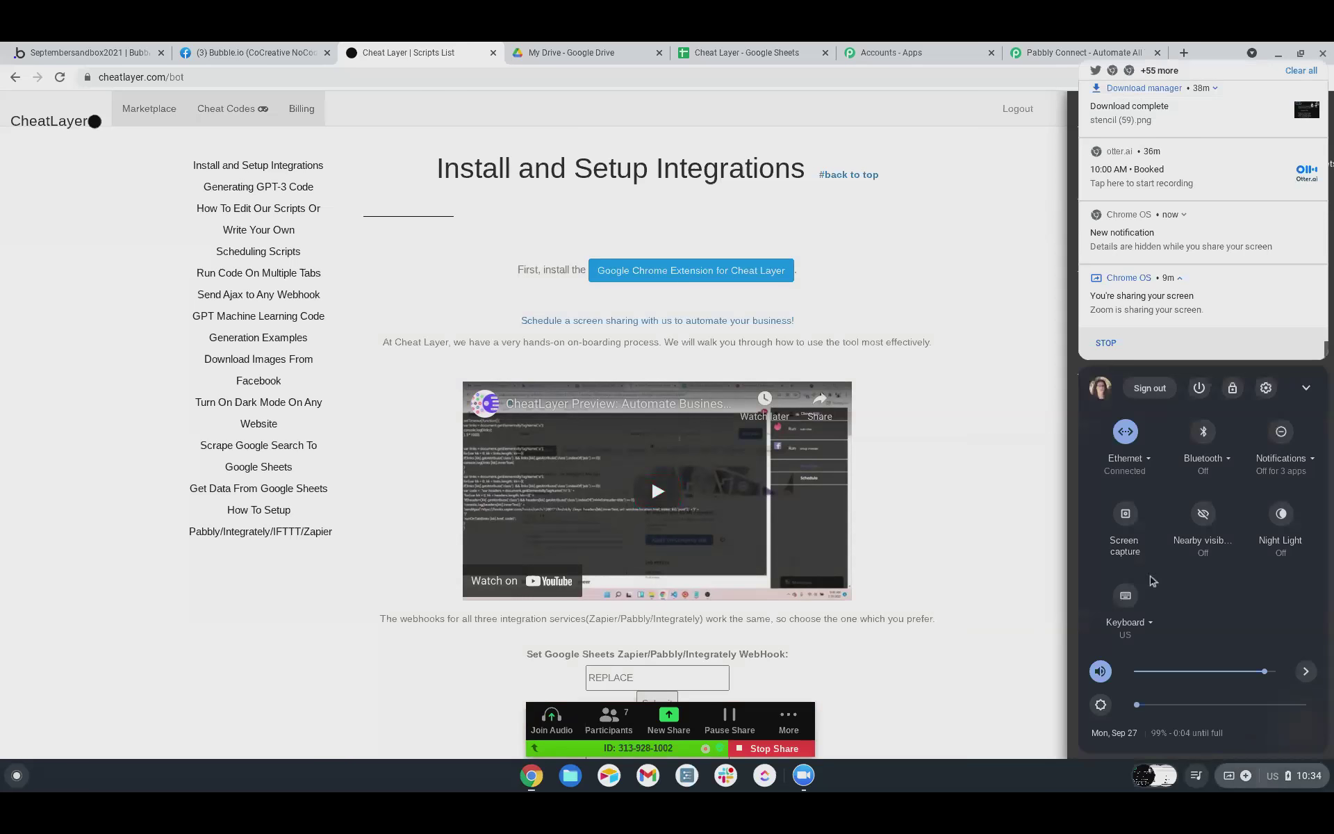
click(1100, 670)
click(965, 199)
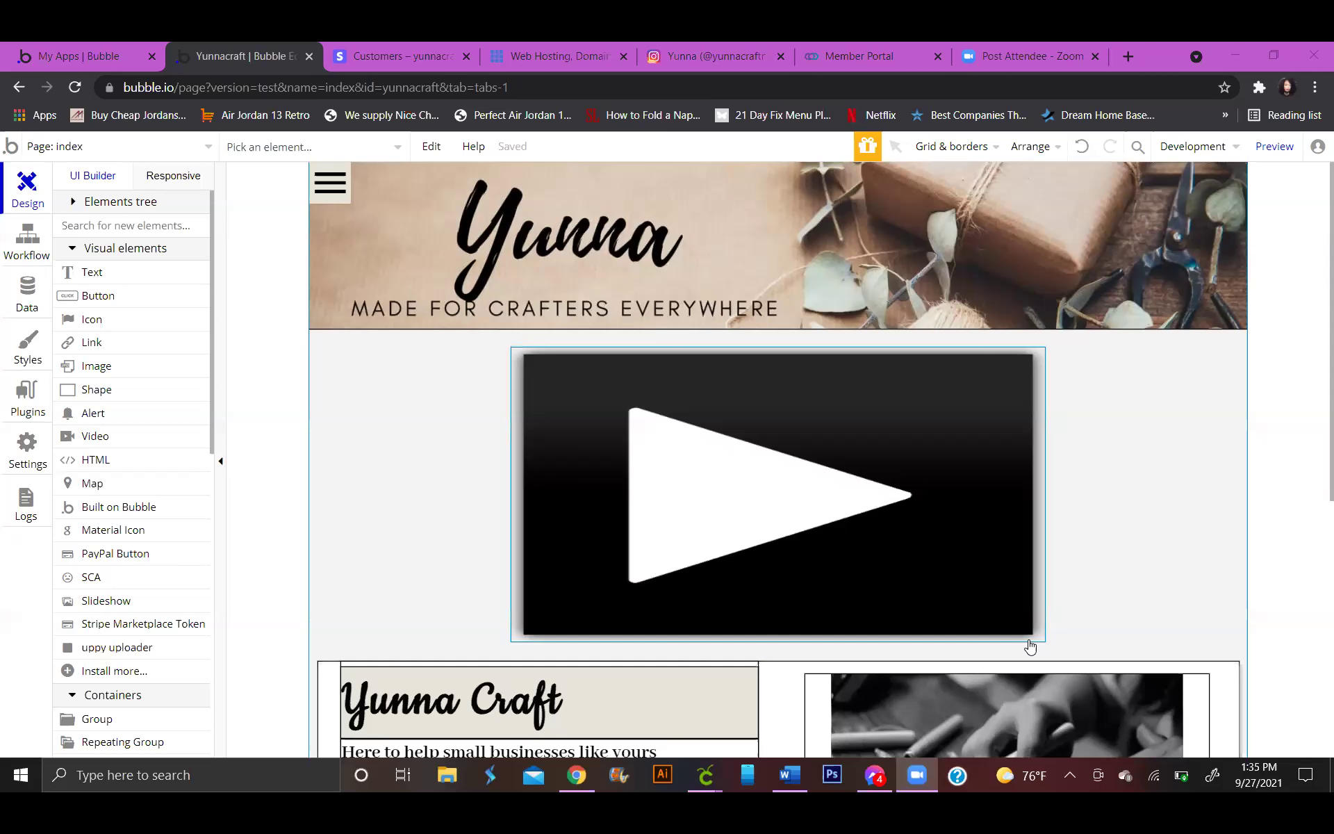
Switch the editor to the 'Signup / Login Popup' reusable element from the page selector
click(111, 146)
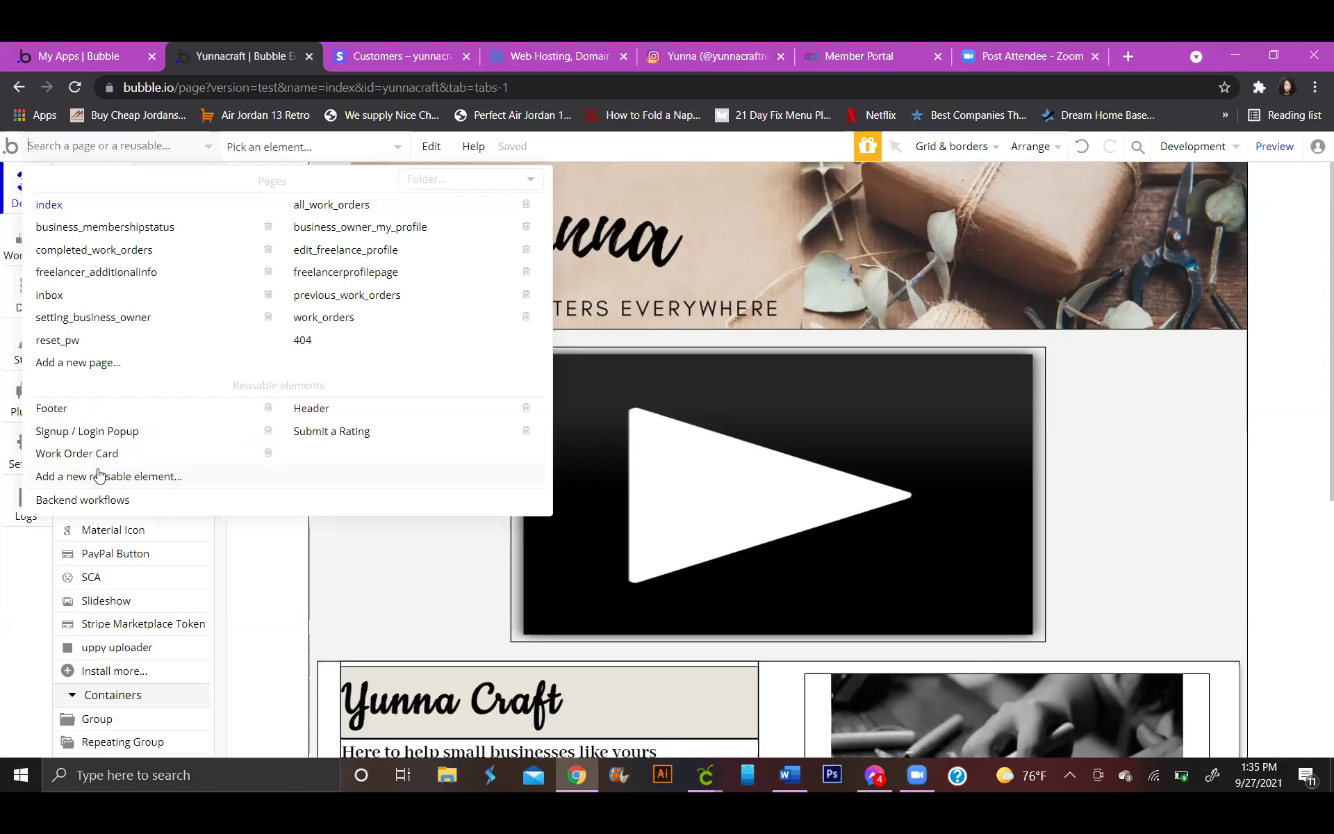
click(98, 433)
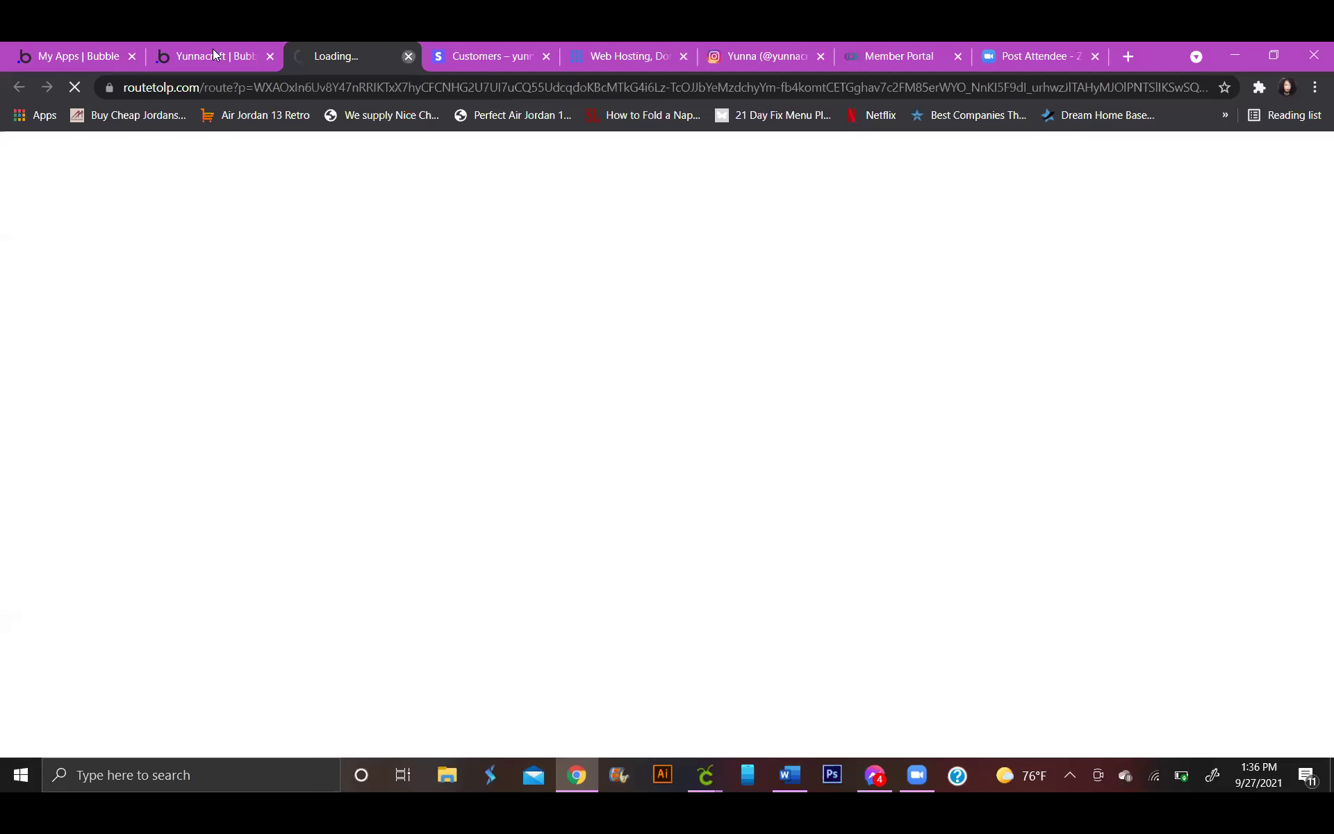
Open the SIGN UP button's workflow and show its 'Sign the user up' step settings
click(409, 56)
click(890, 514)
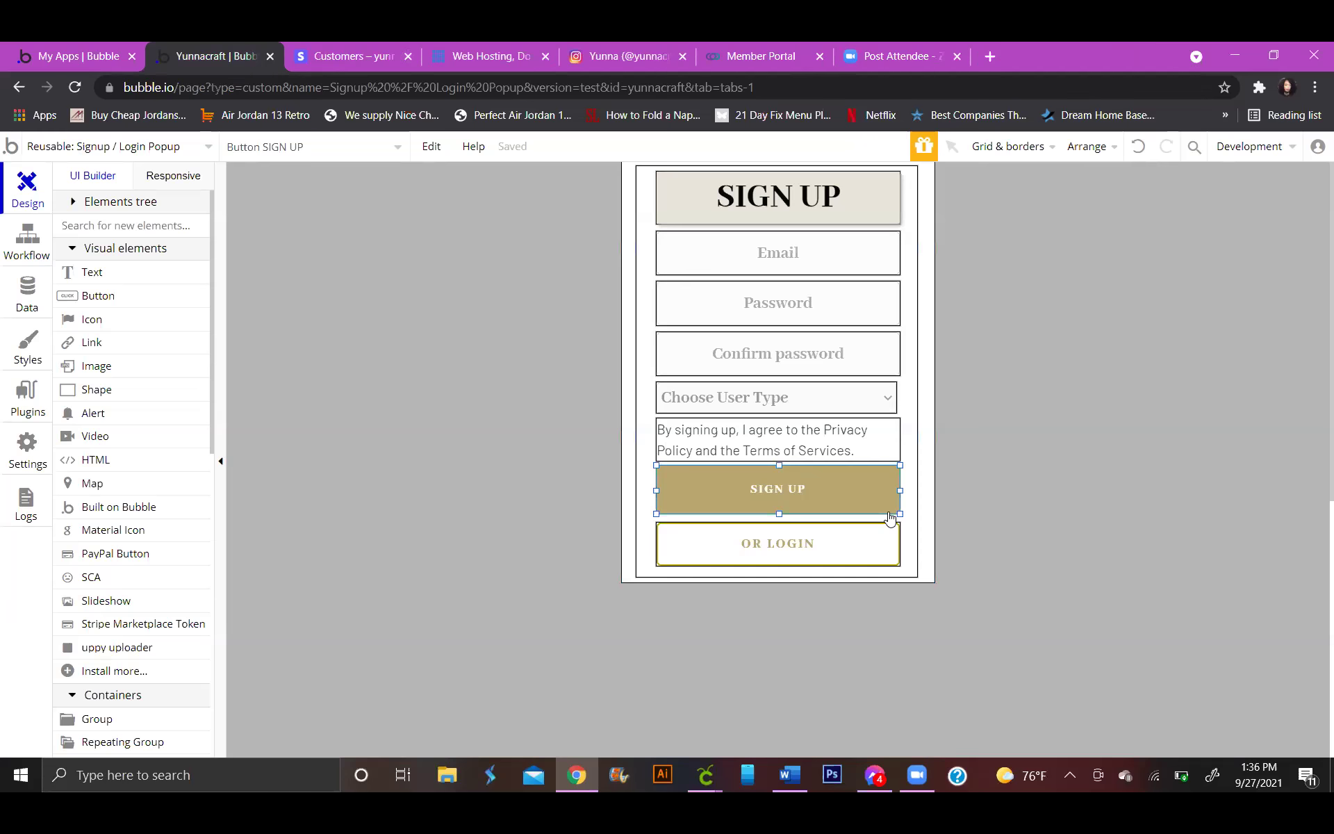
double_click(803, 488)
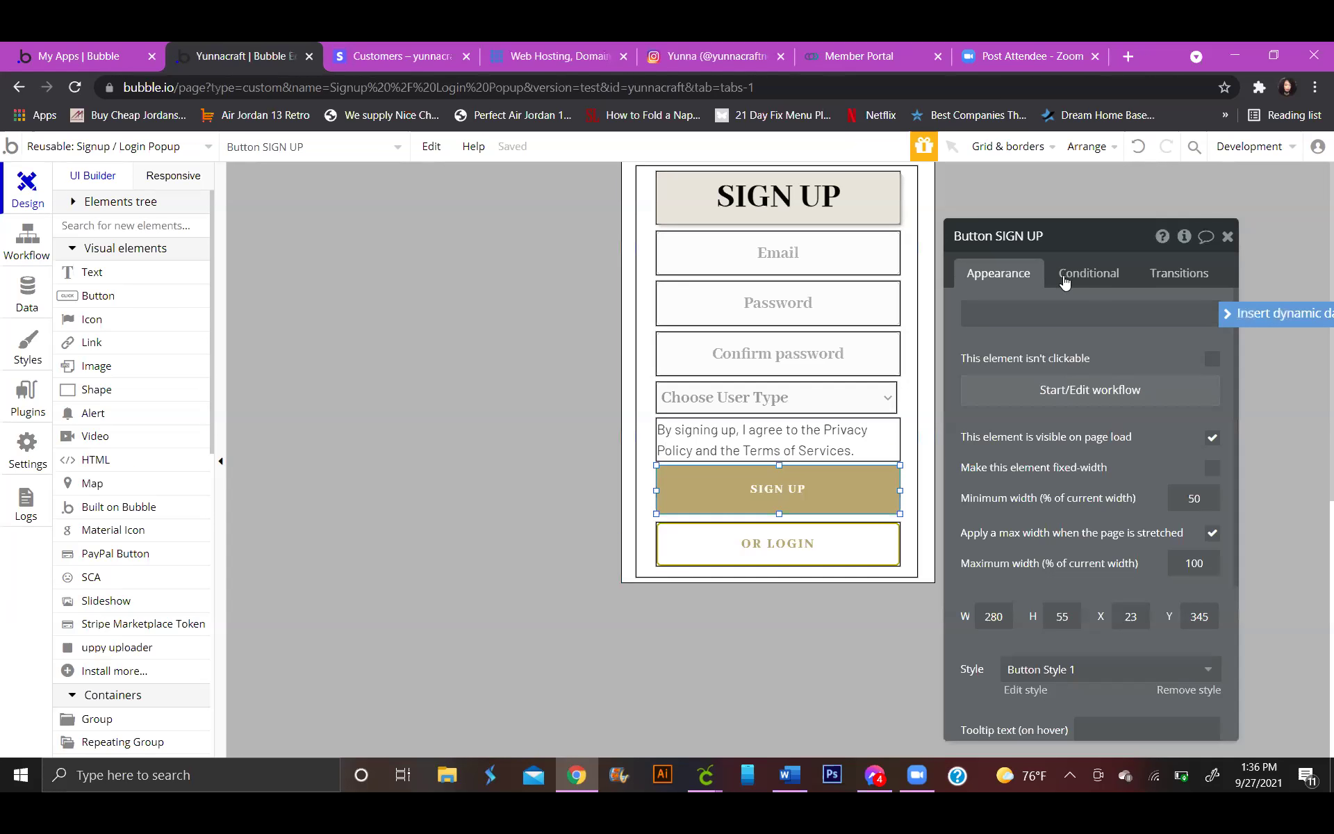
click(1084, 393)
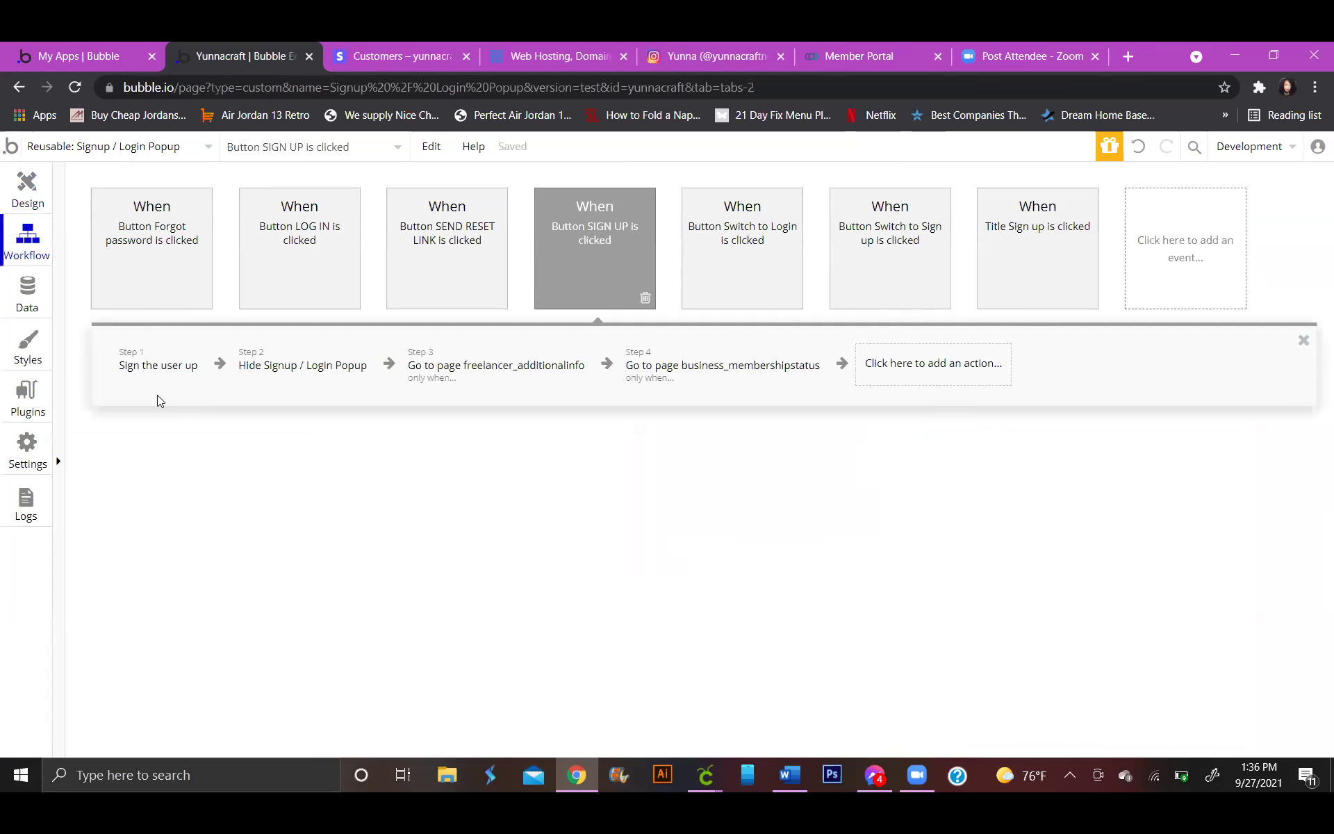
click(153, 365)
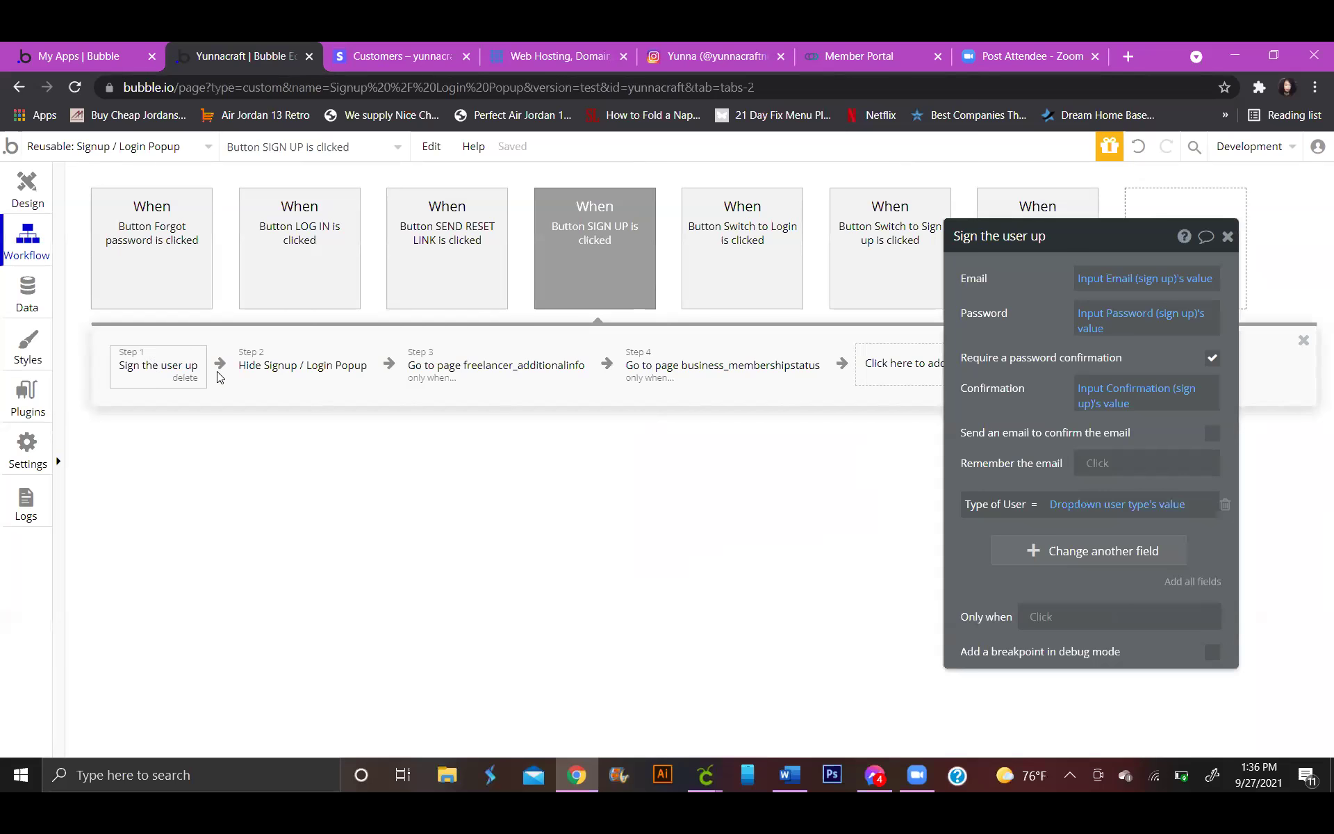
mouse_move(251, 395)
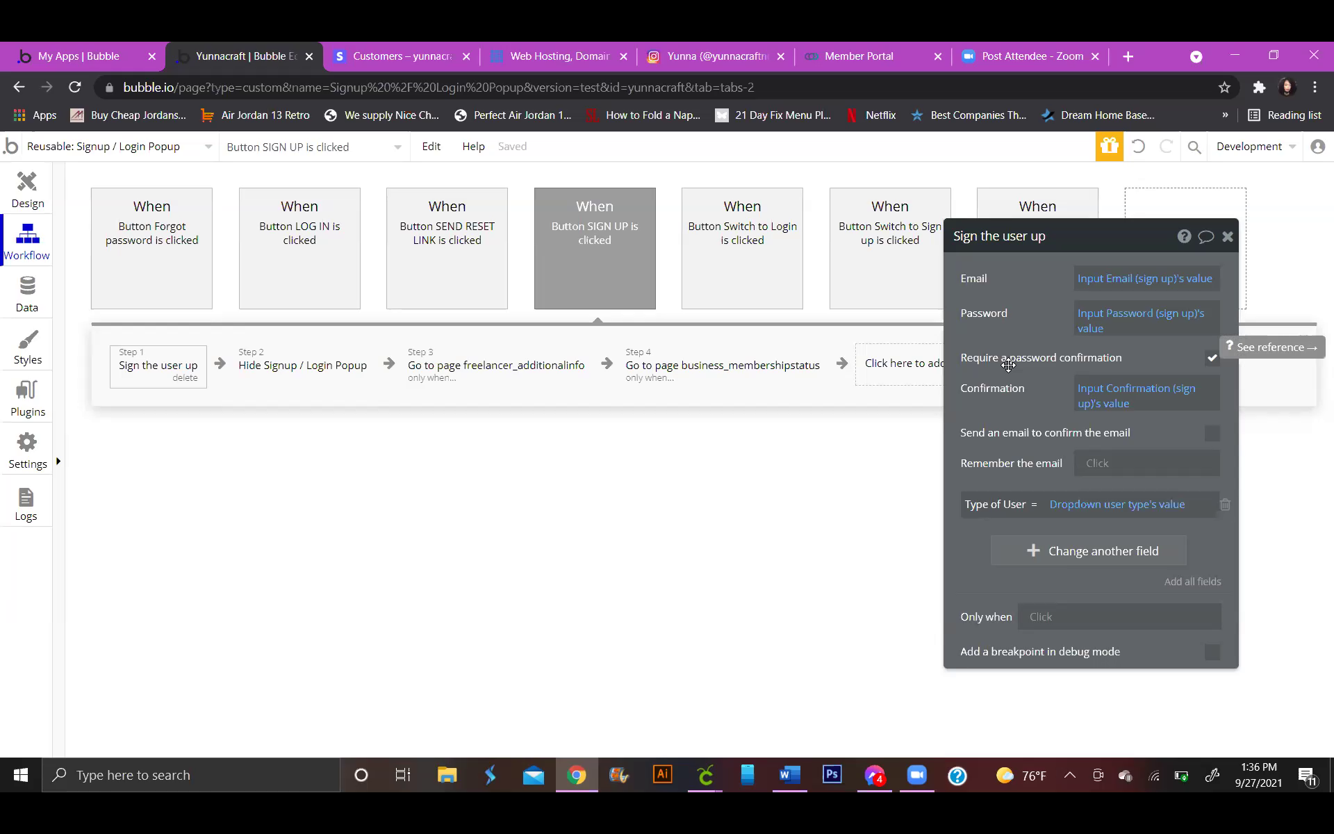
Tick 'Send an email to confirm the email' and choose business_membershipstatus as the confirmation page
click(1212, 433)
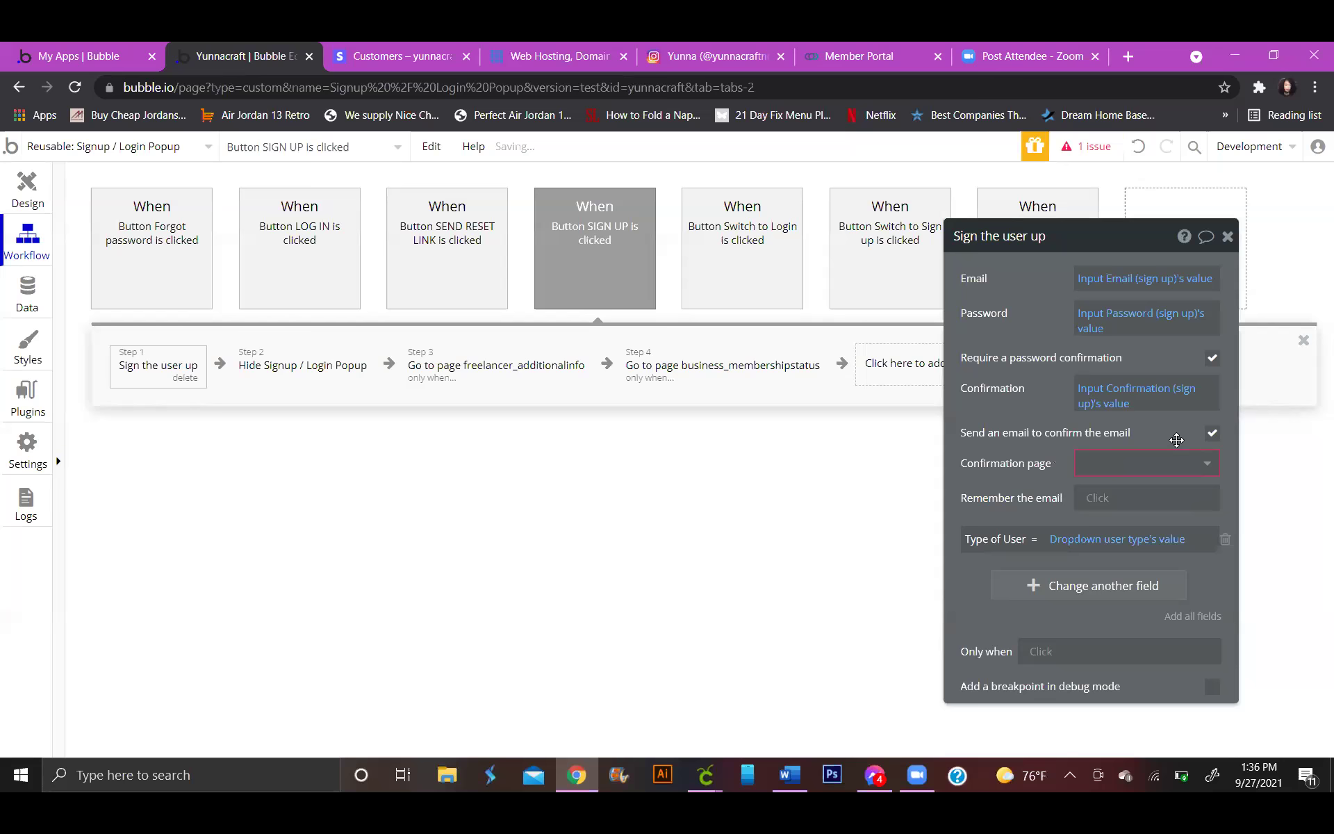
click(1101, 464)
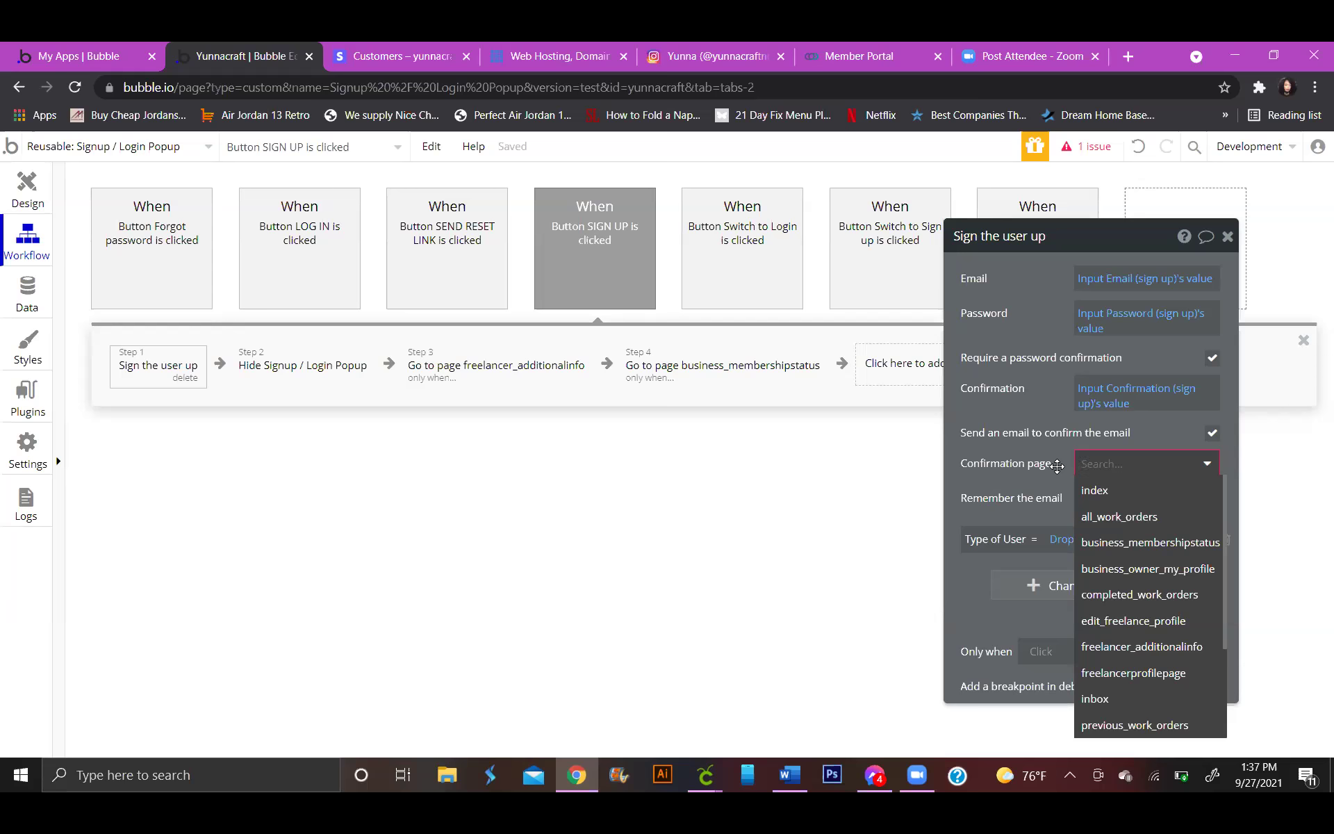
scroll(1134, 568, down, 2)
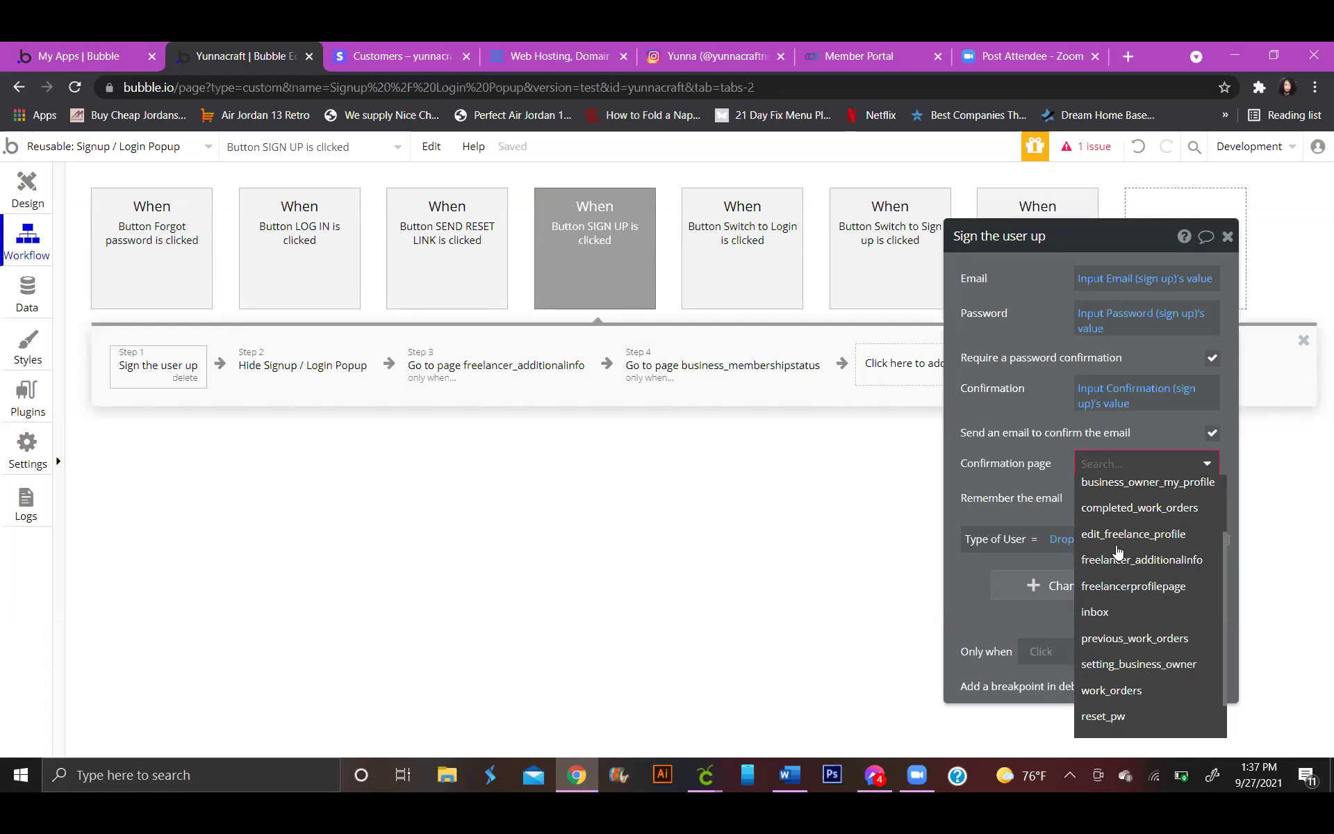
scroll(1125, 556, up, 2)
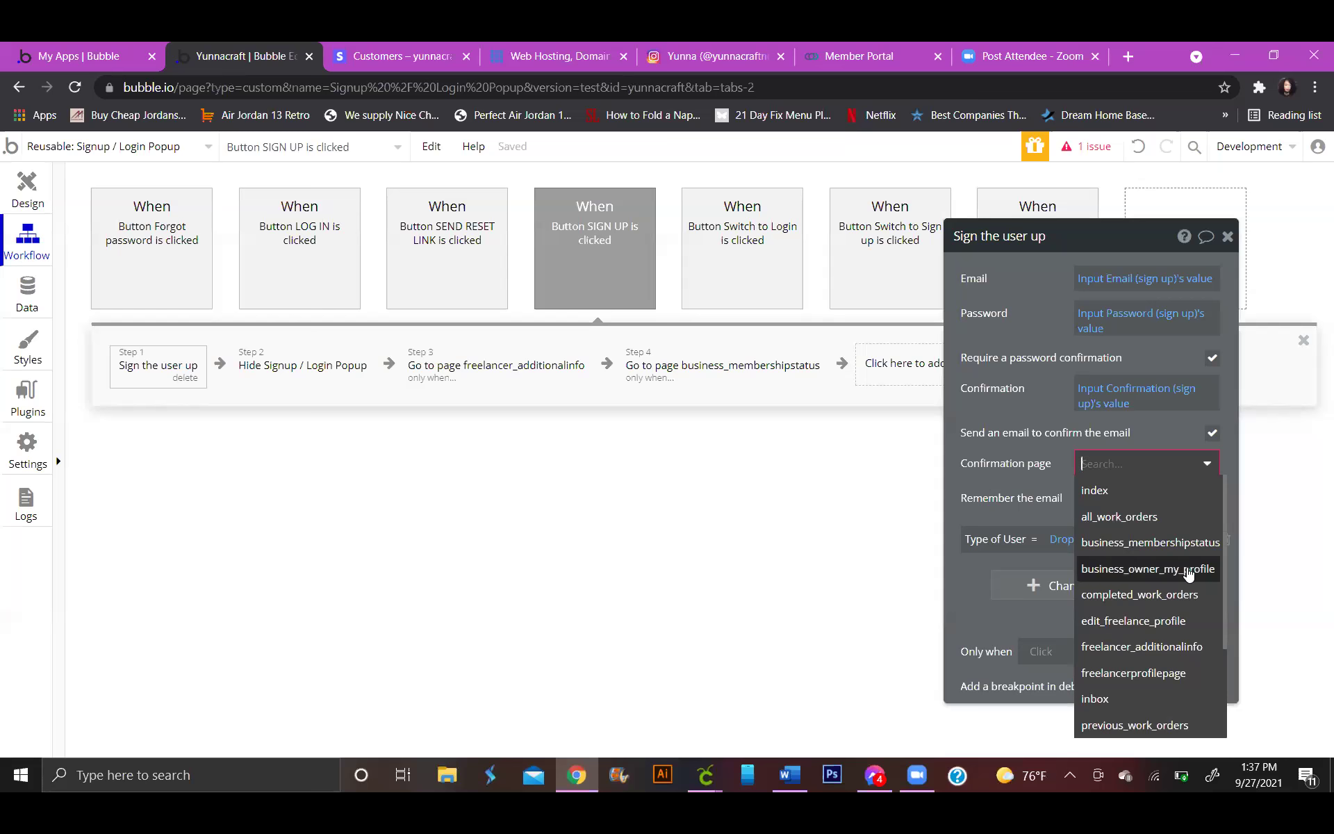
click(1173, 542)
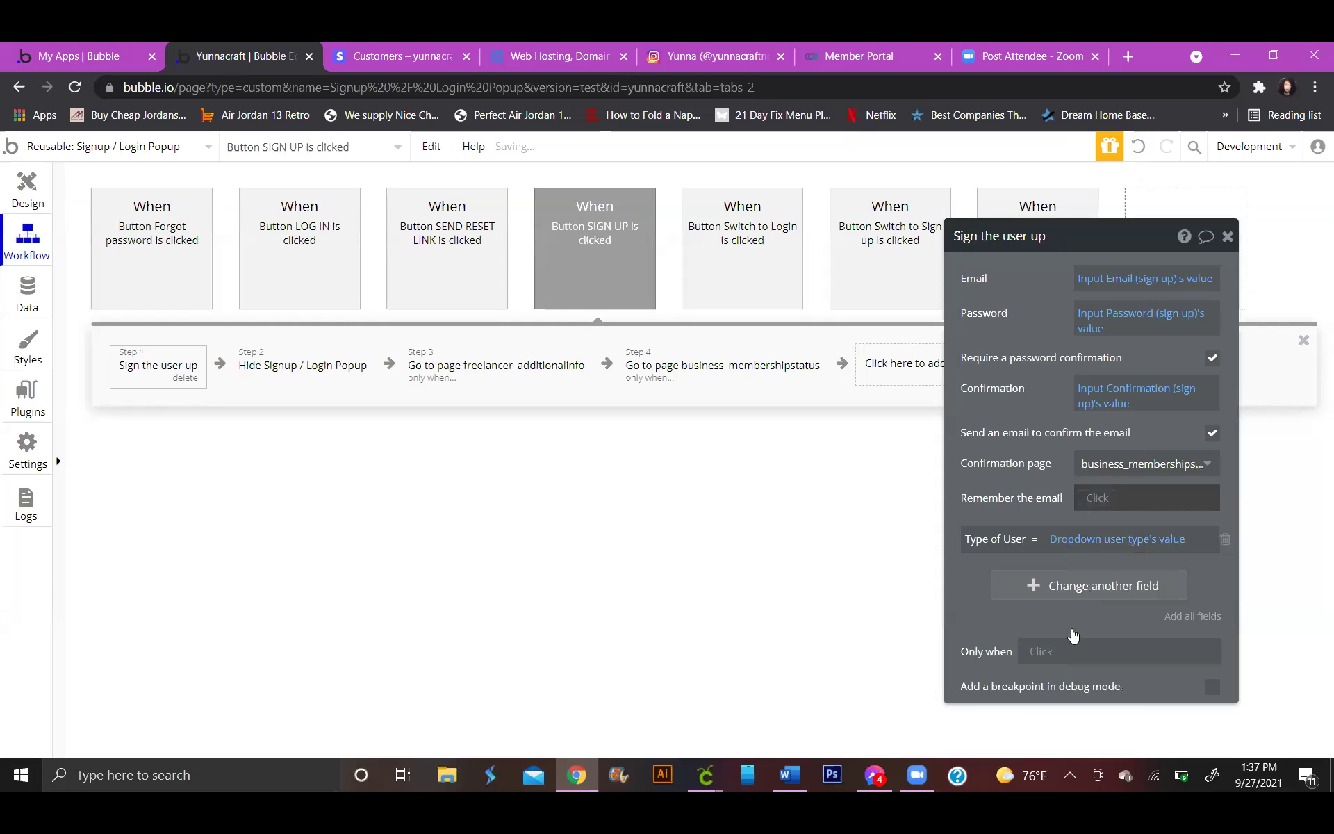
click(1084, 650)
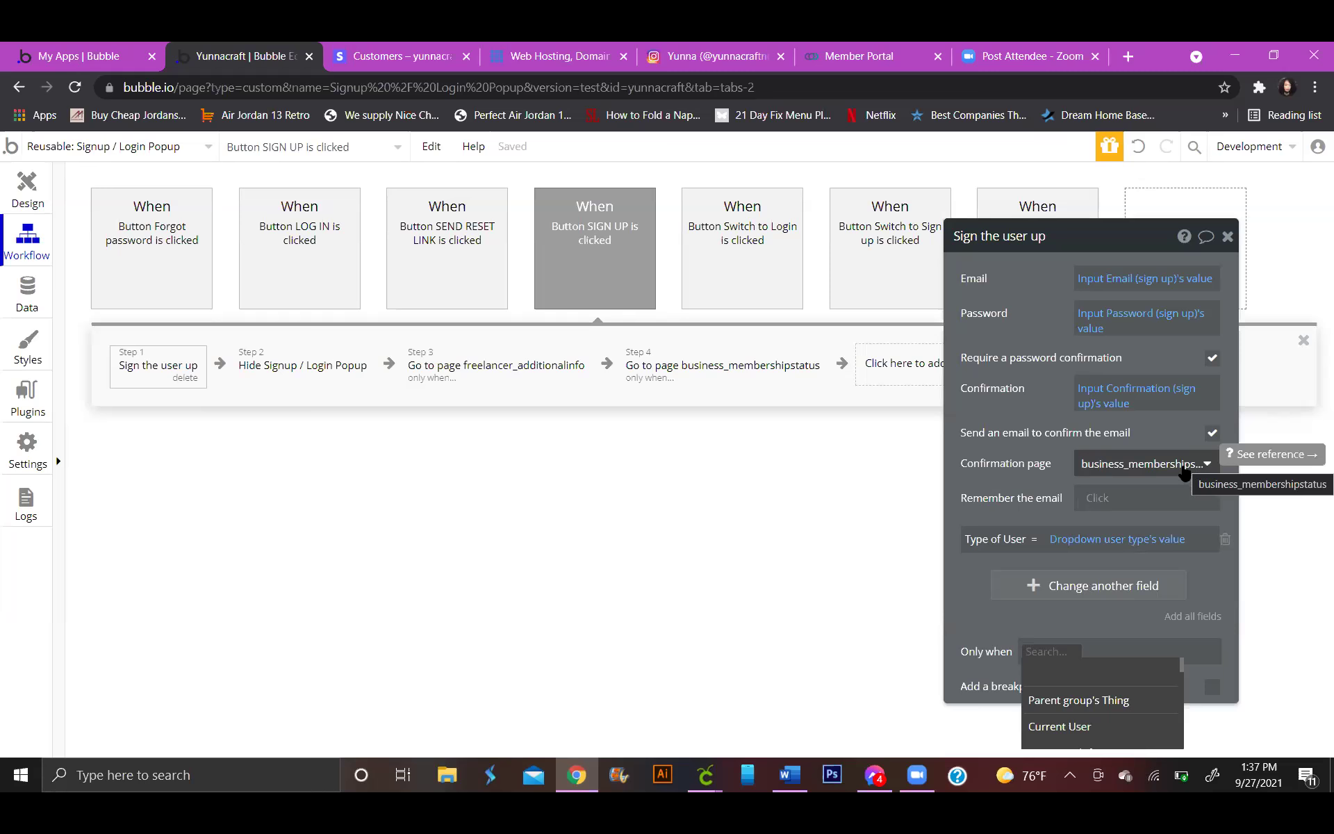
click(1030, 472)
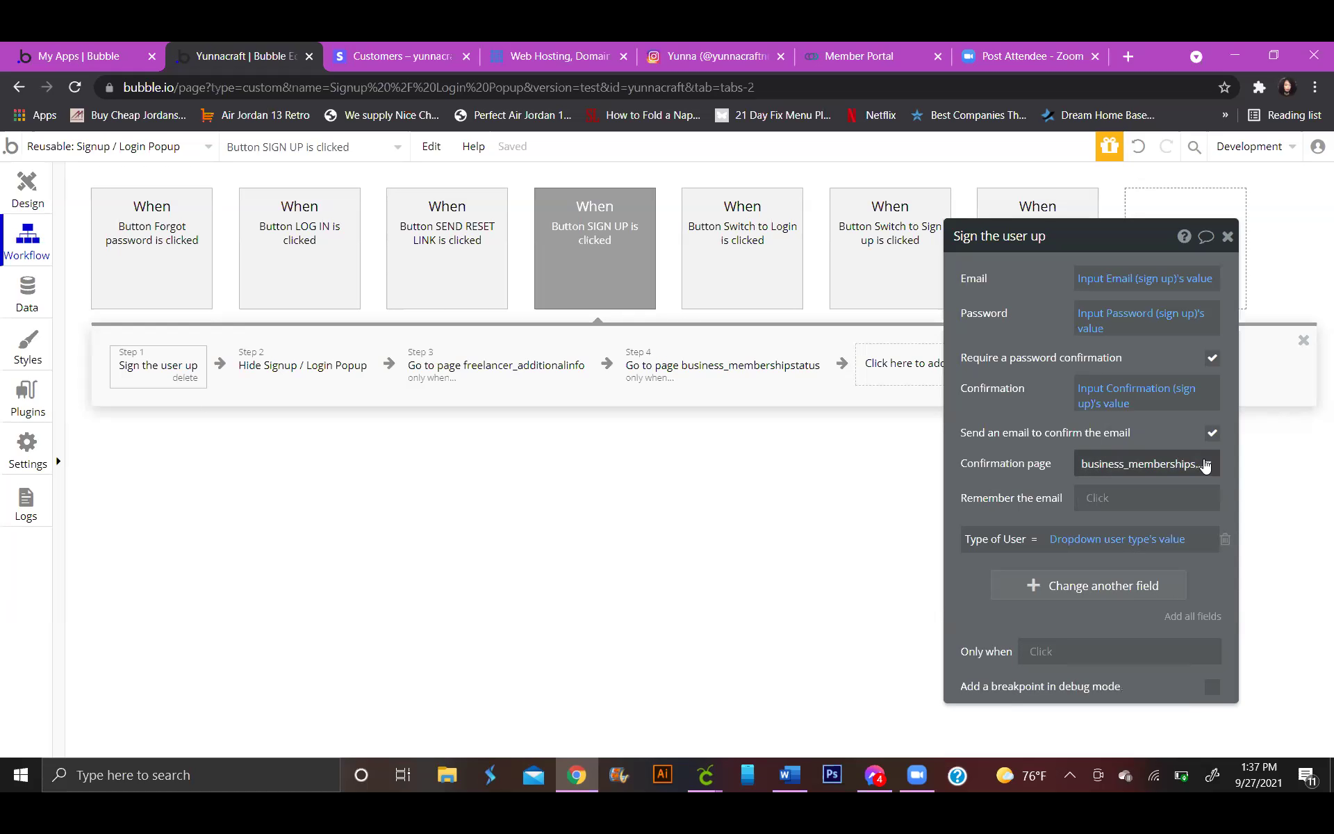
click(1157, 471)
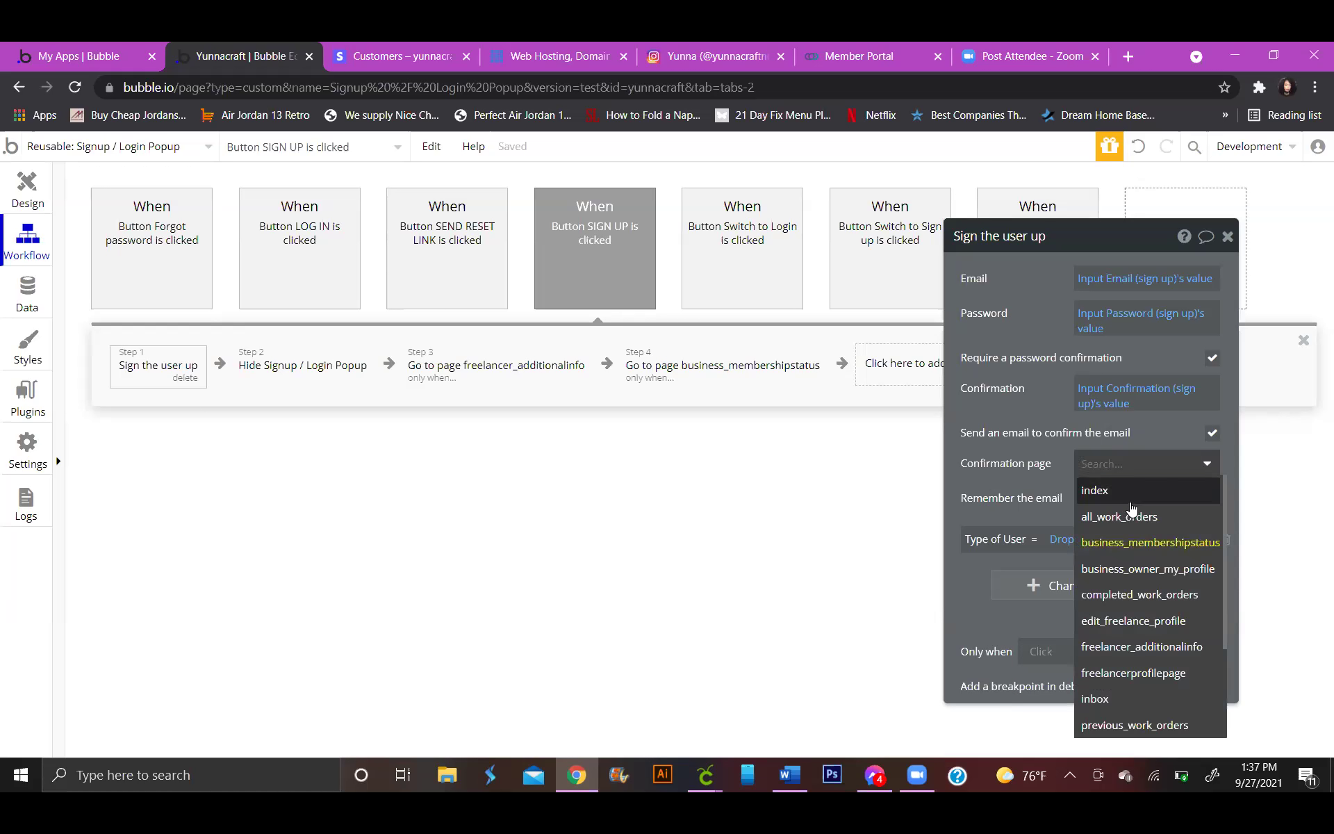
click(992, 498)
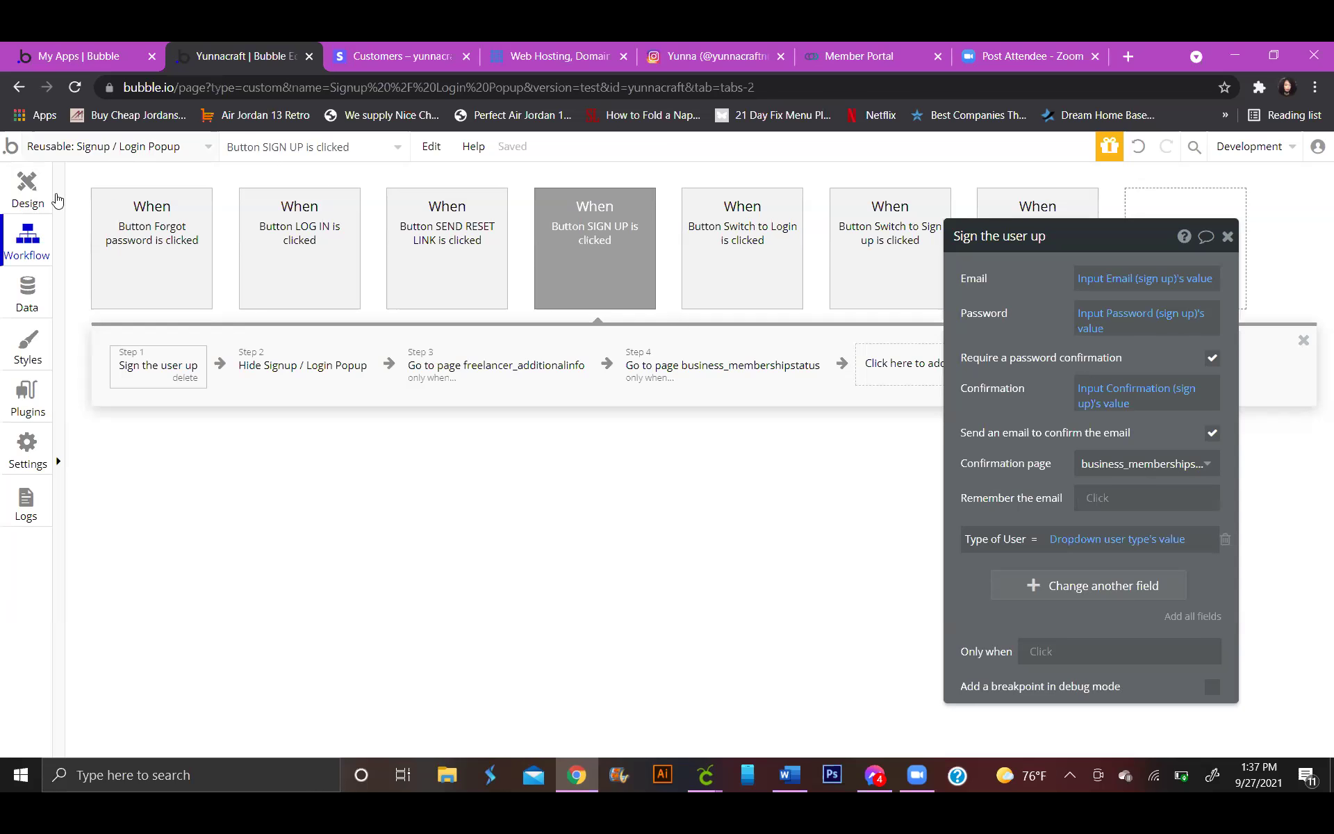
Return to the signup popup design and bring up the page list, briefly visiting the Stripe customers tab
click(28, 189)
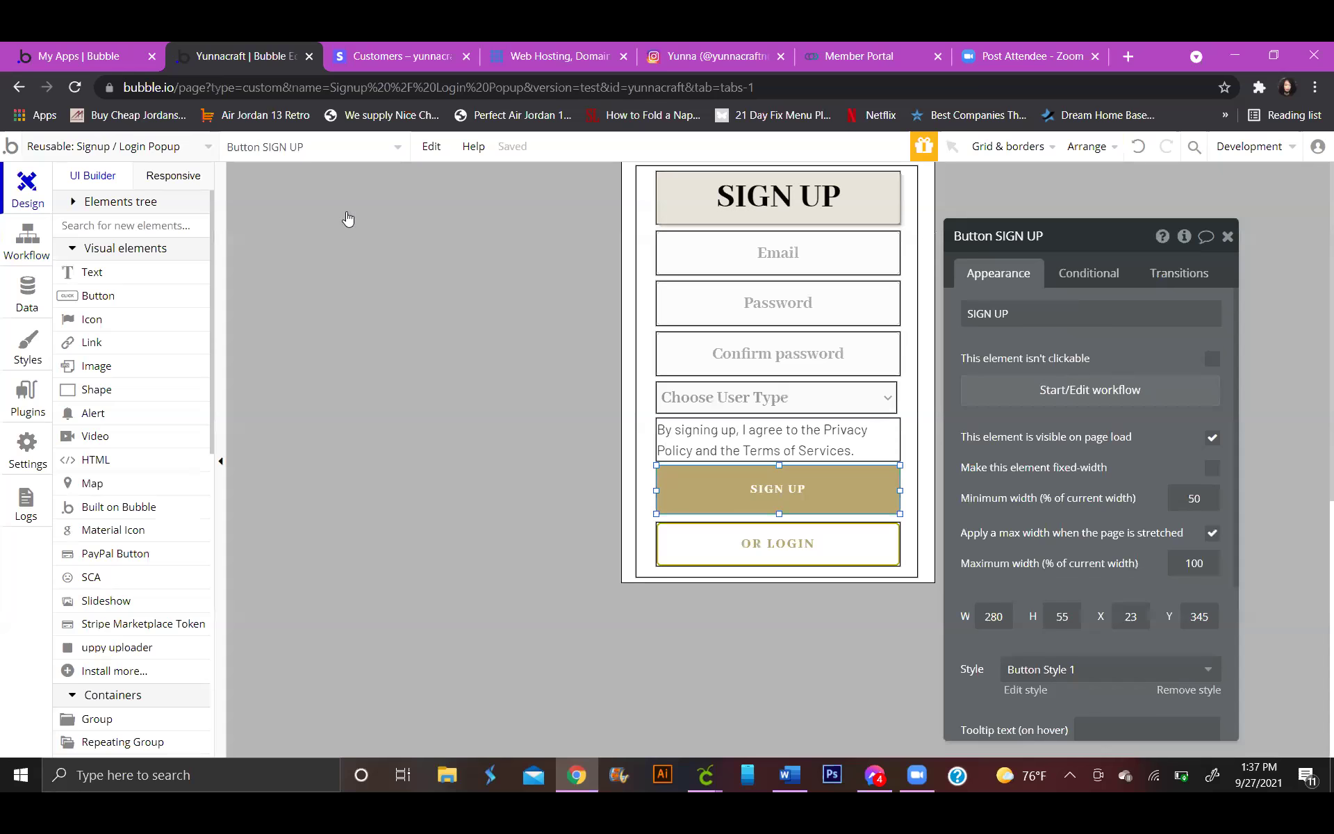
key(ctrl+k)
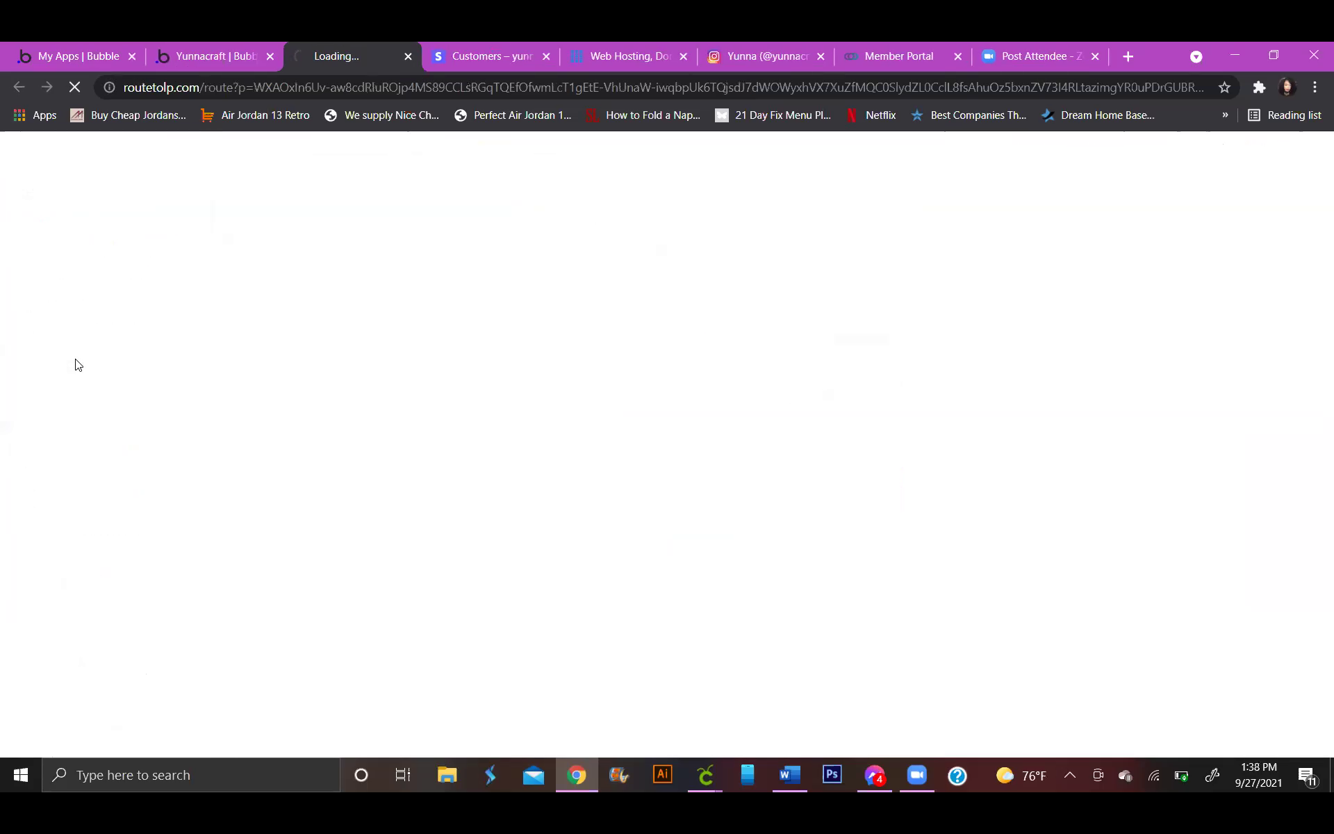
click(414, 54)
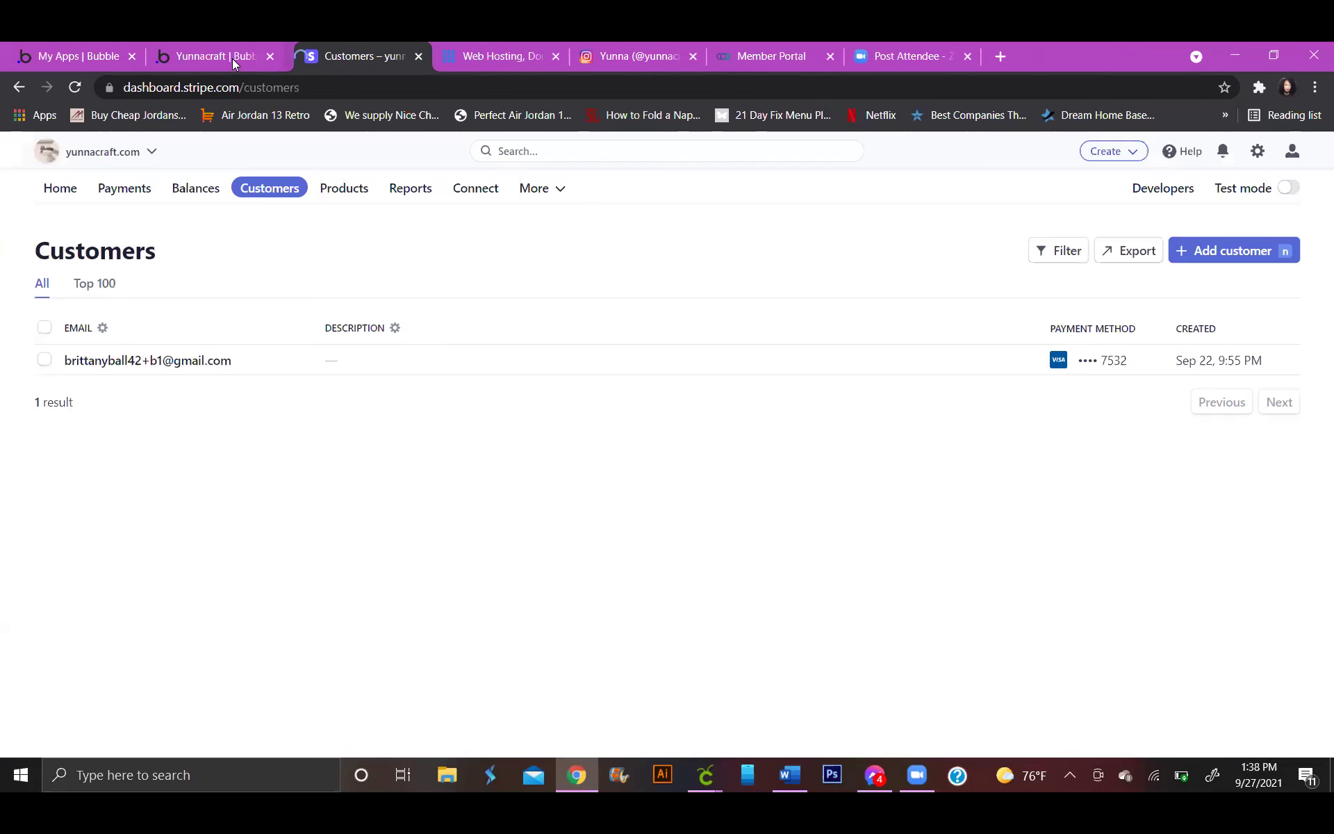
click(240, 62)
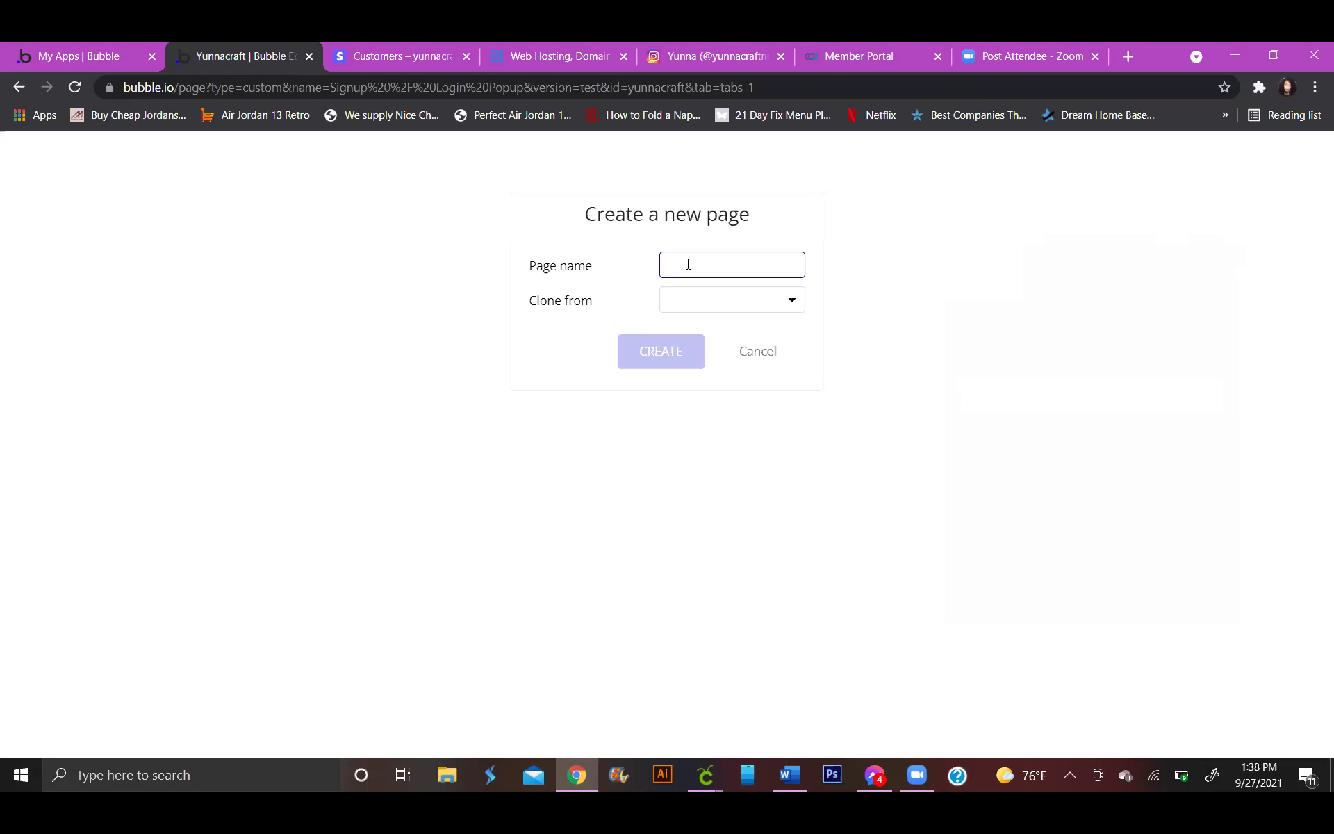
Name the new page 'confirmation', create it, and dismiss the leftover new-page dialog
text(confirmation)
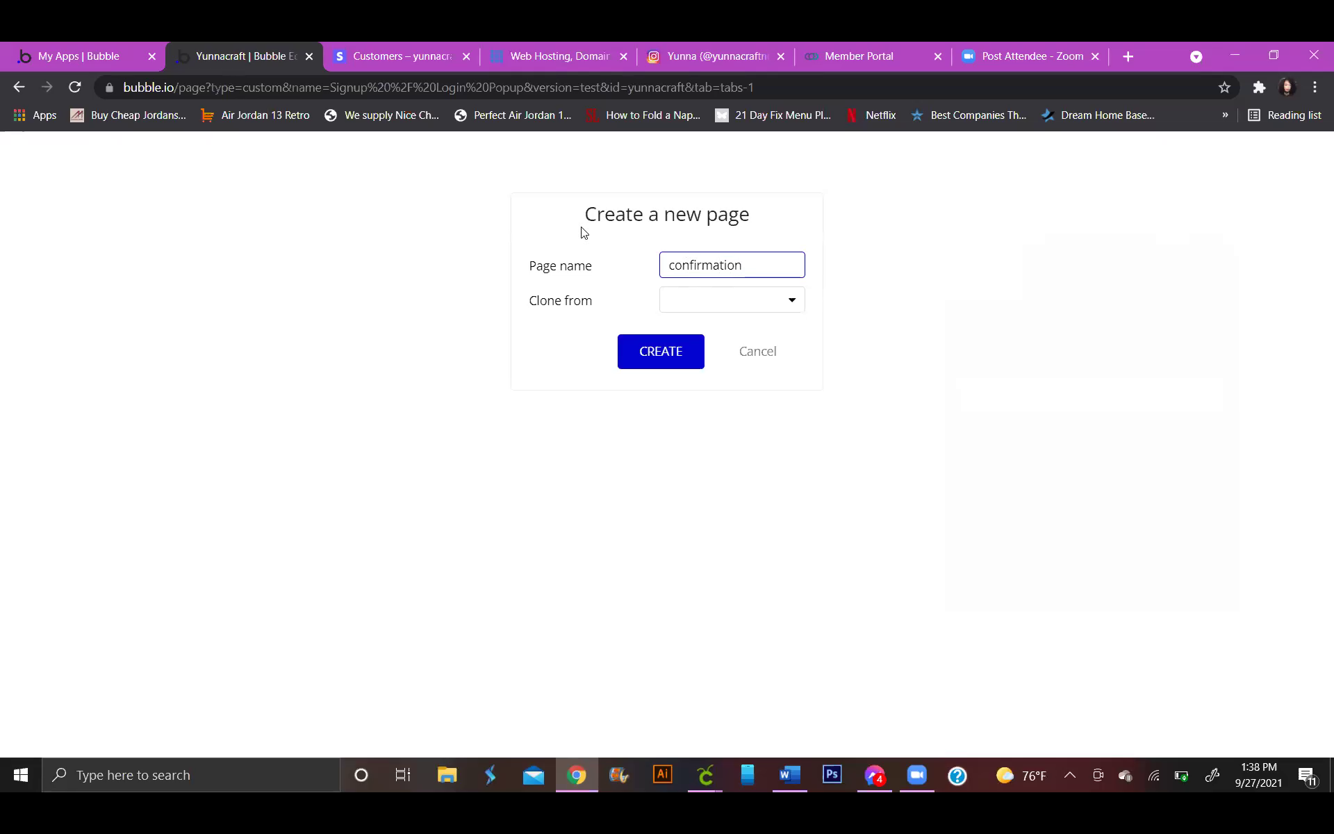
click(683, 358)
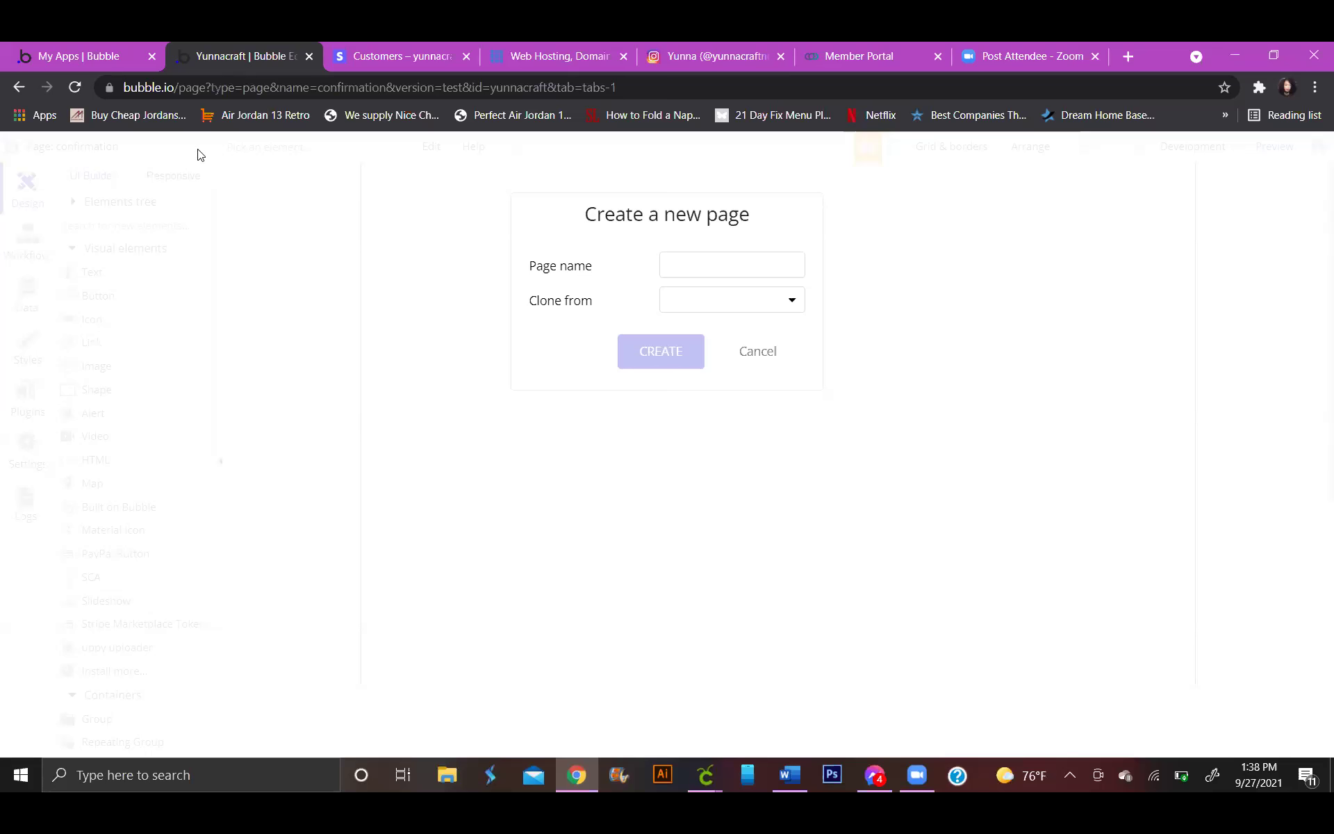
click(757, 351)
click(112, 146)
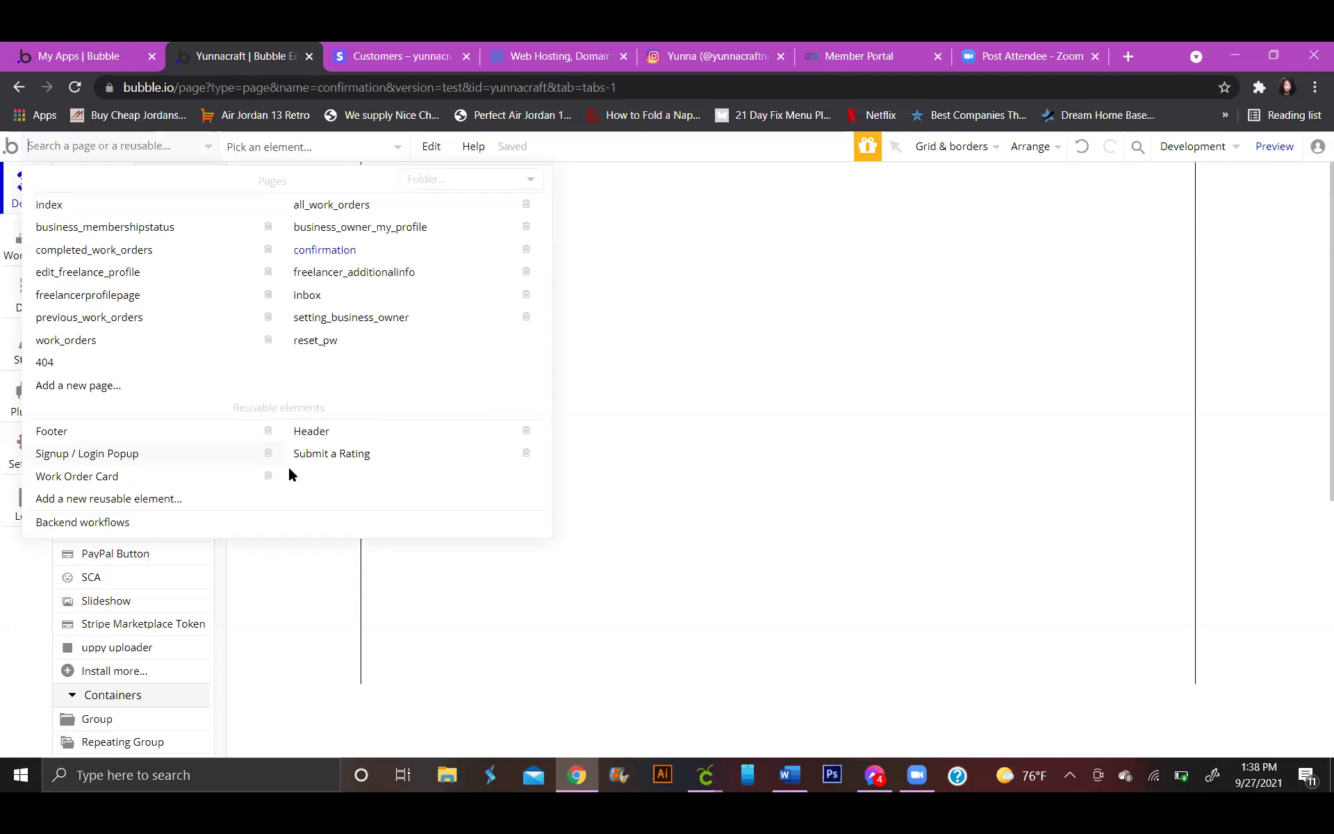
In the Signup / Login Popup, set the SIGN UP sign-up step's confirmation page to 'confirmation'
key(Return)
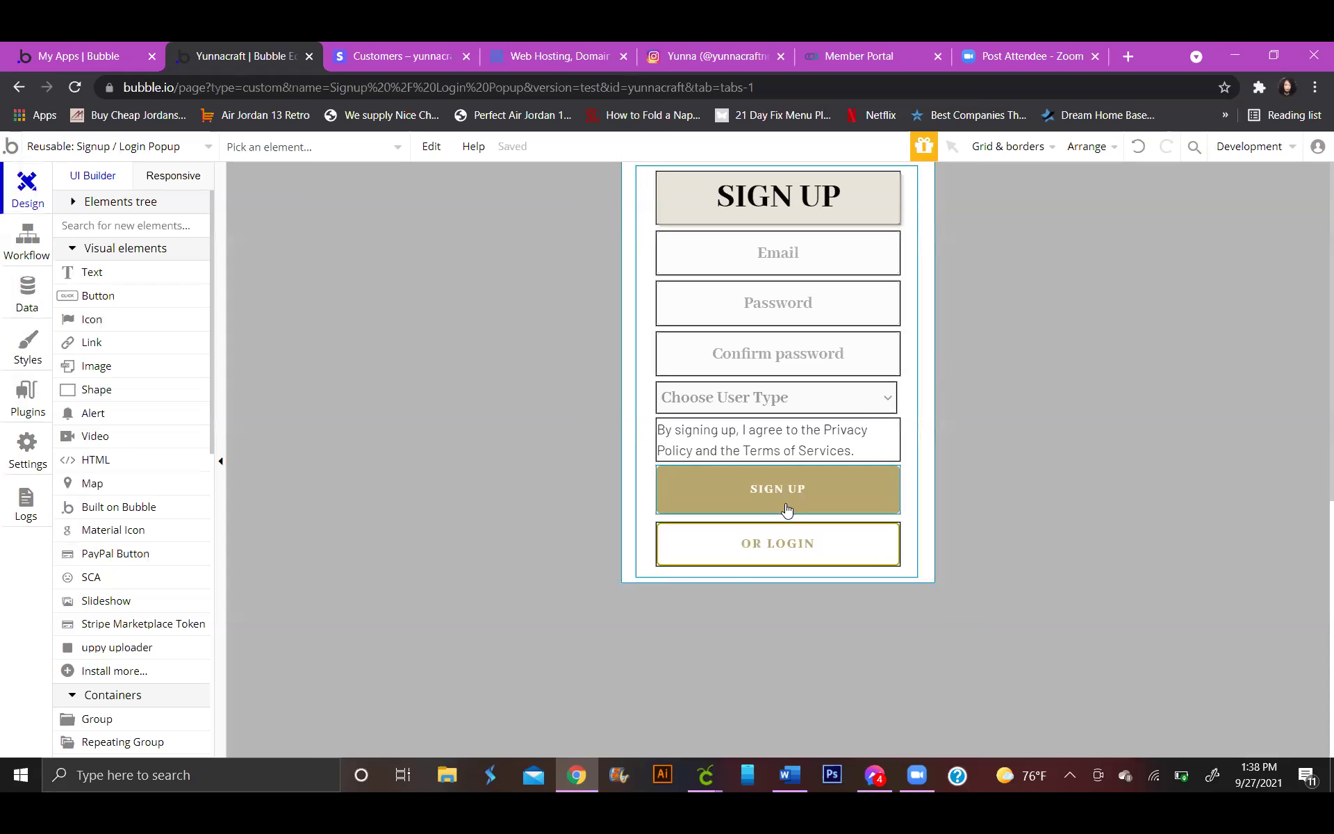
click(787, 510)
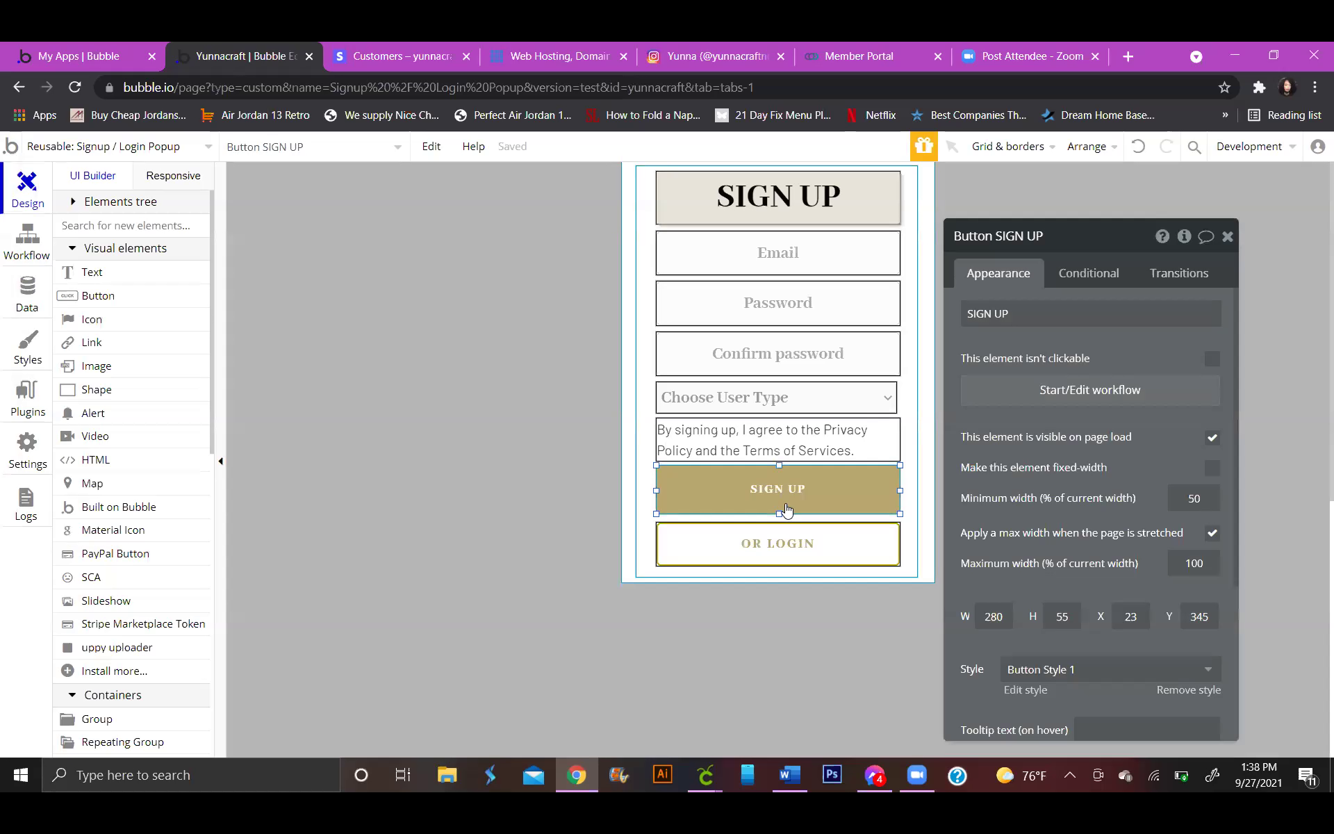
click(1014, 391)
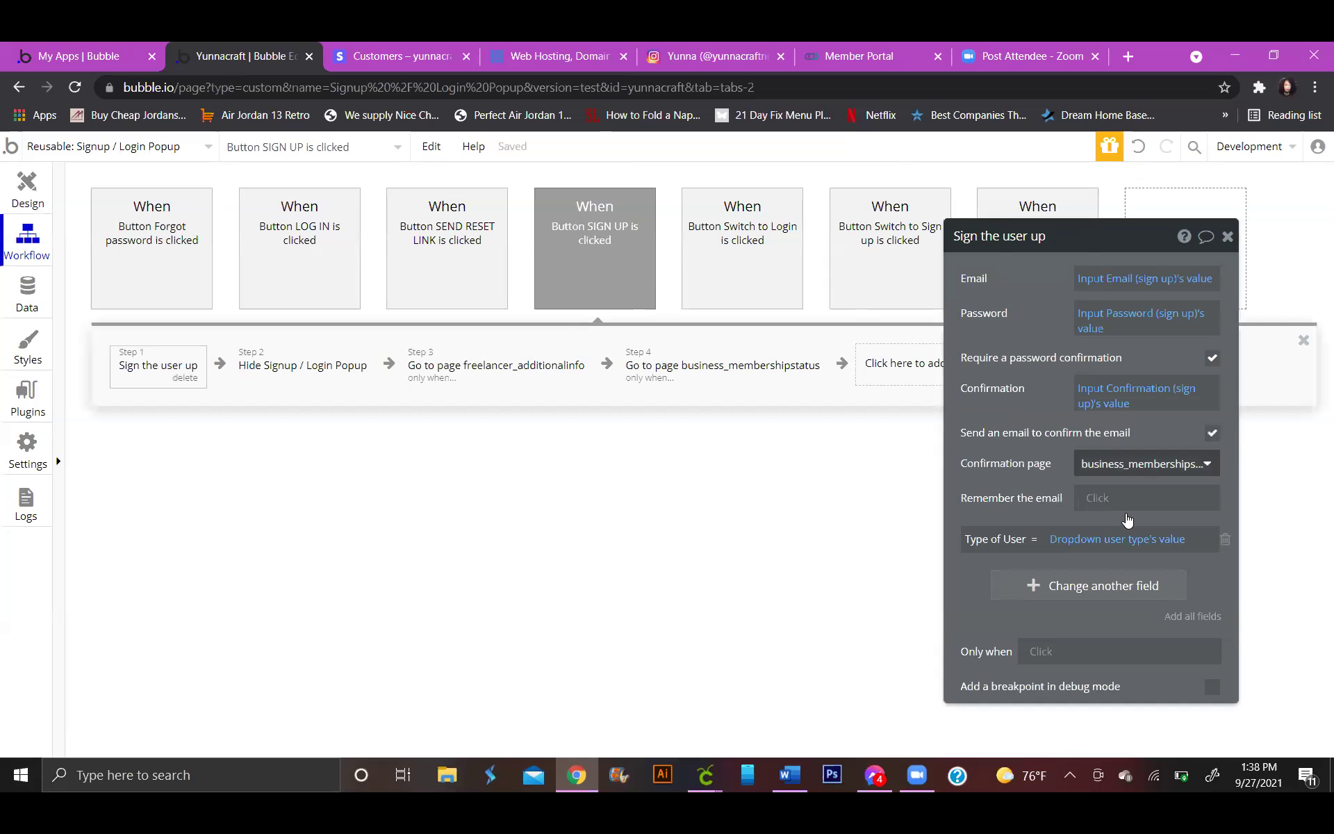
click(1124, 464)
scroll(1125, 528, down, 2)
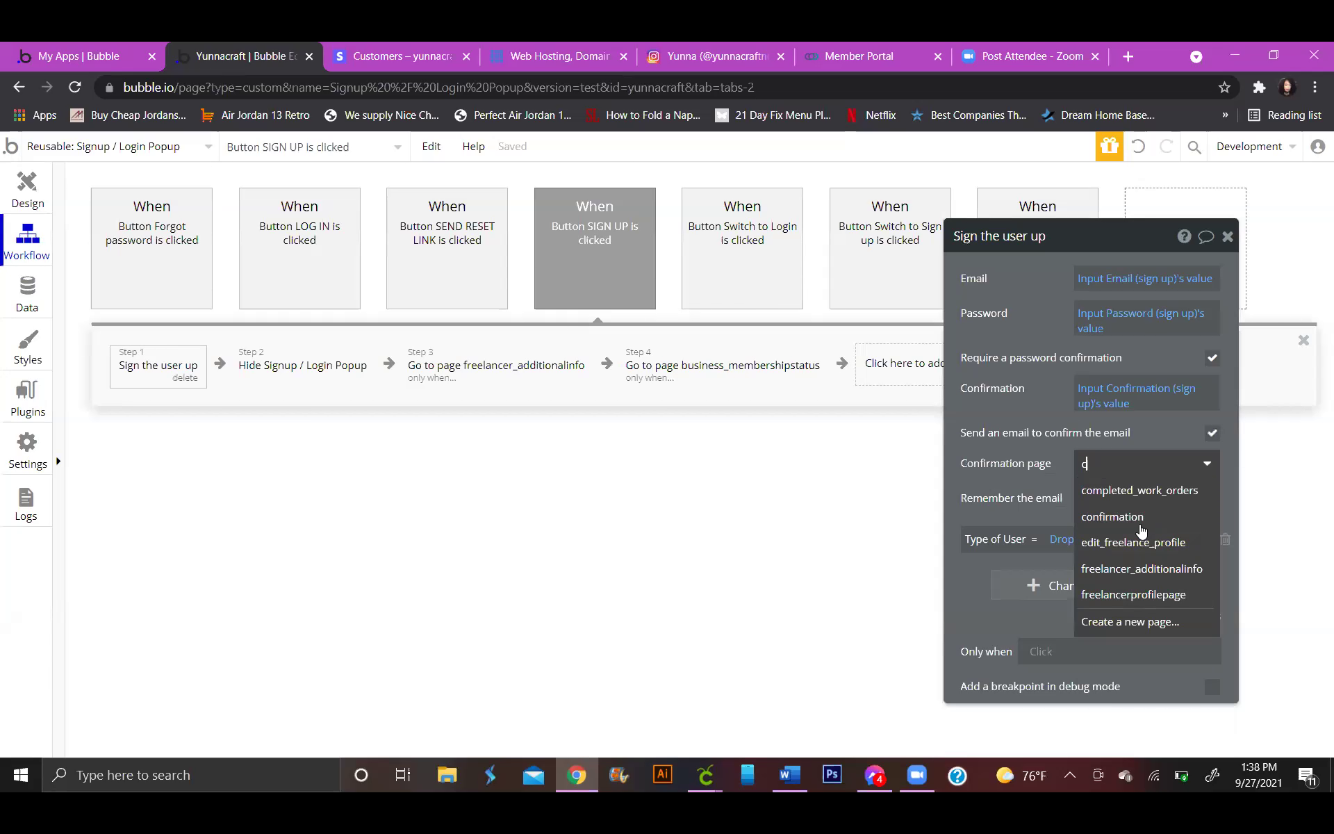
click(1081, 514)
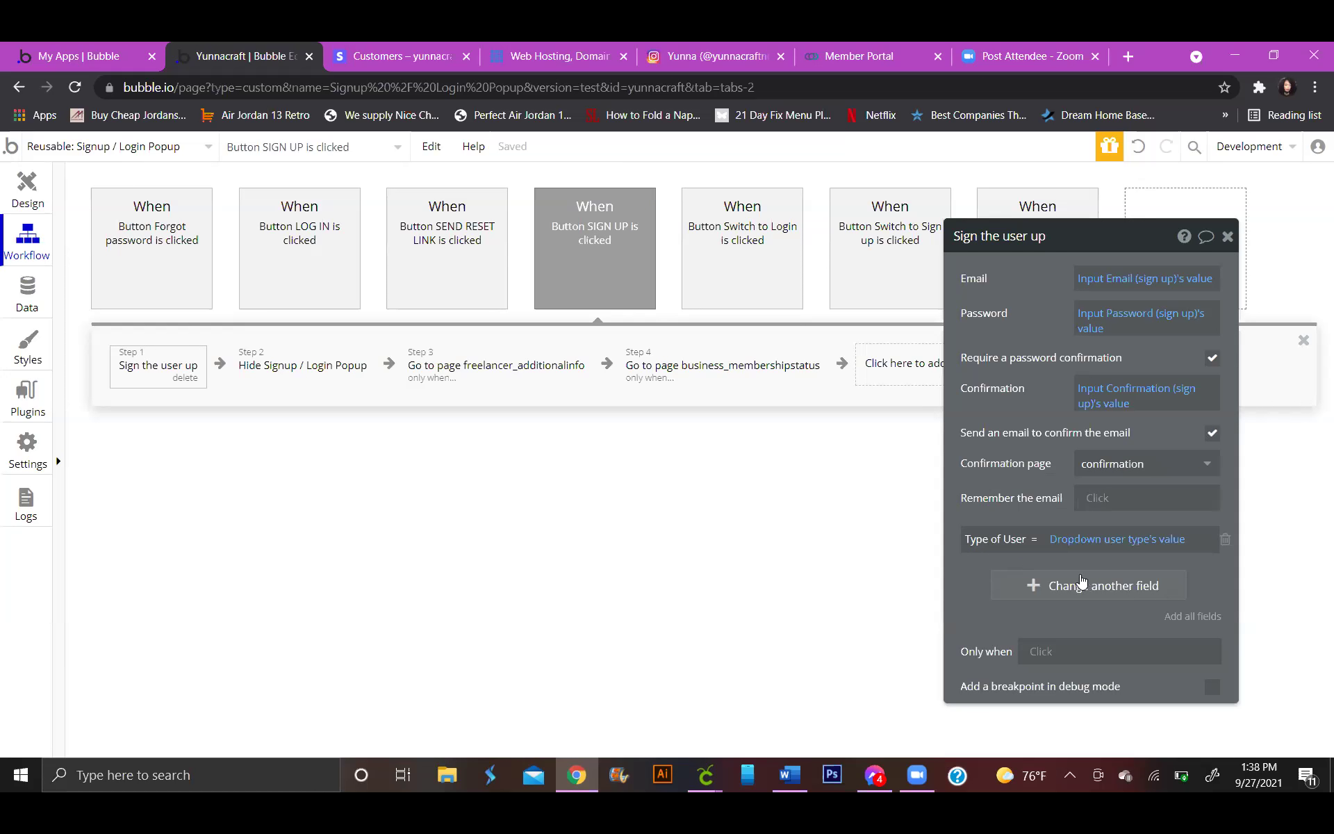
Close the sign-up step, glance at the hide-popup step, and recheck the sign-up settings
click(1227, 240)
click(297, 369)
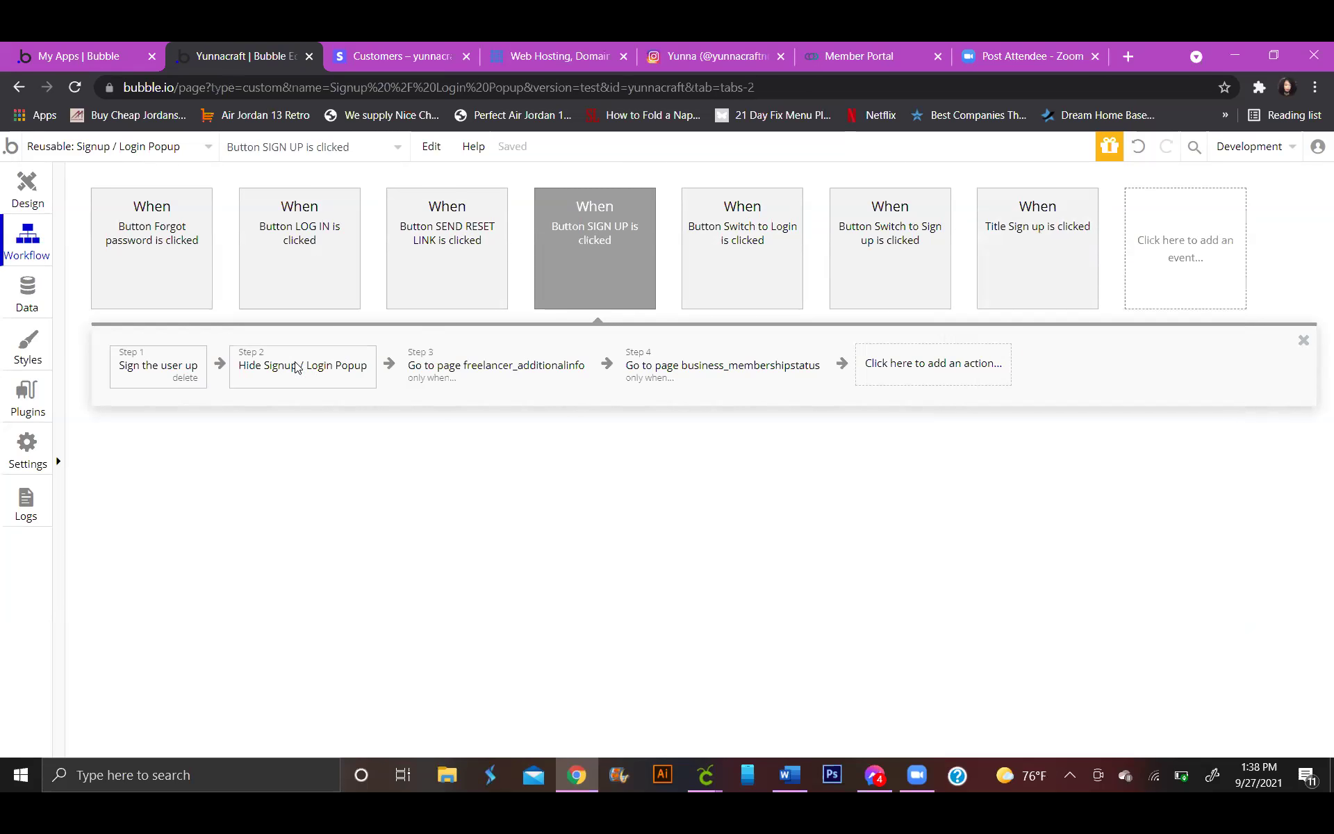
click(128, 363)
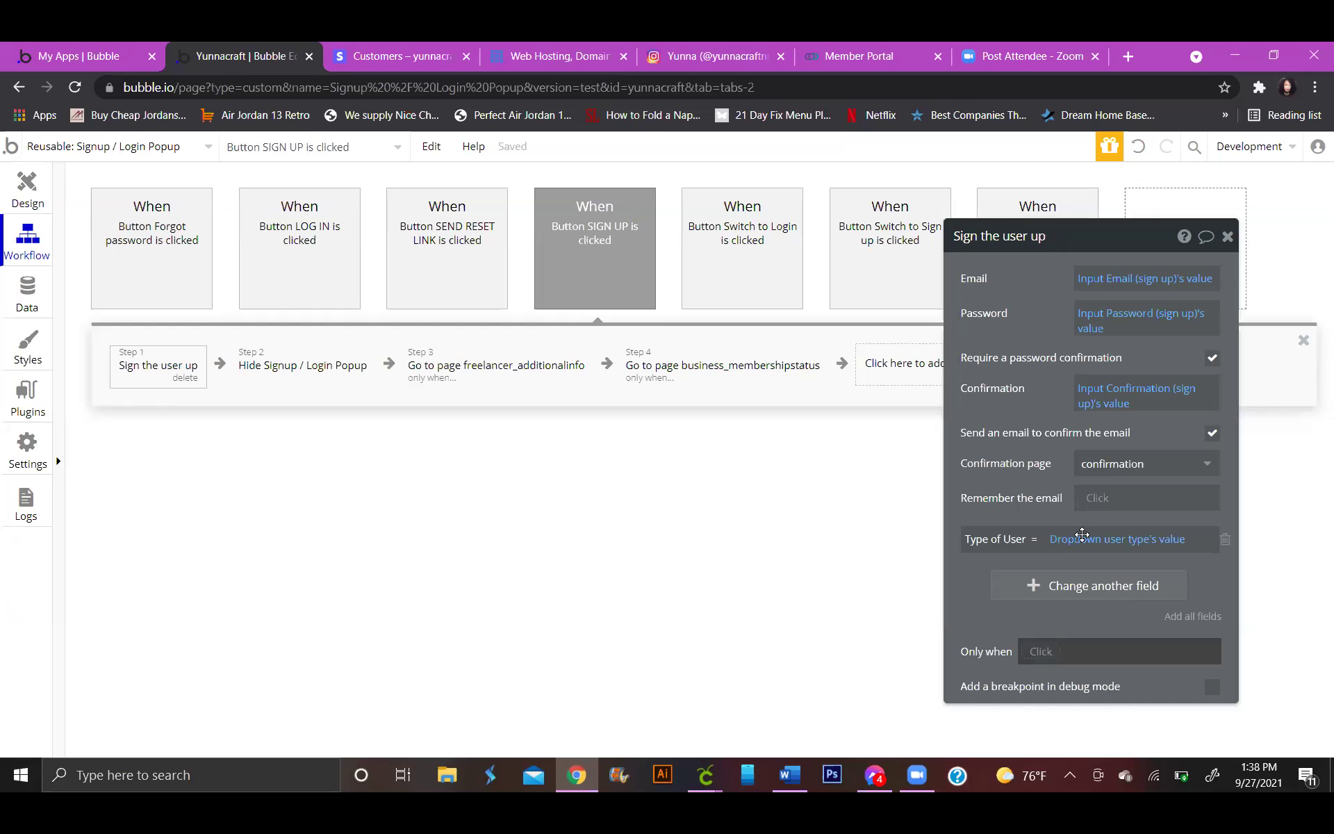
click(1229, 236)
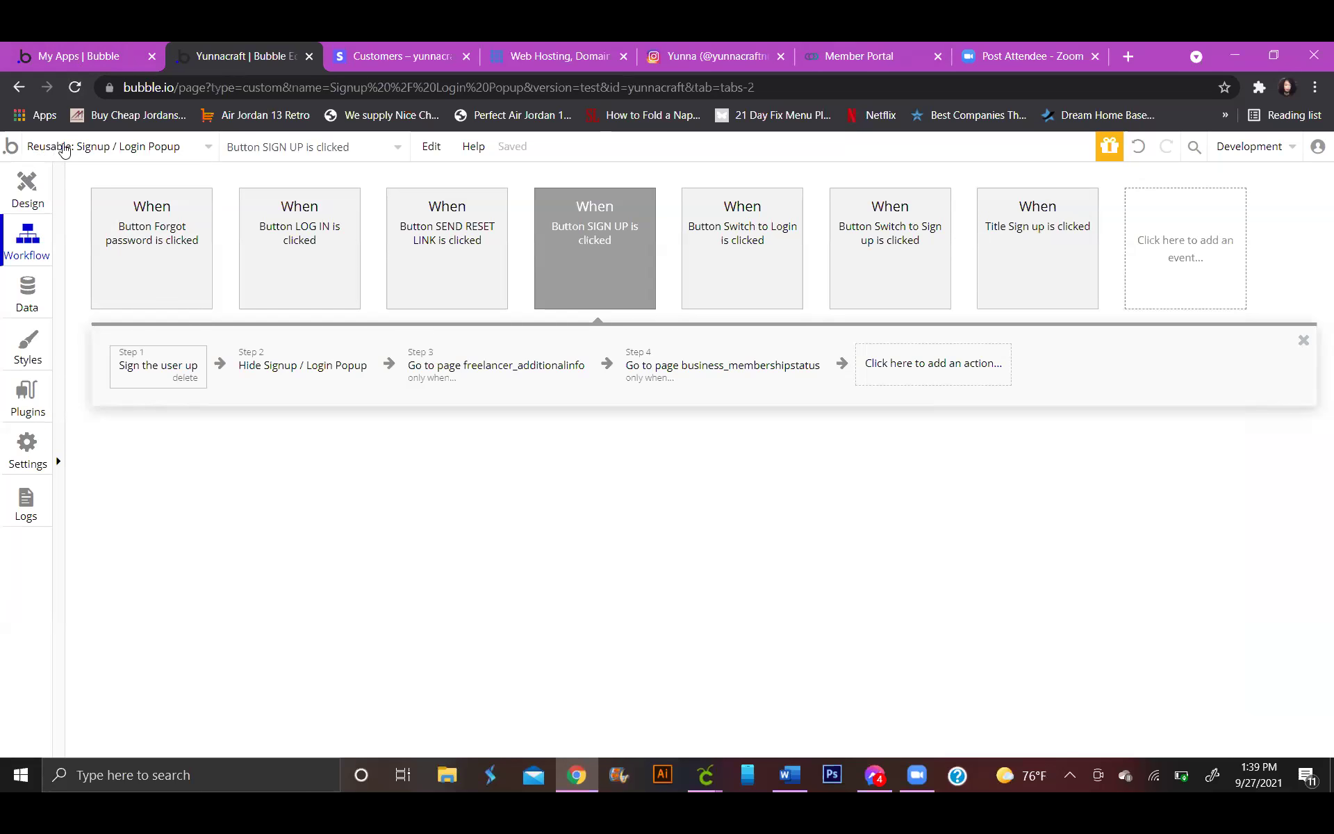
Close the stray freeshipping.com tab and return to the Bubble editor
click(26, 188)
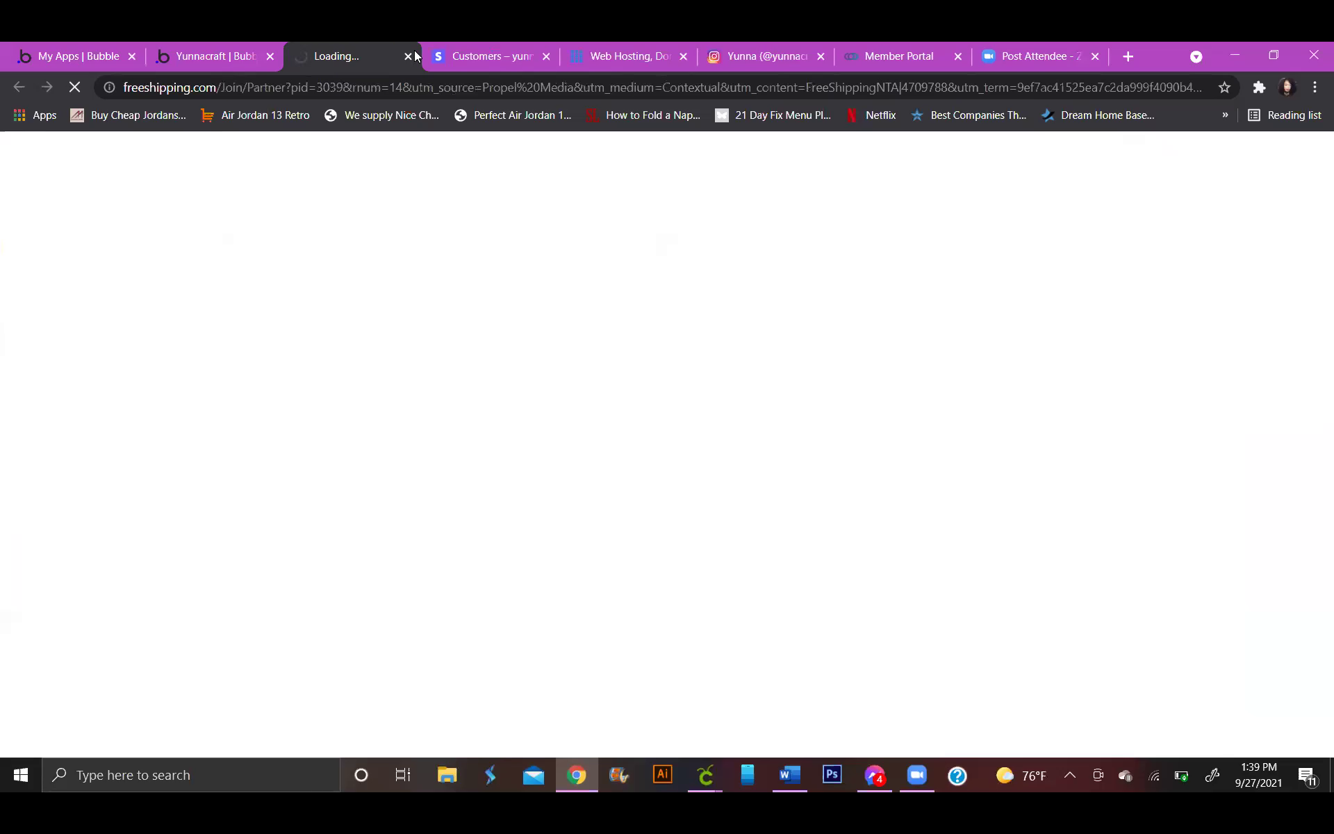
key(ctrl+w)
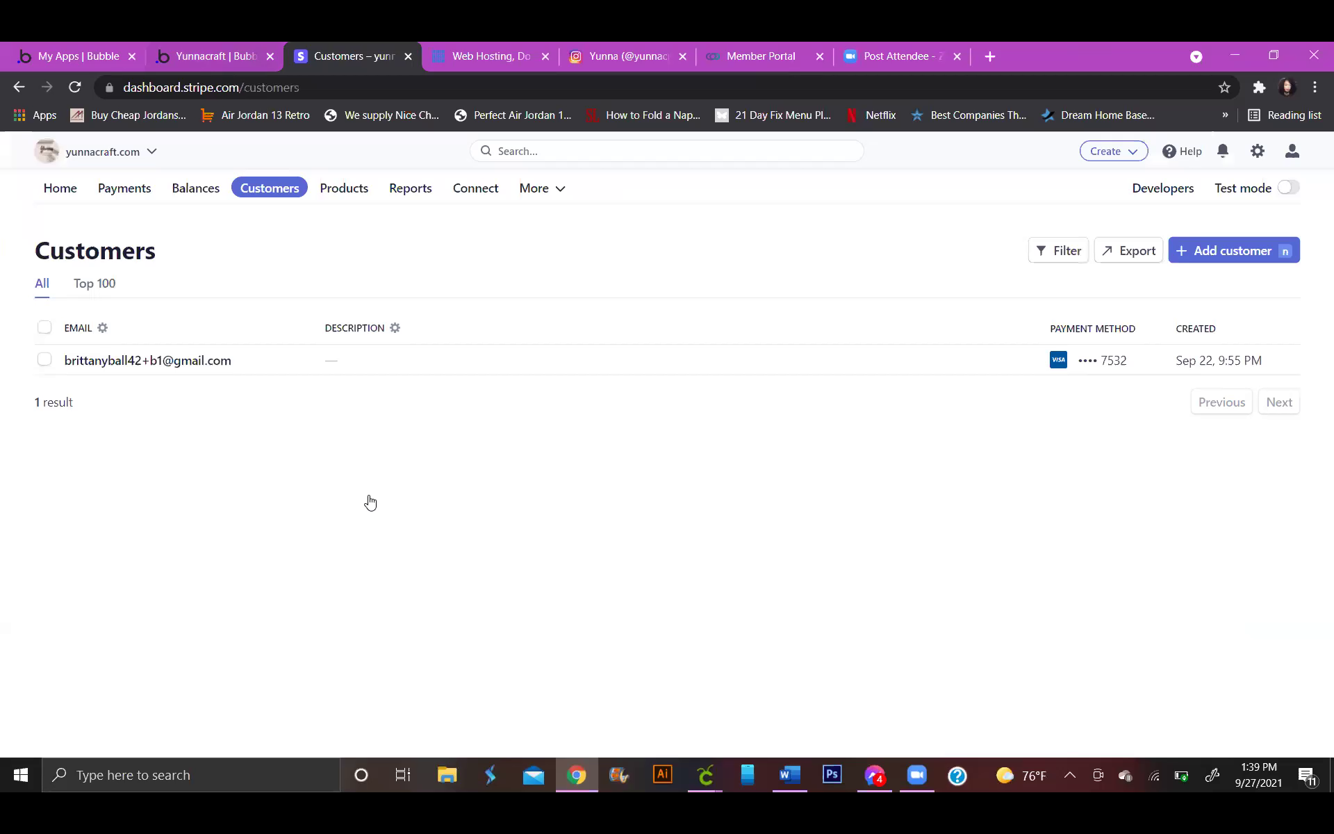
key(ctrl+shift+Tab)
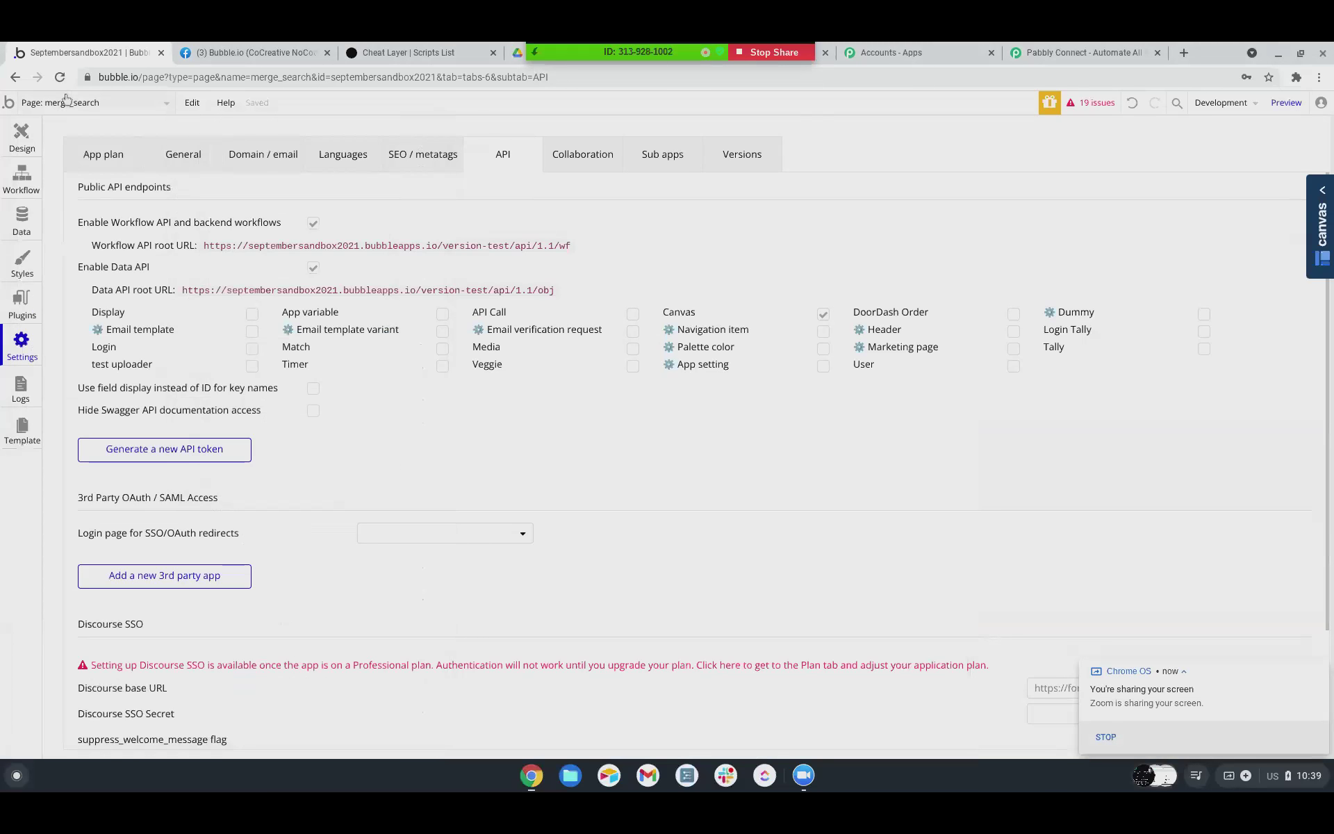
Add a new page named email_verification_initia
click(66, 98)
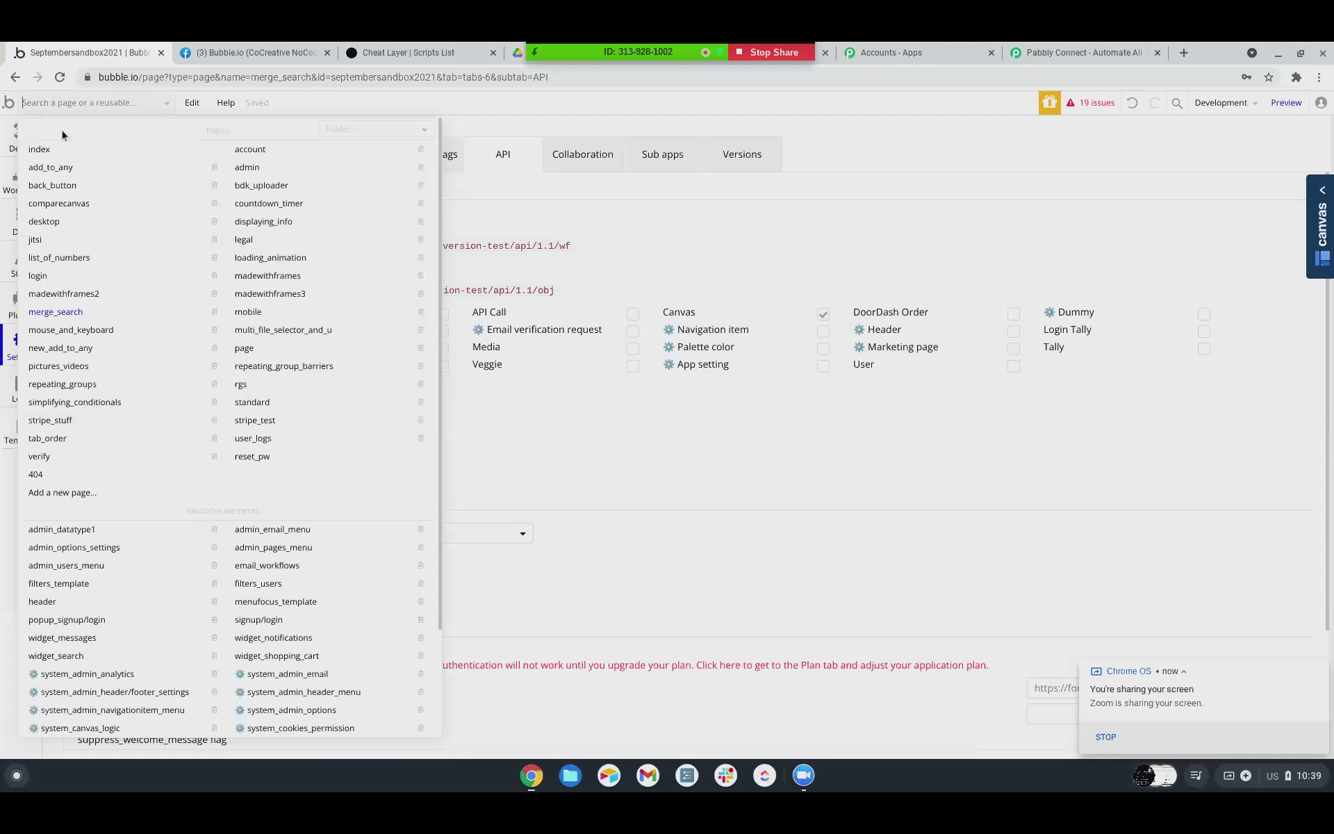
click(55, 494)
text(d)
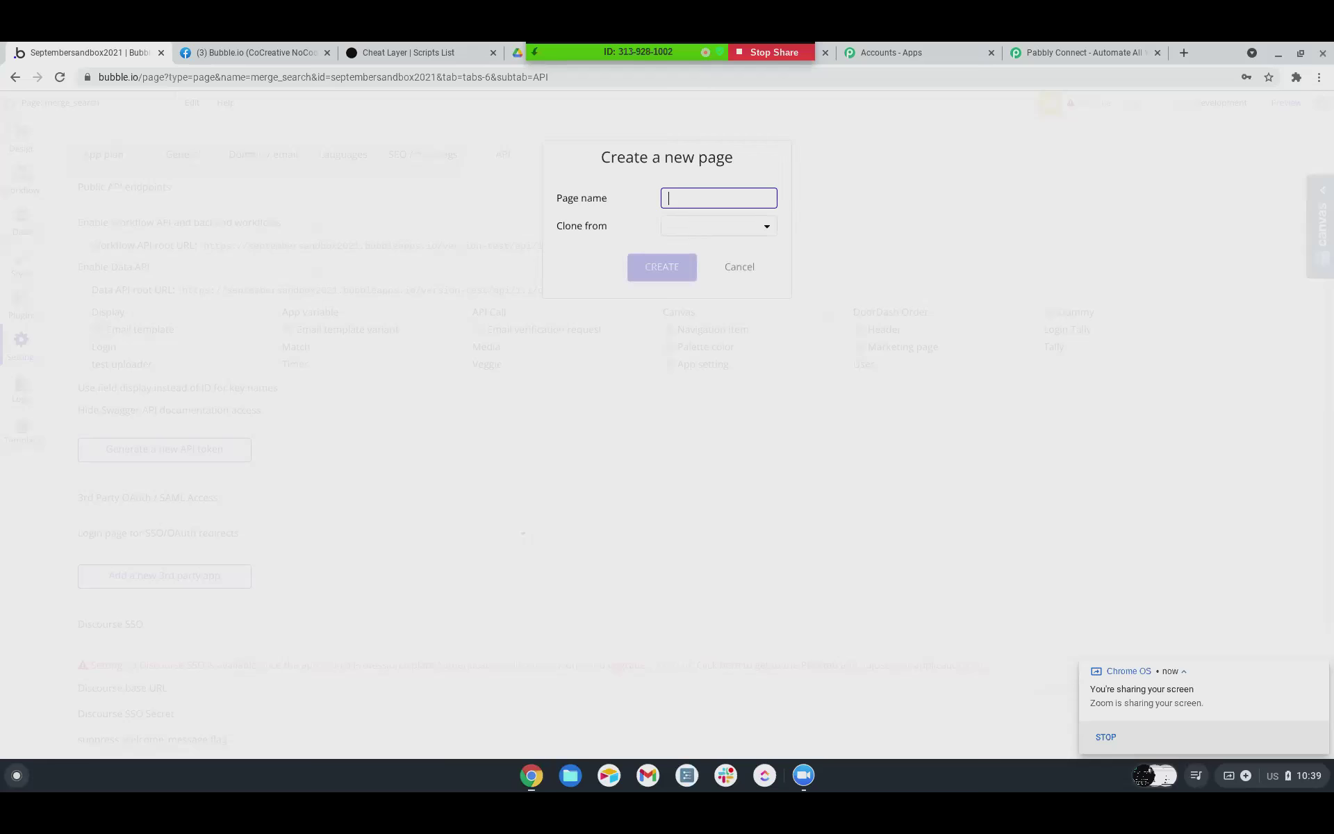
text(email_verification_)
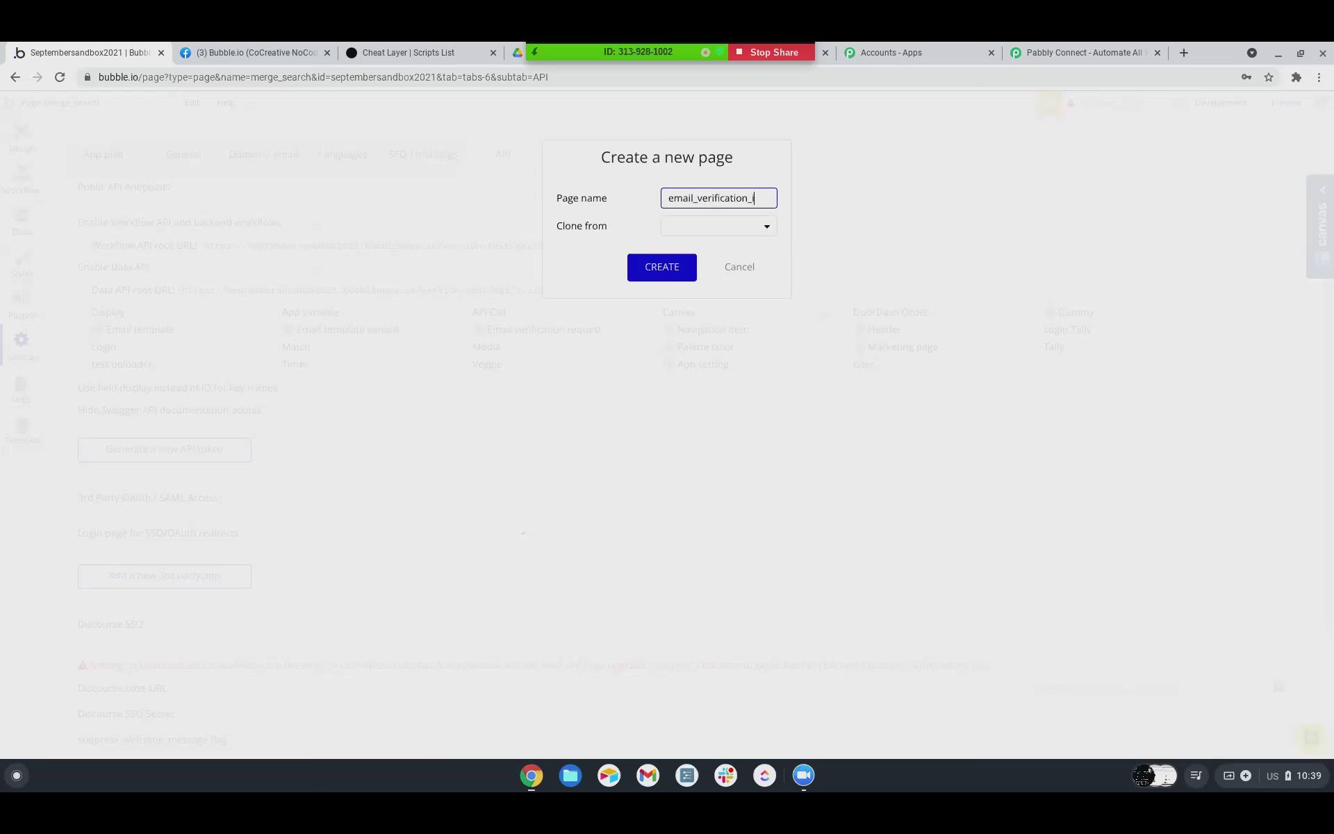
key(Return)
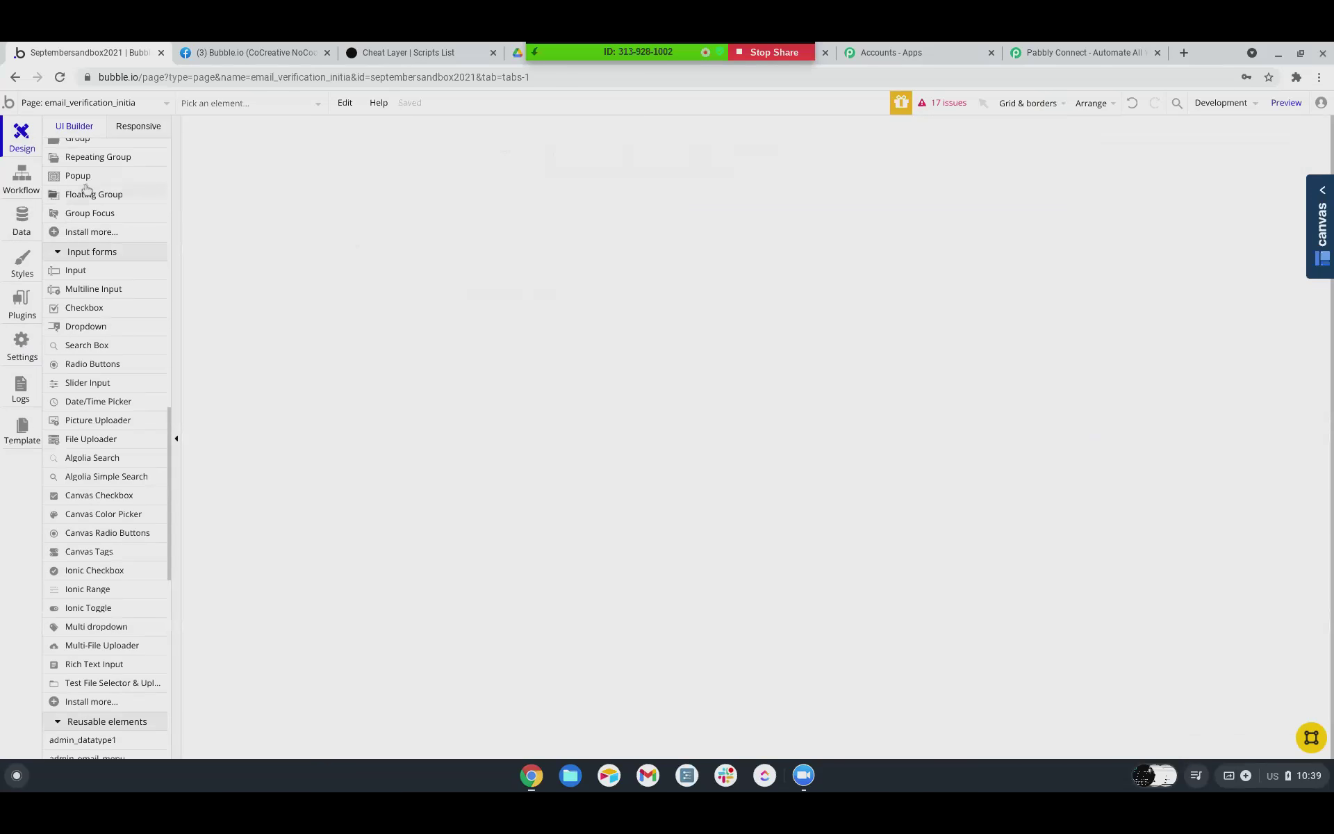
Draw an input field near the top and paste a duplicate aligned below it
scroll(132, 424, up, 4)
click(77, 531)
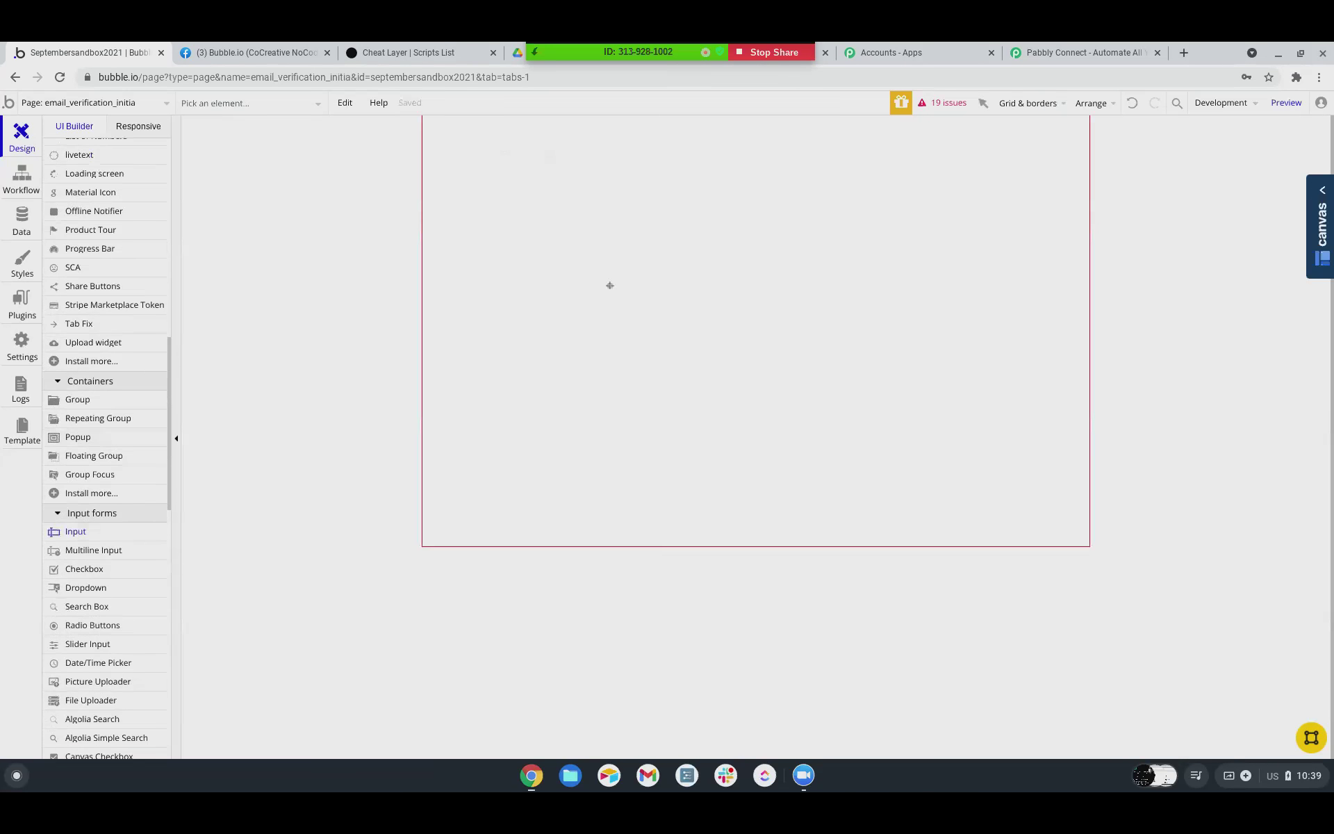
drag(629, 177, 733, 215)
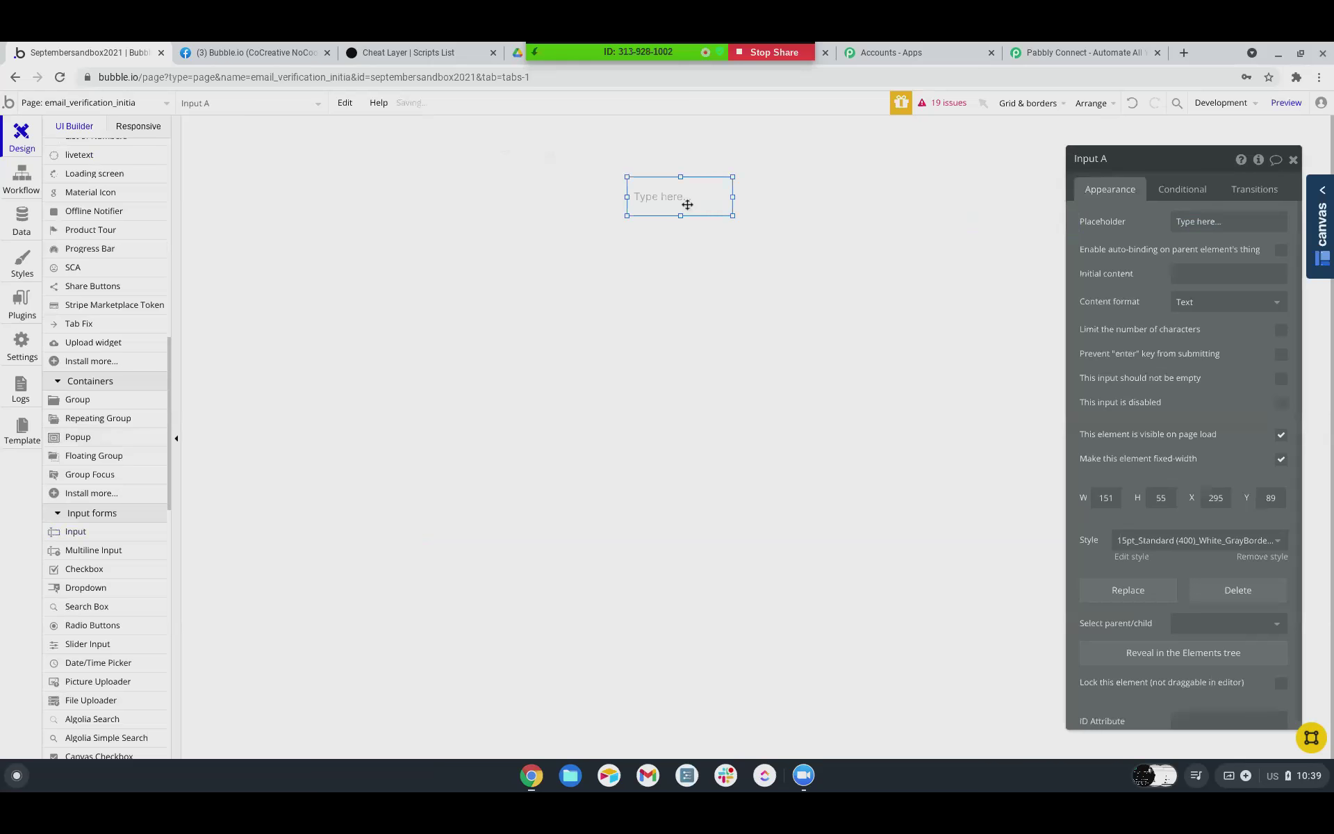
key(ctrl+c)
key(ctrl+v)
click(684, 241)
drag(684, 242, 681, 241)
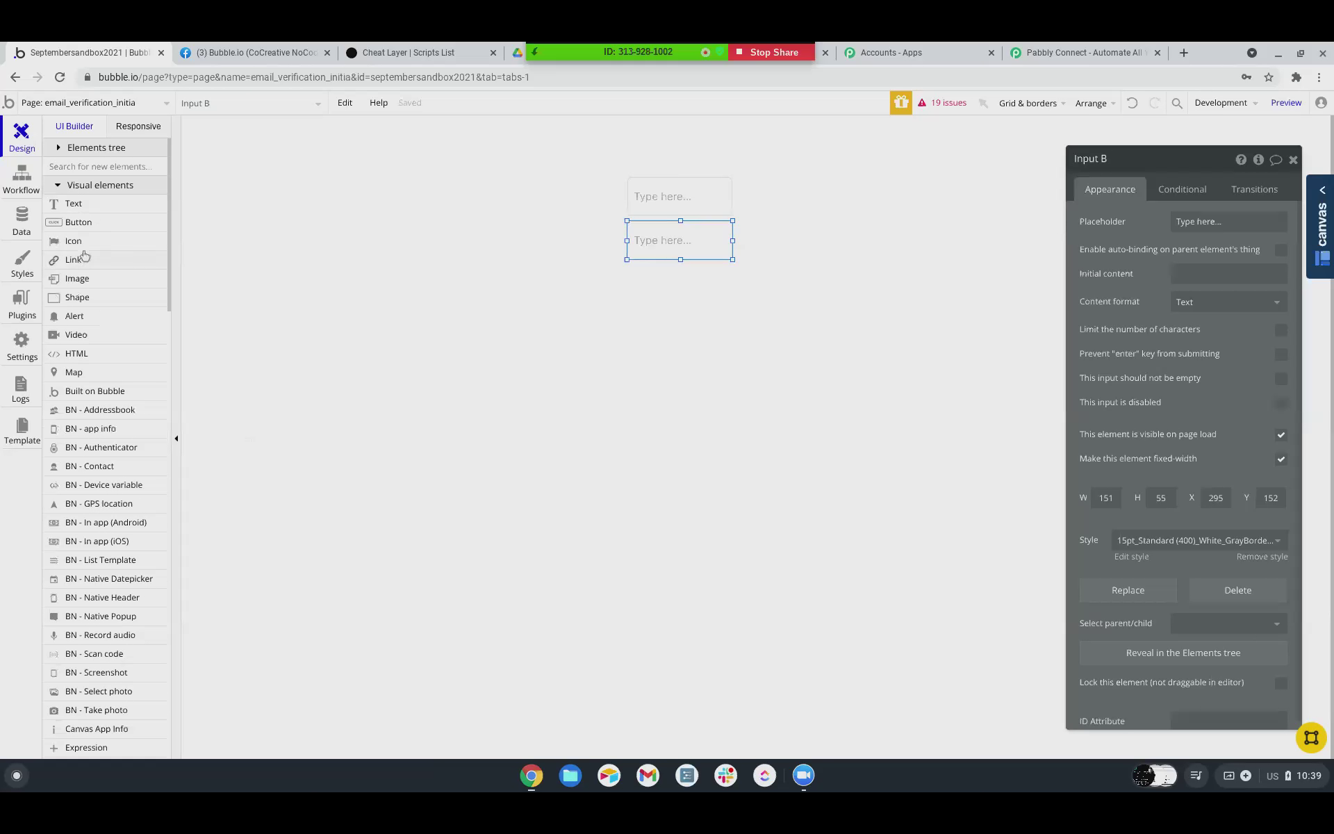
Draw a button below the two inputs and start its click workflow
click(78, 221)
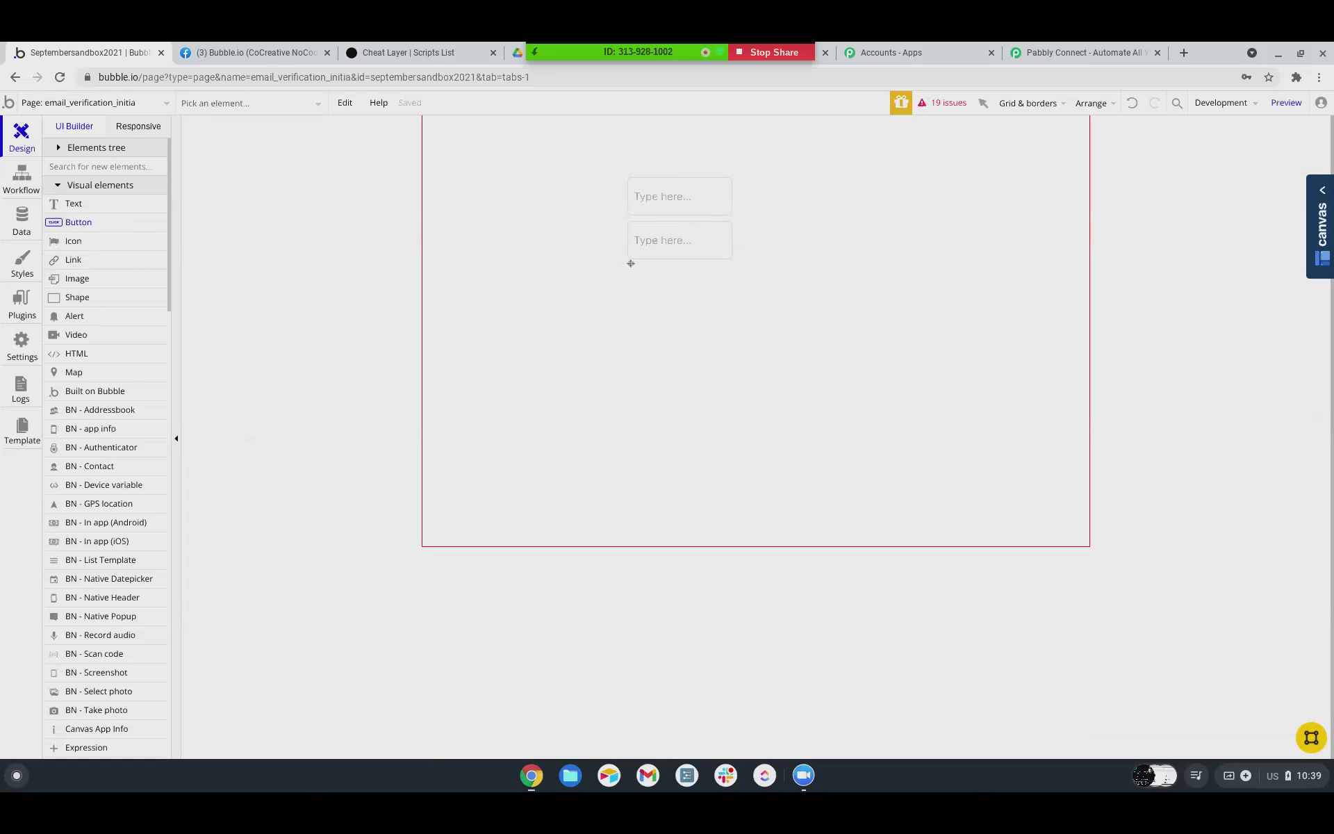
drag(629, 262, 733, 305)
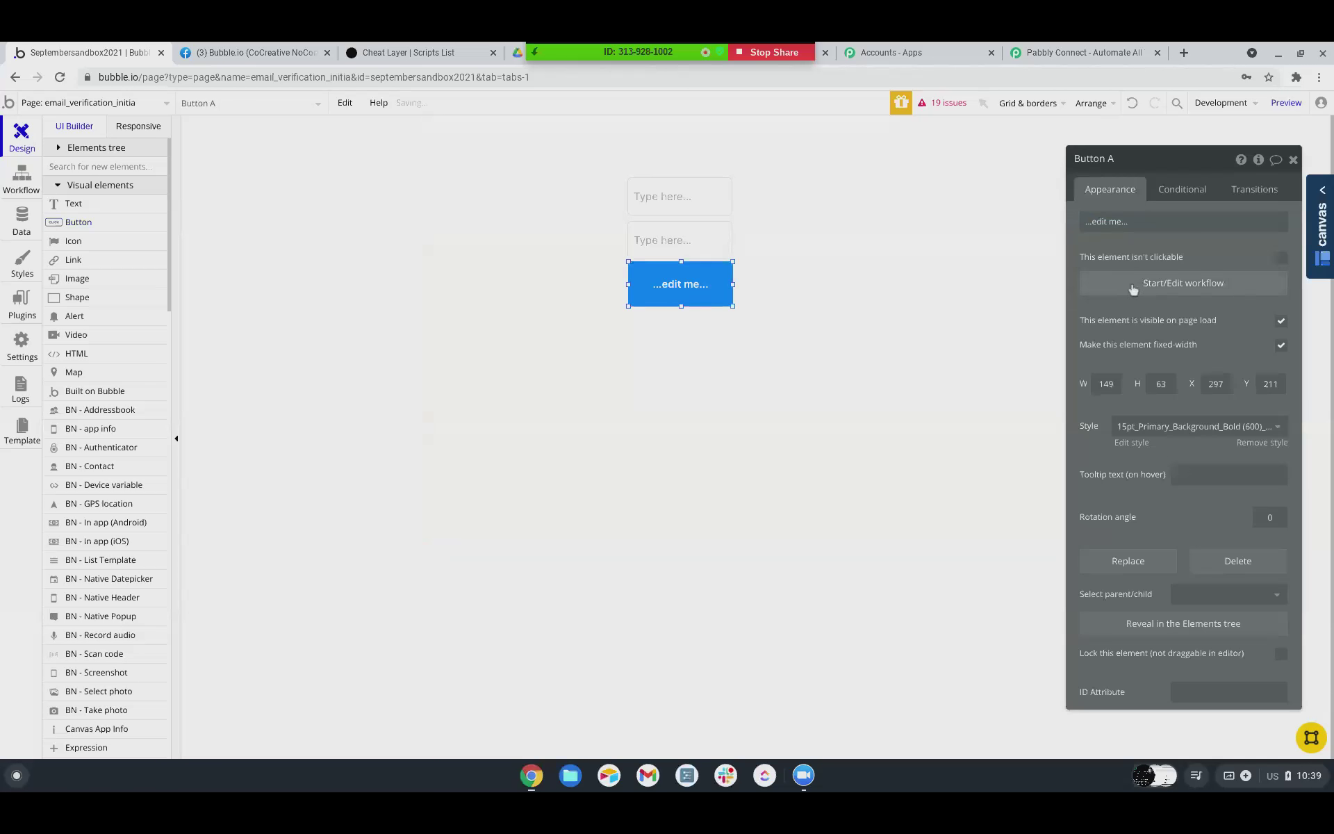
click(1133, 287)
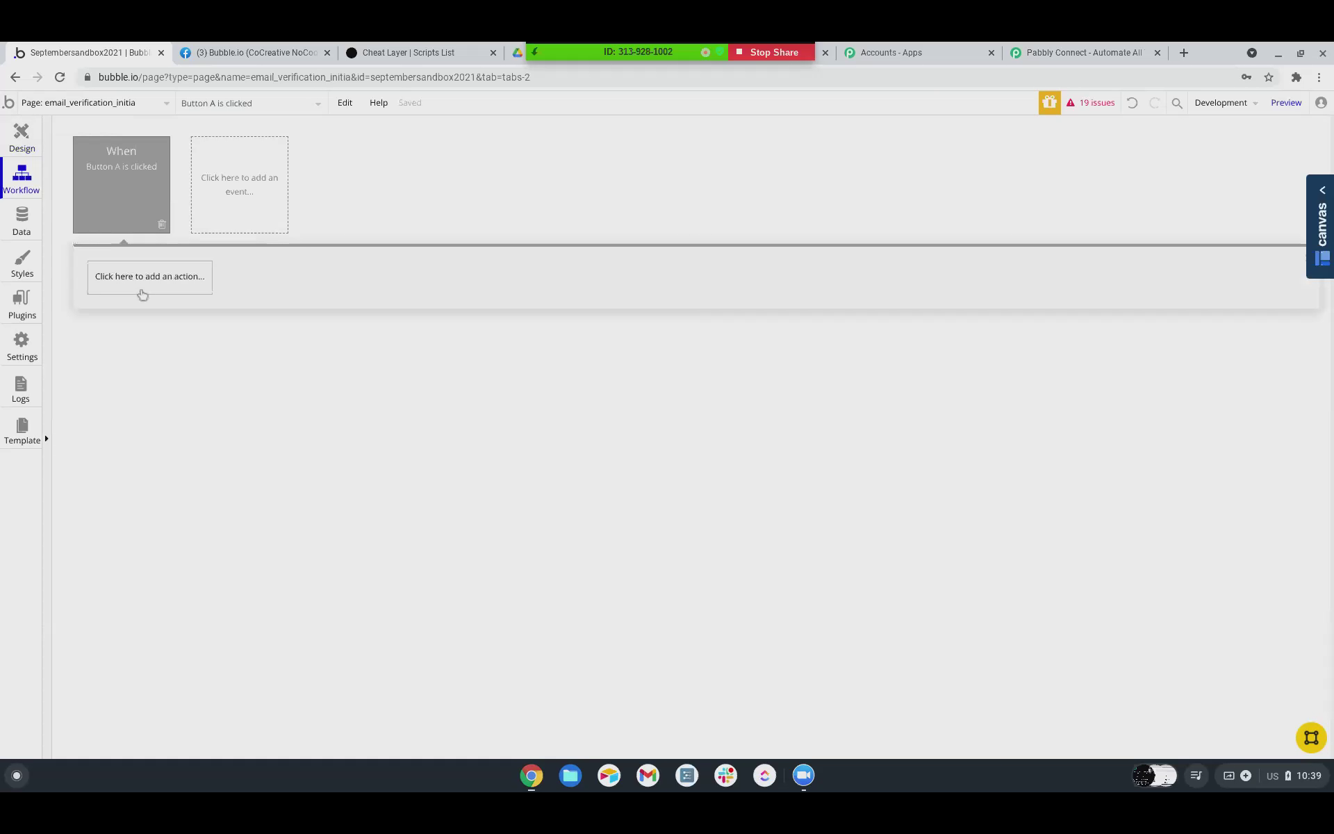
Add a Sign the user up action using Input A's value as email and Input B's value as password
click(143, 296)
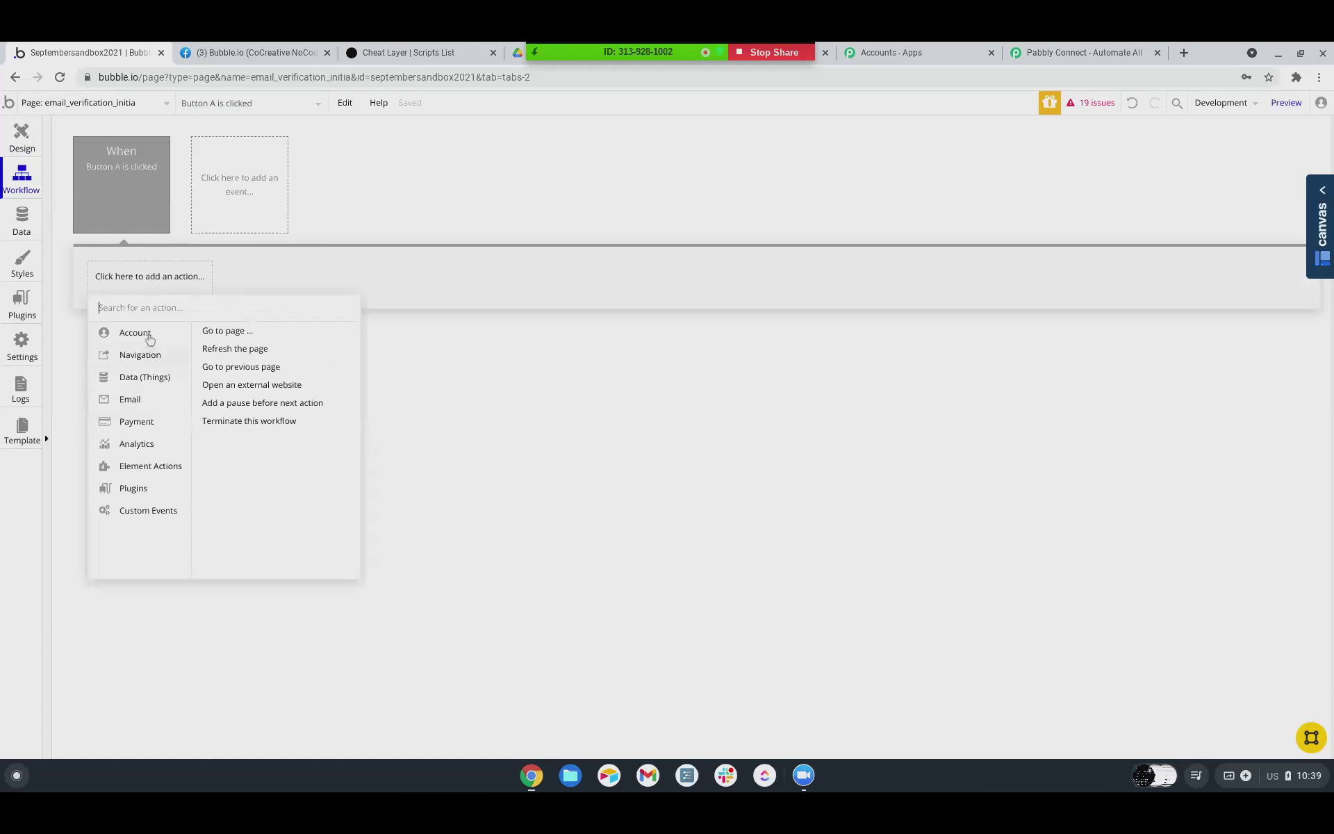
click(260, 332)
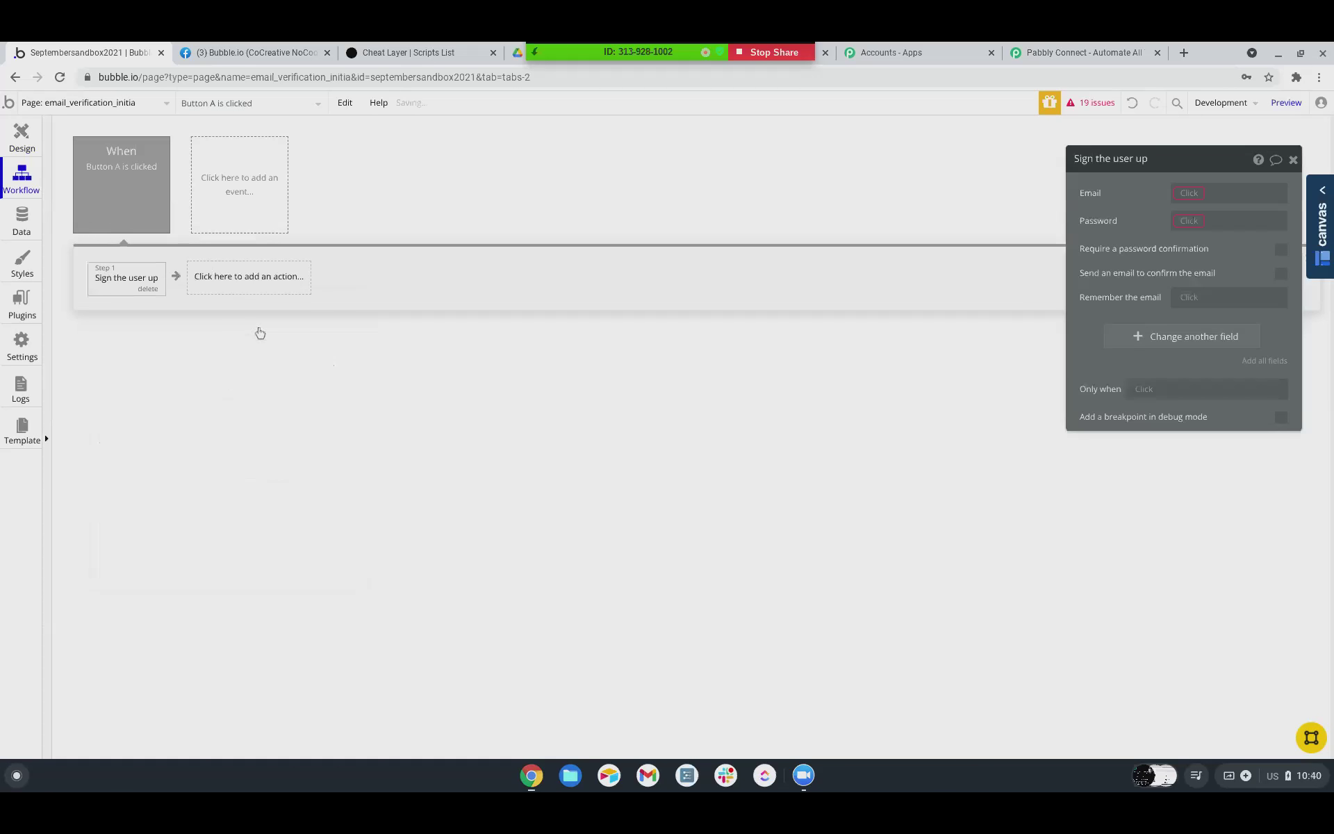
click(1209, 195)
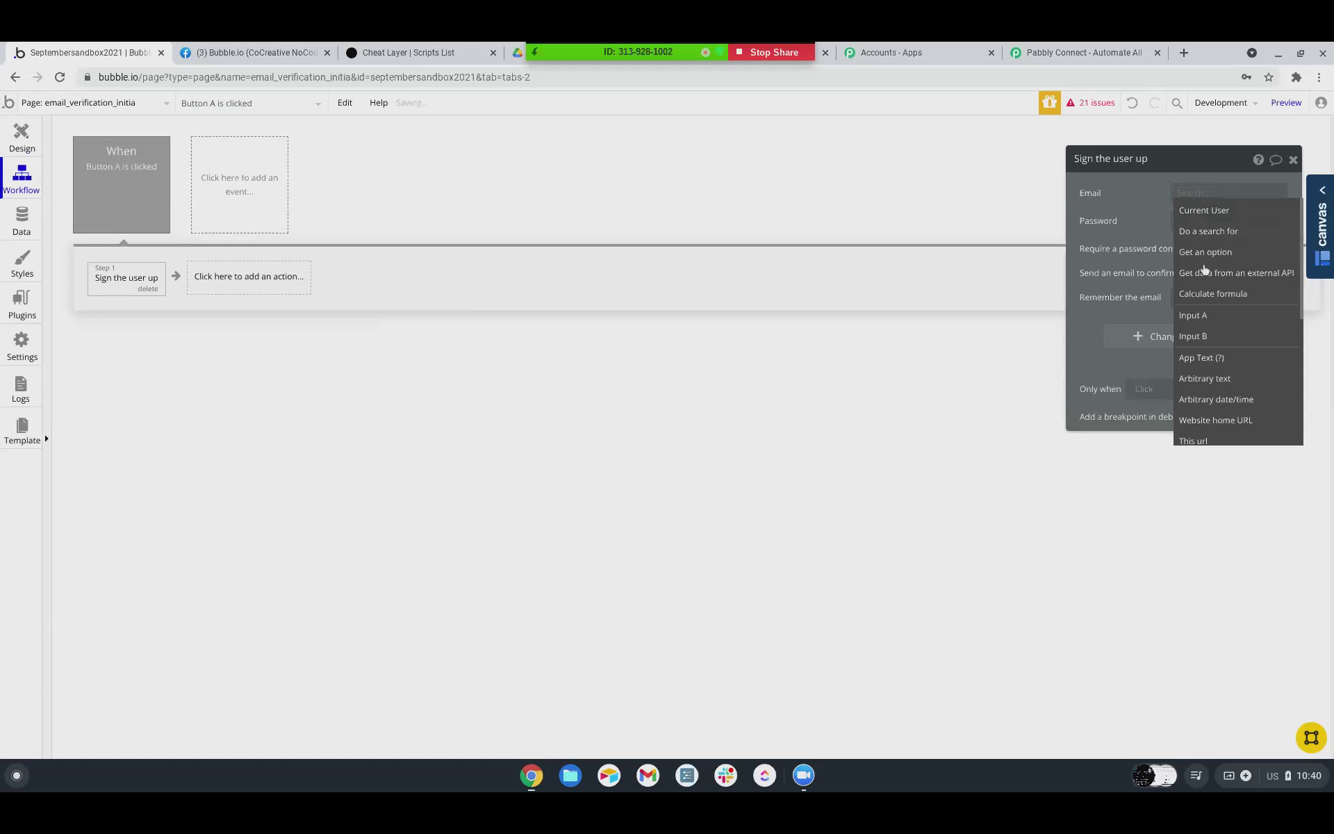
click(1193, 315)
click(1220, 212)
click(1185, 221)
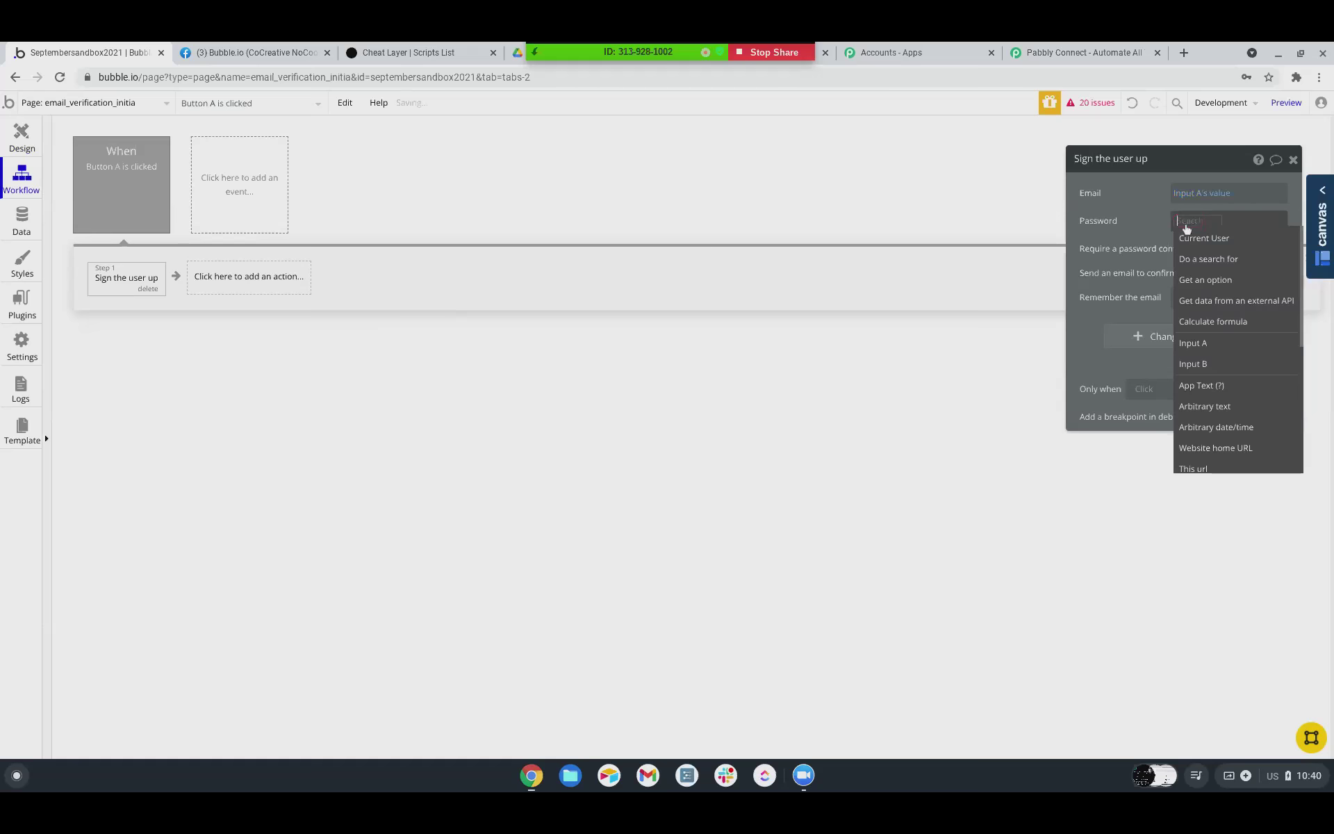
click(1195, 367)
click(1223, 230)
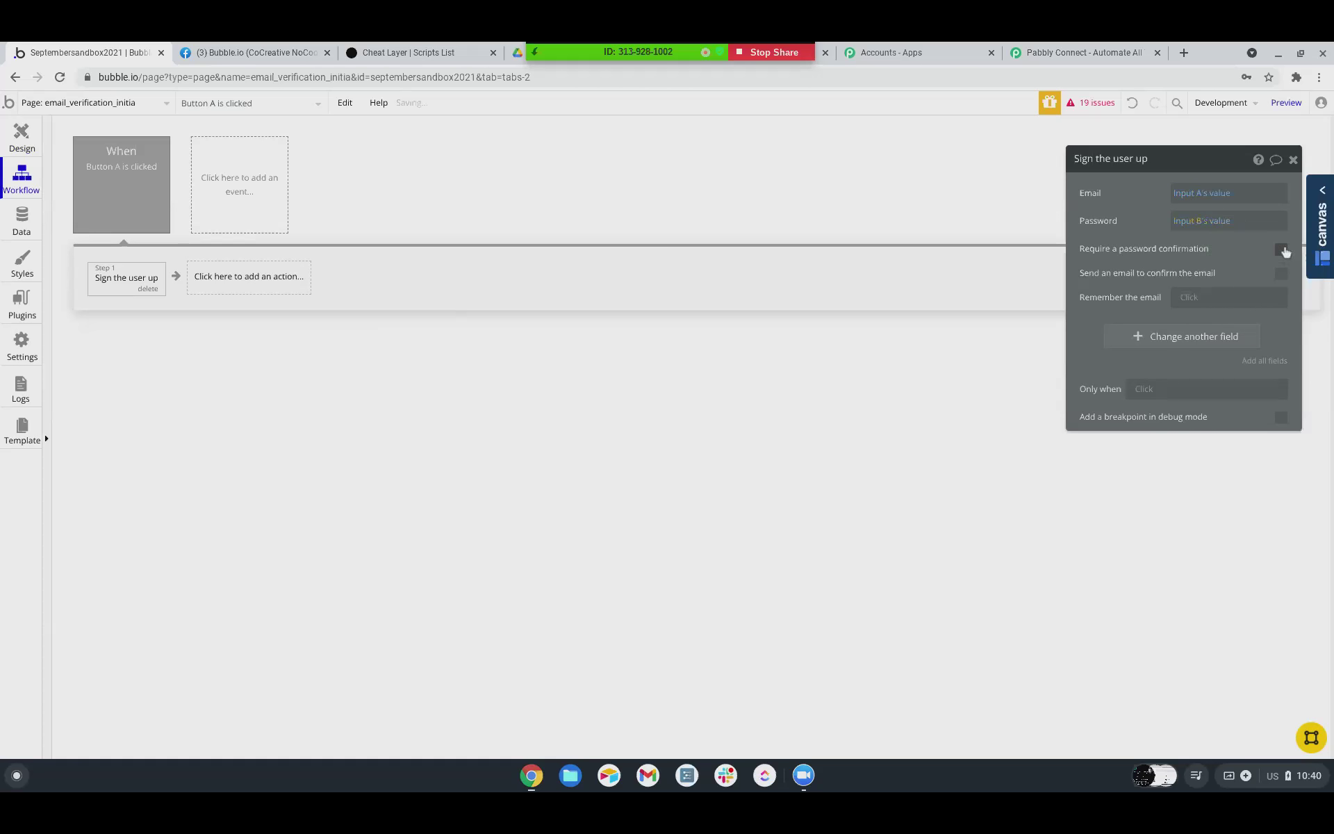
Enable sending a confirmation email and begin adding a new page for it
click(1281, 274)
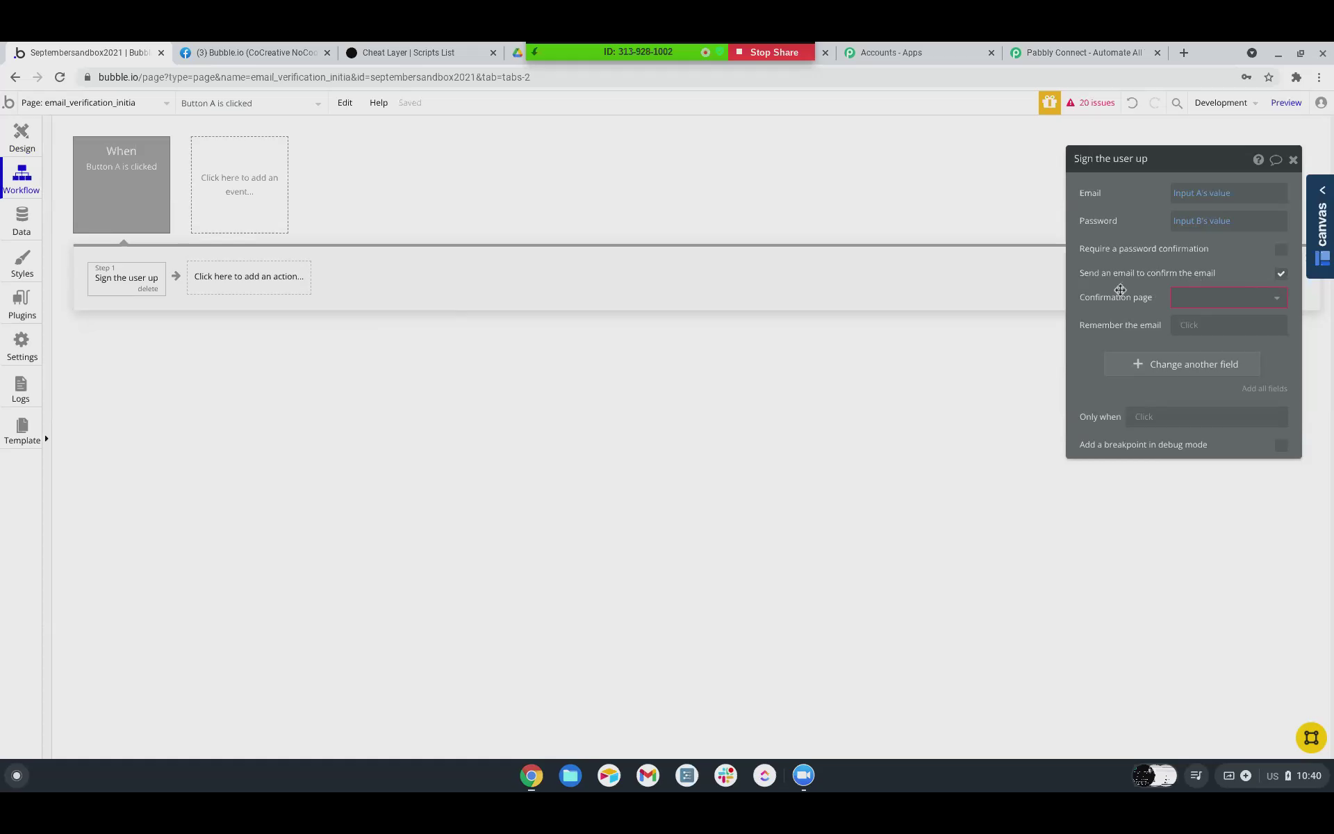
click(1182, 299)
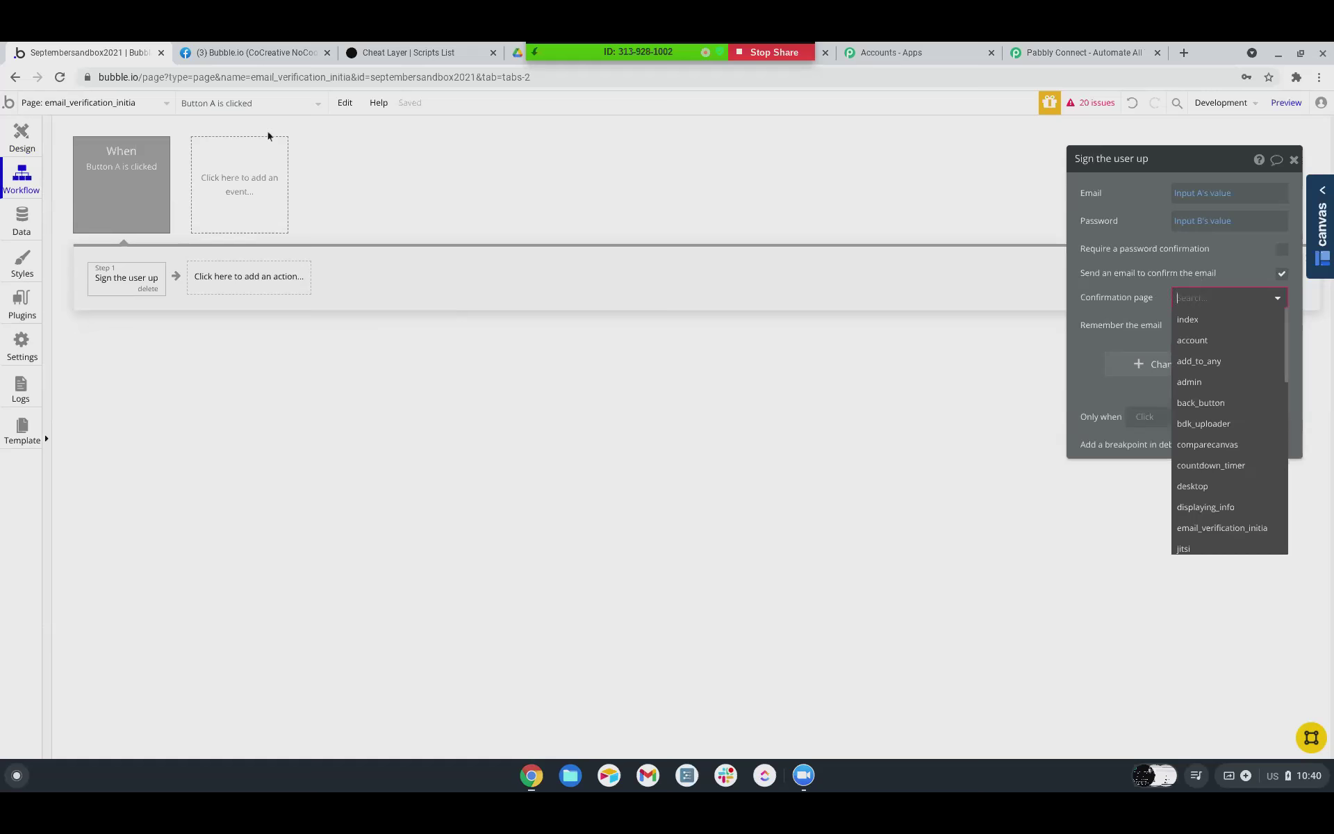
click(55, 105)
Create a new page named confirmation
click(67, 498)
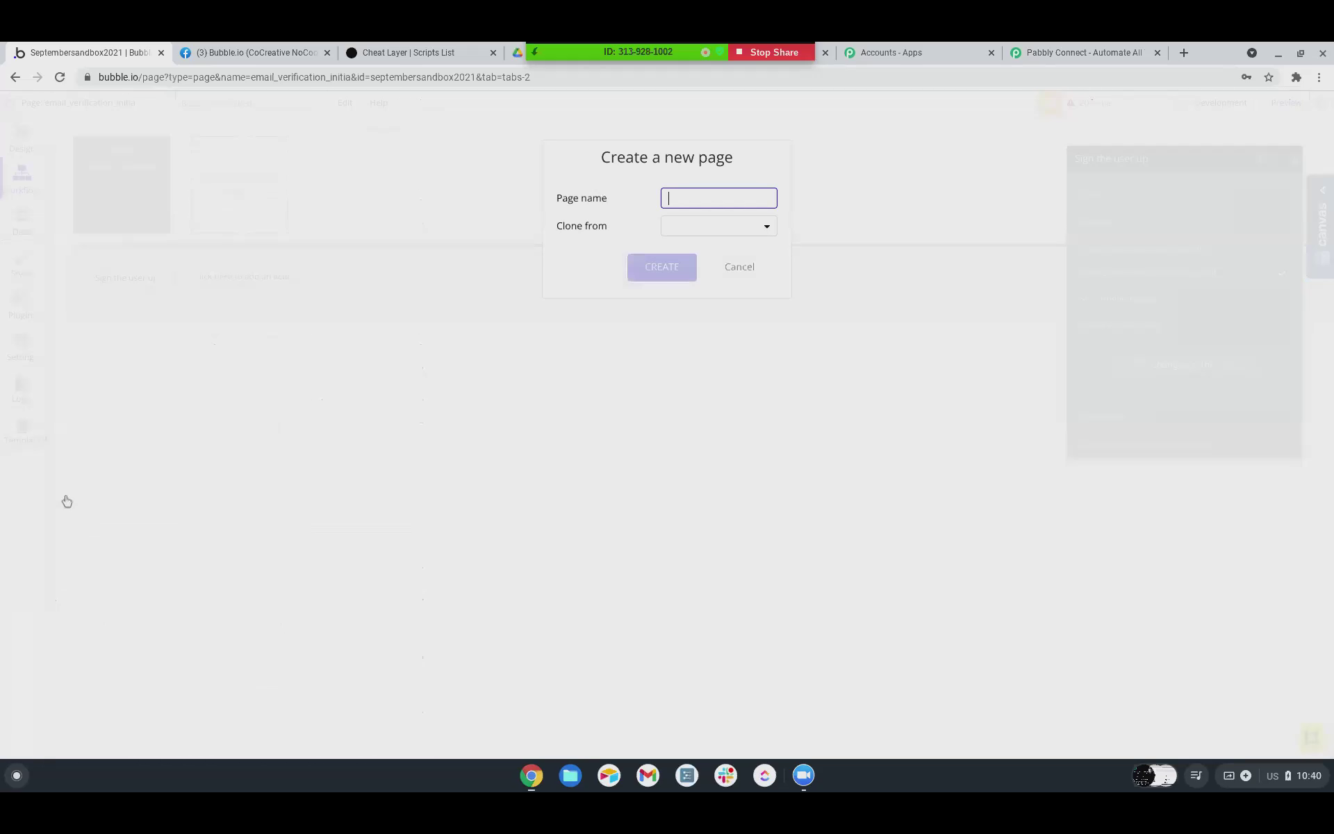
text(confirmation)
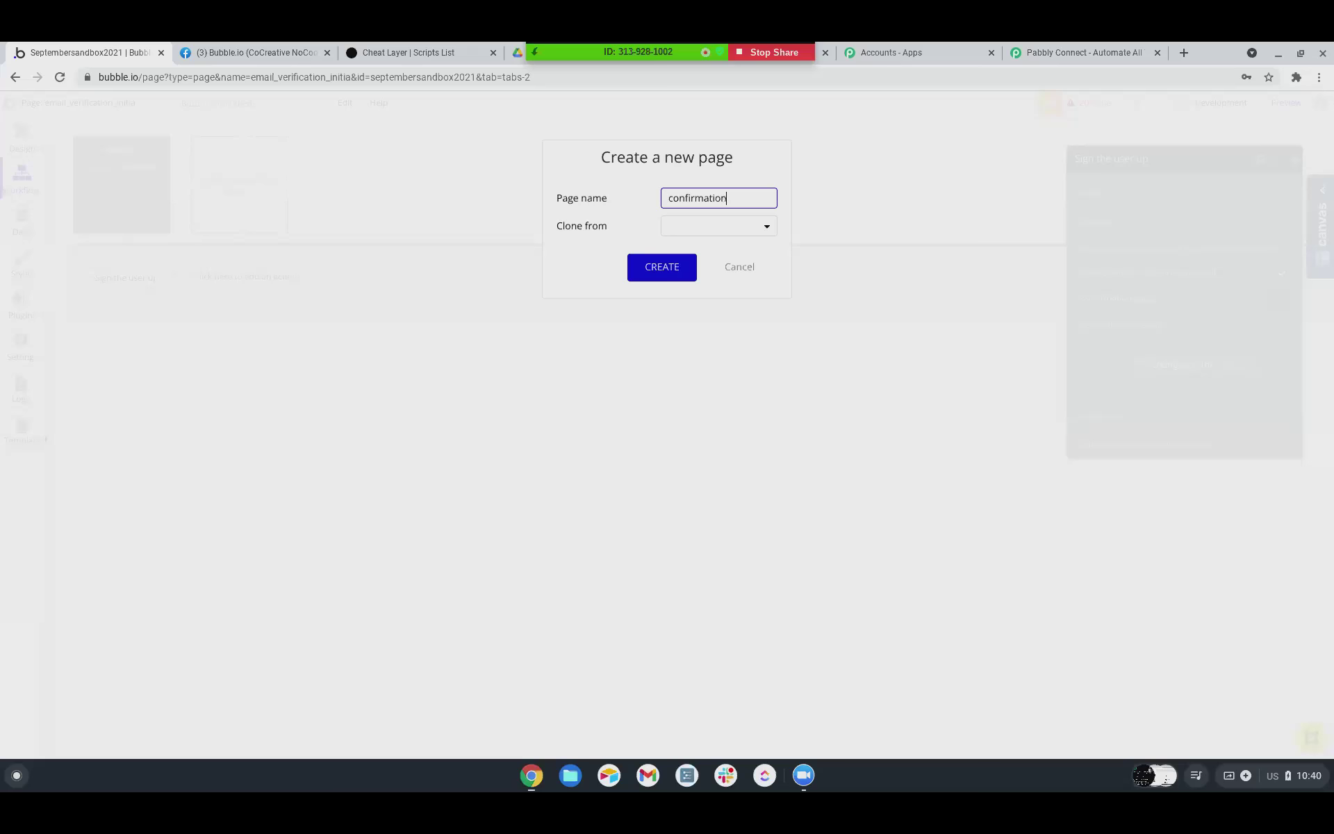
click(662, 268)
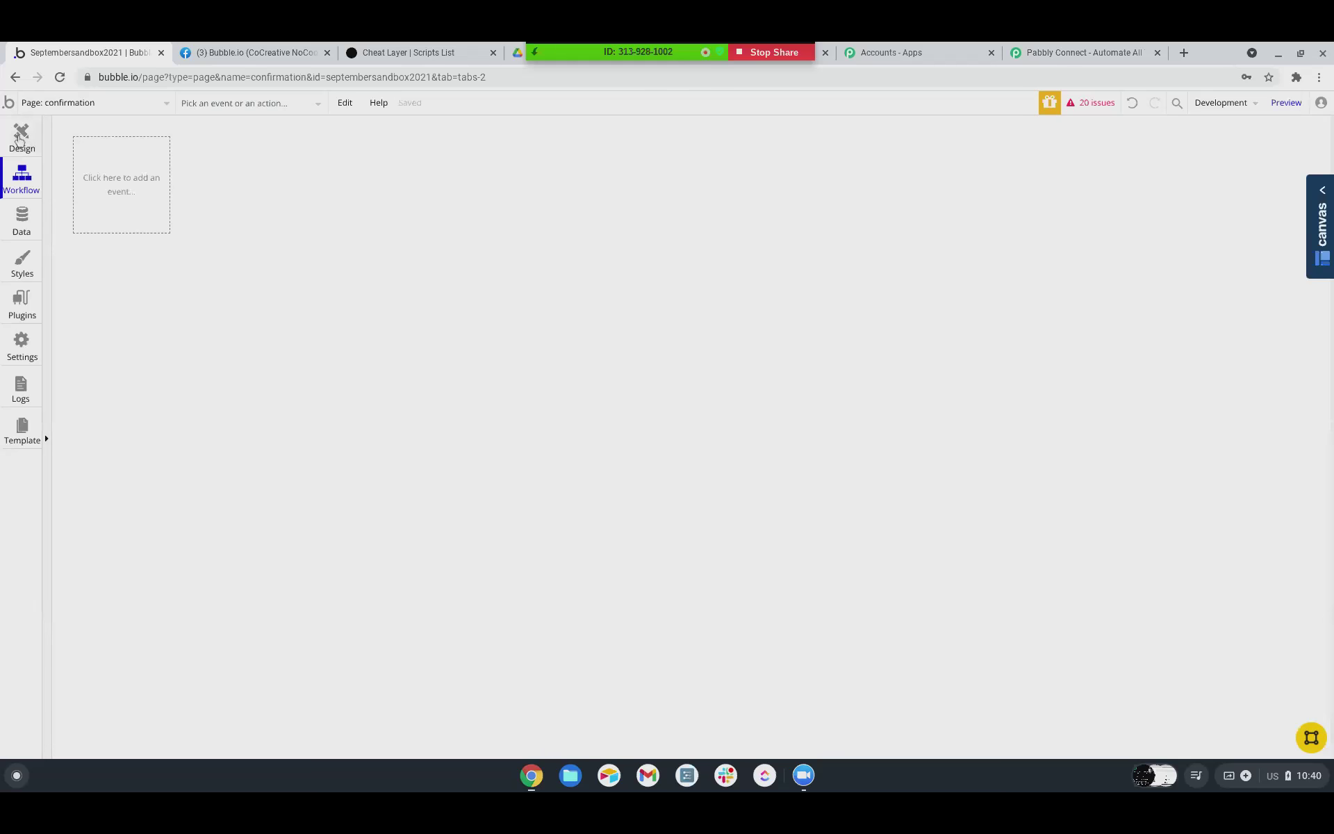
click(20, 144)
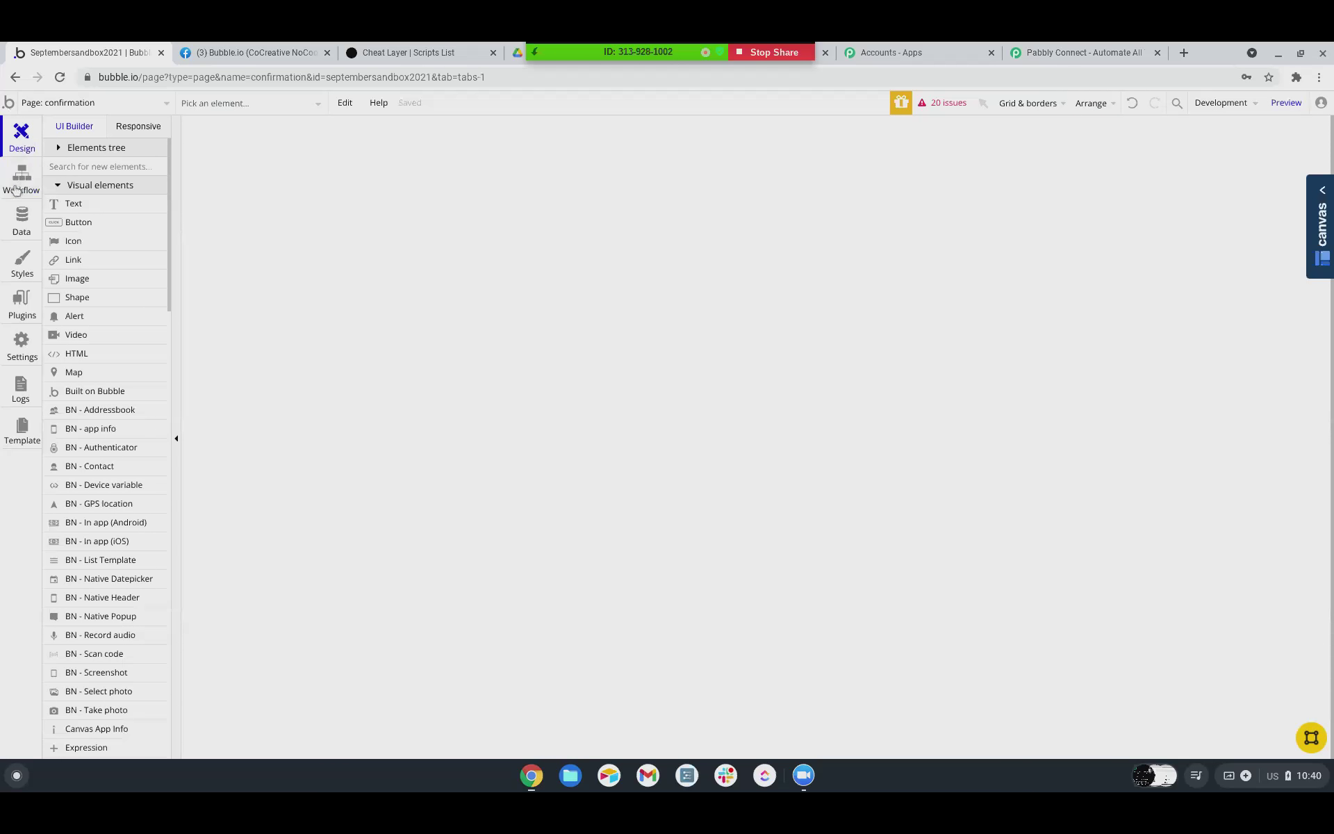
Set confirmation as the Confirmation page in email_verification_initia's Sign the user up step
click(47, 102)
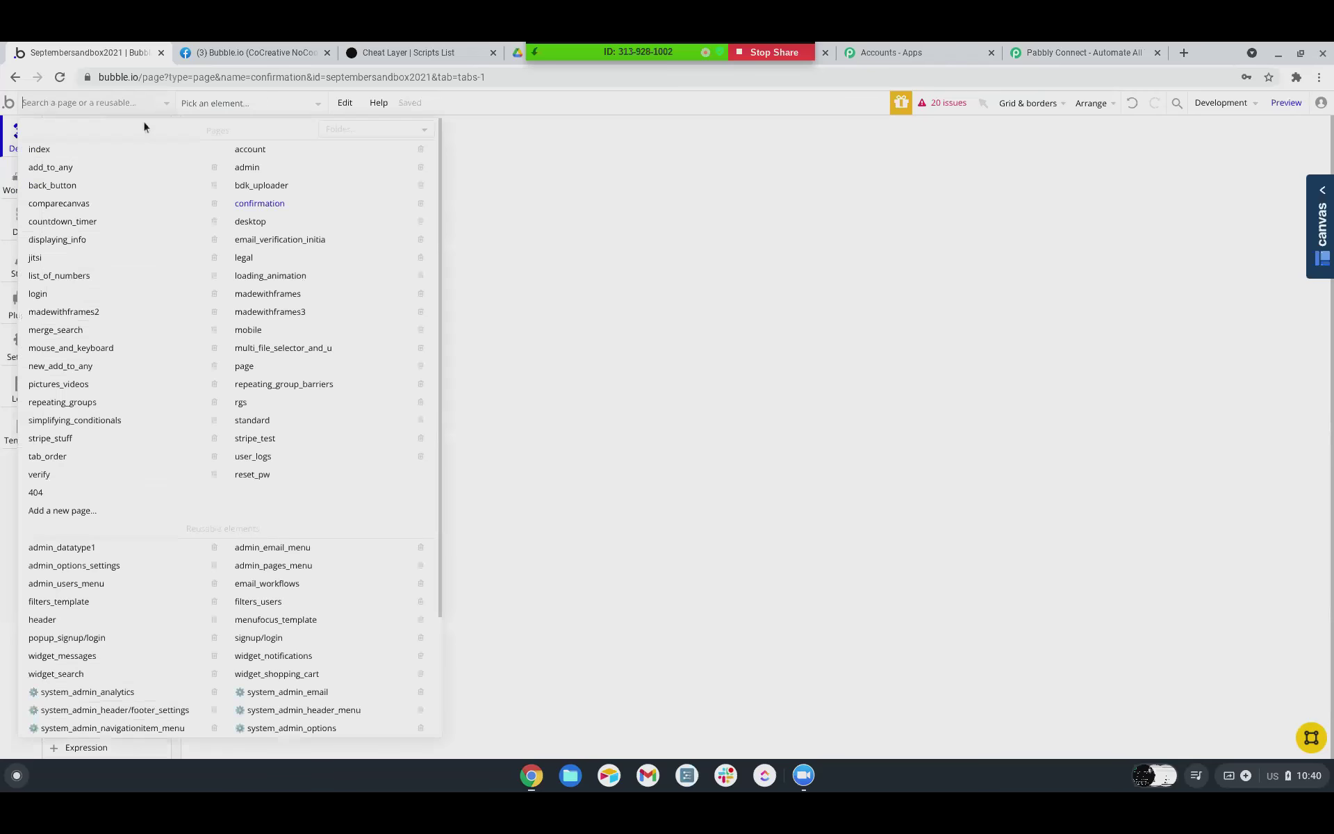
click(269, 244)
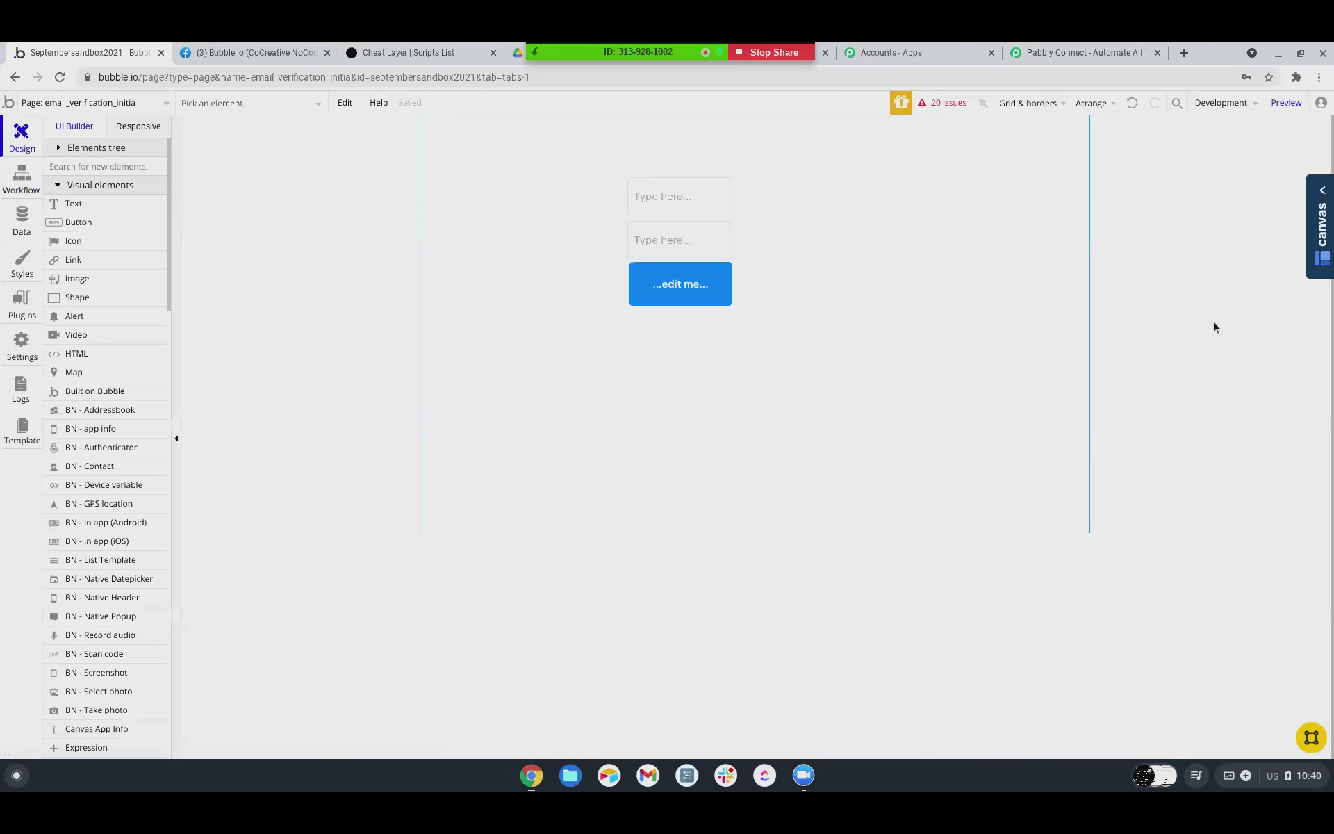
click(24, 221)
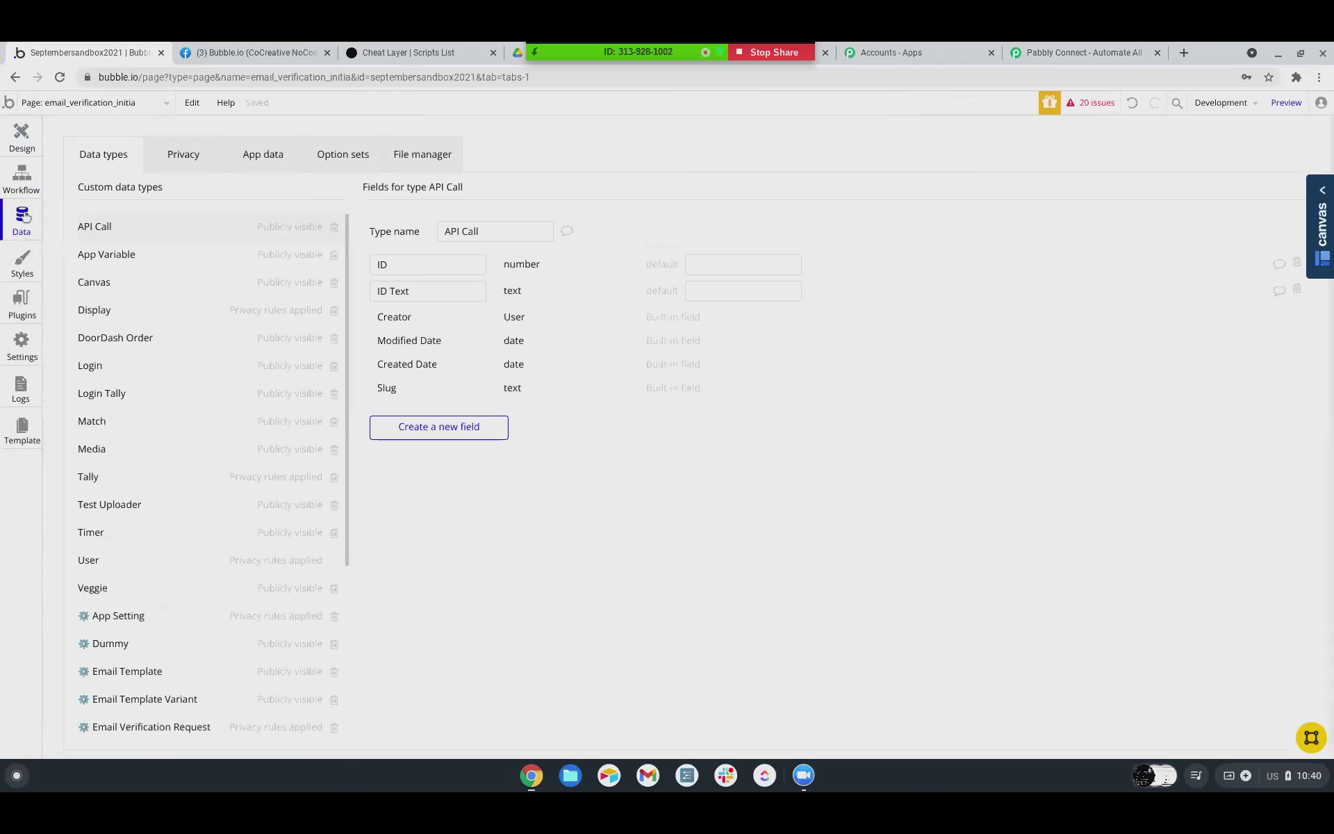
click(21, 186)
click(167, 198)
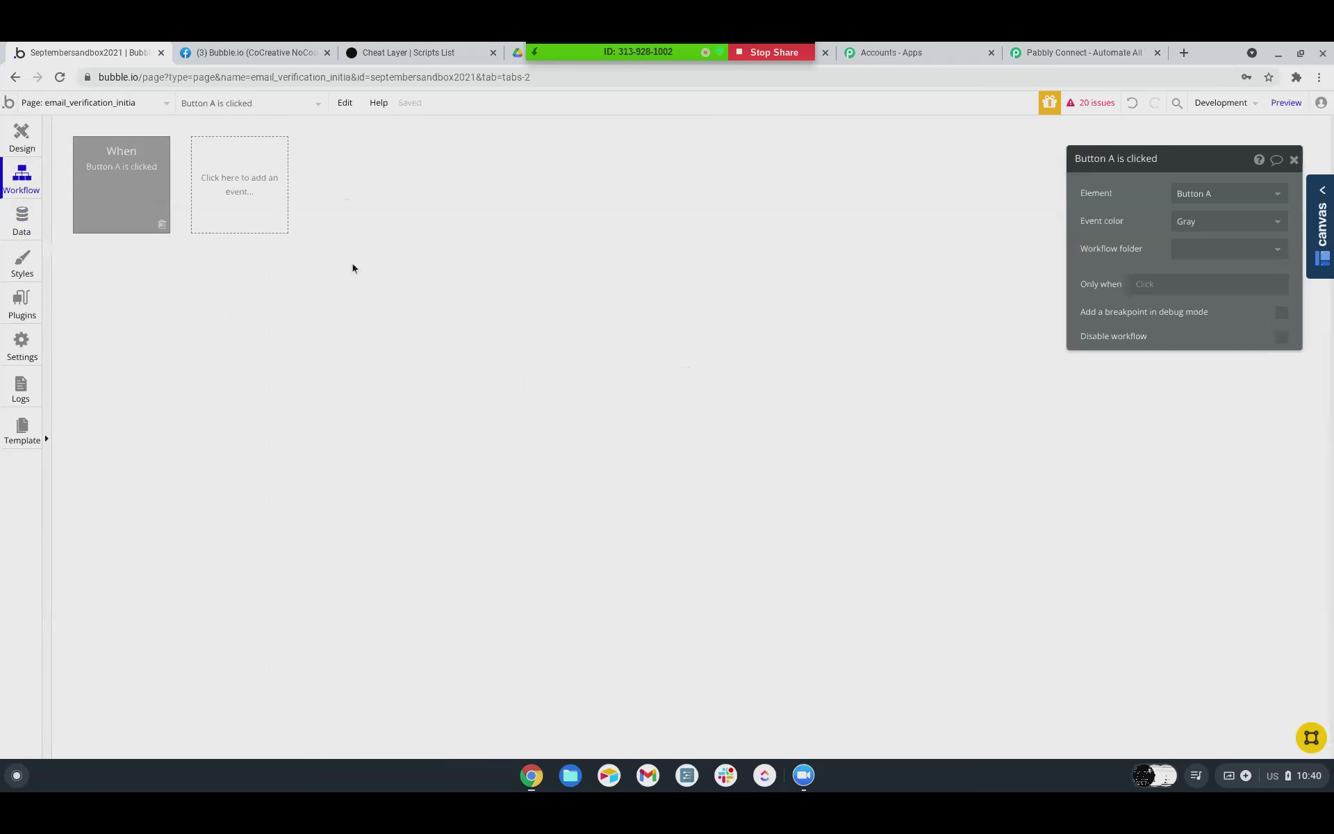
click(156, 288)
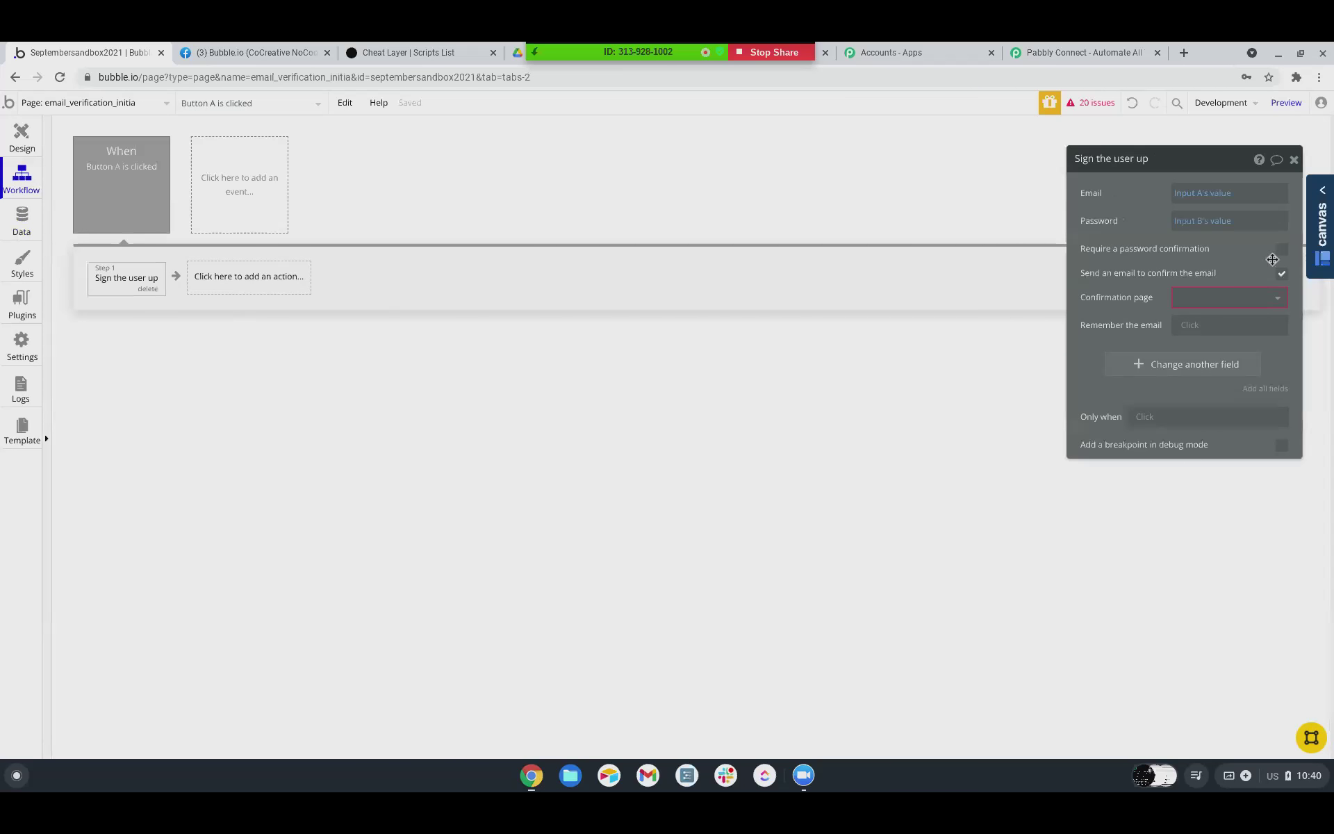
click(1203, 306)
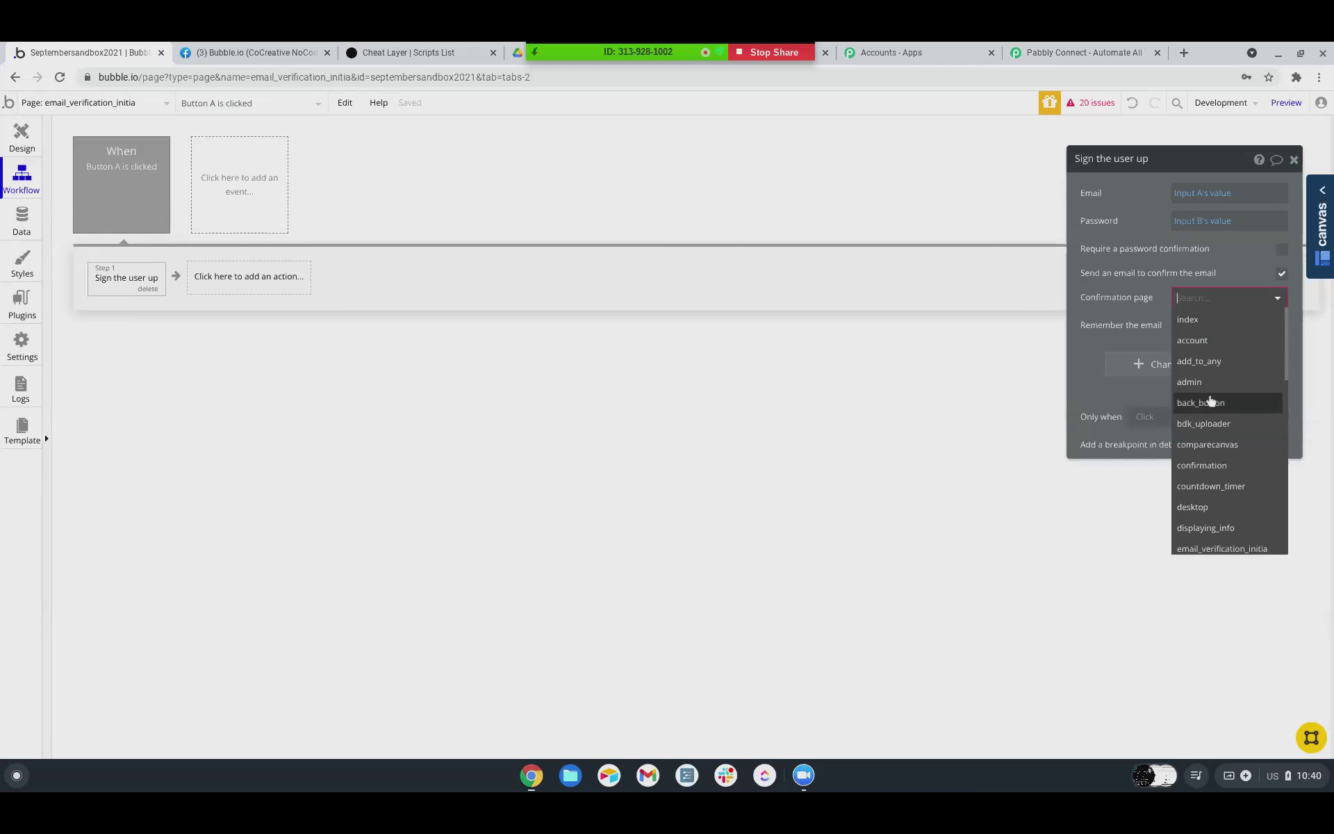
click(1215, 430)
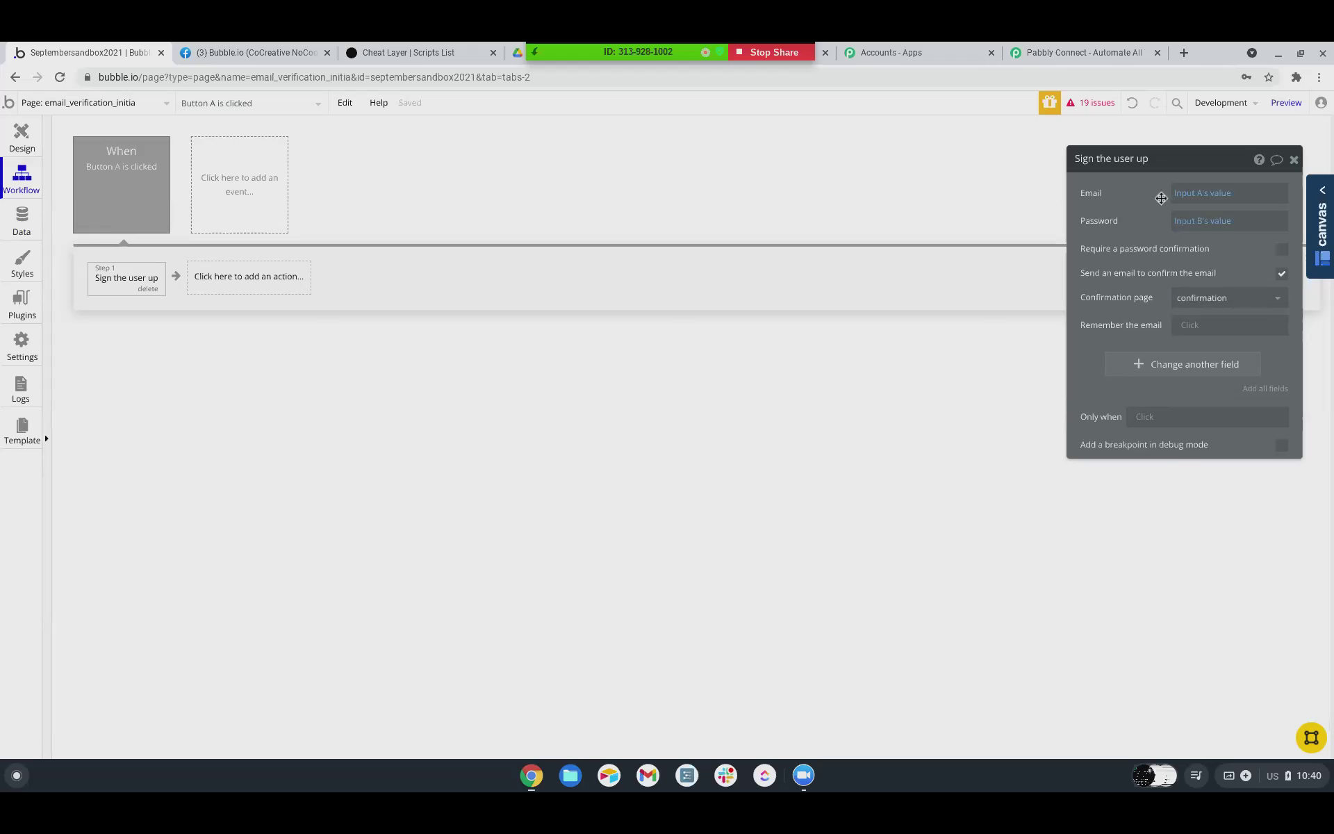
Preview the page and try signing up with a test email address and password
mouse_move(1285, 107)
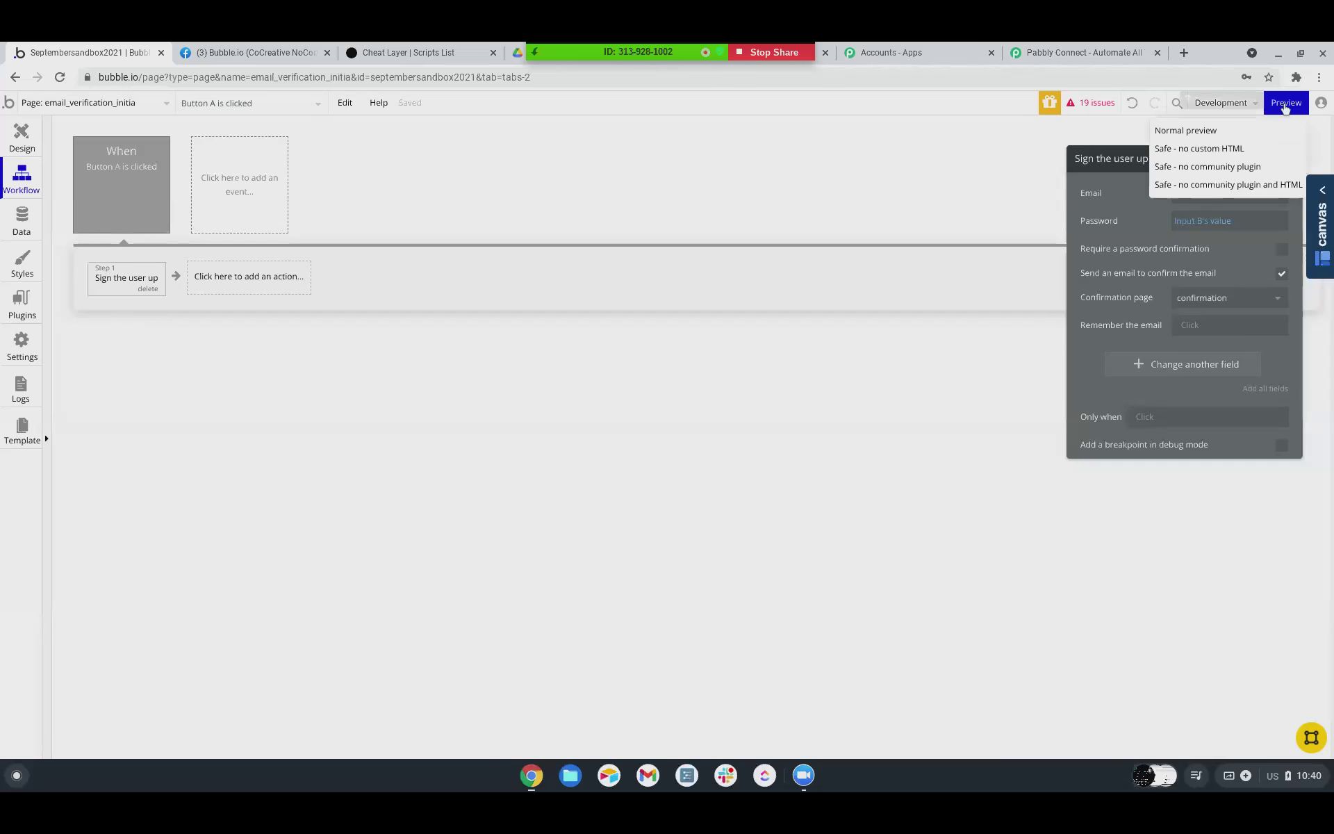
click(1285, 105)
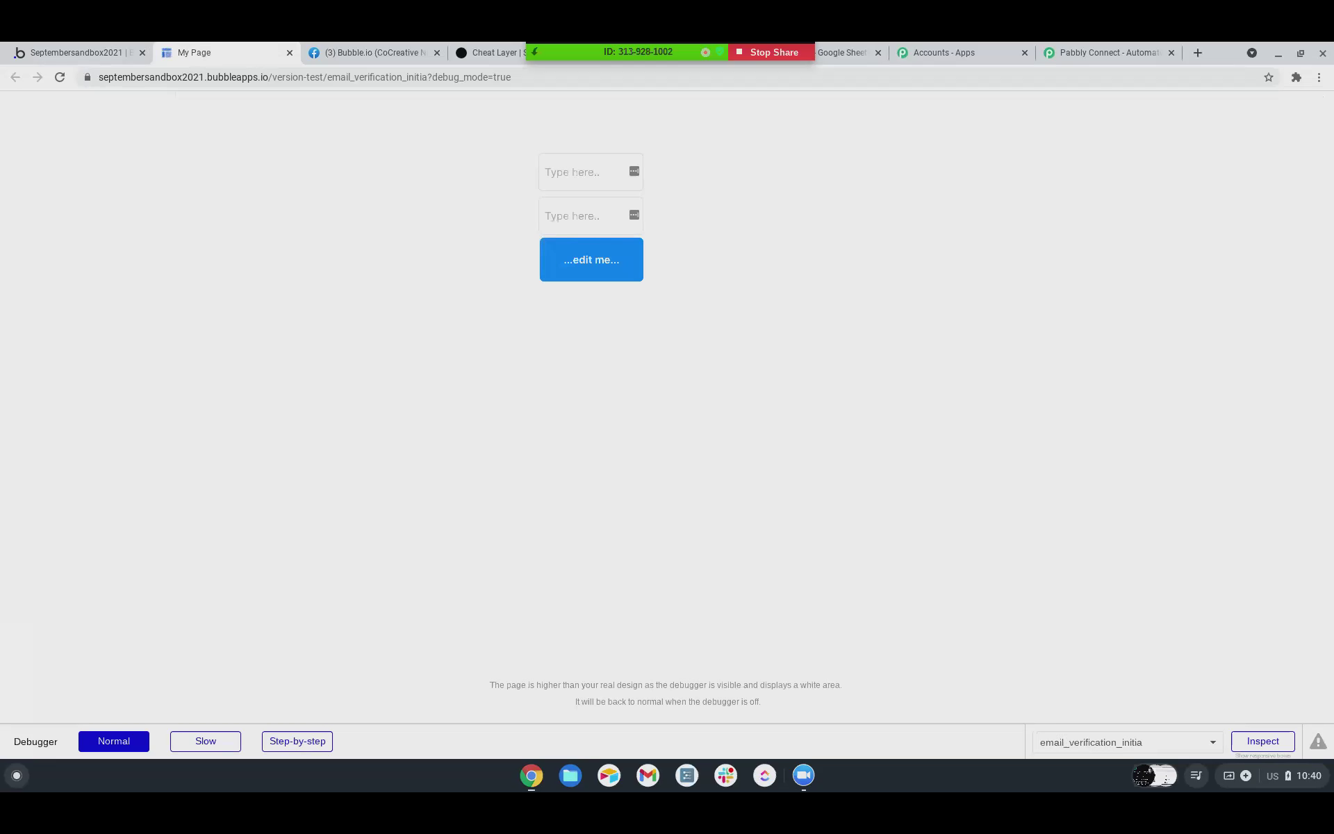
click(586, 175)
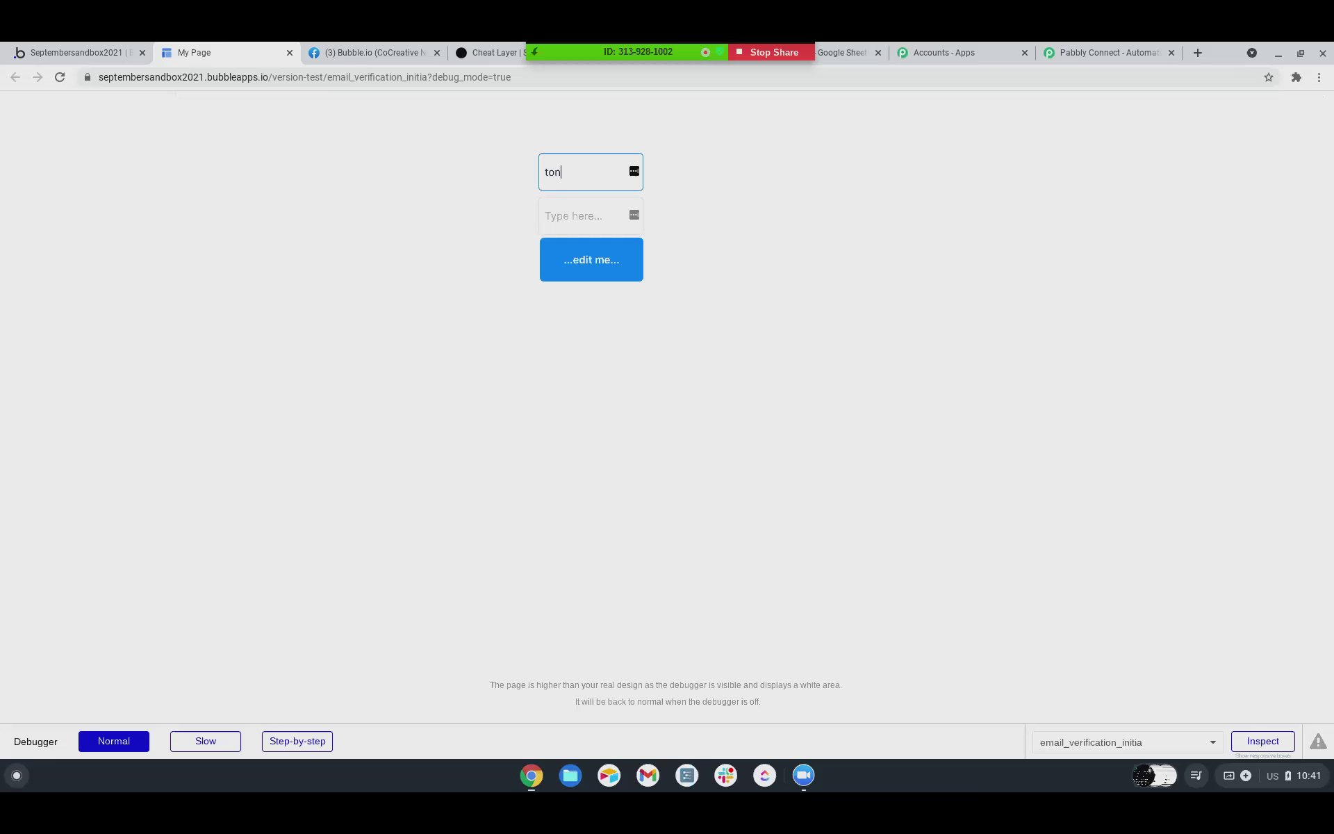
key(Tab)
text(••••••)
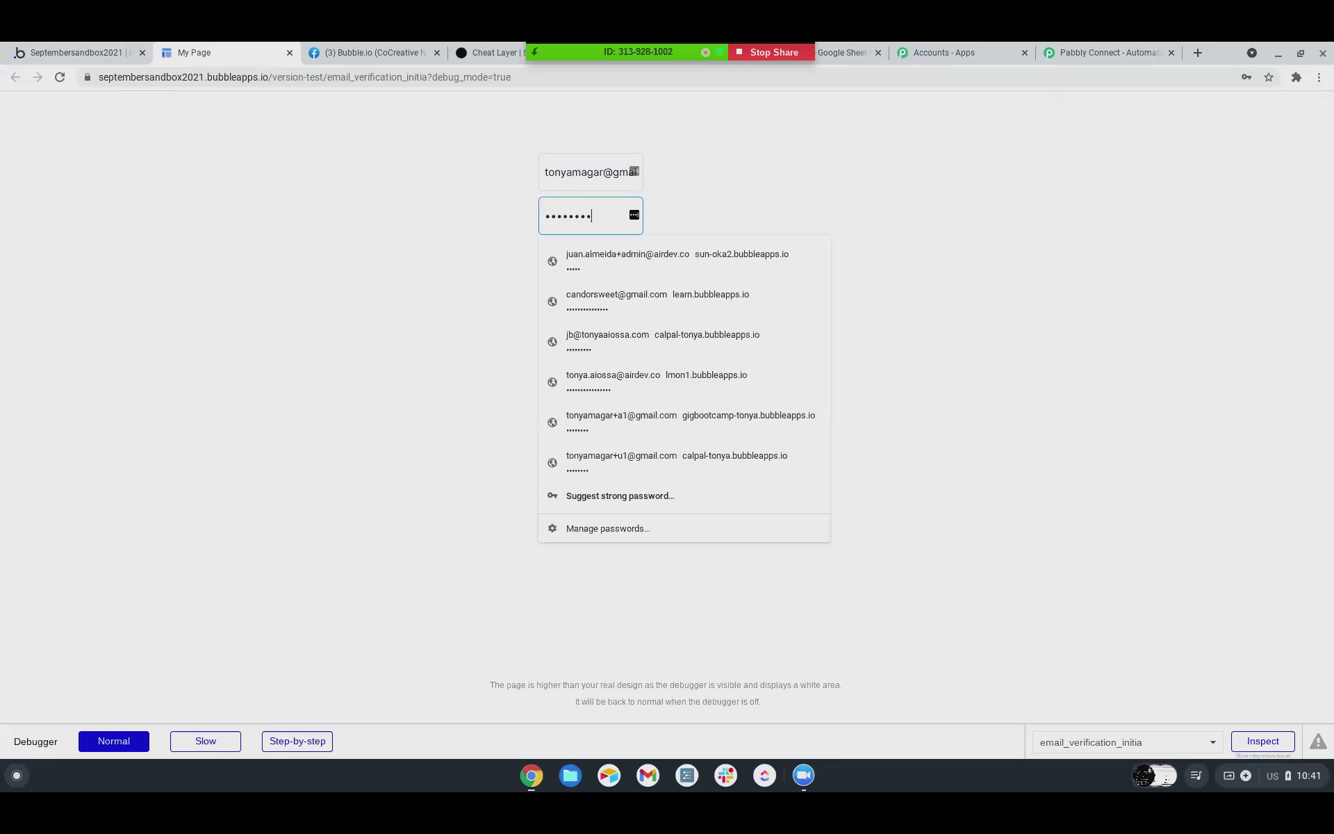
text(•)
key(Tab)
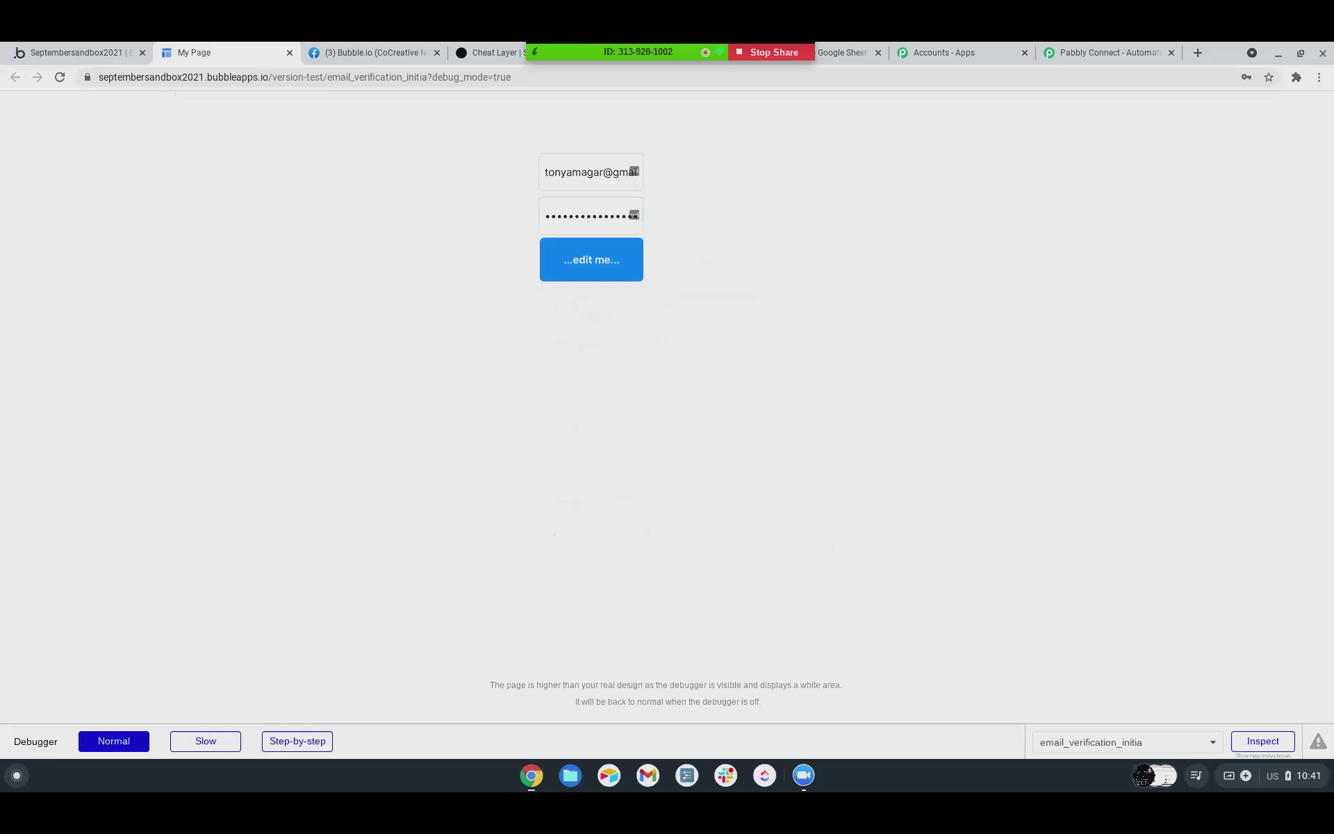
click(593, 268)
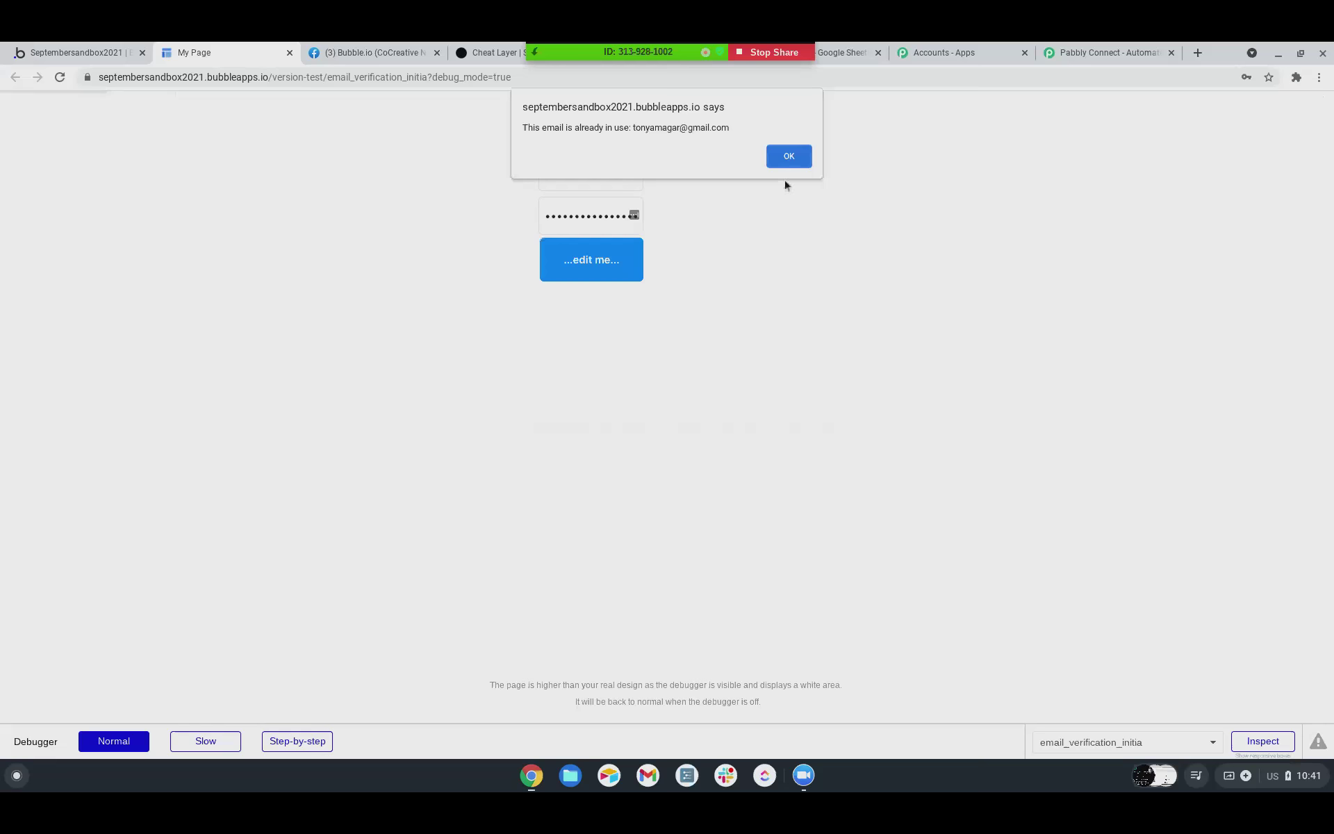
Dismiss the email-in-use alert, add a suffix to the email address, and resubmit
click(787, 155)
click(585, 172)
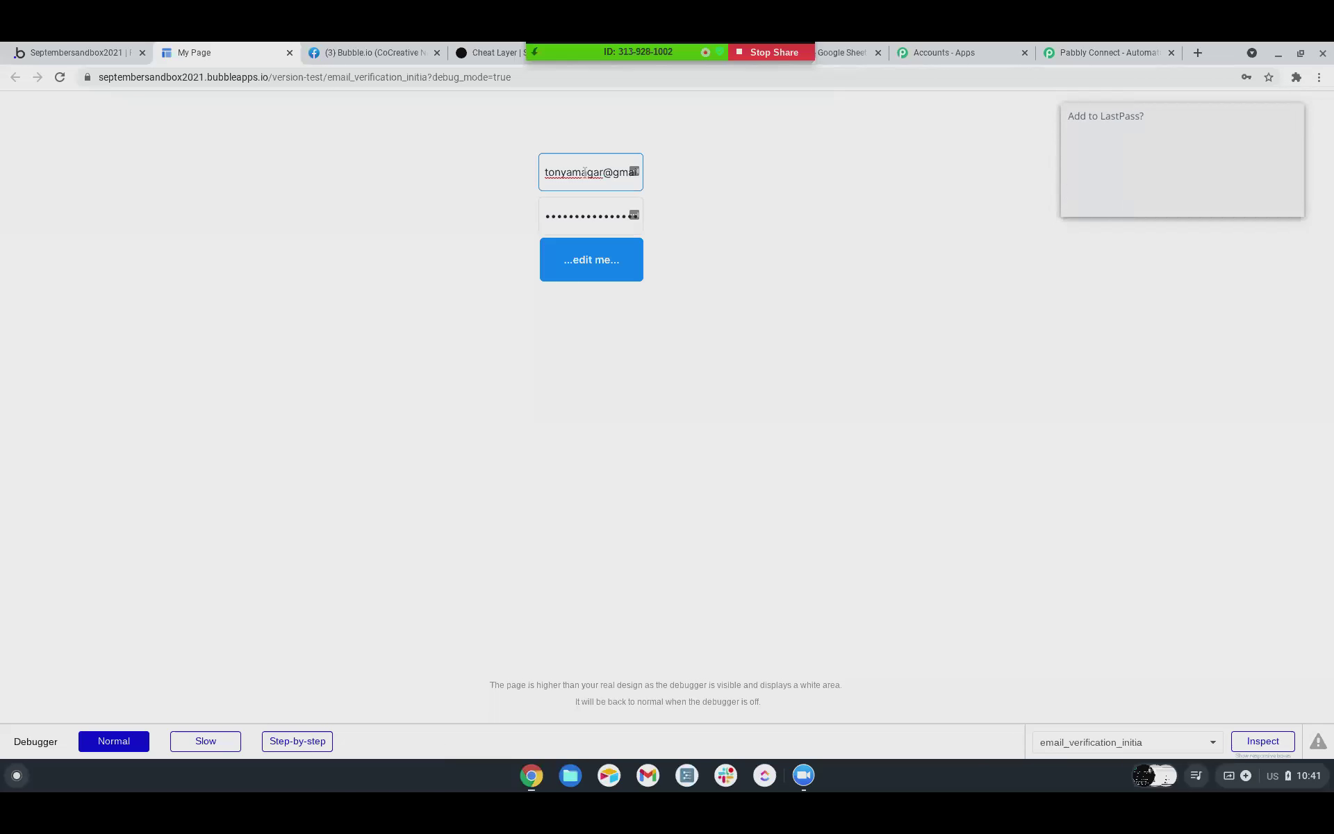
text(+)
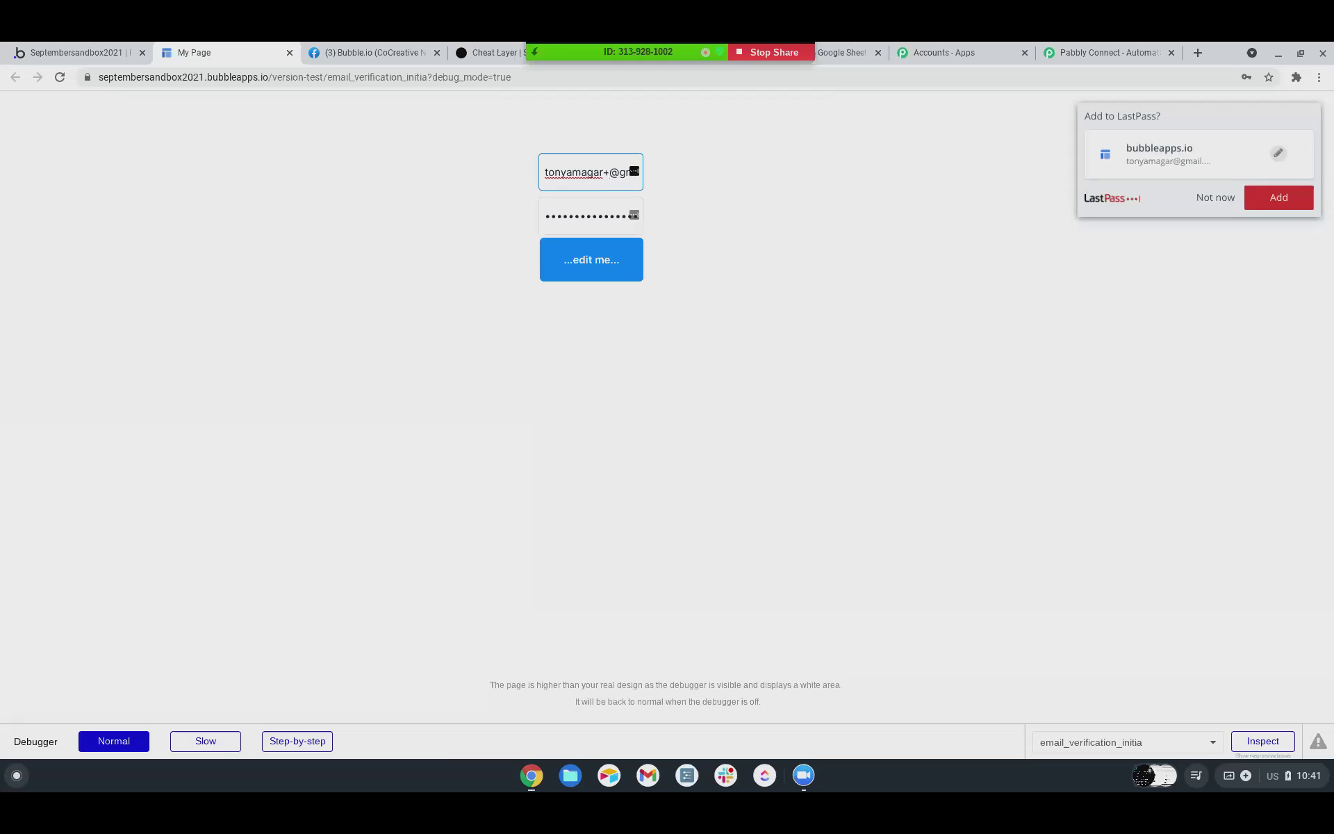
text(ema)
click(673, 285)
Open the Email confirmation message at the top of the Gmail inbox
click(647, 775)
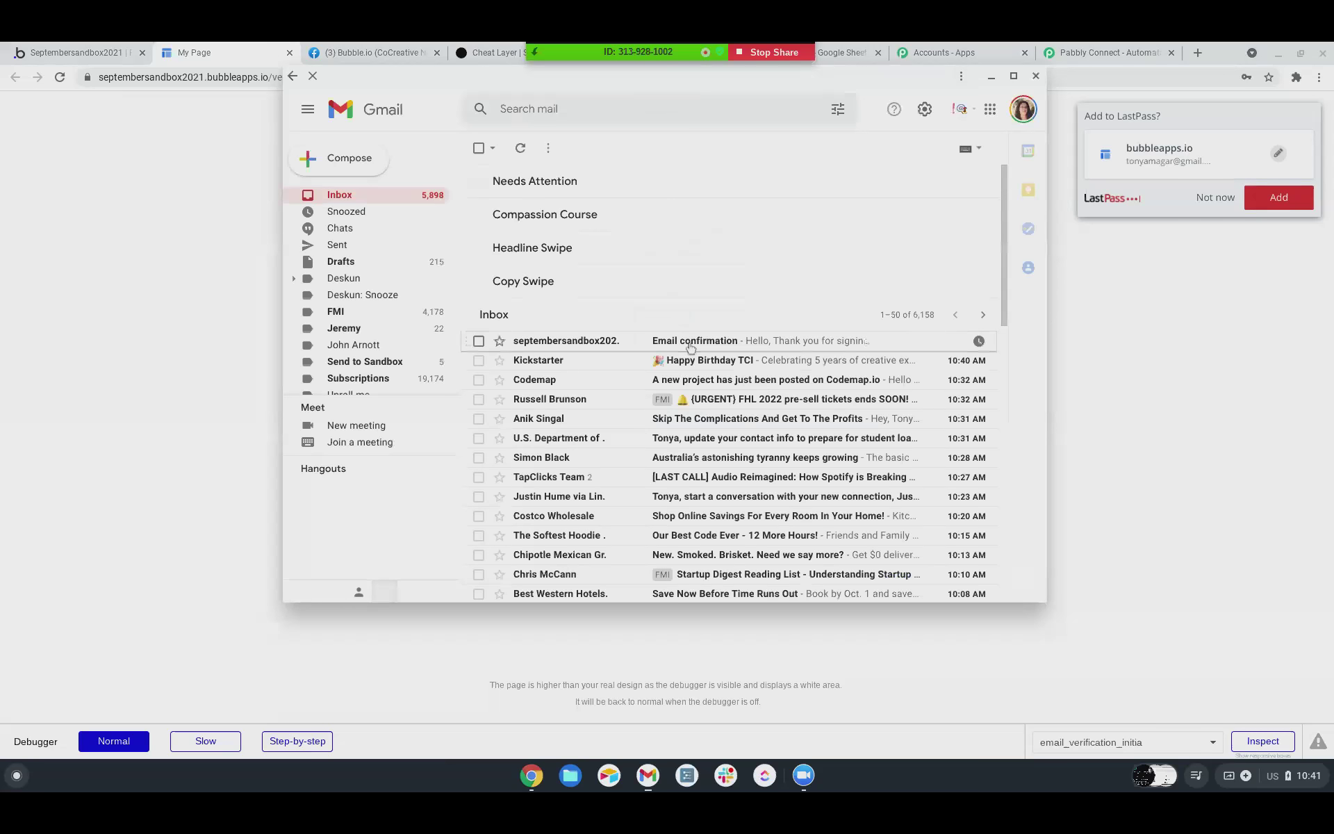
click(688, 345)
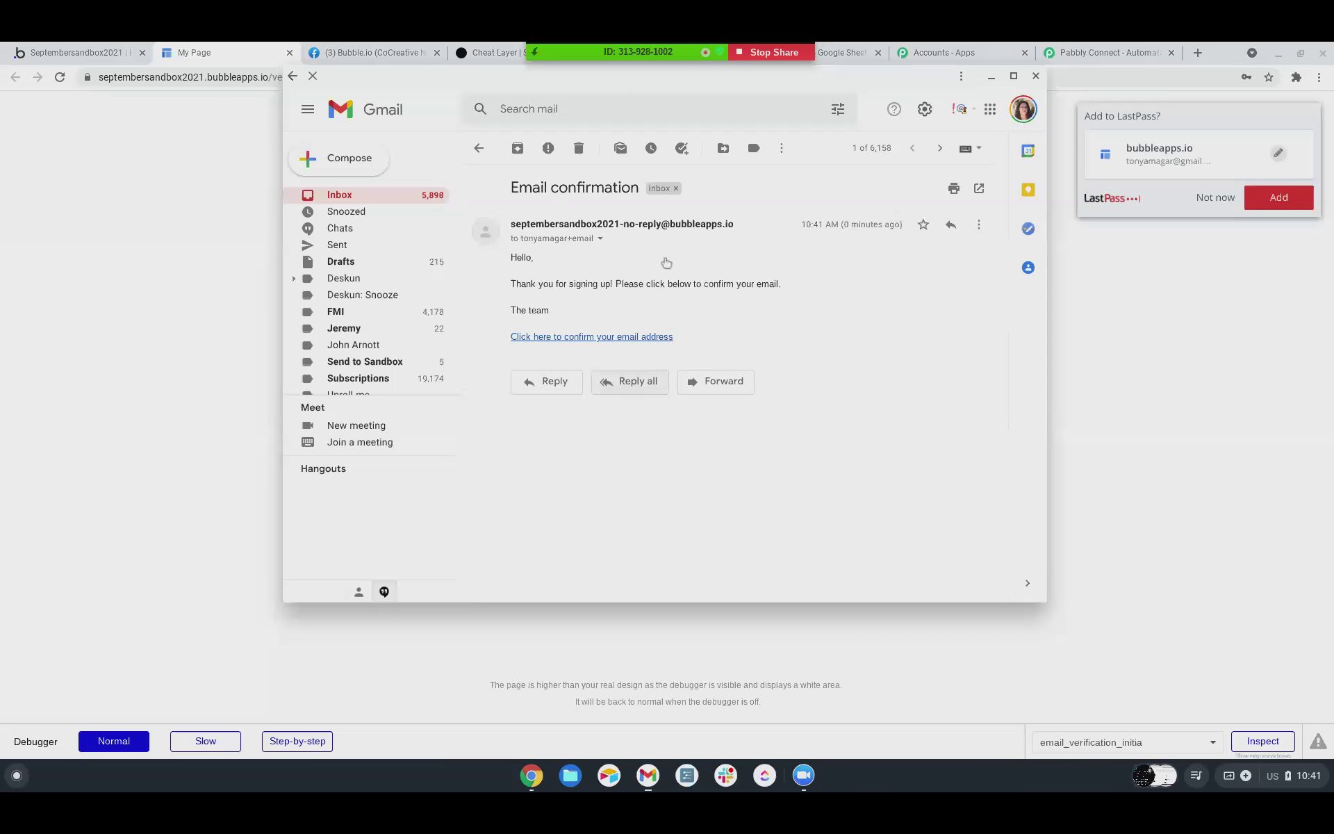
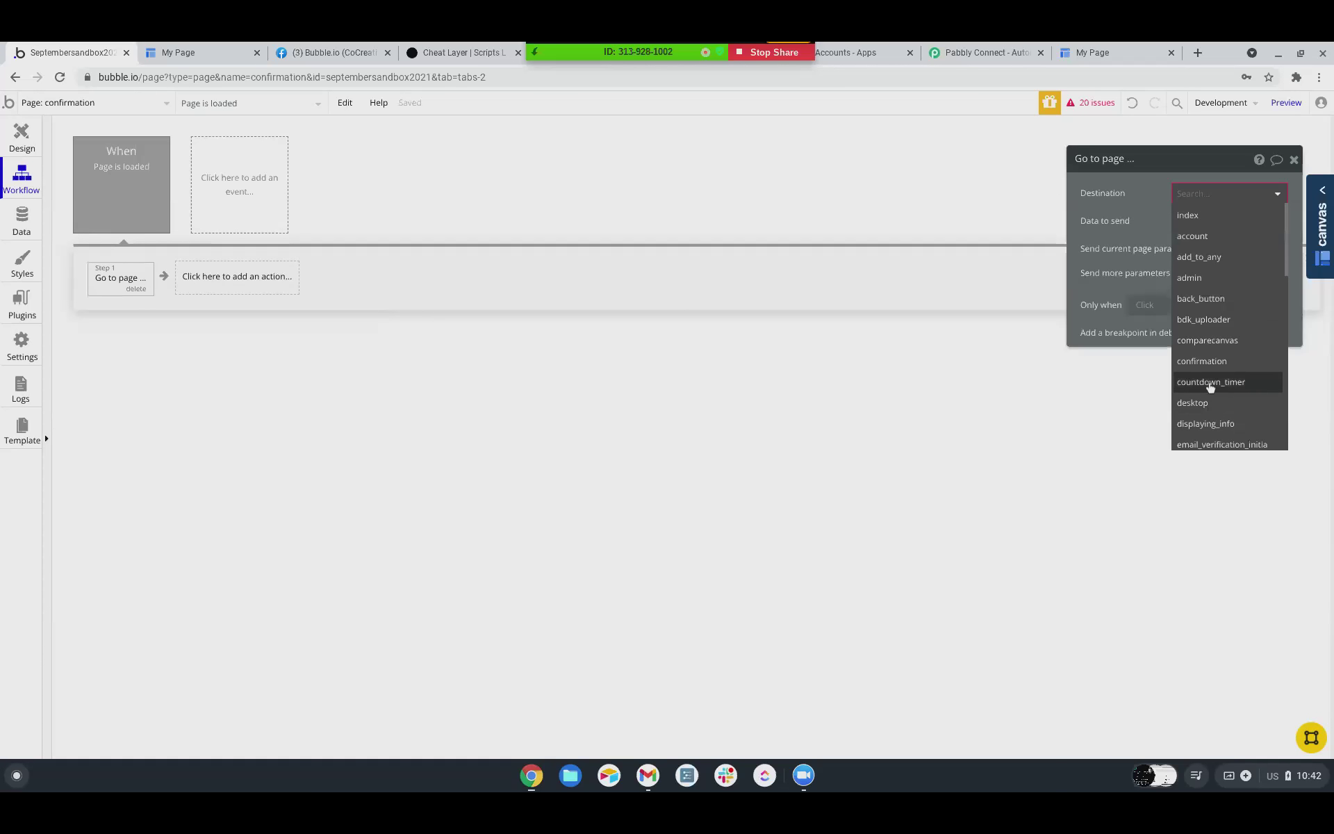
Point the first redirect to comparecanvas, only when Current User's Role is App admin
click(1214, 341)
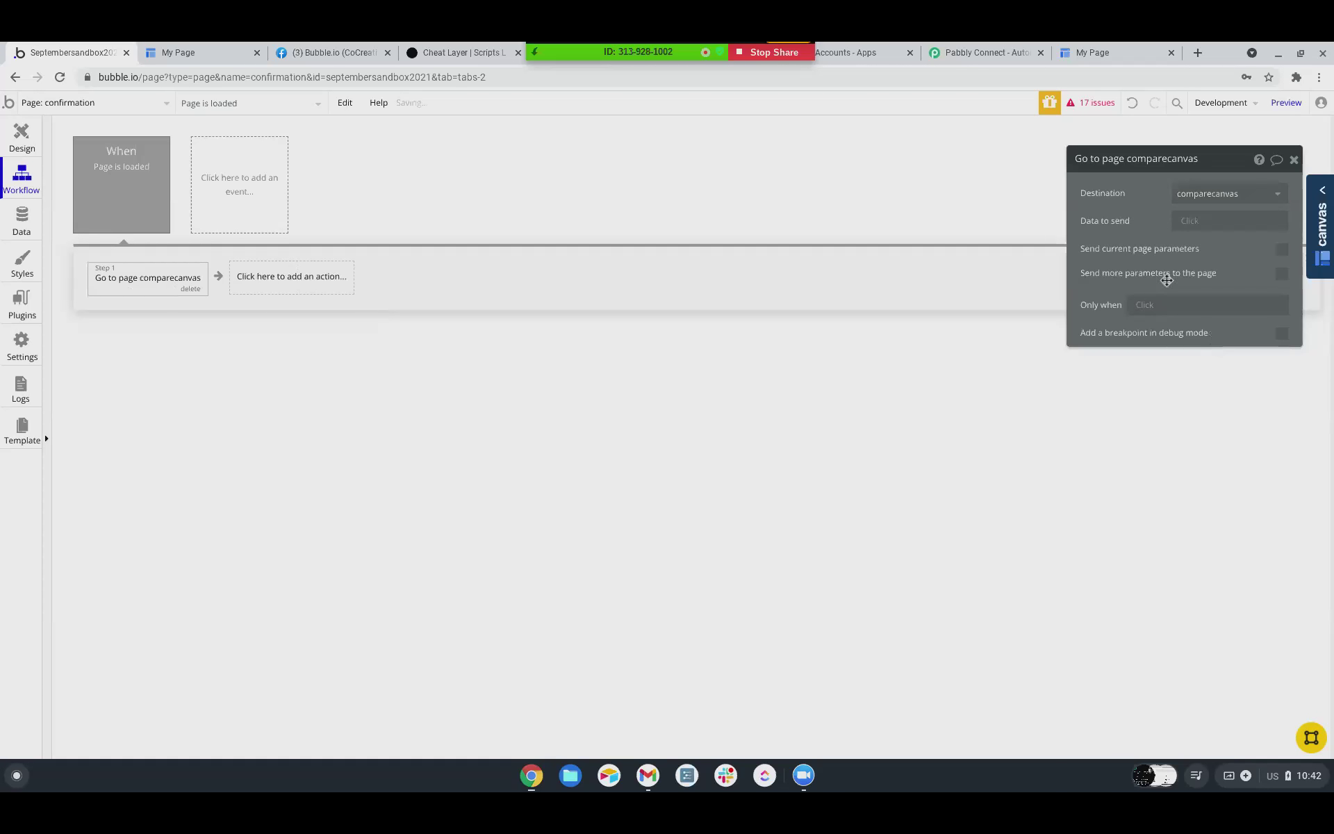
click(1144, 306)
click(1144, 345)
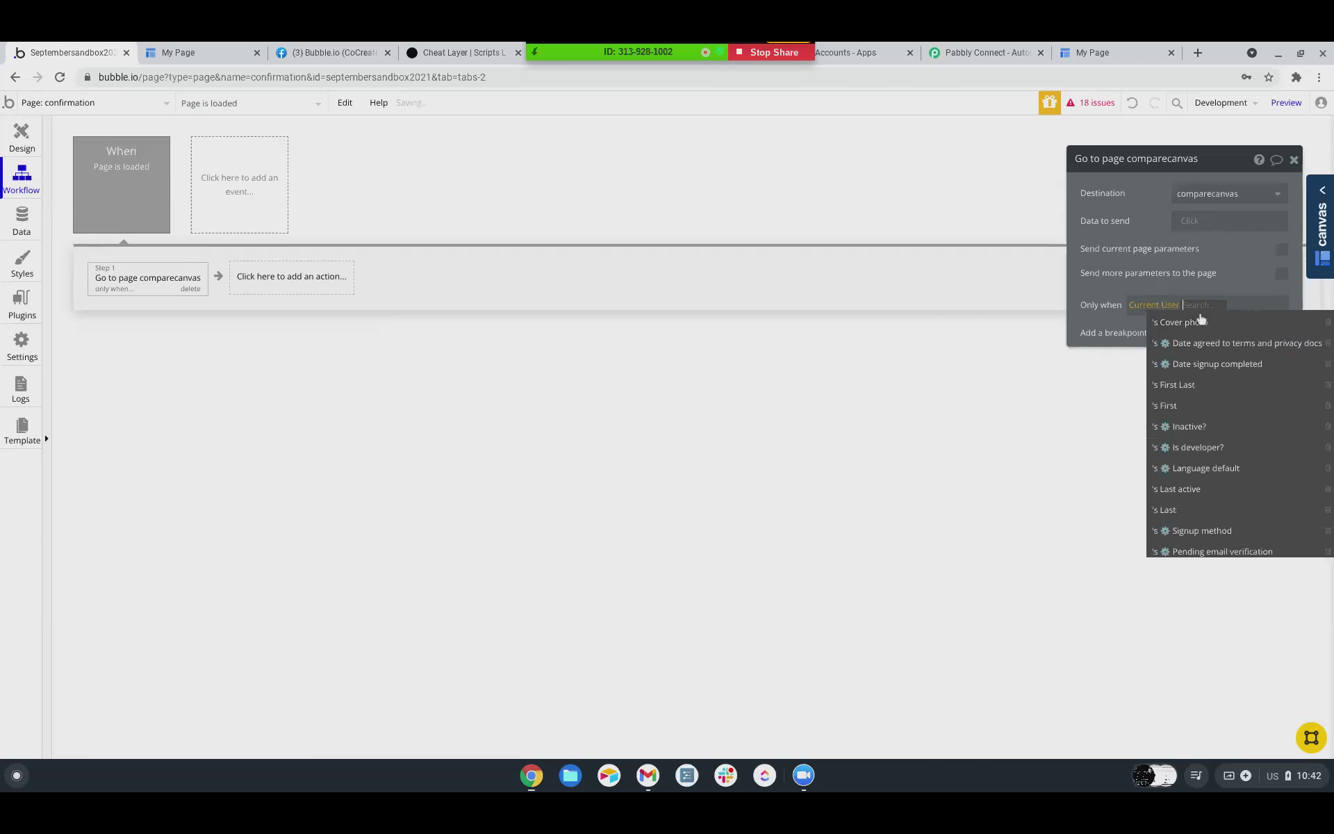
scroll(1189, 480, down, 1)
scroll(1189, 459, down, 2)
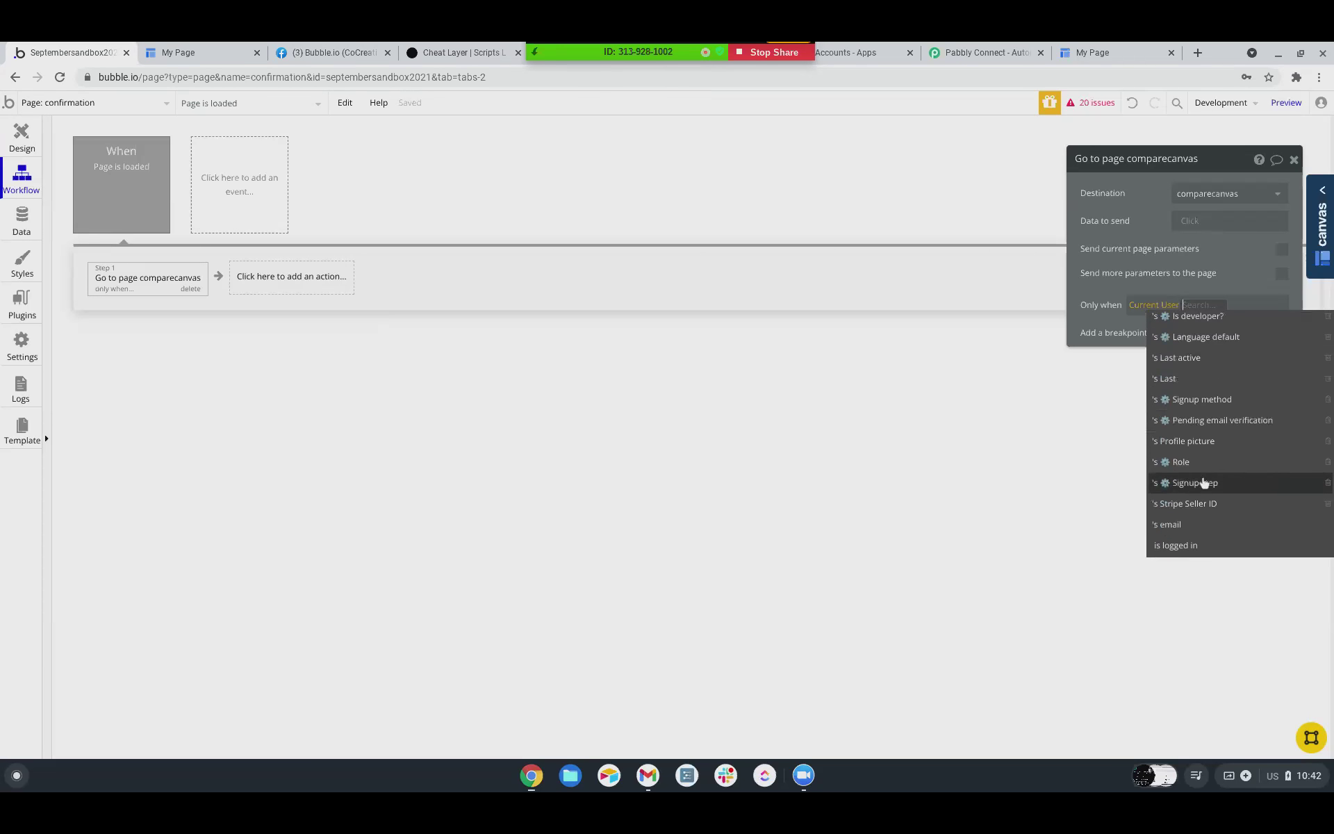
click(1190, 439)
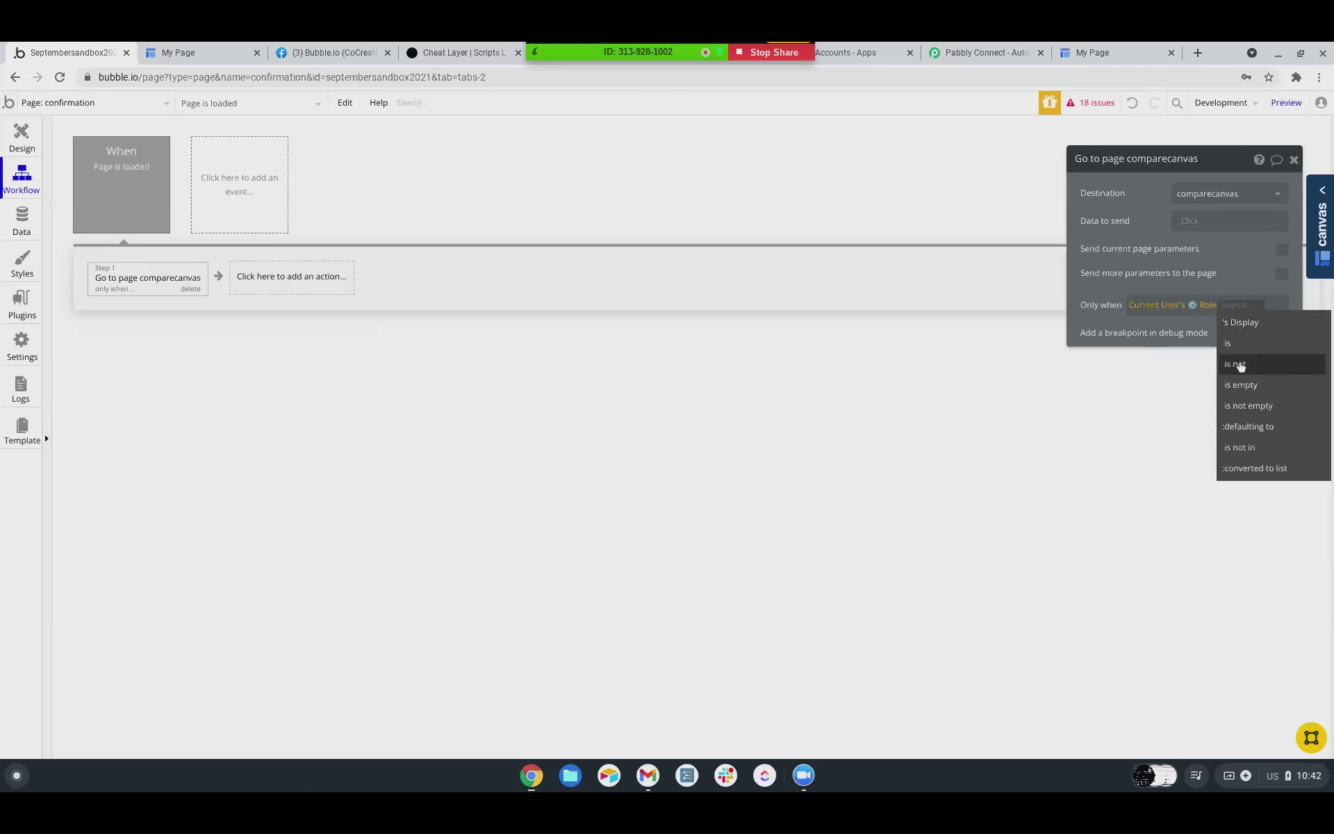
click(1236, 343)
click(1257, 323)
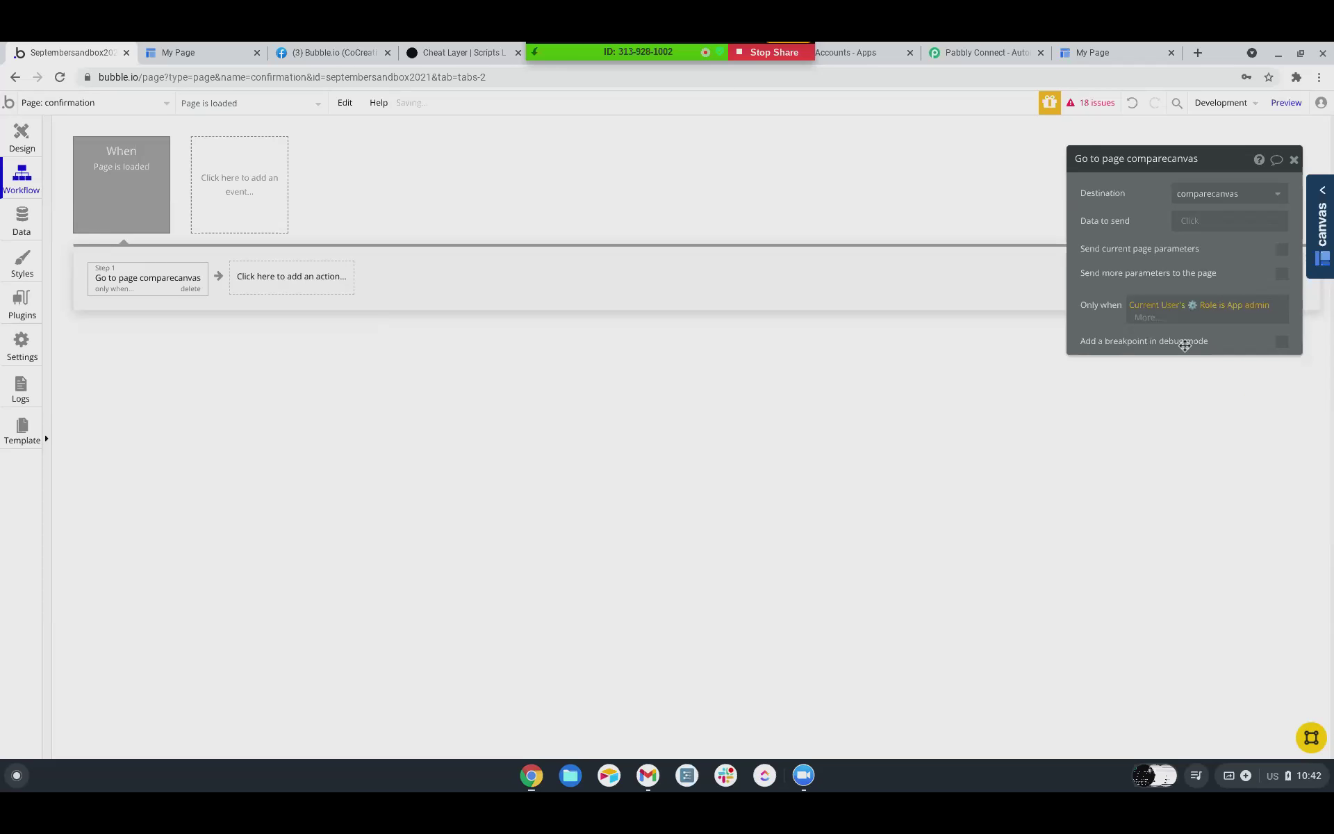
Add a second Go to page step to countdown_timer and begin its Current User condition
click(269, 281)
mouse_move(271, 367)
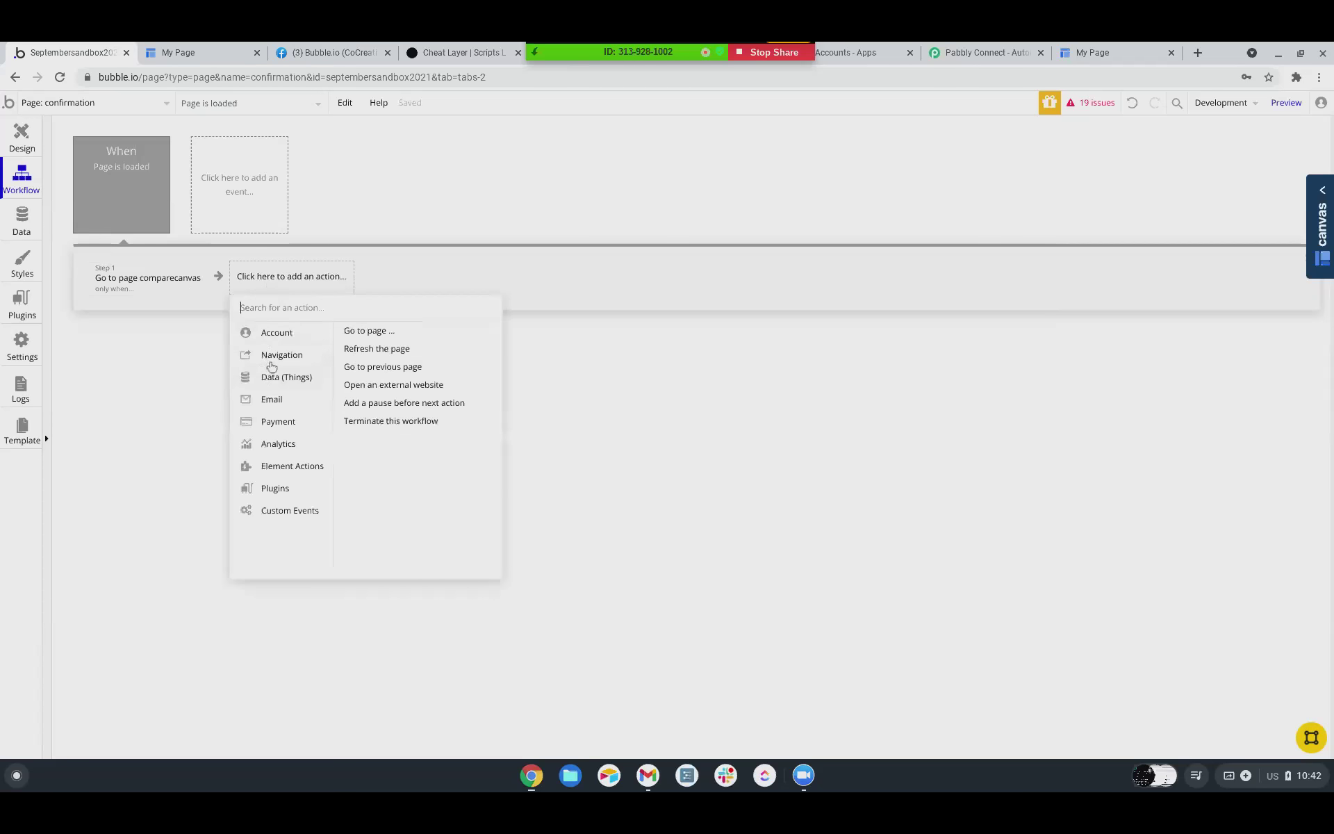
click(365, 332)
click(1179, 201)
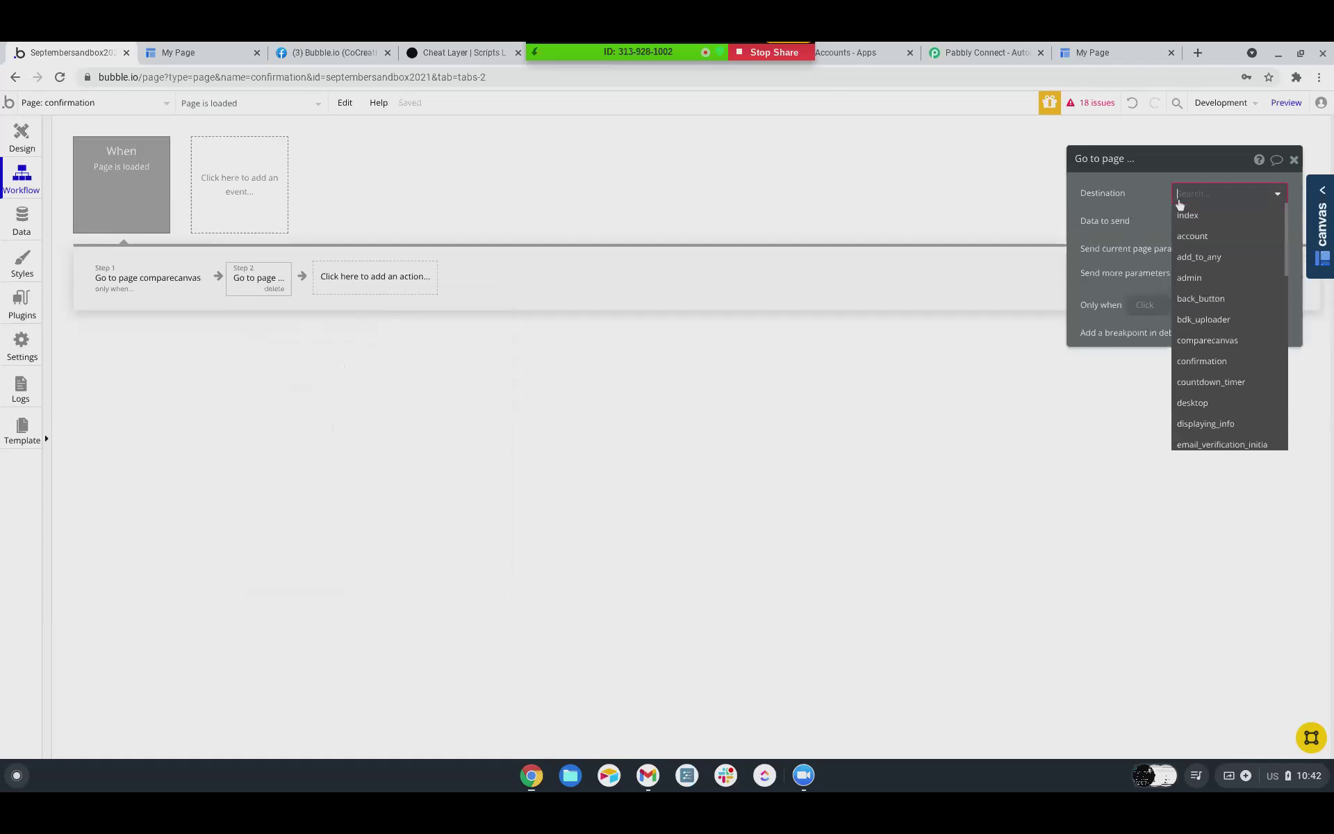
click(1211, 381)
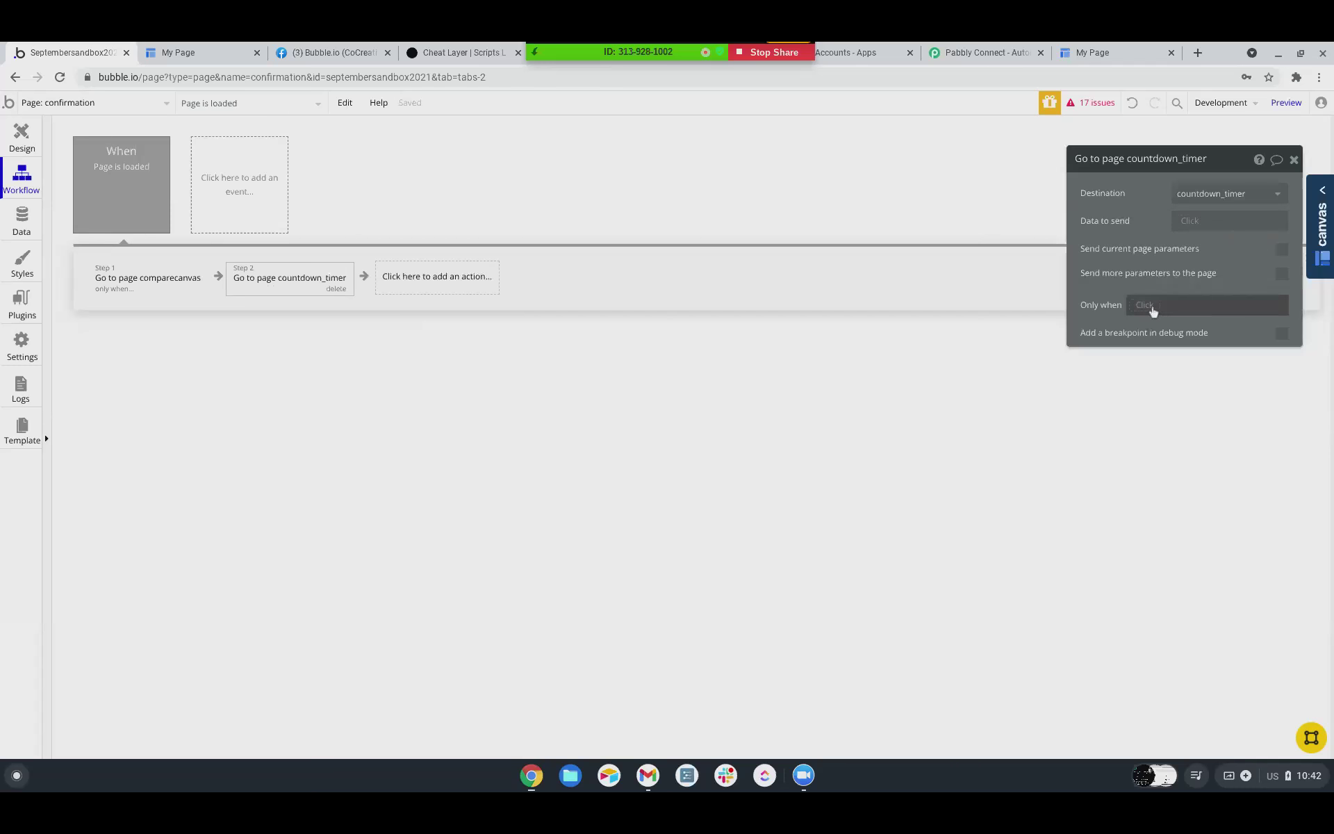
click(1150, 306)
click(1179, 337)
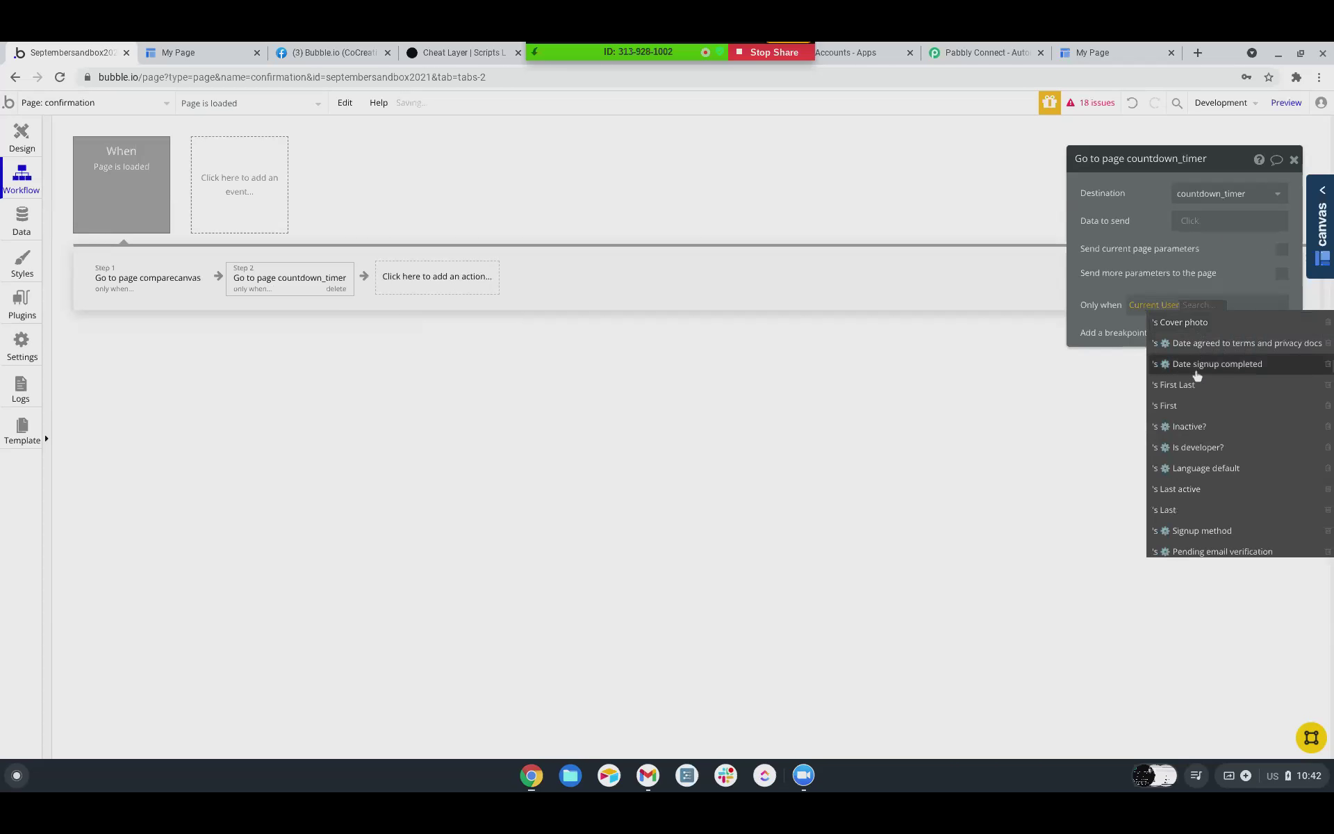
scroll(1188, 438, down, 5)
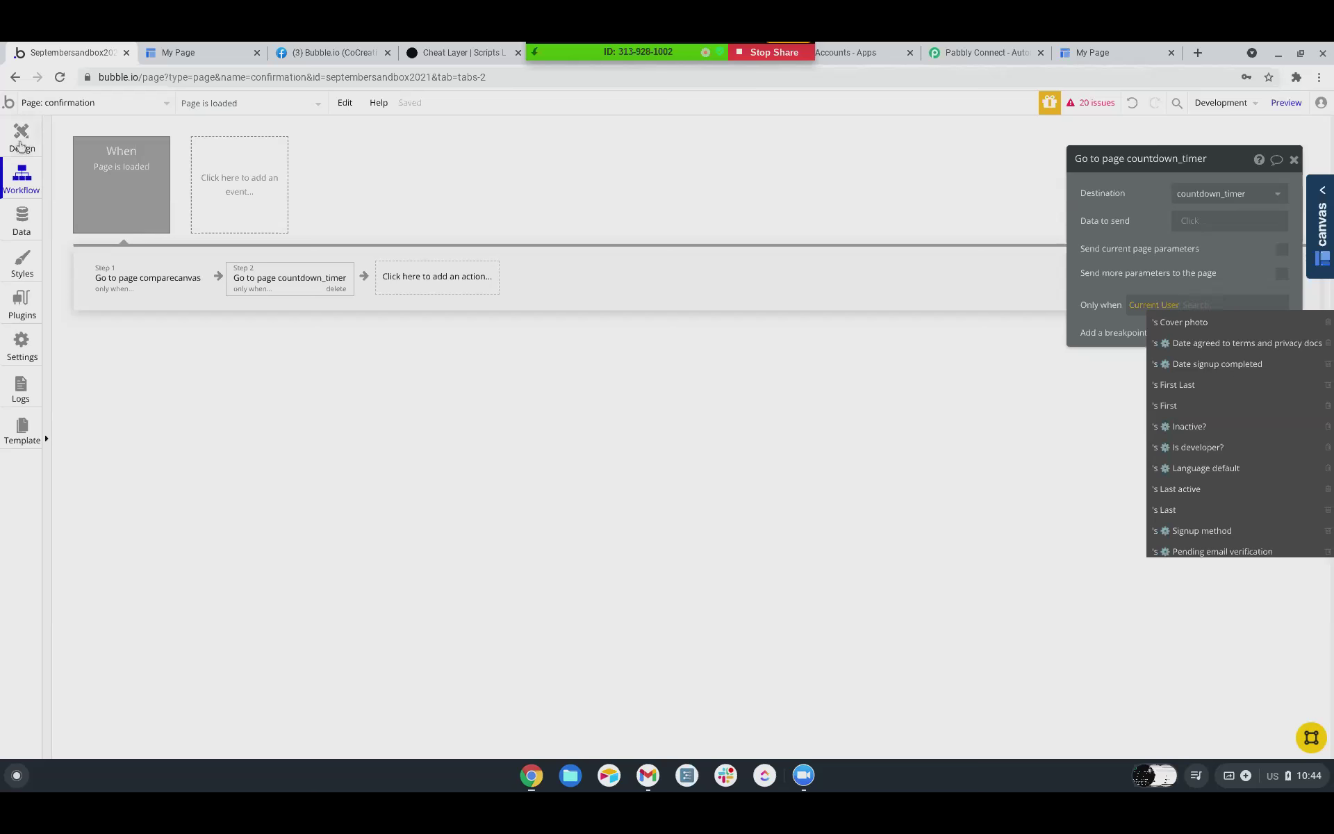
In Design, uncheck 'Make this element fixed-width' on the confirmation page
click(21, 143)
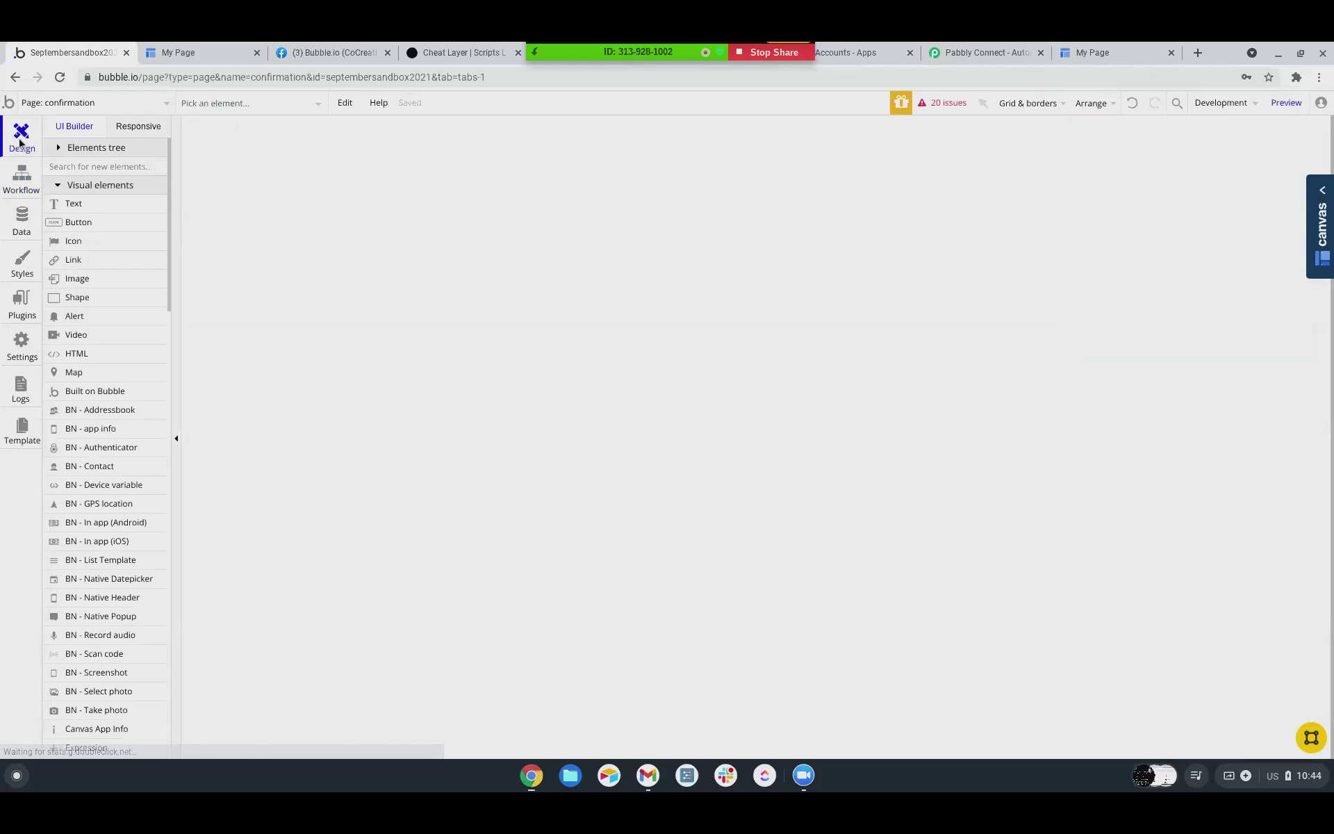
click(130, 129)
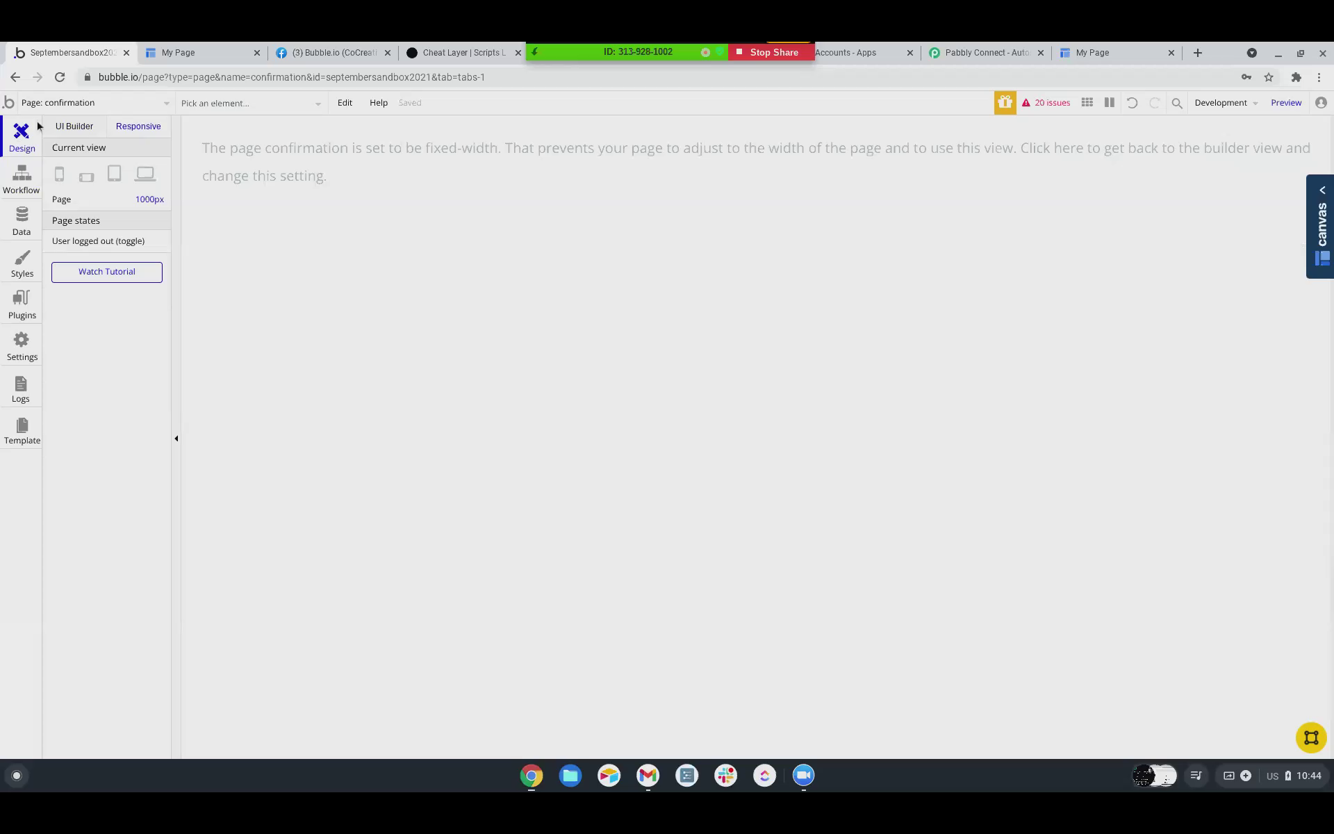
click(87, 129)
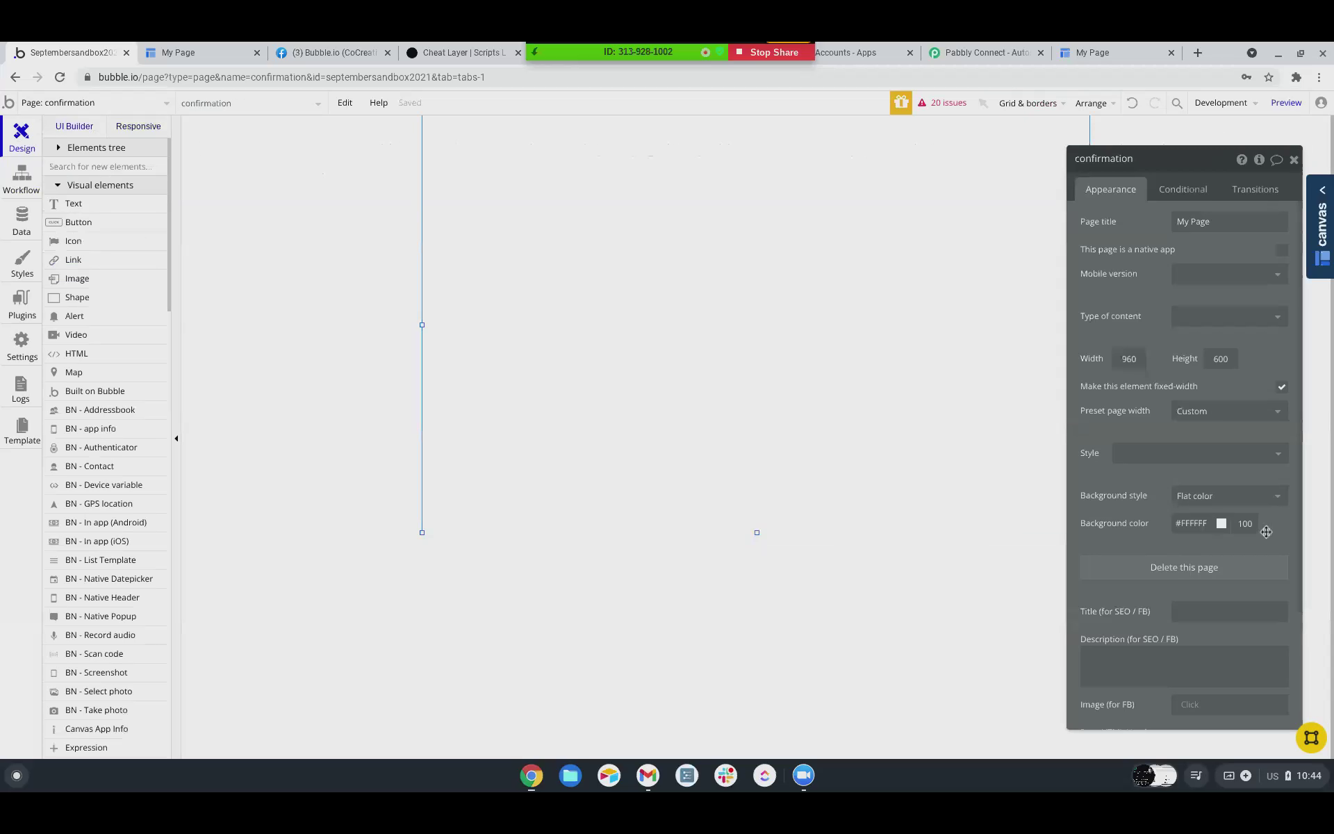
click(1282, 387)
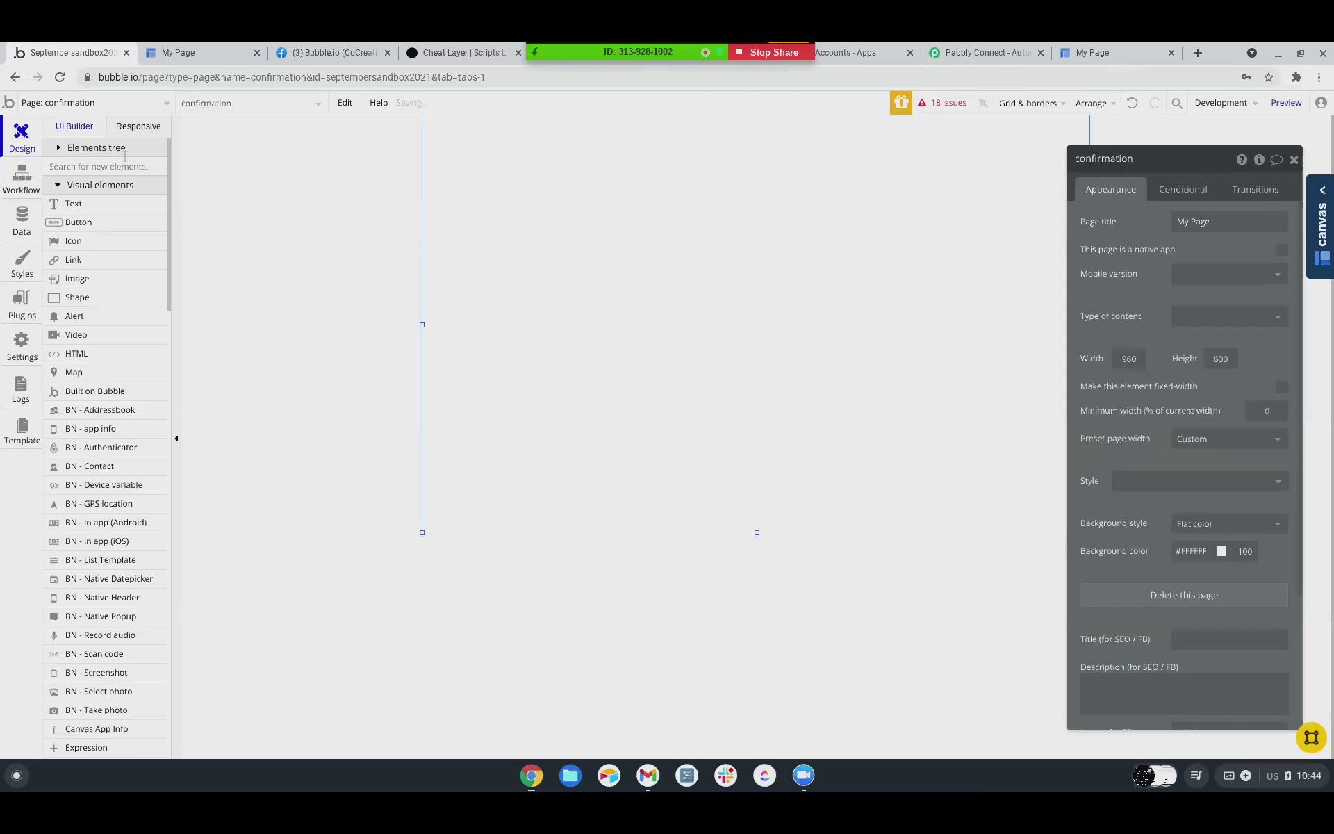
In Responsive view, narrow the page to test it, then widen it back to 988px
click(120, 127)
drag(877, 119, 268, 118)
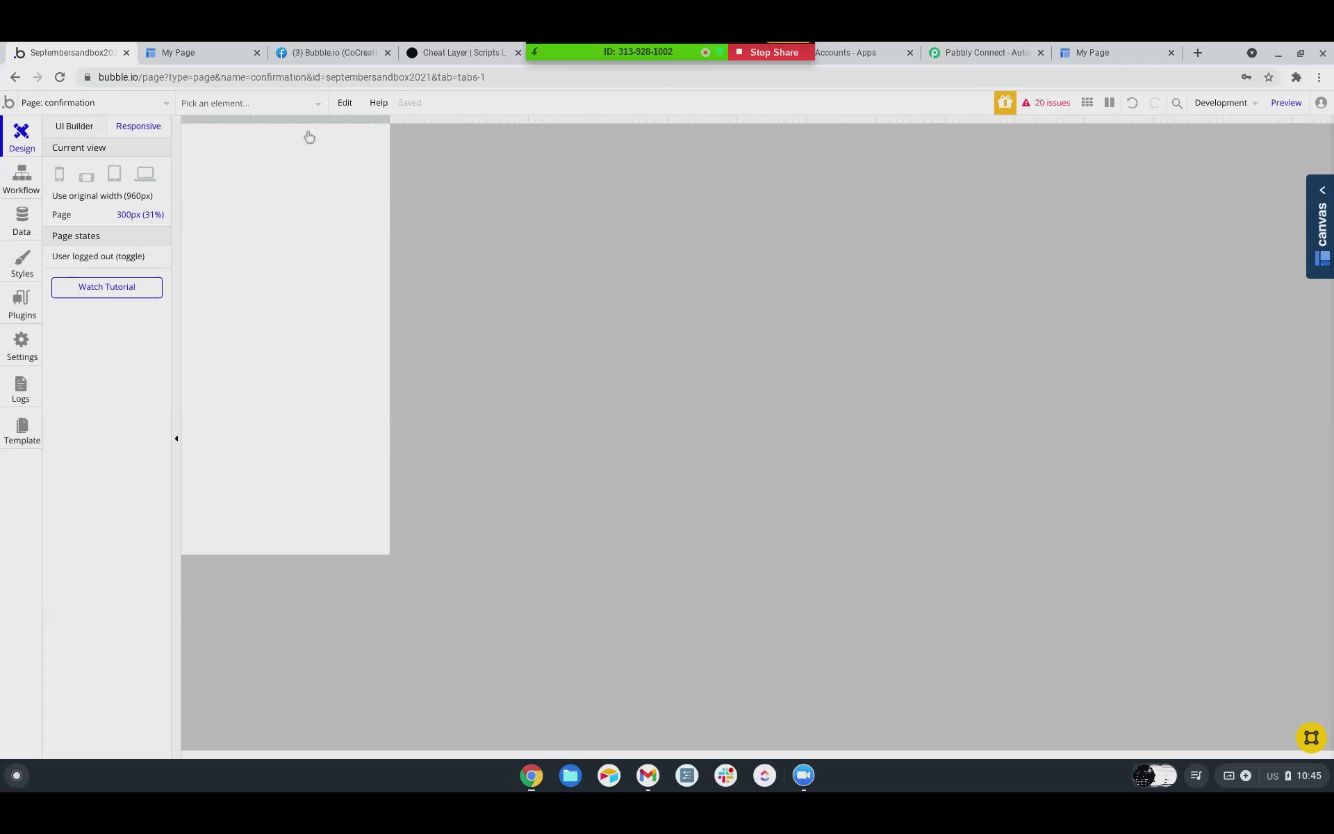
drag(378, 137, 869, 170)
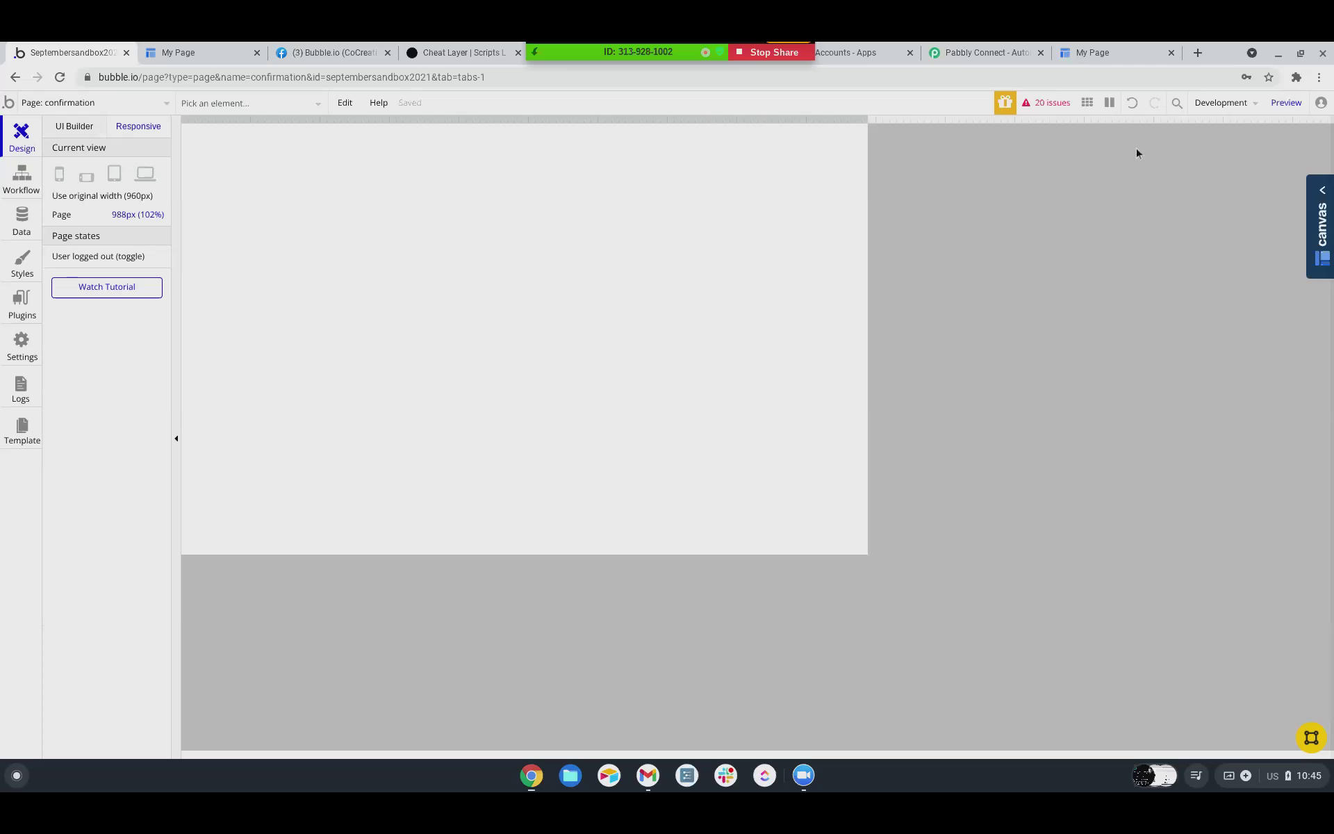
mouse_move(1293, 109)
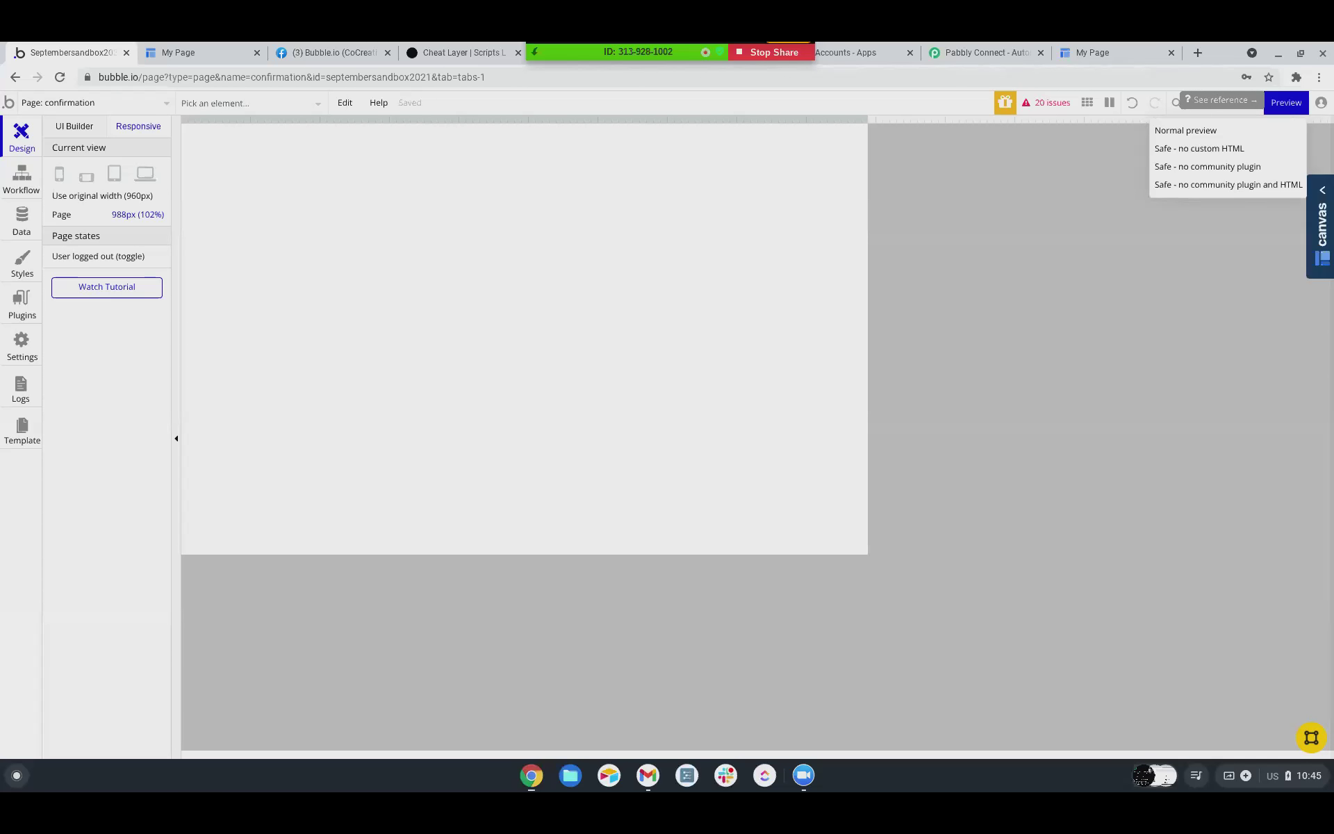
Launch the debug preview, which lands on countdown_timer, and bring up Chrome's context menu
click(1295, 102)
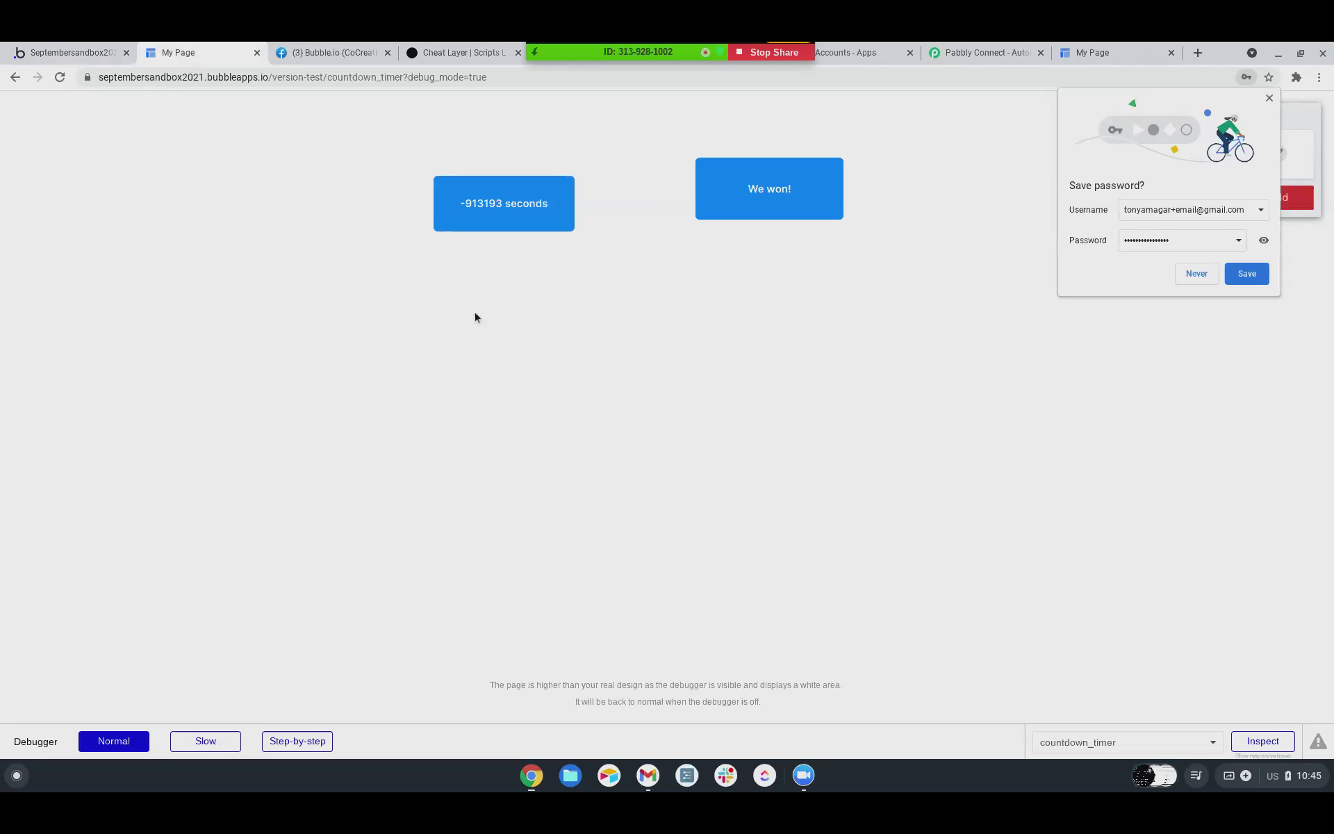
click(498, 212)
right_click(602, 335)
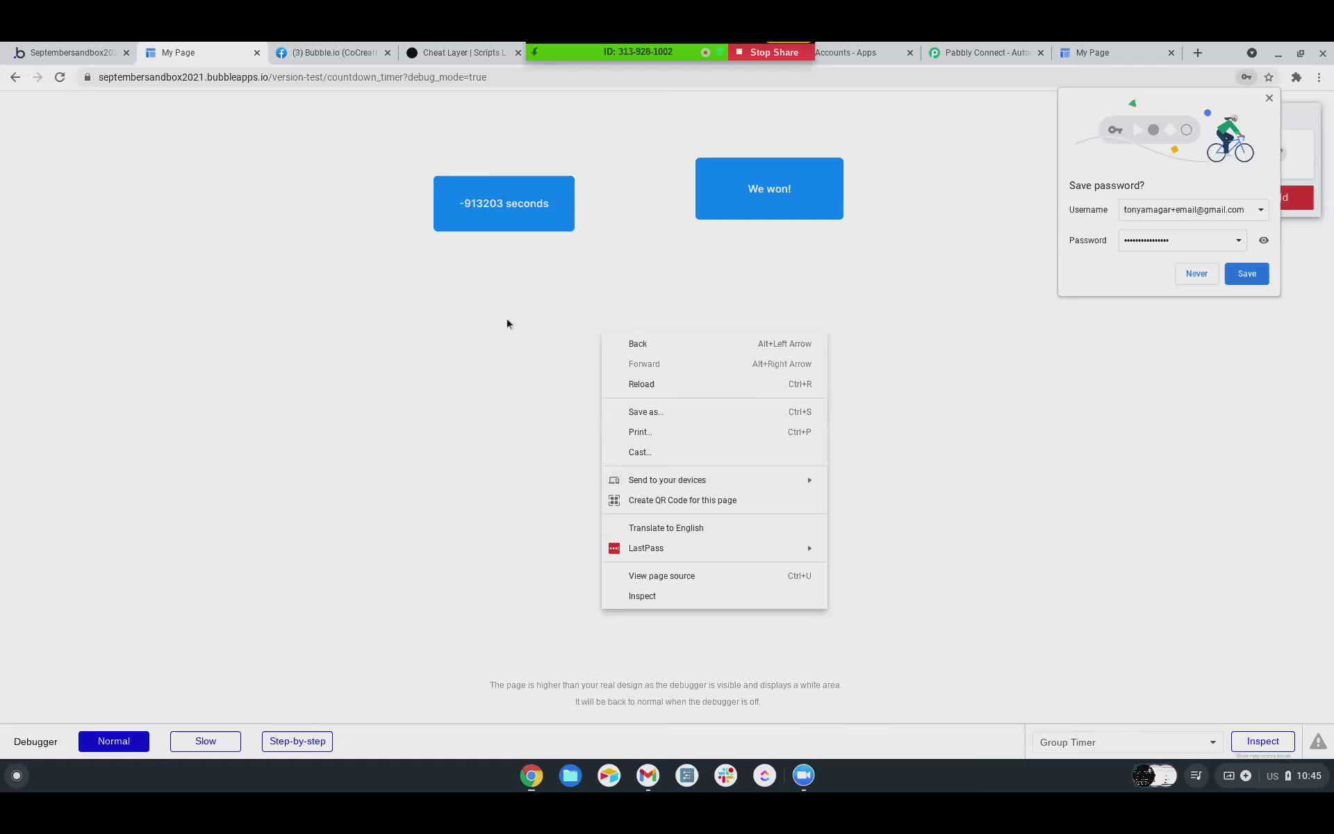
mouse_move(672, 478)
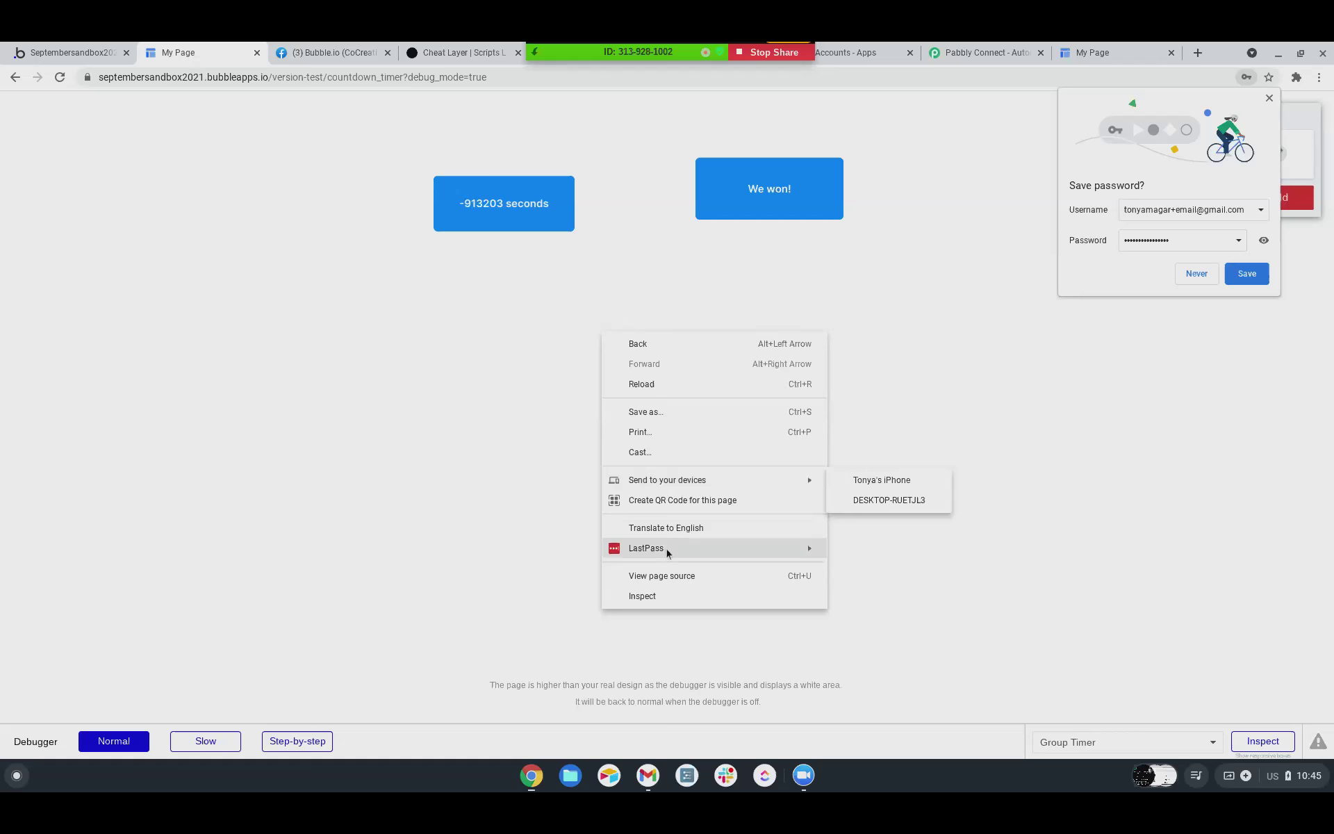
Inspect the countdown_timer preview in DevTools and list the Responsive device options
click(643, 602)
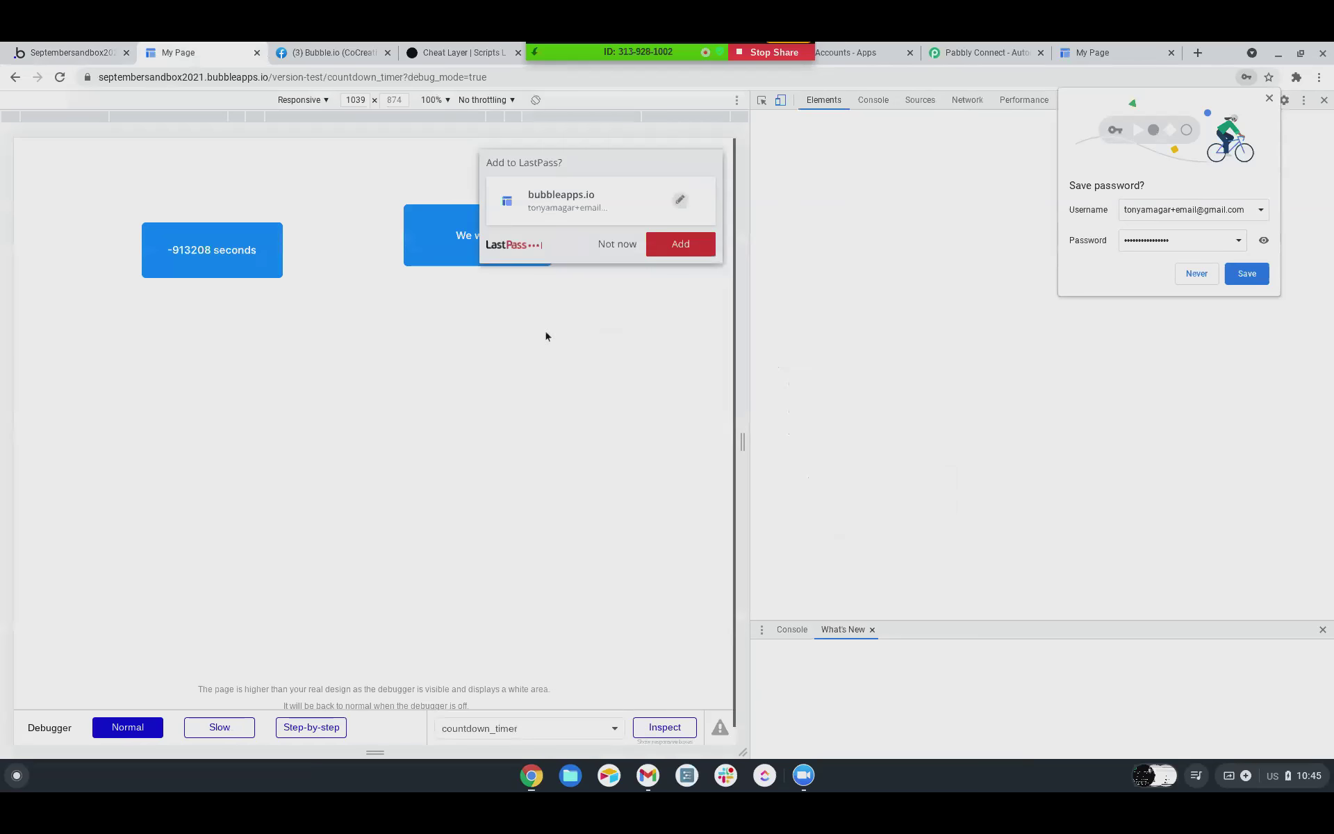
click(305, 99)
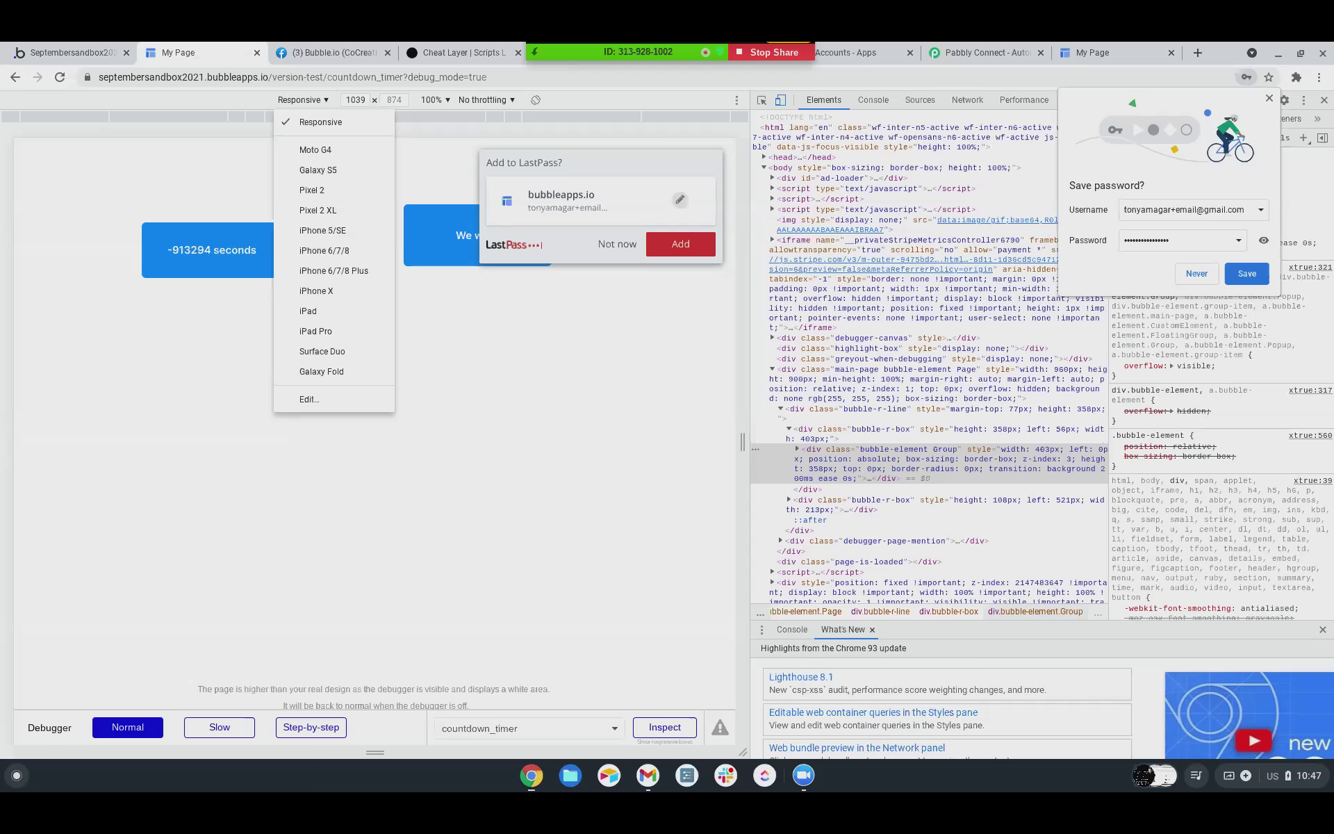
Dismiss the password-manager popups and return to the 'Septembersandbox' editor tab
click(1270, 99)
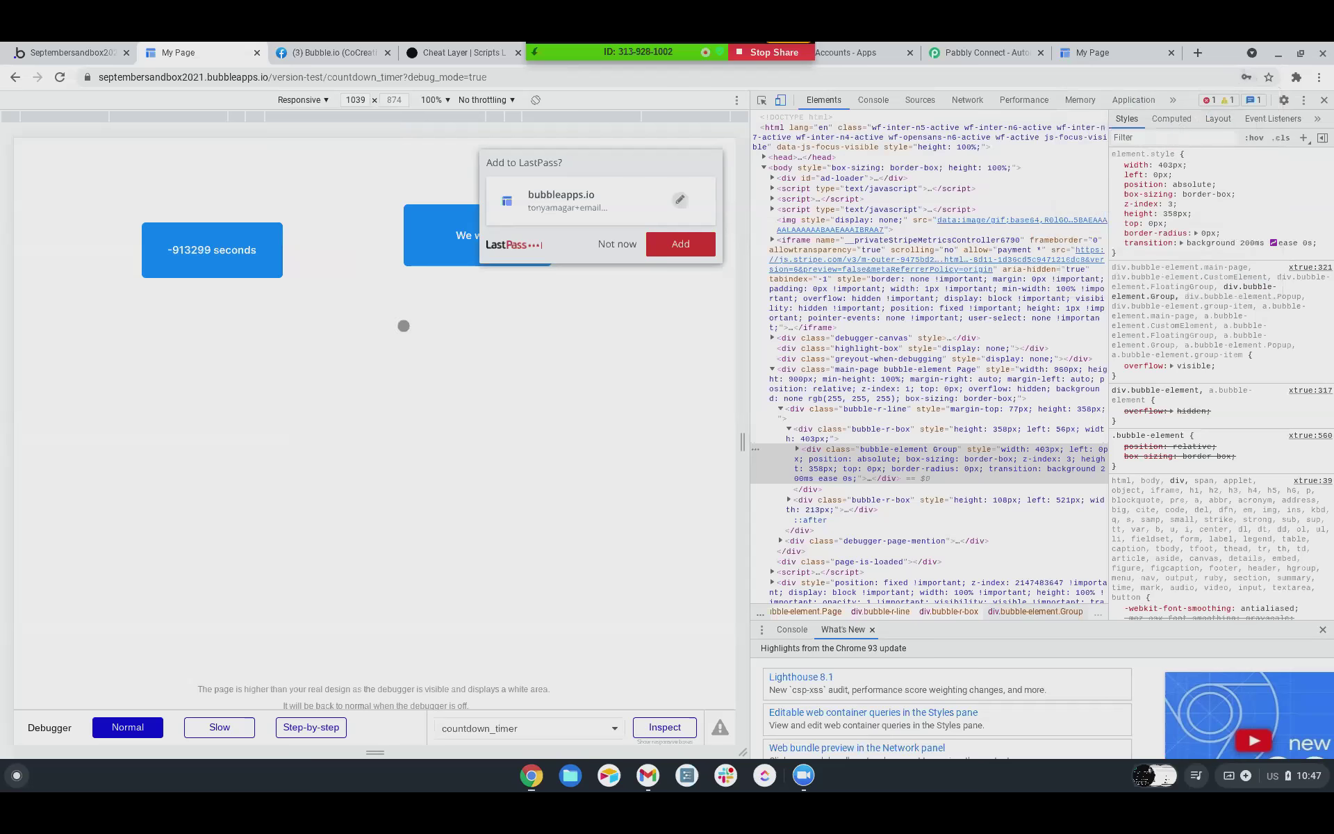
click(614, 245)
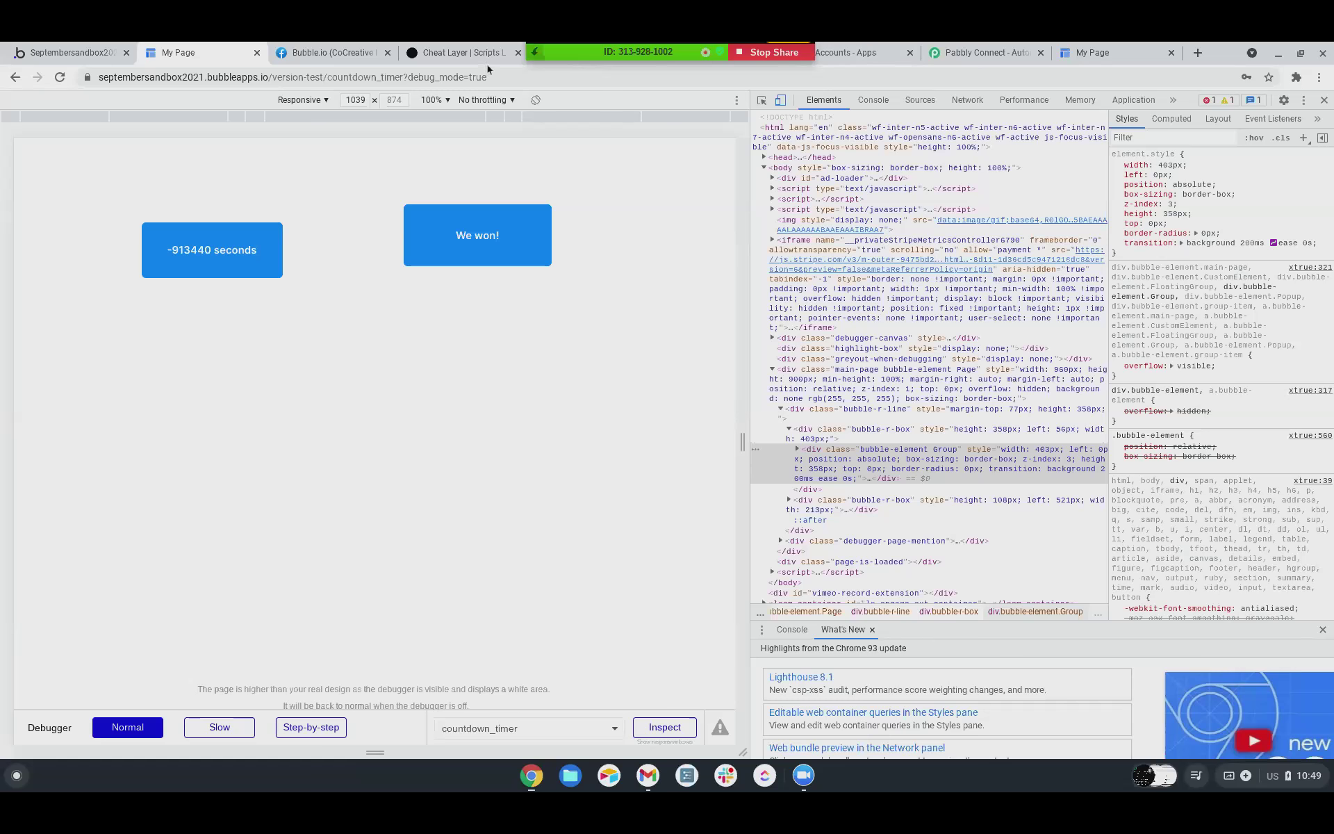
click(61, 56)
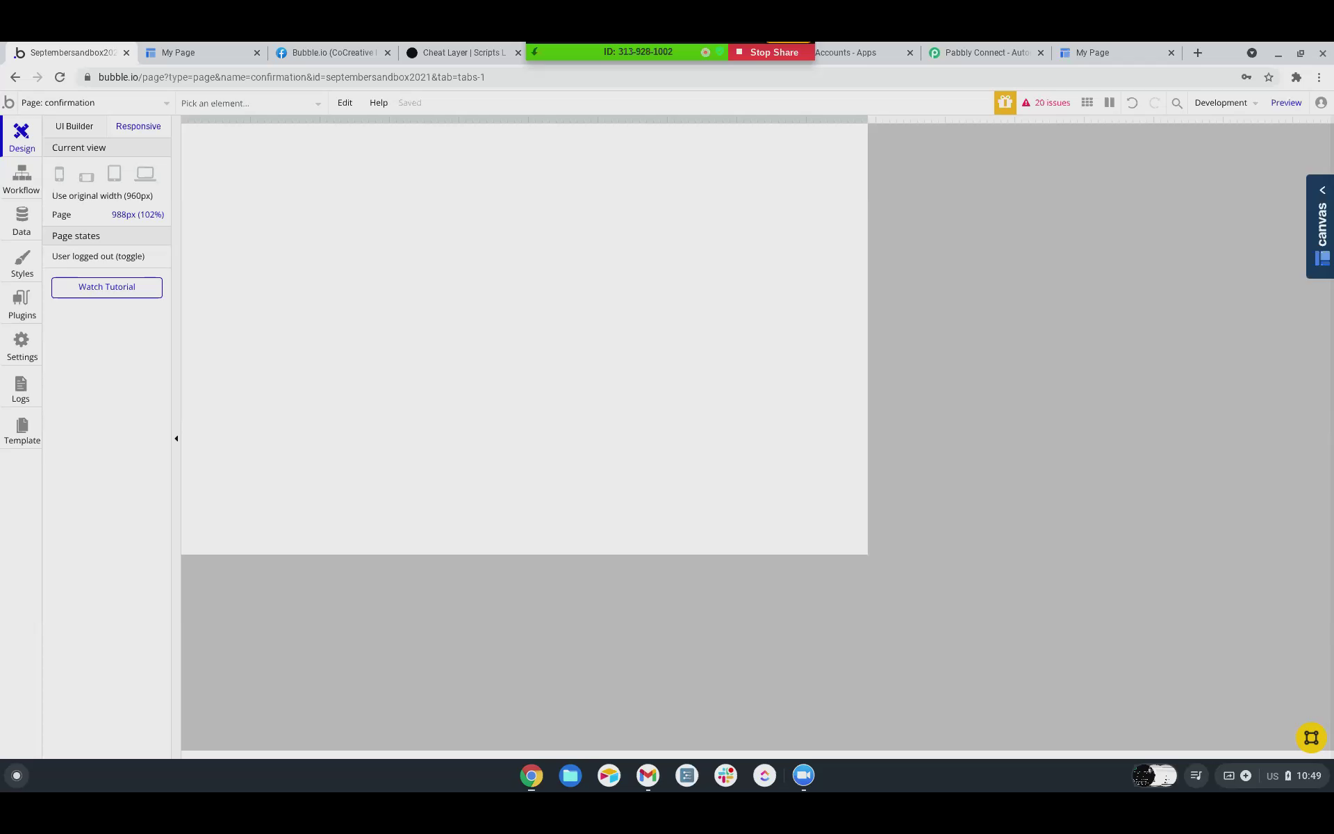
Stop the screen share with the red Stop Share button
click(772, 53)
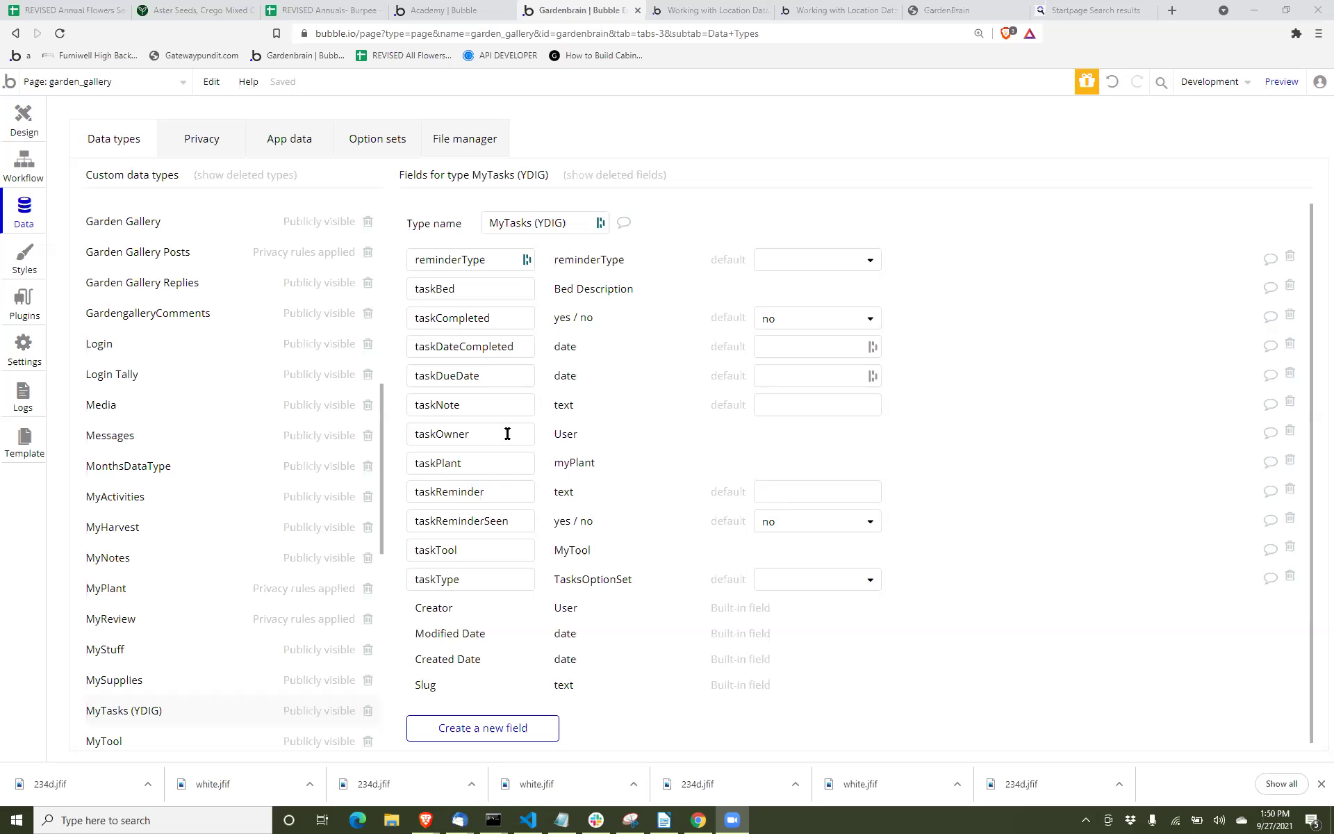
Select the taskNote and reminderType field names, then dismiss the autofill suggestions
double_click(514, 411)
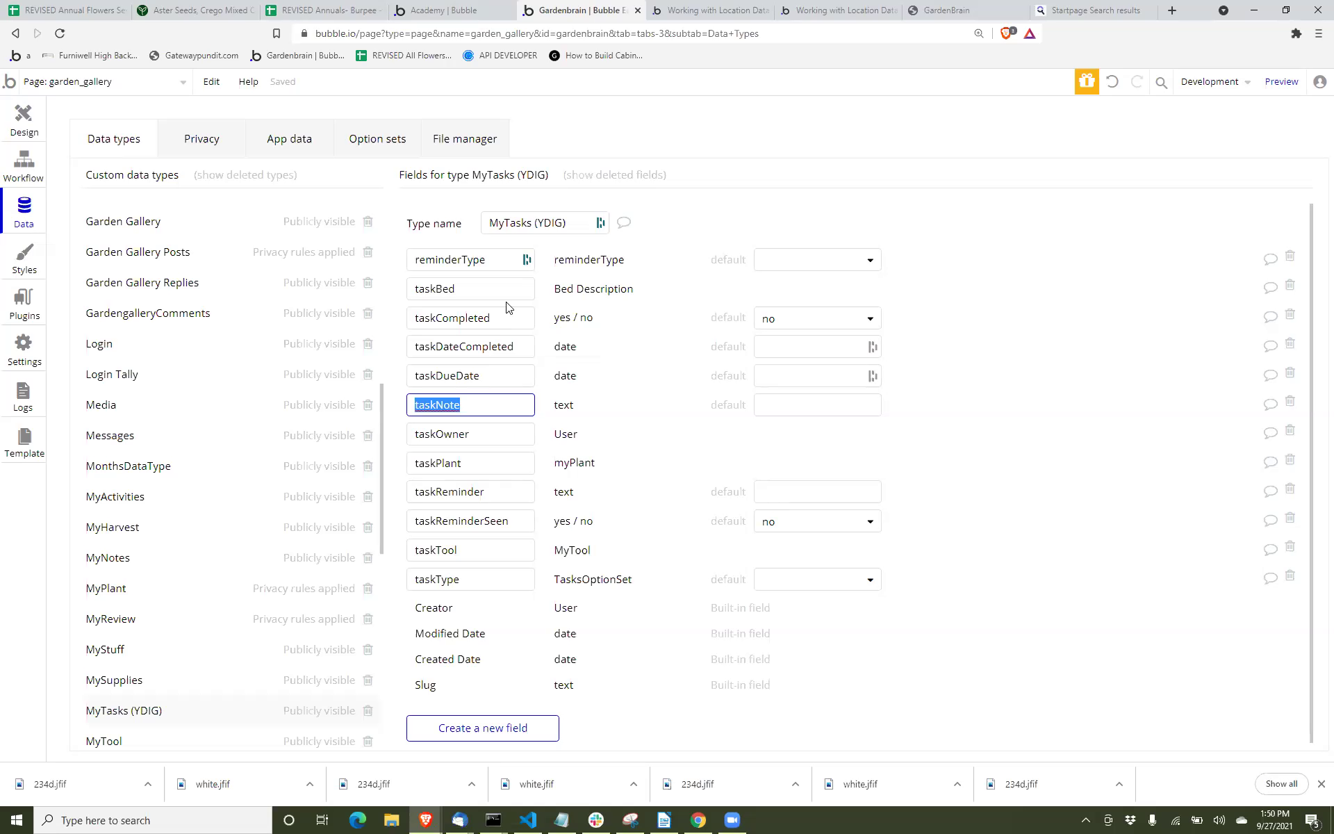
click(469, 259)
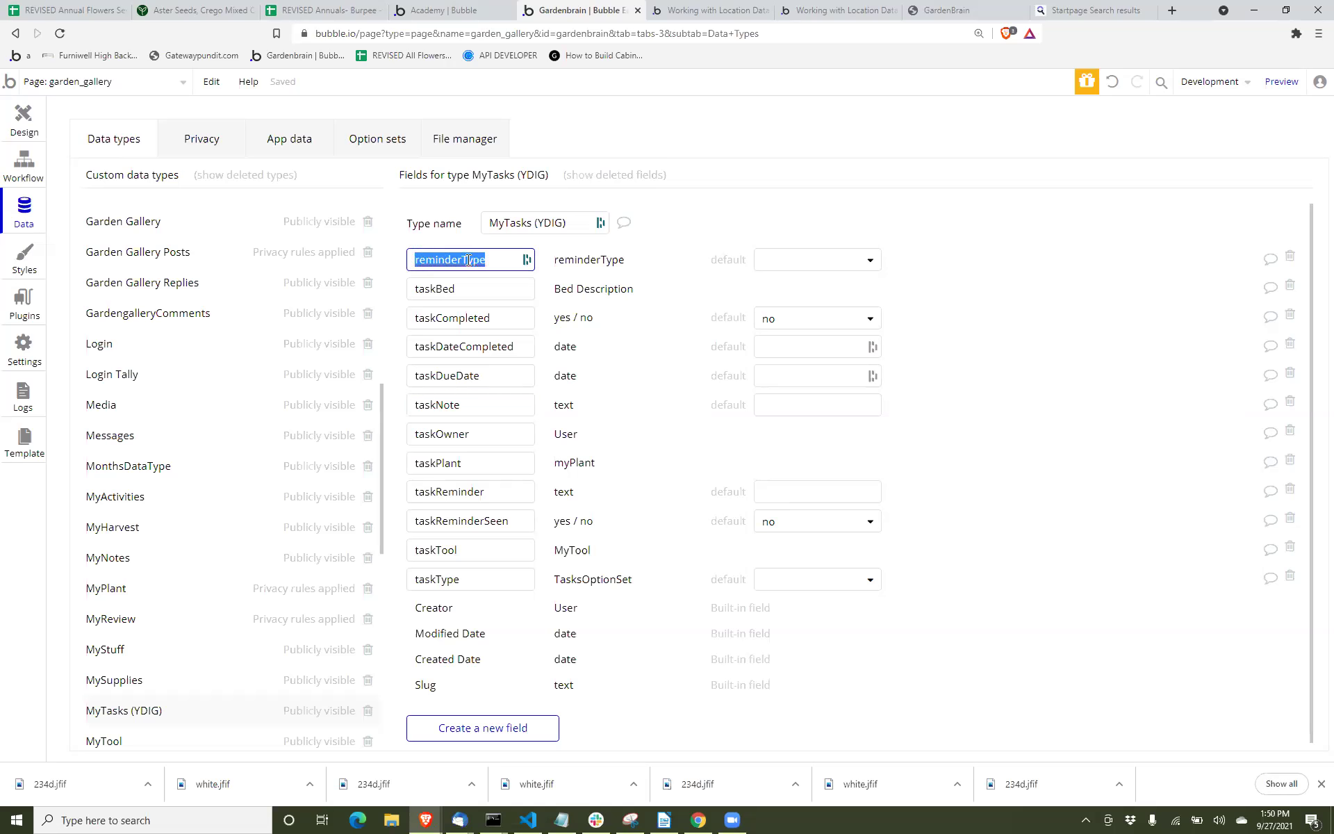
double_click(468, 260)
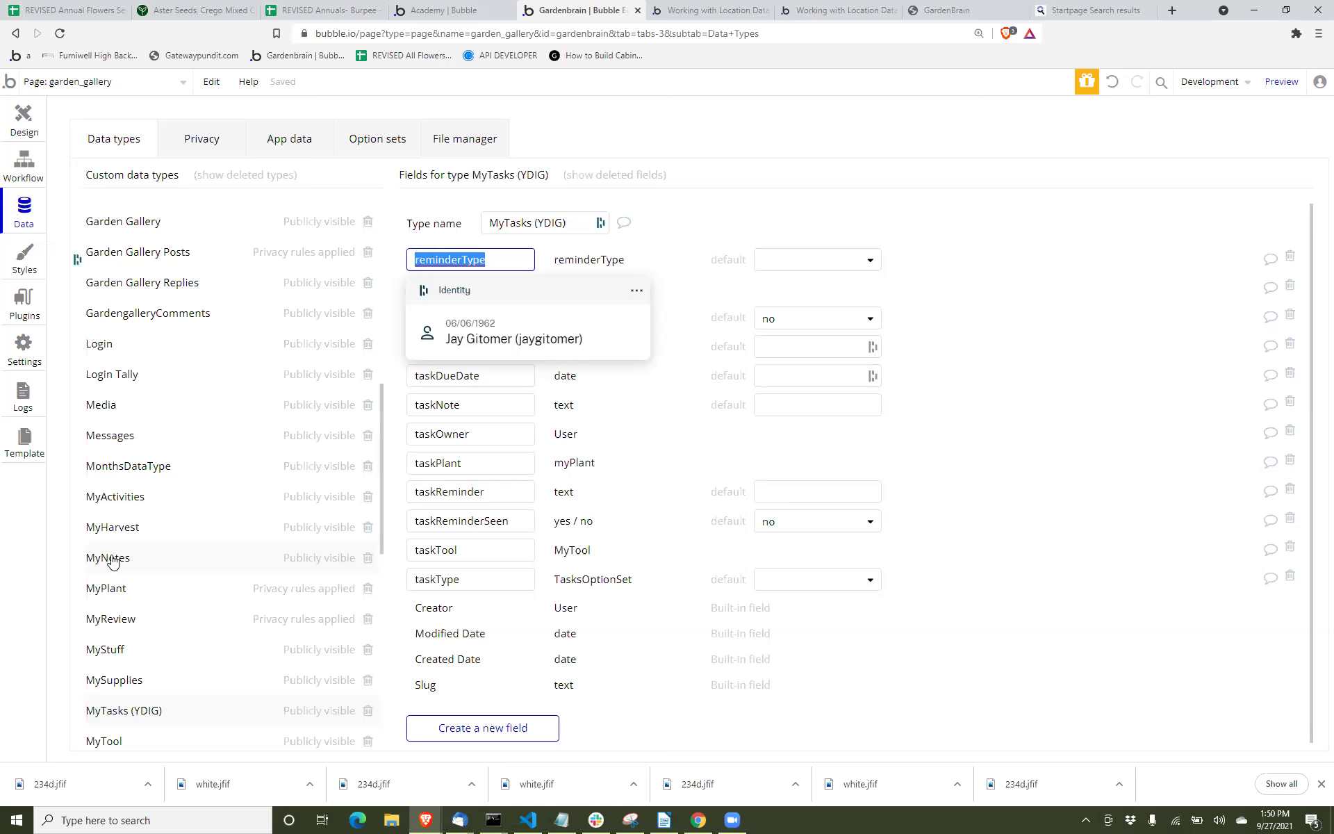
click(113, 561)
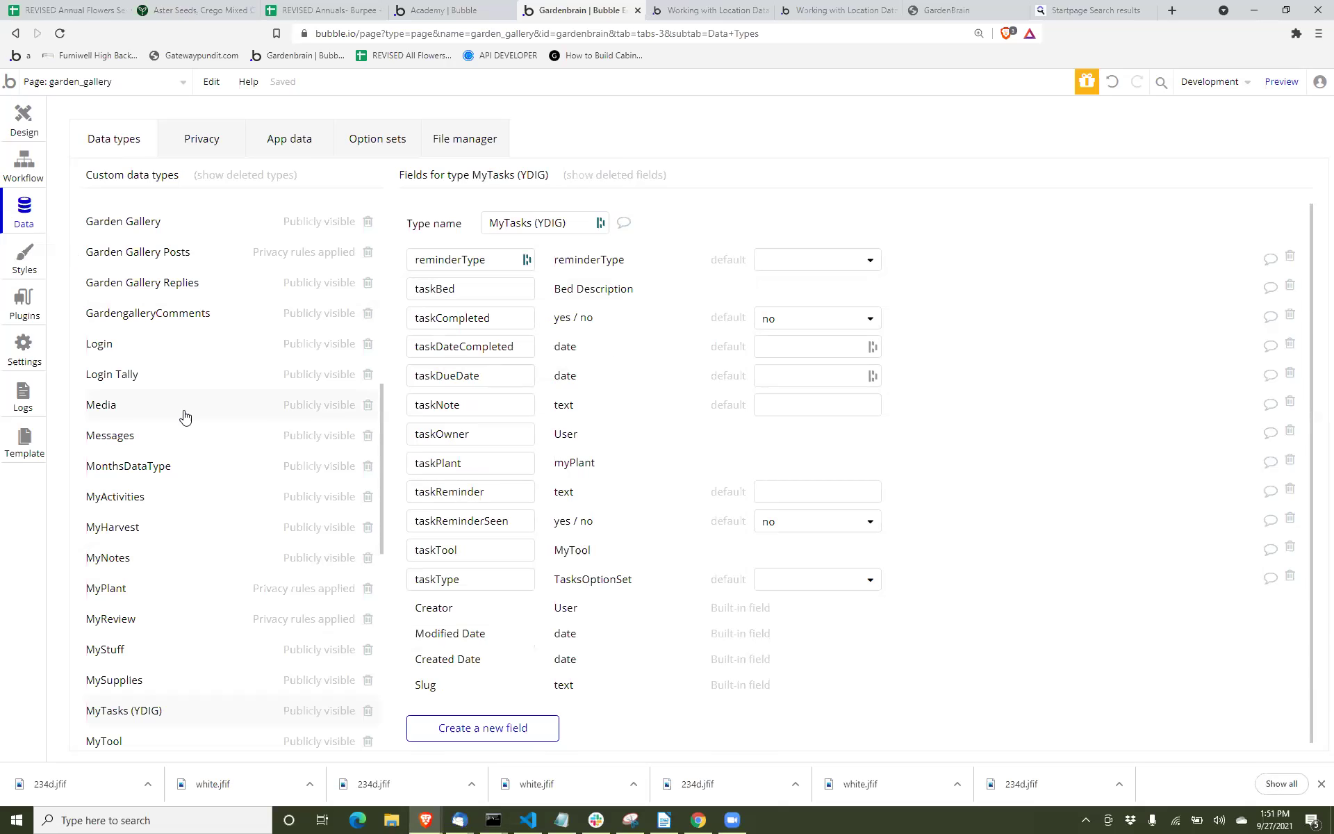
scroll(169, 457, up, 4)
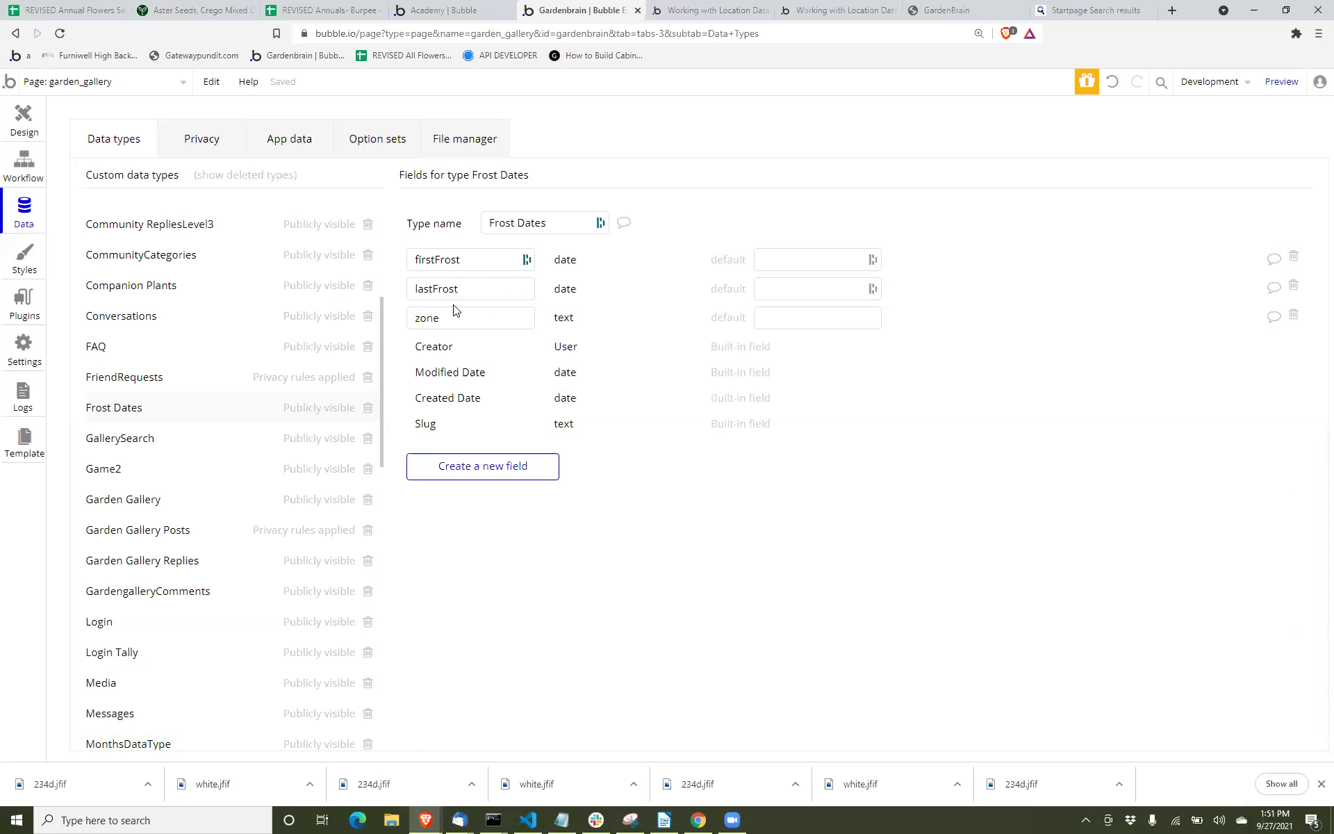
Cancel the accidental New reusable element dialog and choose Backend workflows from the Page list
click(39, 85)
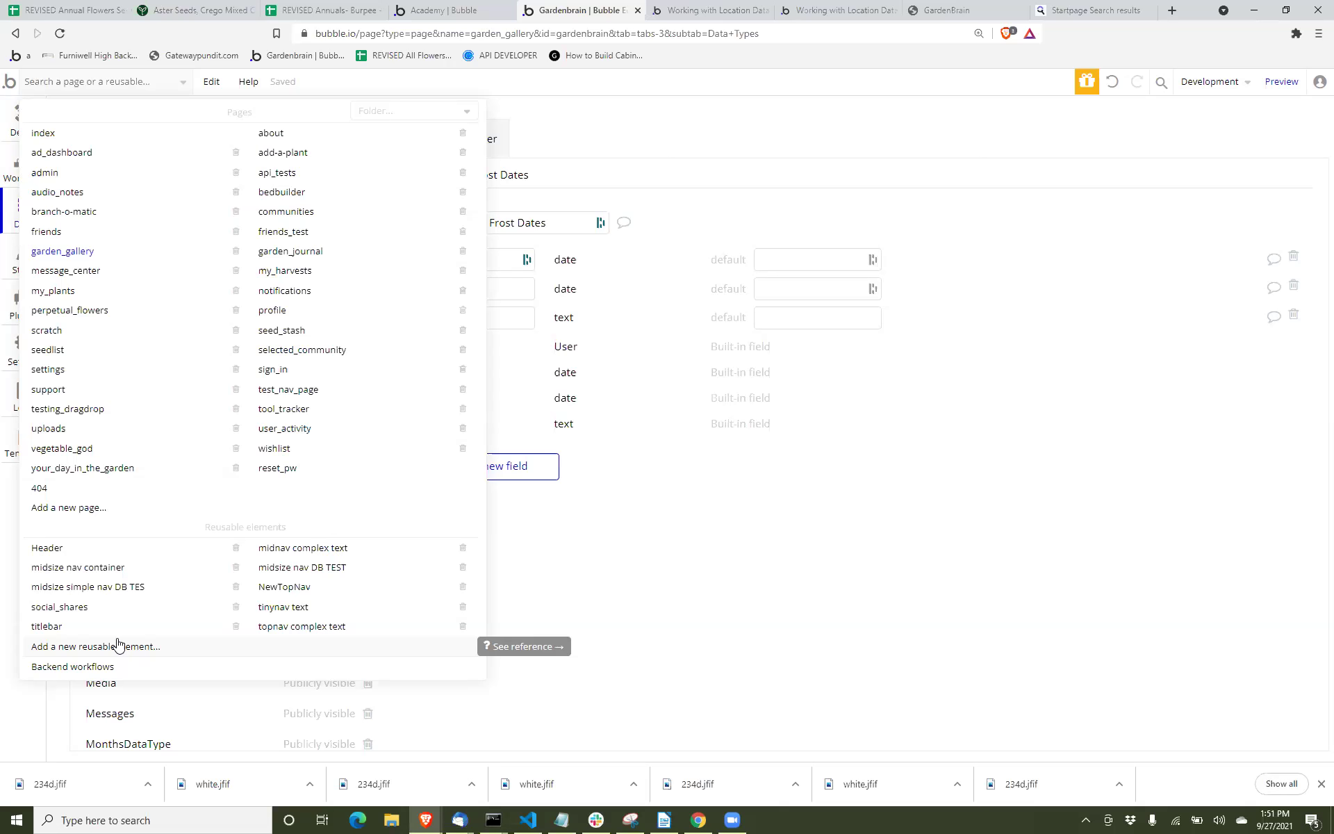
click(118, 644)
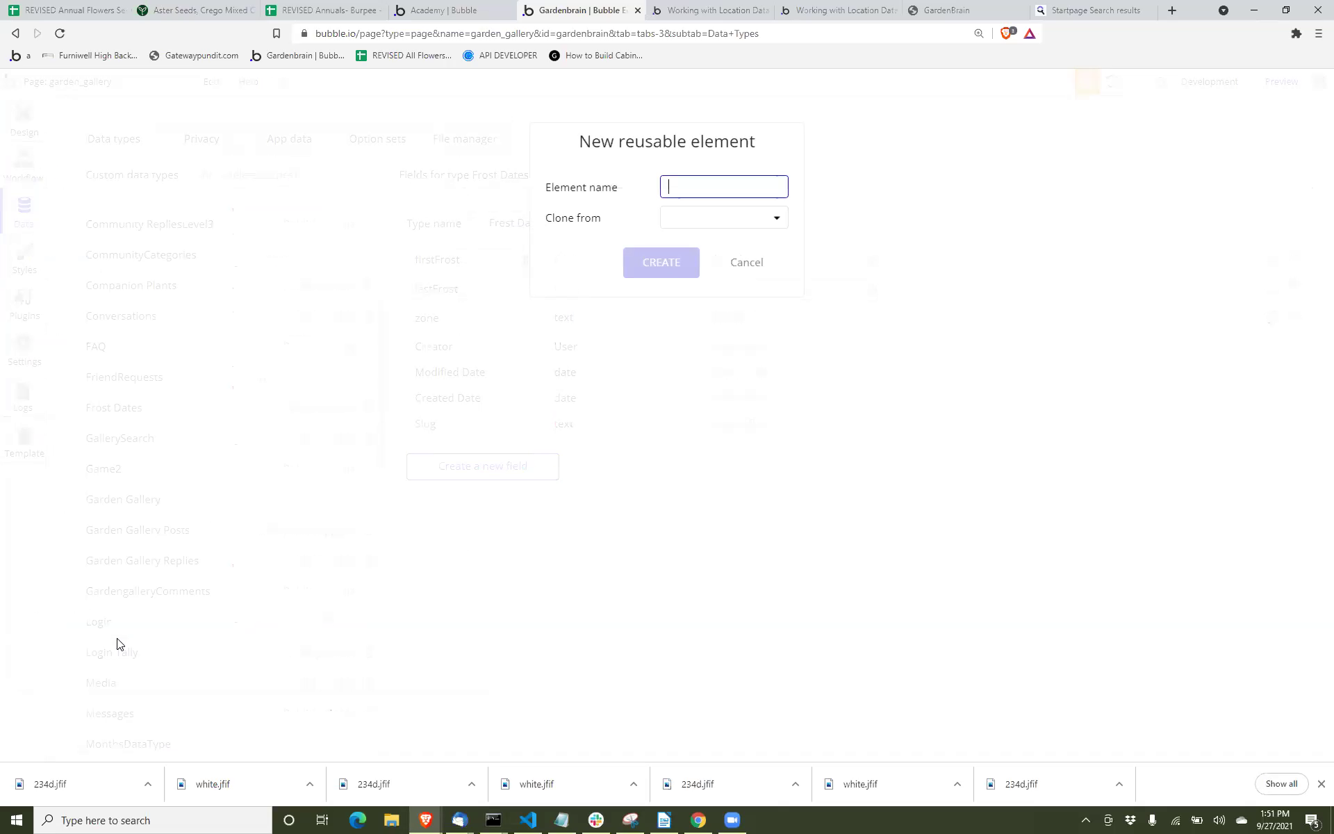
click(742, 263)
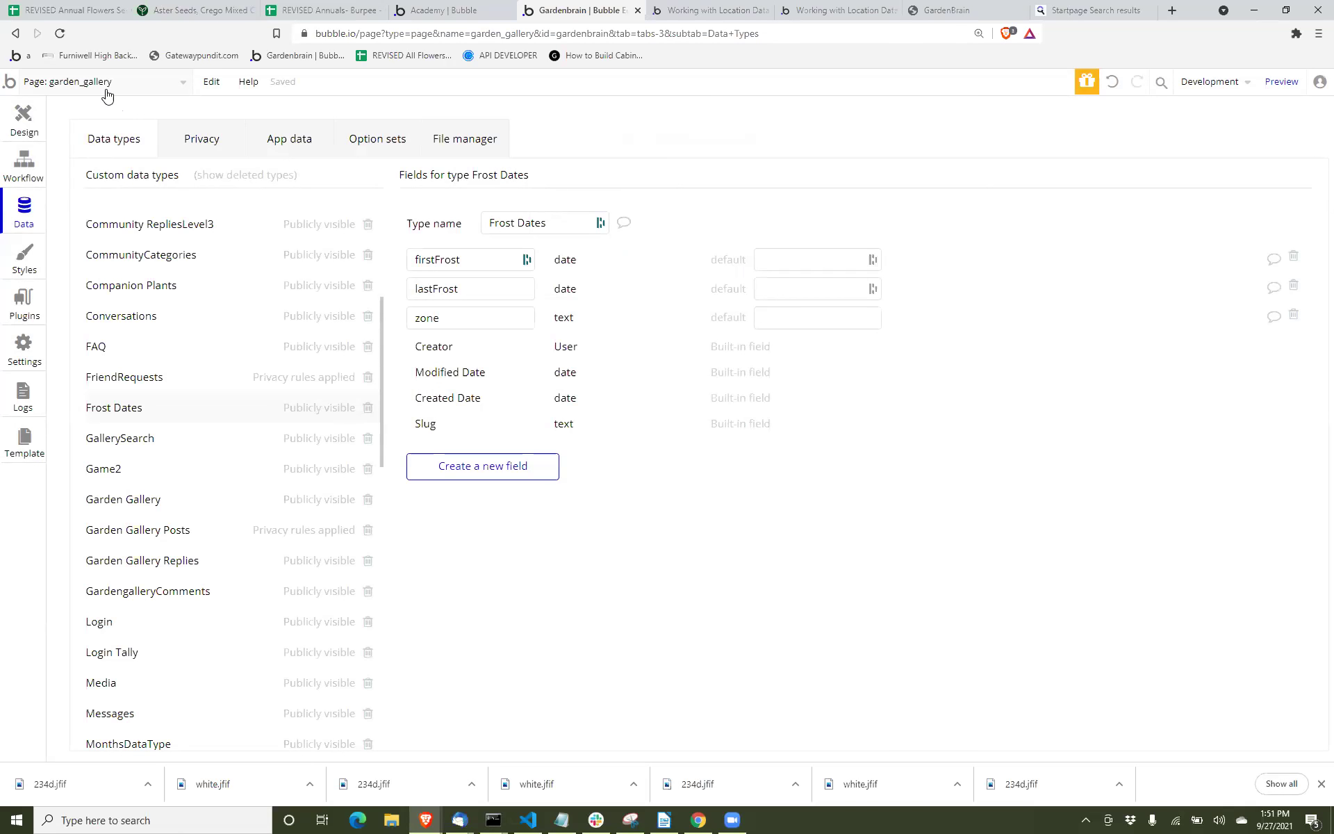
click(107, 95)
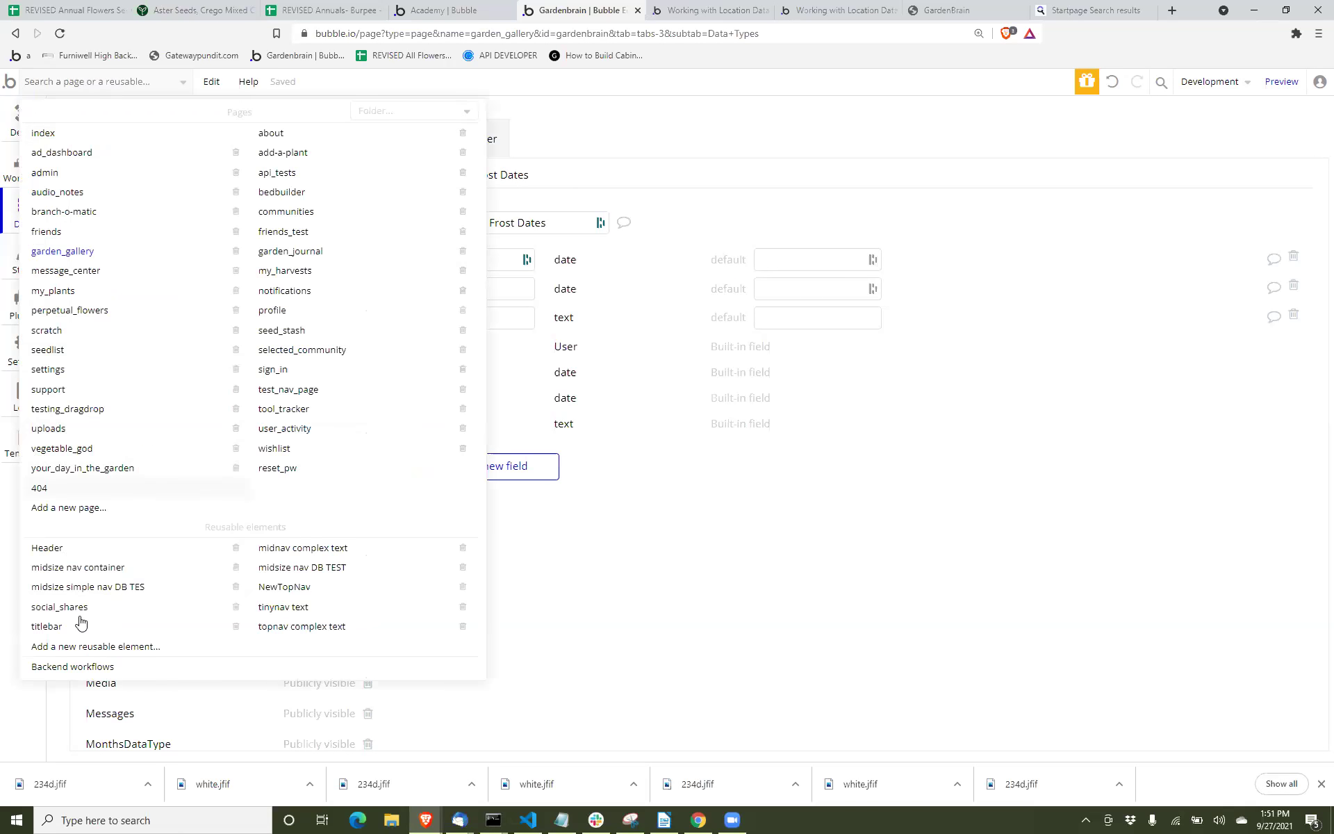
click(90, 666)
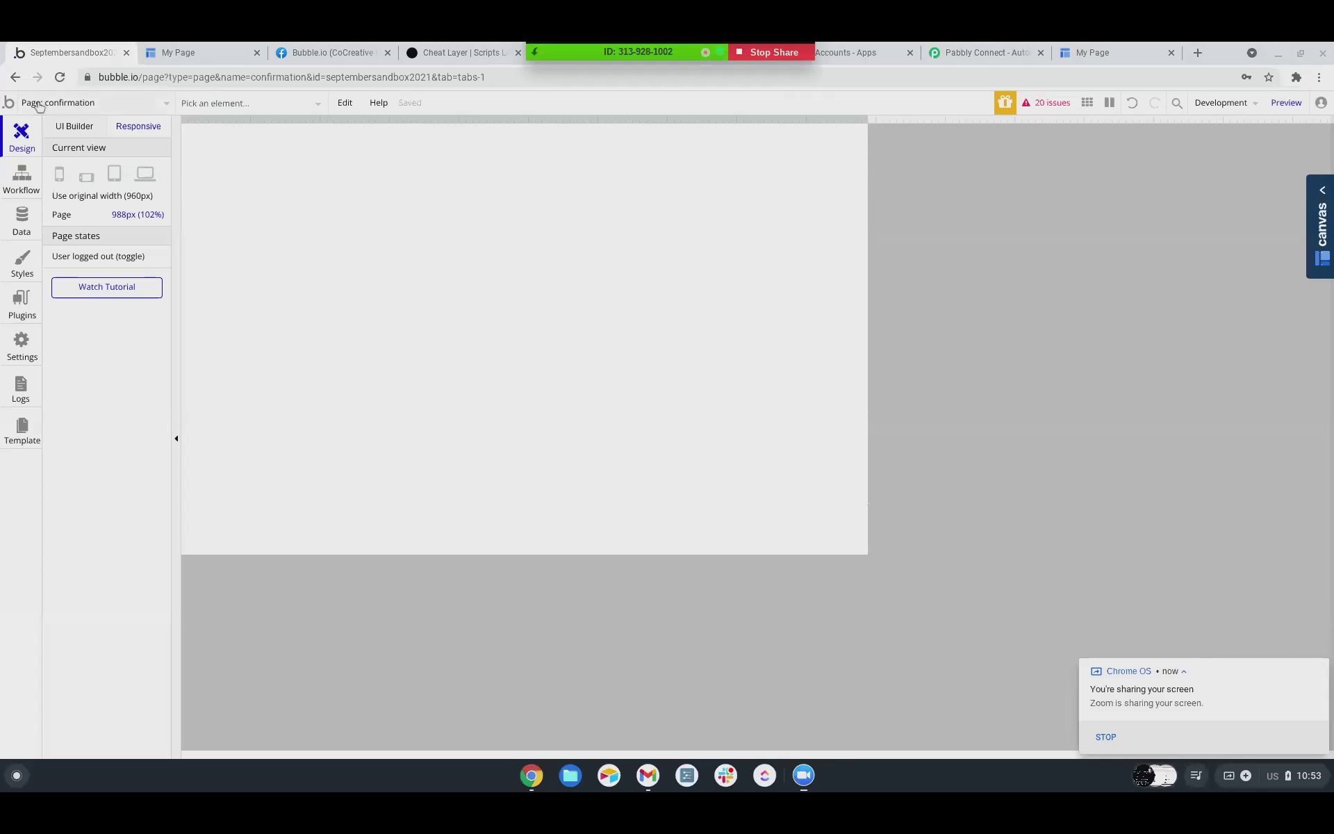
Open Gardenbrain from My apps and switch it to the Backend workflows page
click(8, 102)
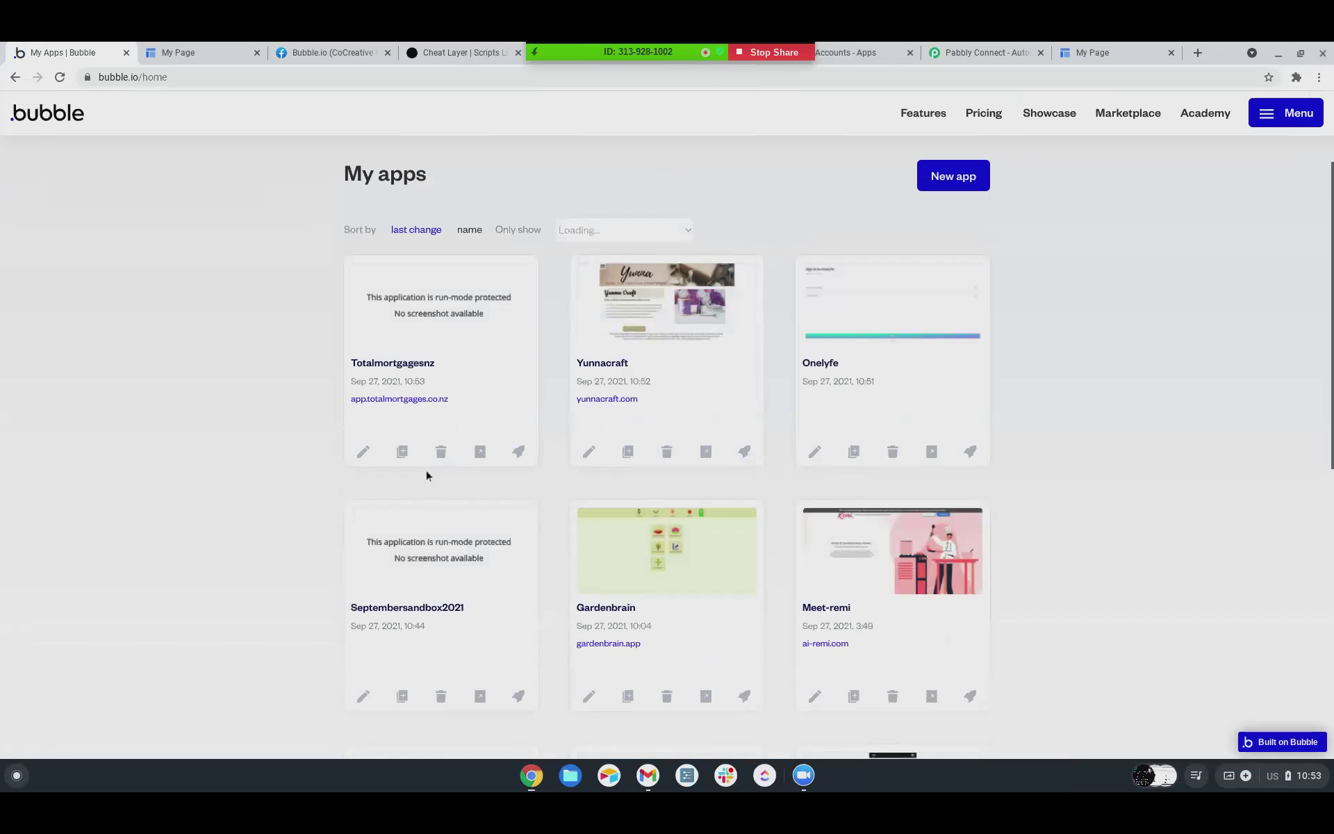
scroll(524, 583, down, 2)
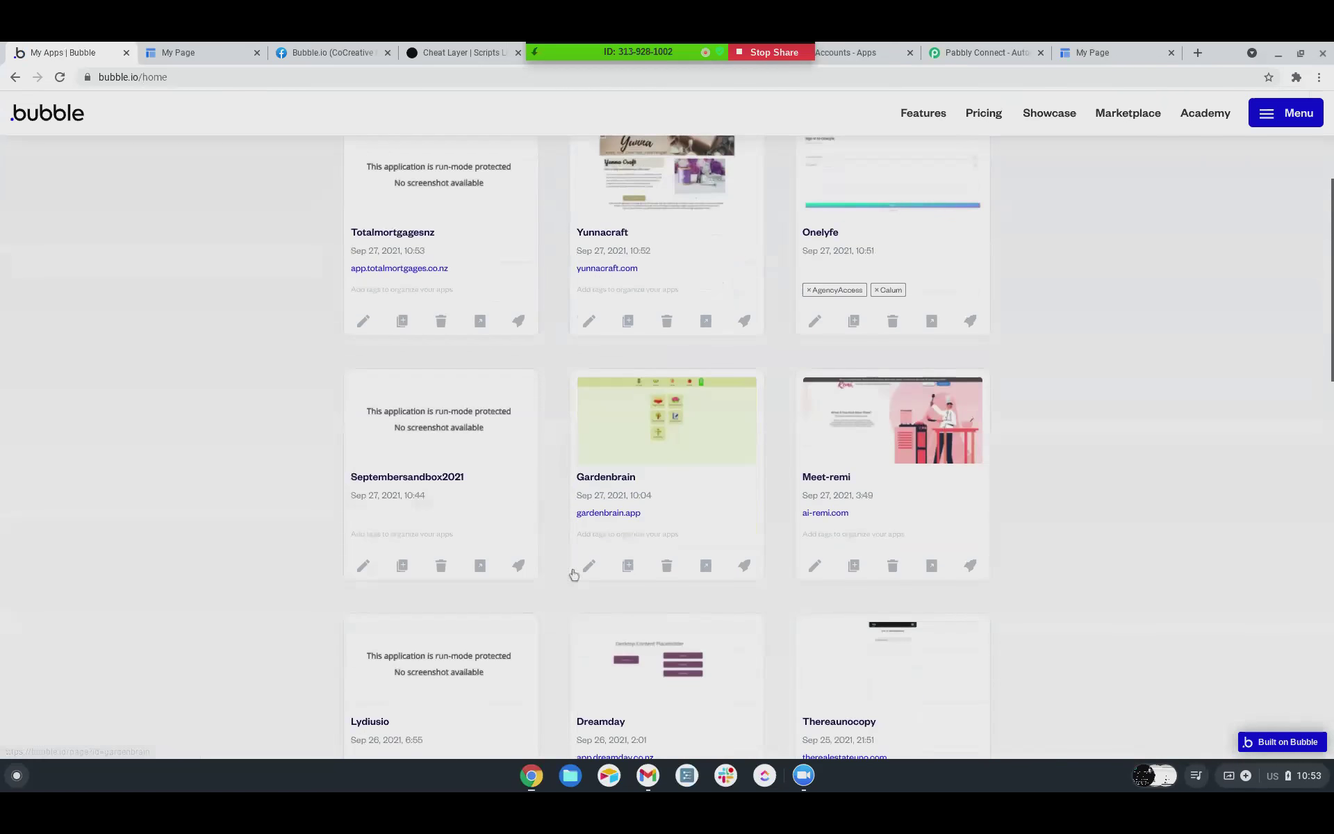
click(588, 566)
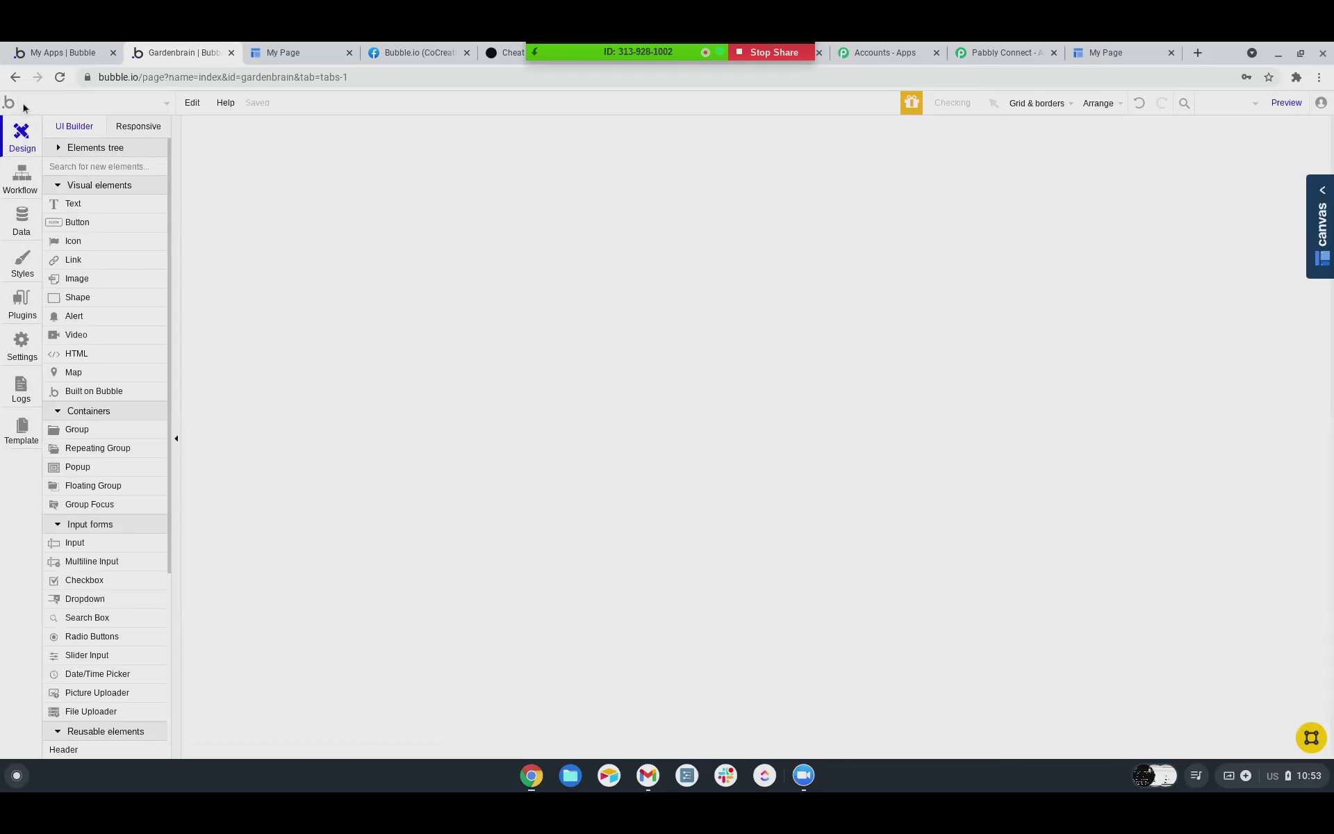
click(54, 105)
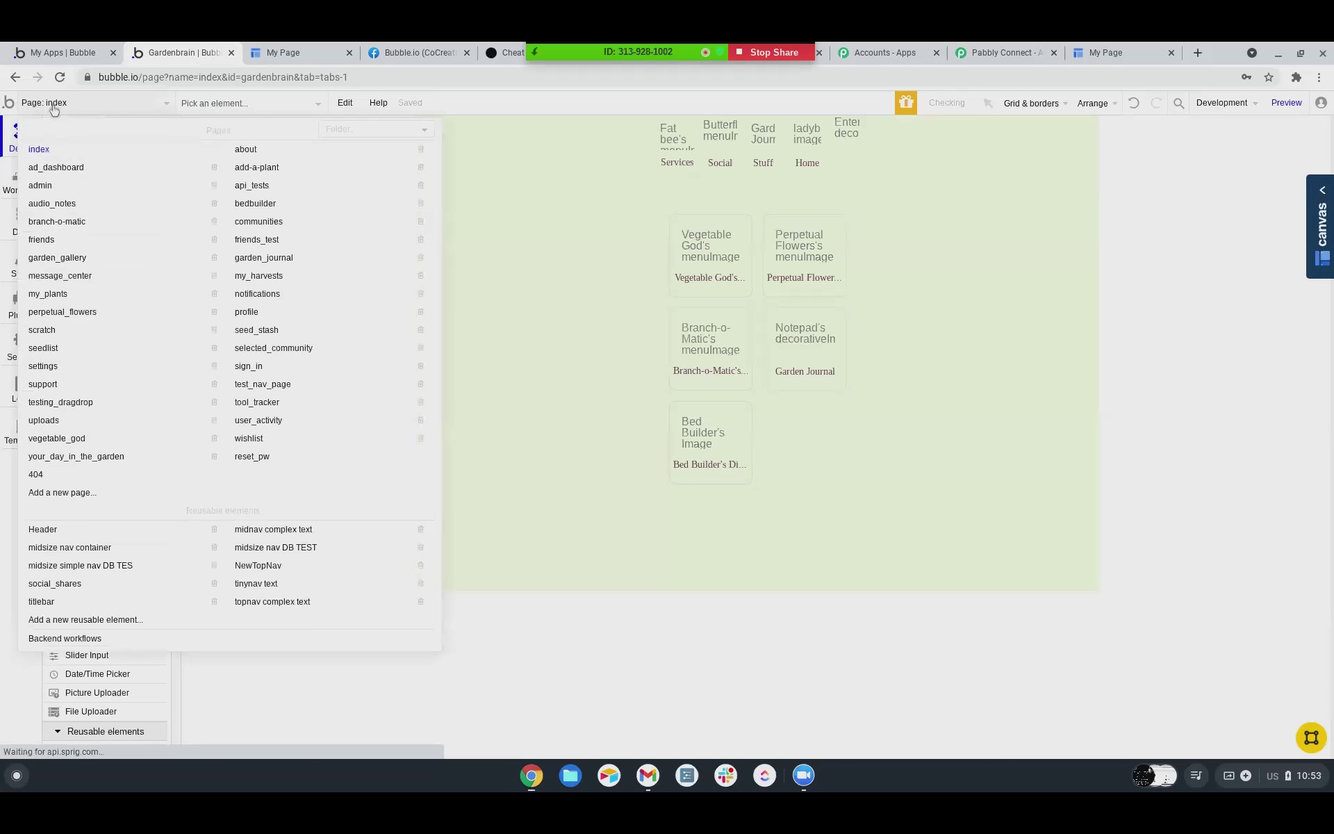
click(51, 643)
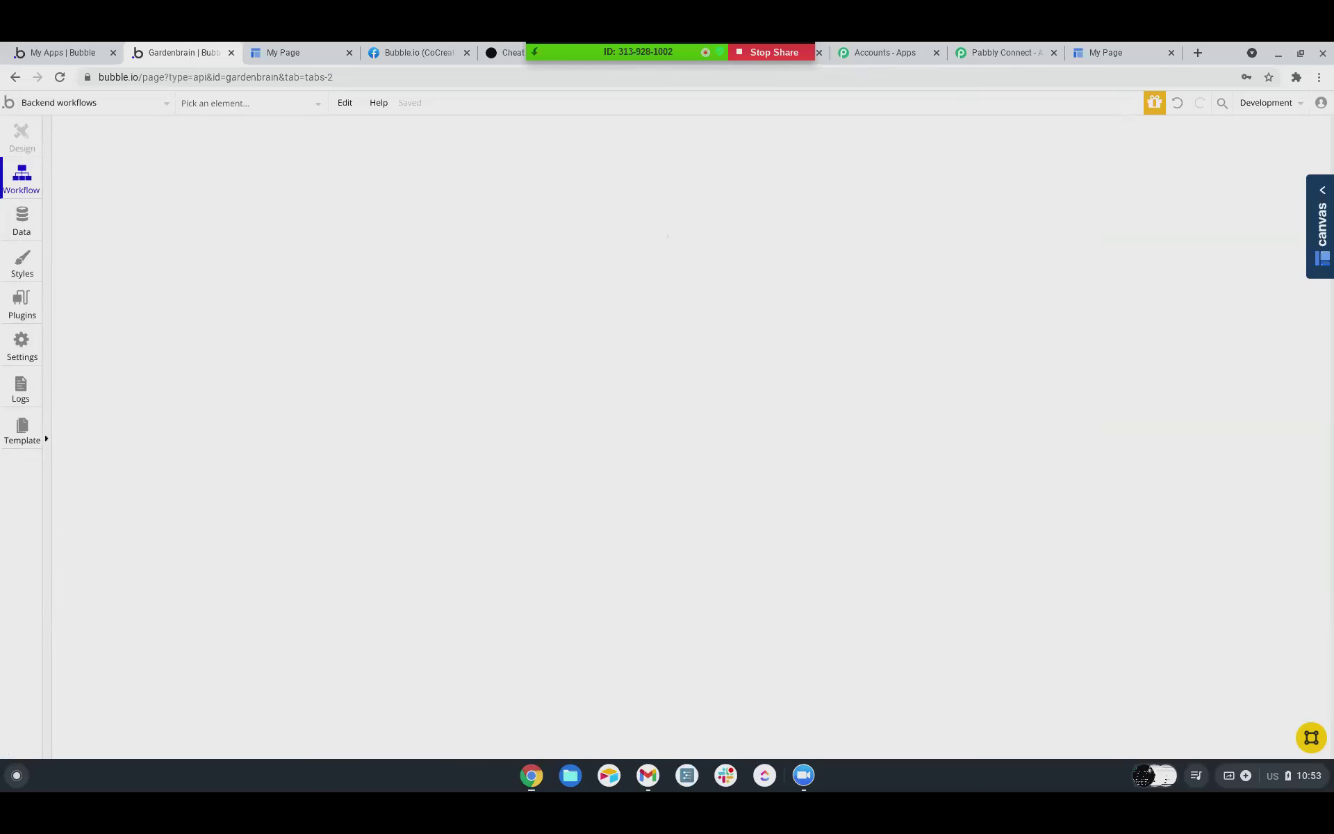
Add a General > New API workflow and name it before_last_frost
click(359, 296)
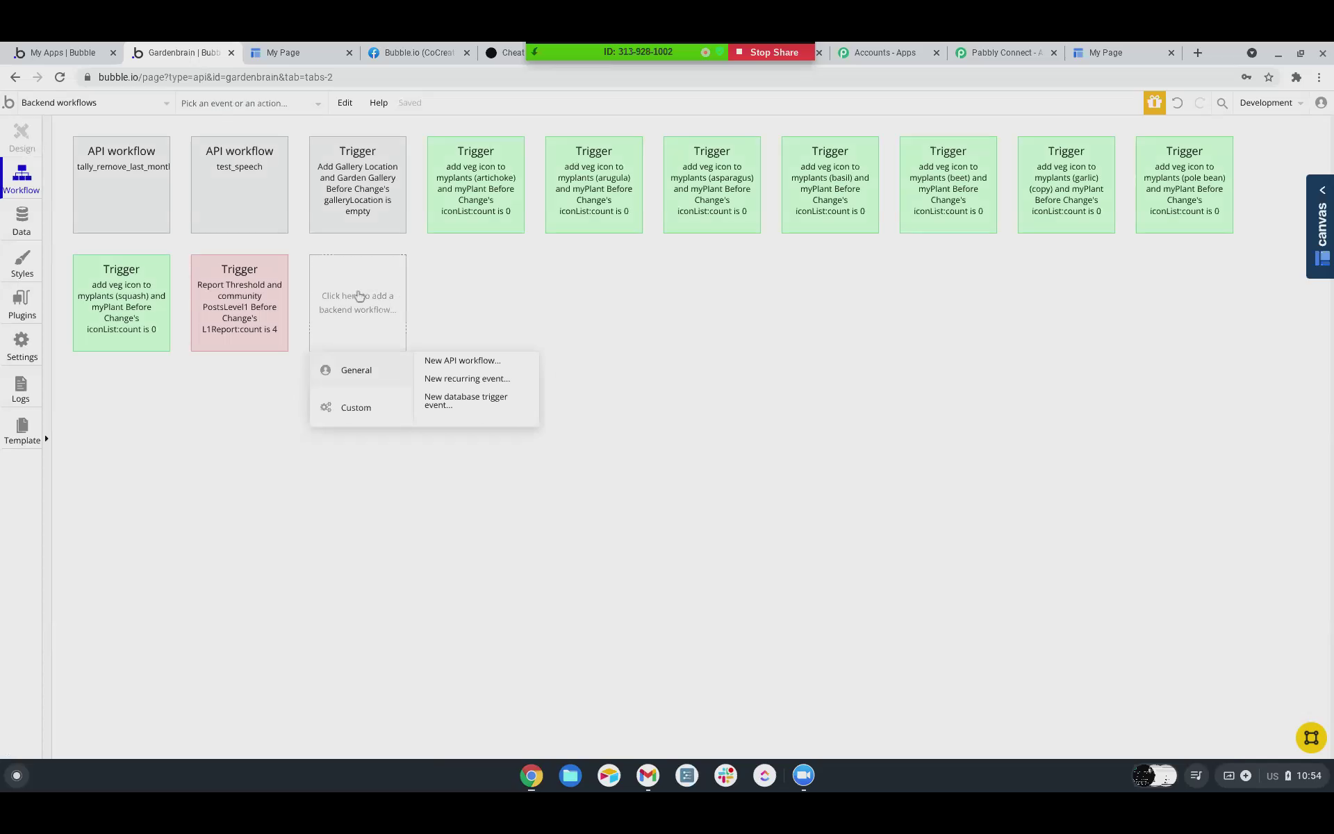
click(458, 366)
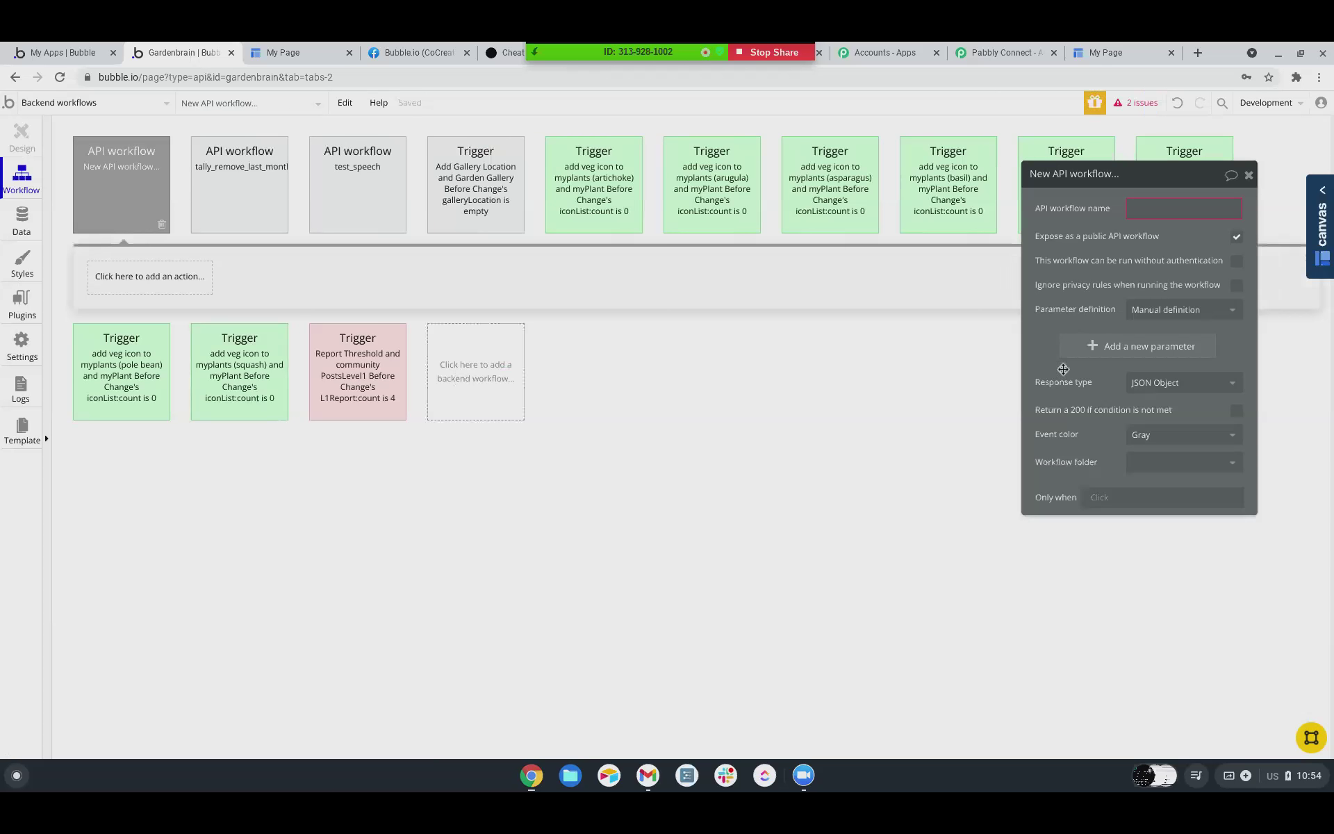
click(1173, 213)
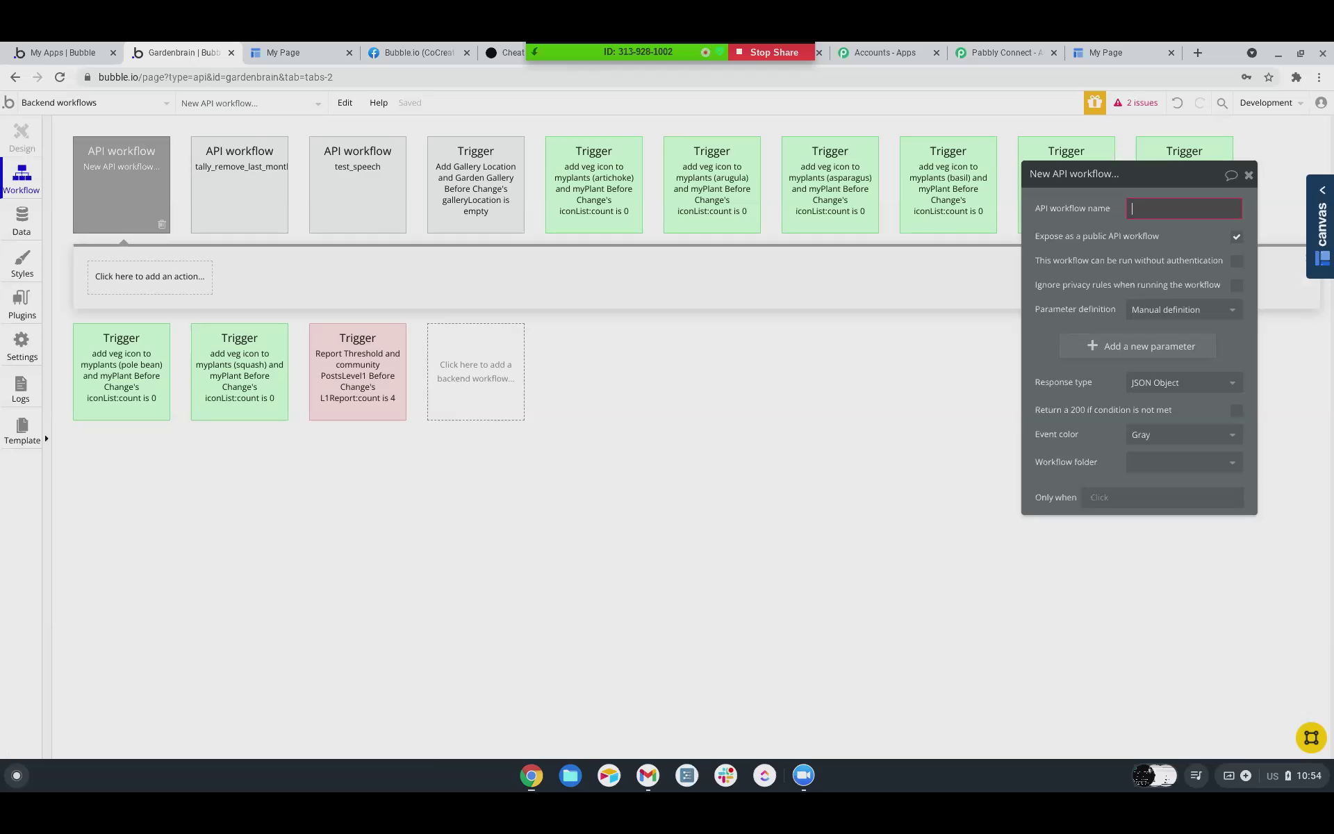
text(before)
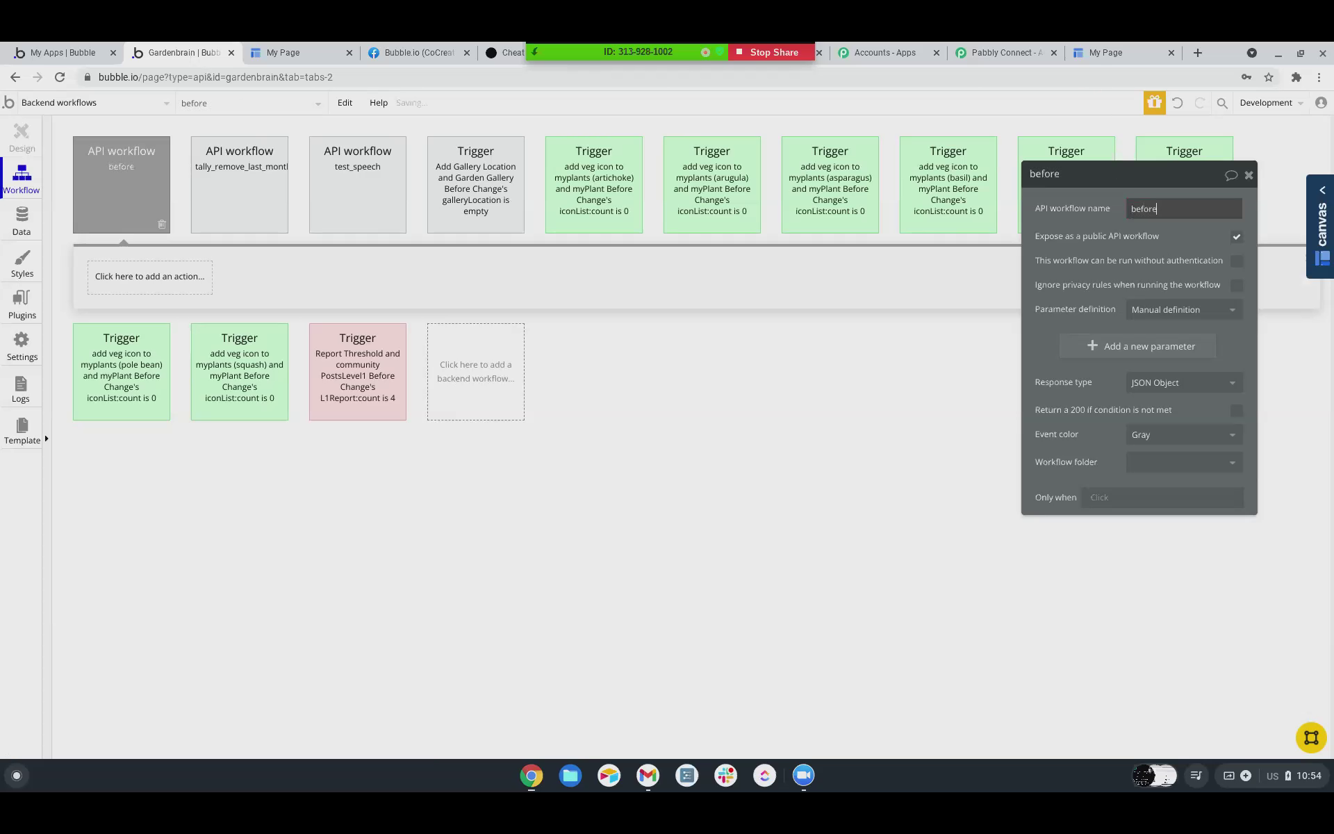
text(_last_frost)
Give before_last_frost a parameter with key zone and type Zone
click(1153, 348)
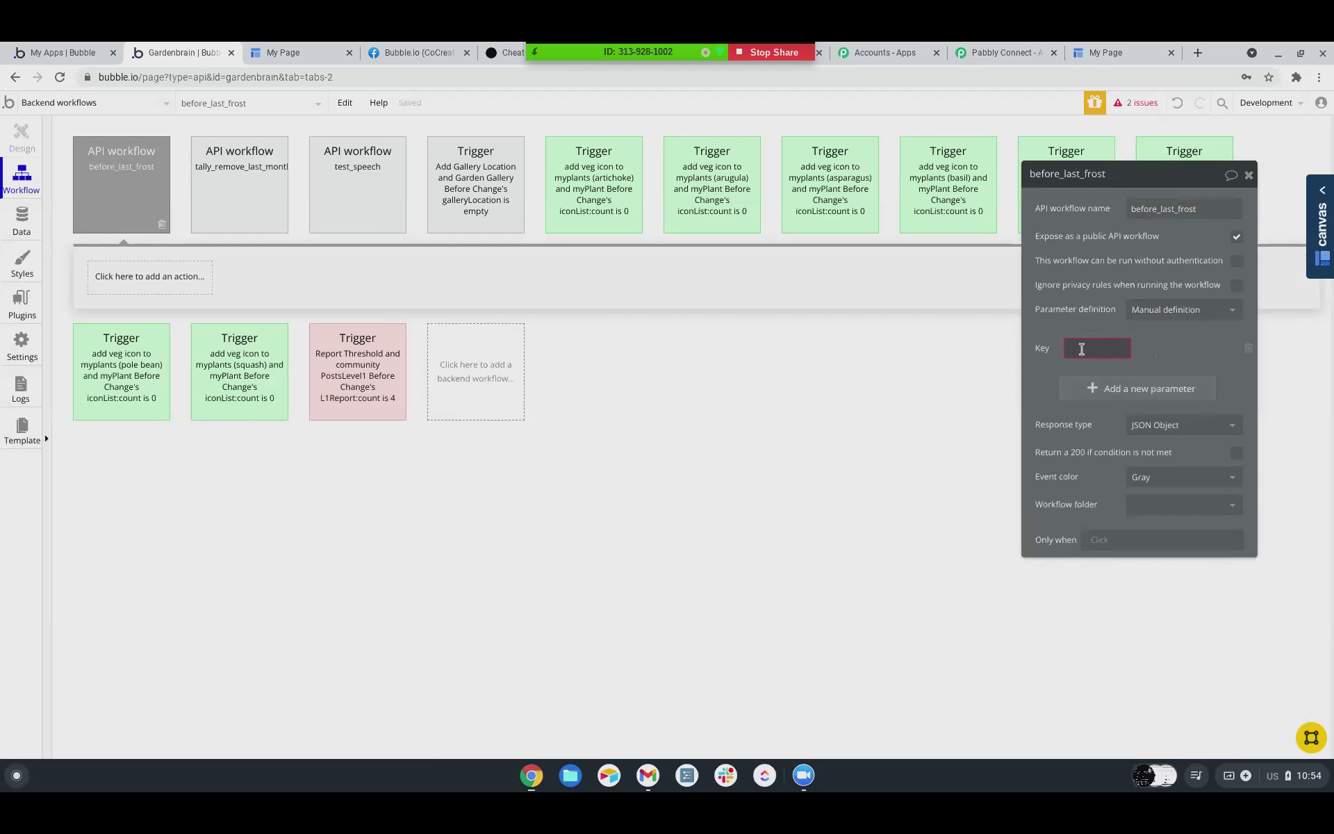
click(1082, 349)
text(zone)
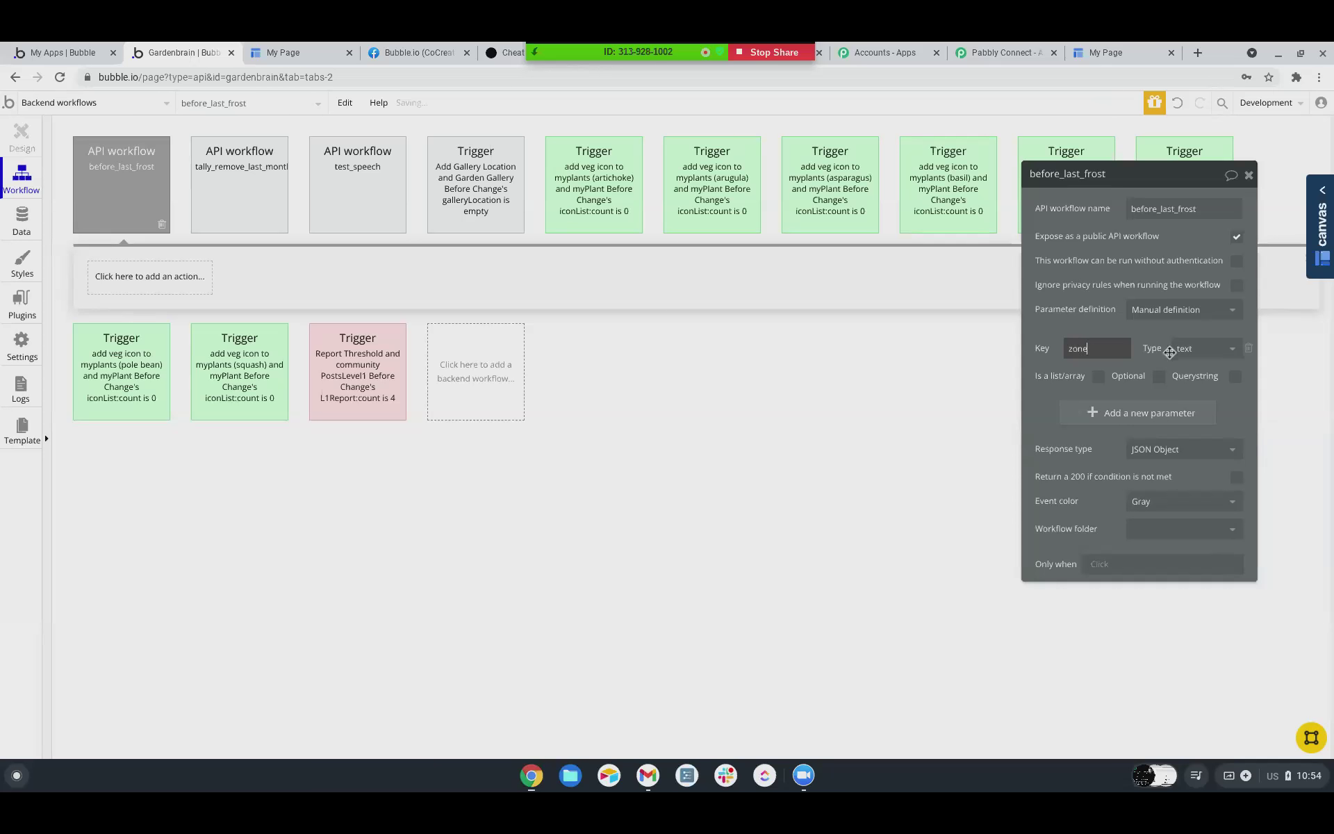
click(1186, 351)
scroll(1197, 505, down, 5)
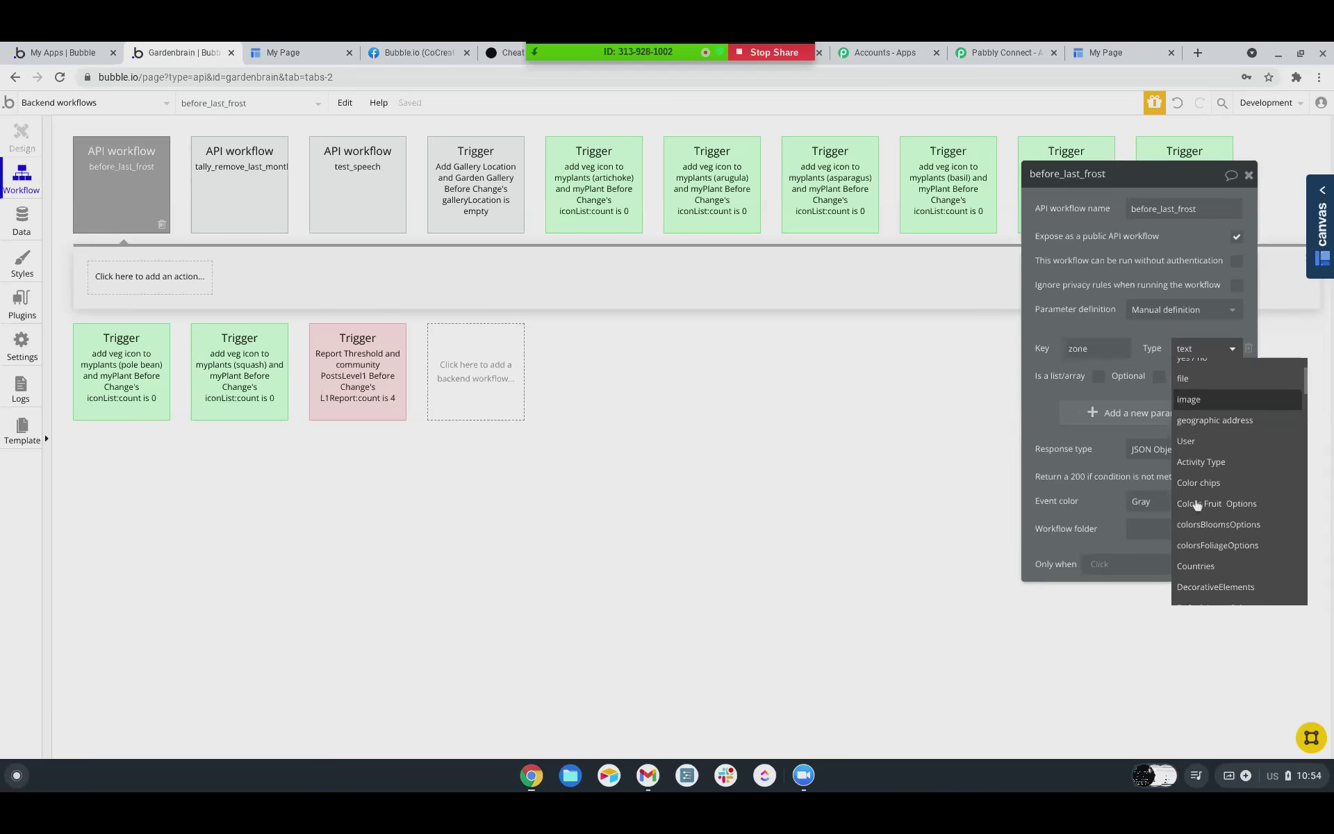
scroll(1196, 505, down, 5)
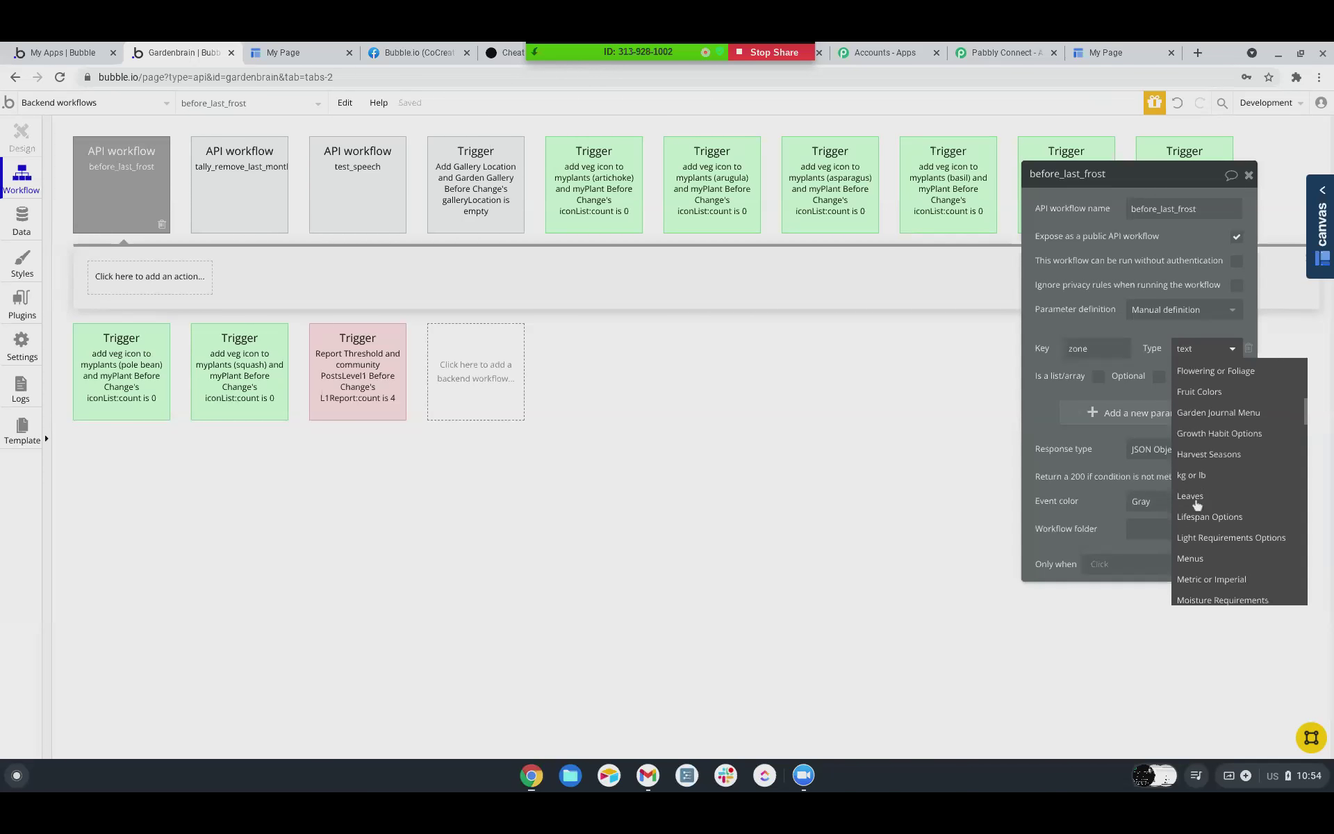
scroll(1197, 505, down, 5)
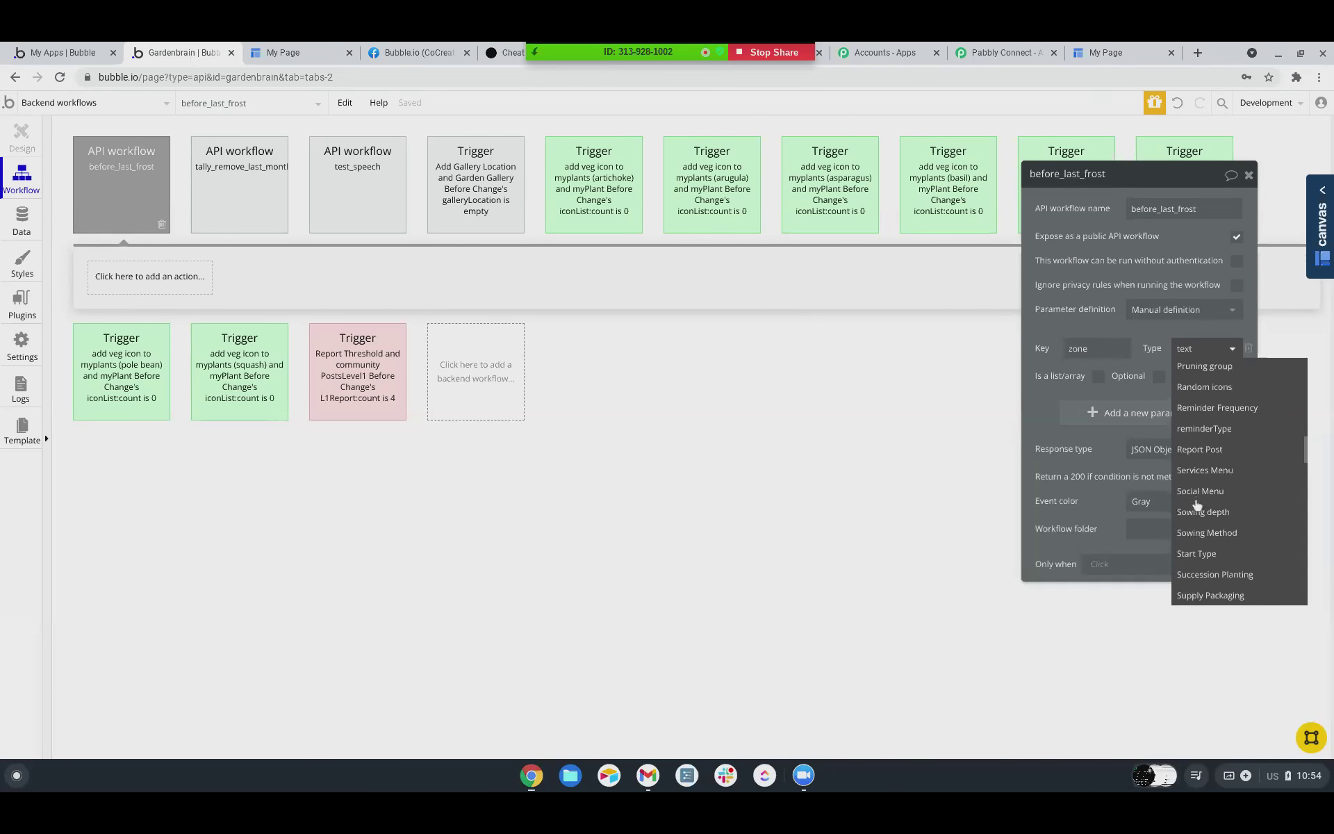
scroll(1196, 506, down, 5)
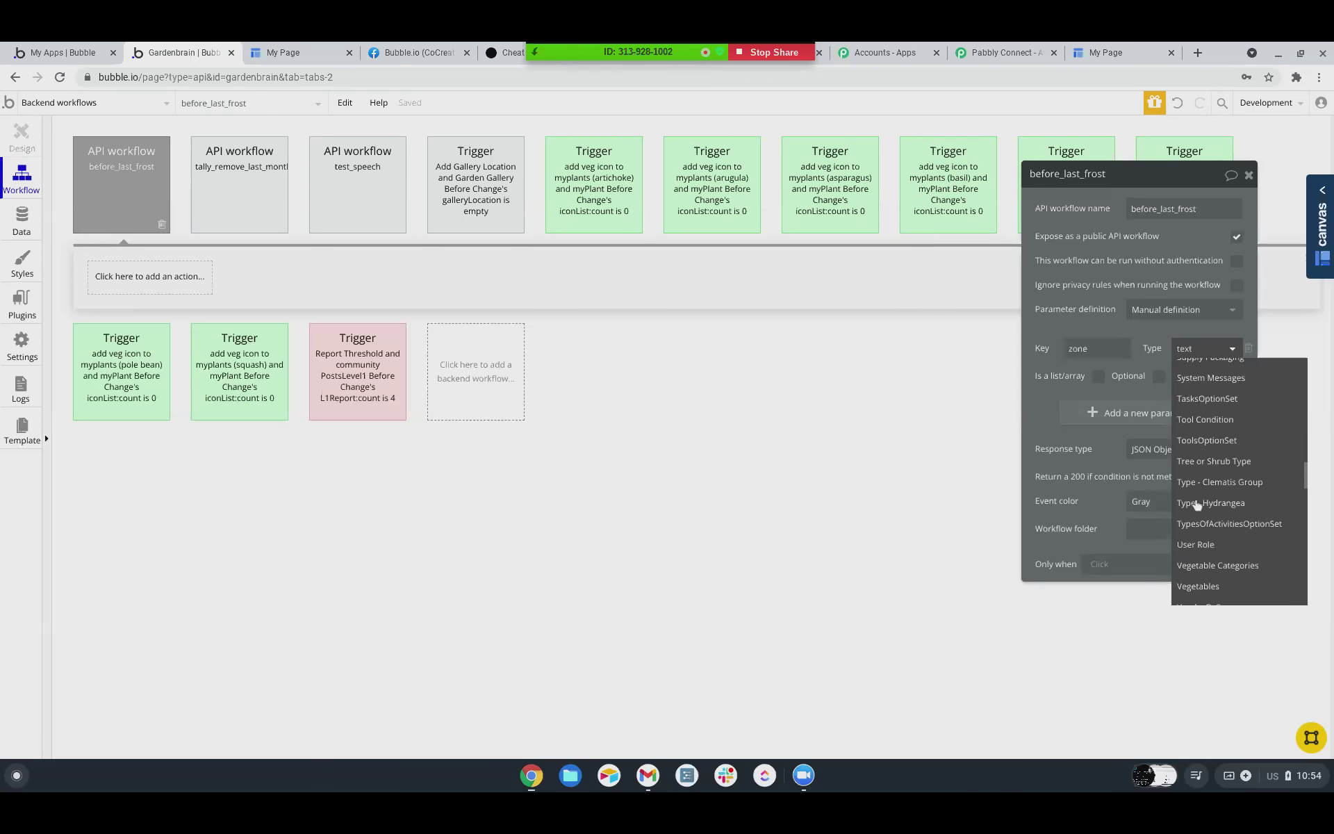
click(1191, 397)
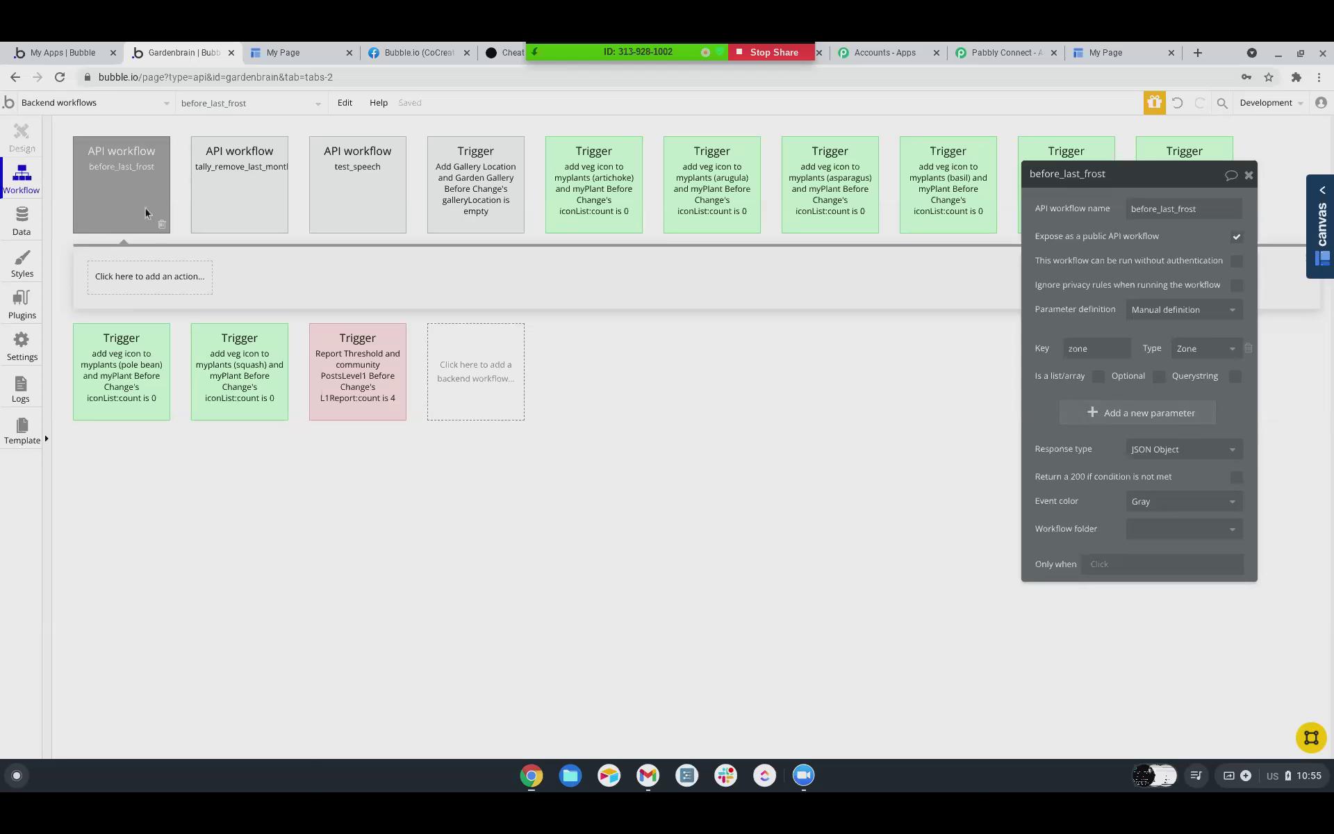
Try a Send email Step 1 in before_last_frost, delete it, and show the workflow settings
mouse_move(130, 402)
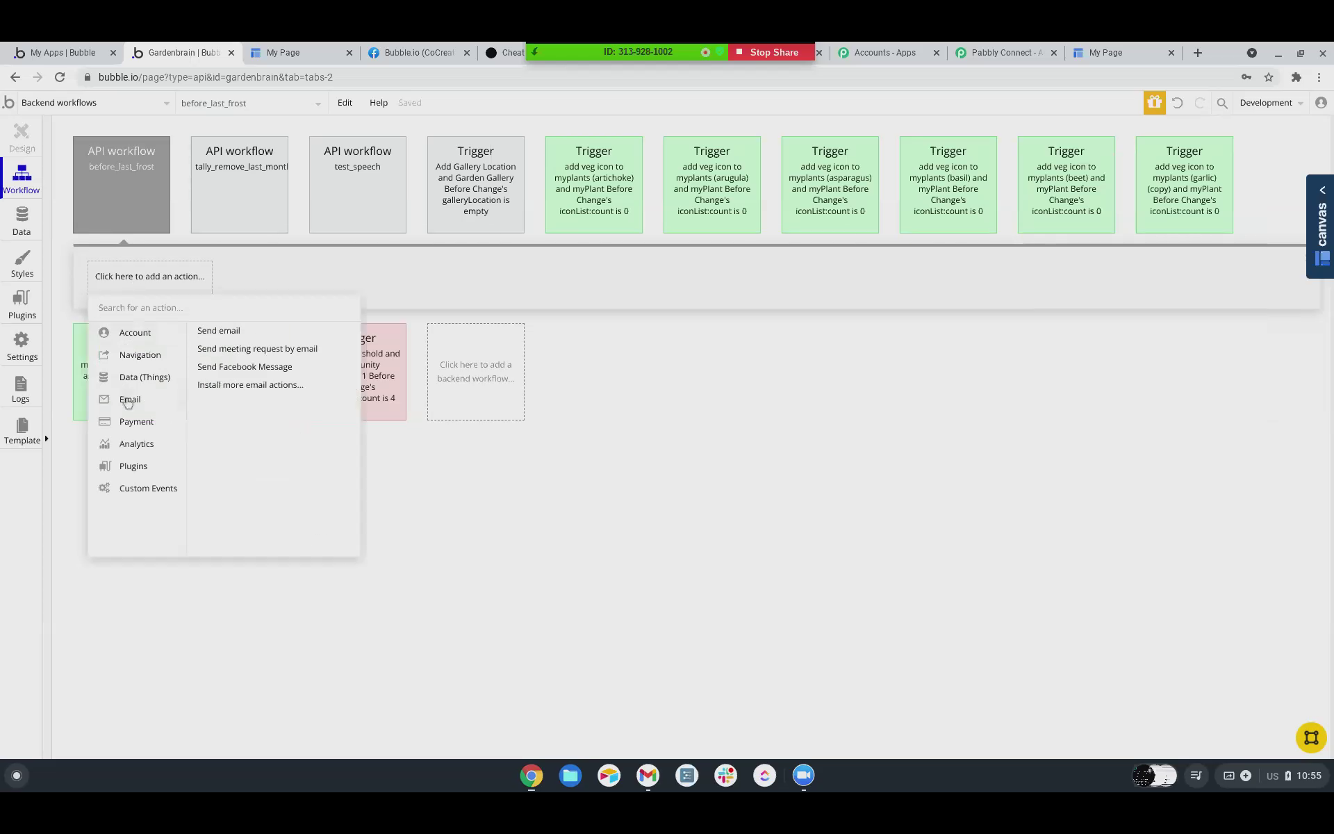
click(205, 330)
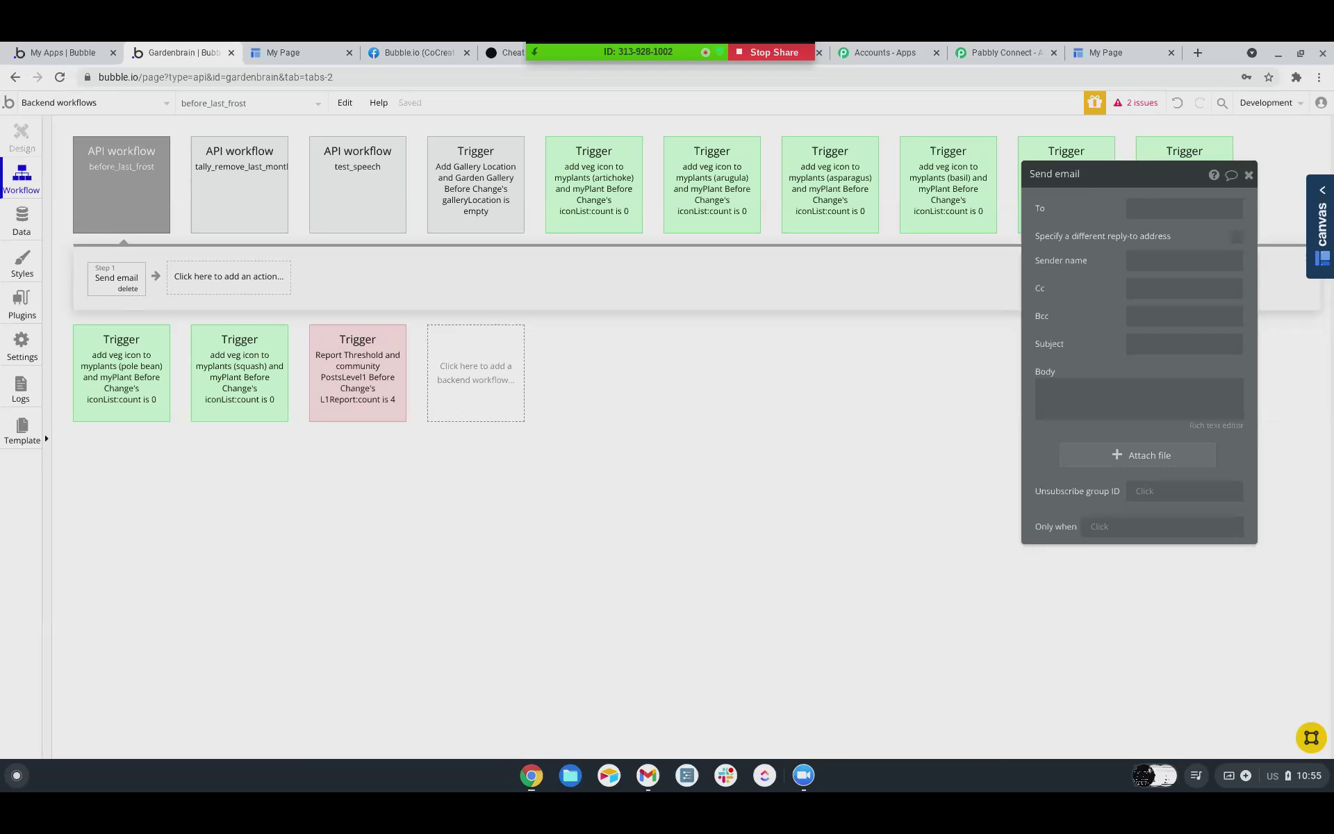
click(128, 289)
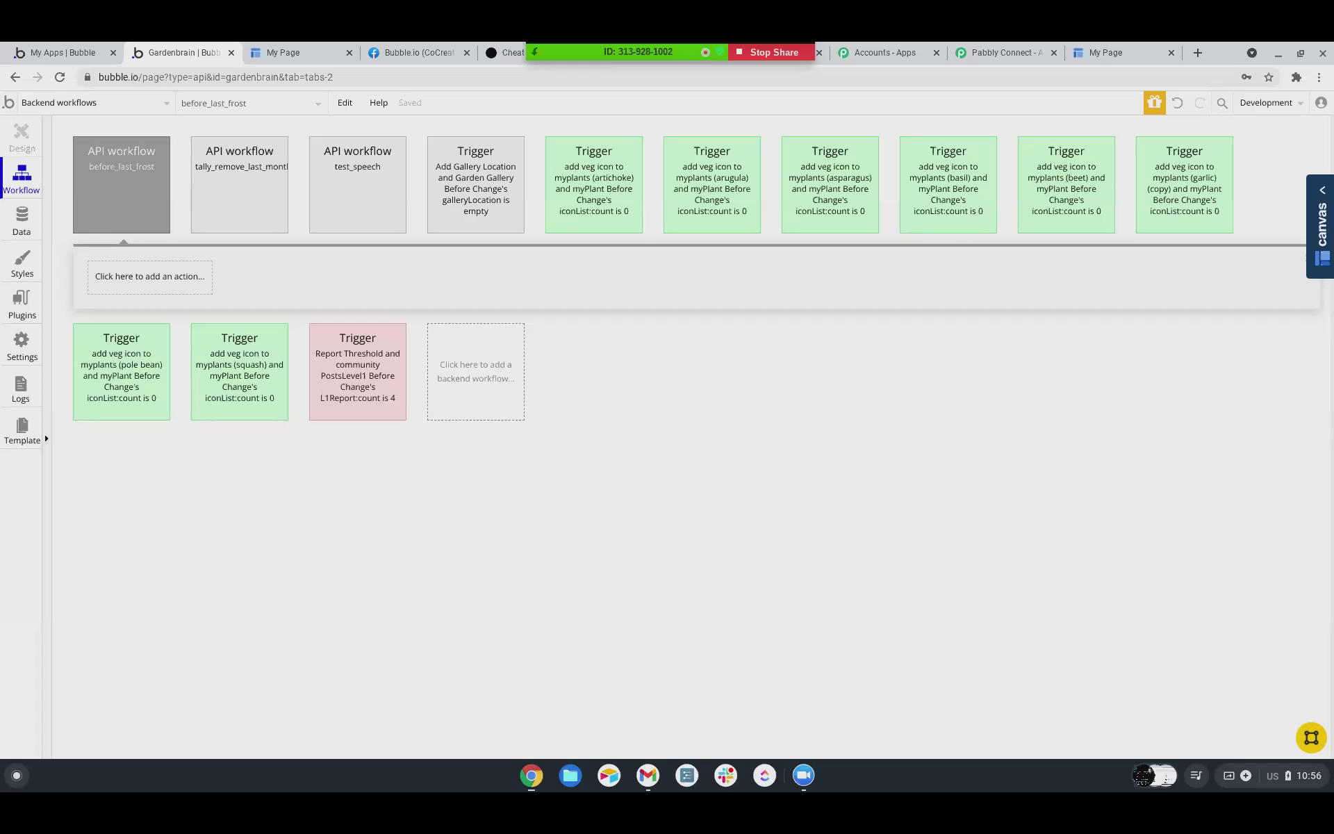
click(124, 193)
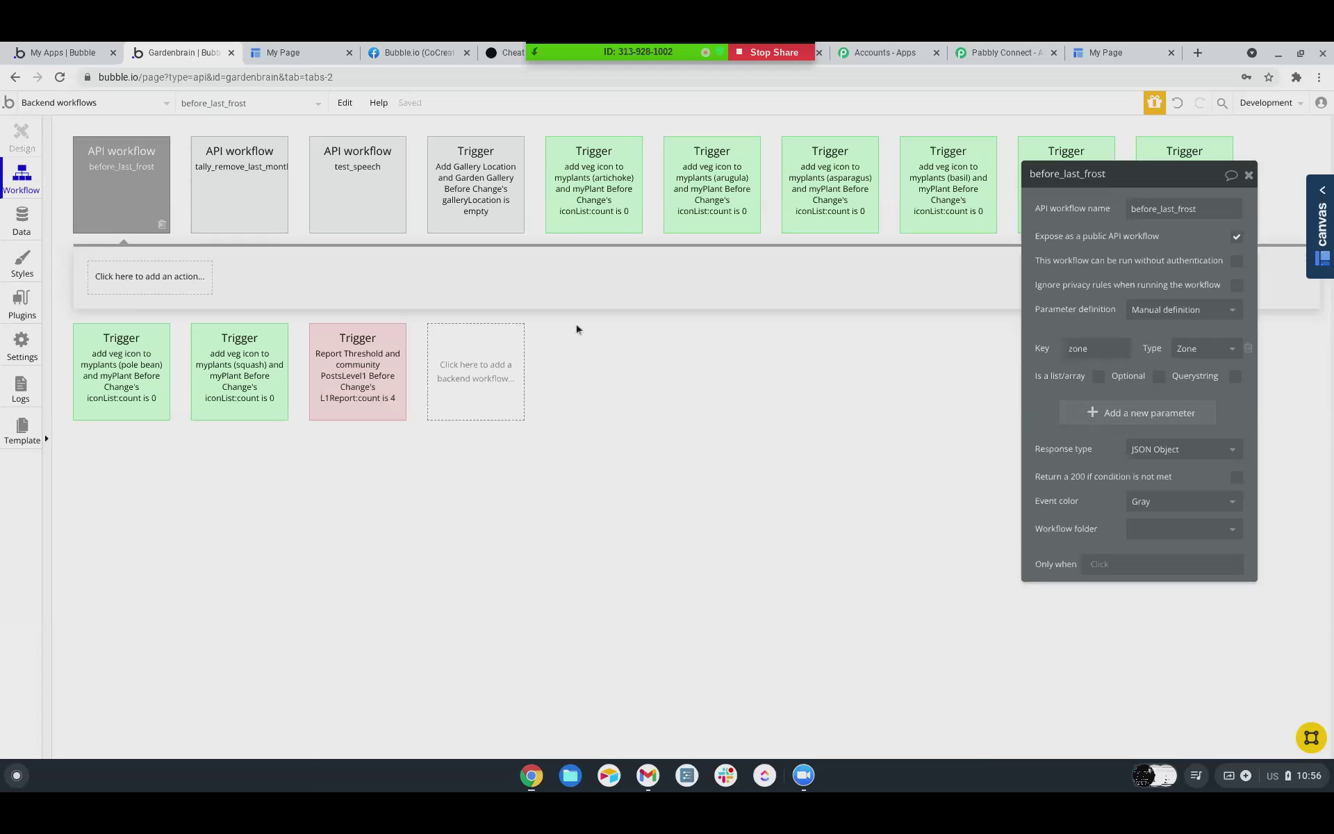
Add a Make changes to thing action as Step 1, leaving the thing to change unset
click(170, 282)
mouse_move(129, 382)
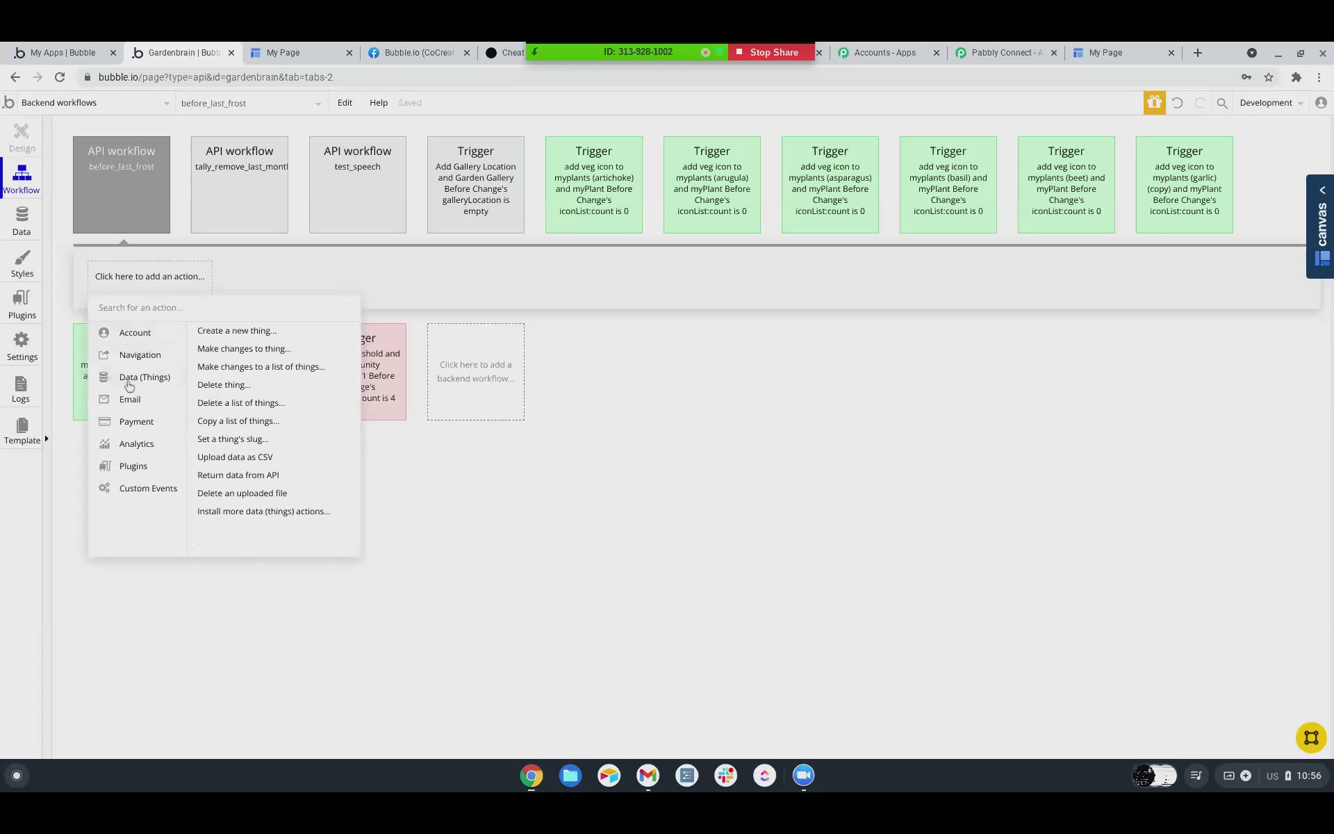
click(244, 348)
click(1183, 207)
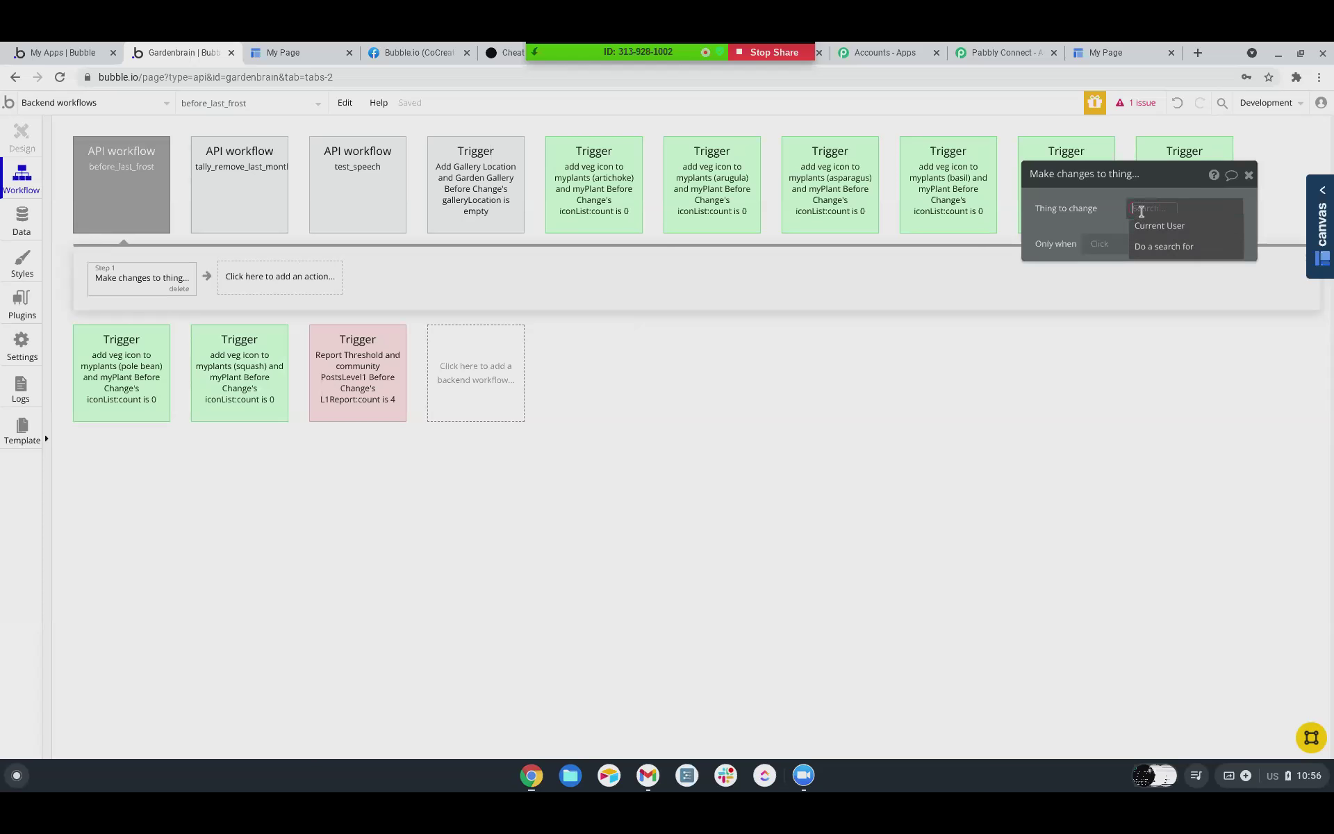
click(1091, 212)
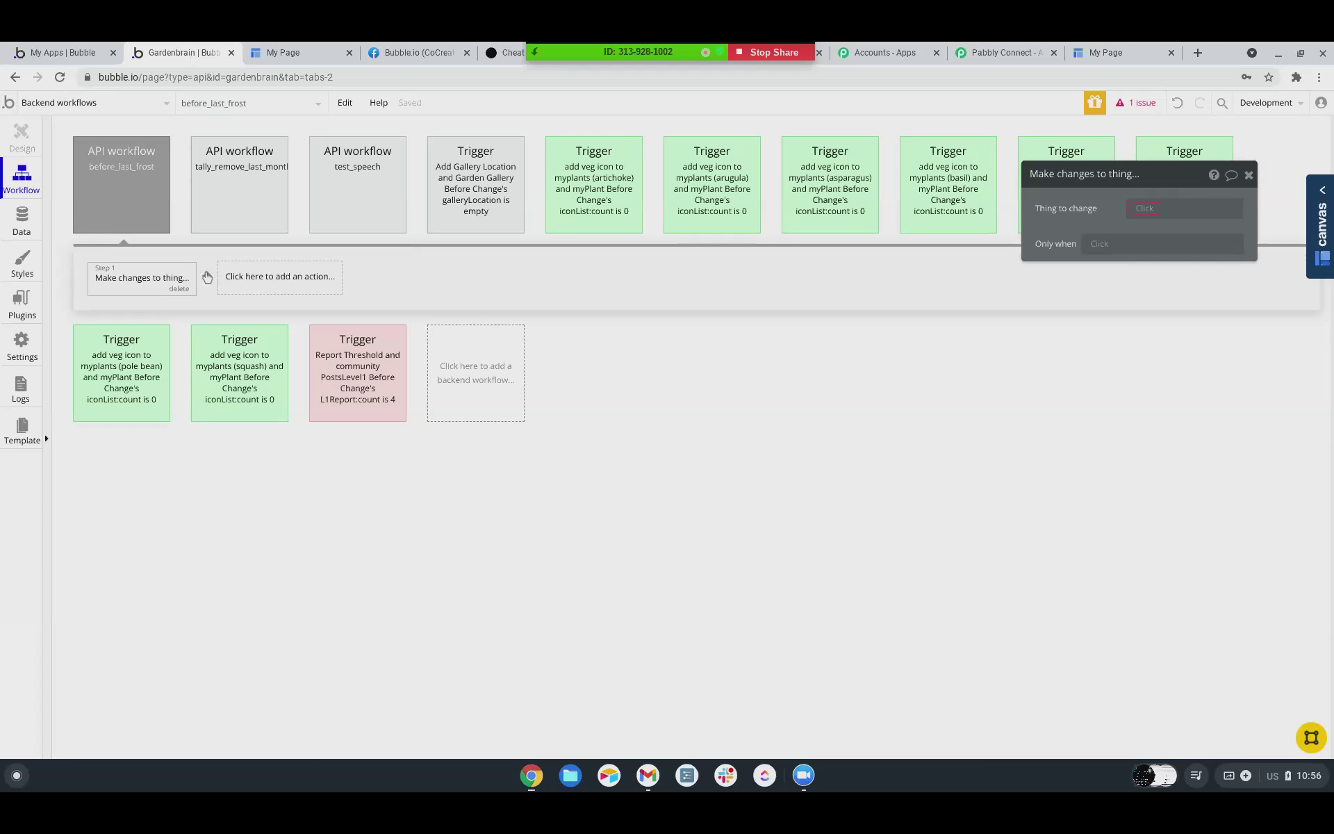
Review the step's thing-to-change options, then check the zone parameter's available types
click(103, 191)
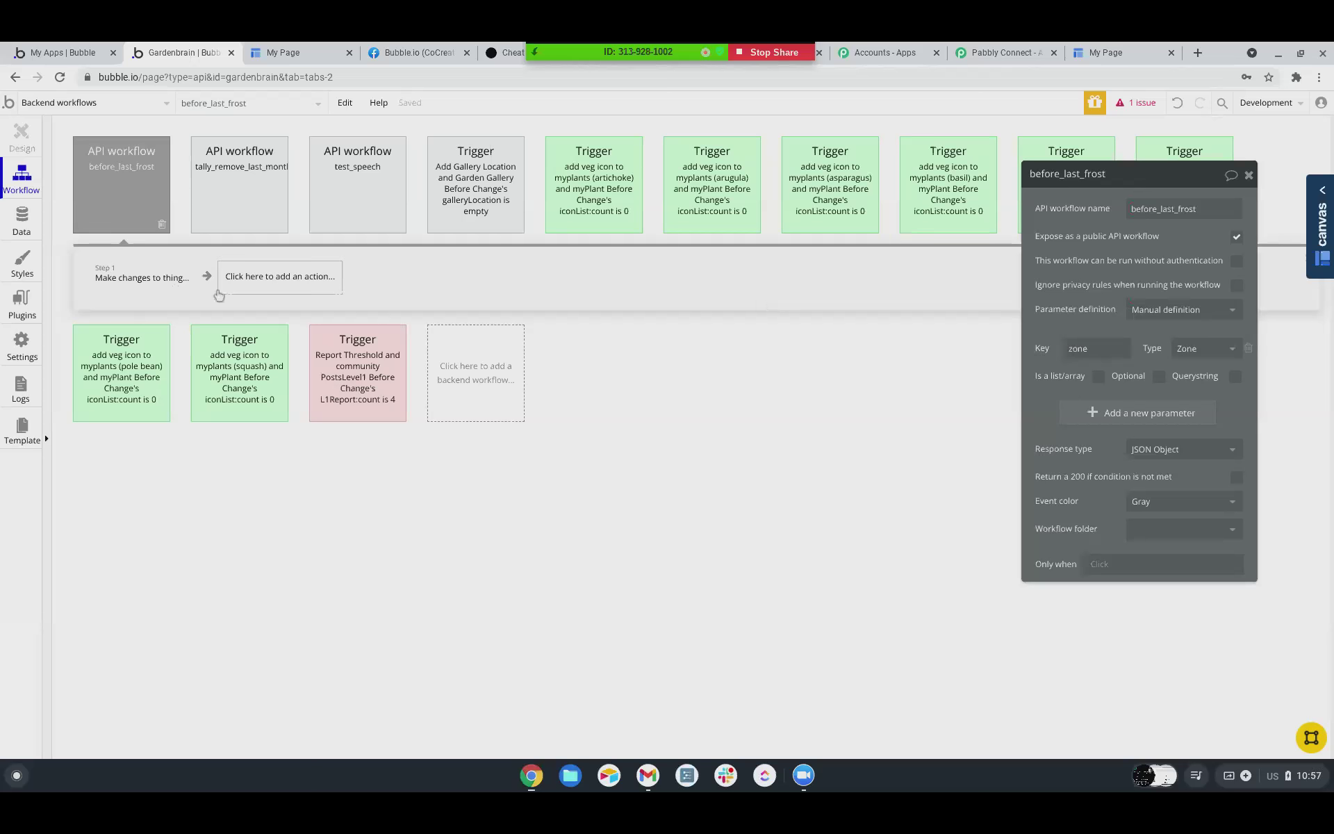
click(138, 278)
click(1153, 209)
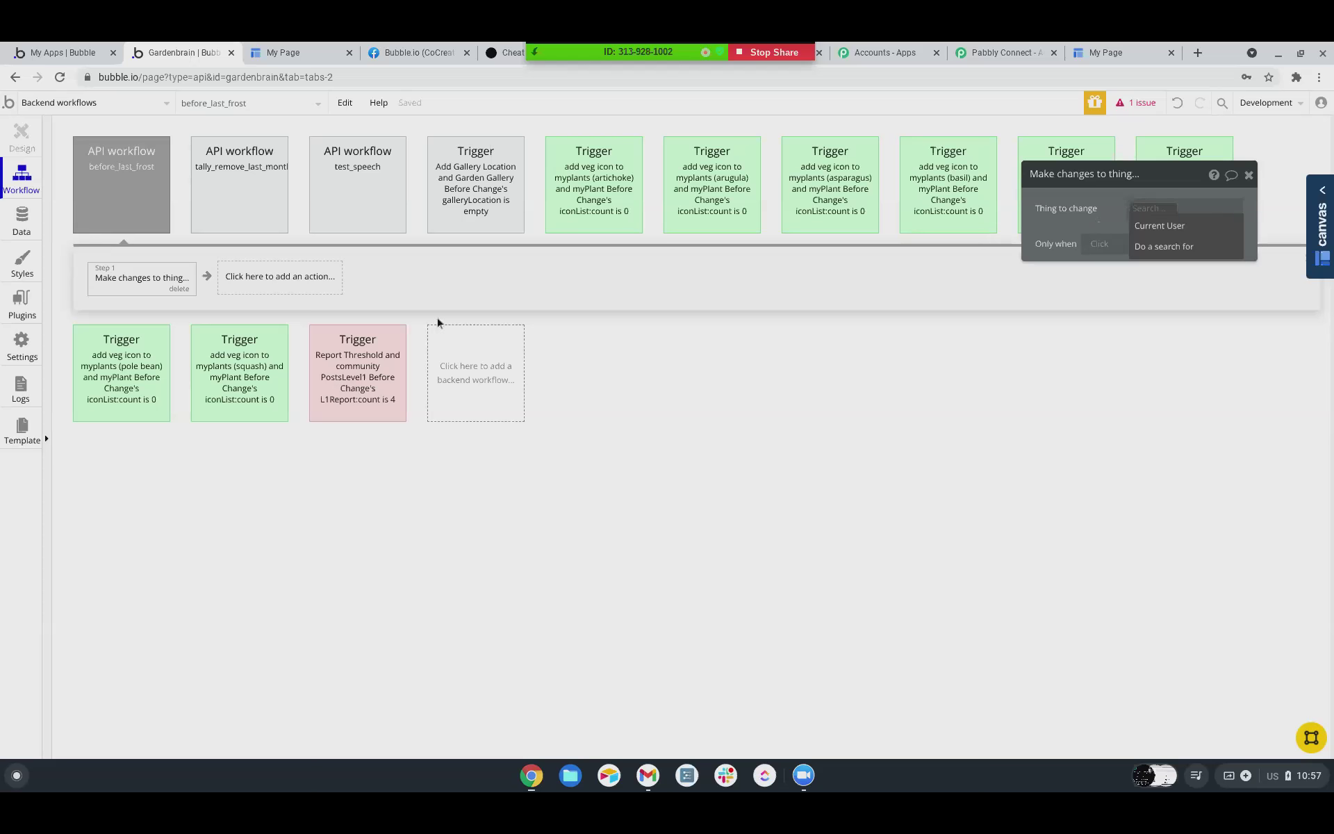
click(148, 214)
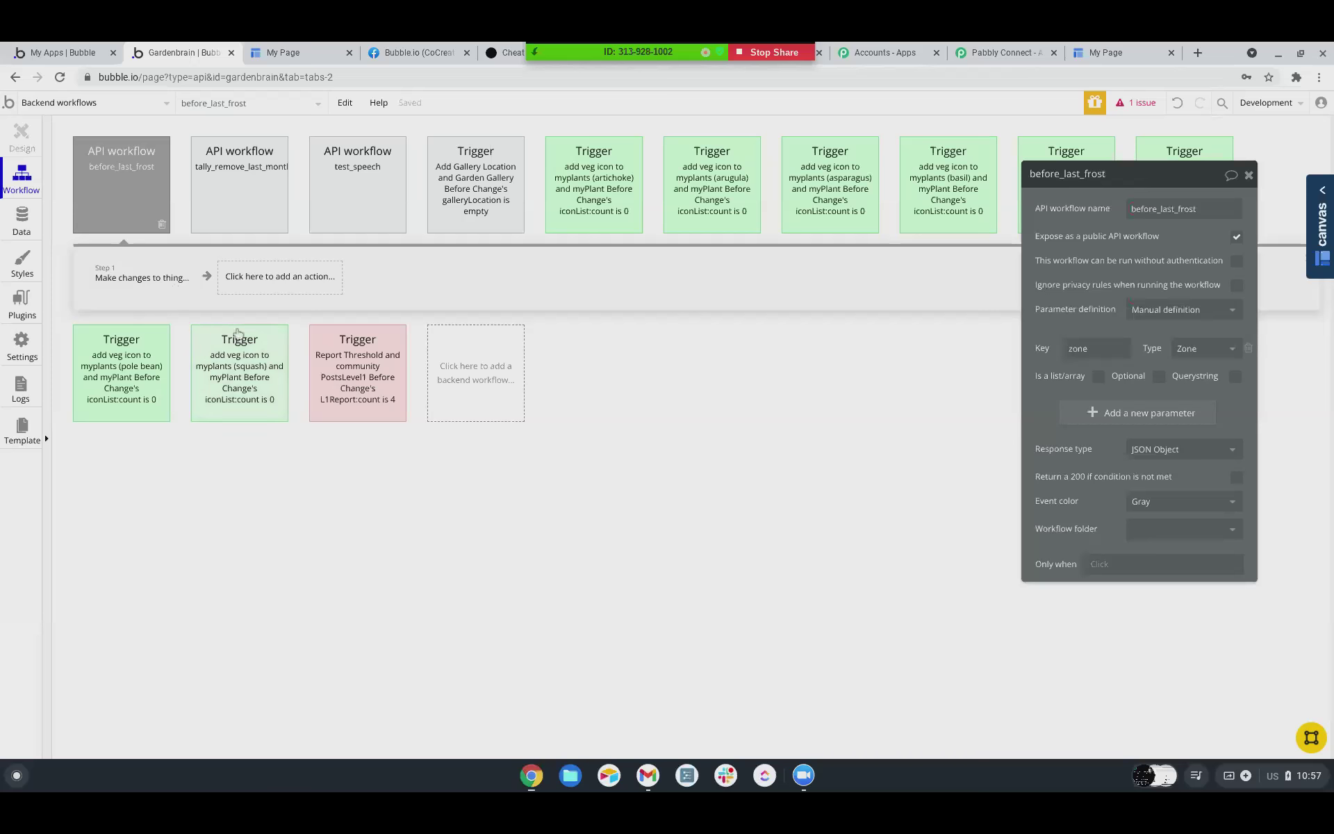
click(1206, 348)
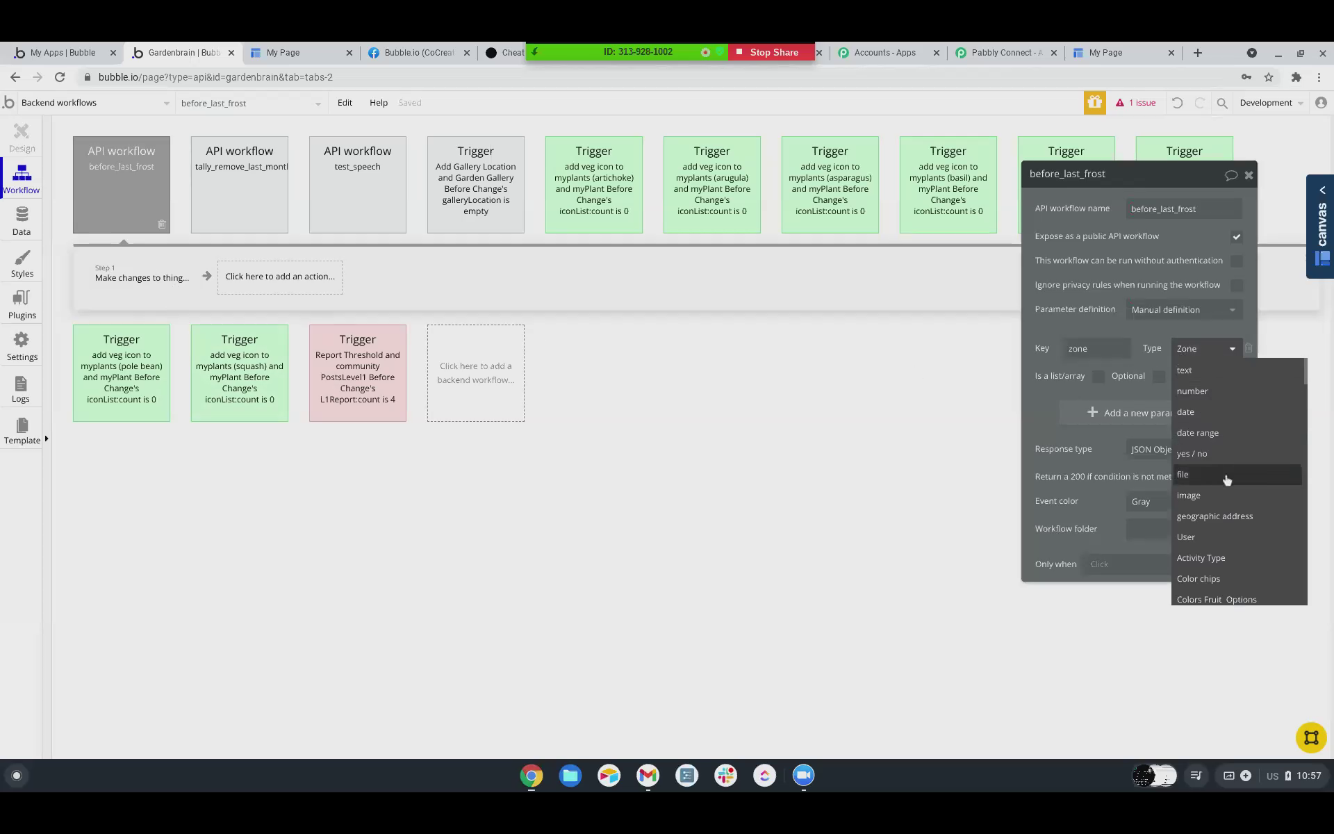
Open the Data tab's Option sets and scroll the custom sets down to Zone
click(22, 221)
click(327, 154)
scroll(141, 497, down, 1)
scroll(141, 497, down, 10)
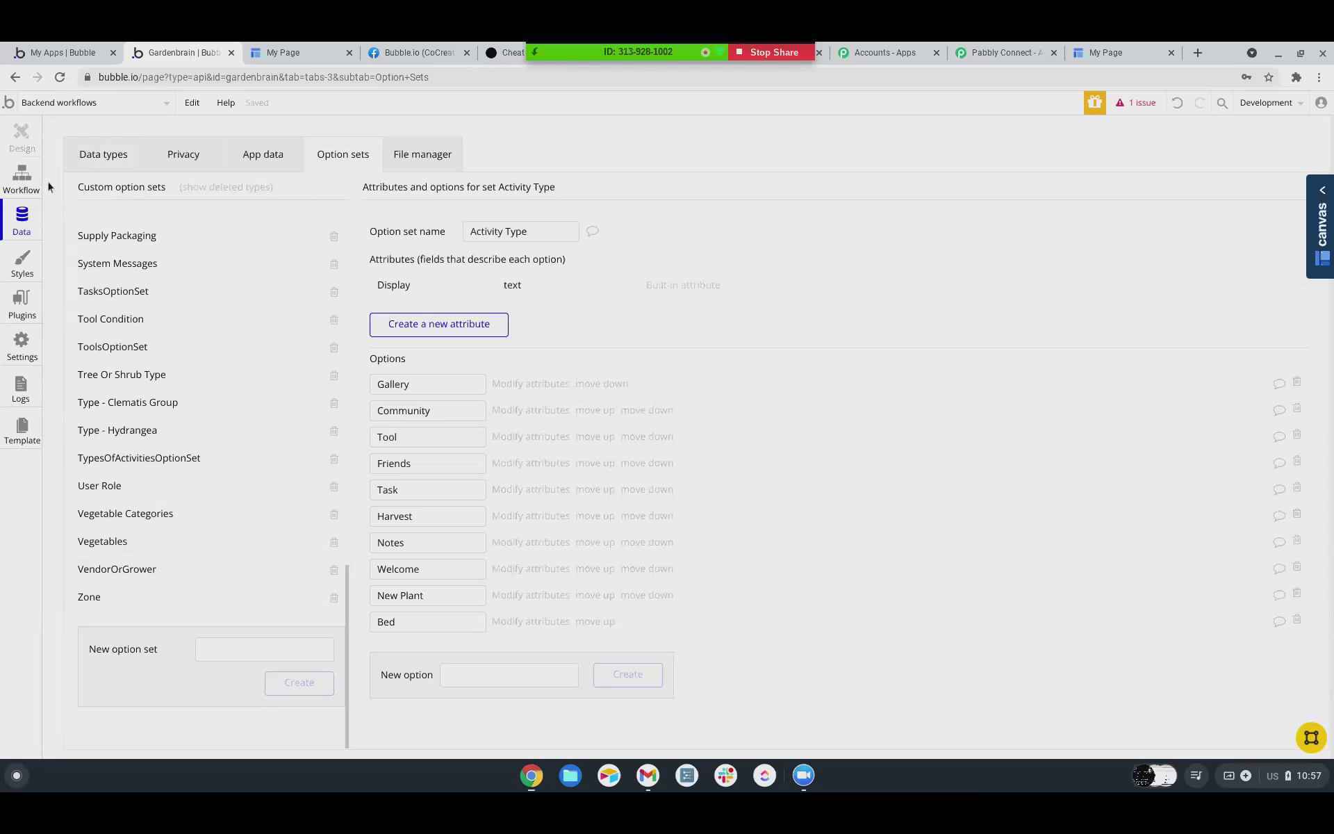
Return to Backend workflows with the before_last_frost settings panel shown
click(22, 179)
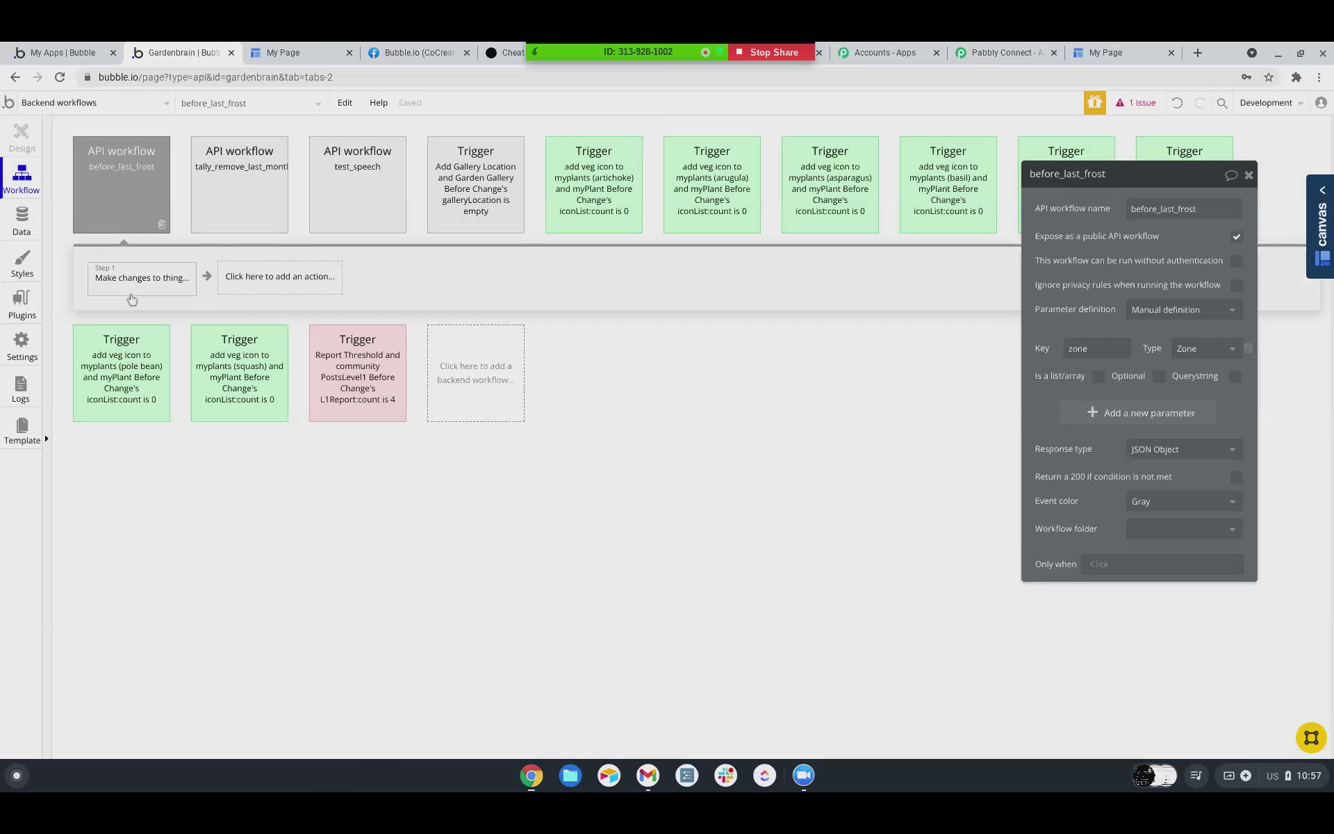
Open the Step 1 Make changes to thing editor, its thing to change still empty
click(141, 285)
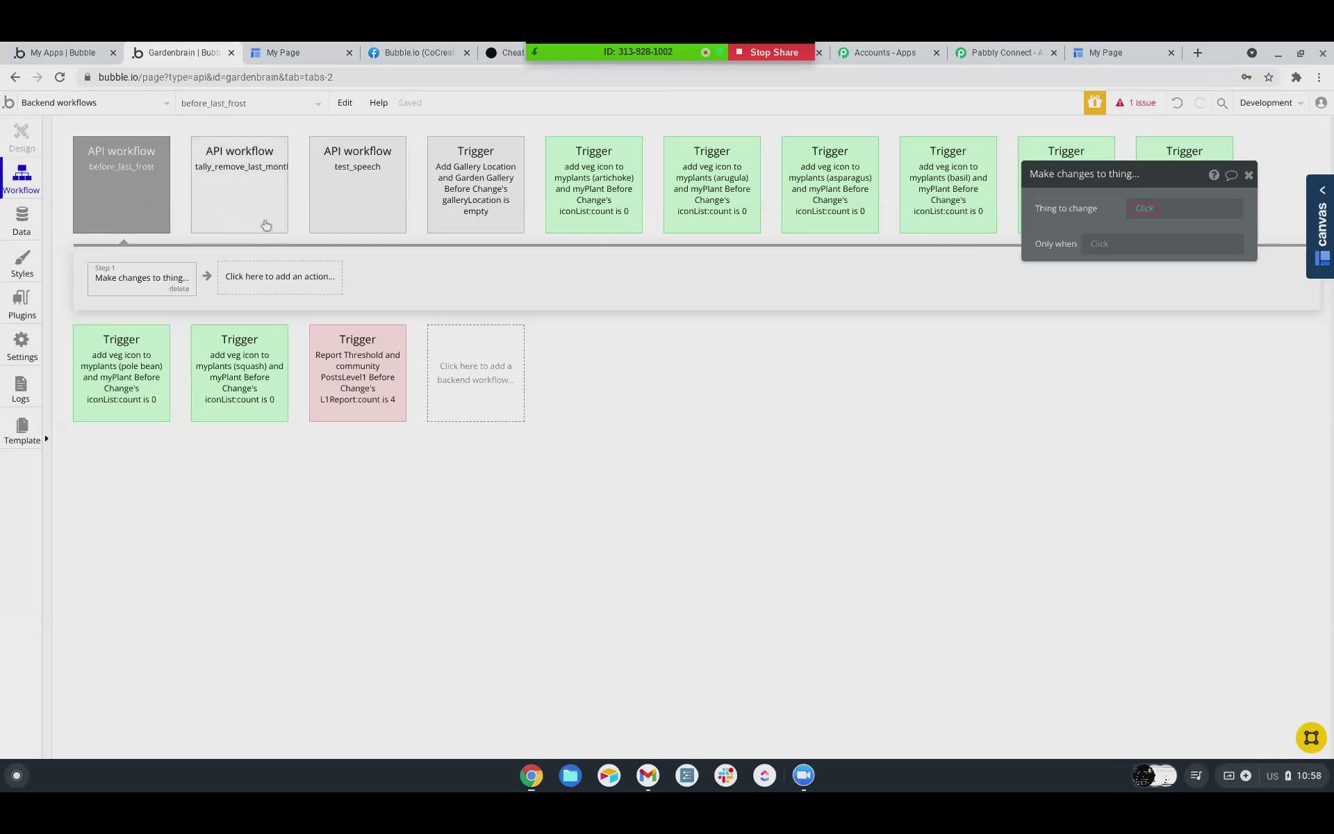
Try a Create a new thing Step 2, browse its data types, then delete it
click(269, 292)
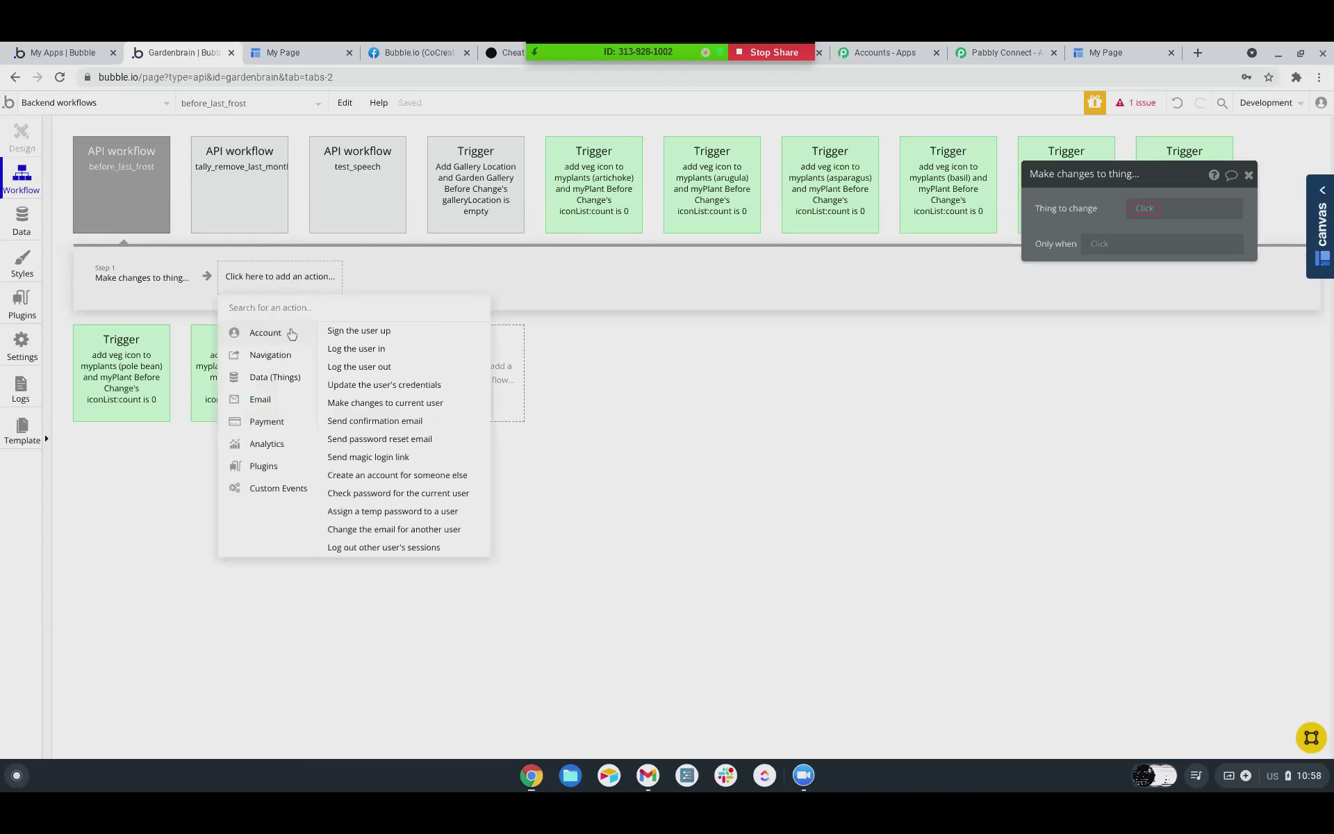
mouse_move(273, 378)
click(380, 331)
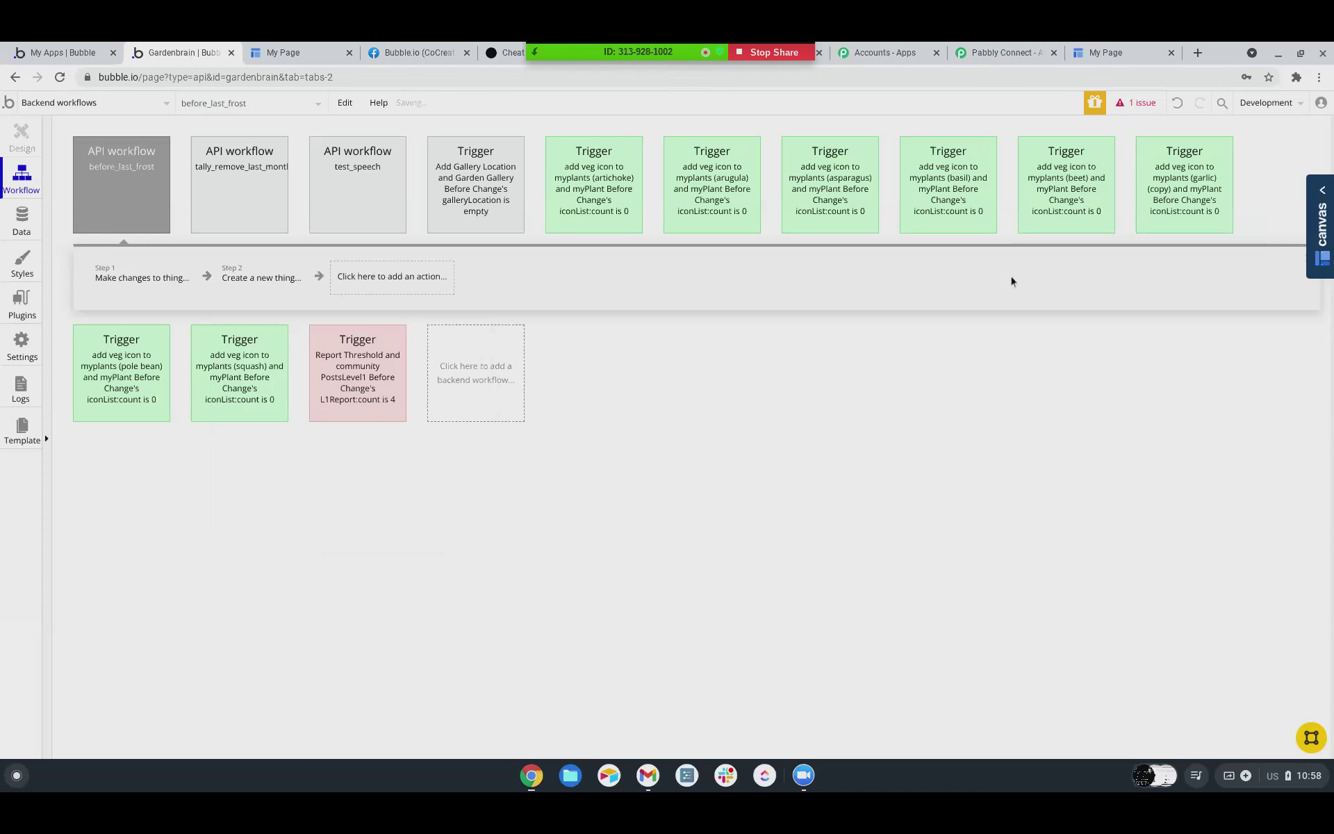
click(1133, 210)
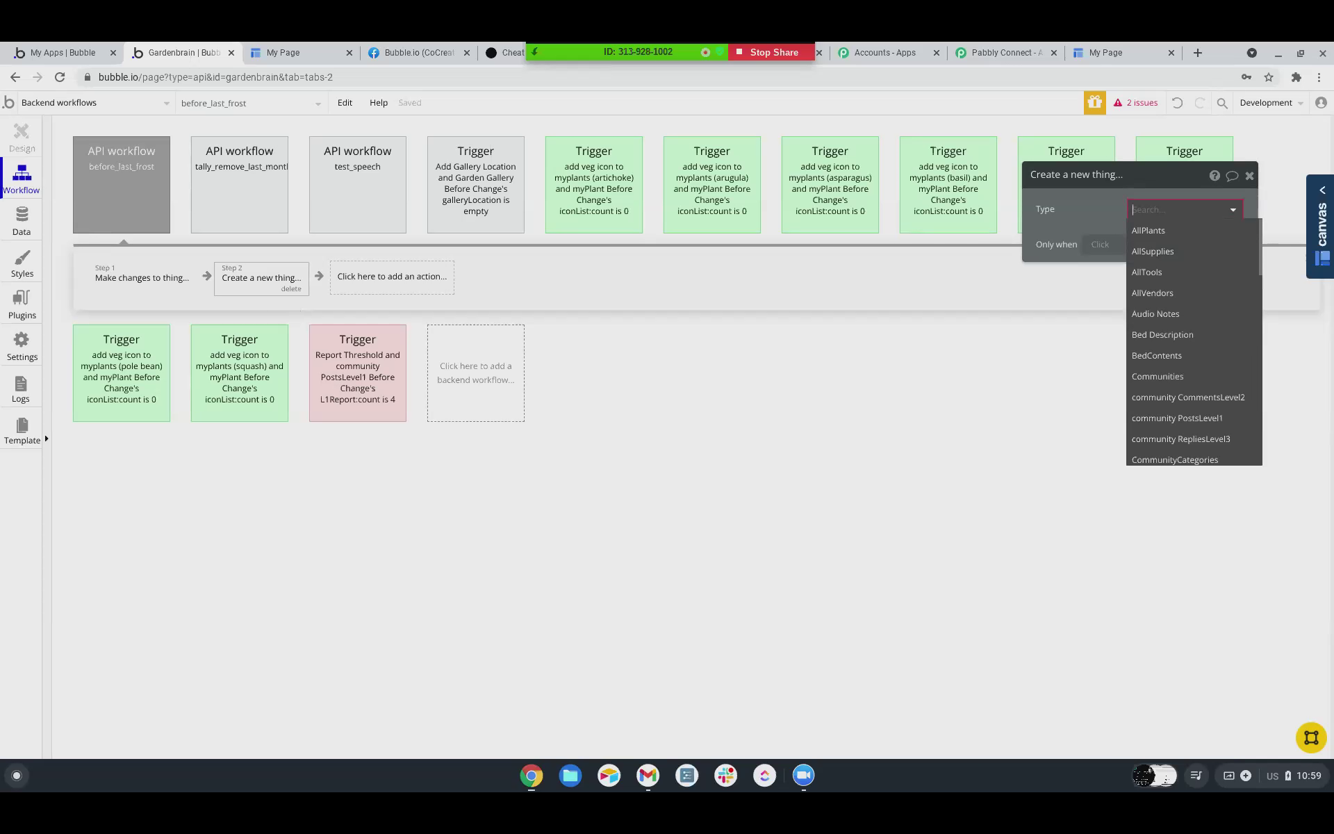
click(293, 289)
click(119, 210)
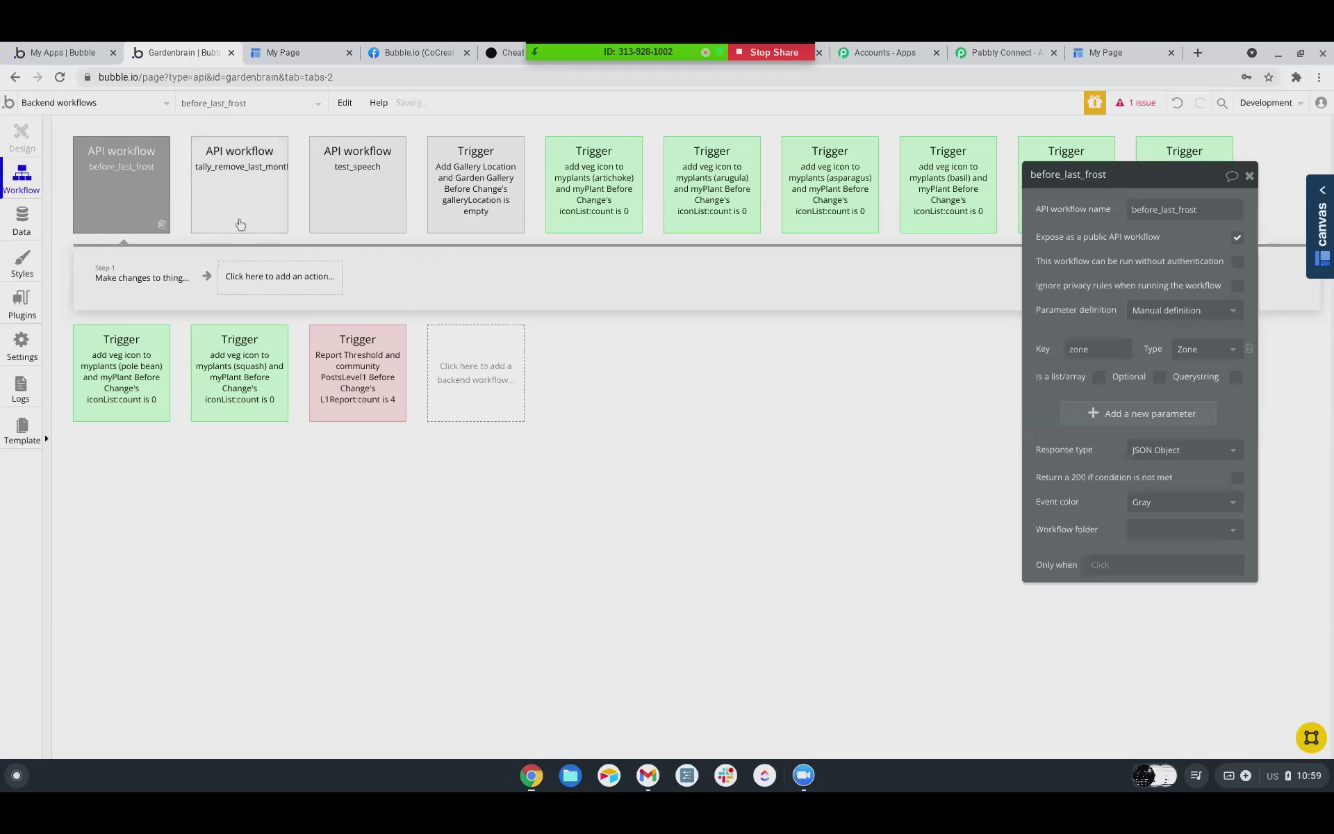
Check the zone parameter's type options, then view Option sets scrolled back to Activity Type
click(1187, 351)
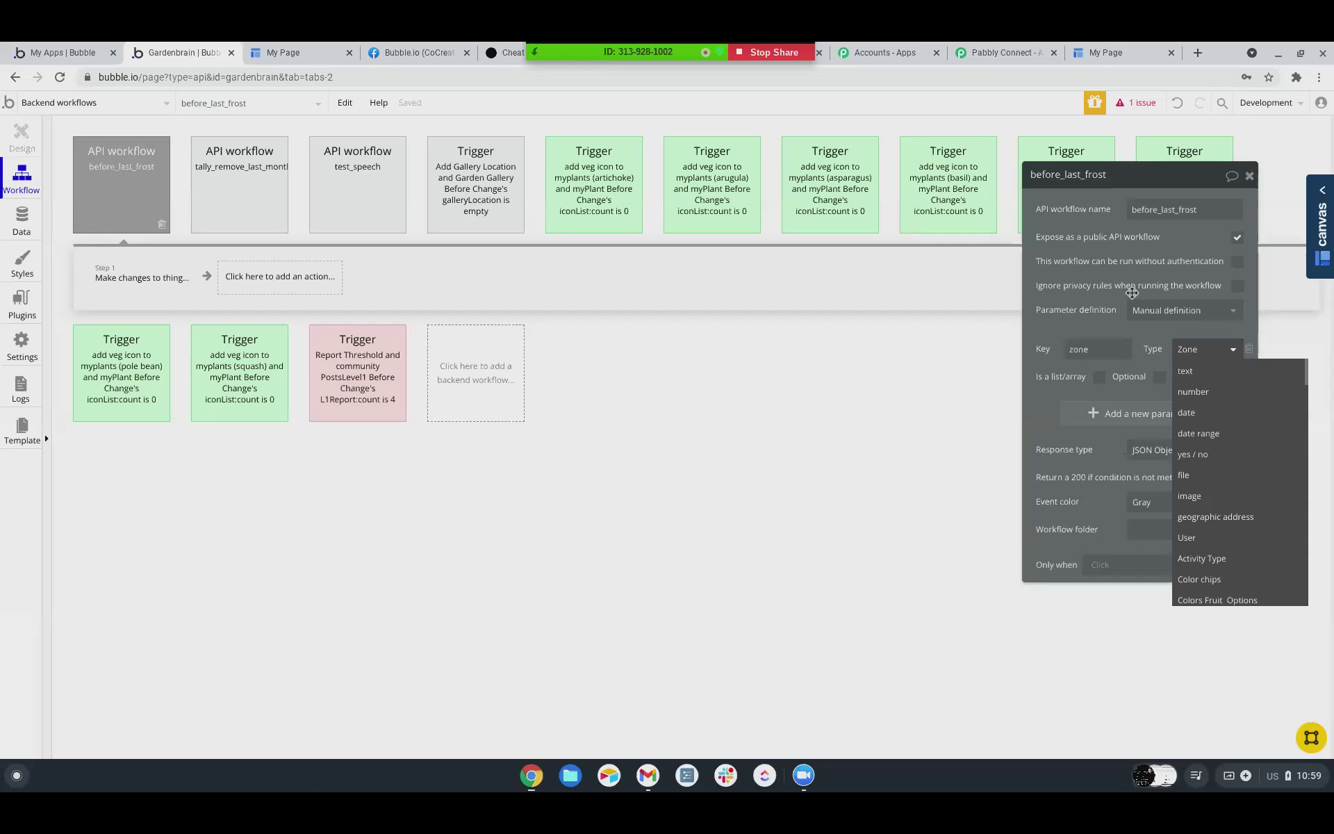
click(22, 226)
scroll(119, 594, up, 5)
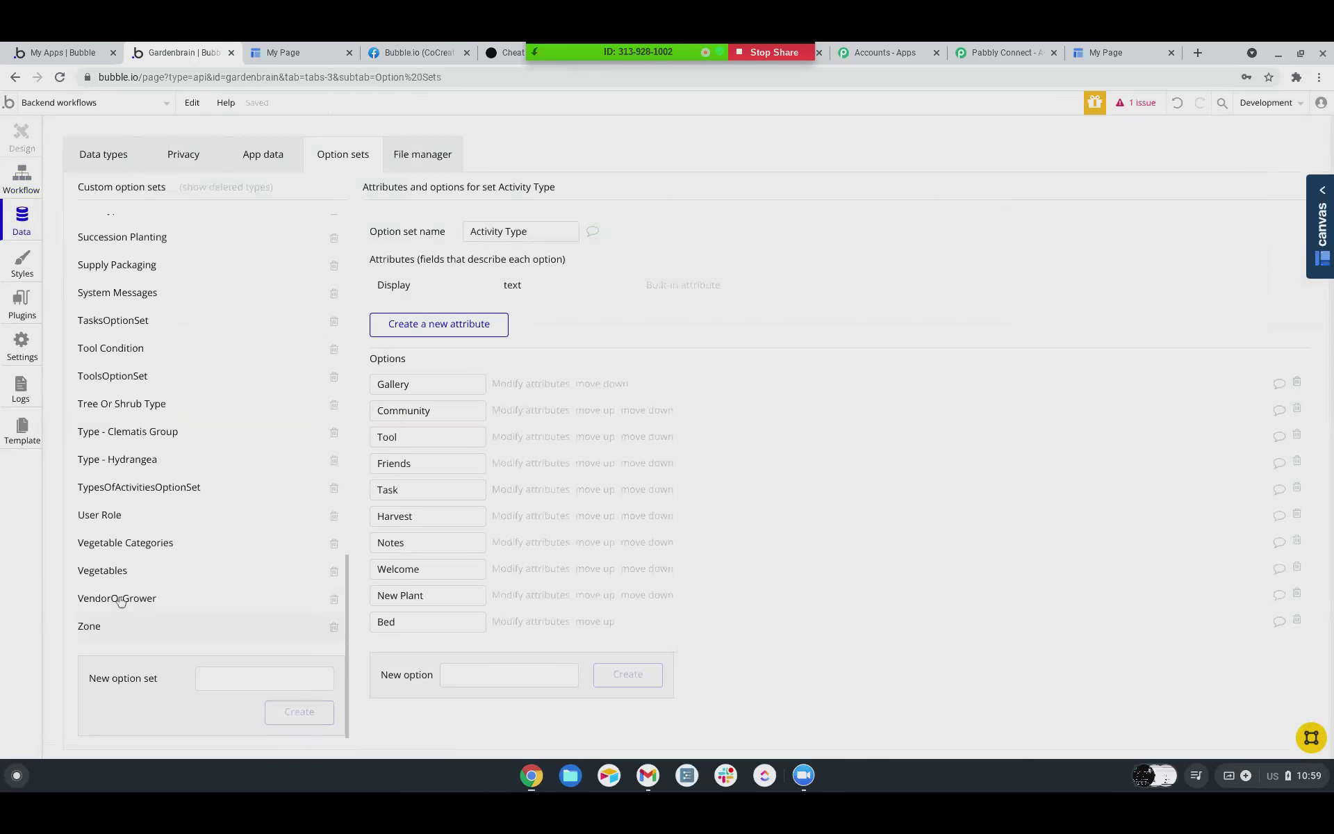
scroll(120, 587, up, 6)
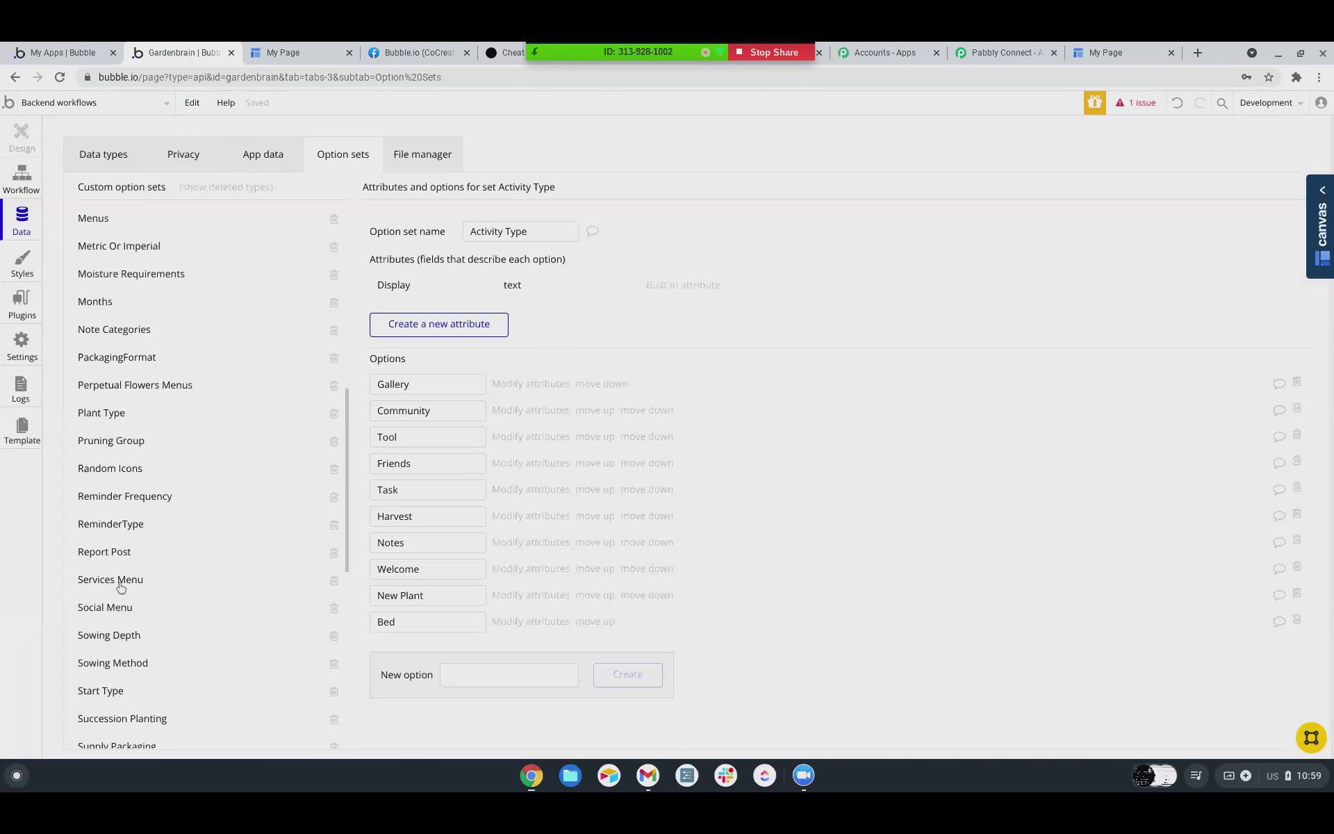
scroll(121, 587, up, 5)
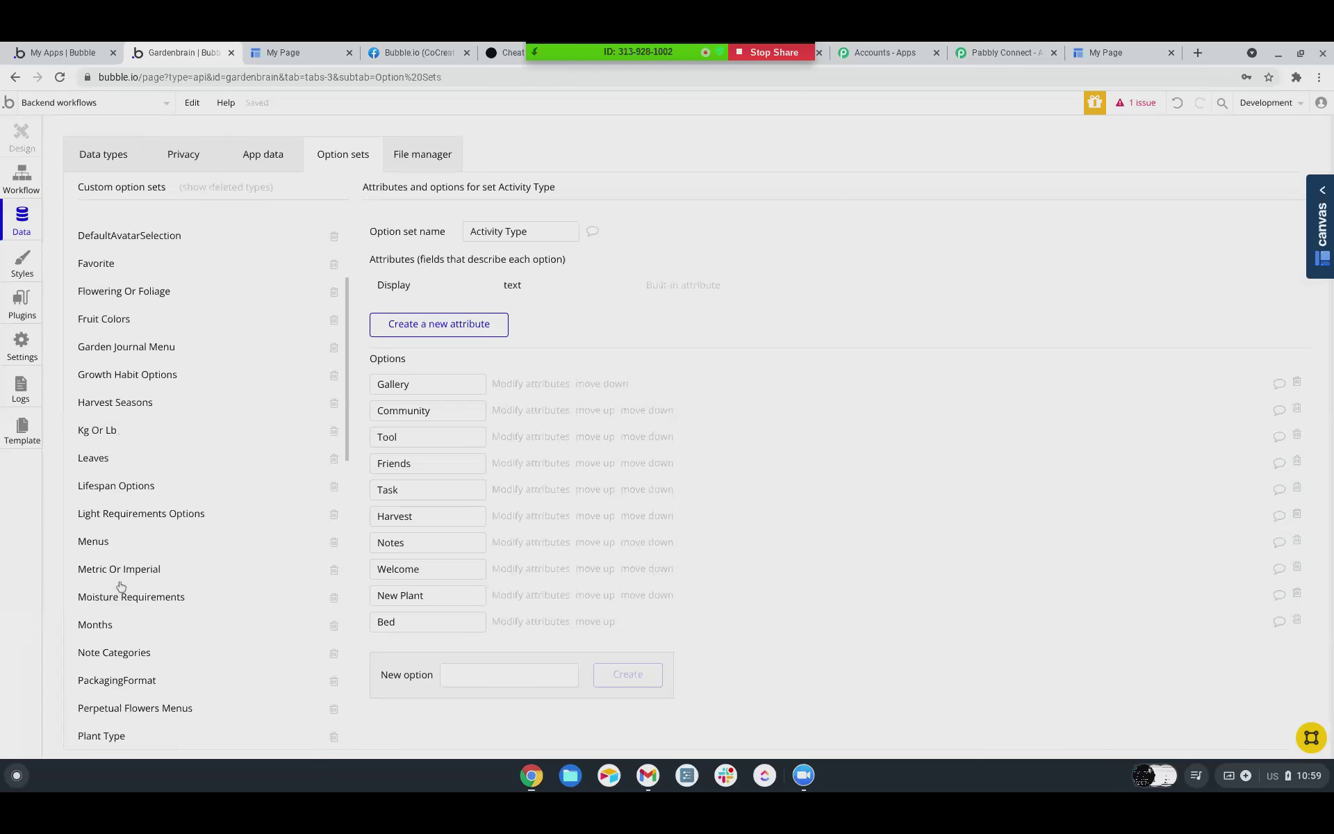
scroll(99, 438, up, 3)
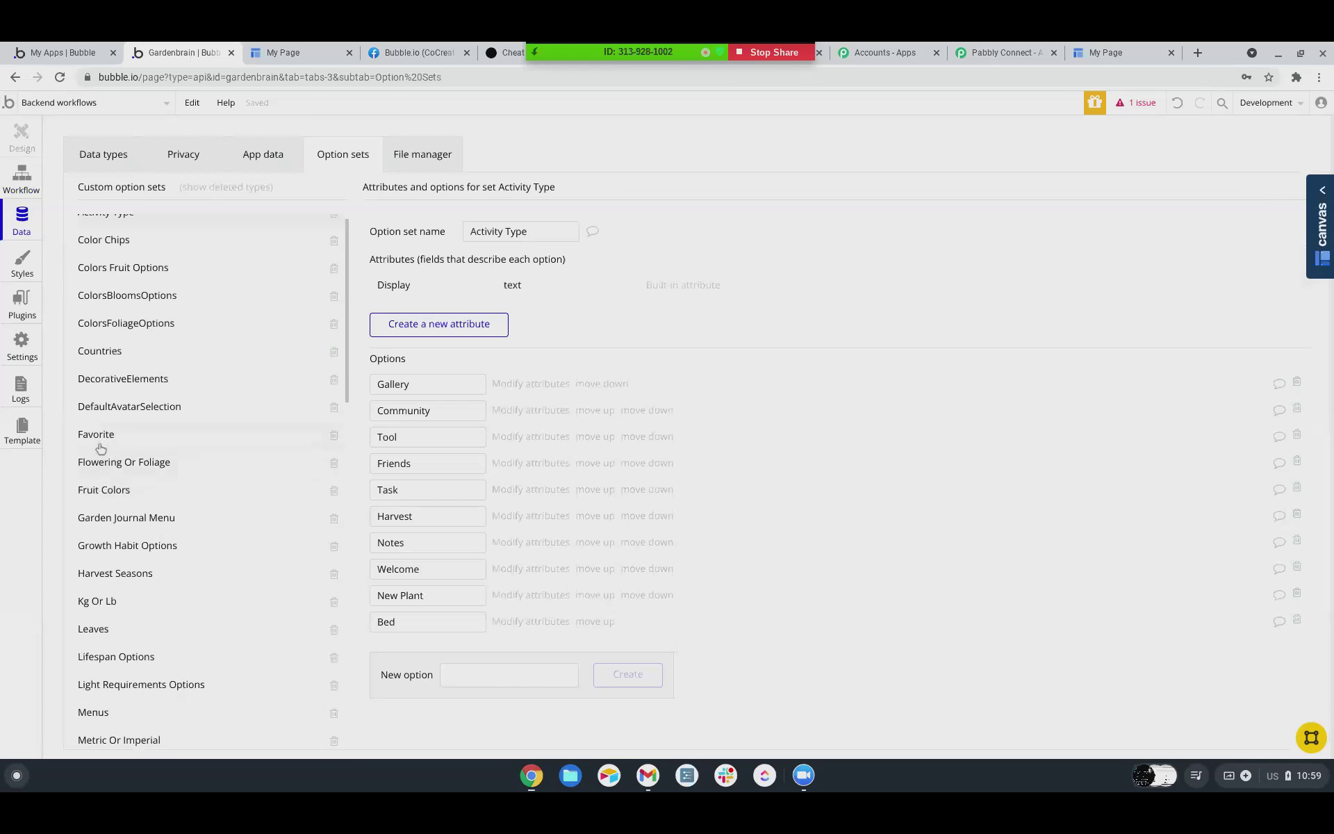
Select Frost Dates in Data types to view its firstFrost, lastFrost and zone fields
click(90, 158)
scroll(114, 484, down, 3)
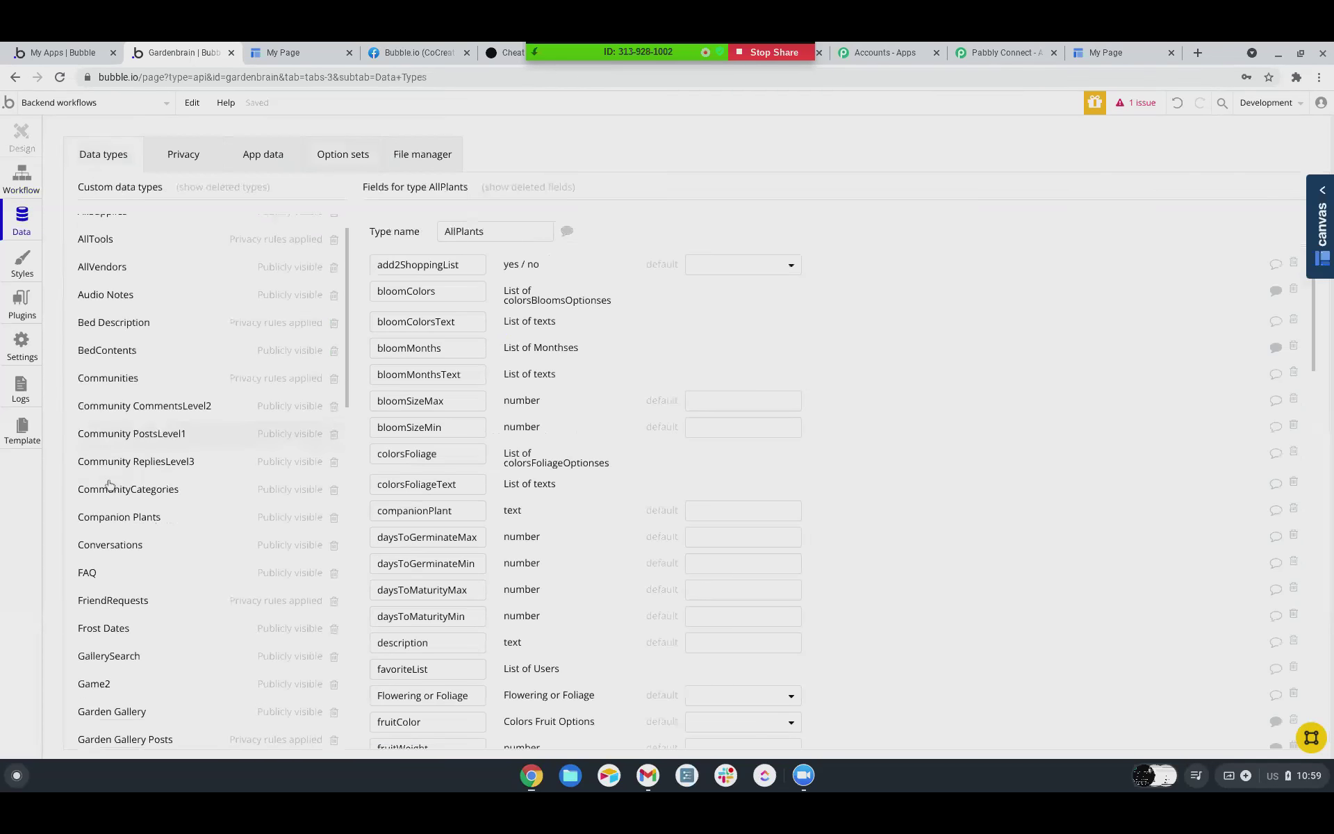
scroll(114, 479, down, 4)
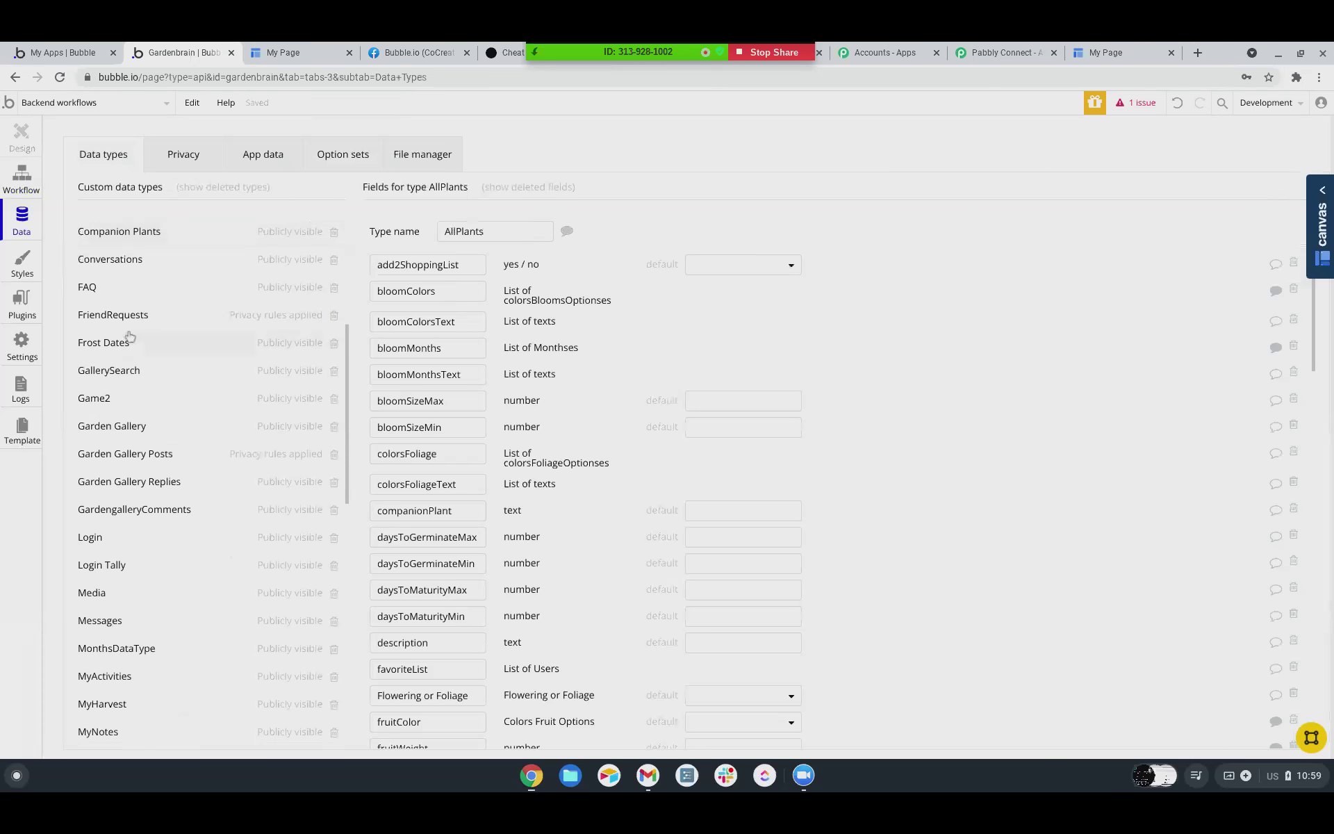
click(129, 340)
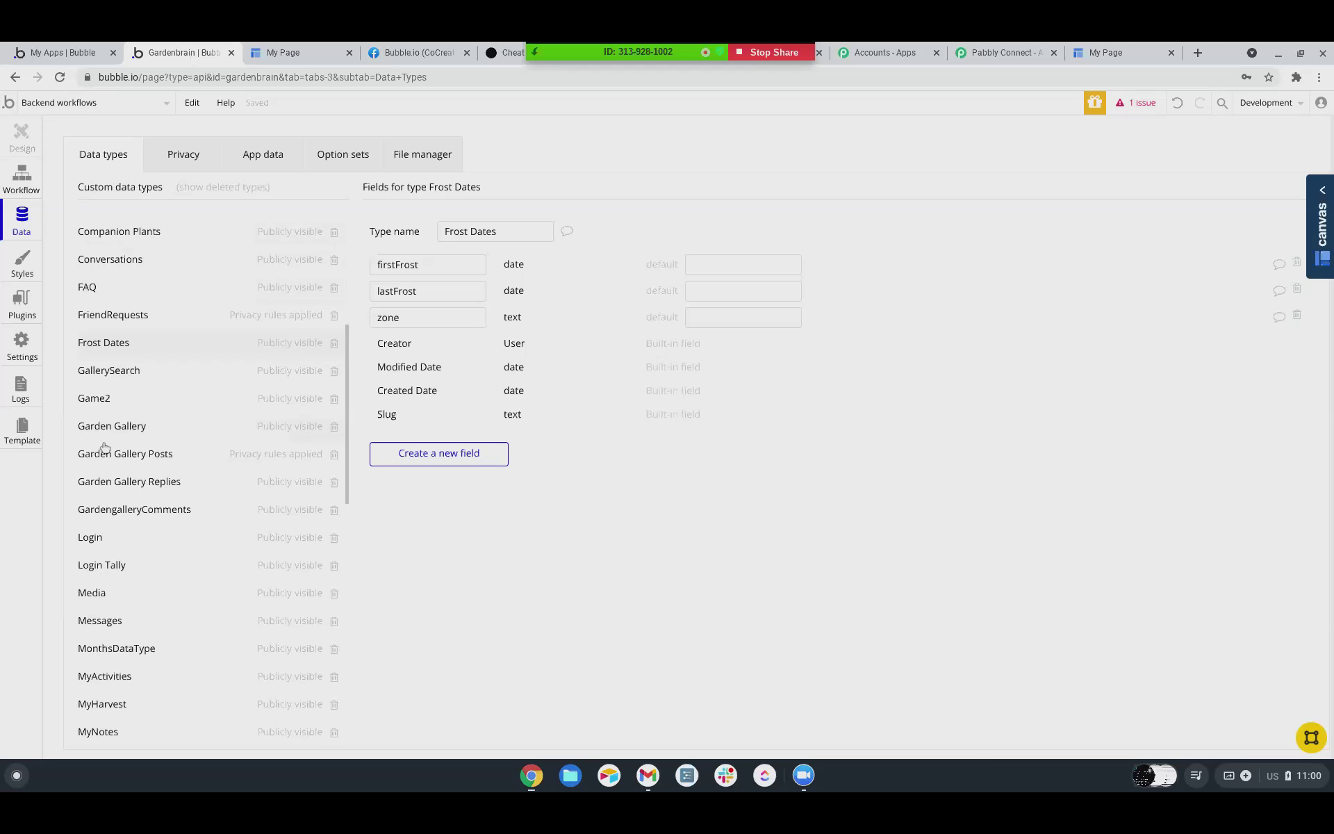
scroll(101, 528, down, 15)
scroll(132, 563, up, 5)
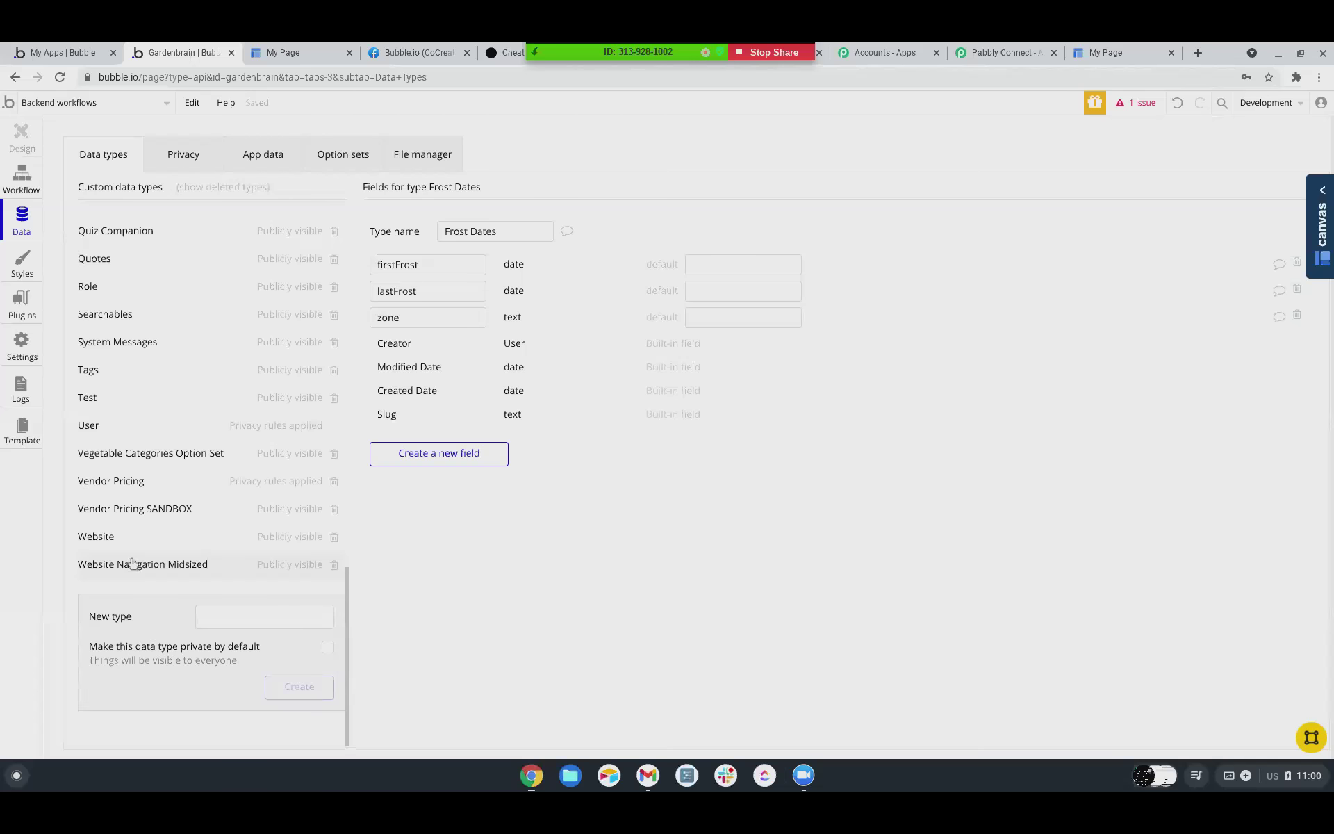
scroll(132, 563, up, 1)
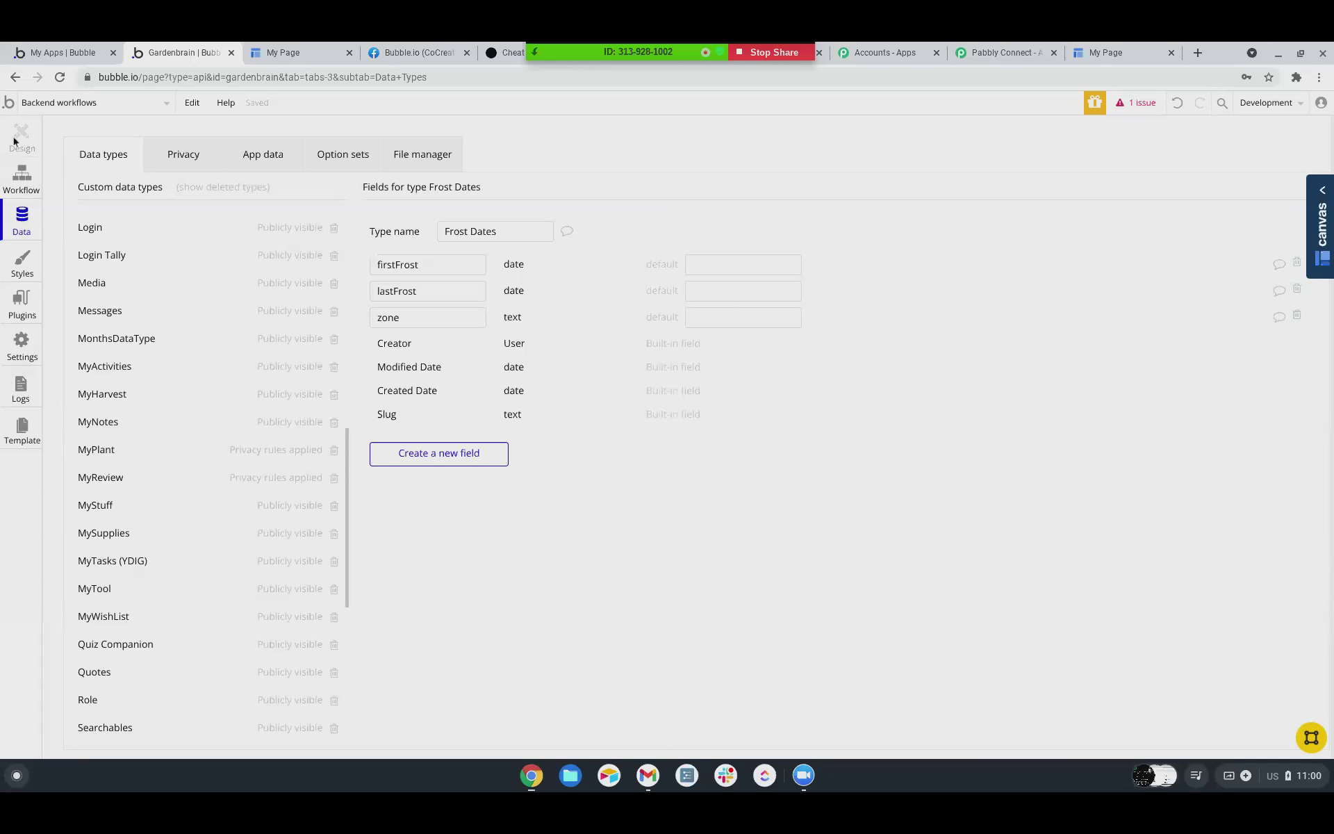
Go back to Backend workflows and open before_last_frost's Step 1 Make changes to thing editor
click(20, 194)
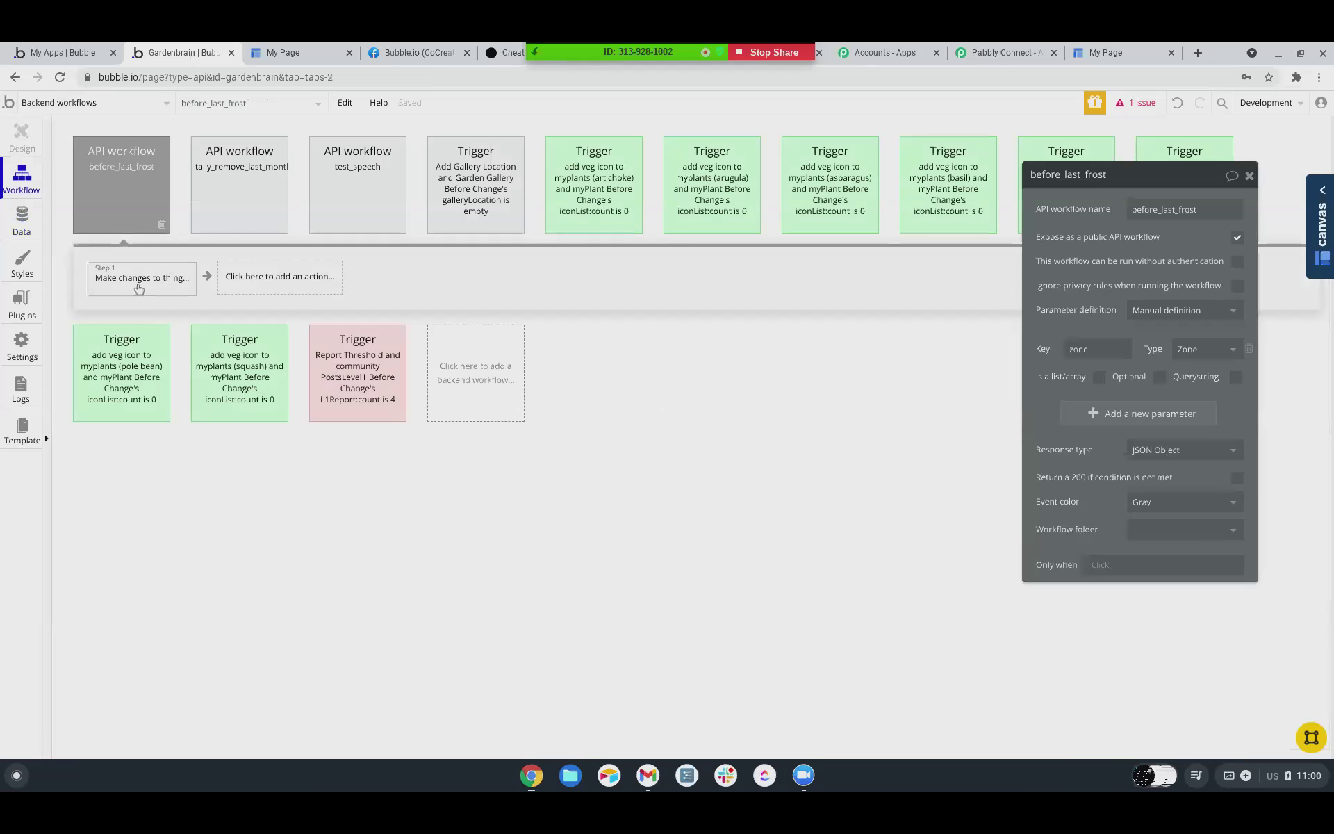
click(142, 280)
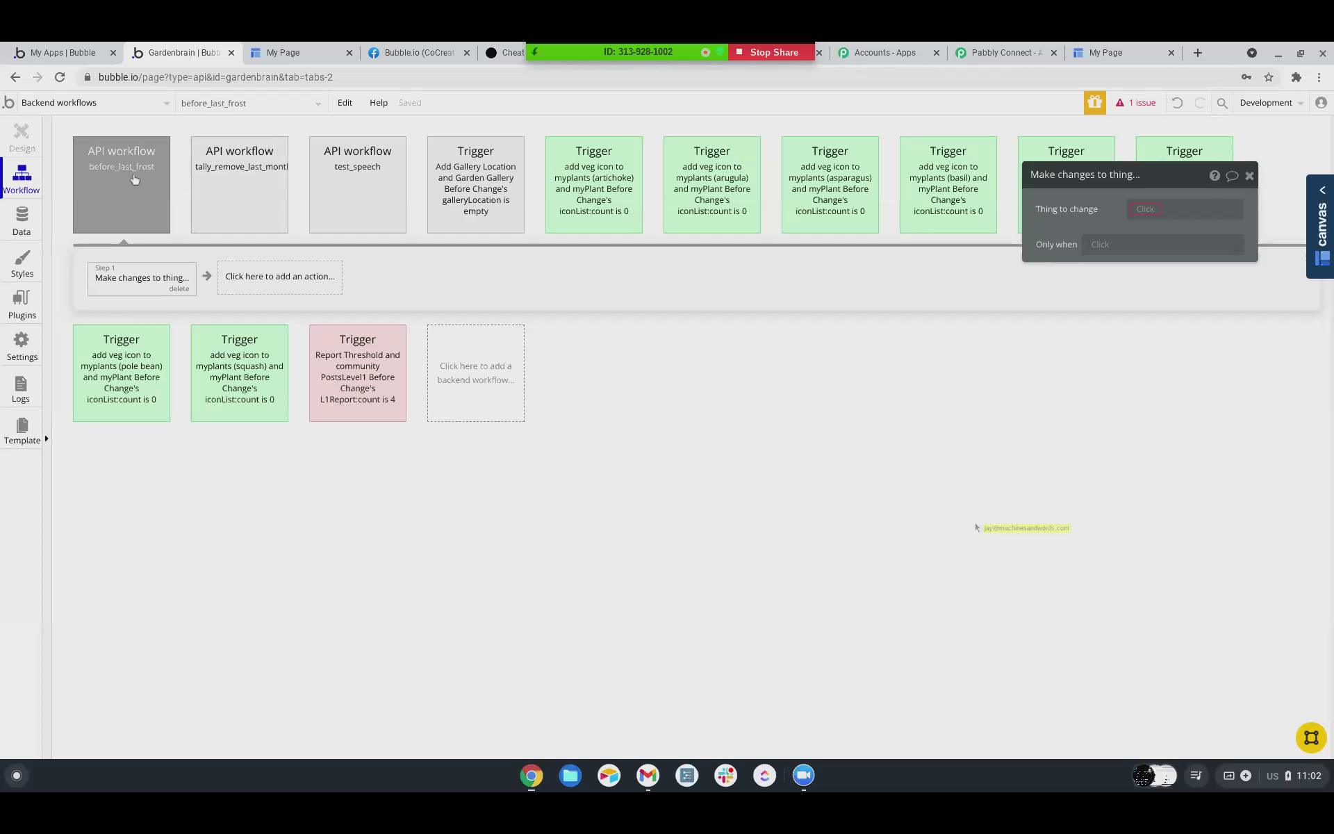
Delete the Make changes to thing step and list the Data (Things) actions for a new step
click(180, 289)
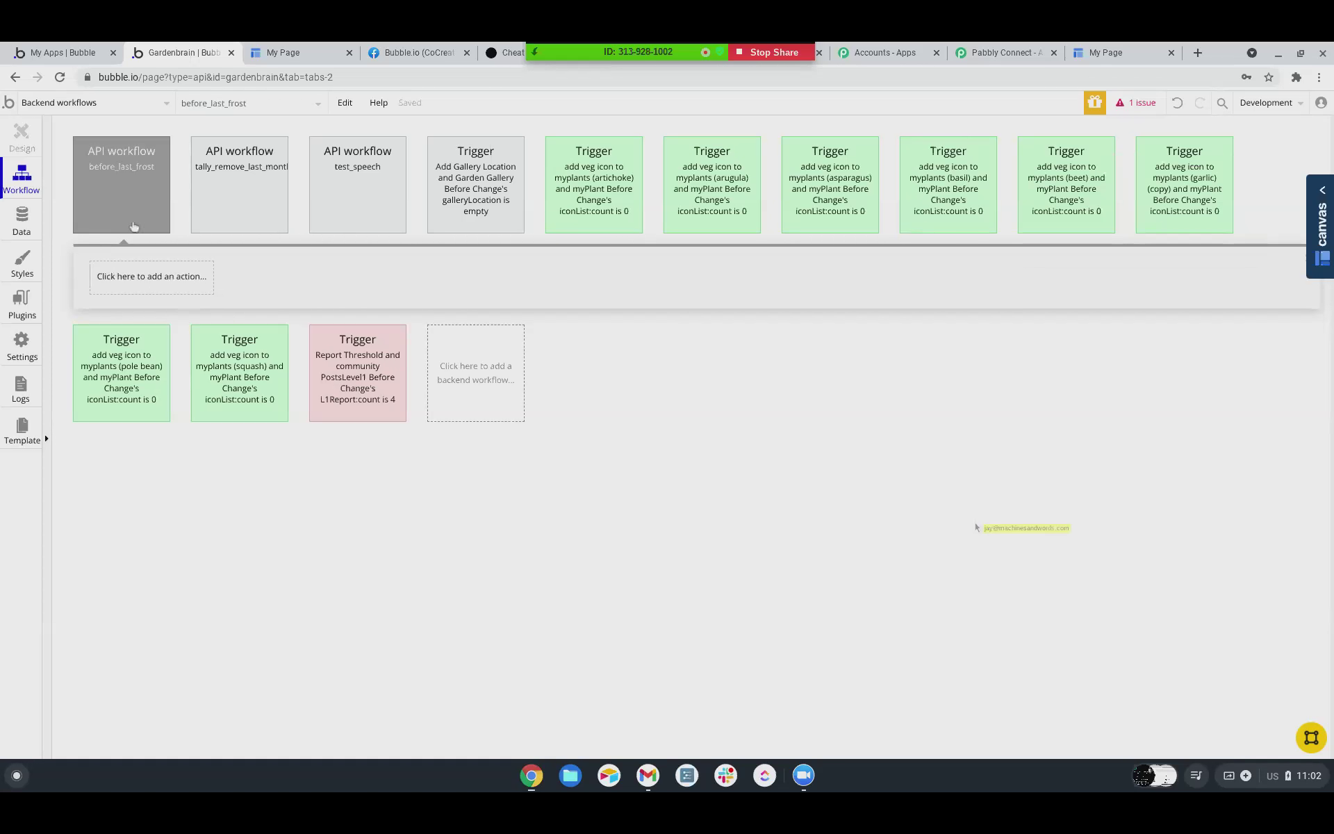
click(124, 200)
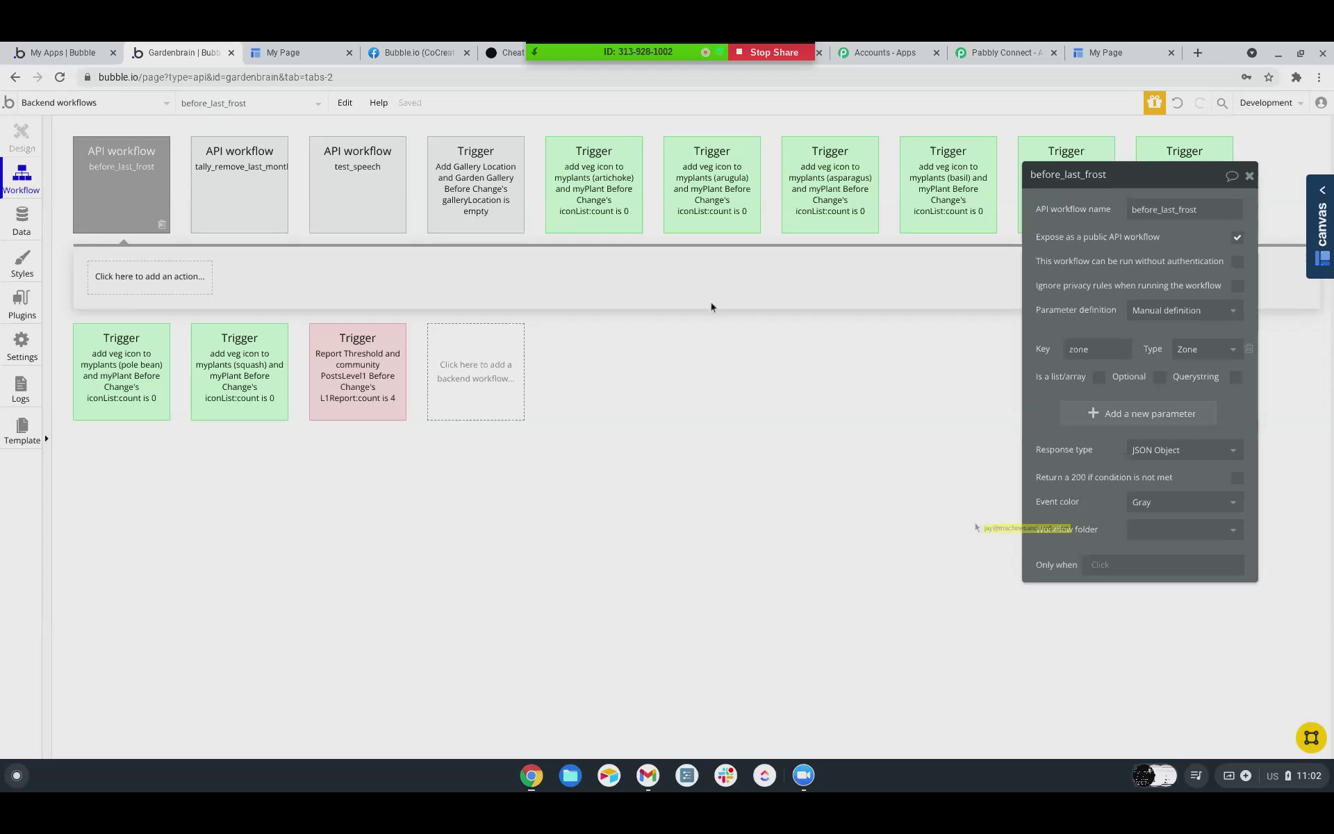
click(144, 278)
mouse_move(102, 387)
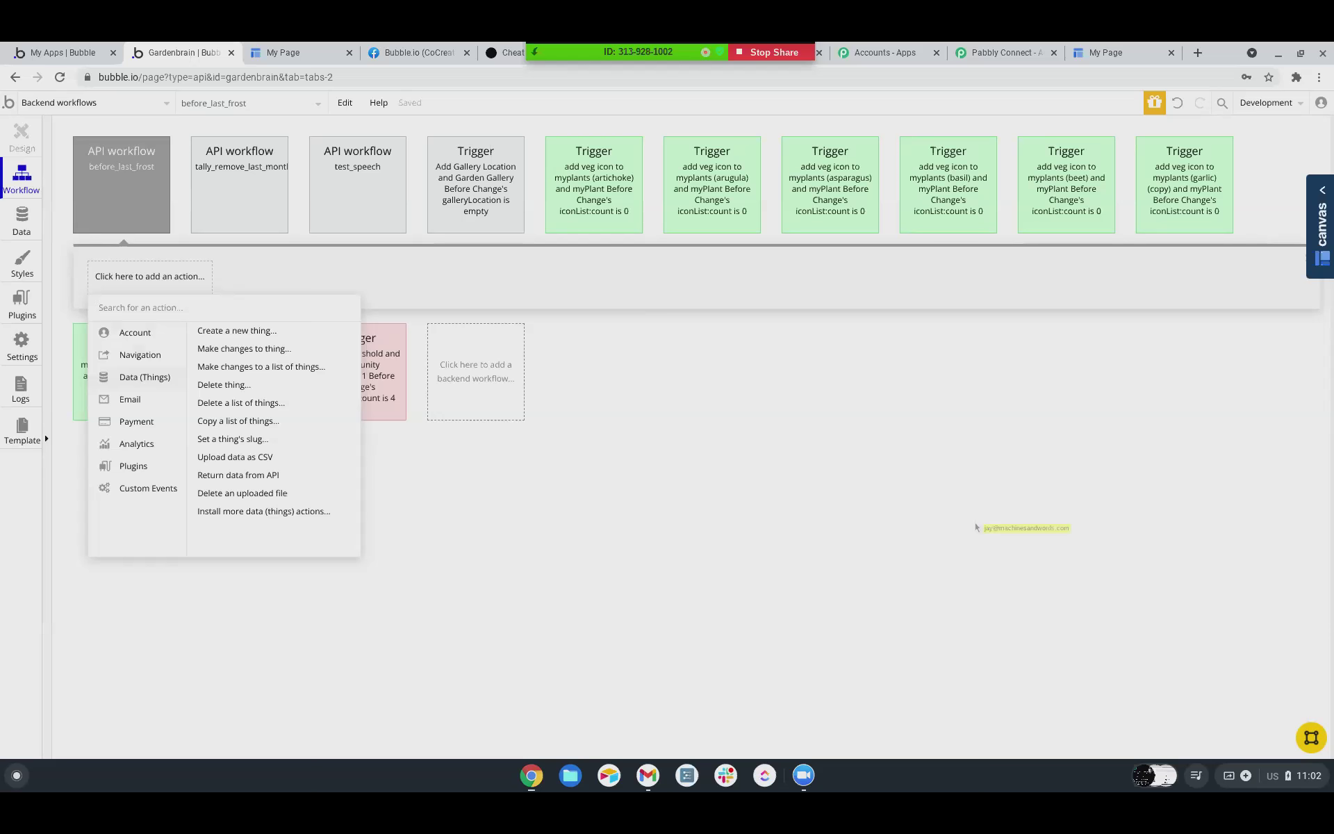
Add a Create a new thing step of type MyTasks (YDIG) with reminderType set to system-generated
click(240, 330)
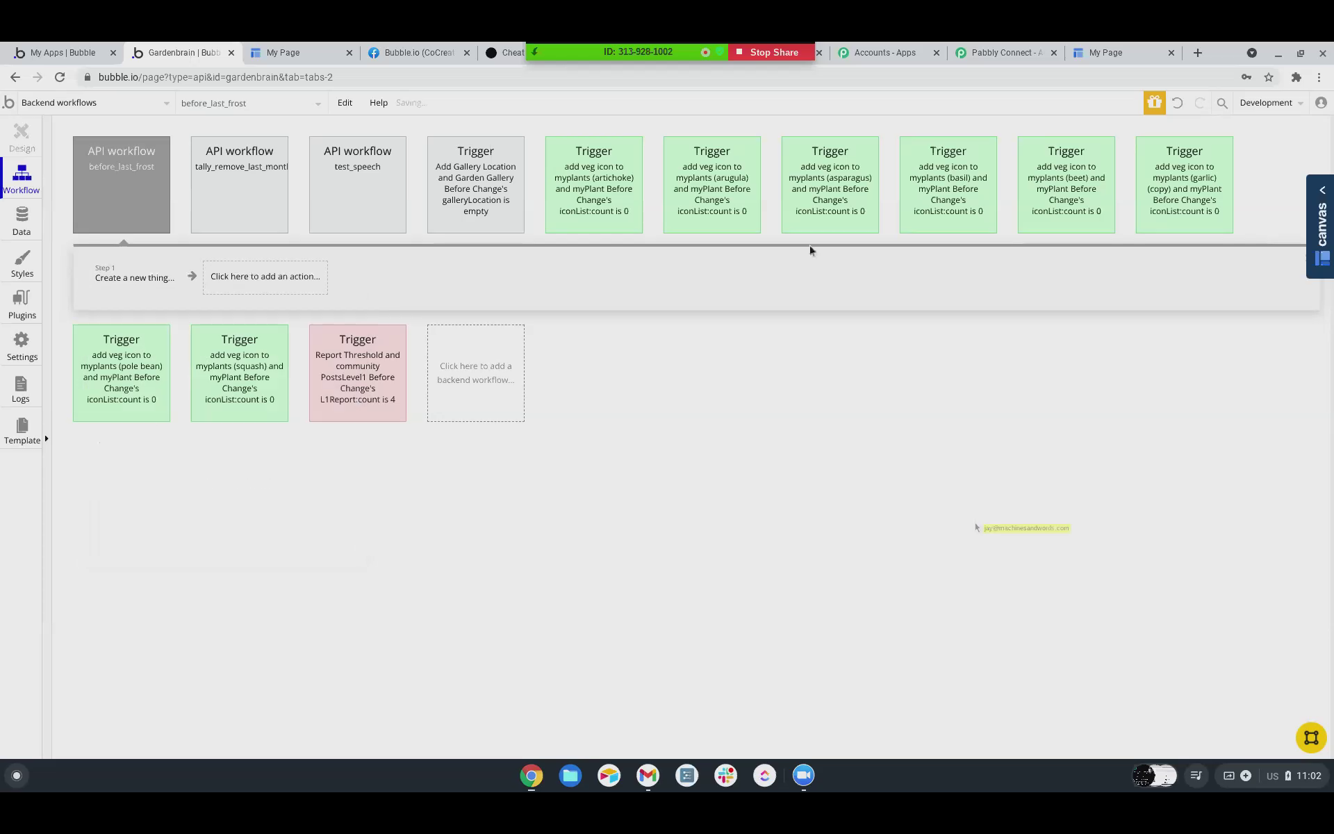
click(1159, 211)
scroll(1170, 361, down, 10)
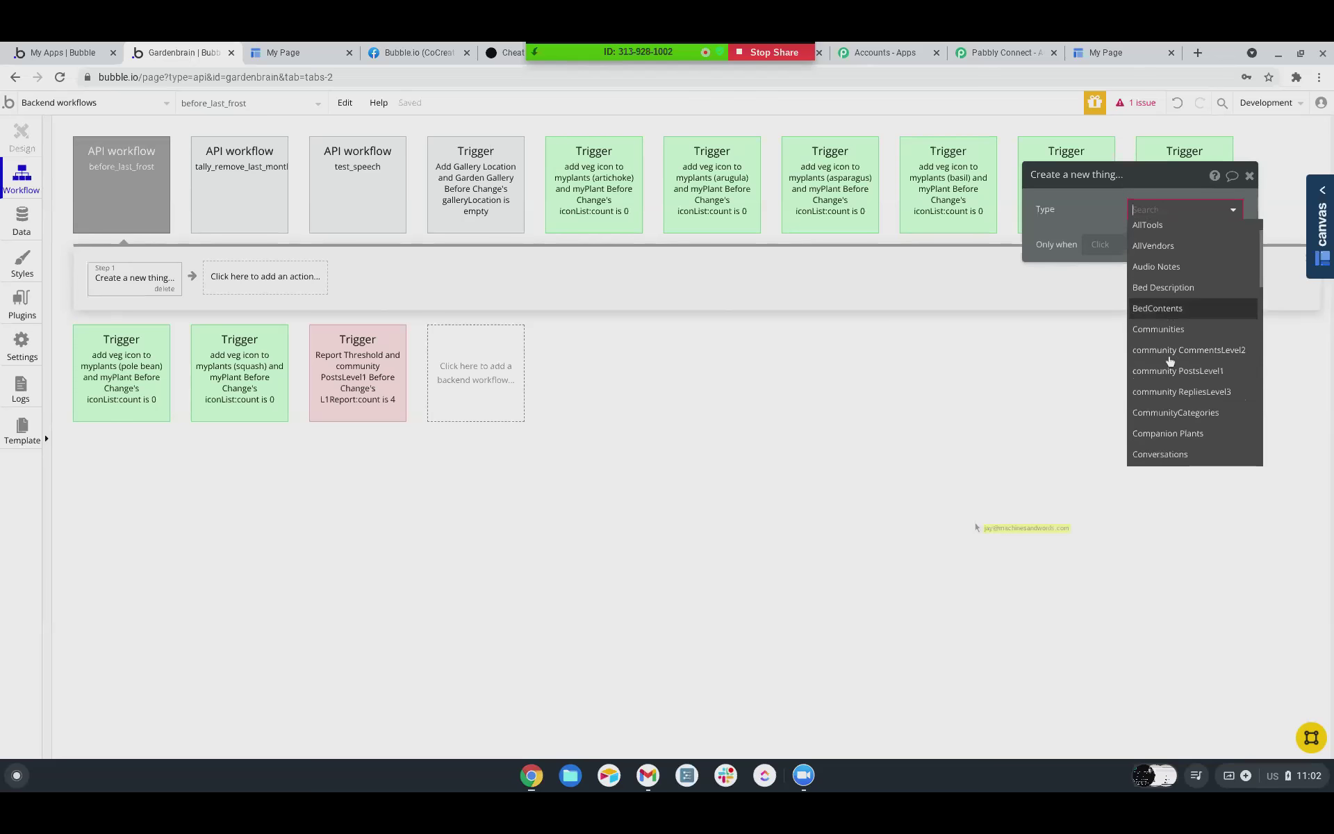
scroll(1170, 360, down, 5)
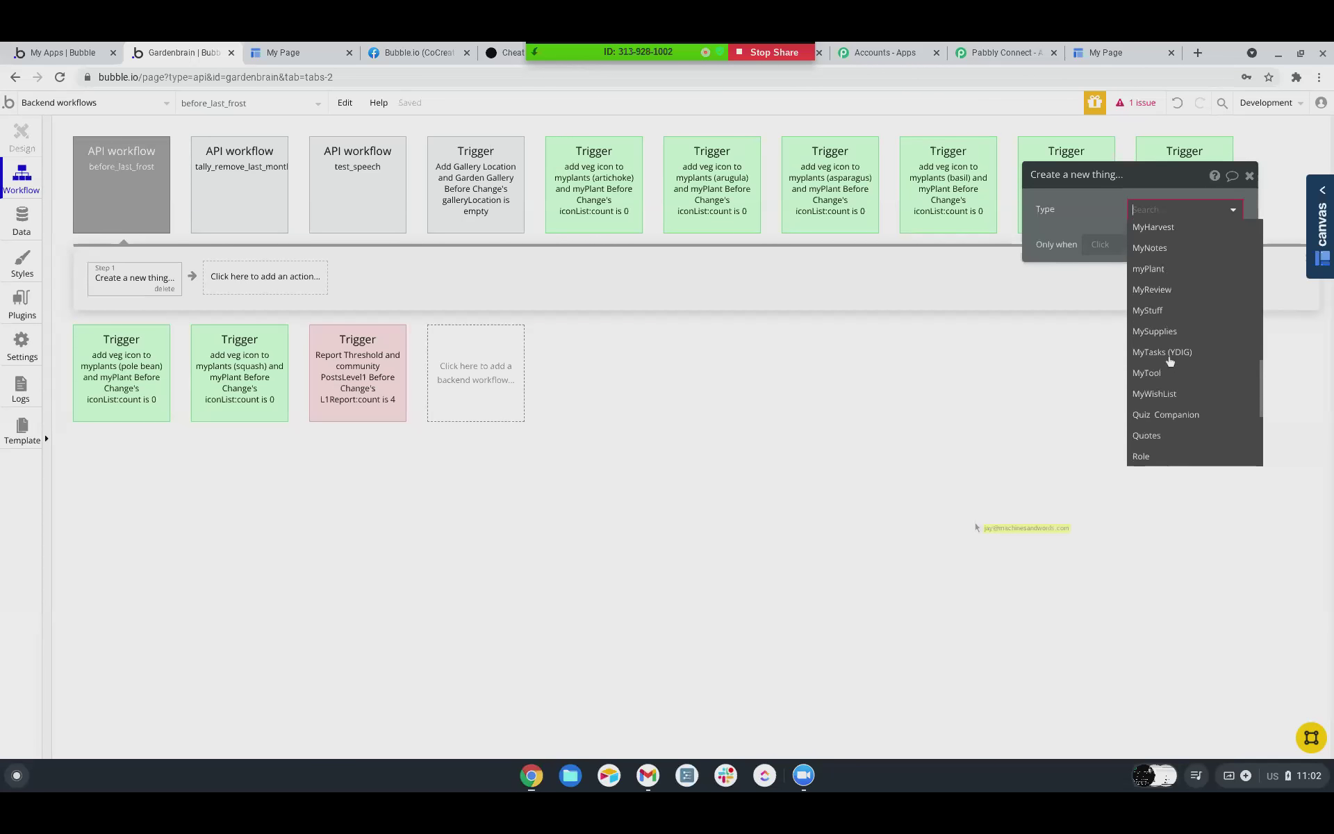
scroll(1170, 361, down, 1)
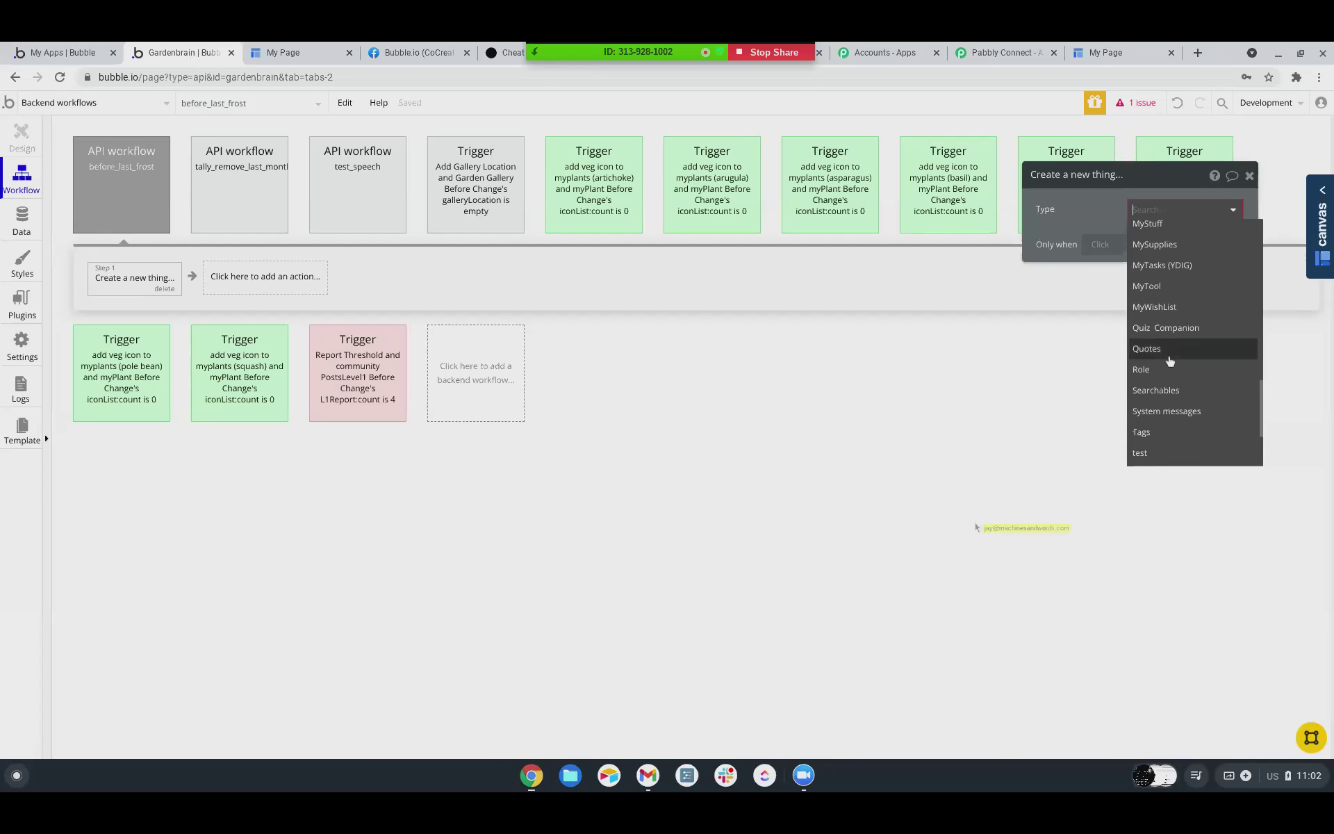
click(1167, 265)
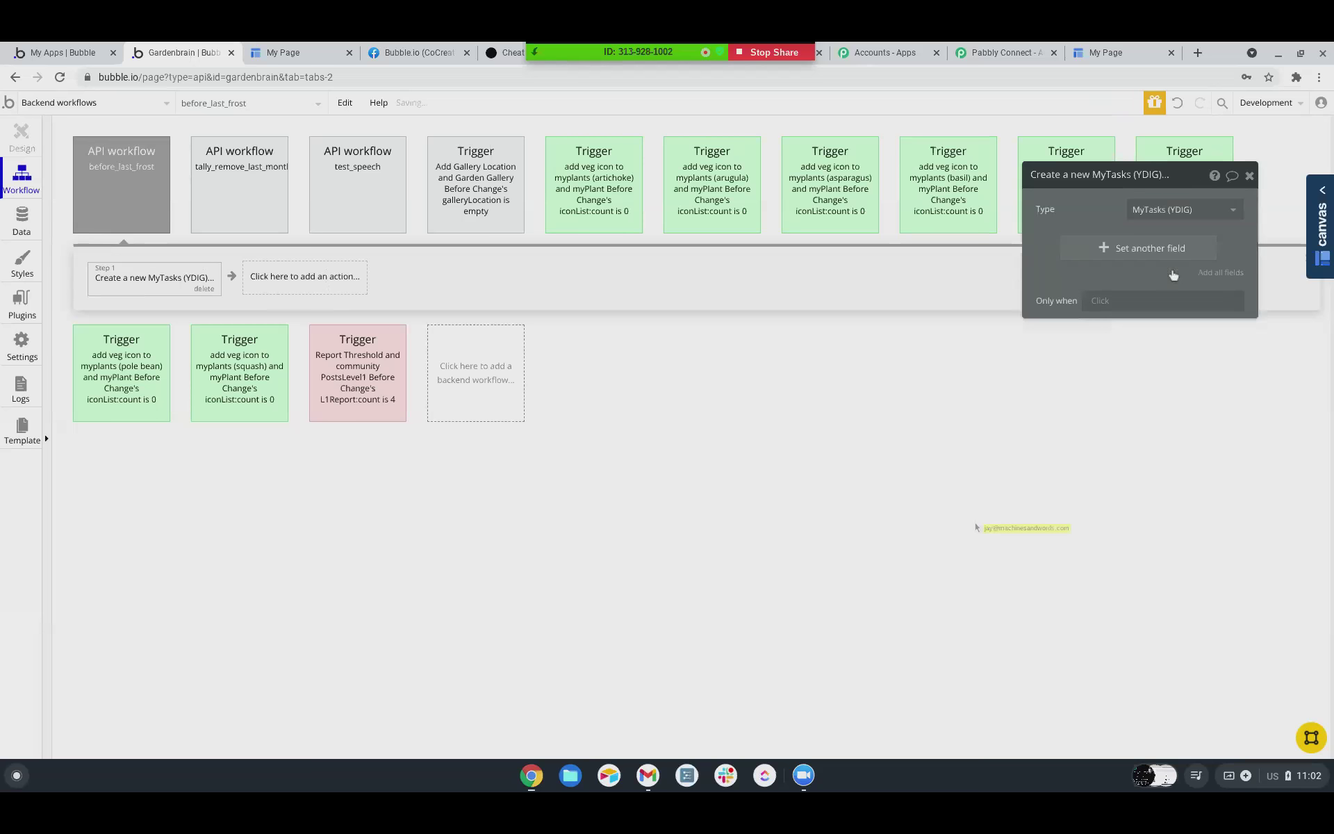
click(1106, 254)
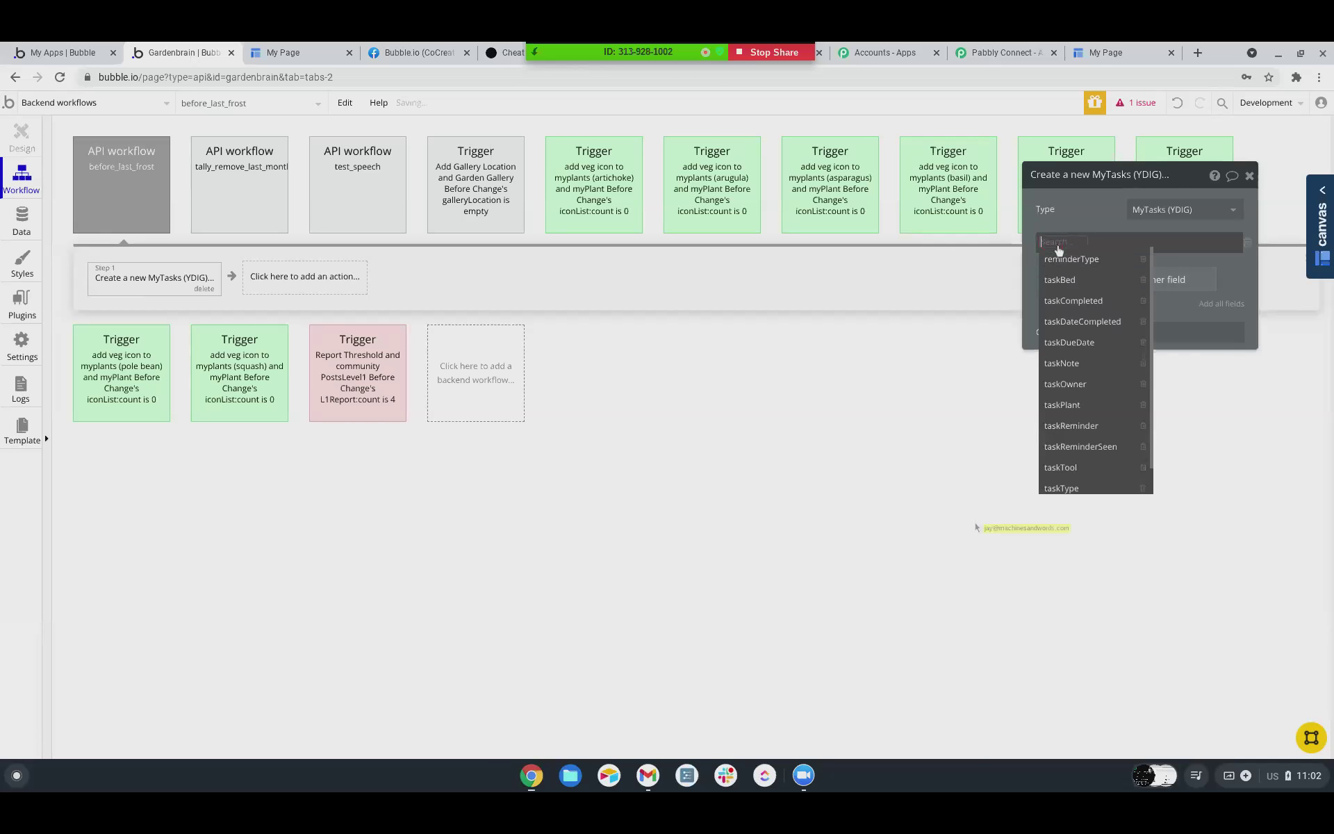
click(1062, 263)
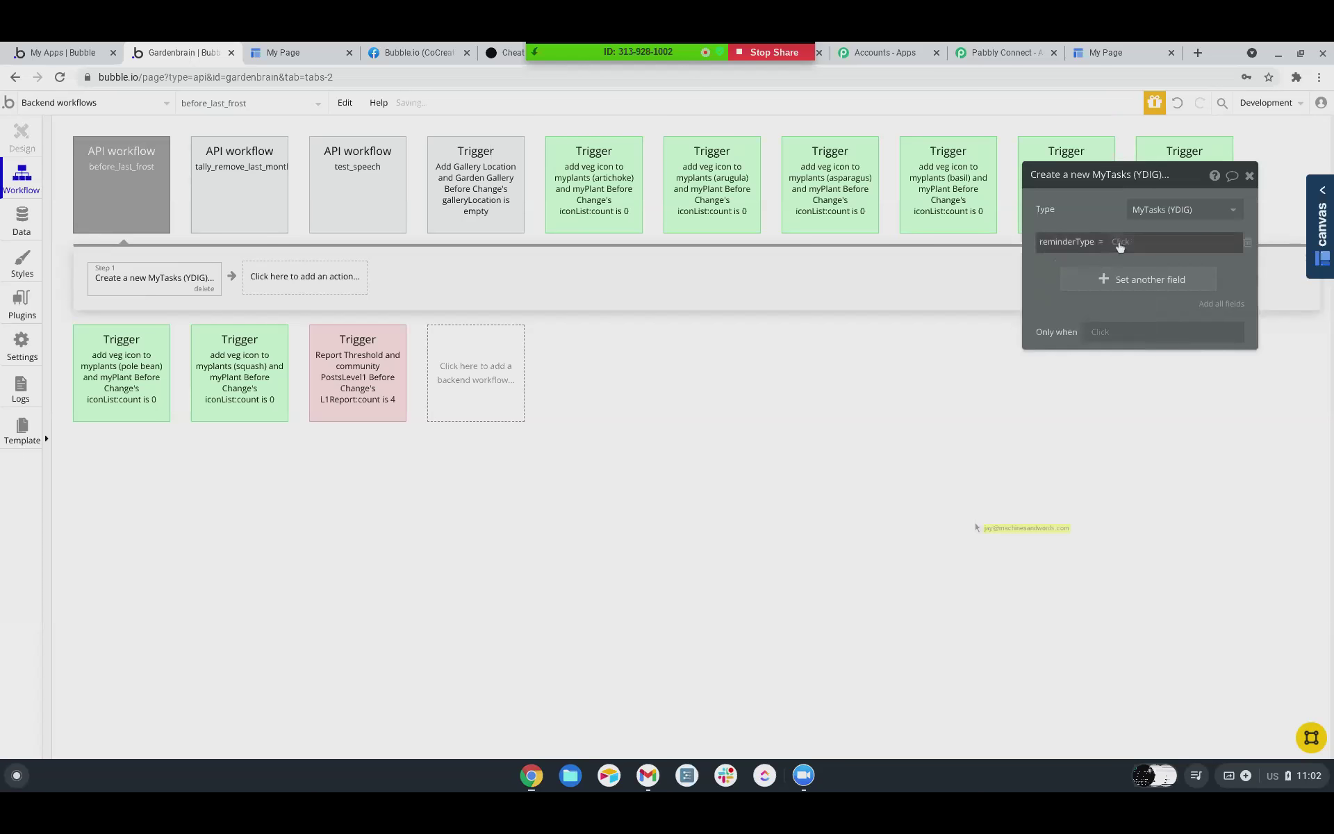
click(1119, 245)
click(1140, 280)
Add the taskNote field with the value '6-weeks to last frost'
click(1133, 282)
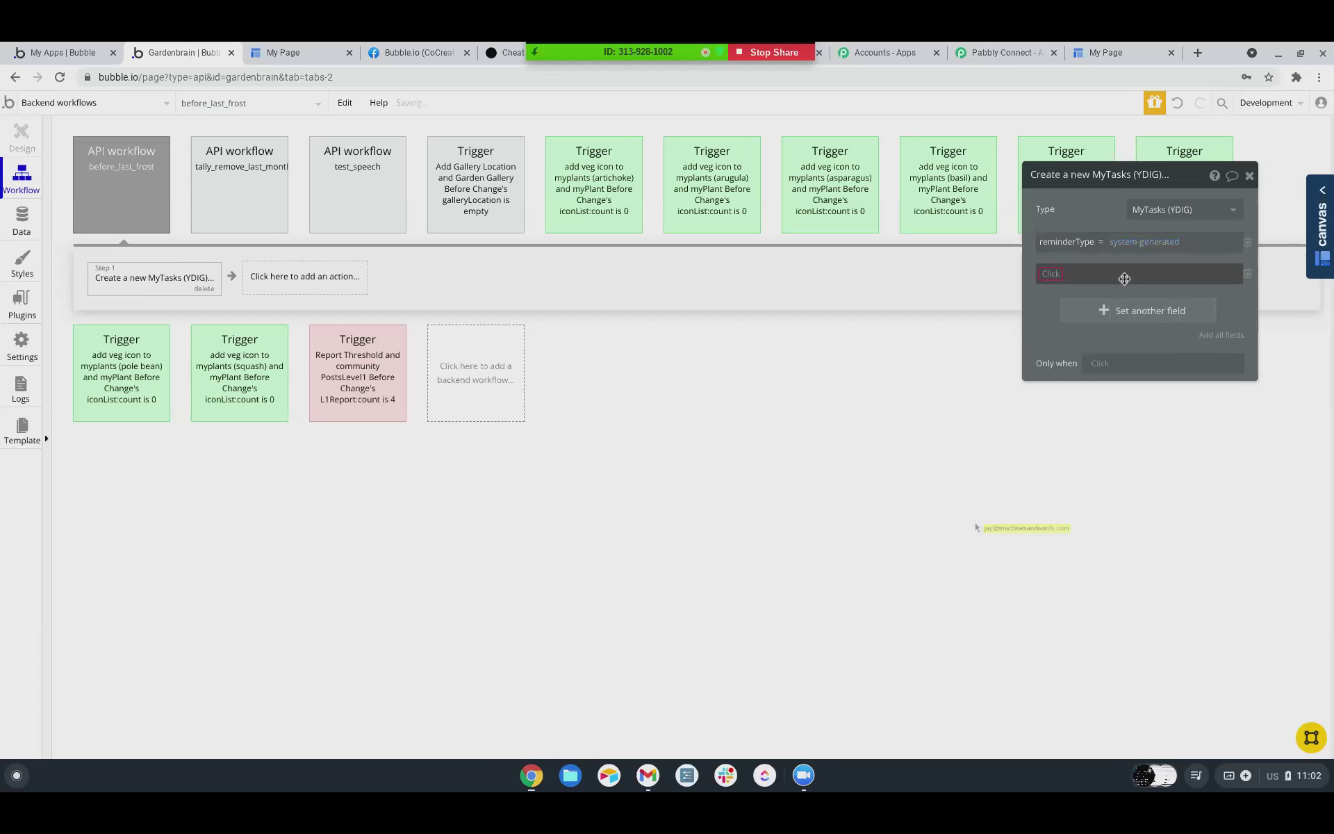
click(1051, 276)
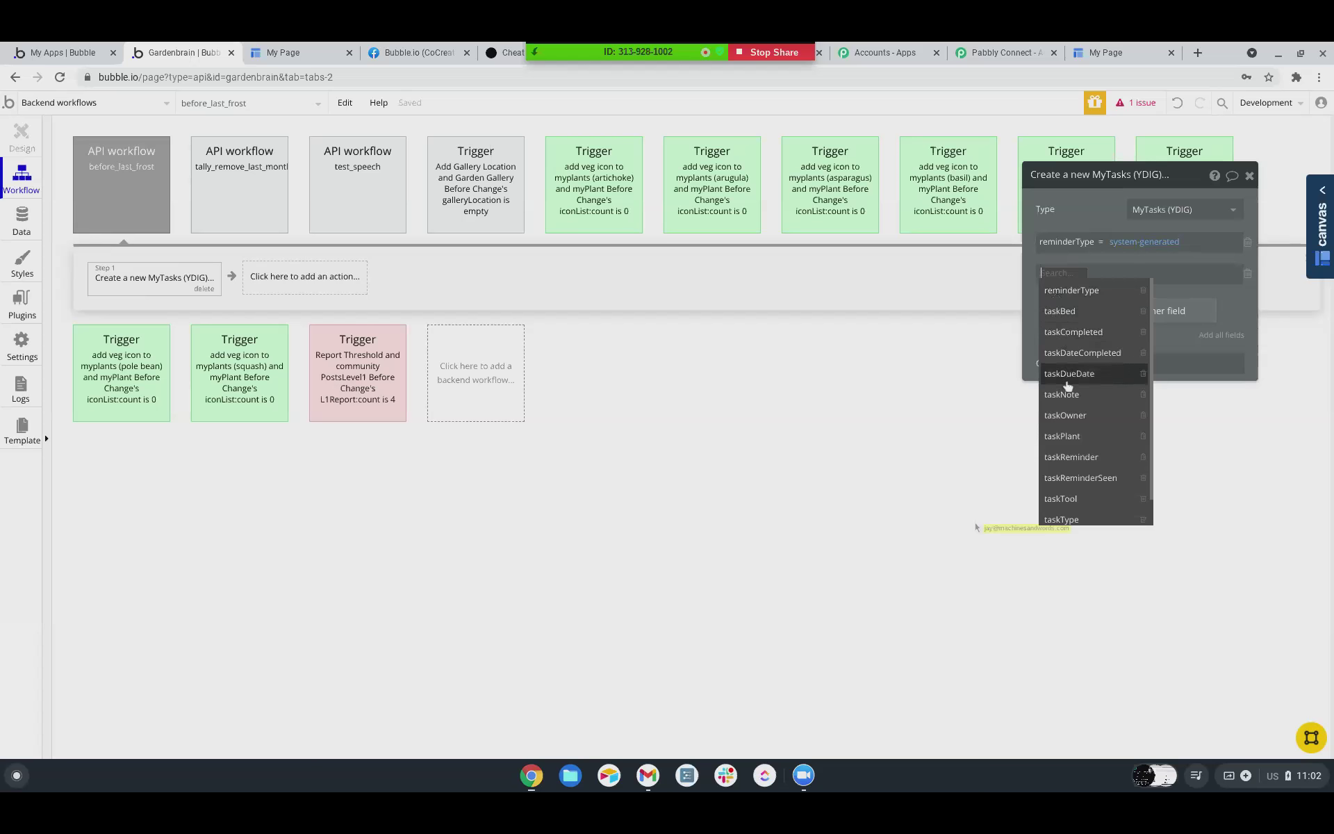
scroll(1063, 399, down, 1)
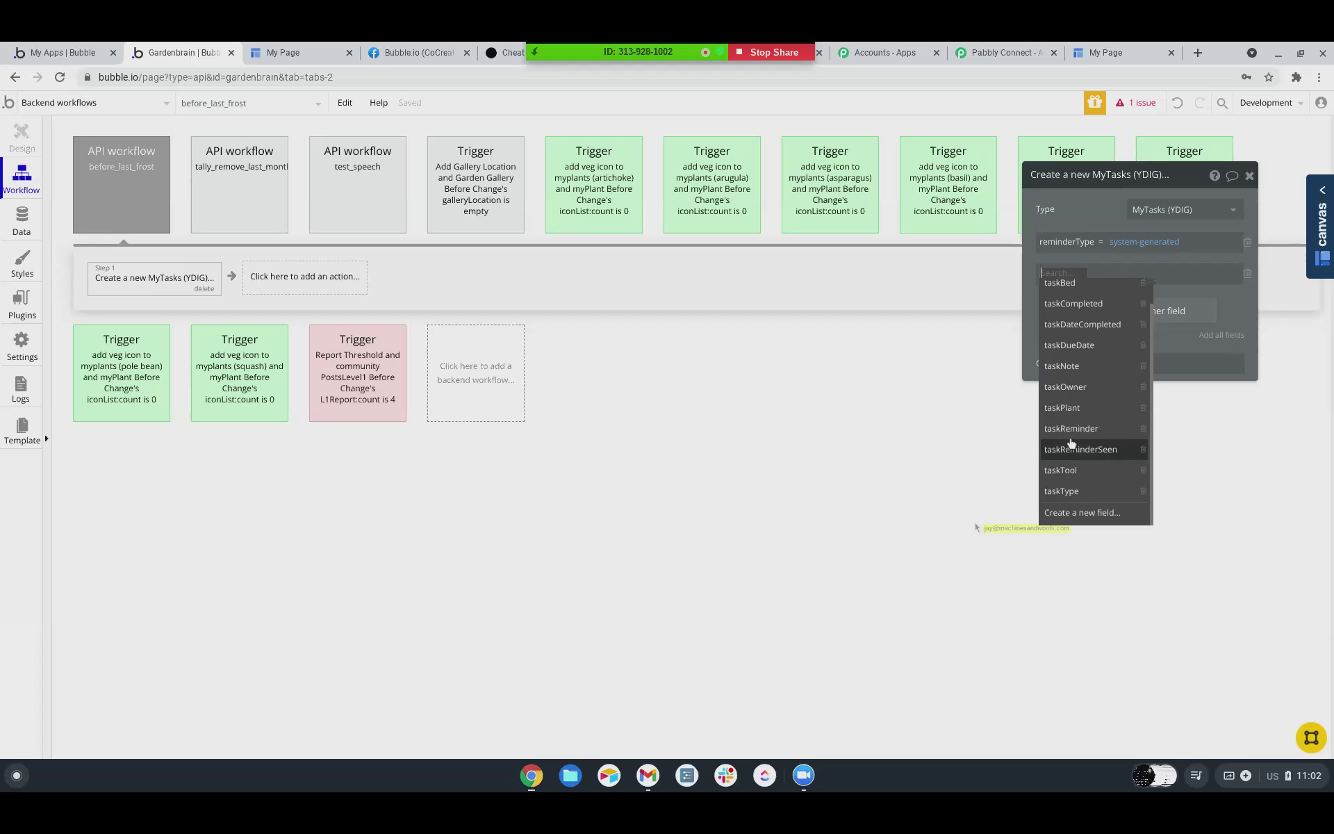
scroll(1067, 410, up, 1)
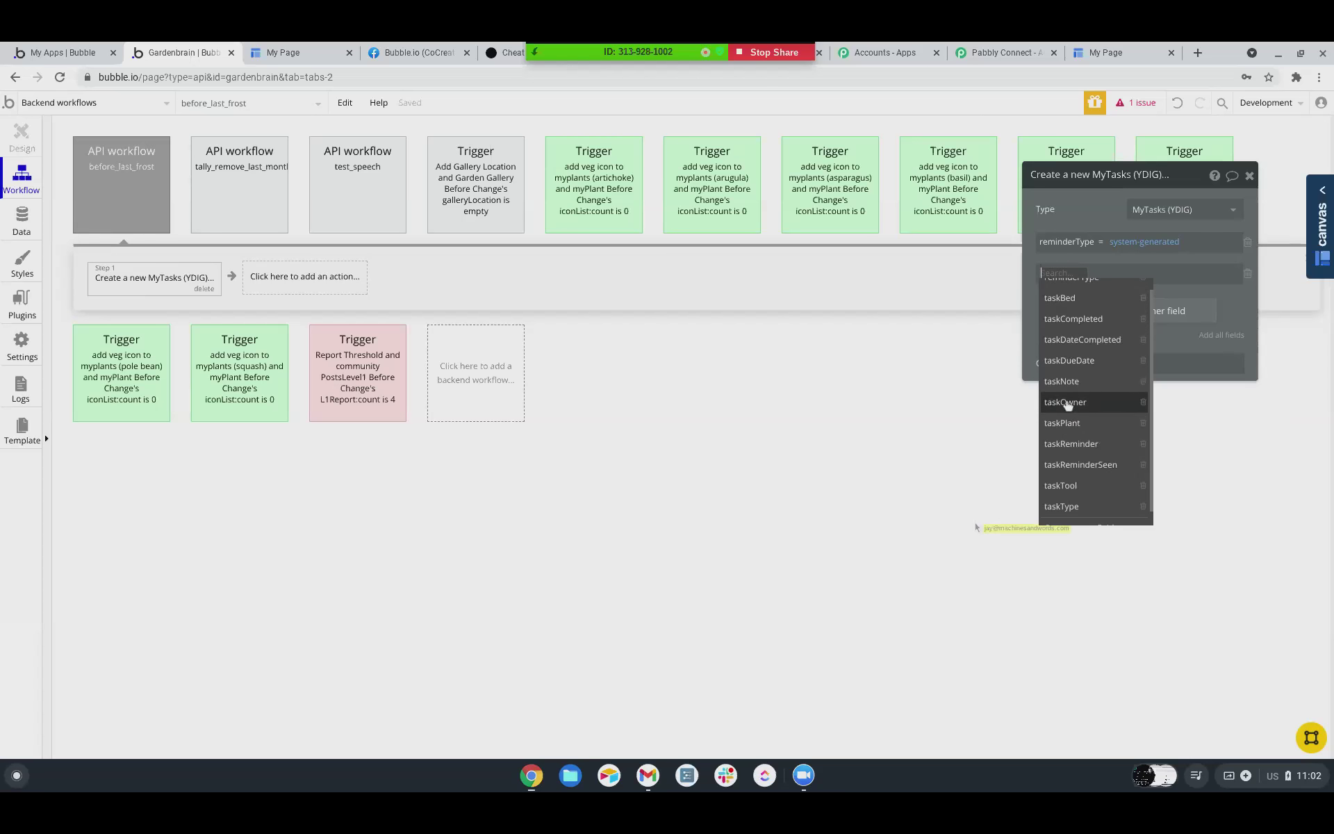
click(1063, 381)
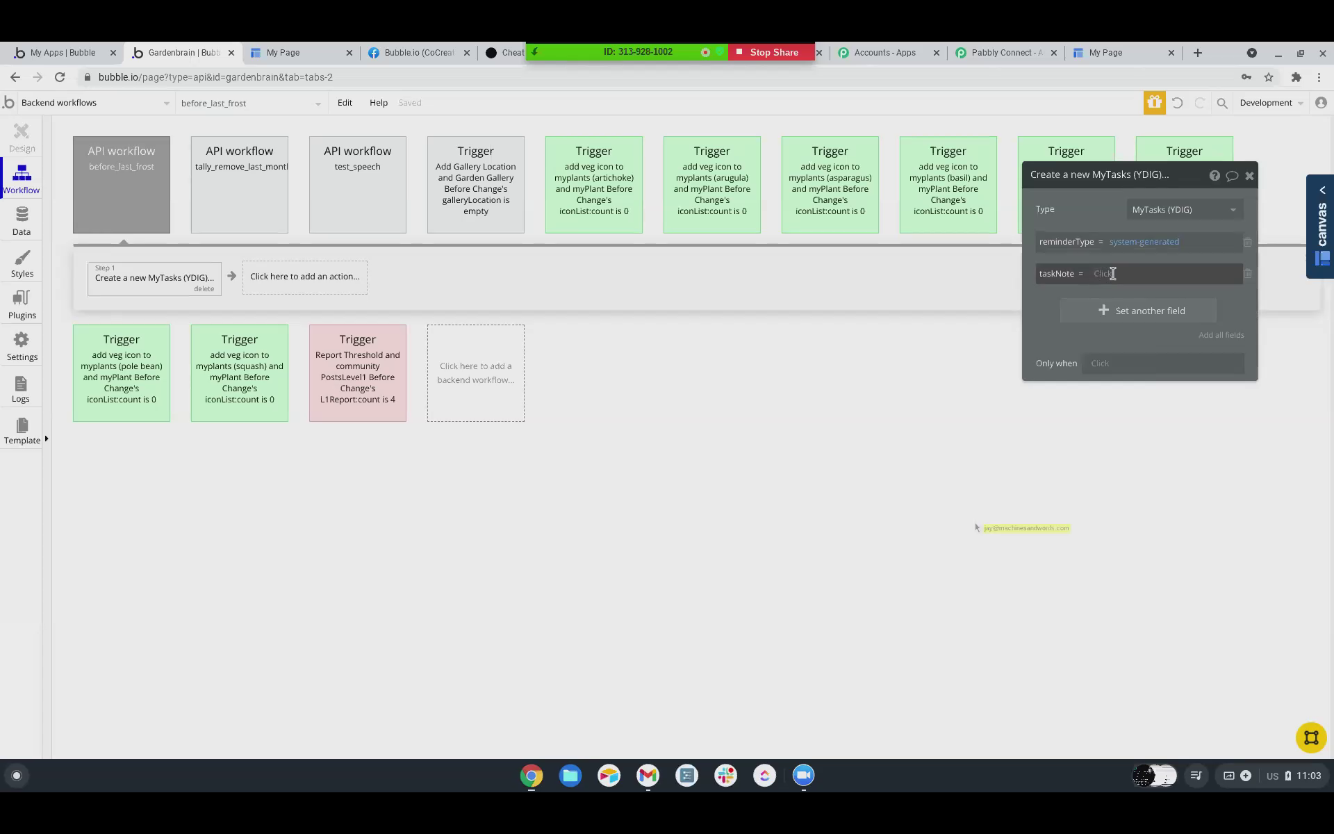
click(1117, 274)
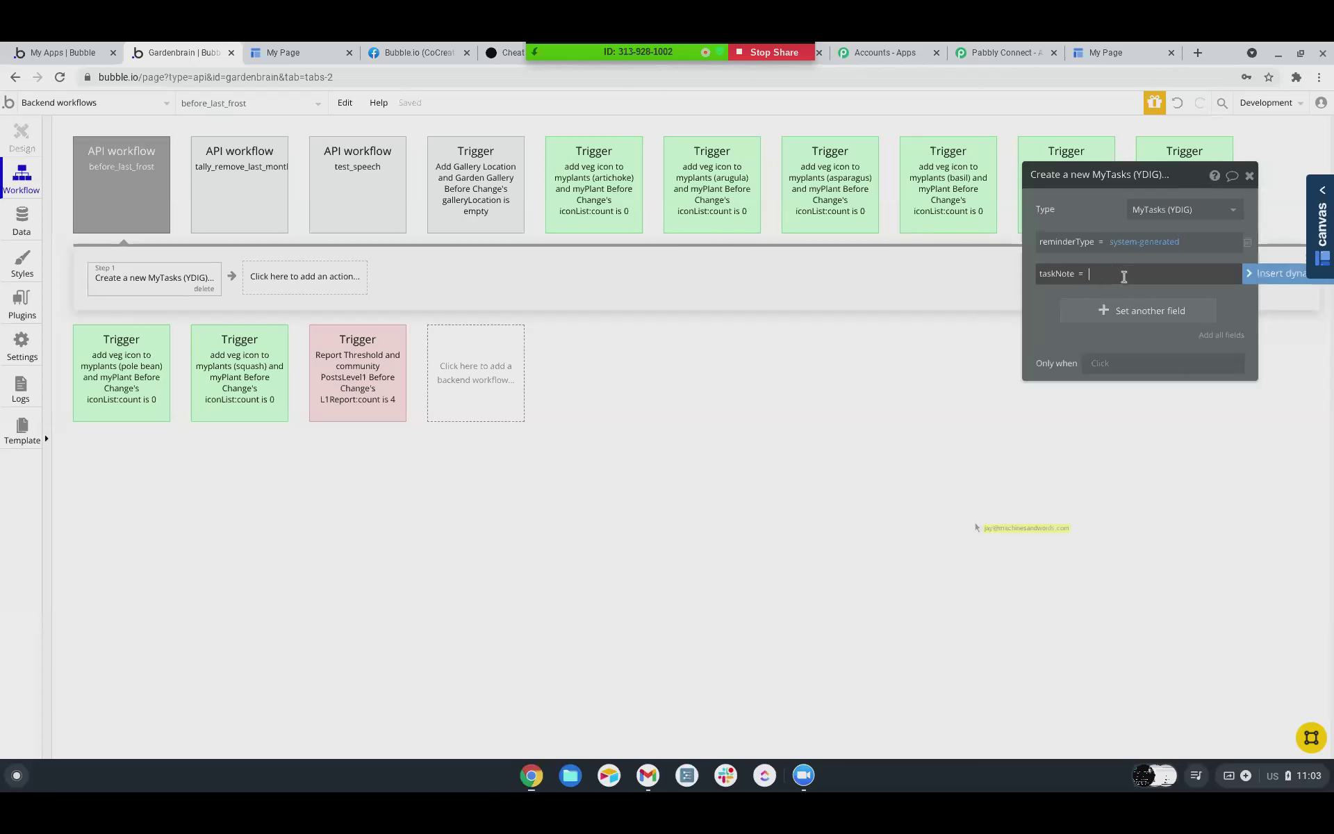
text(6-weeks to last froxs)
key(BackSpace)
click(1063, 351)
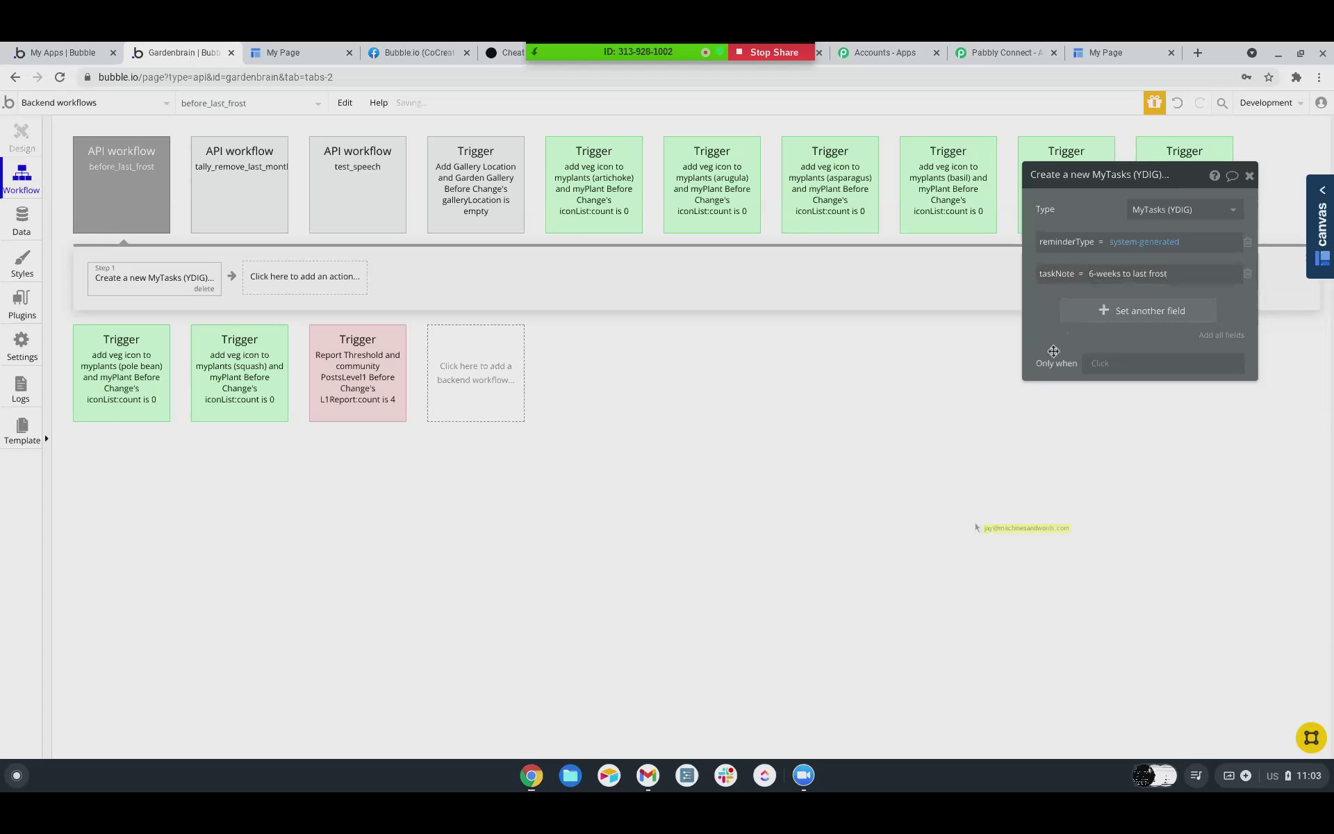
Delete the zone parameter from the before_last_frost workflow's properties
click(119, 201)
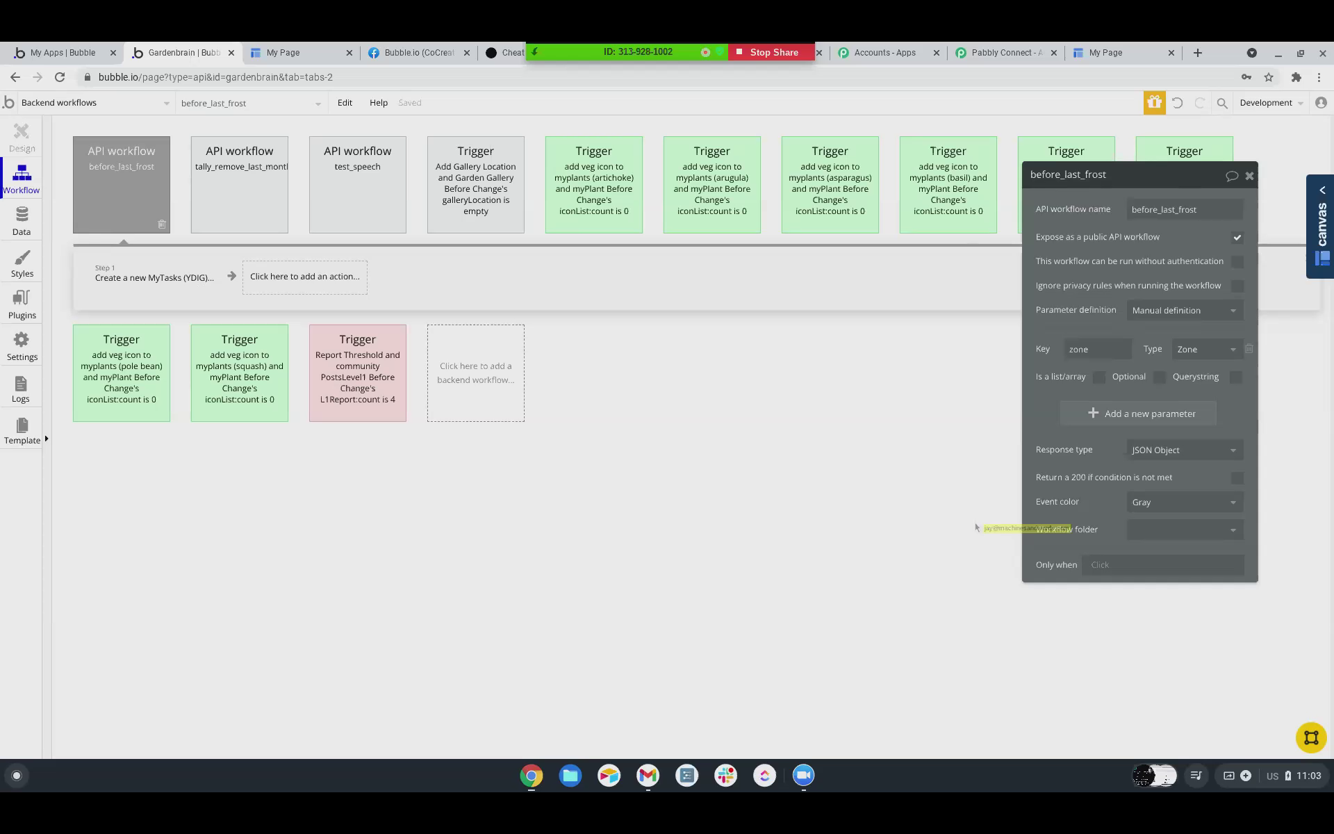
drag(1102, 351, 1036, 348)
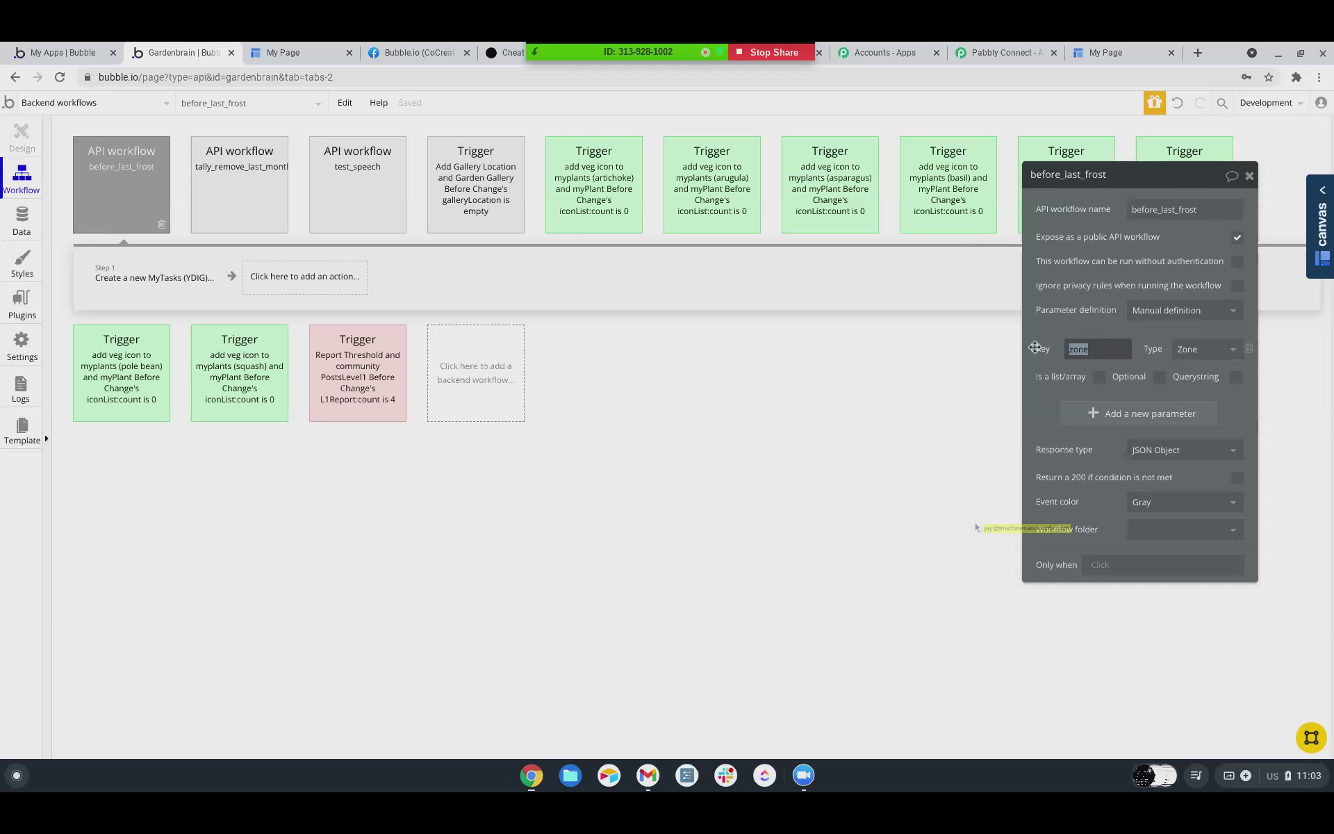
click(1251, 352)
click(1250, 352)
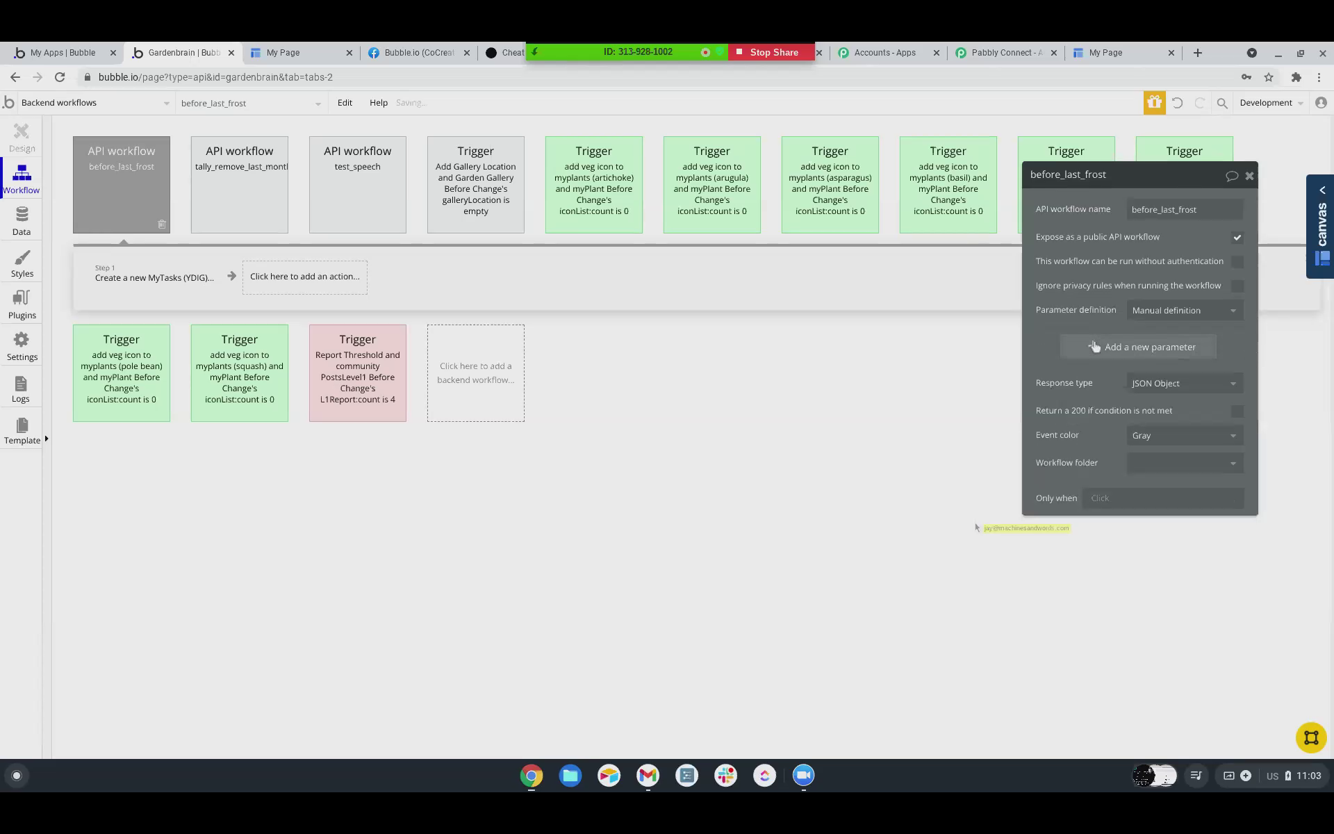
click(475, 373)
Create a second API workflow and name it schedule_alert
click(545, 362)
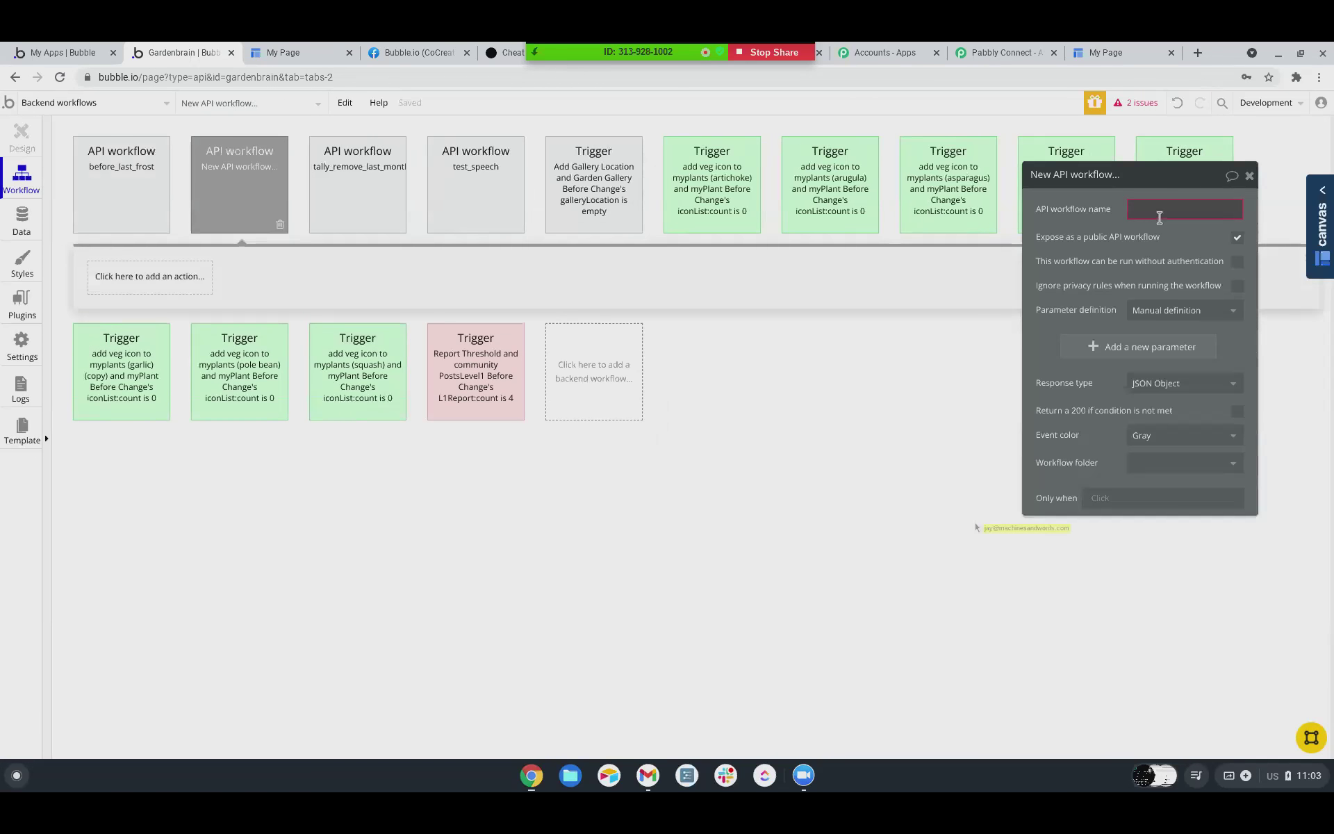
click(1164, 211)
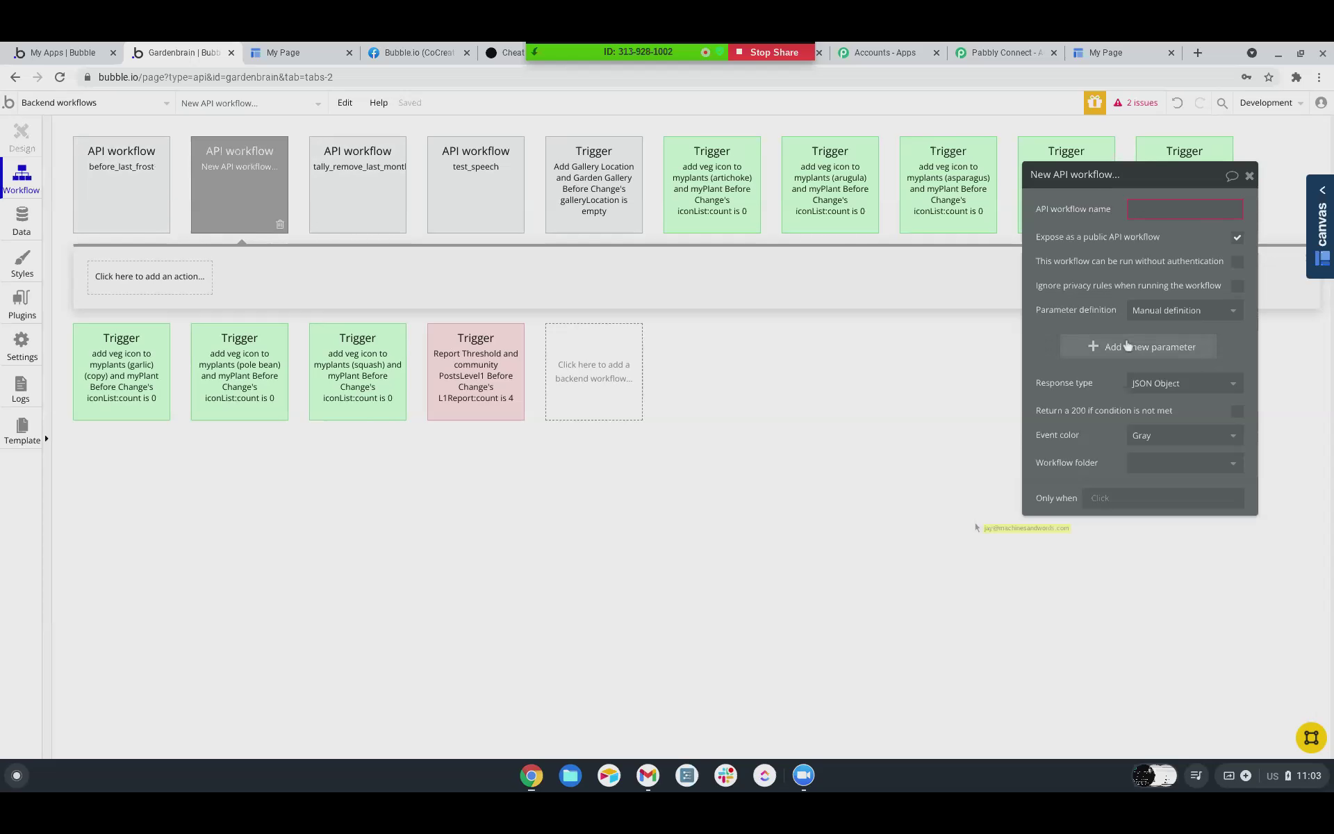
click(1157, 213)
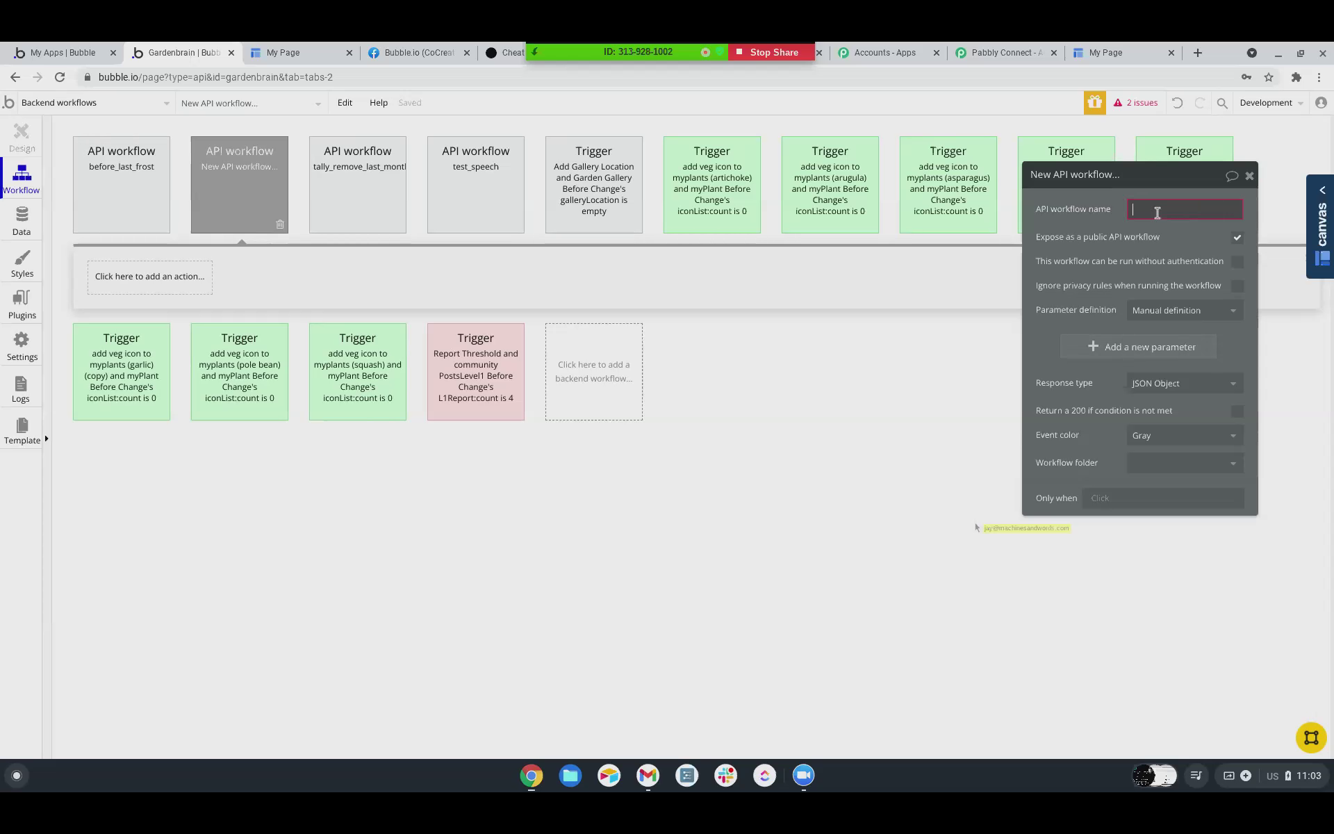
text(s)
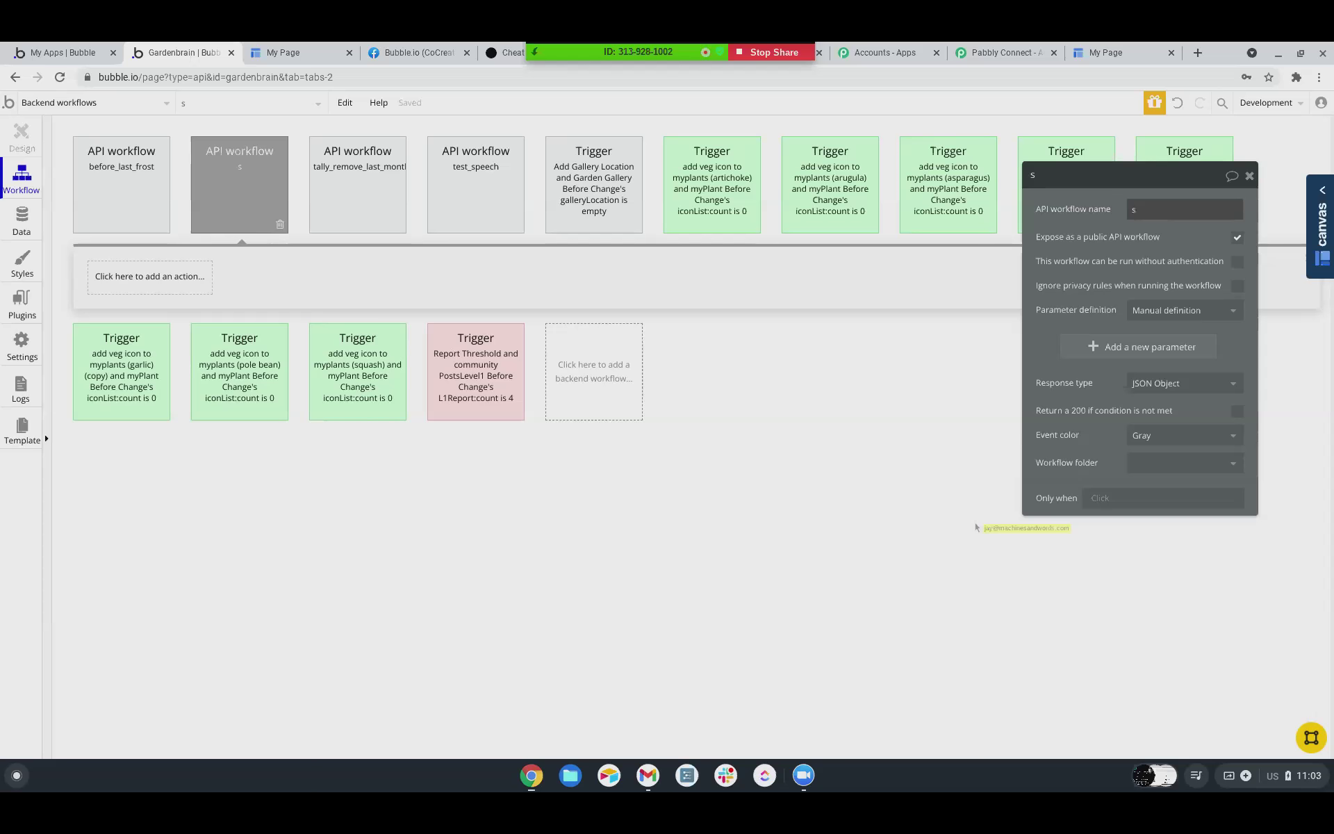
text(chedule)
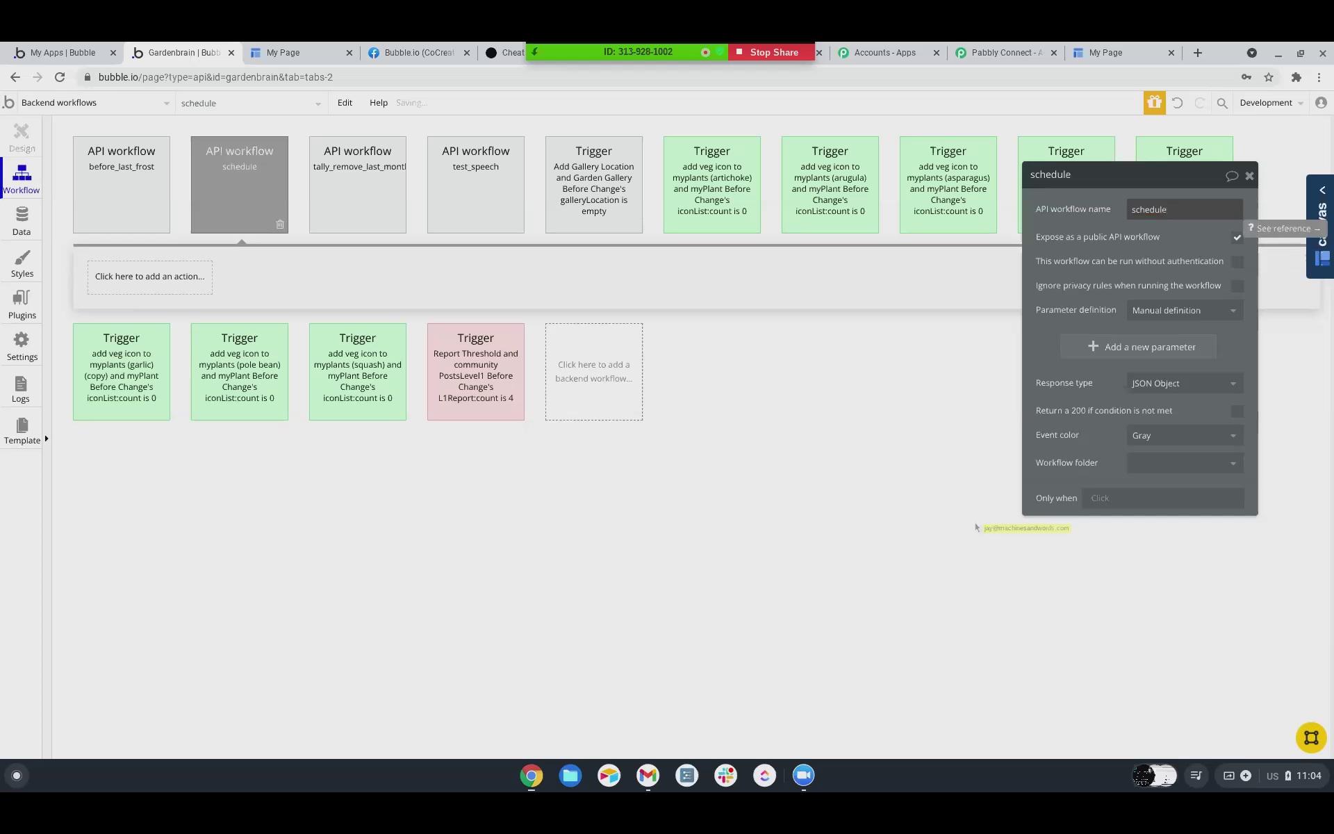
text( alrt)
key(BackSpace)
key(BackSpace)
key(BackSpace)
key(BackSpace)
key(BackSpace)
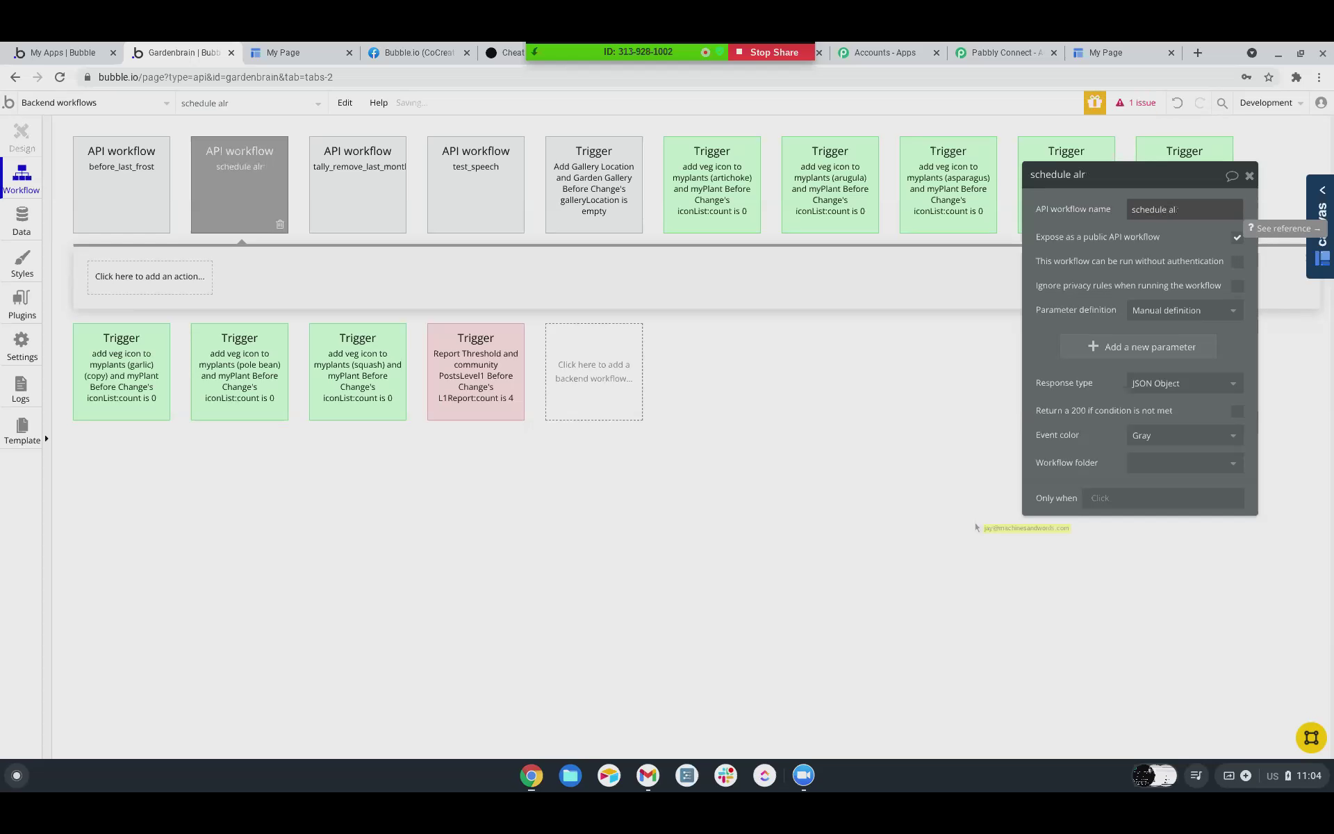
text(_alert)
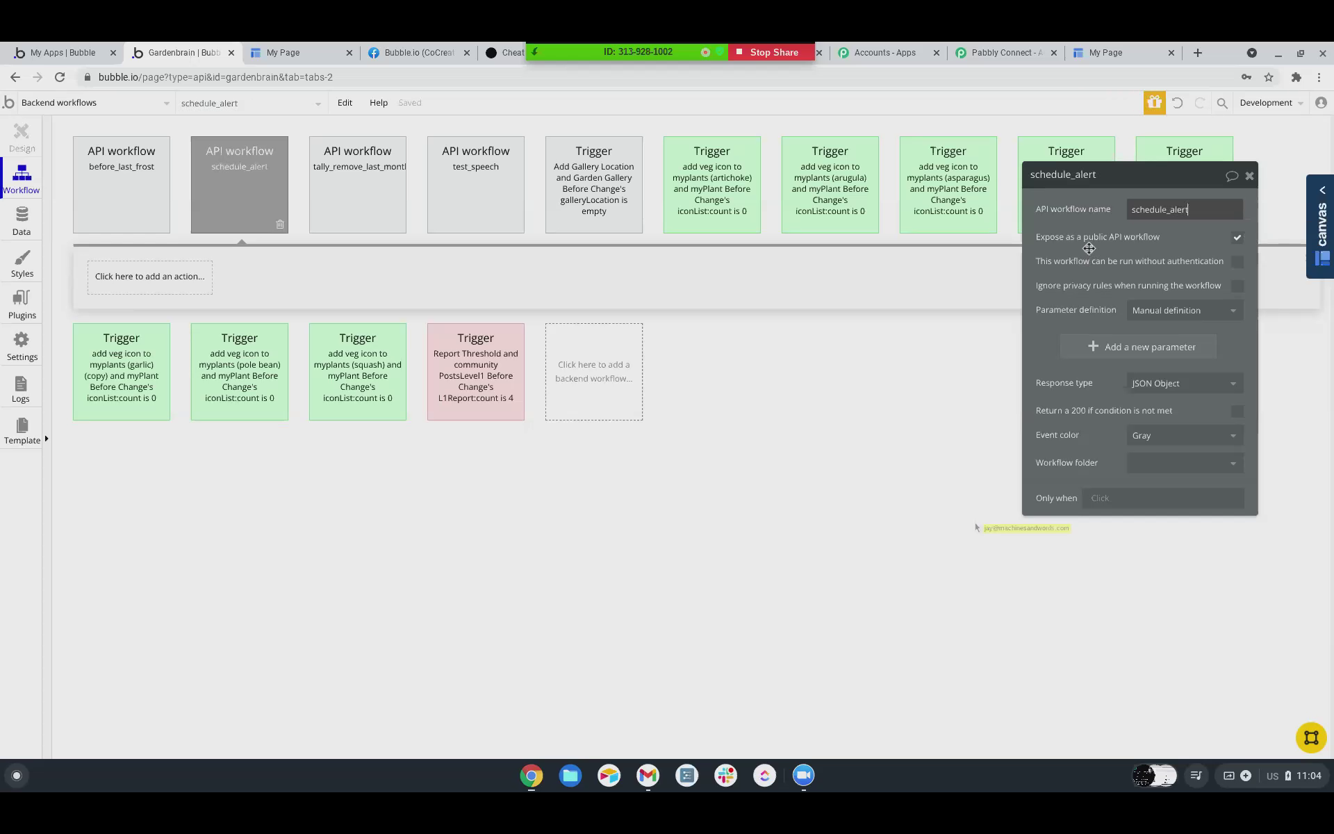
Add parameters Date of type date and User of type User to schedule_alert
click(1148, 351)
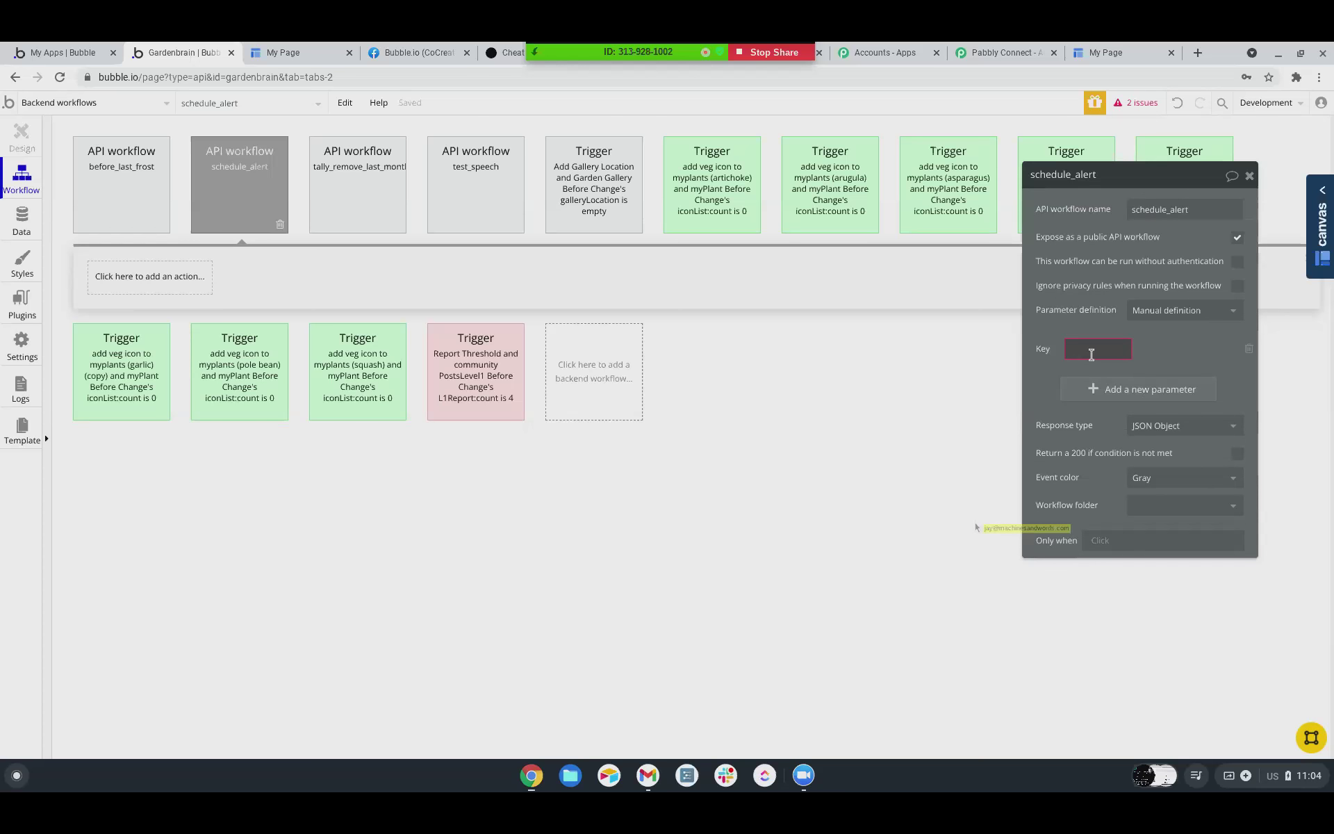
click(1091, 354)
text(Date)
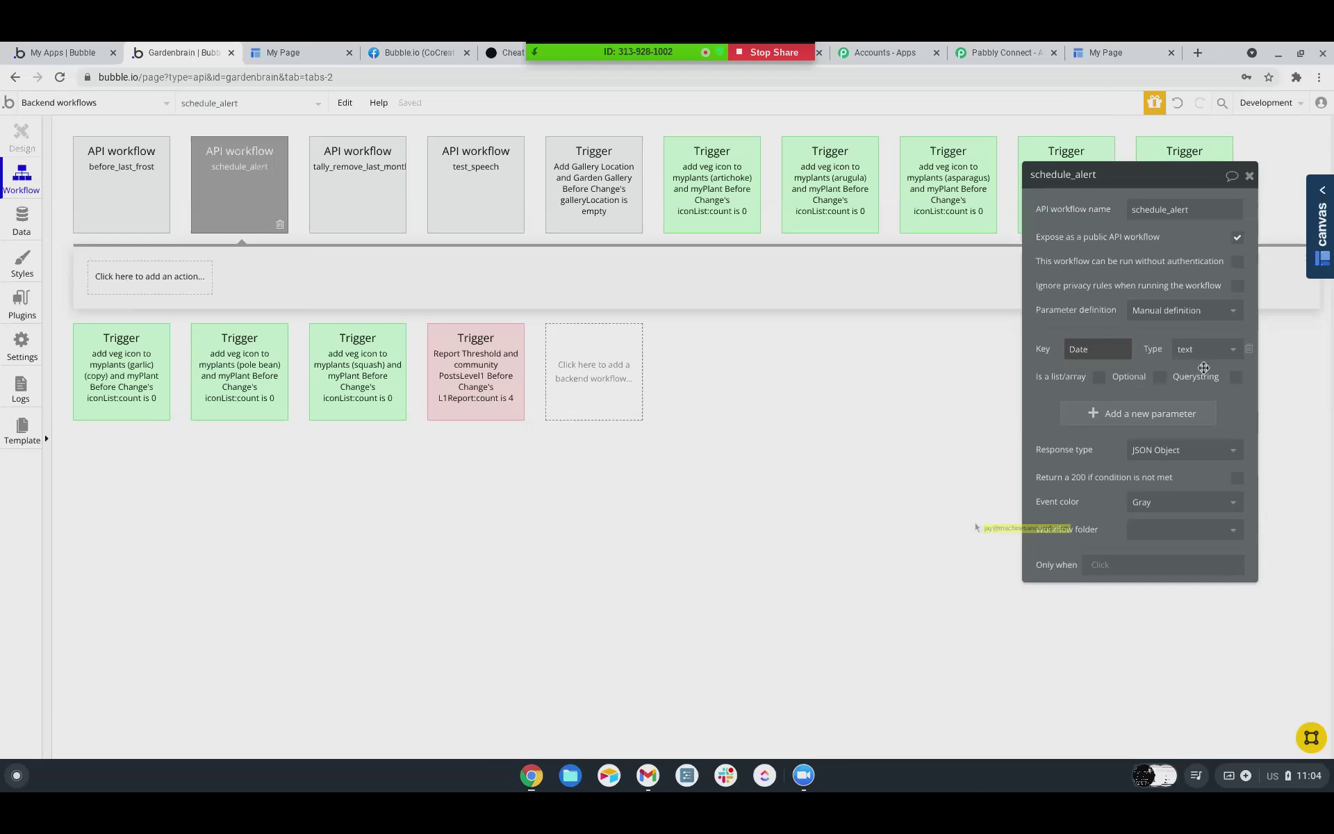
click(1212, 355)
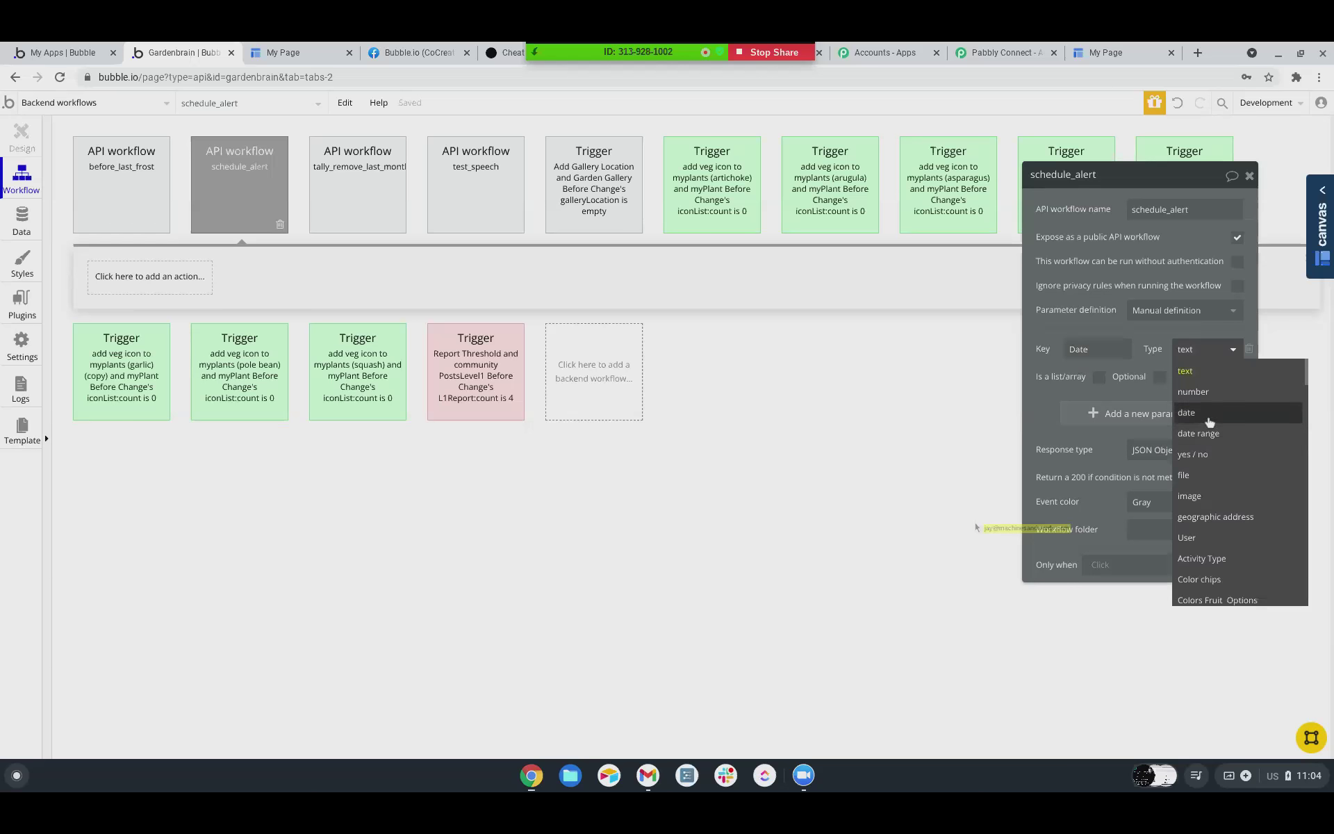
click(1209, 420)
click(1090, 416)
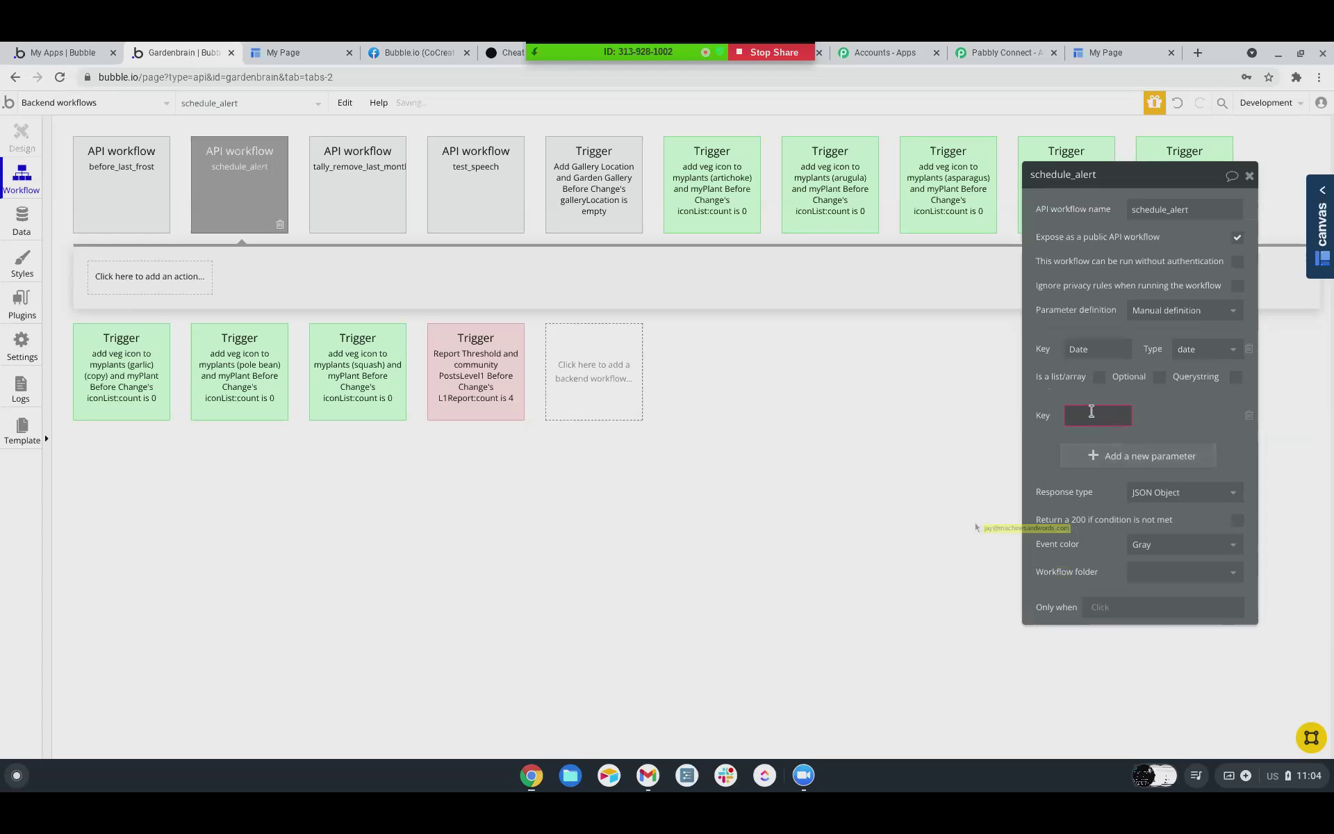
text(User)
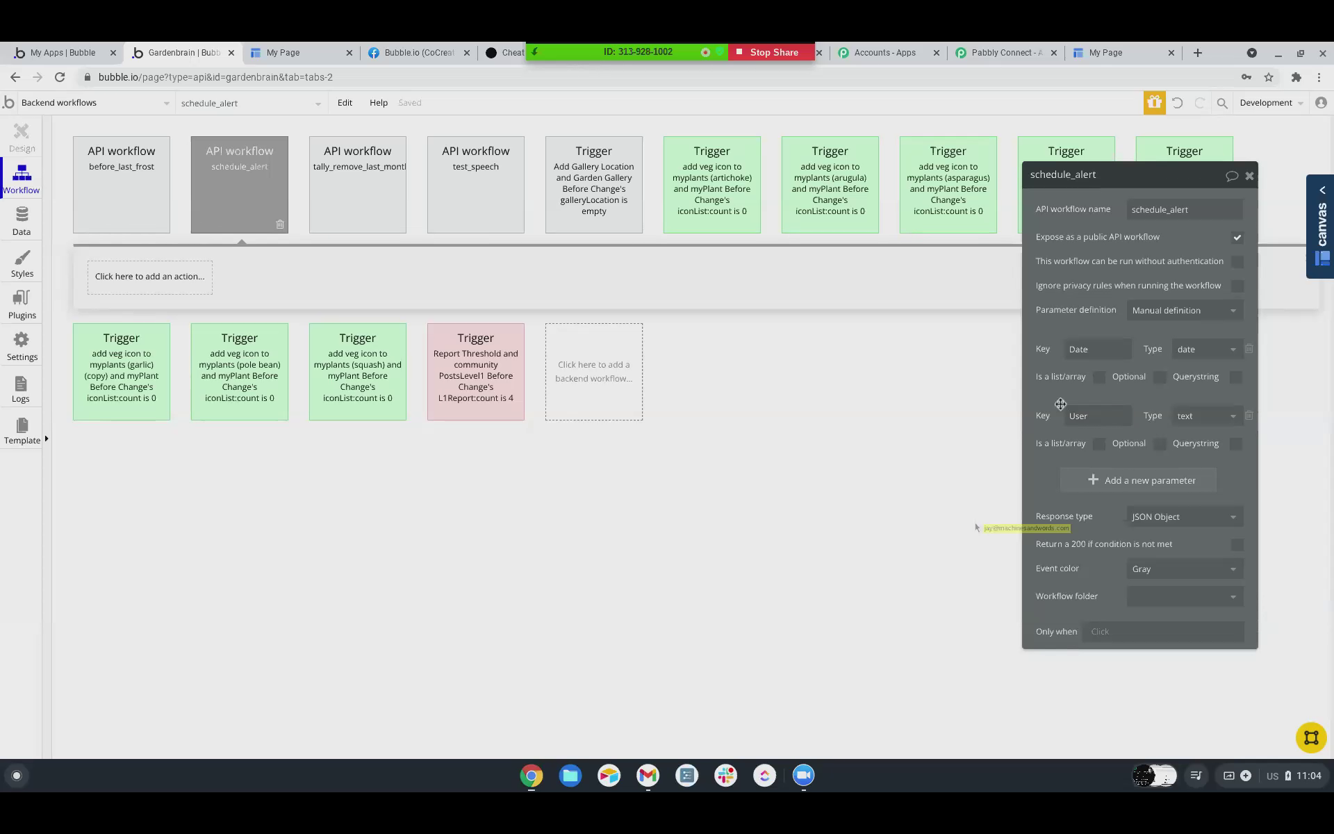
click(1218, 417)
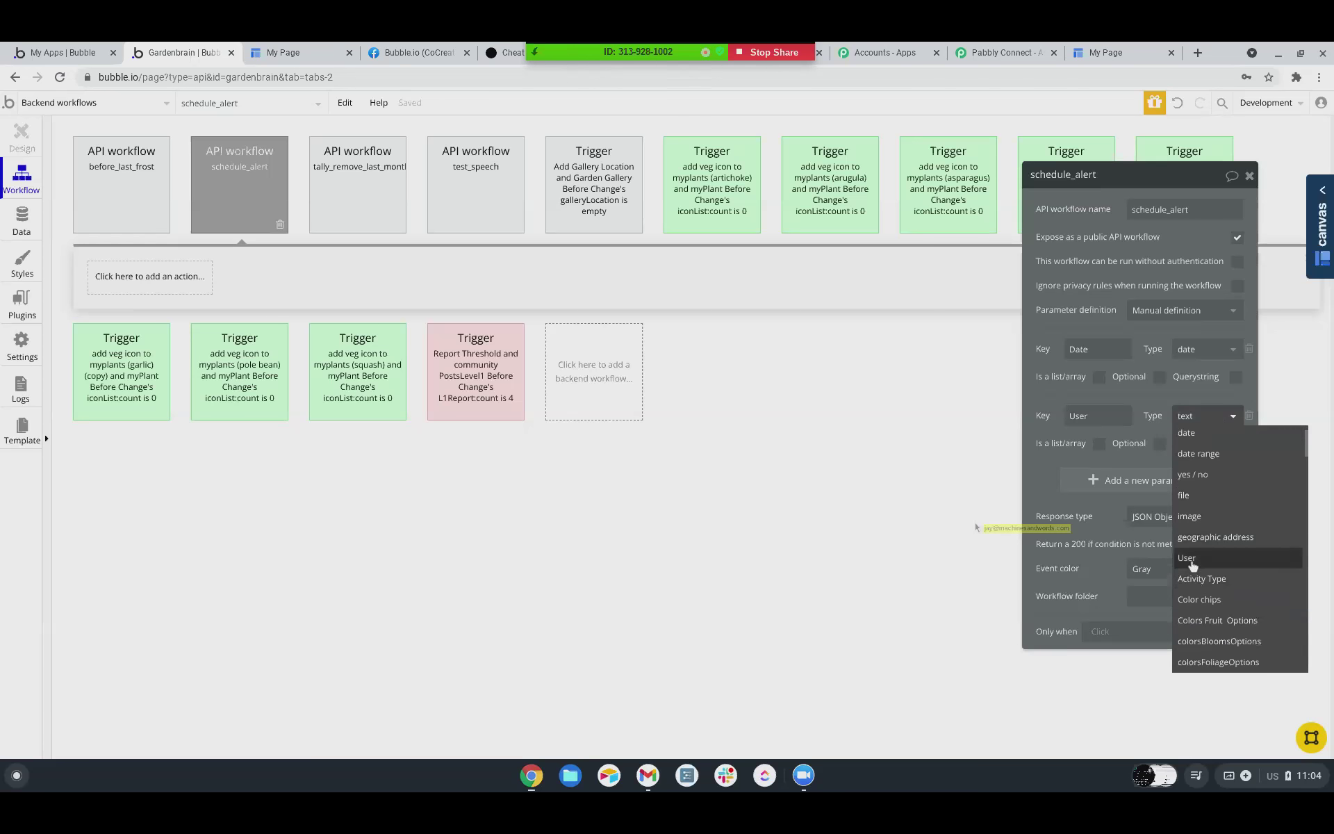
click(1185, 560)
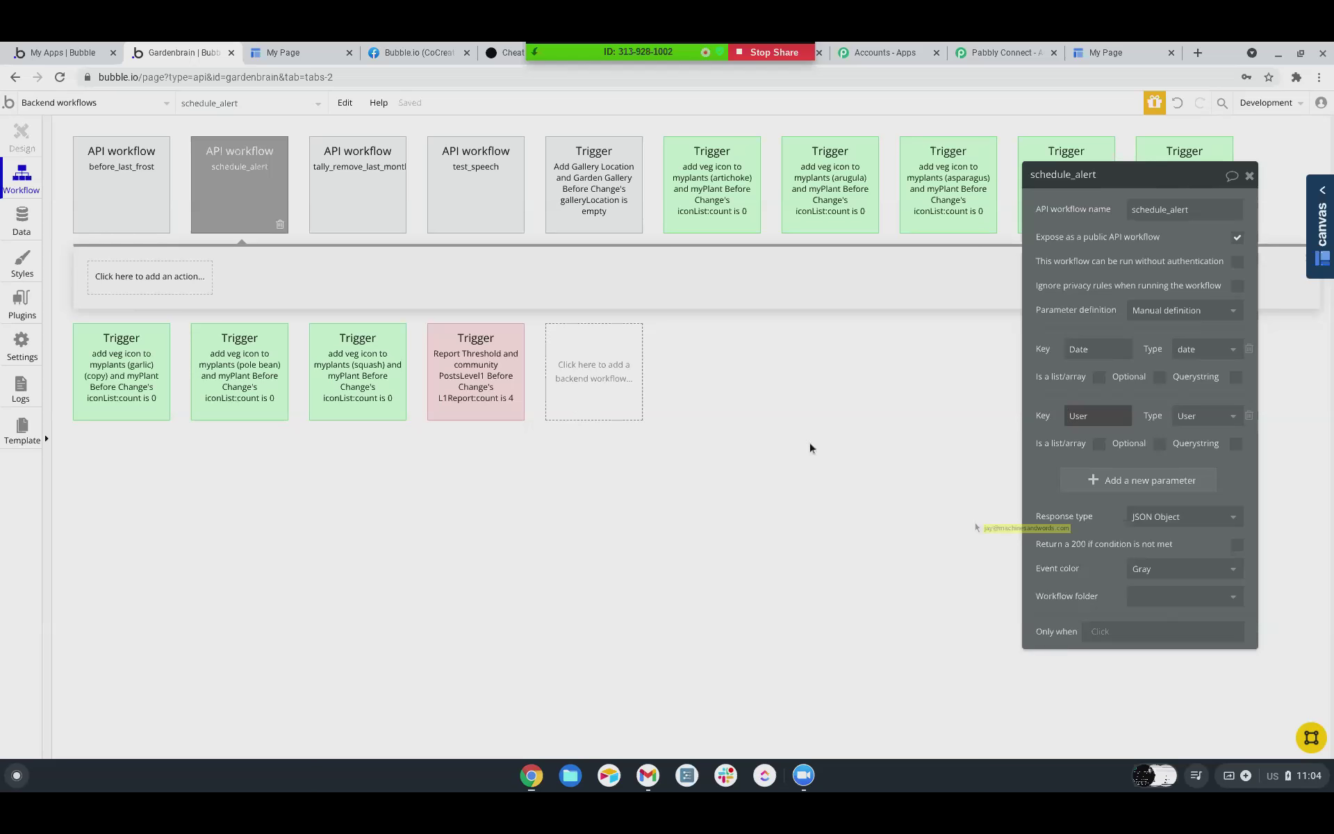
Add a Schedule API Workflow step to schedule_alert that runs before_last_frost
click(125, 281)
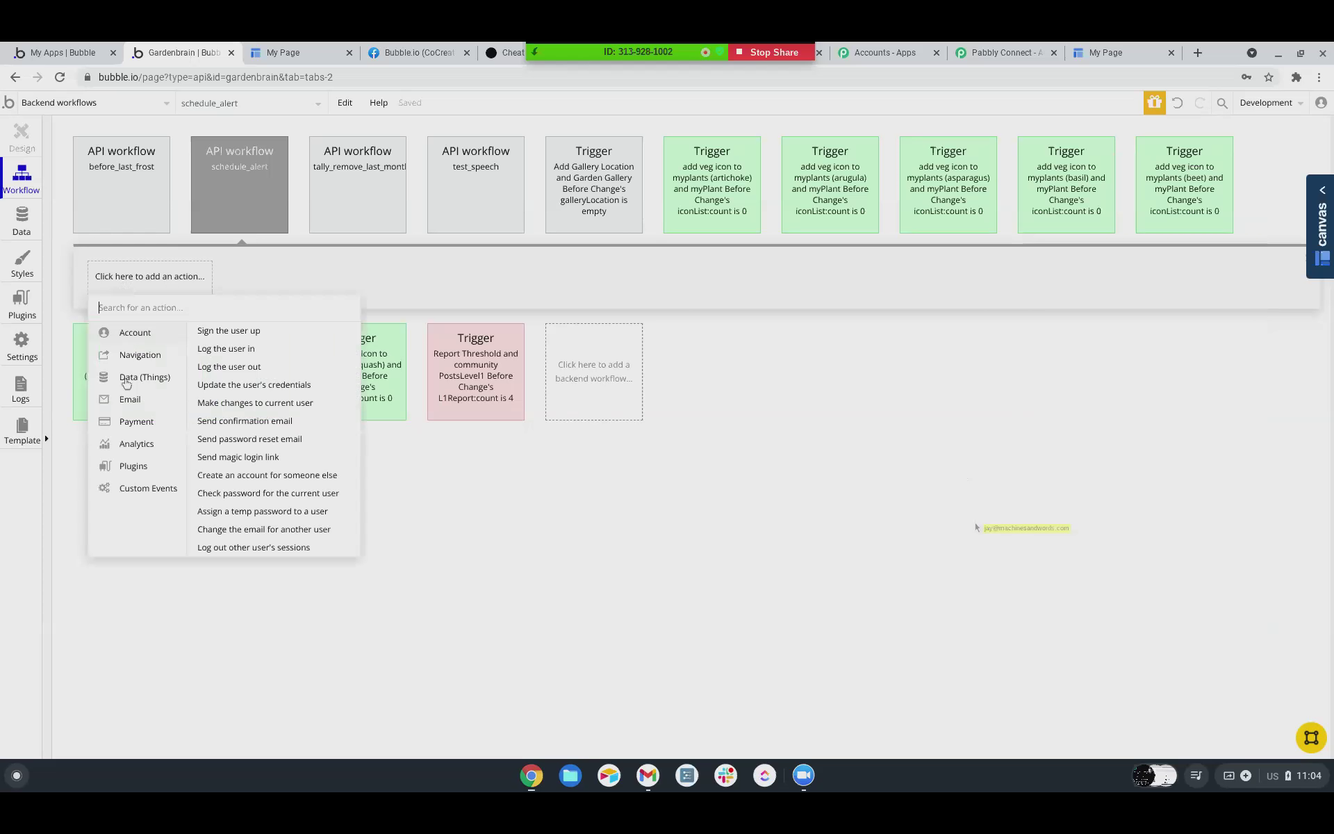
mouse_move(127, 439)
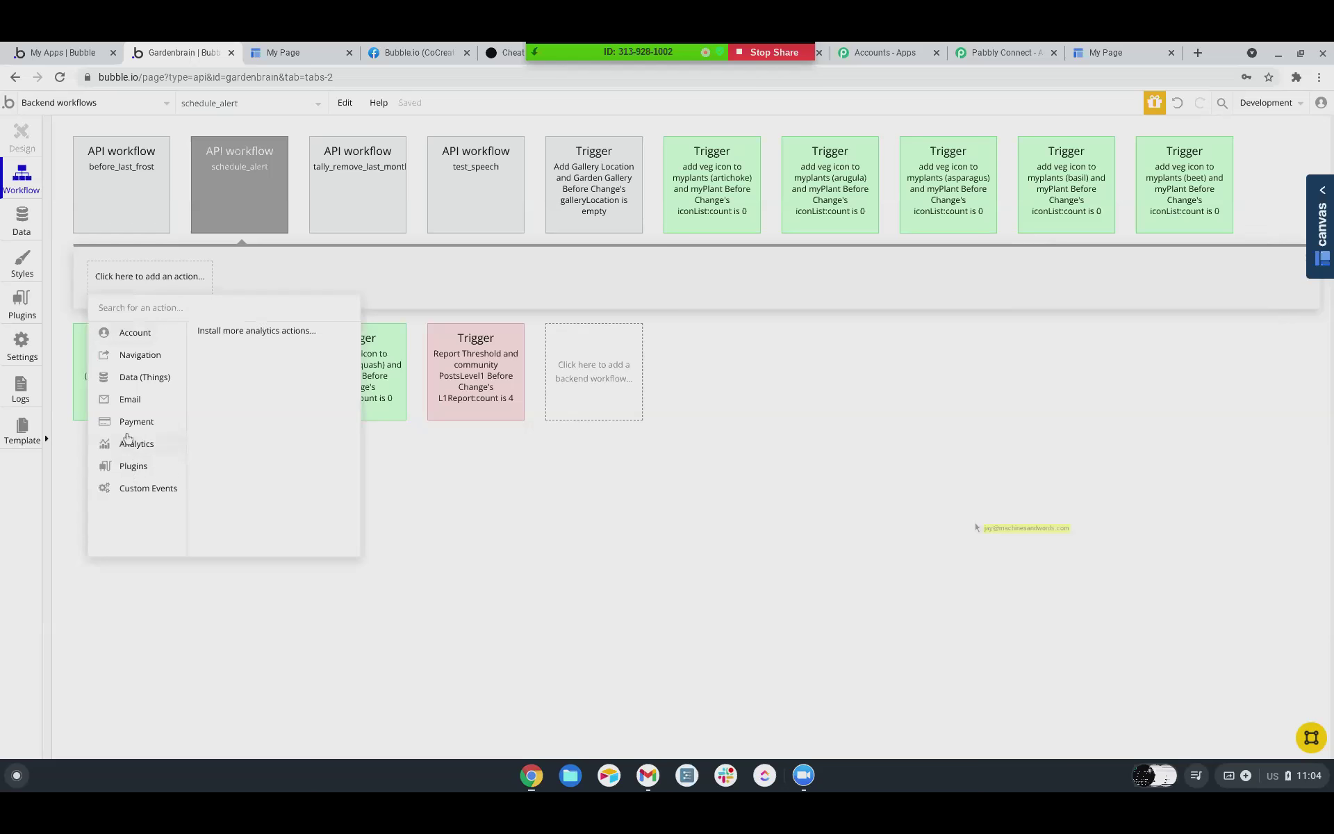
mouse_move(130, 467)
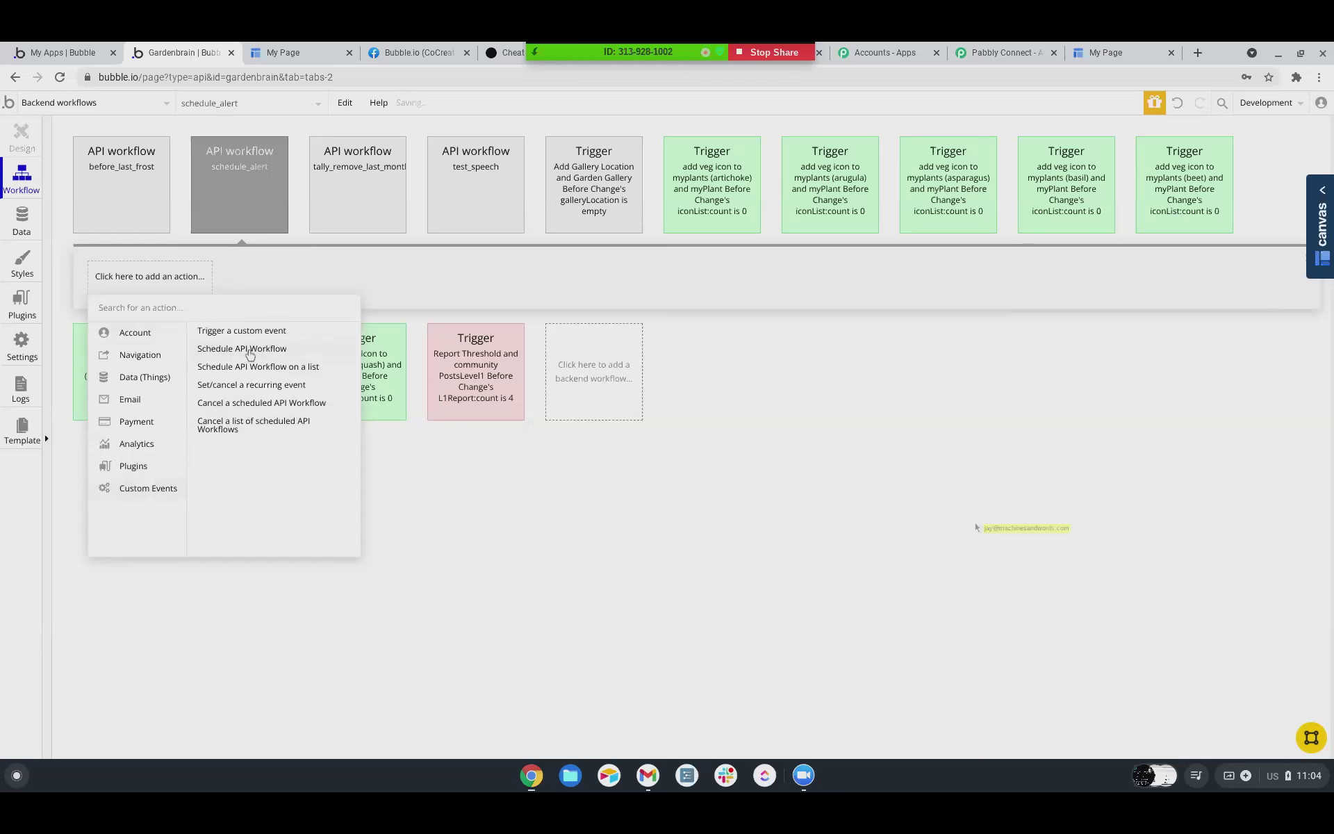
click(247, 350)
click(1203, 212)
click(1181, 228)
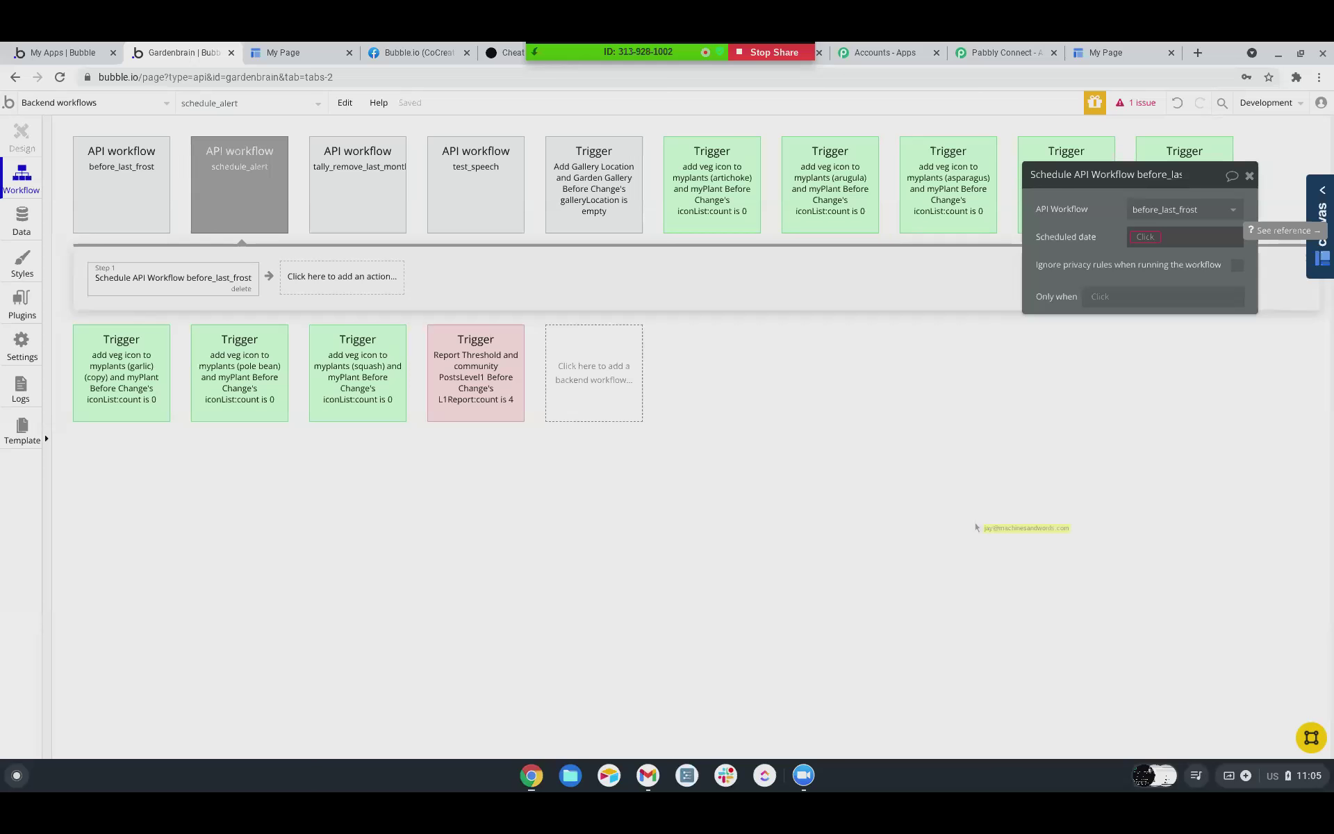
Set the scheduled date to User's dateLastFrost +(months): -1.5
click(1151, 238)
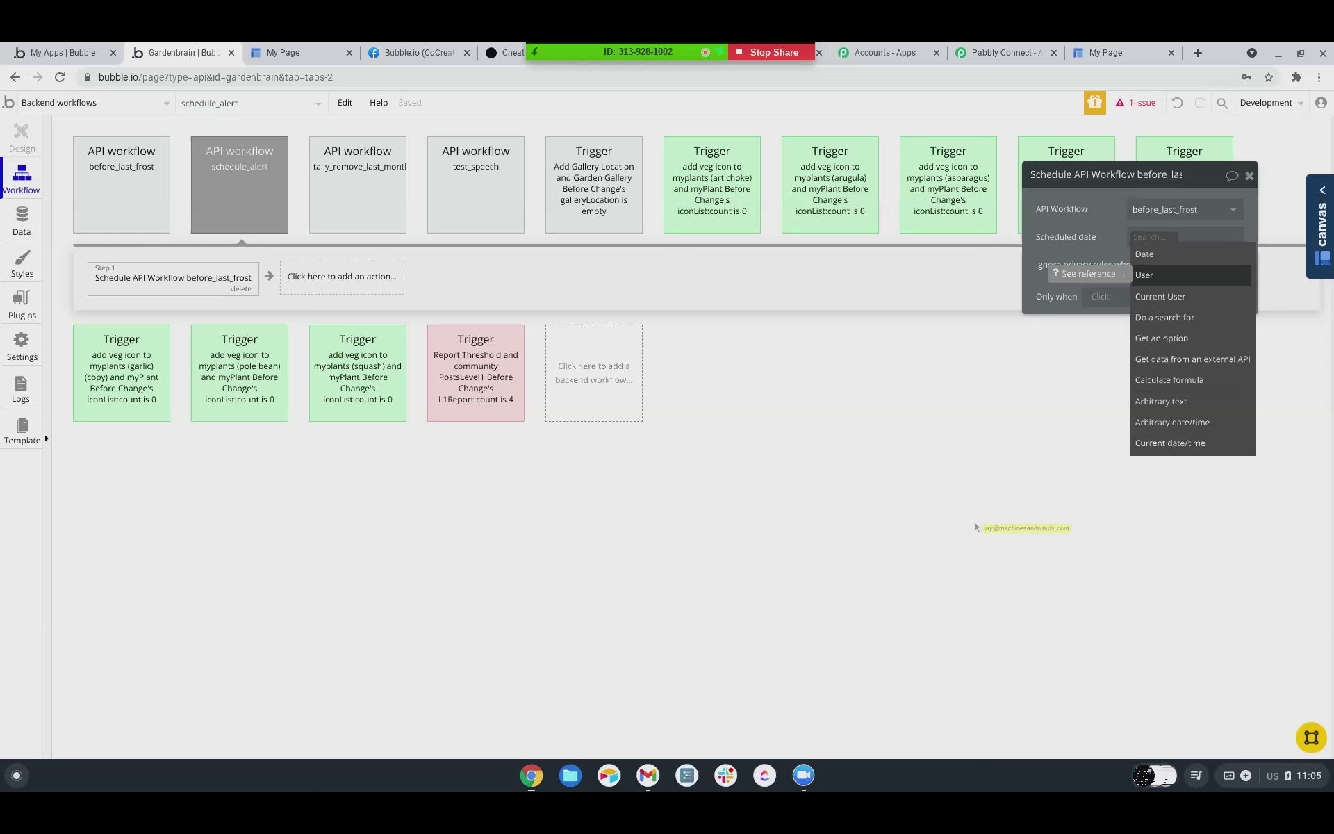
click(1143, 276)
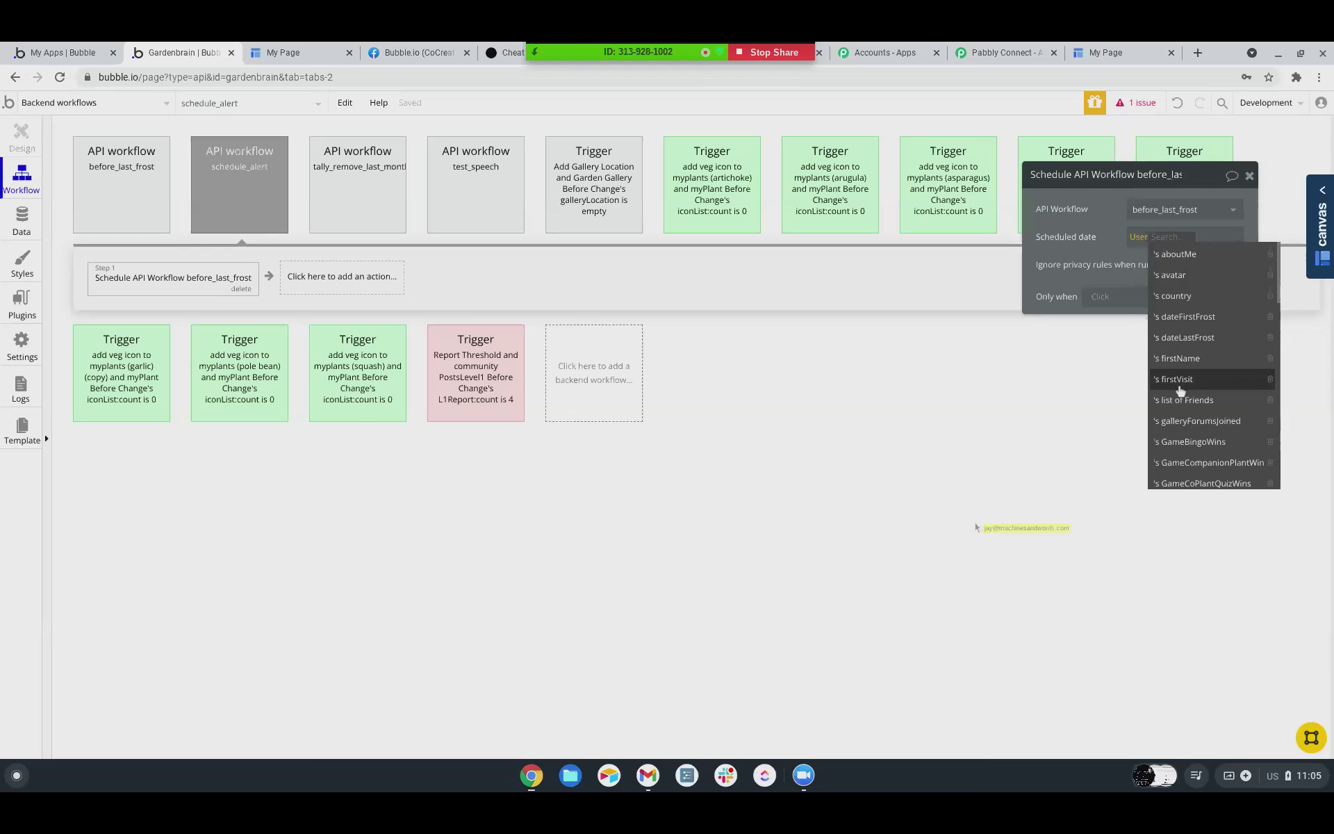
scroll(1188, 333, down, 2)
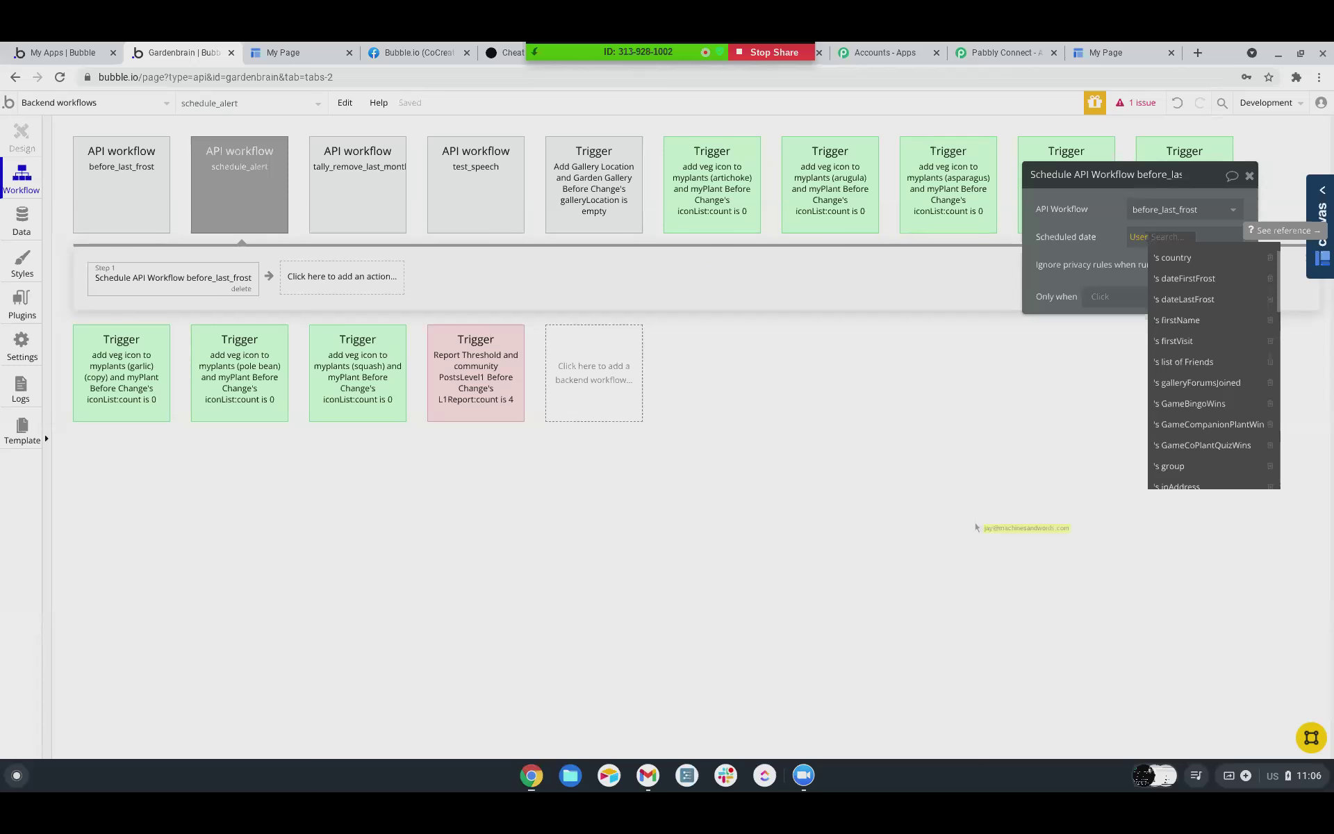
scroll(1208, 359, down, 6)
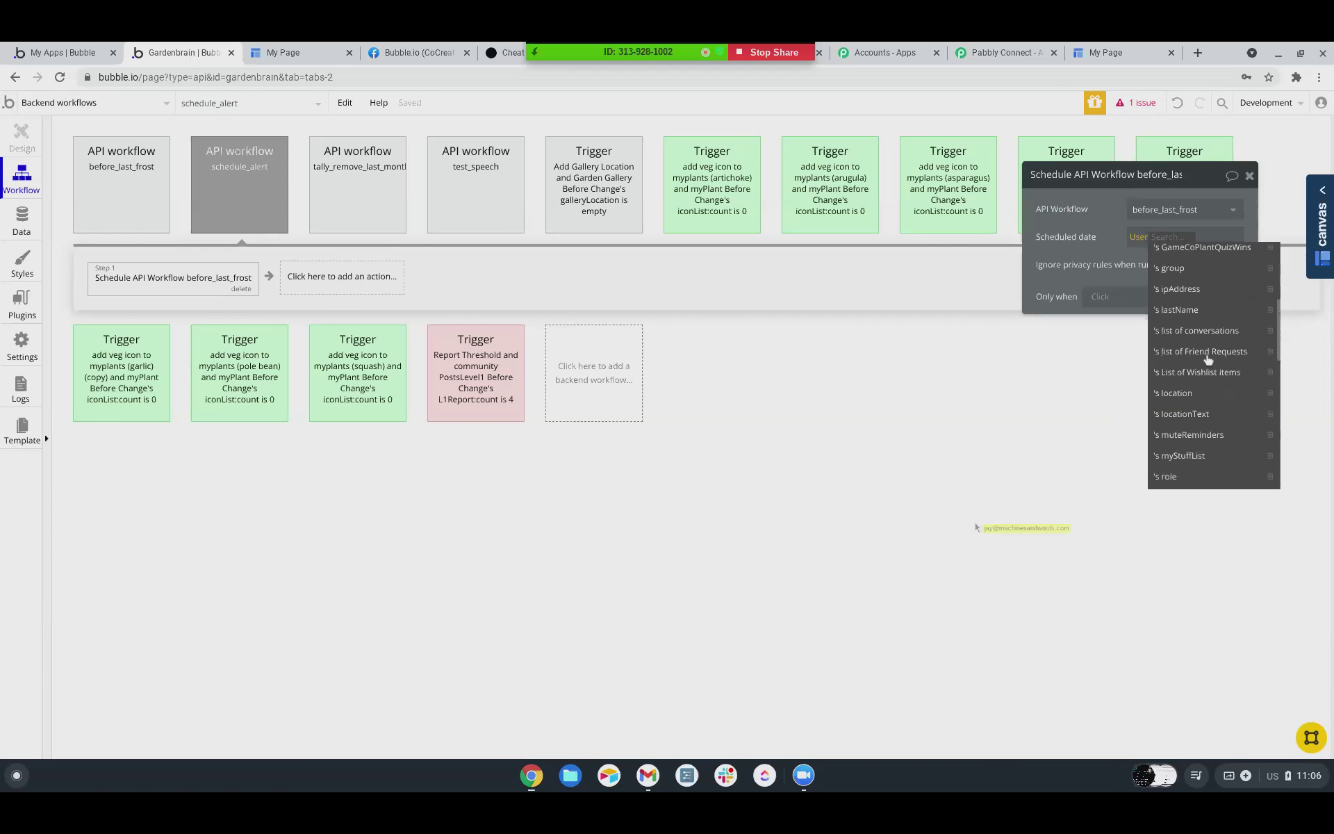
scroll(1208, 359, down, 10)
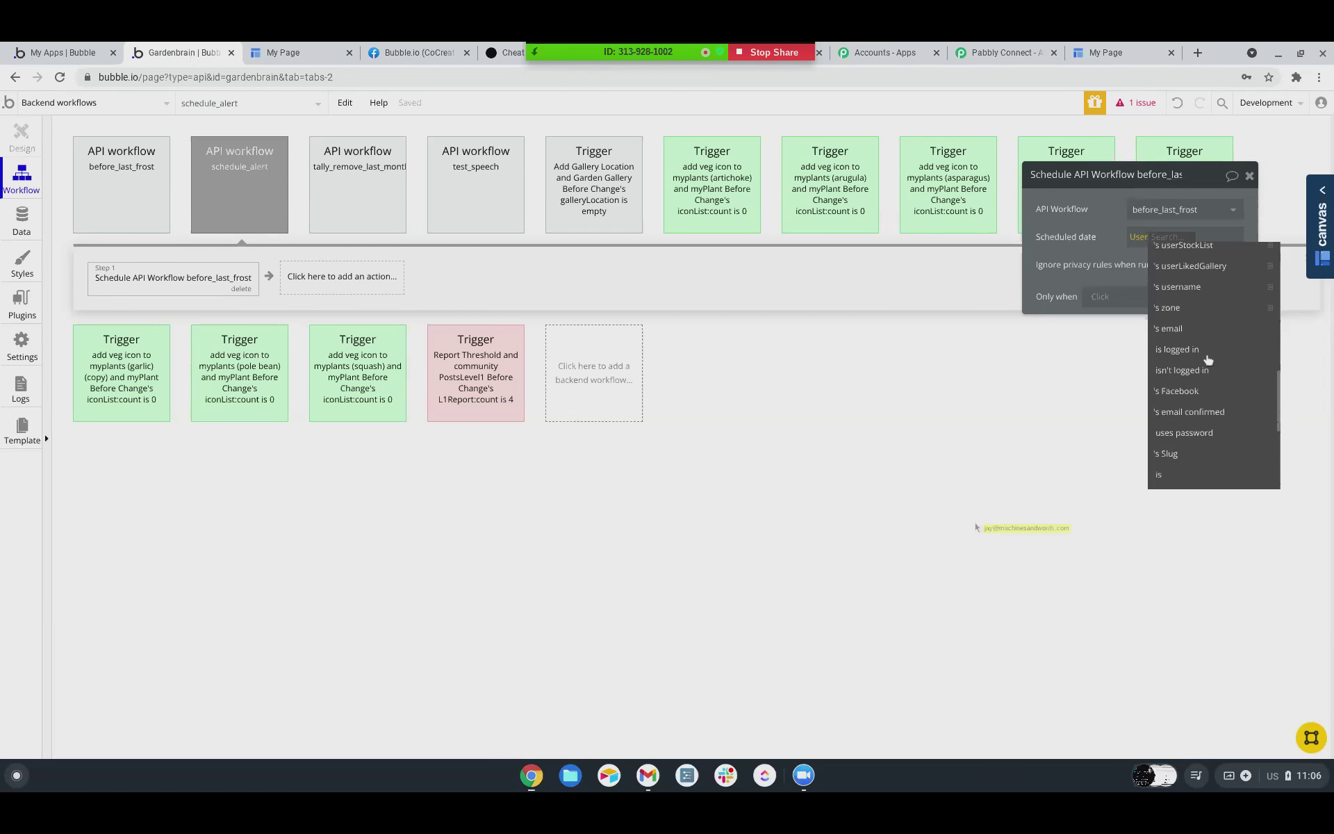
scroll(1208, 359, up, 2)
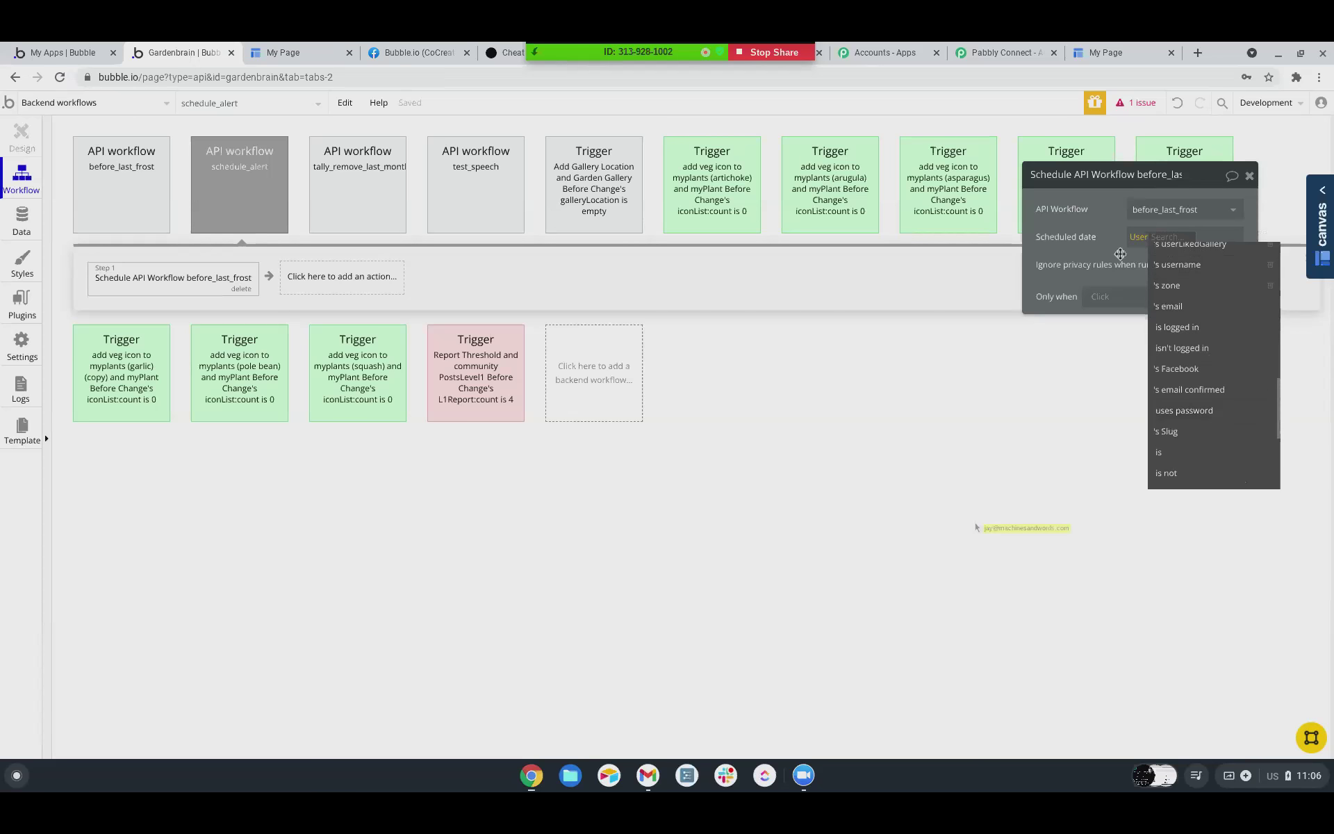
scroll(1196, 333, up, 15)
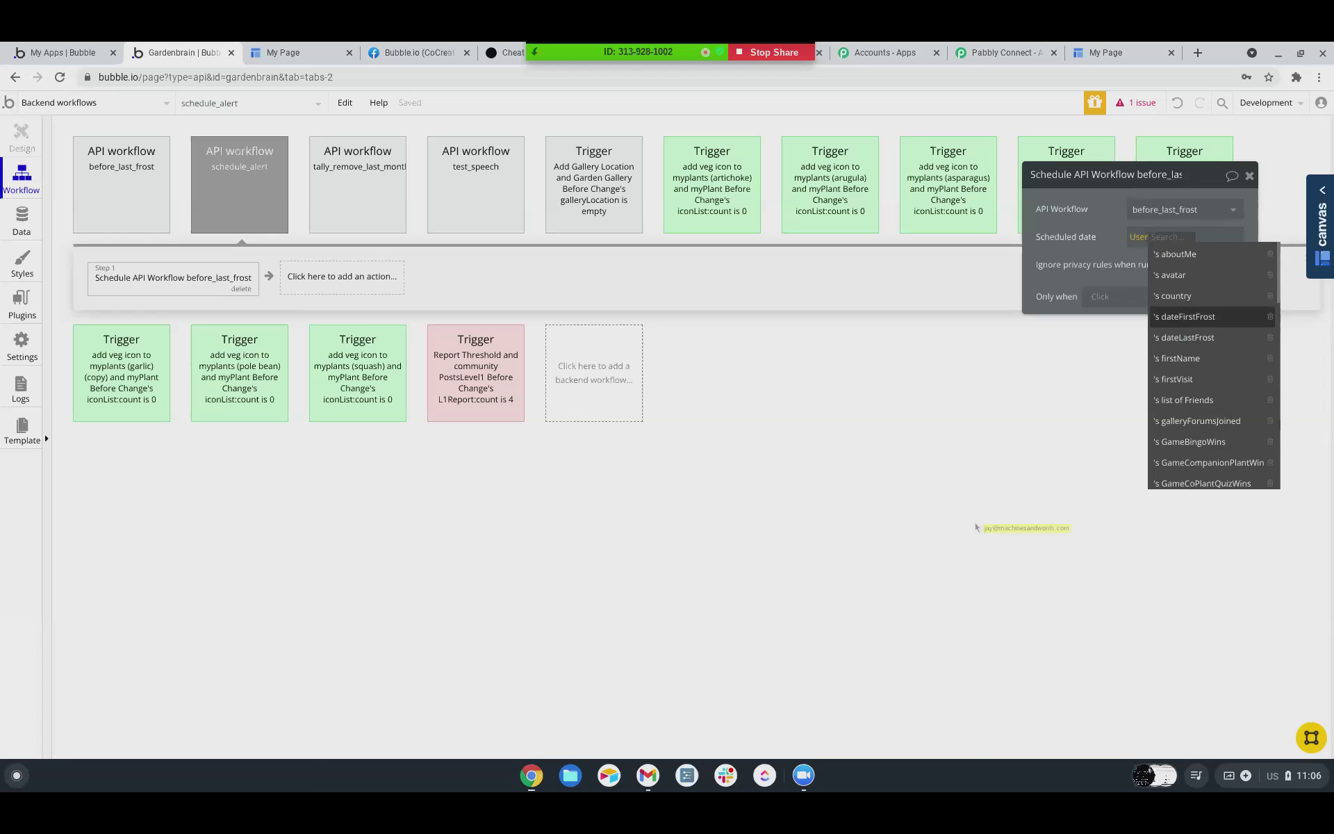
click(1185, 339)
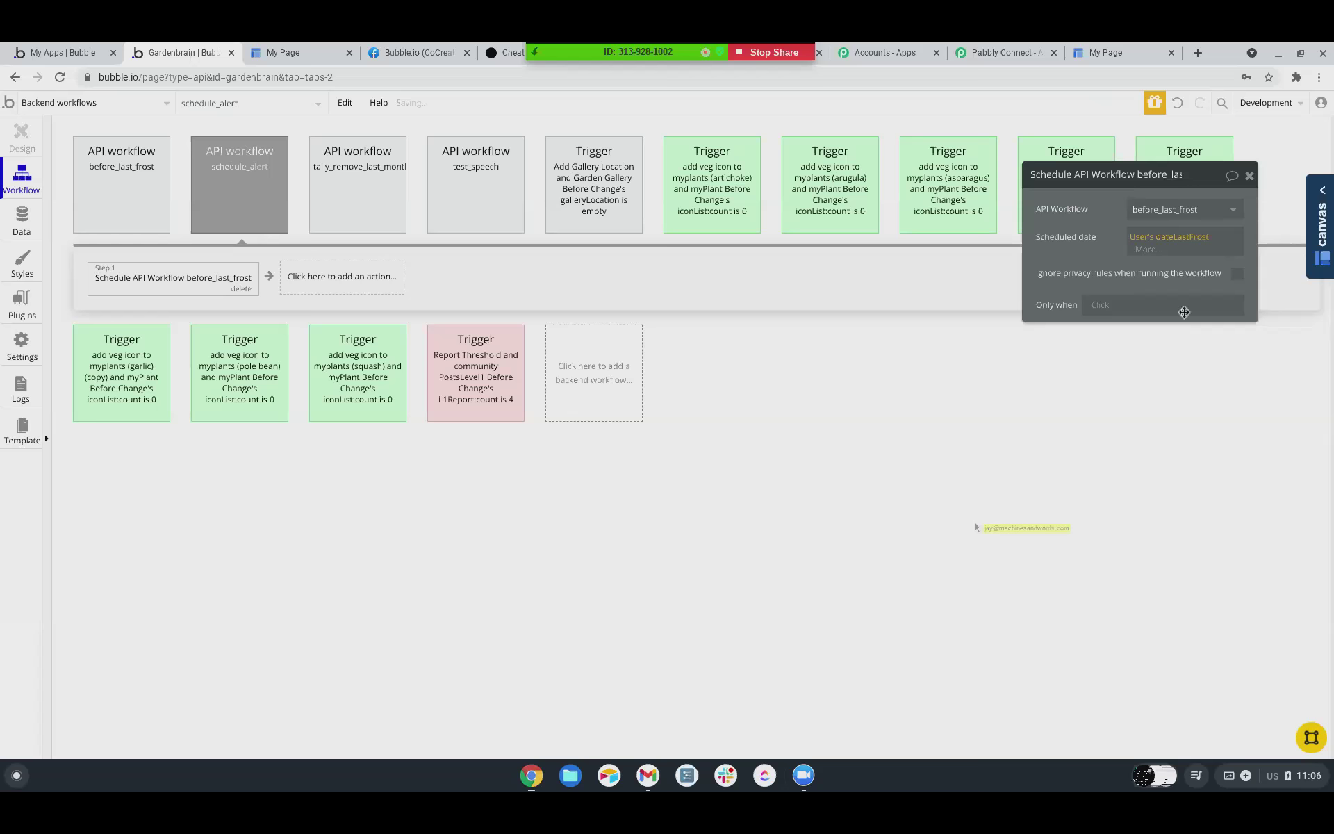
click(1143, 250)
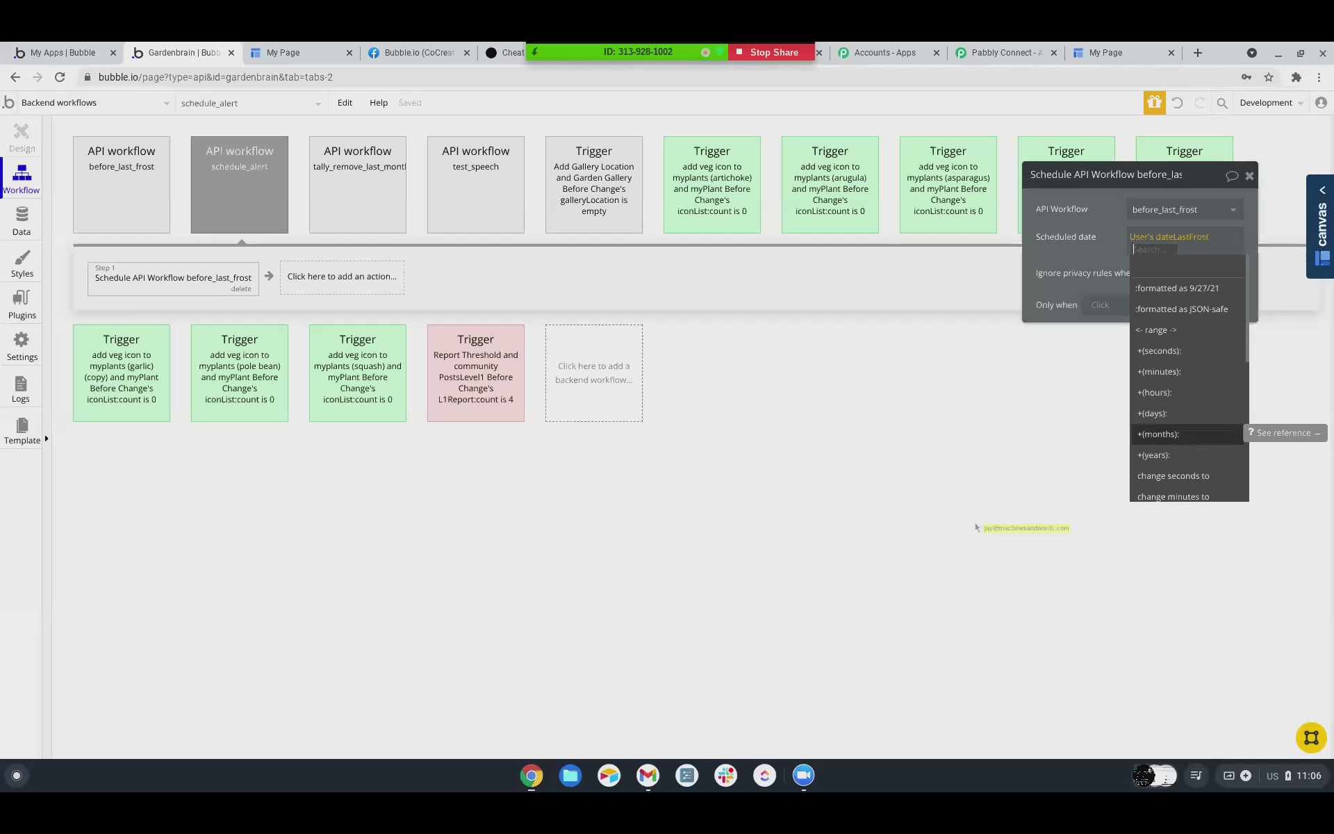
click(1154, 434)
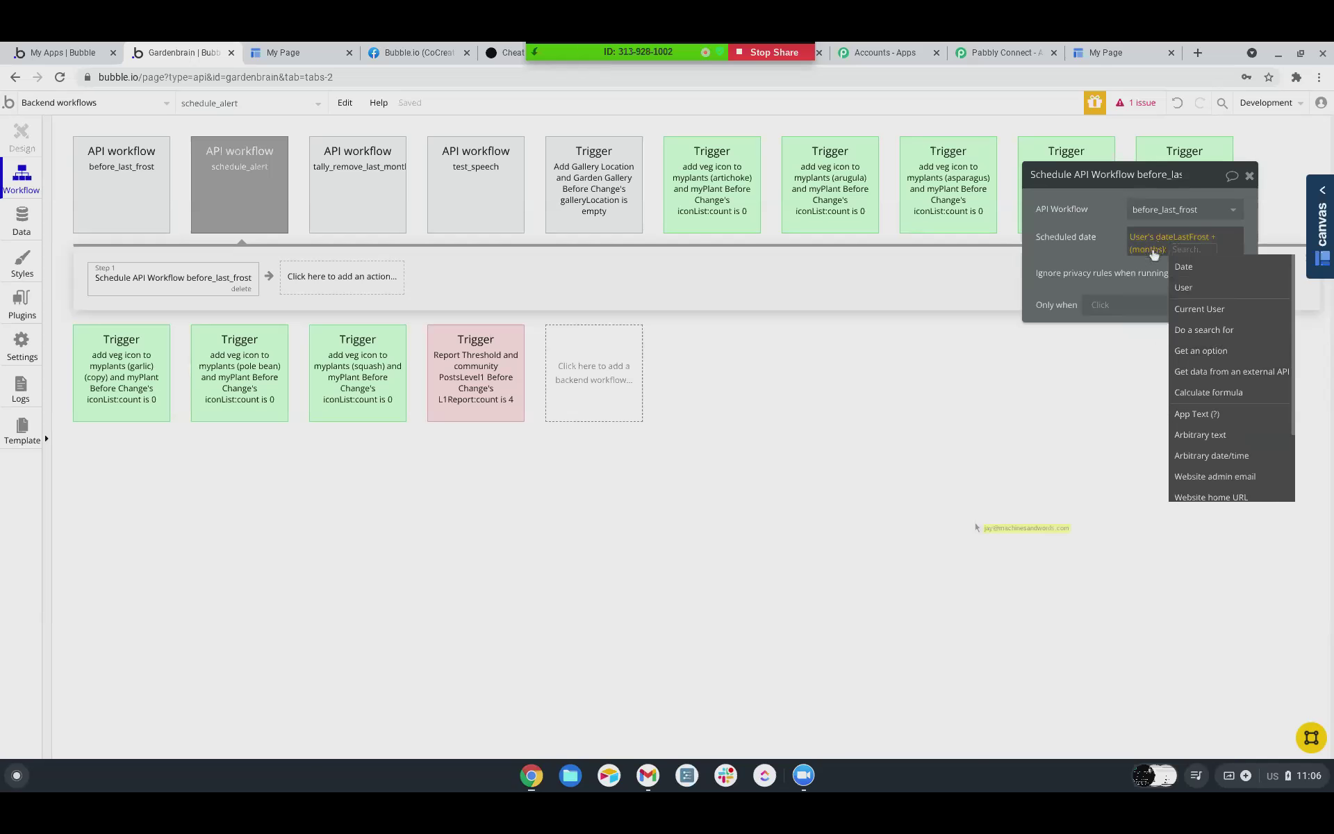
text(1)
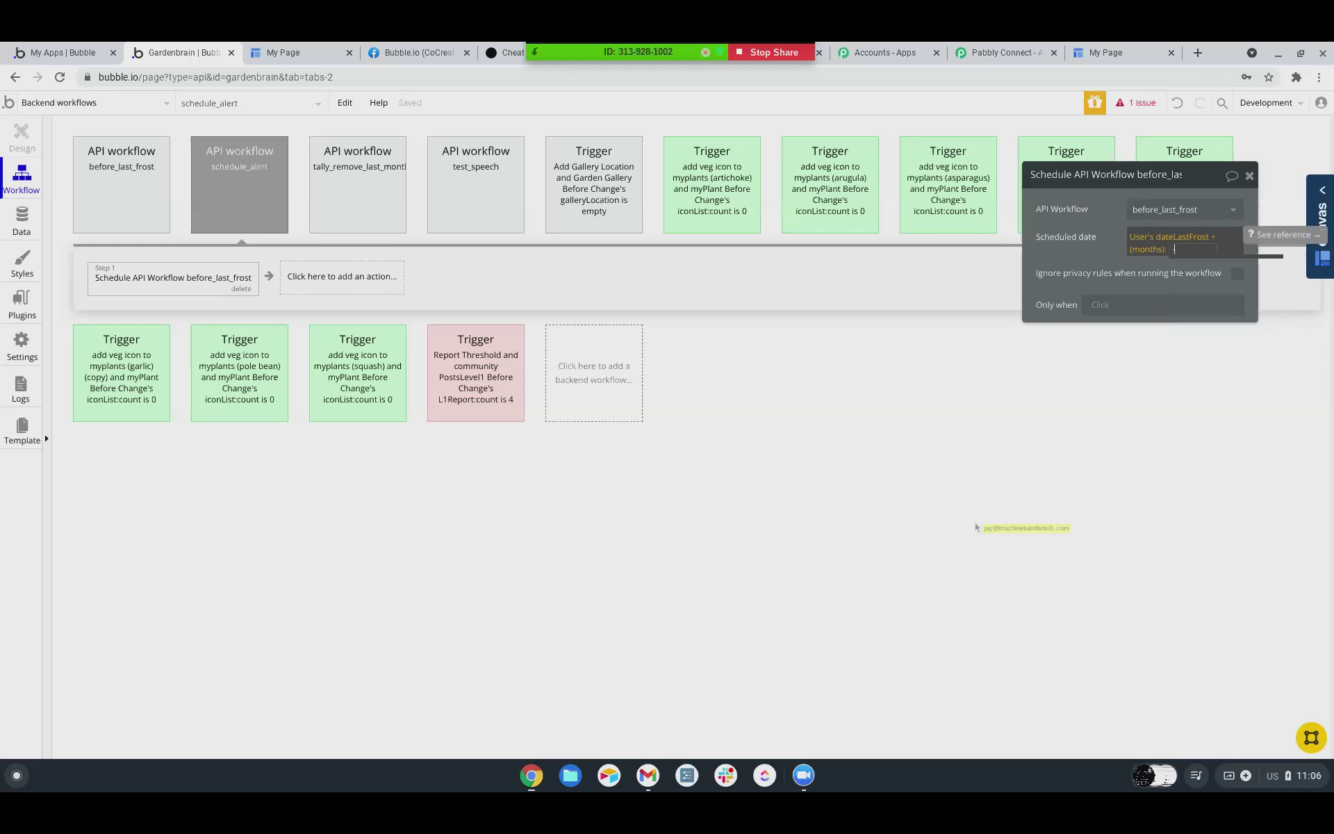
click(1118, 259)
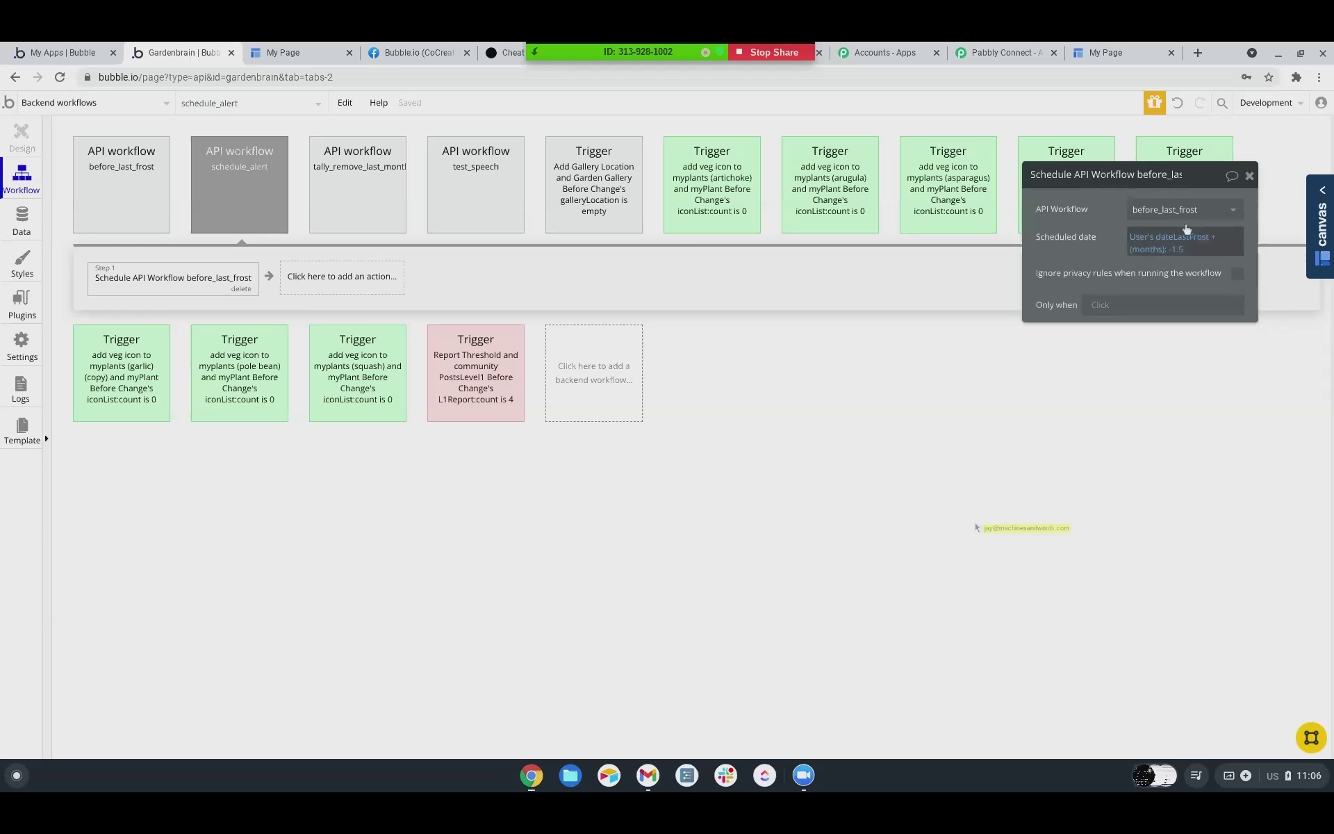
click(131, 209)
Review schedule_alert's scheduling step and before_last_frost's Create a new MyTasks step
click(244, 214)
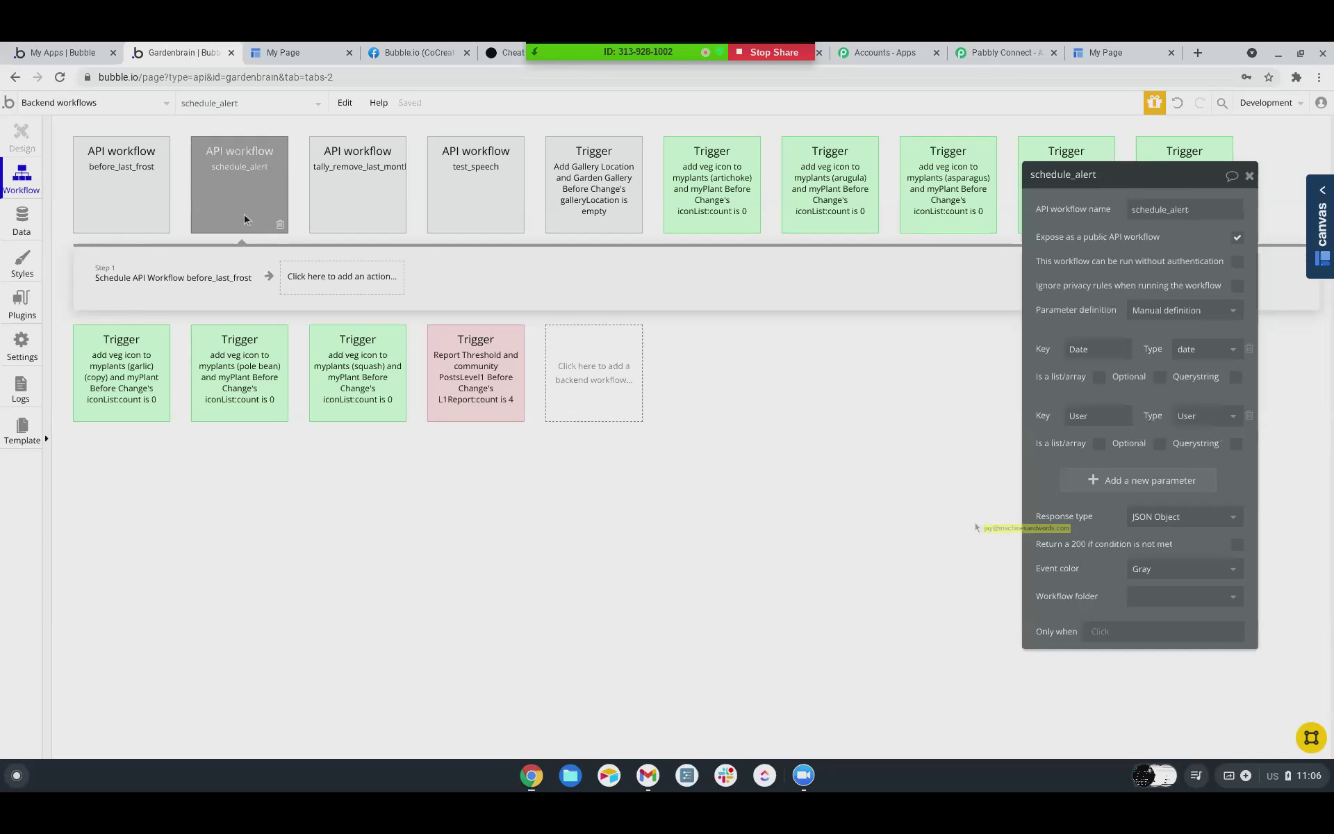
click(223, 273)
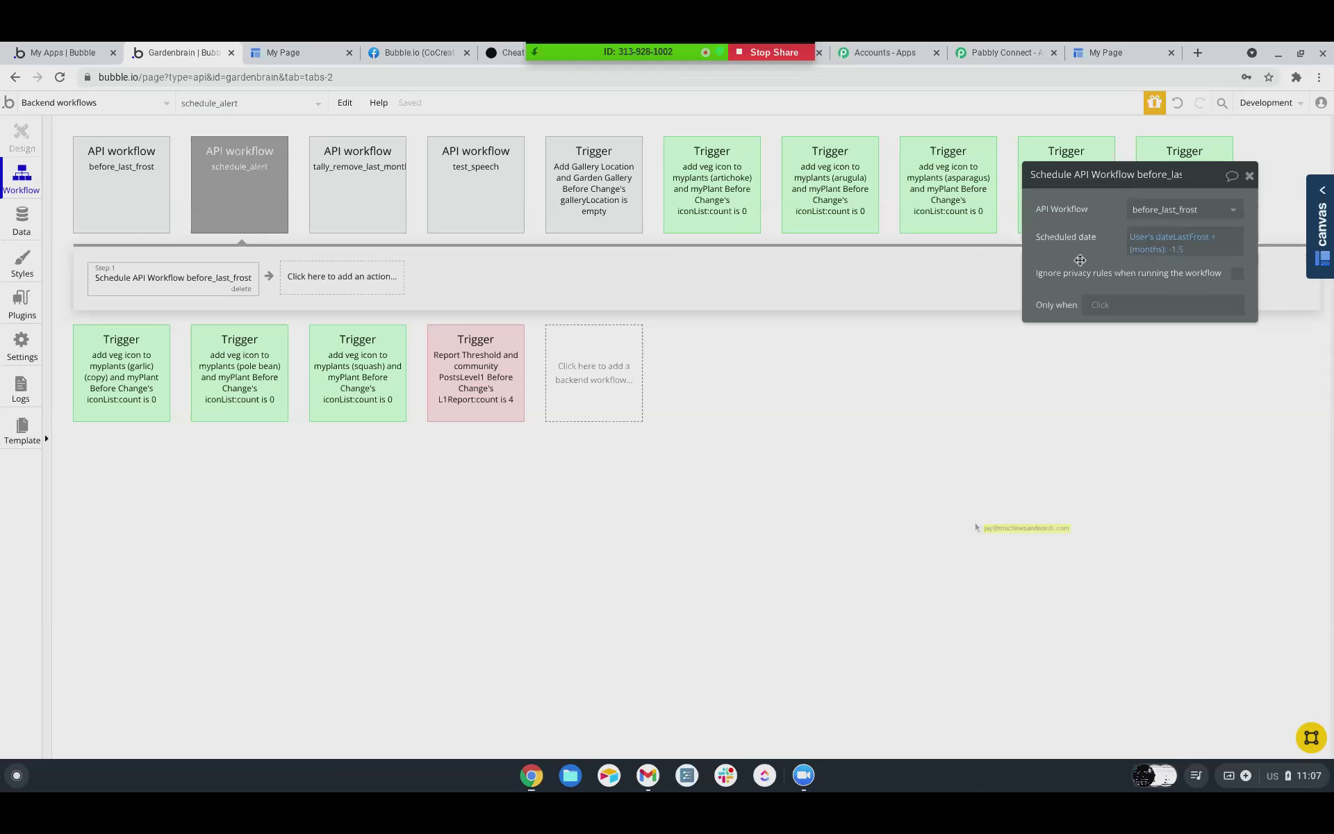
click(100, 190)
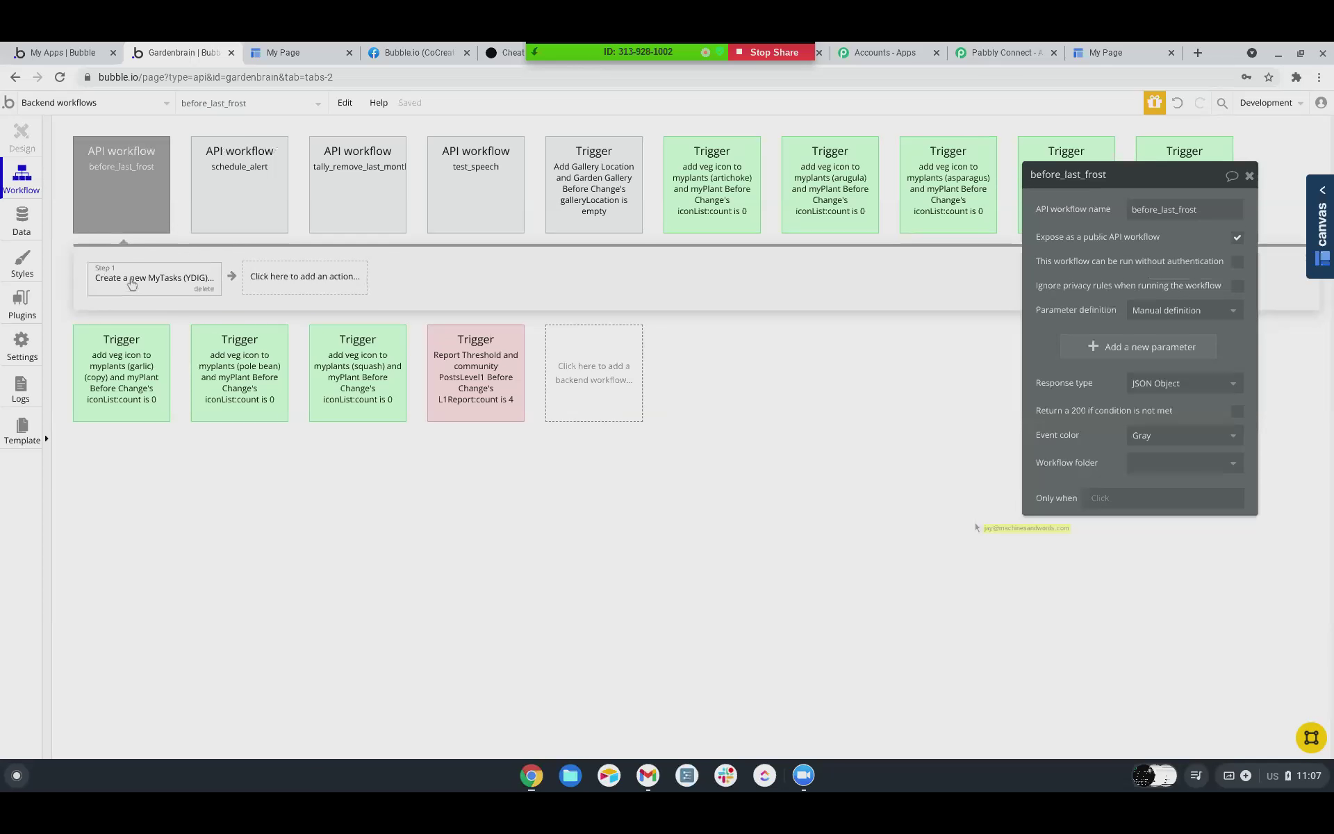
click(128, 281)
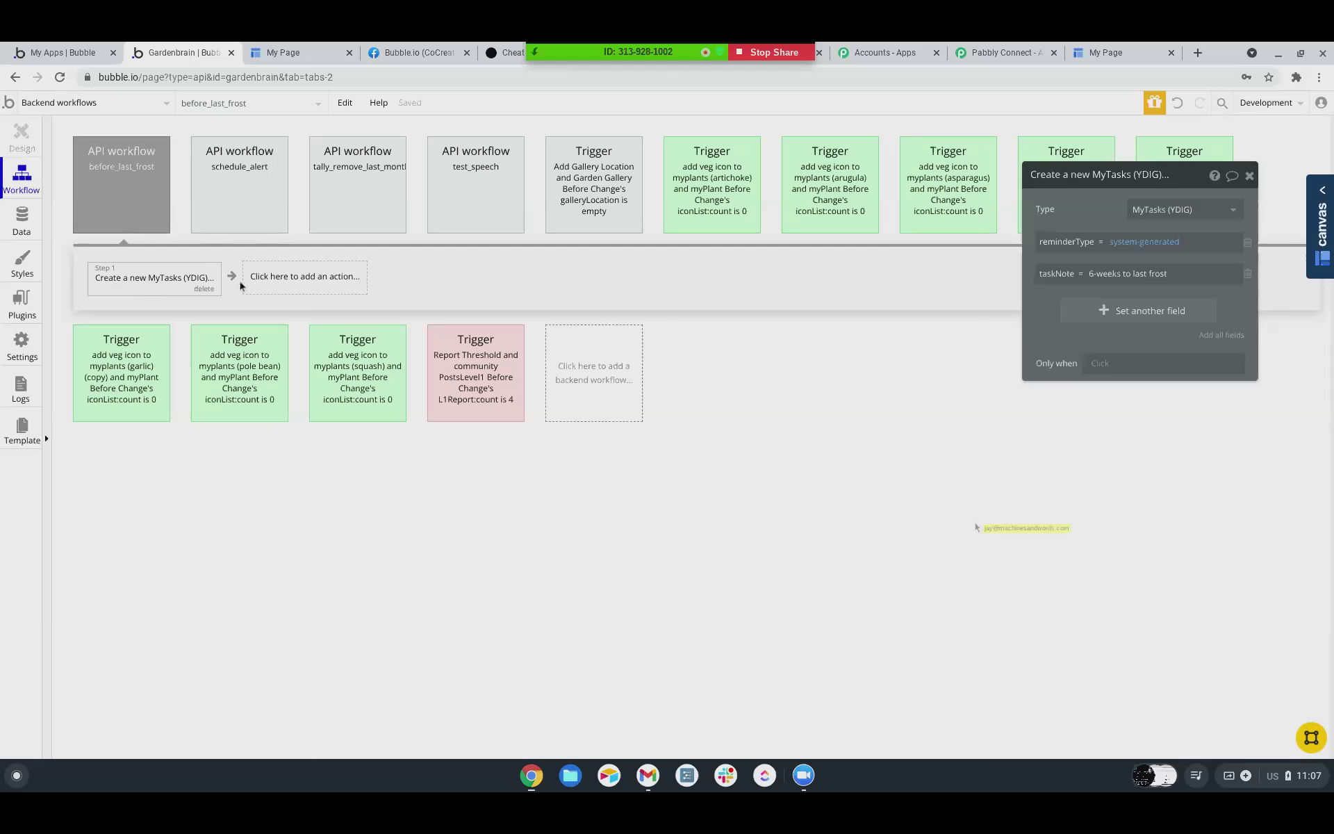
click(291, 289)
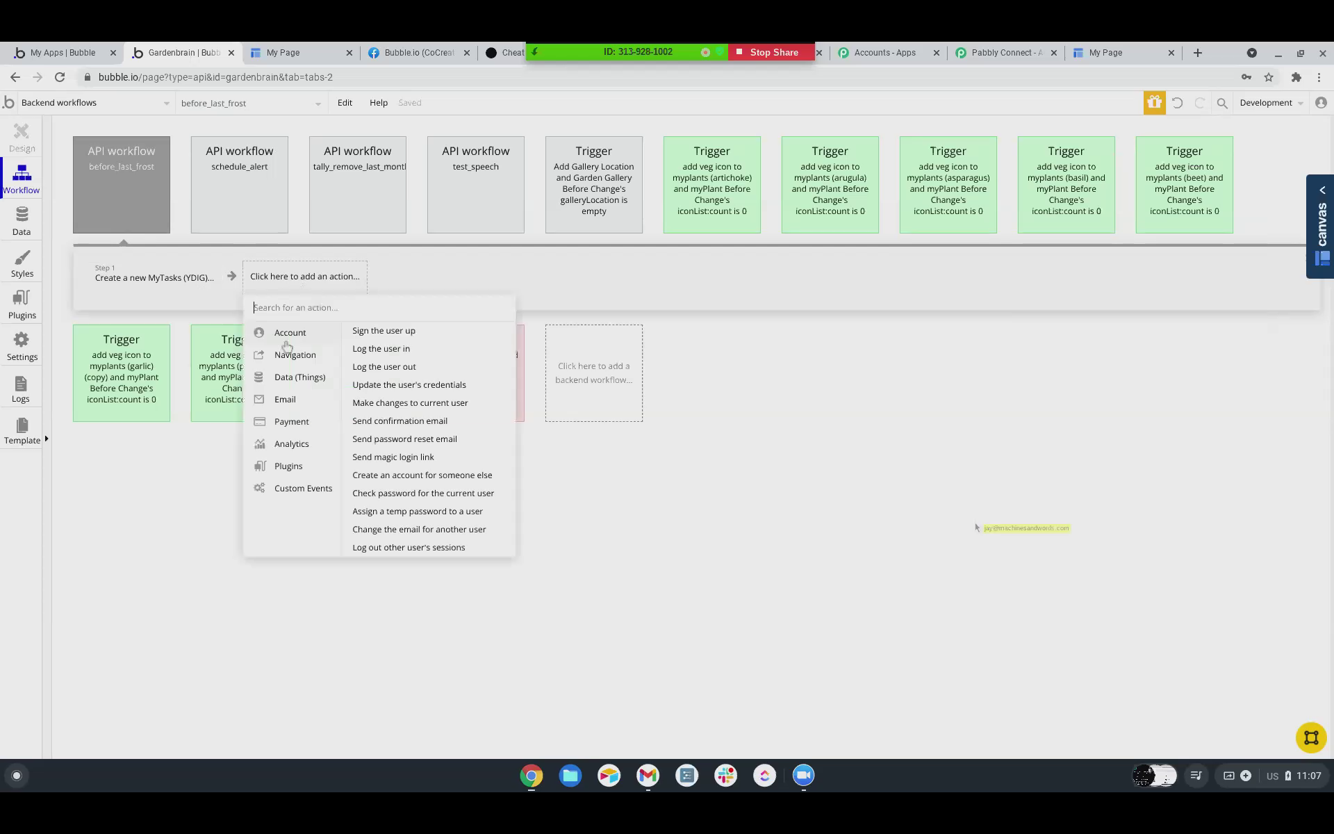
Add a Schedule API Workflow step in before_last_frost that schedules before_last_frost itself
mouse_move(298, 494)
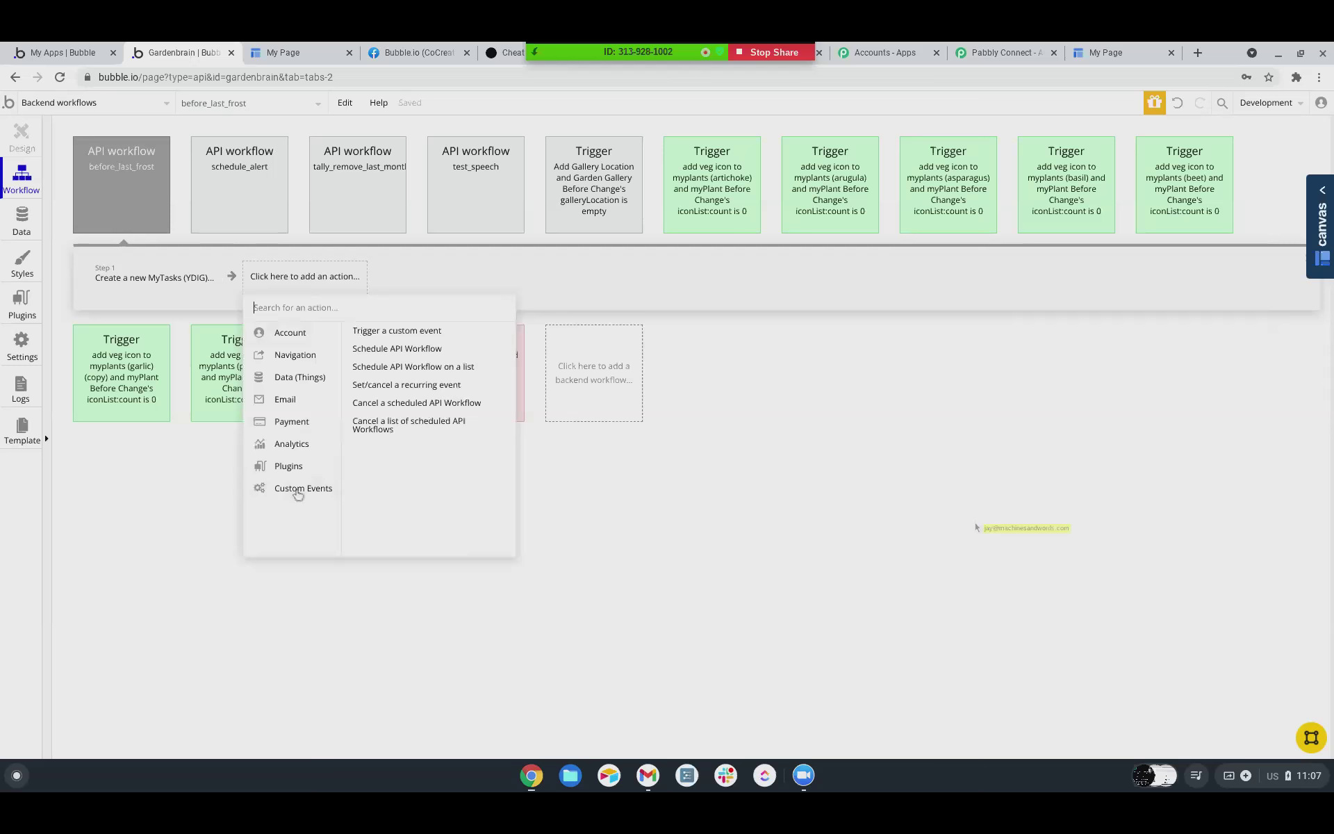
click(431, 350)
click(1149, 210)
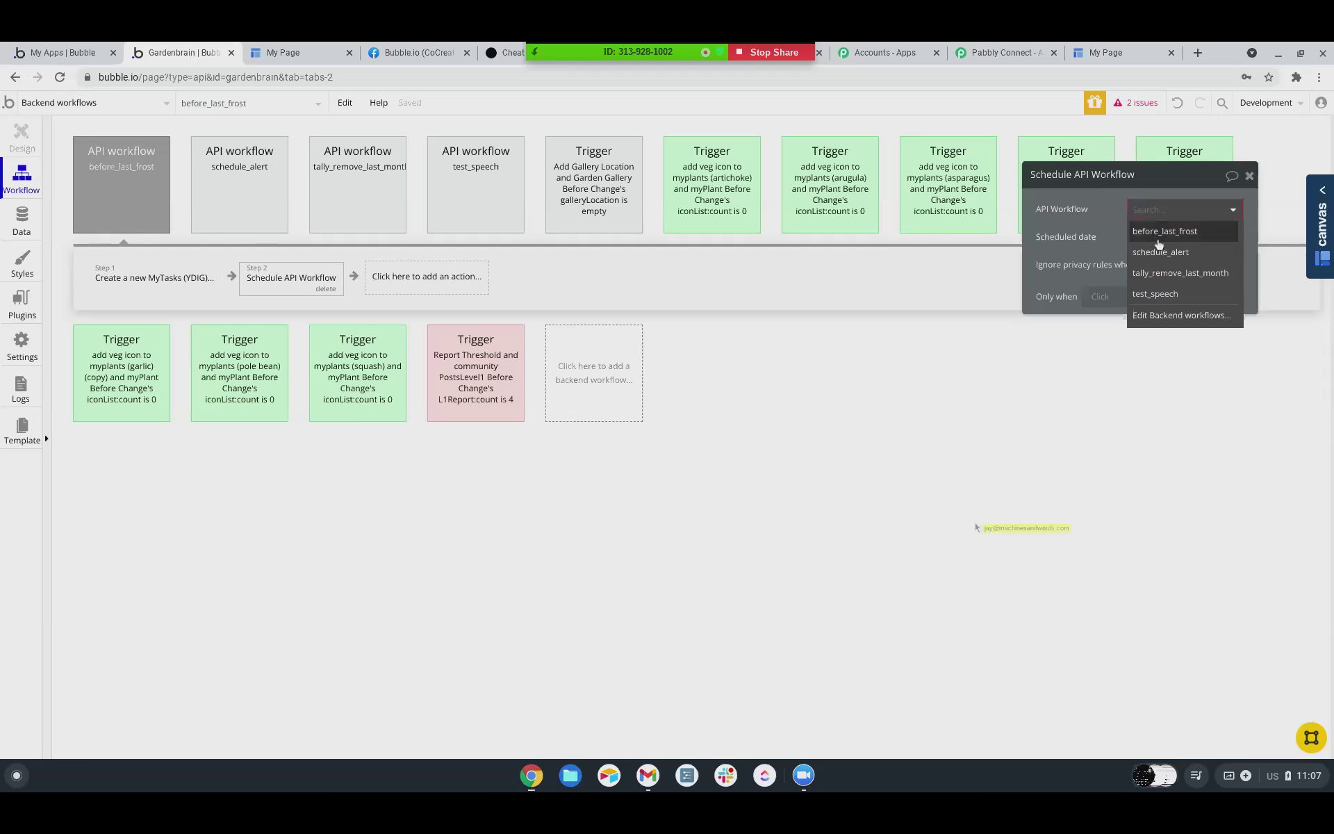
click(1157, 235)
Set its scheduled date to Current date/time +(years): 1
click(1143, 237)
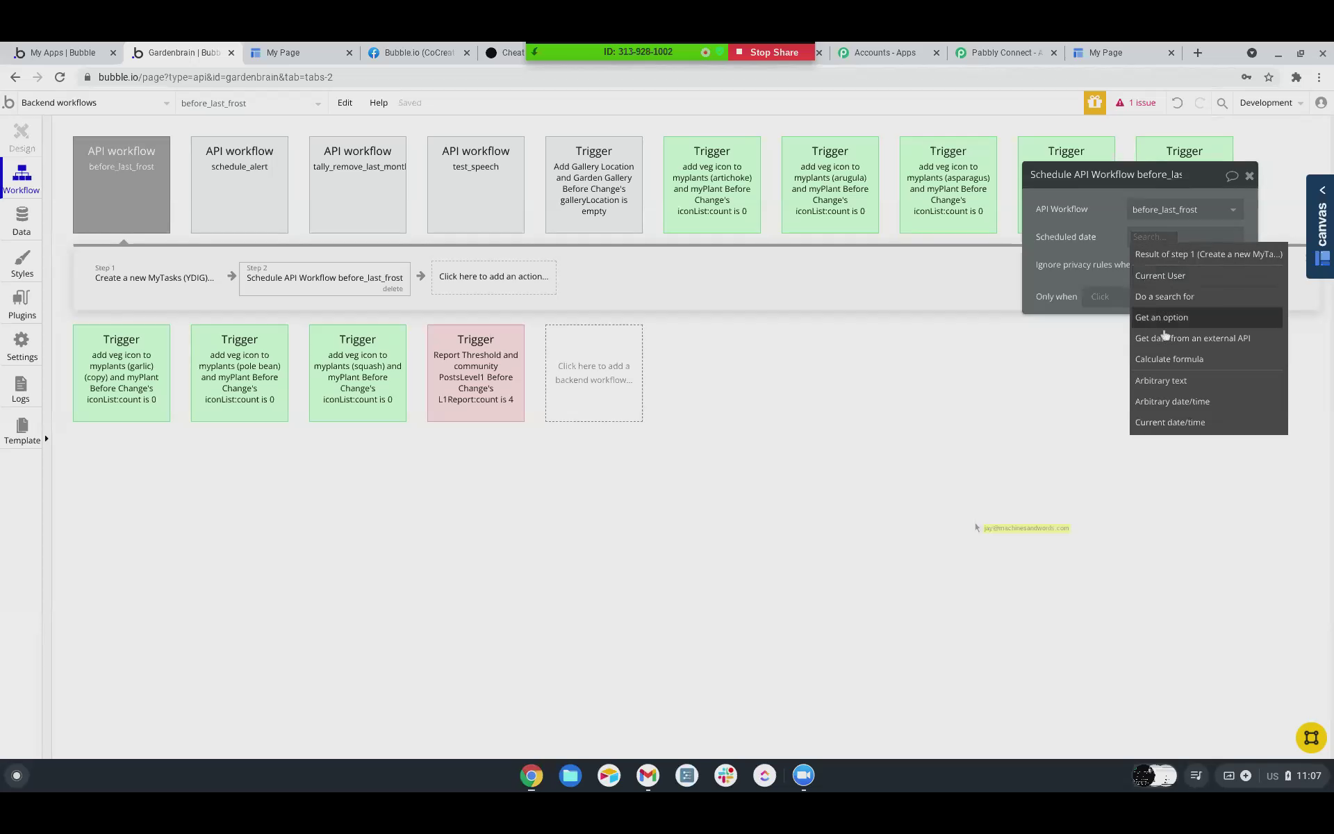
click(1170, 421)
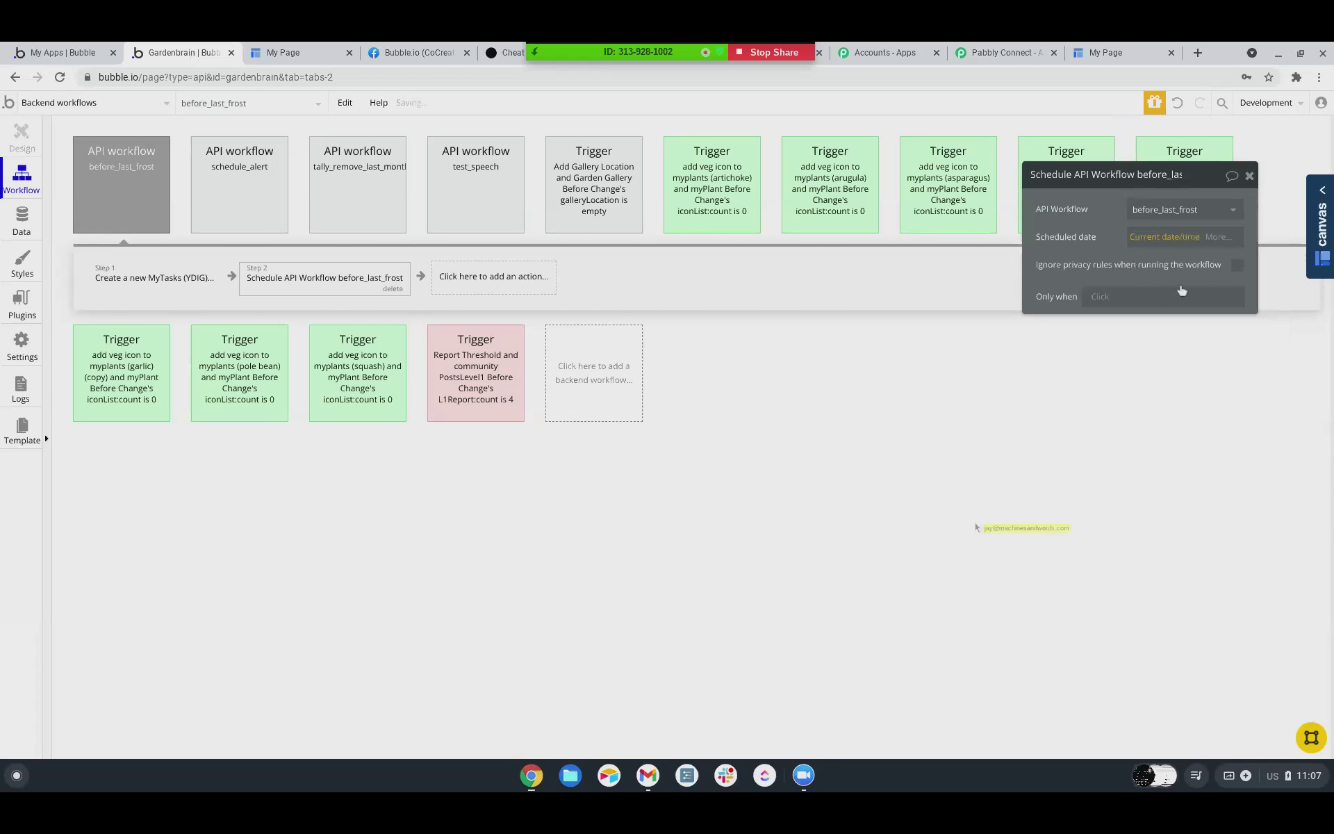
click(1195, 249)
scroll(1157, 368, down, 1)
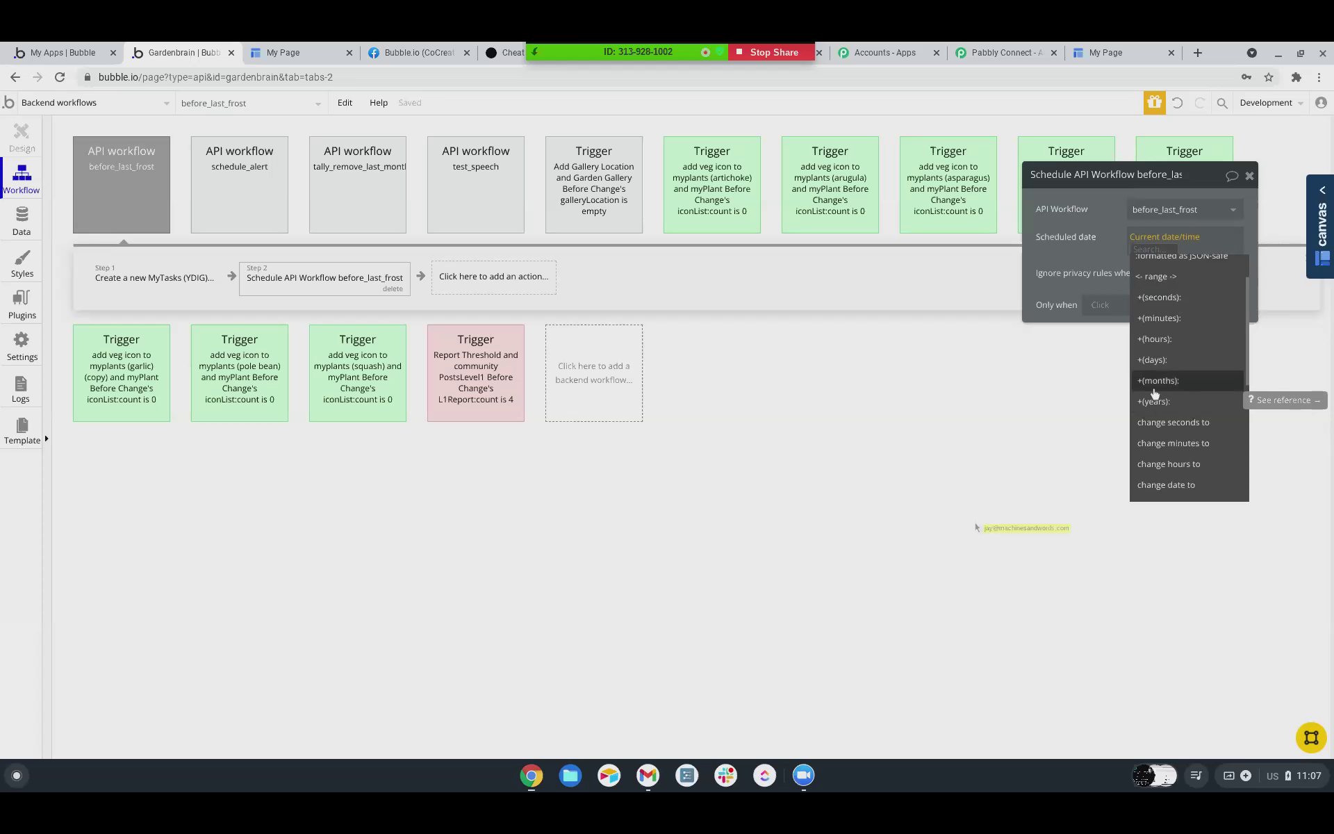
key(BackSpace)
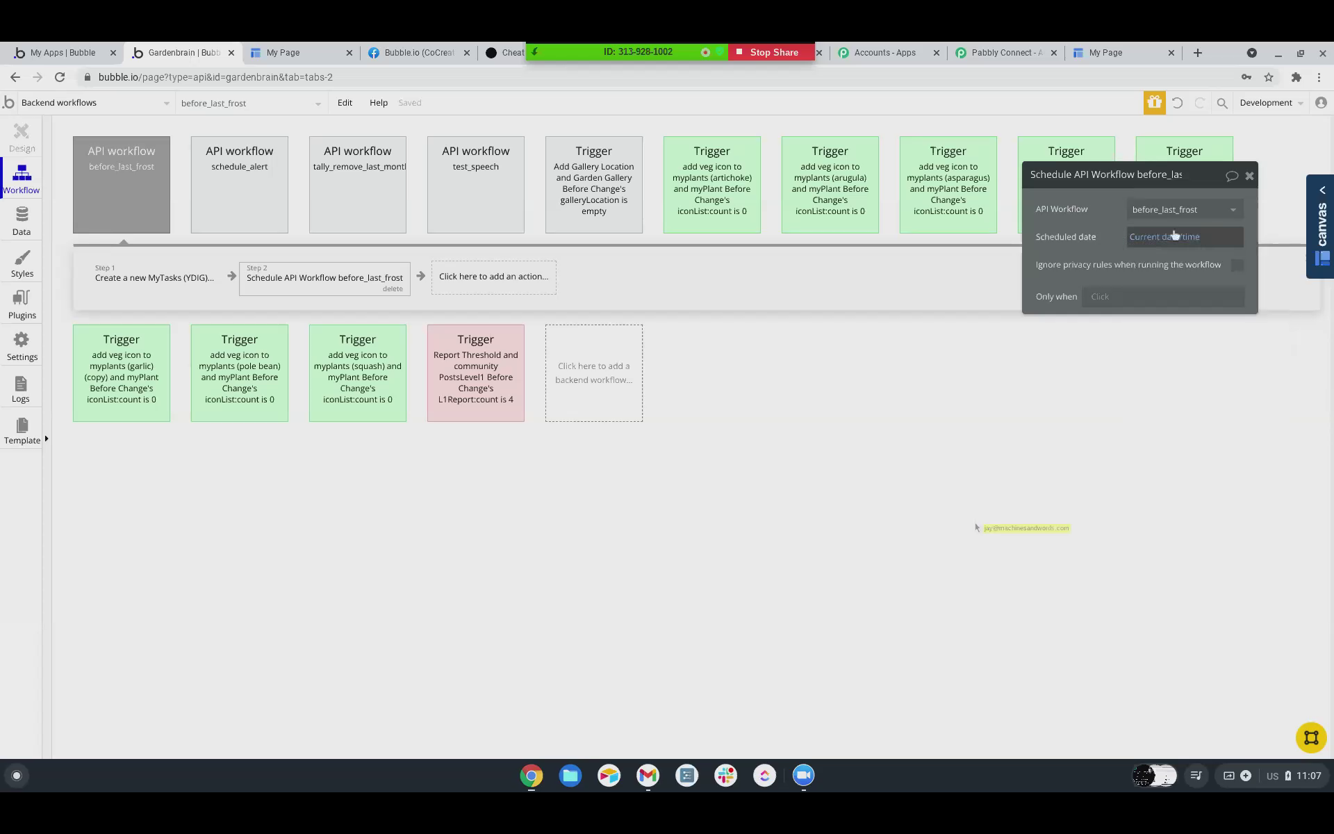
click(1195, 237)
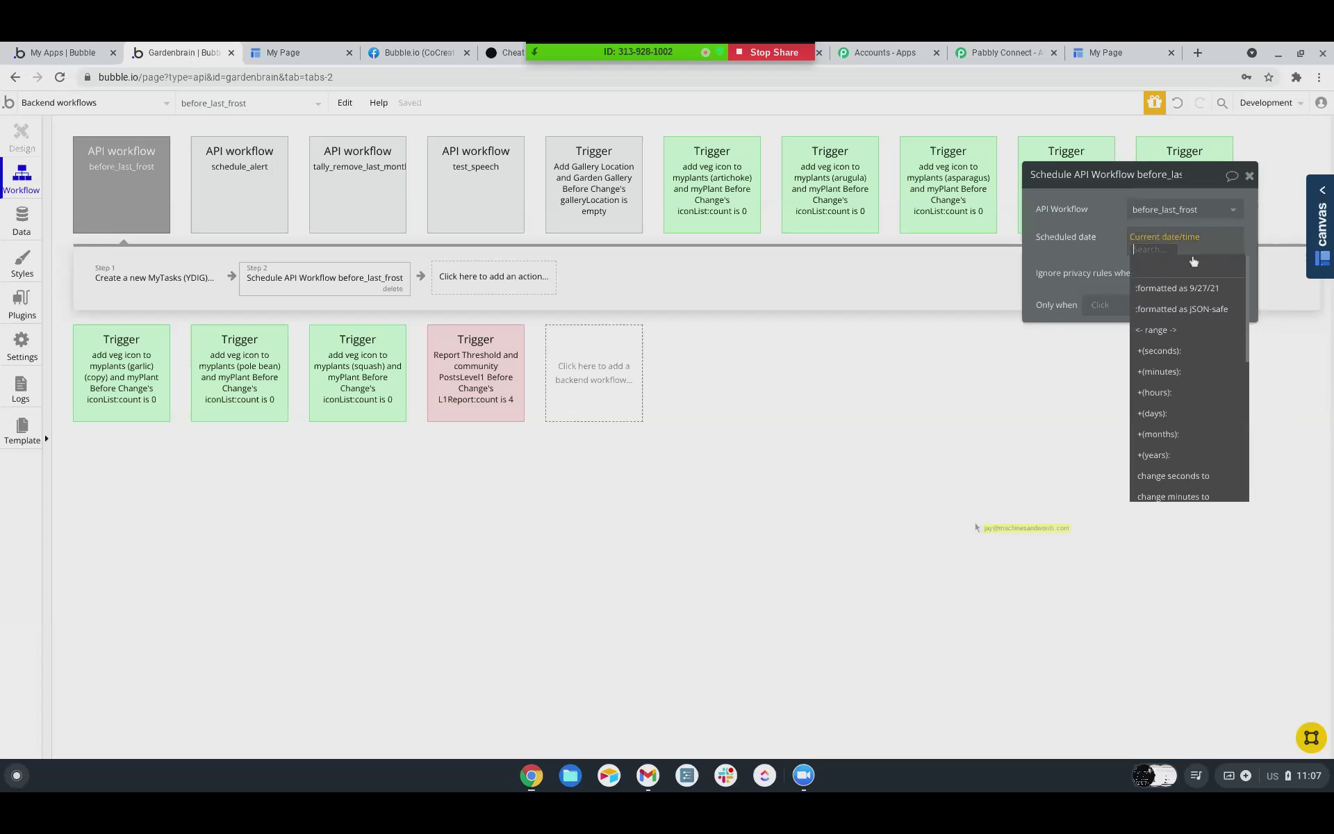
scroll(1170, 347, down, 1)
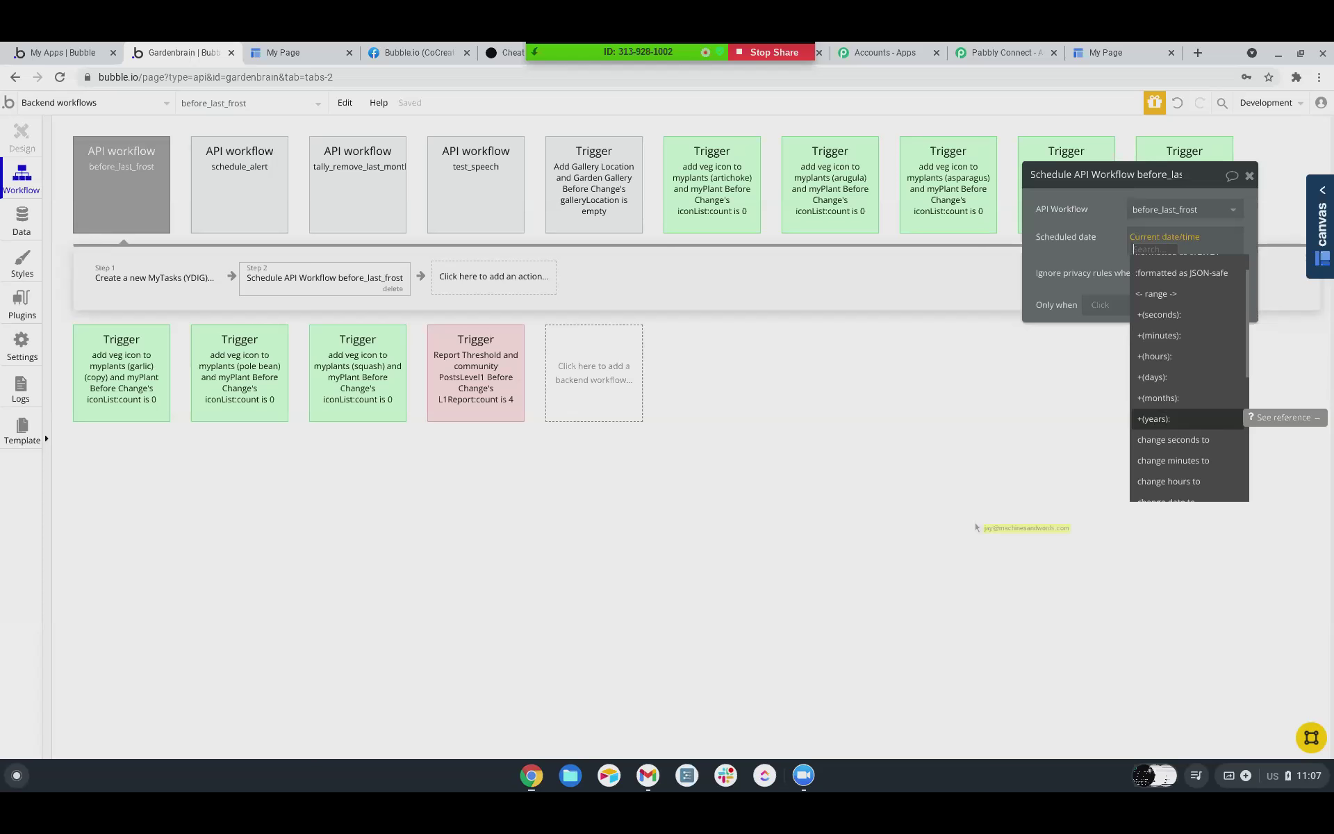
click(1157, 420)
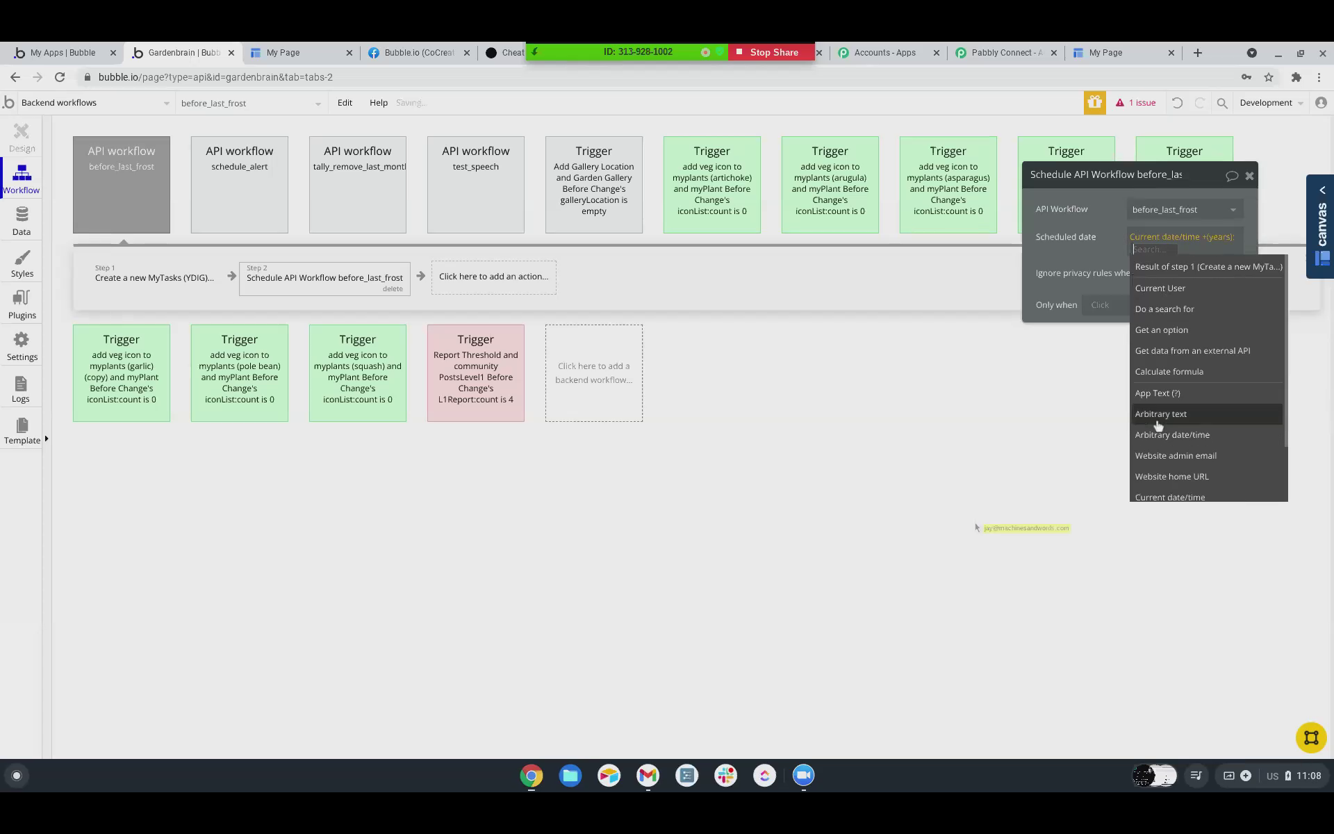
click(1157, 425)
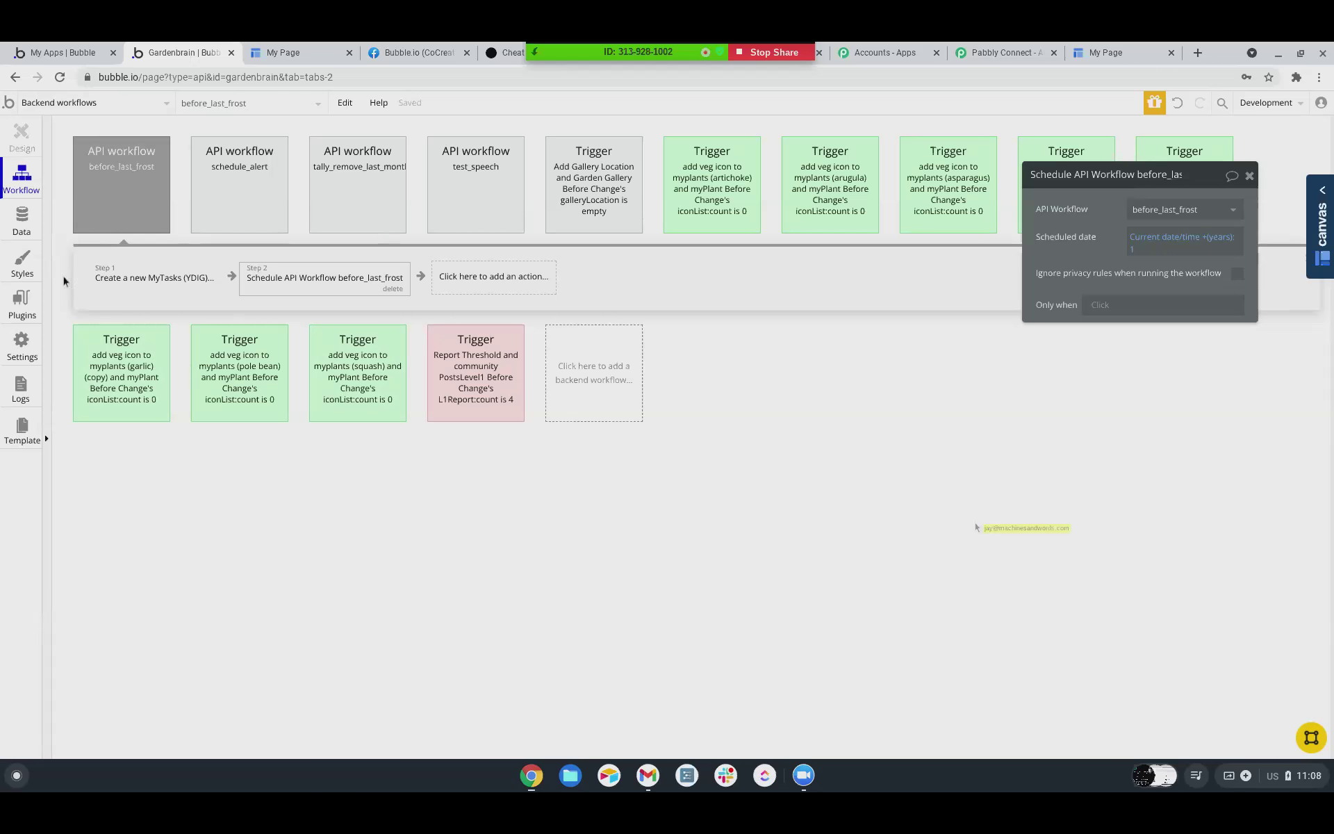
click(126, 182)
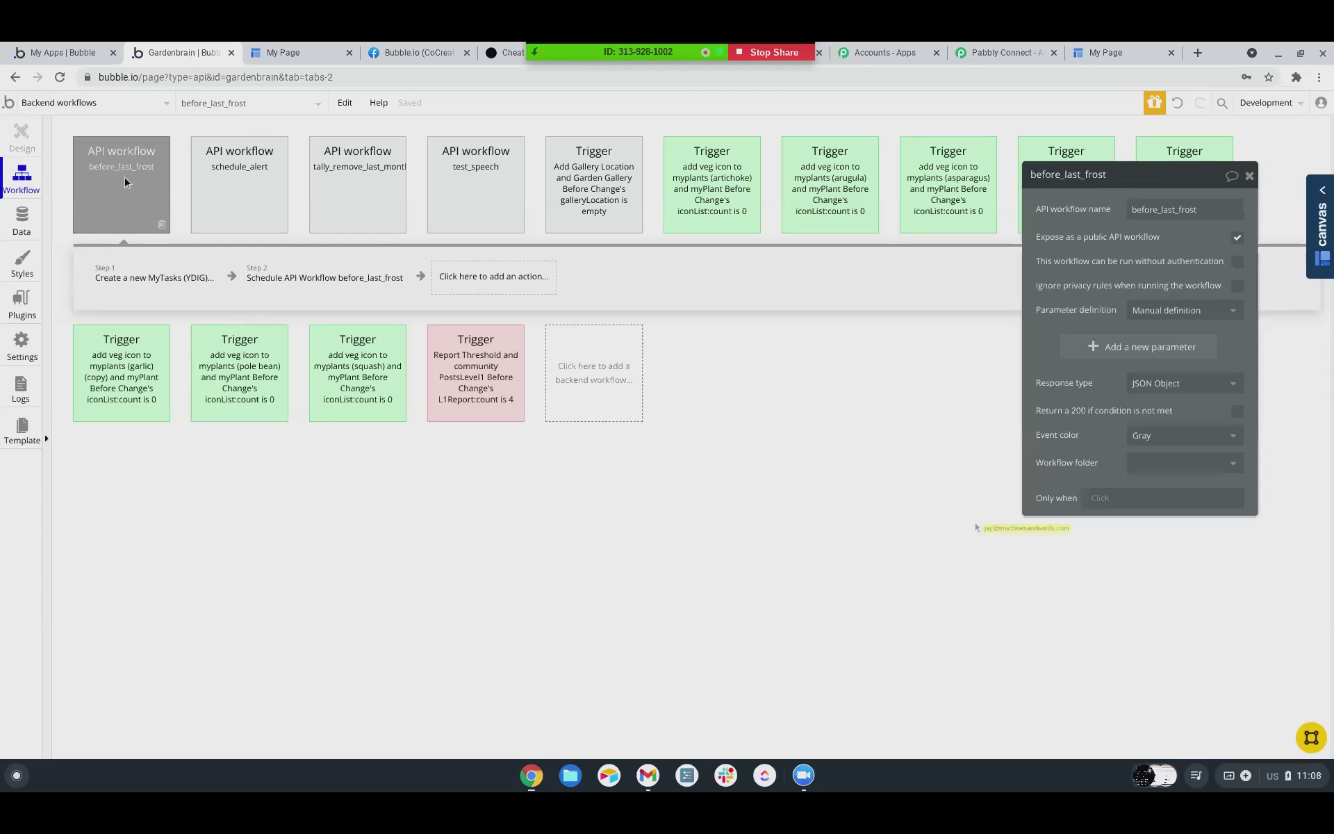
Review before_last_frost's two steps and schedule_alert's scheduling step
click(121, 284)
click(324, 278)
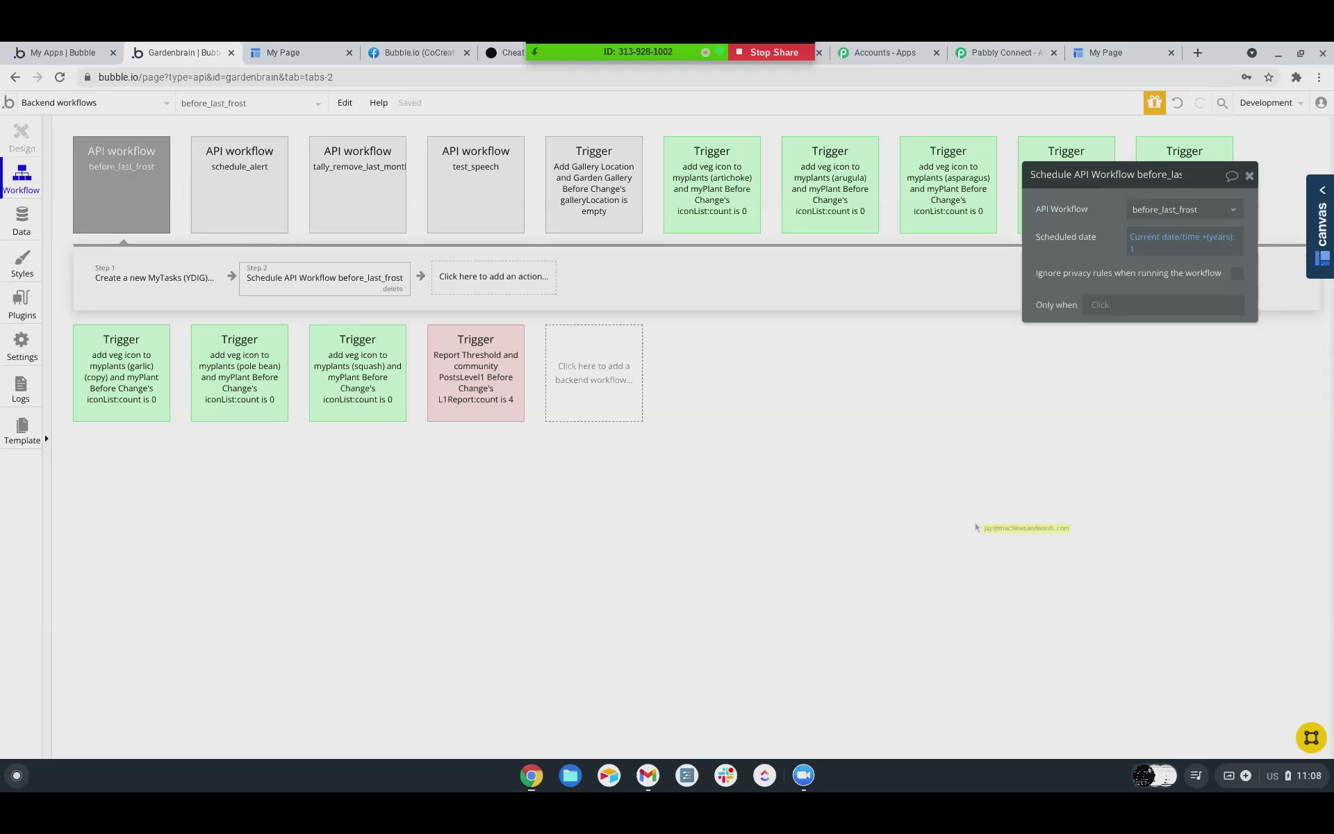
click(232, 186)
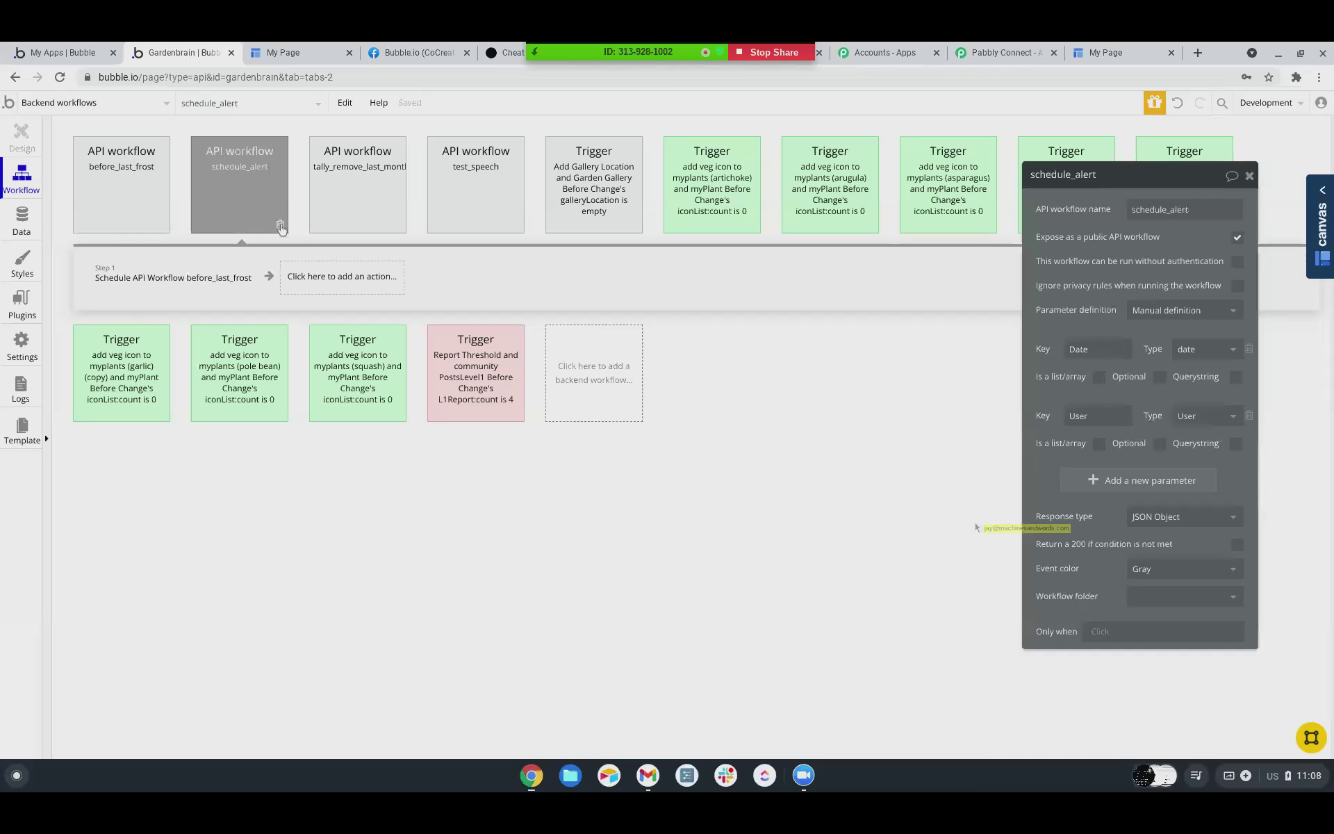
click(248, 280)
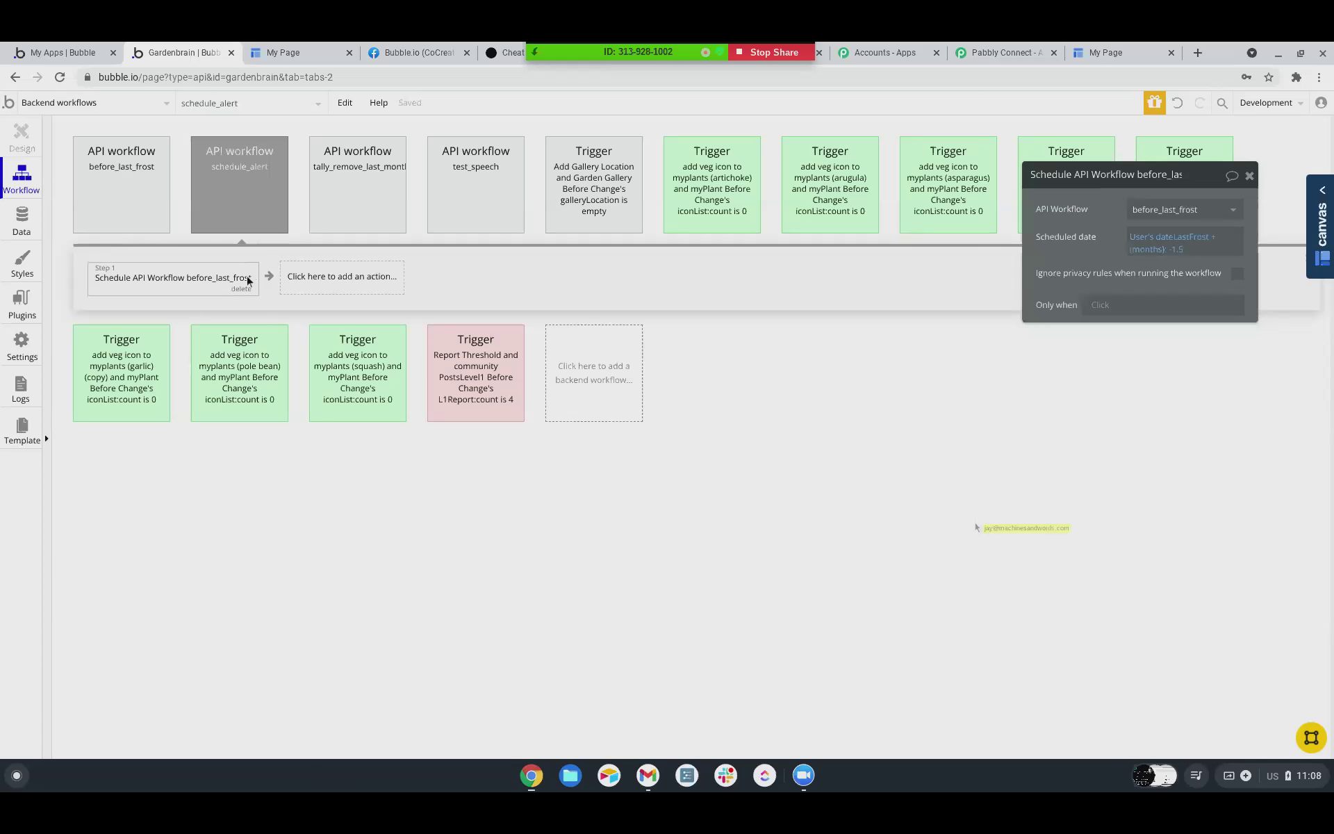
click(237, 202)
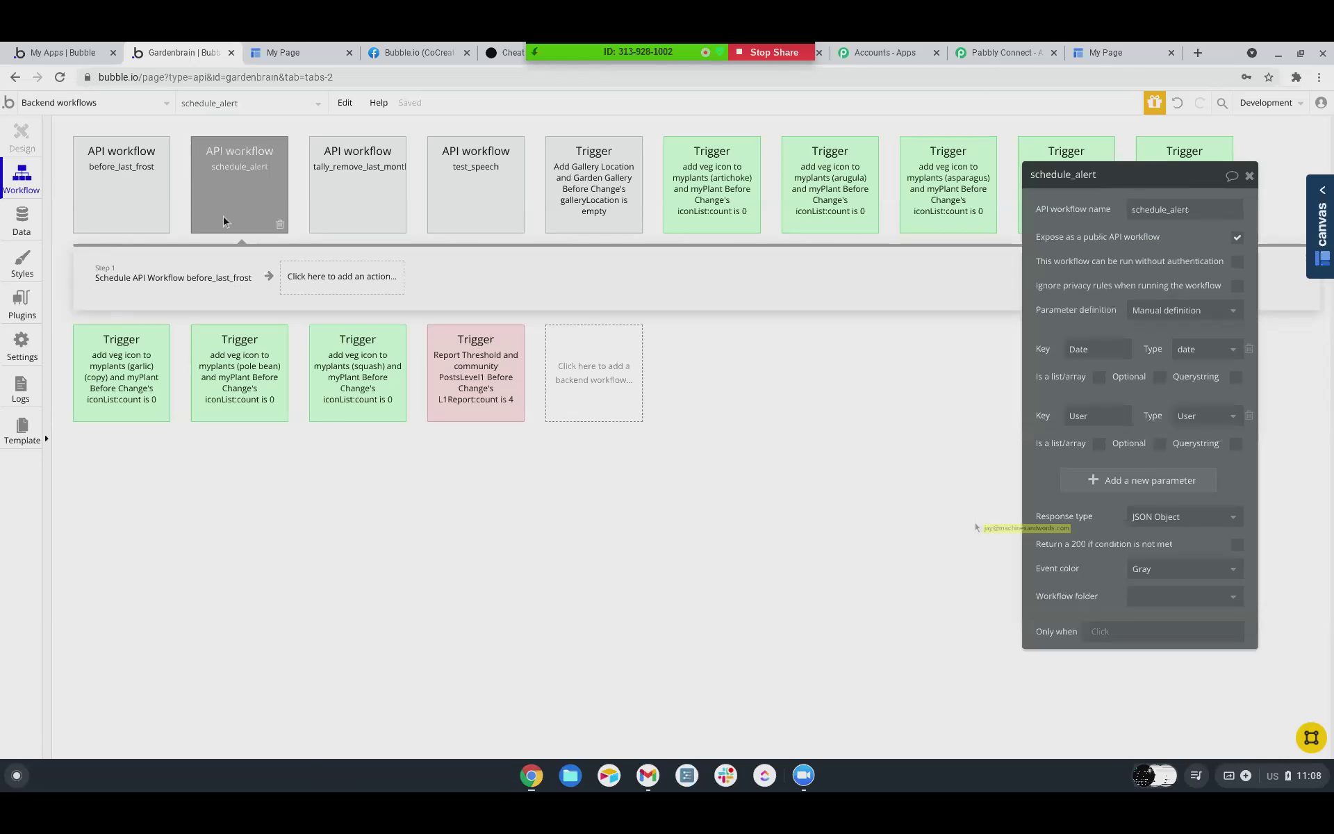
click(193, 281)
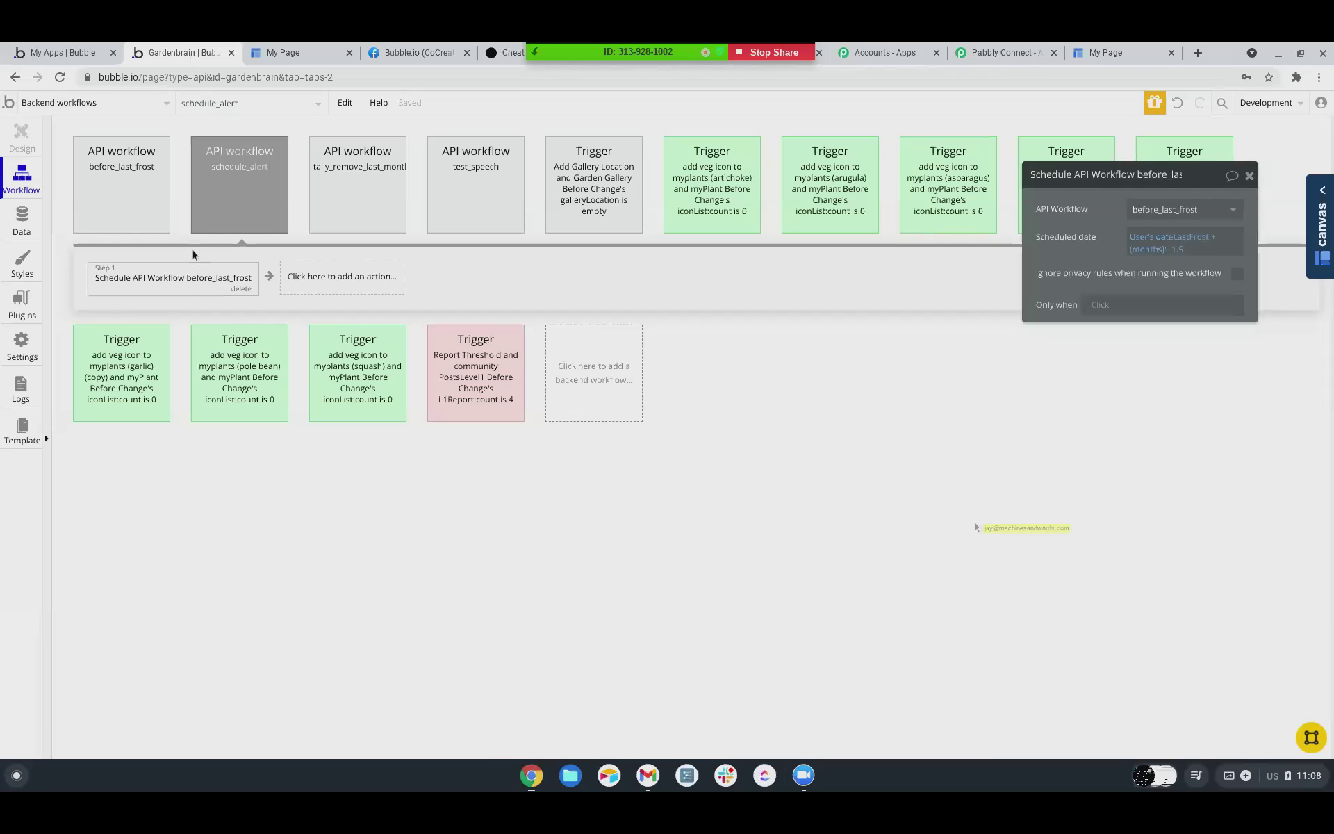
Delete the schedule_alert workflow and recheck before_last_frost's rescheduling step
click(232, 208)
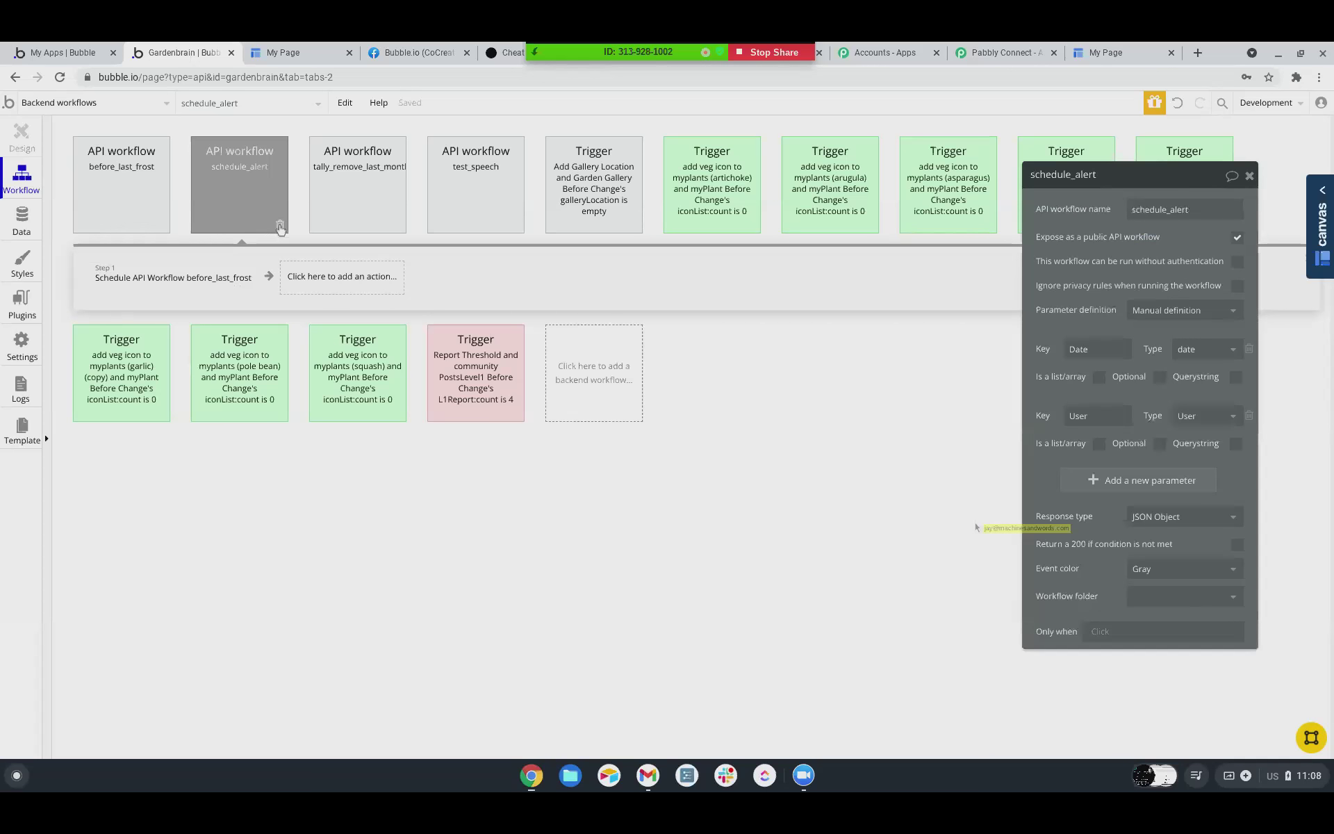
click(280, 225)
click(108, 201)
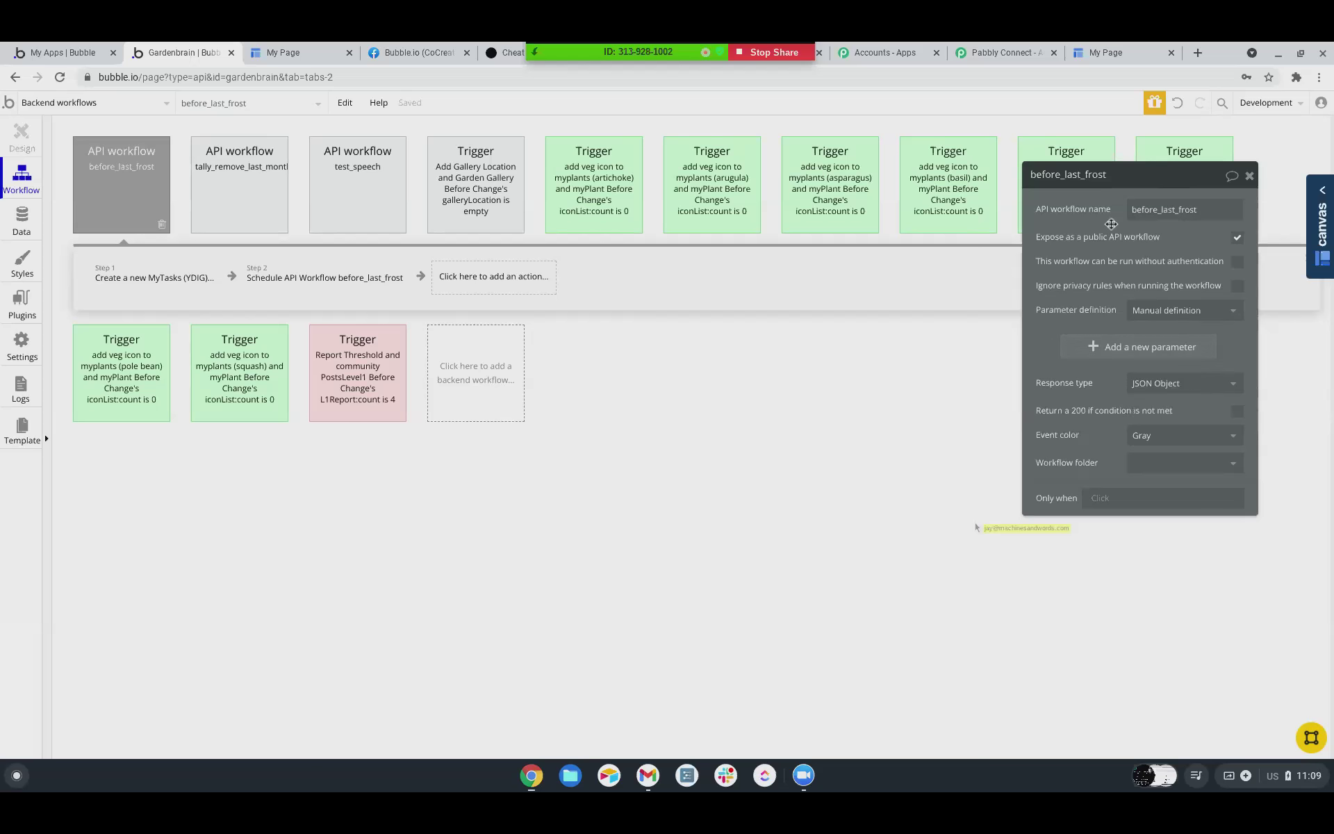
mouse_move(1111, 223)
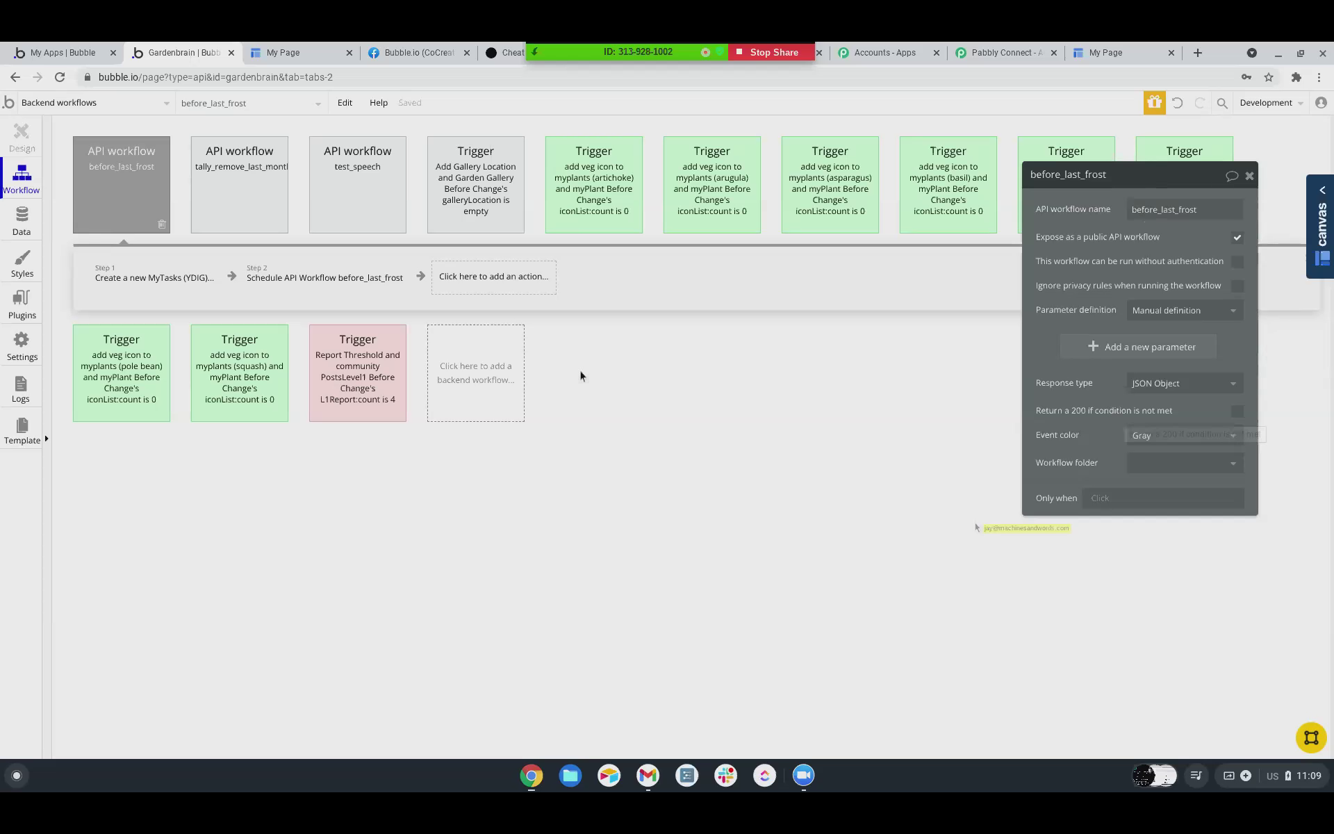
click(321, 282)
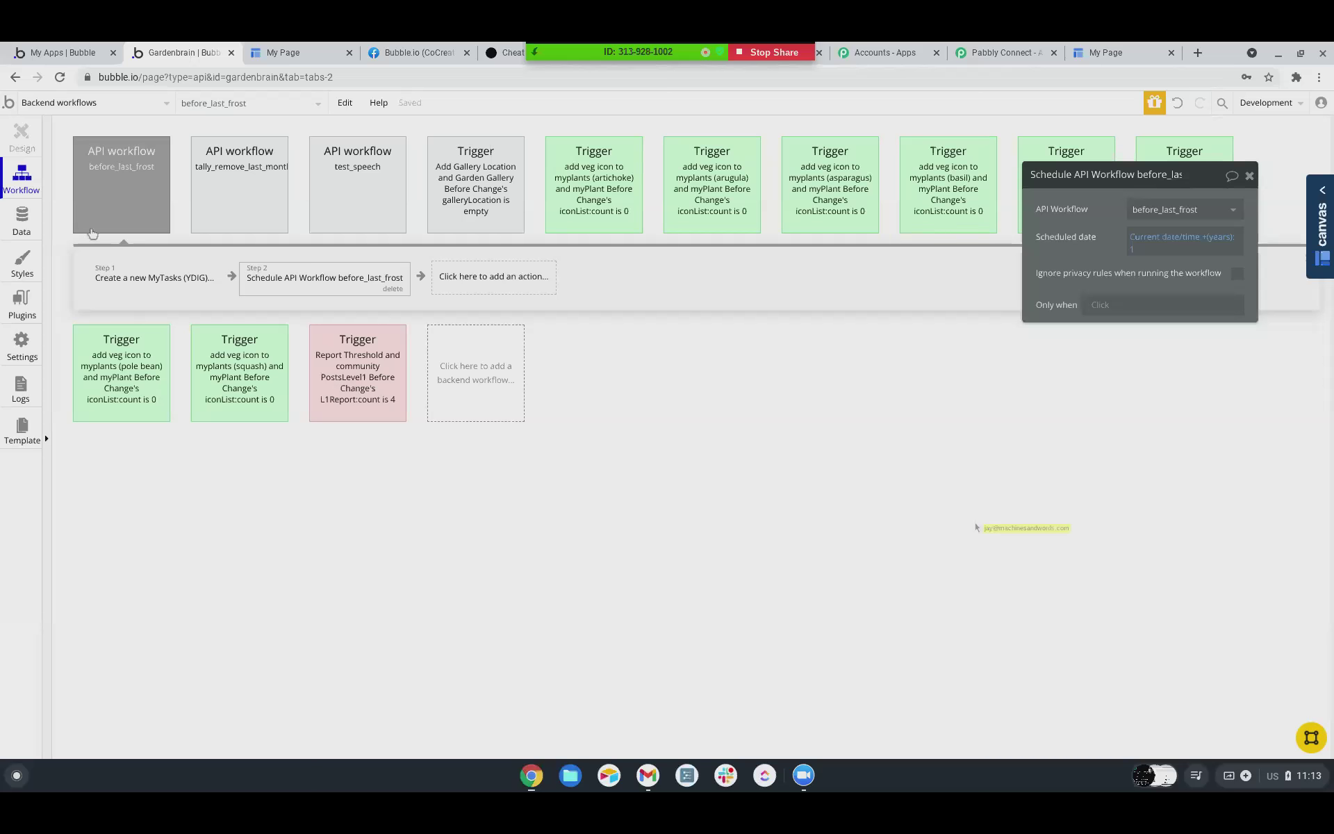
Browse the data types and option sets, ending on Frost Dates' firstFrost, lastFrost and zone fields
click(18, 230)
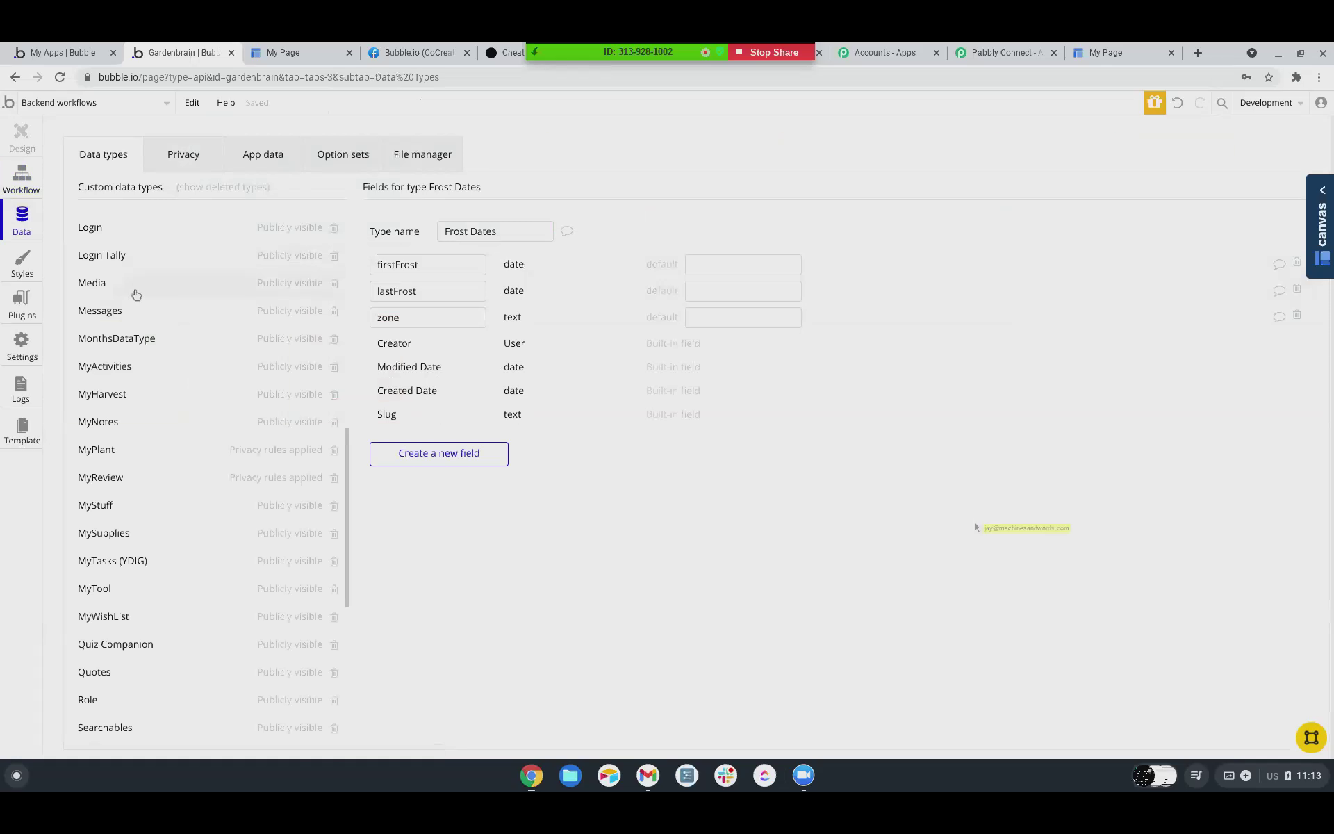
scroll(153, 365, up, 10)
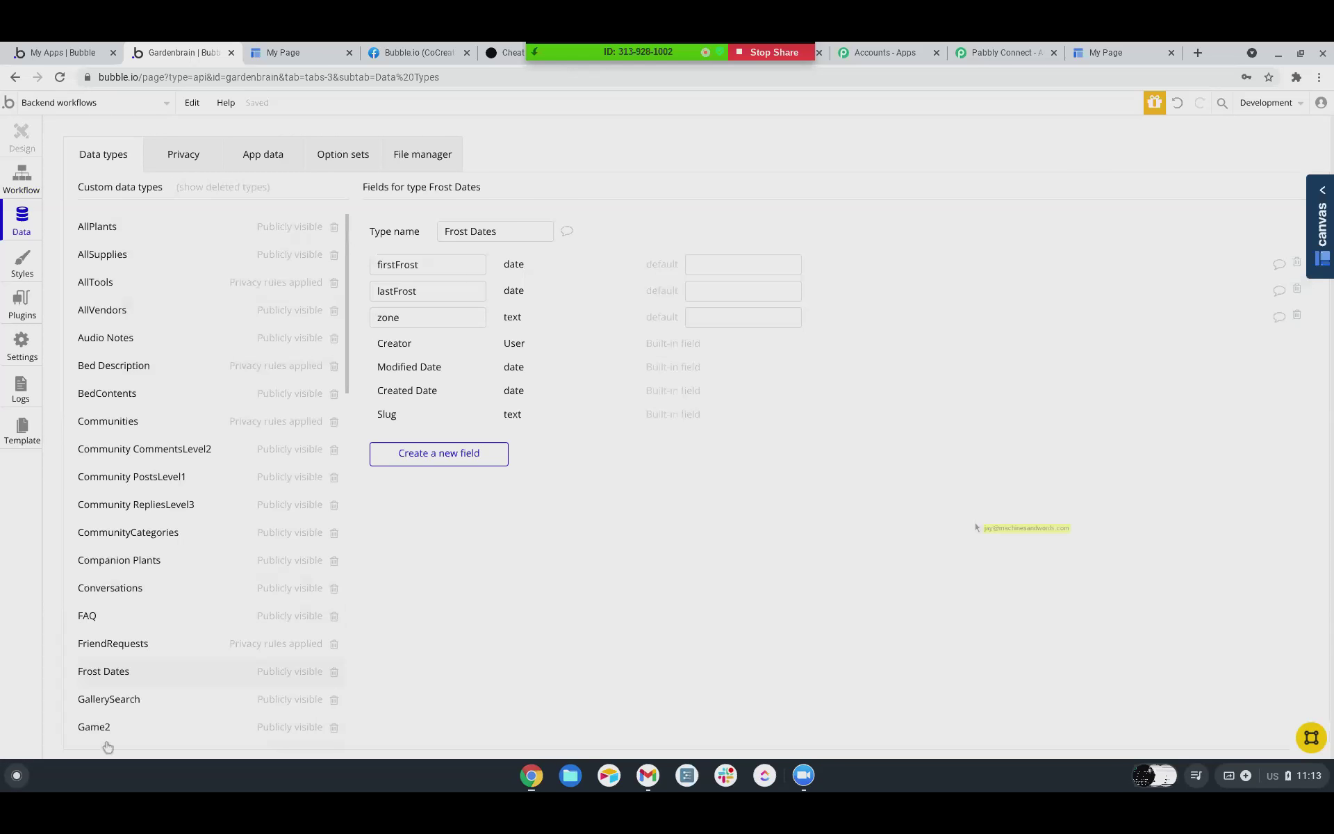
scroll(105, 702, down, 3)
scroll(116, 654, down, 5)
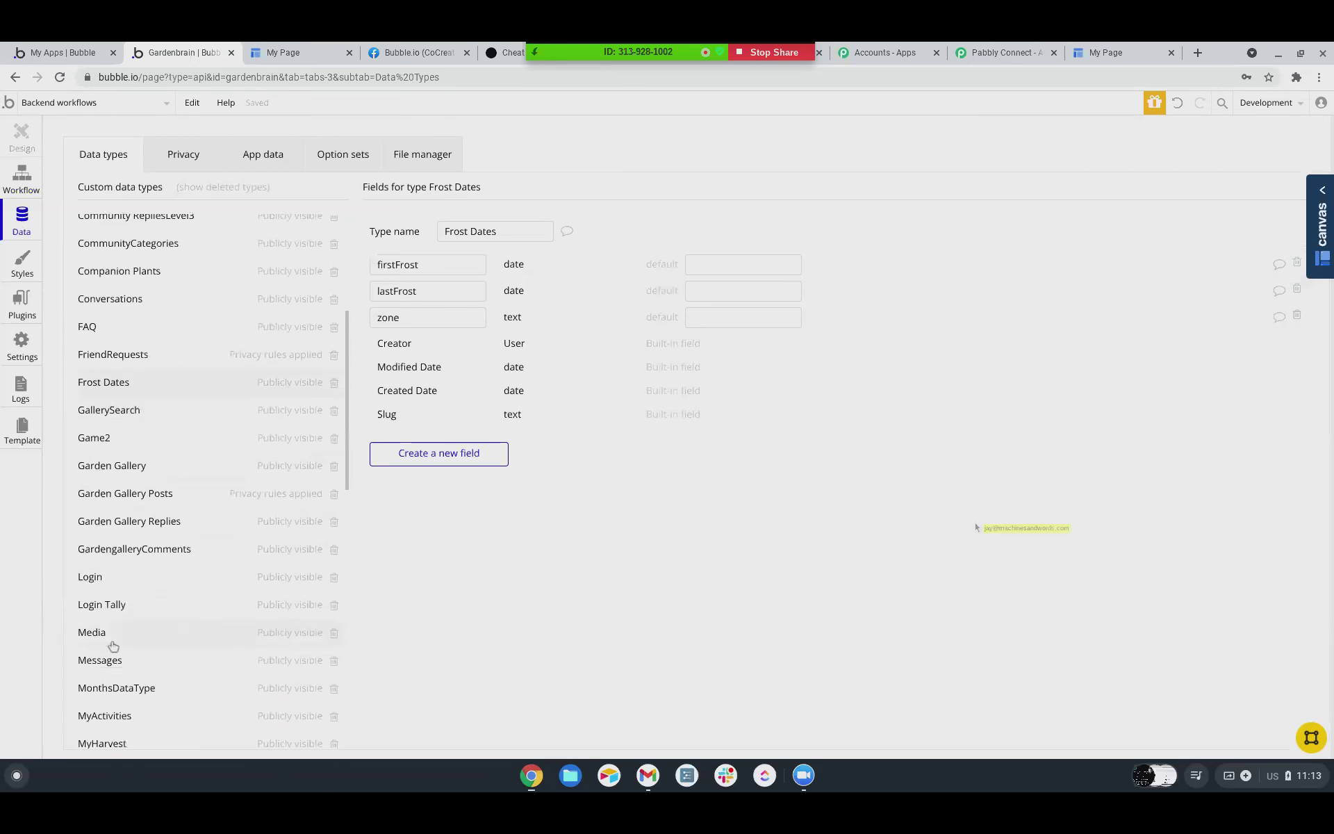
scroll(112, 633, down, 6)
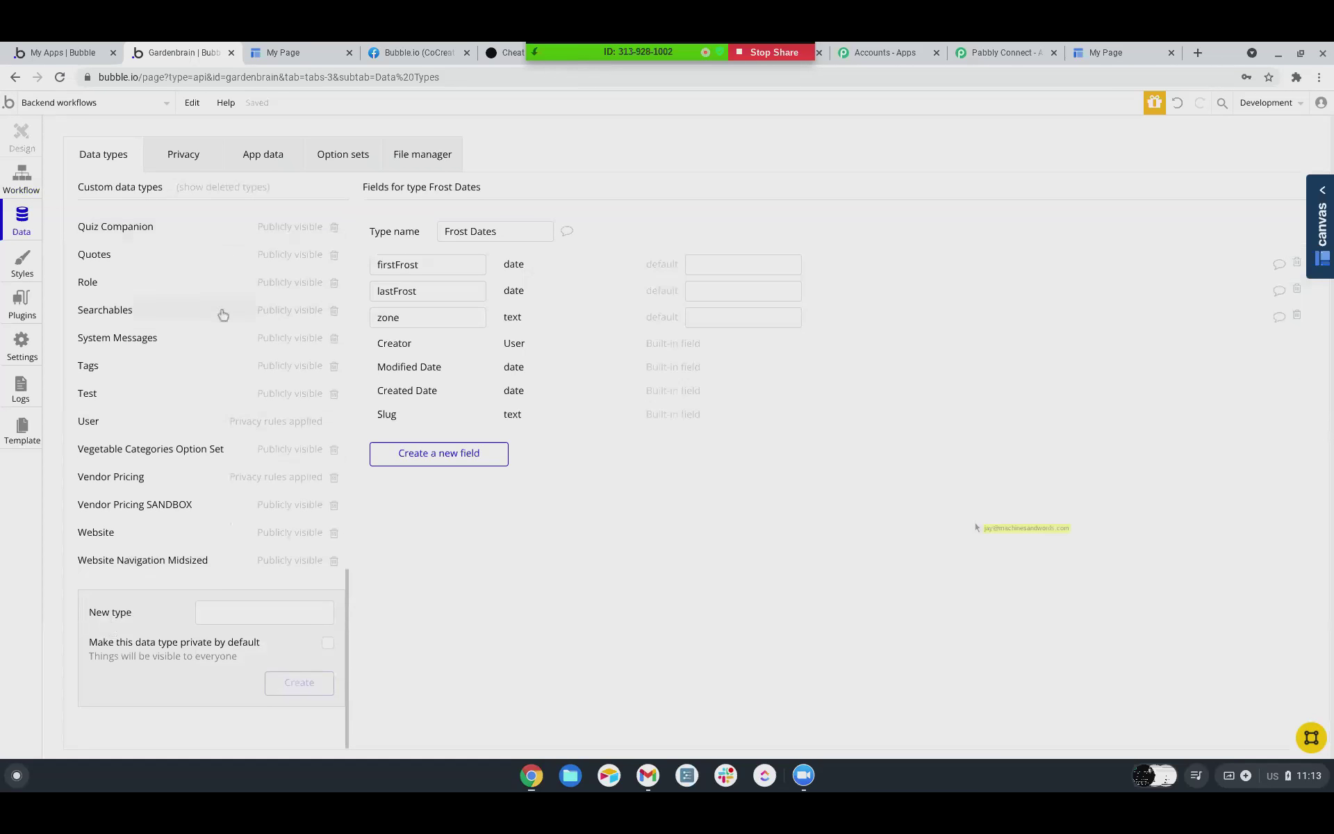
click(343, 161)
scroll(154, 487, down, 4)
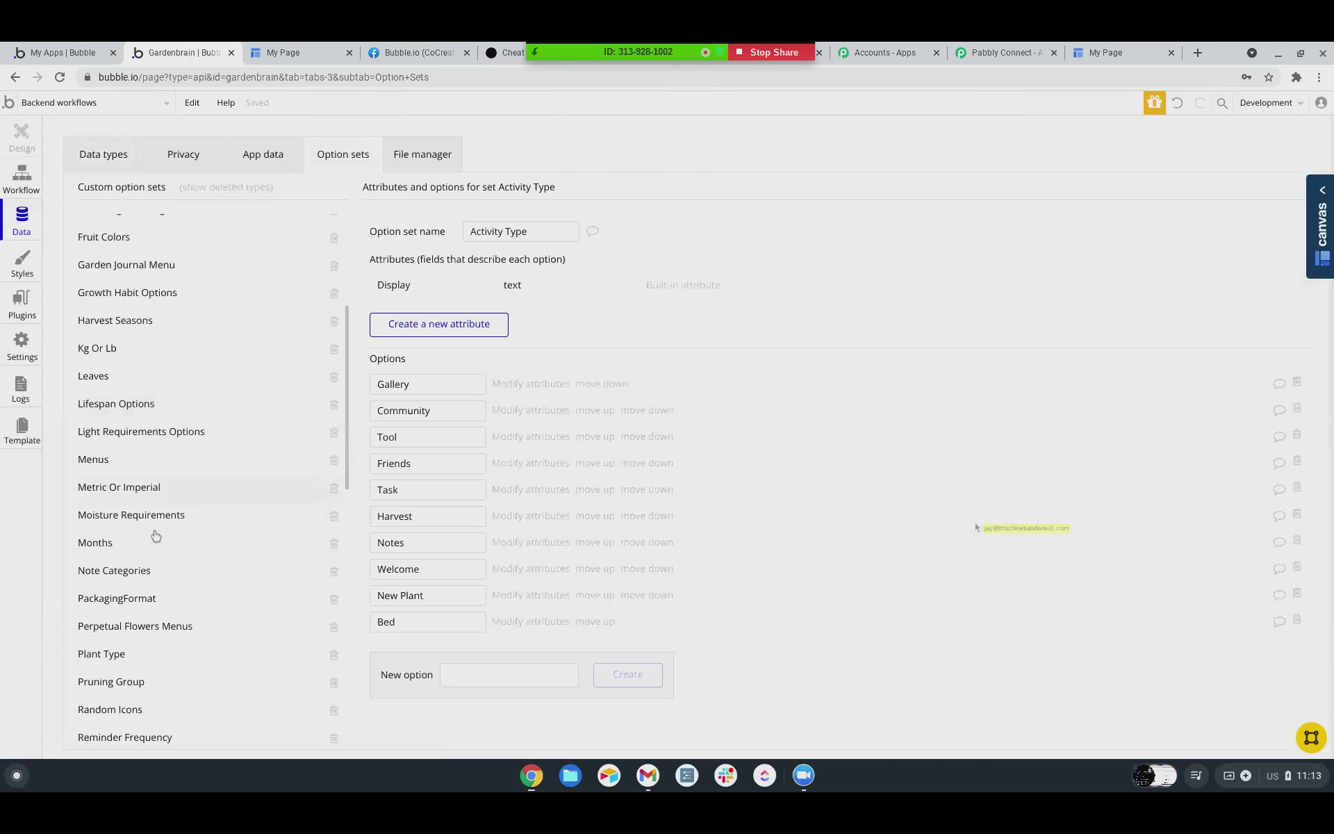
click(103, 154)
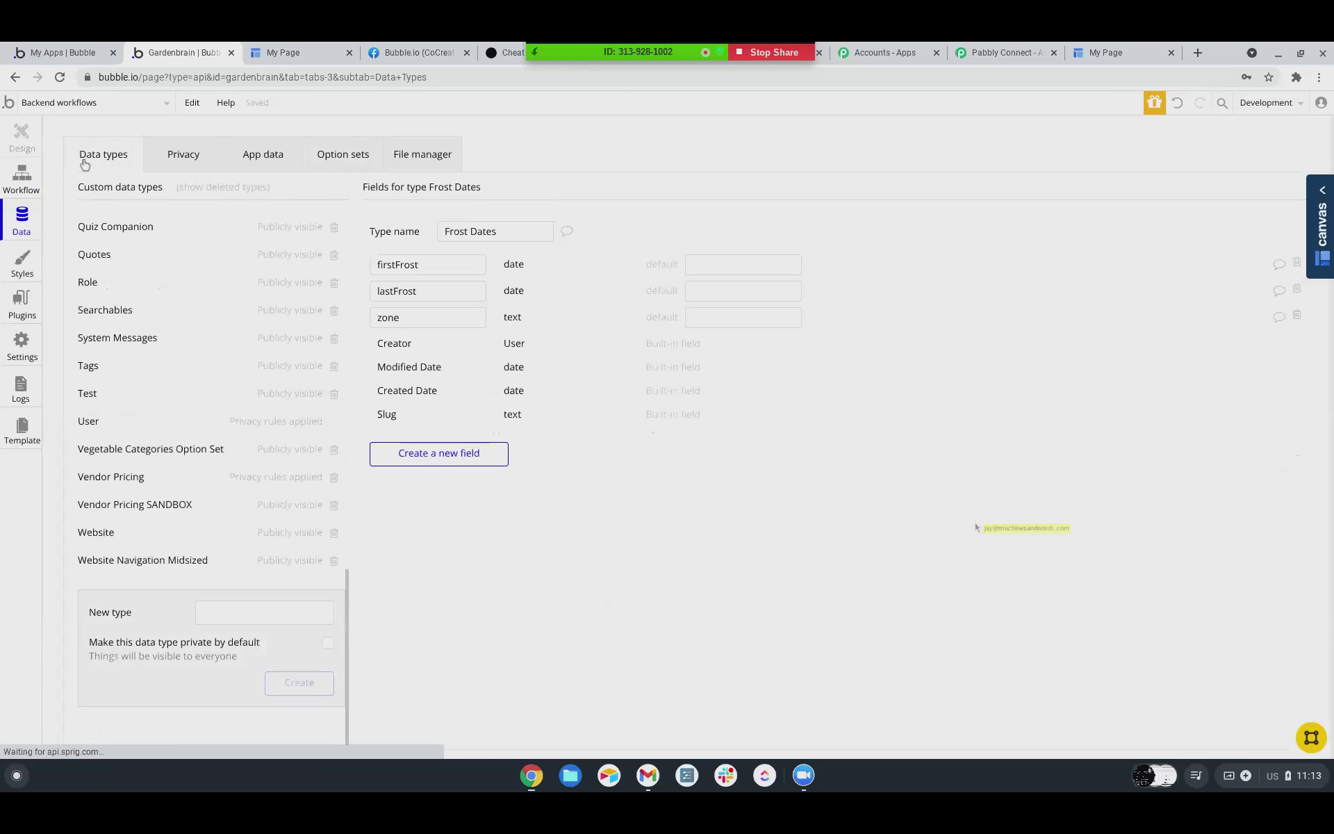
scroll(167, 452, up, 7)
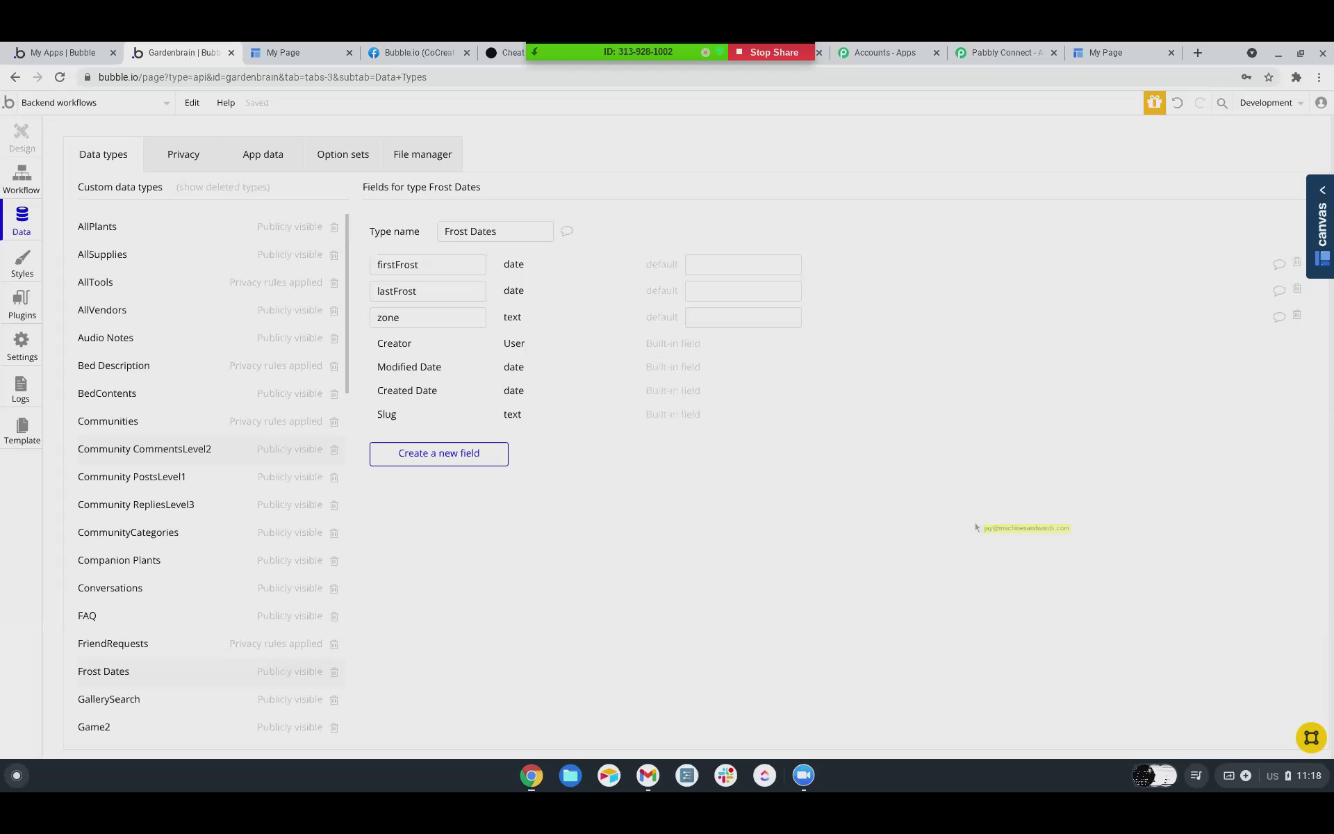
Return to the backend workflows list
click(15, 187)
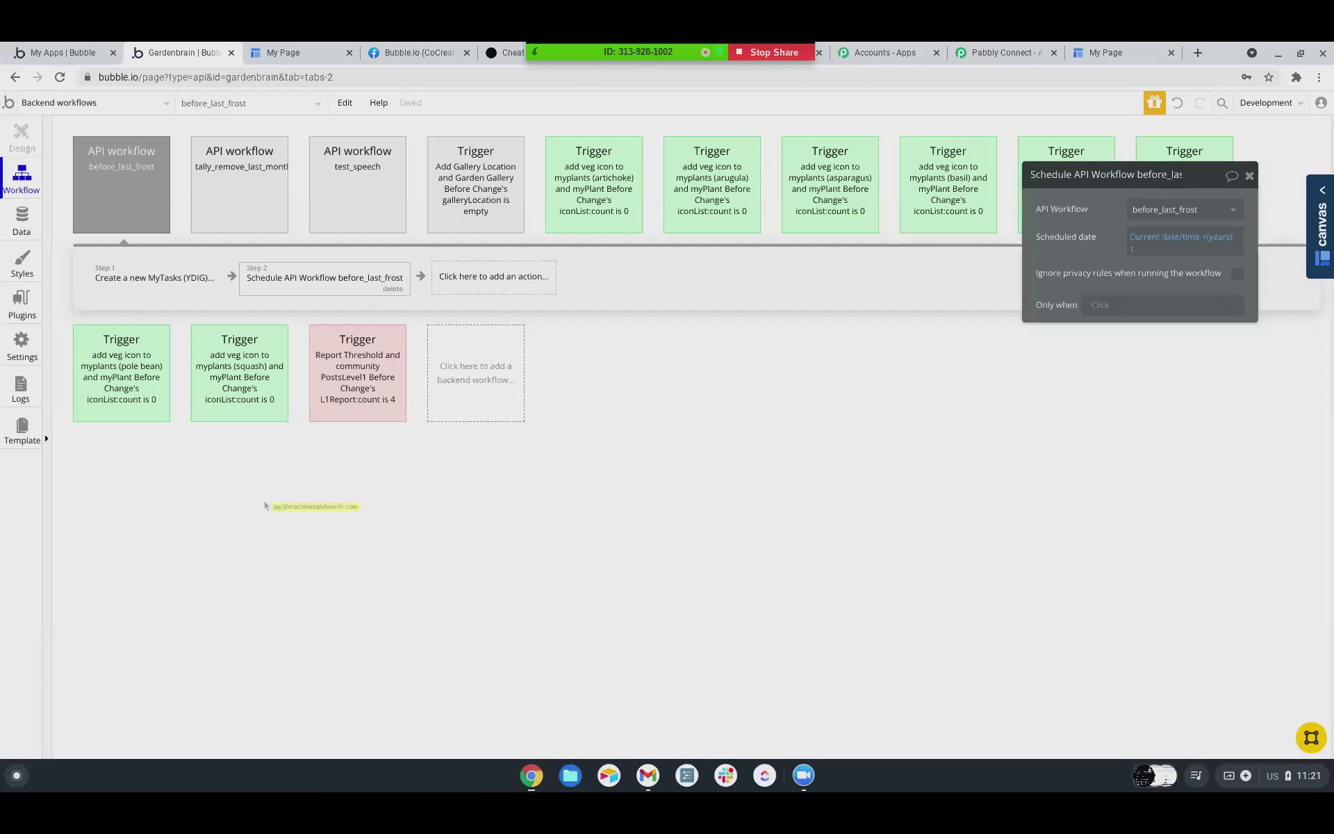
Add a new parameter keyed 'zone' to the before_last_frost workflow
click(121, 200)
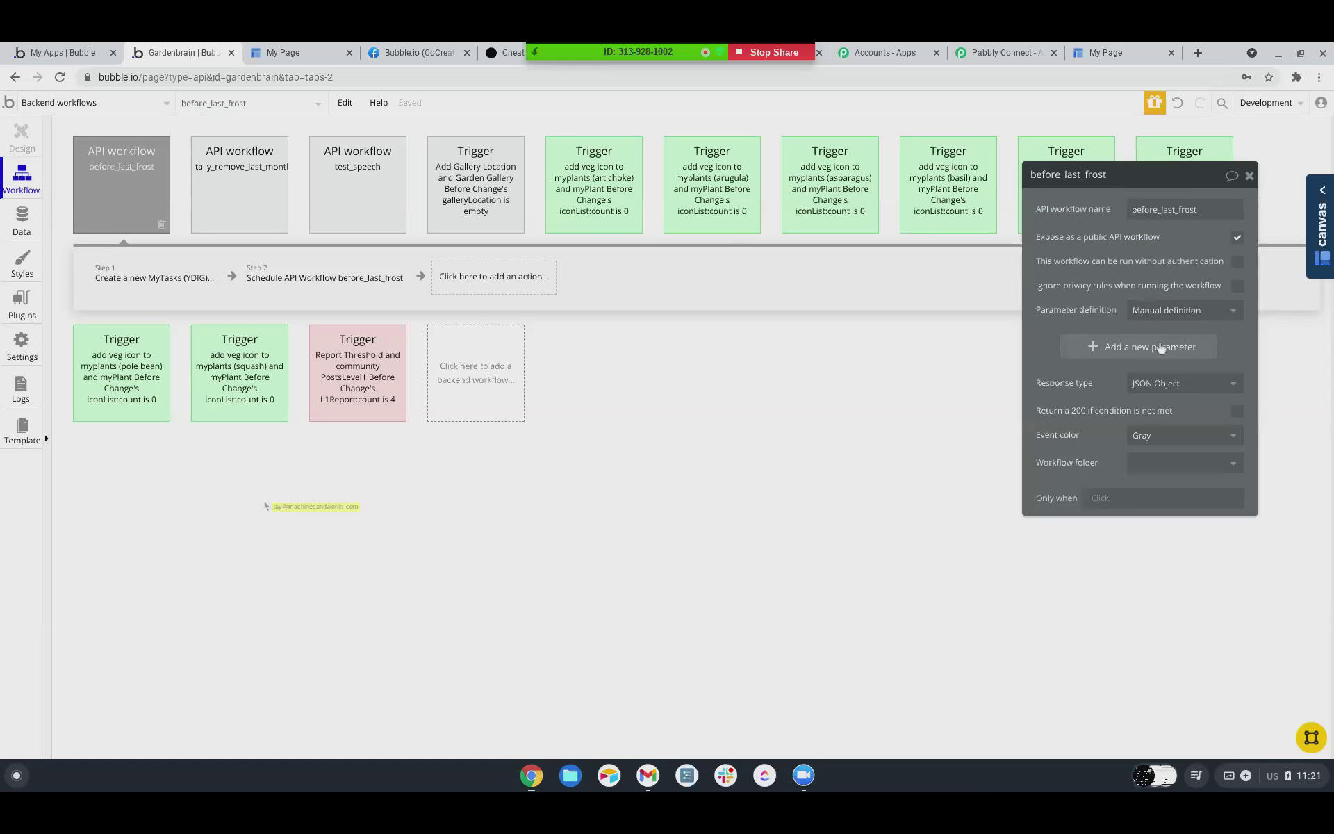
click(1103, 347)
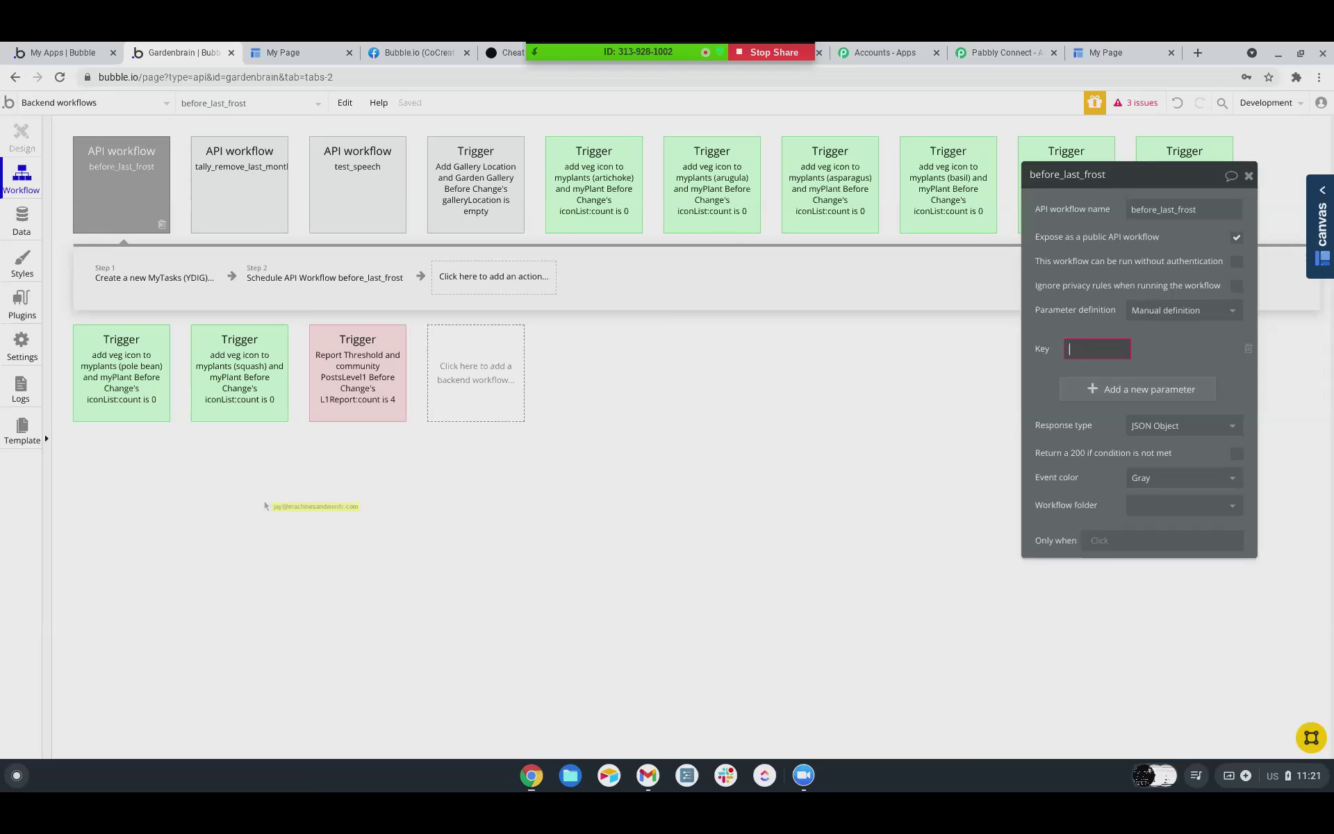
text(zone)
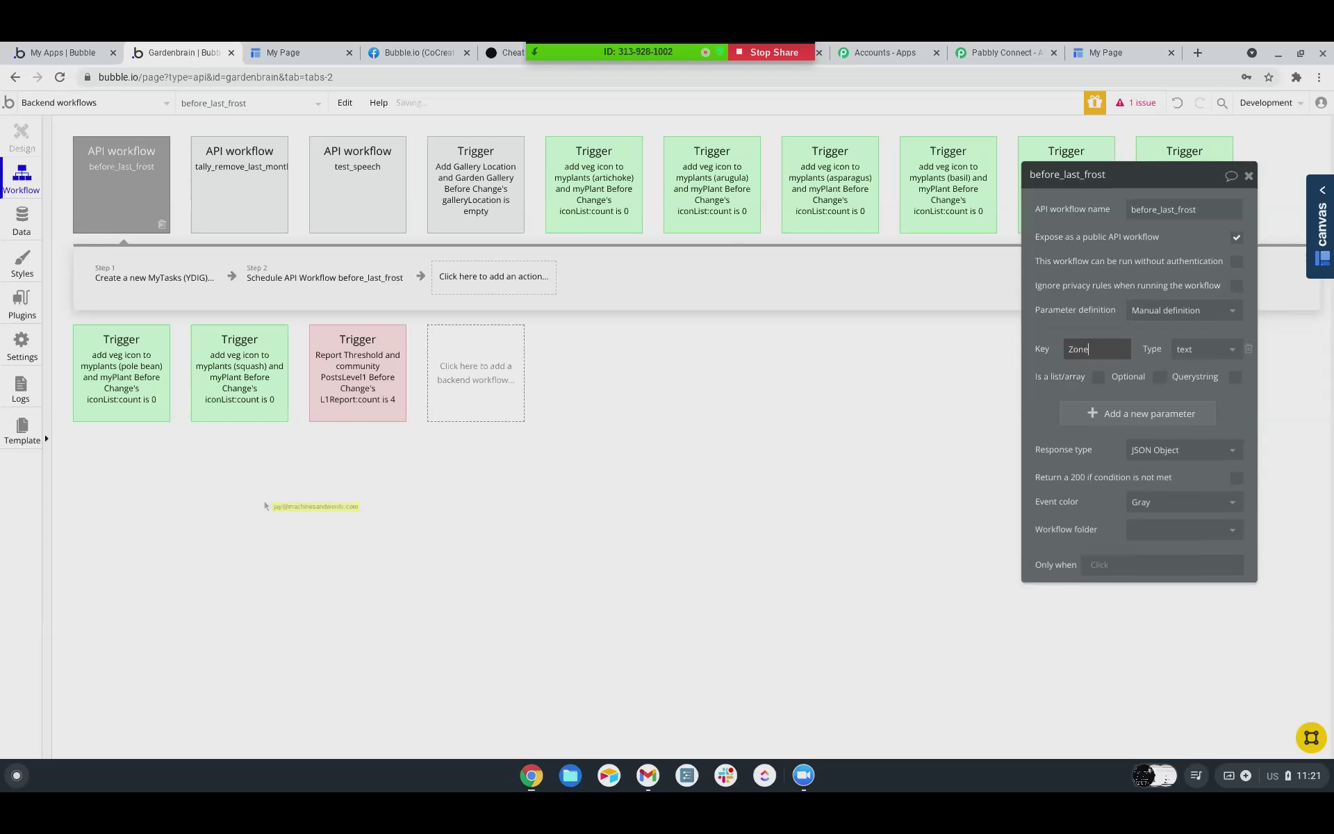
Set the zone parameter's type to Frost Dates and toggle its list option
click(1177, 358)
scroll(1192, 487, down, 5)
scroll(1193, 492, down, 10)
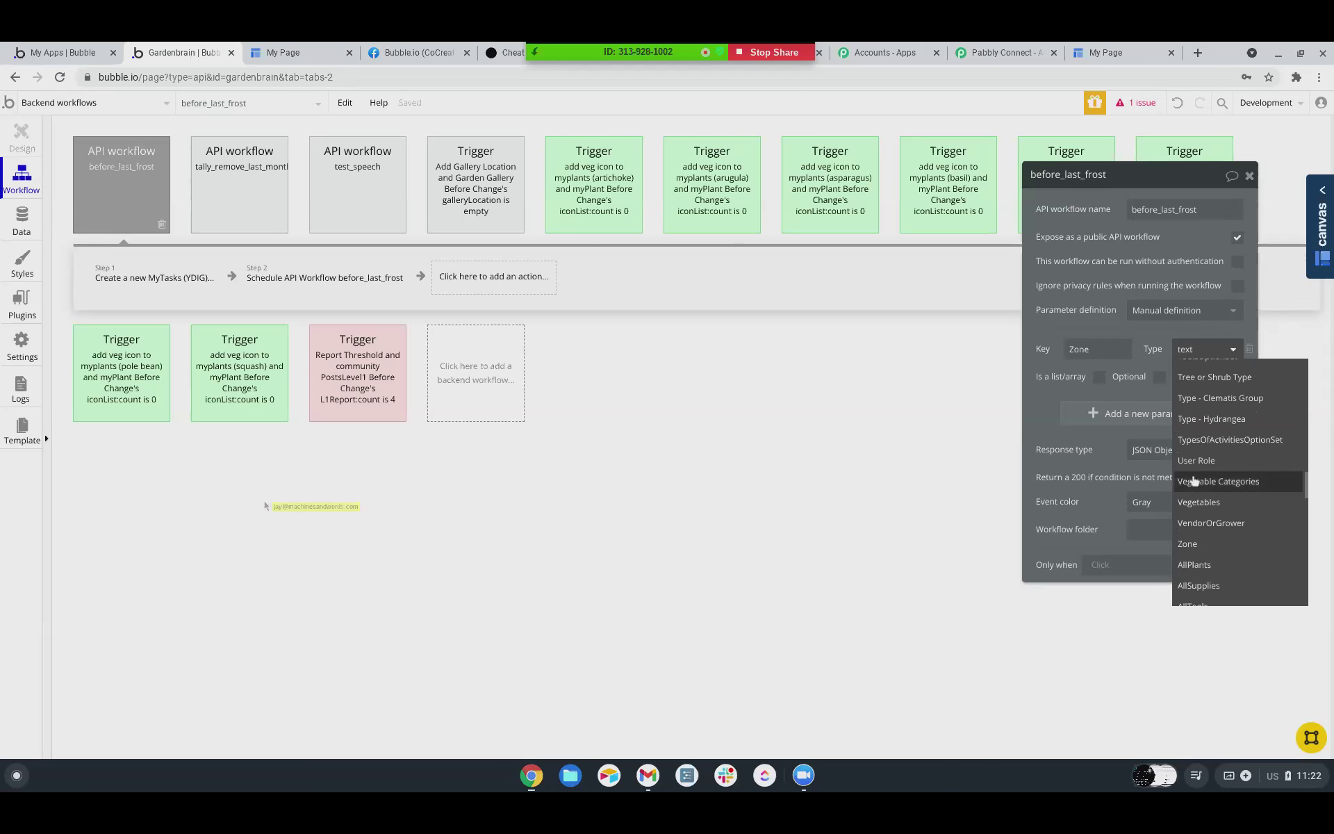
scroll(1194, 481, up, 15)
scroll(1196, 476, down, 5)
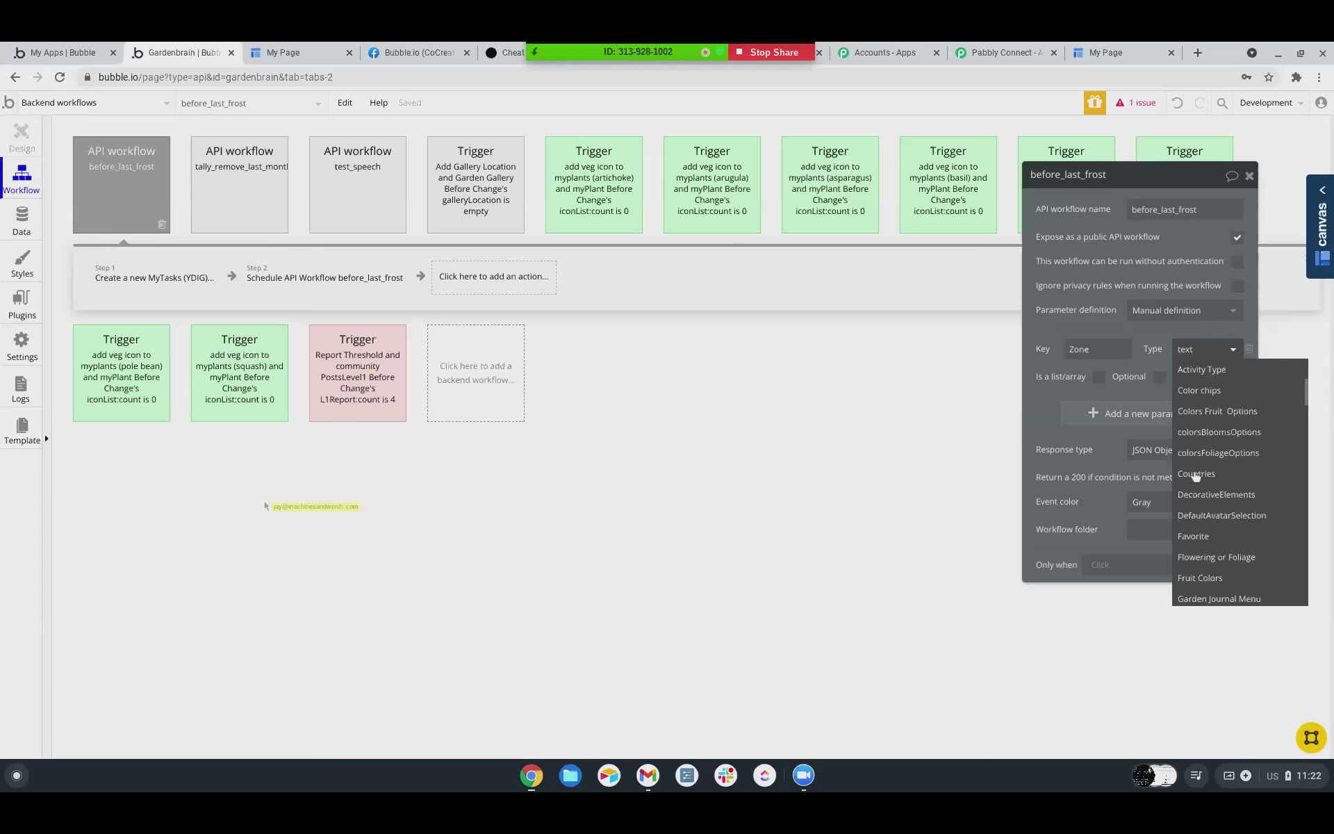
scroll(1195, 476, down, 1)
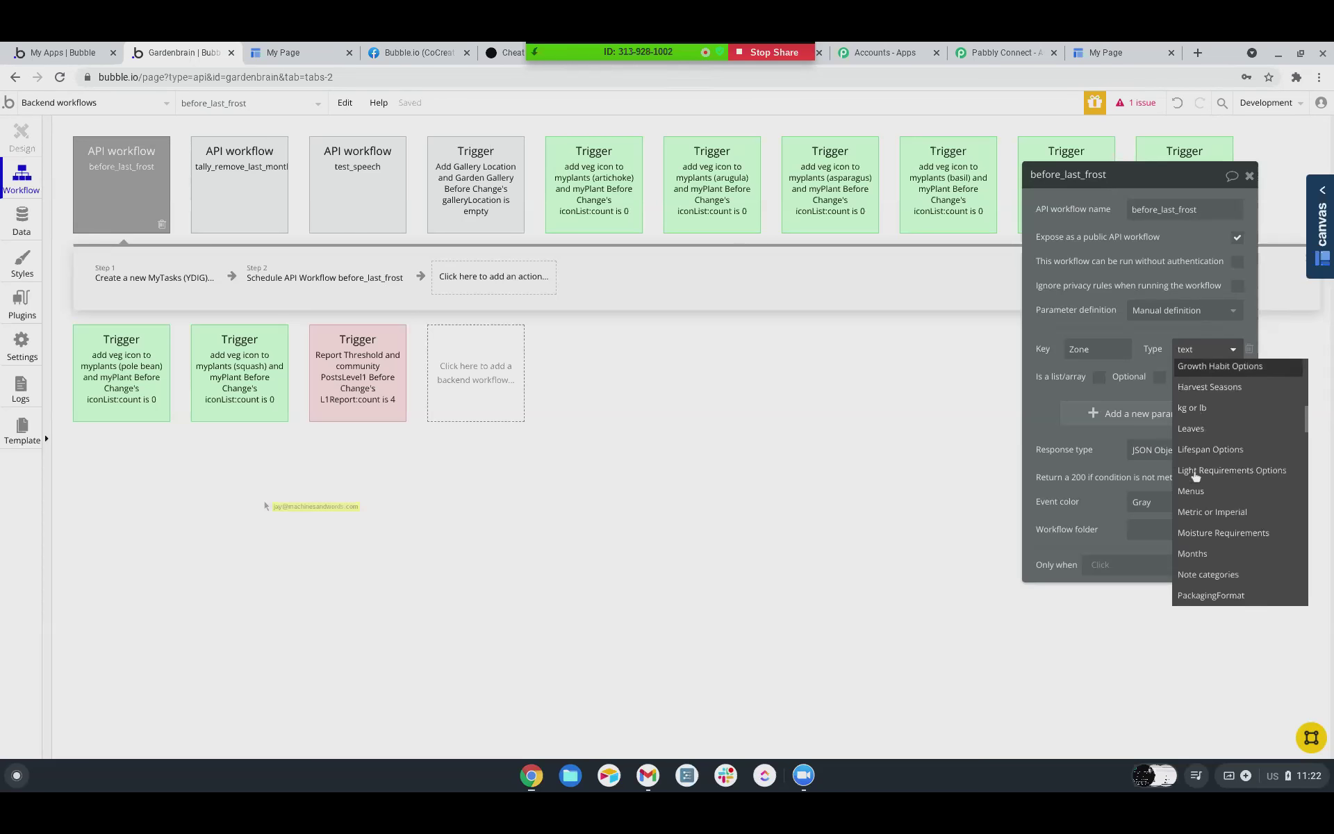
scroll(1195, 477, down, 2)
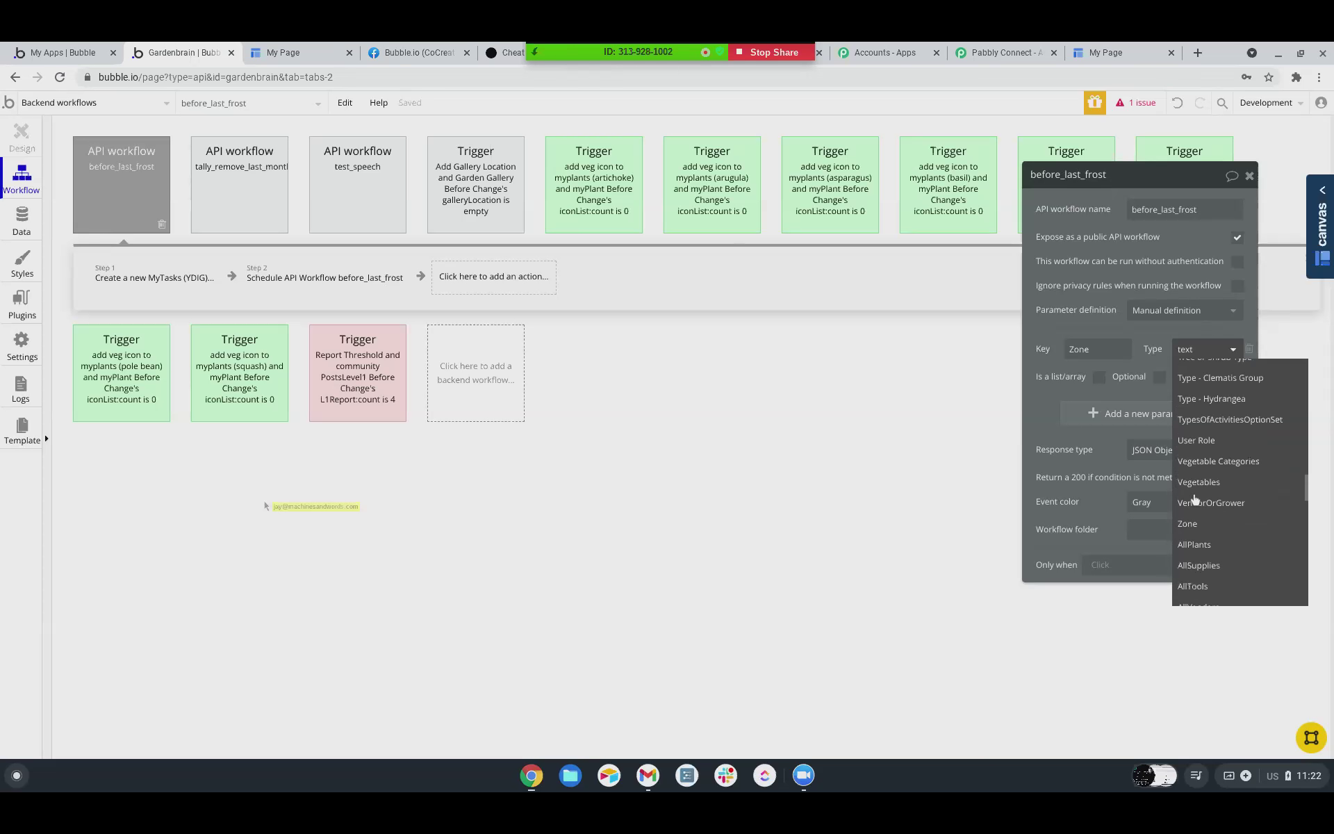
scroll(1195, 499, down, 2)
scroll(1196, 499, down, 4)
click(1223, 419)
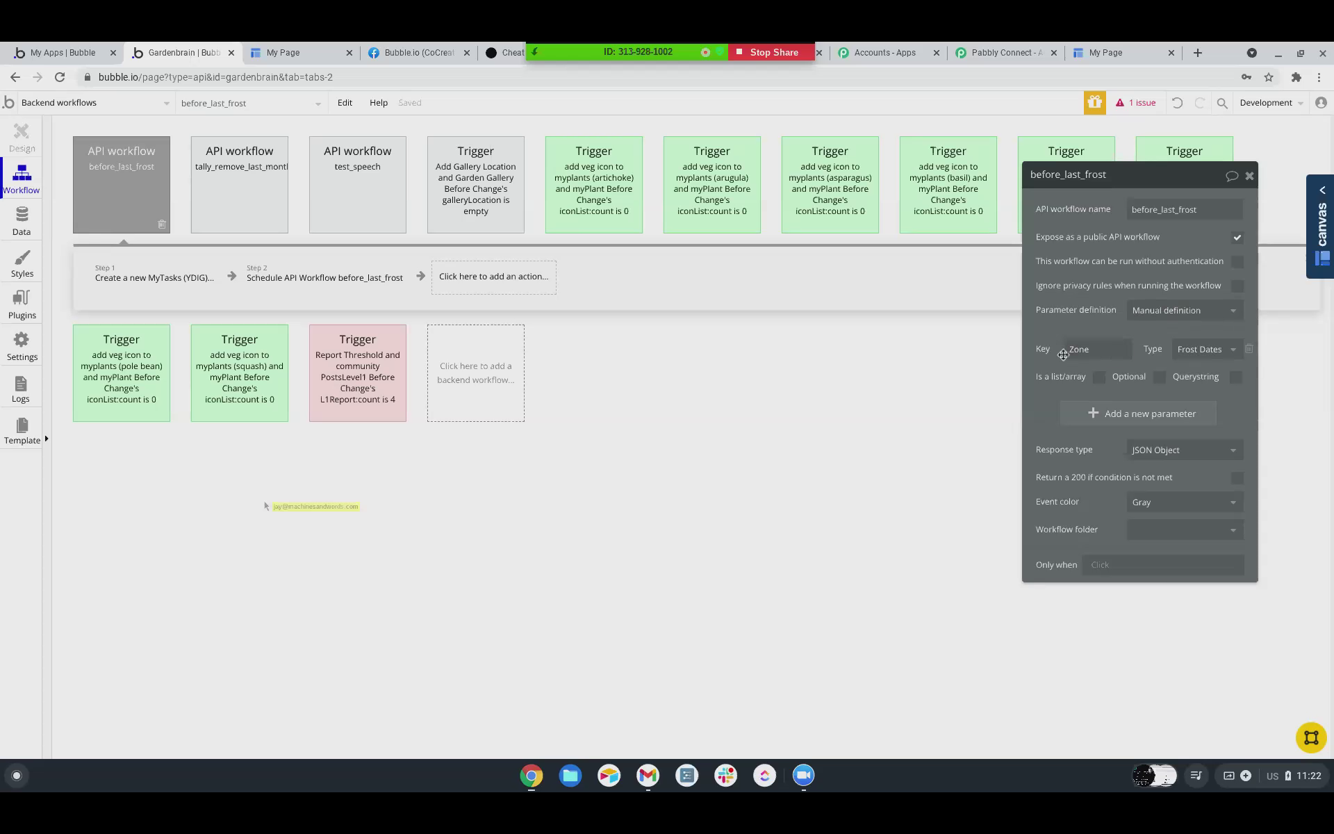
click(1099, 377)
Make Zone a single value and delete the Create a new MyTasks and Schedule API Workflow steps
click(1098, 377)
click(178, 286)
key(Delete)
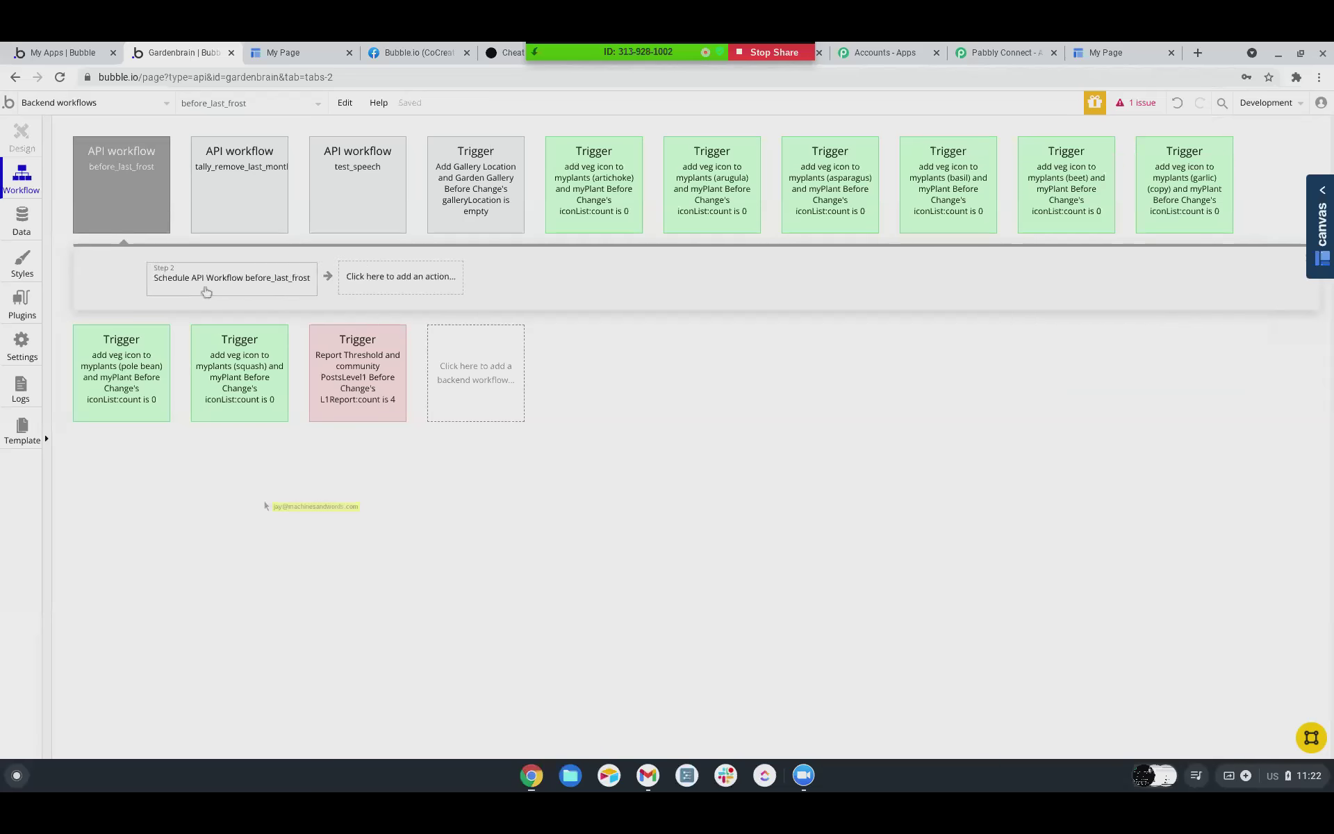
click(240, 285)
key(Delete)
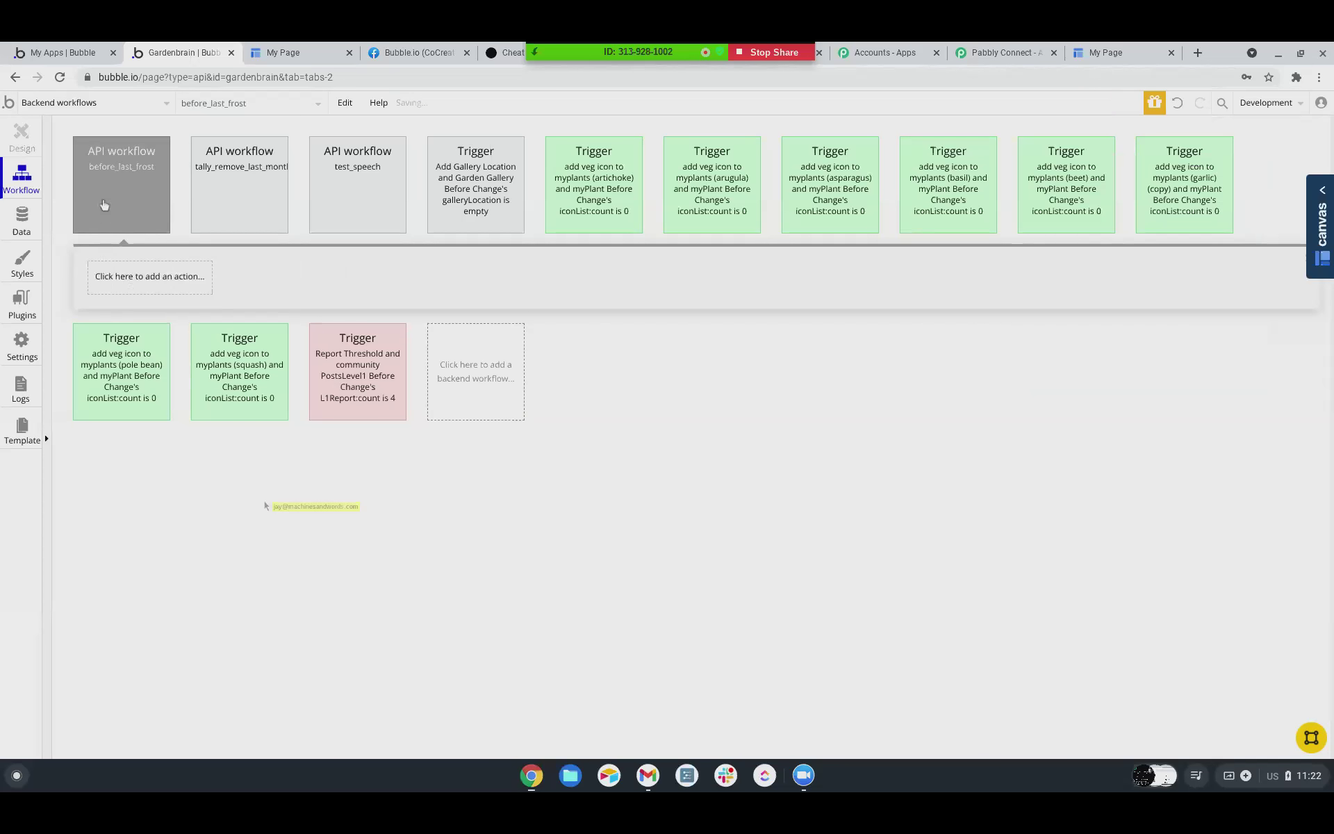
click(119, 271)
mouse_move(138, 386)
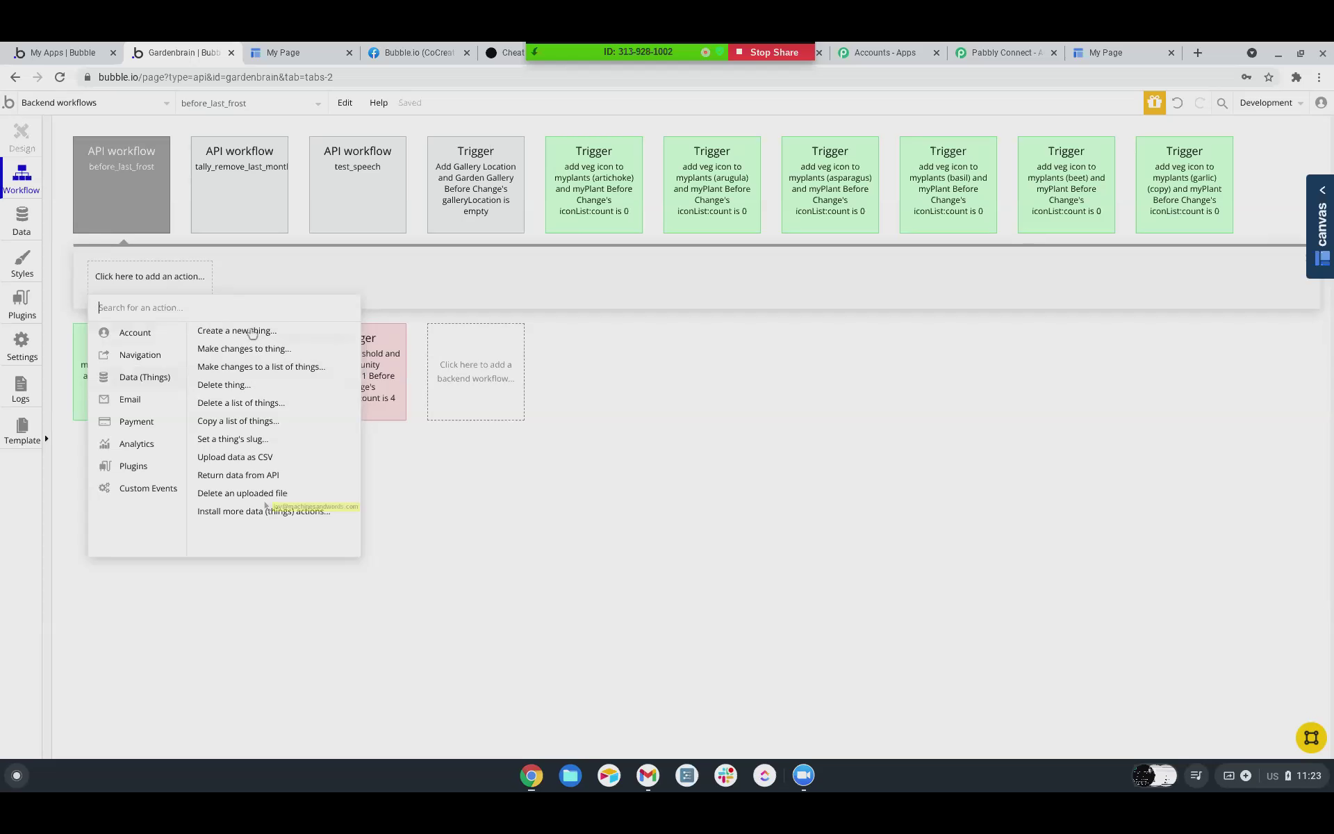
Add a Users parameter of type User to before_last_frost, set as a list
click(102, 201)
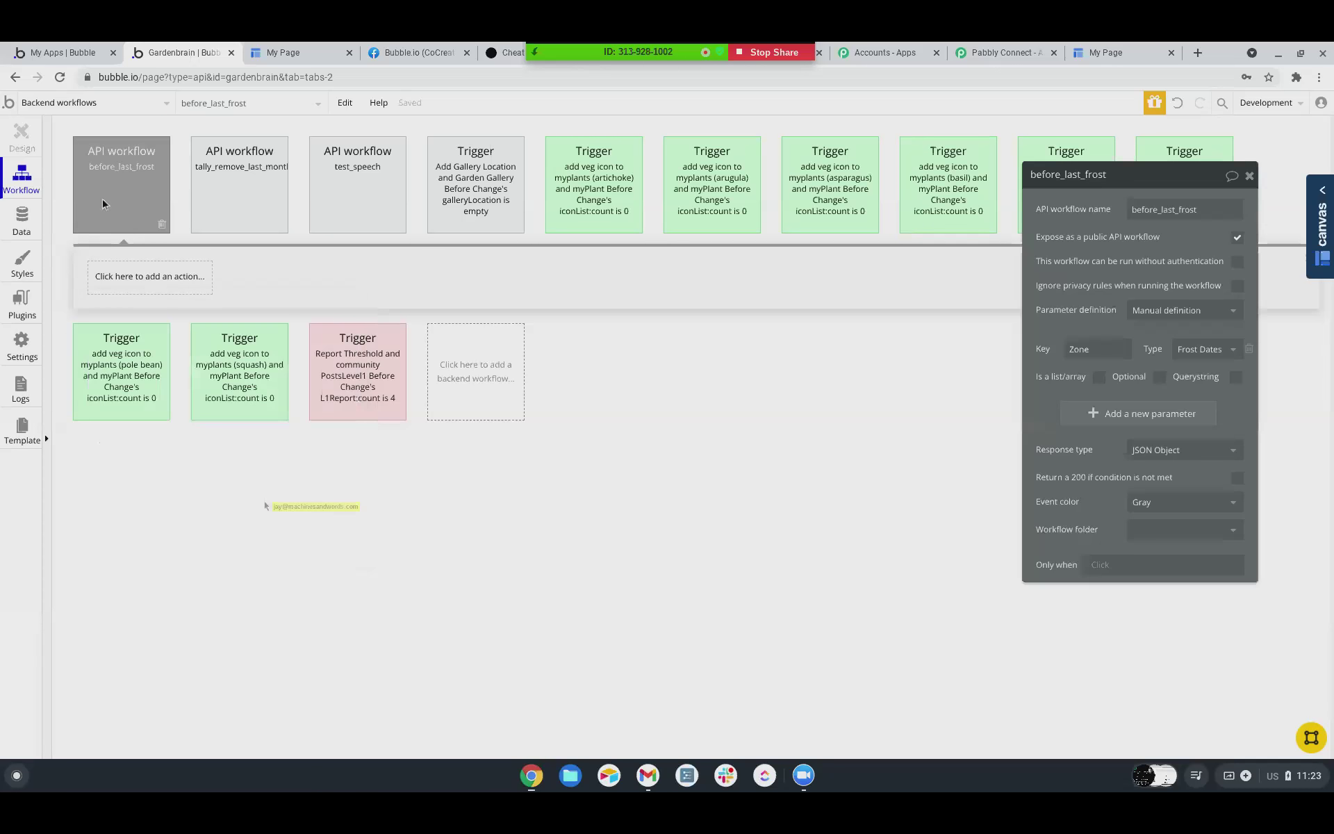
click(1133, 417)
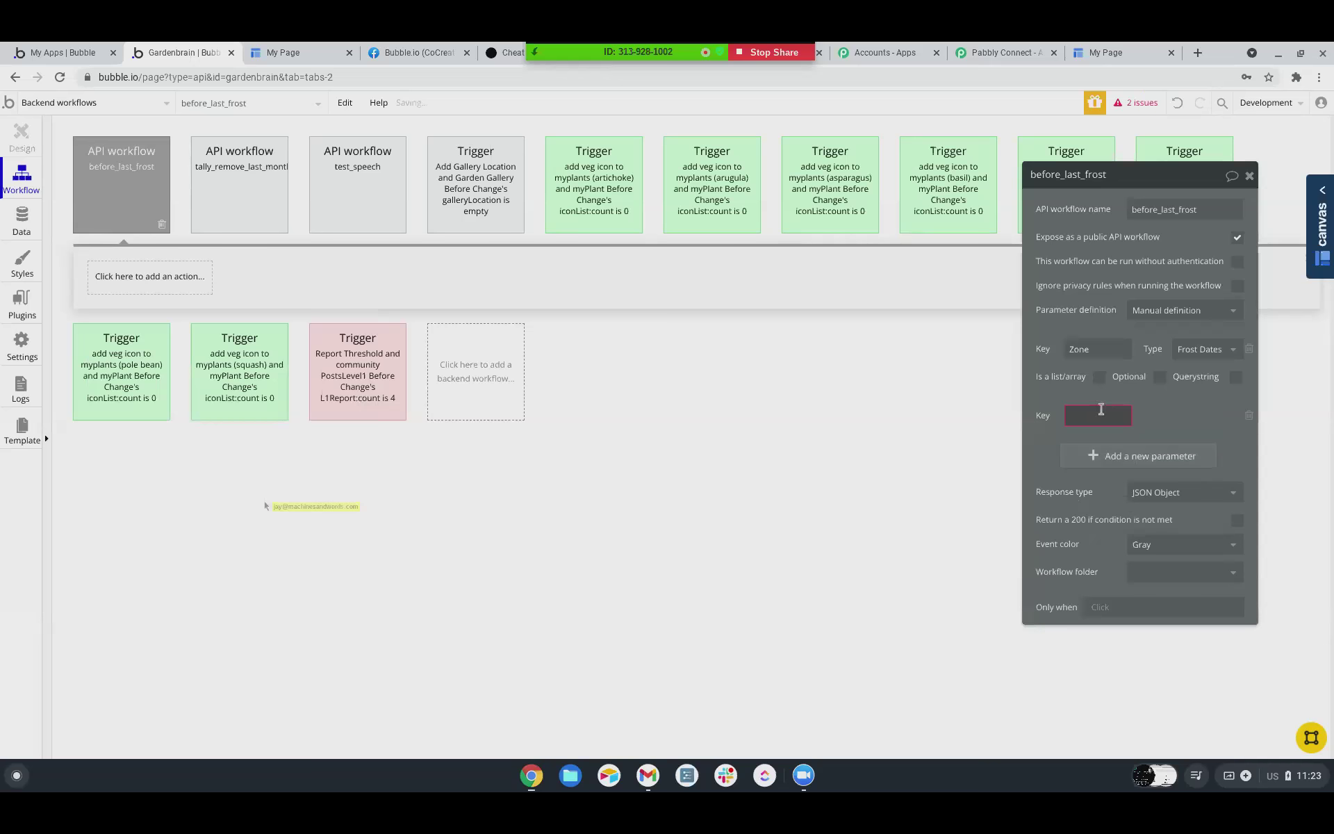
text(Users)
click(1205, 415)
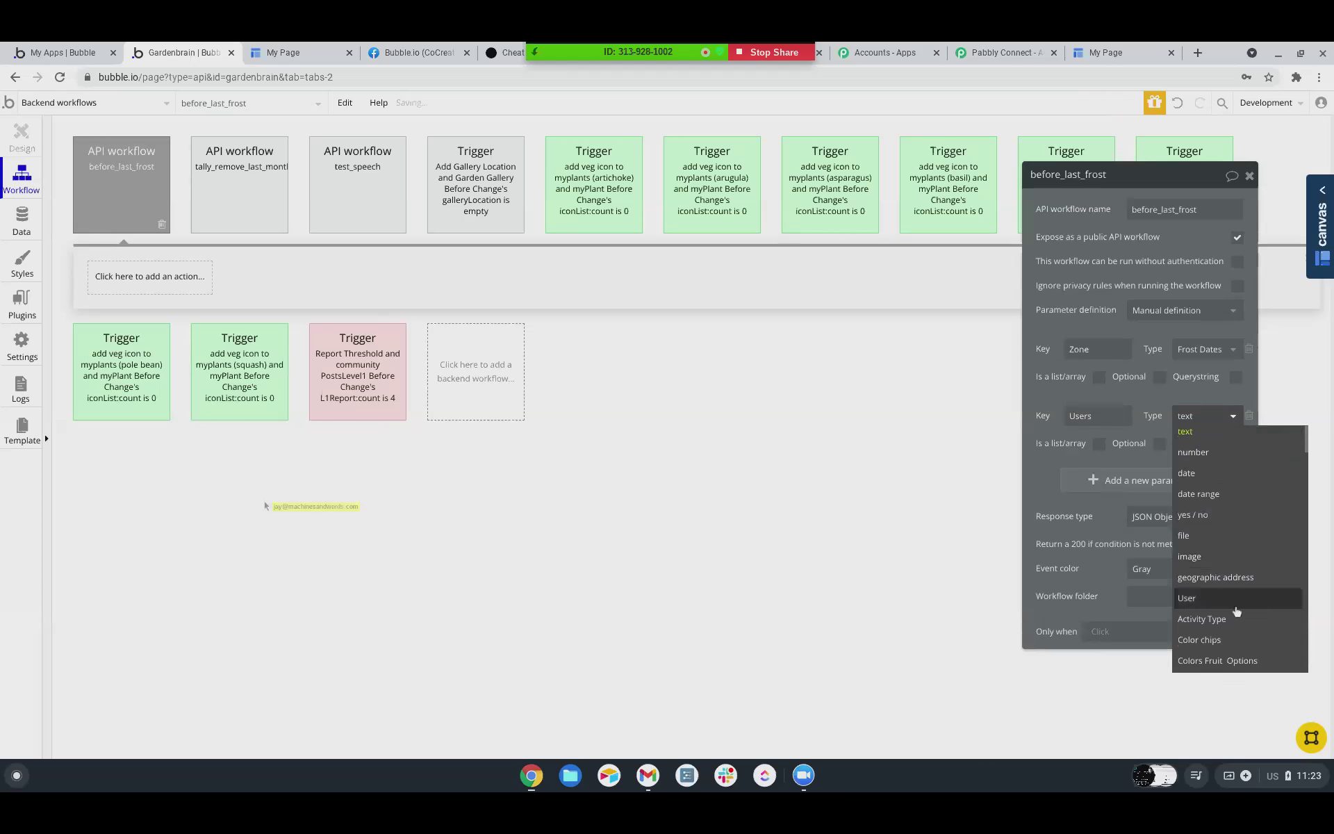
click(1210, 545)
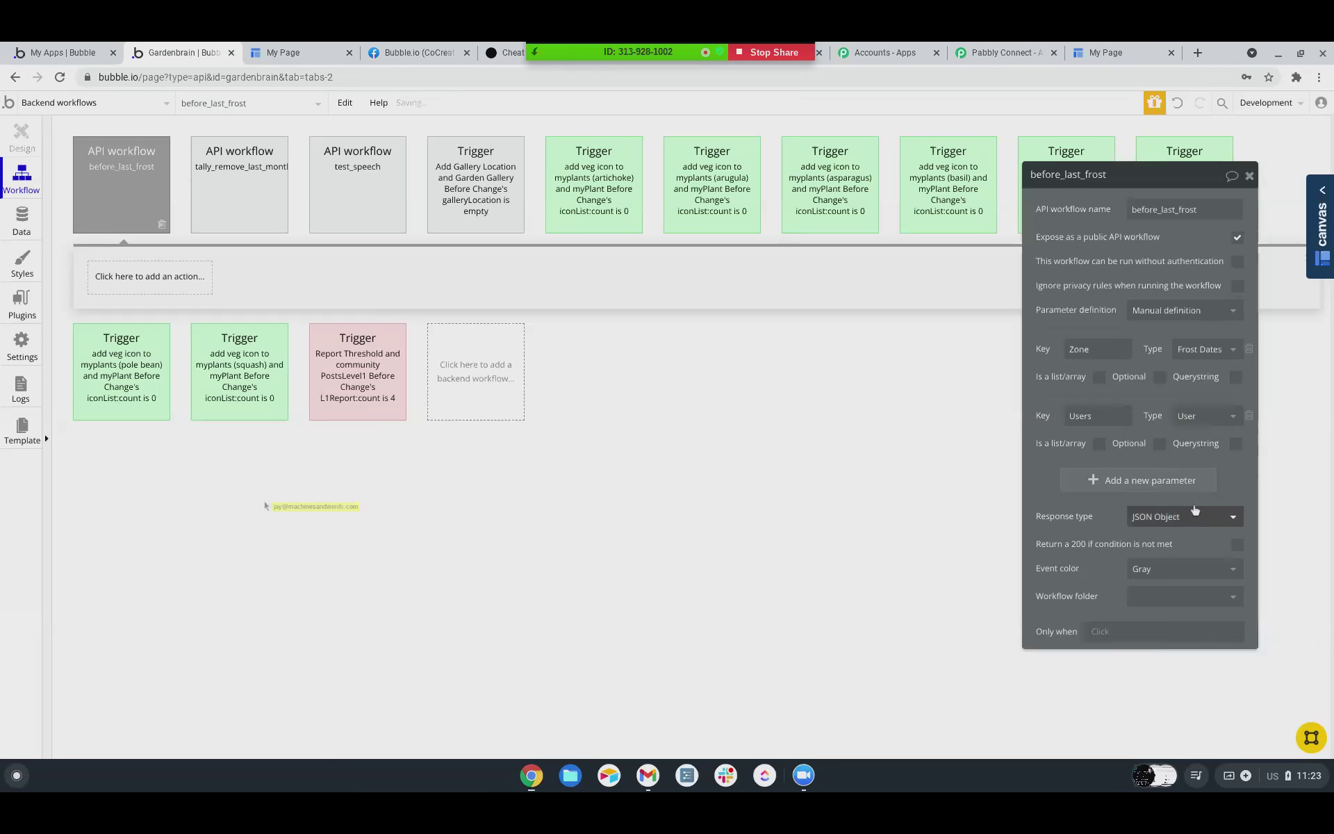
click(1098, 445)
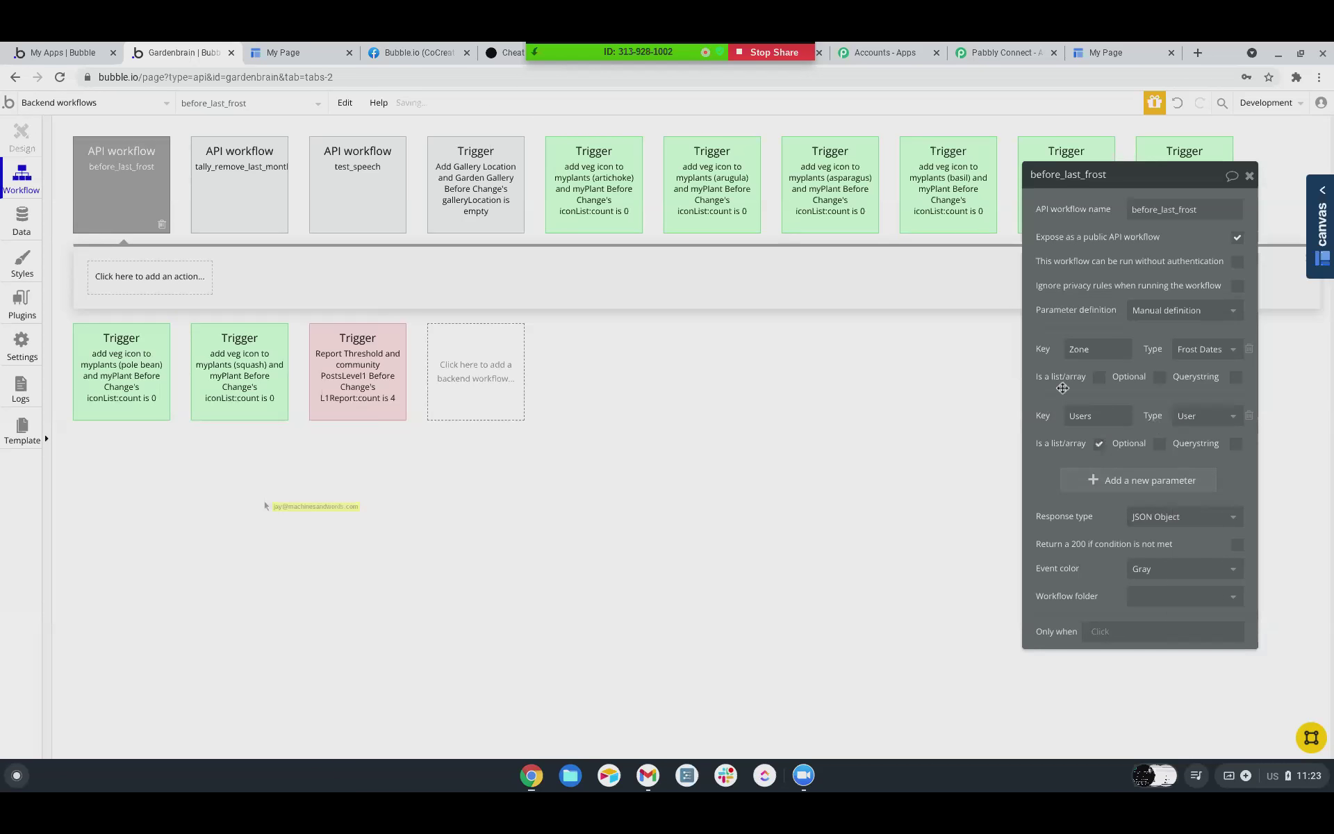
Create a new API workflow named schedule_zone_reminder
click(431, 367)
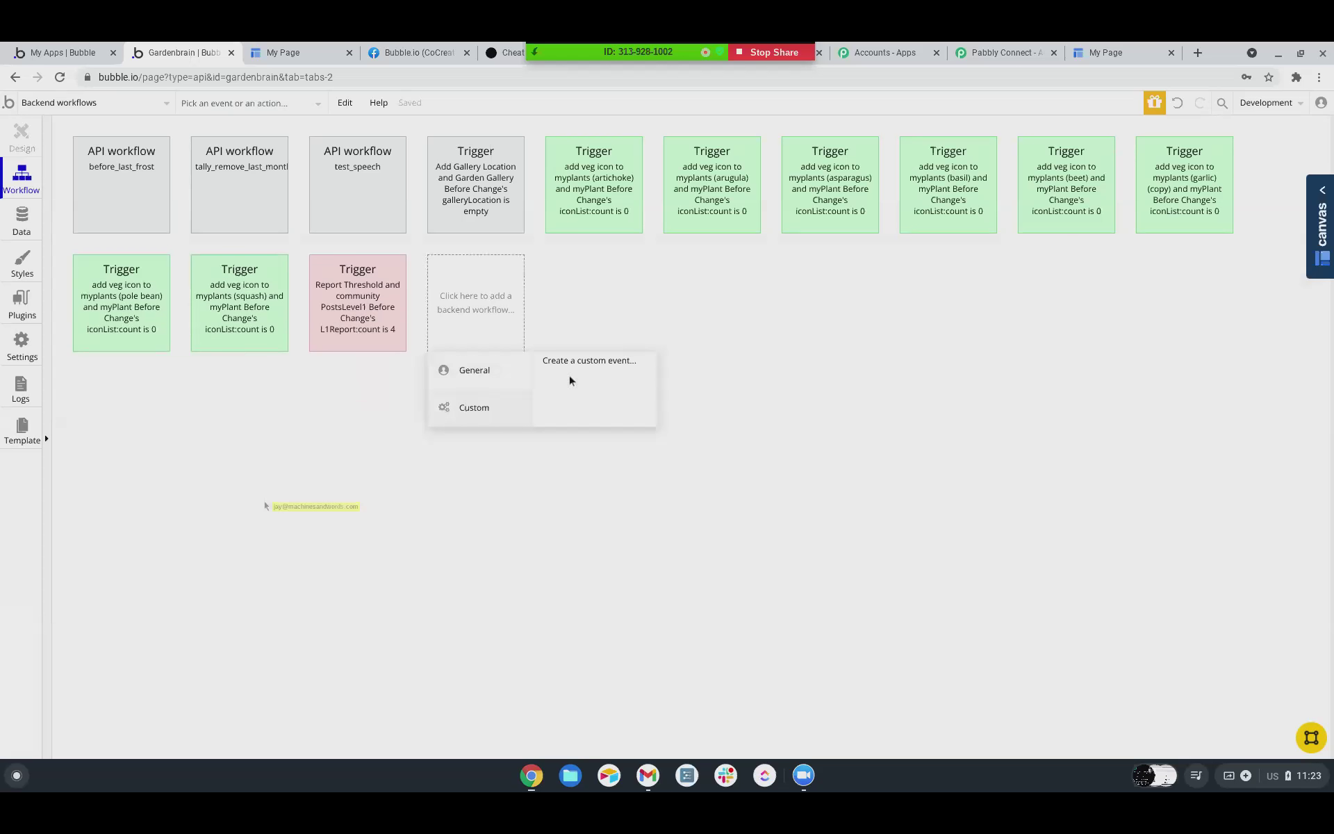
click(580, 368)
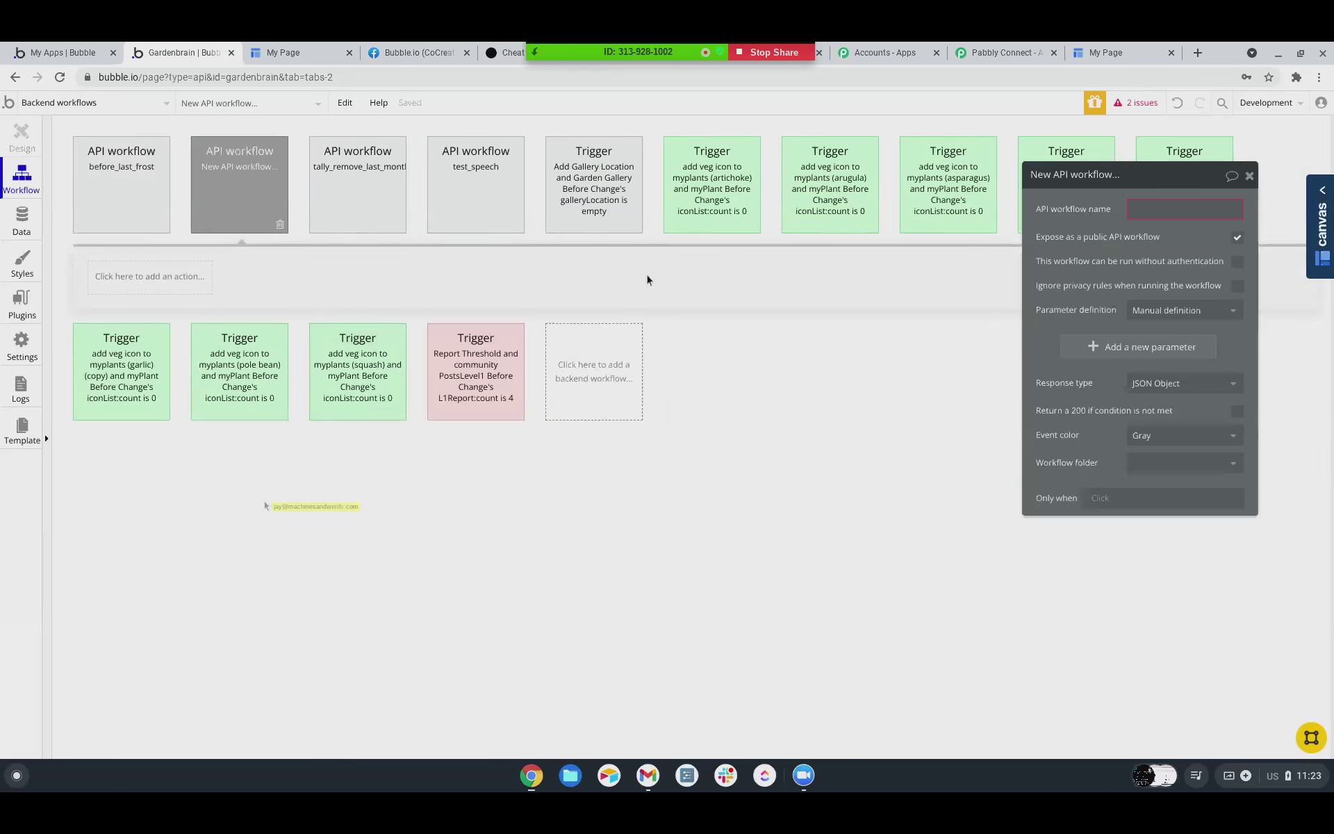
click(1157, 209)
text(schedu)
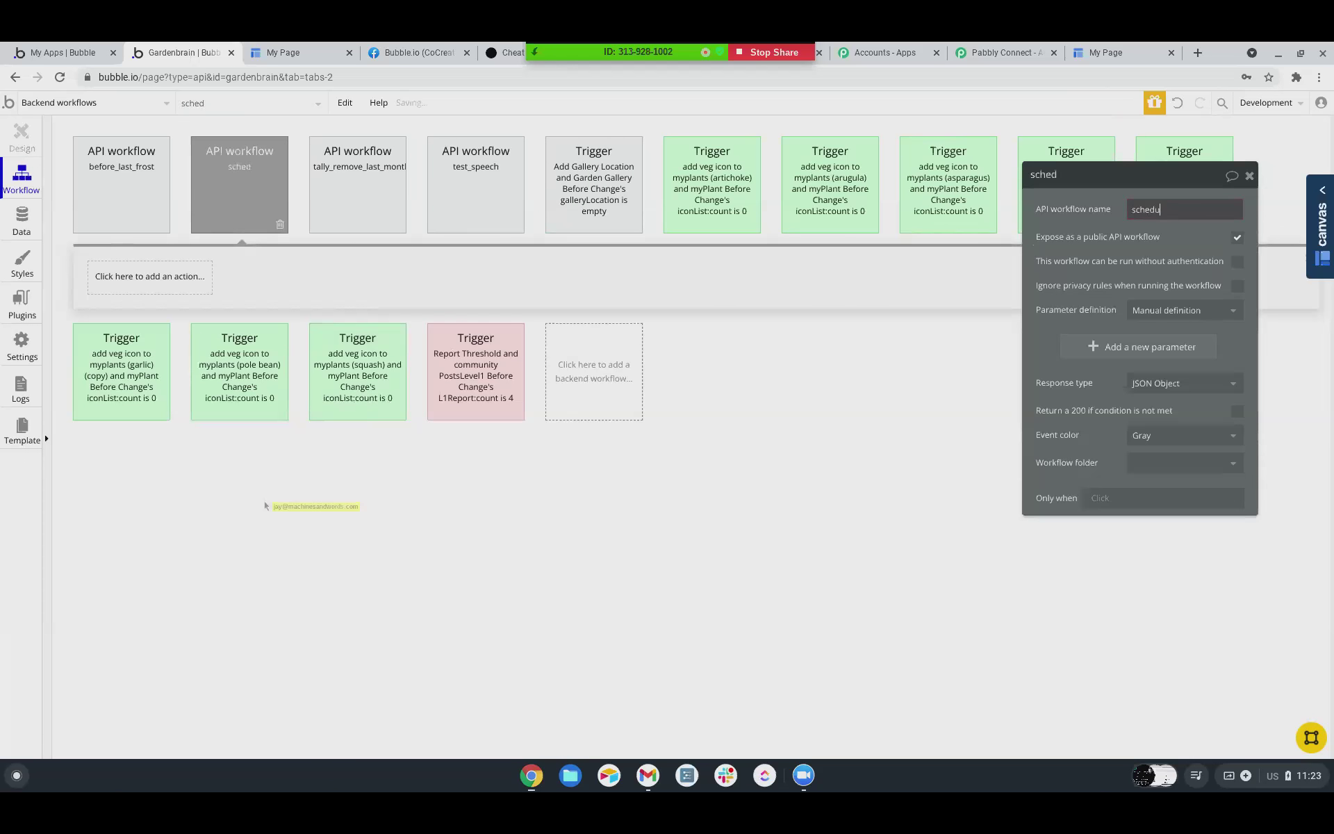
text(le_zone_reminder)
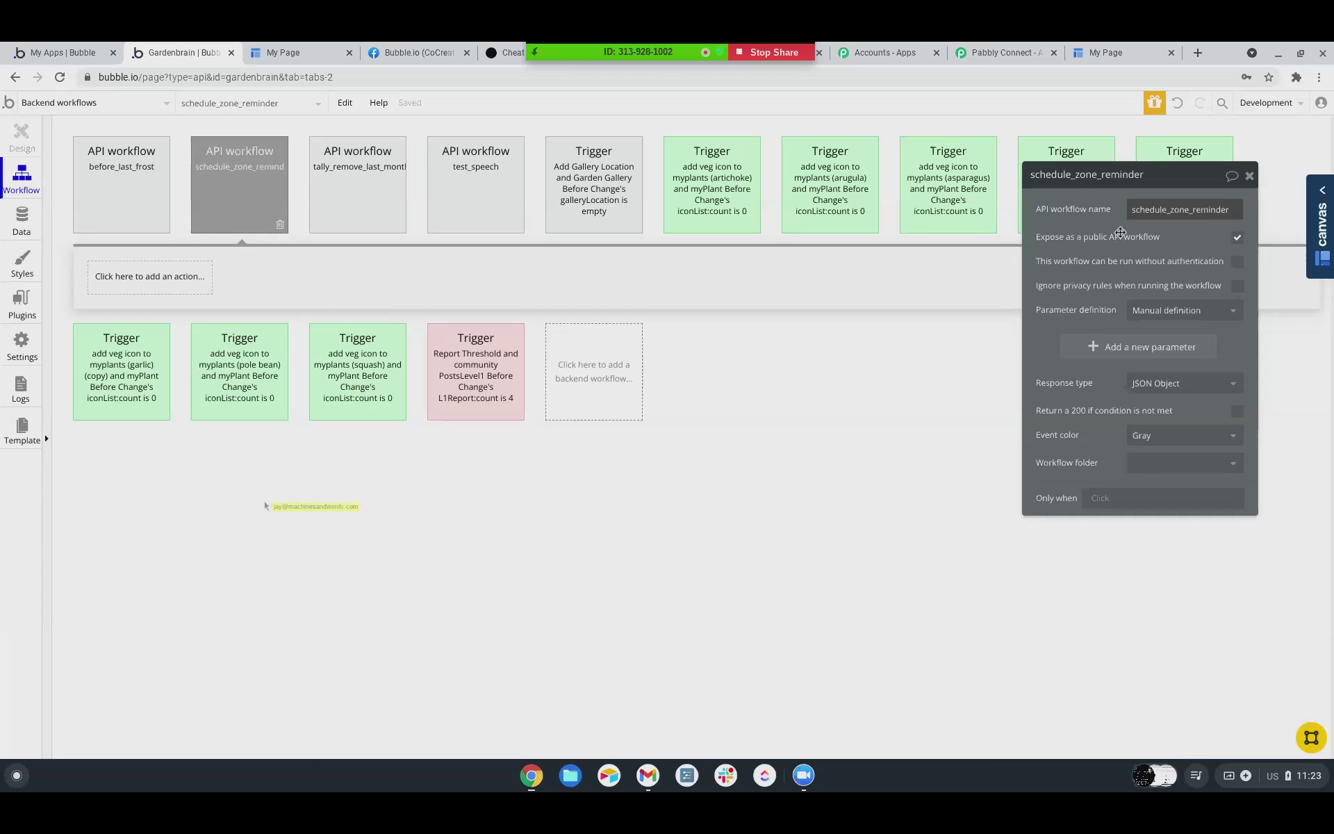
click(1088, 230)
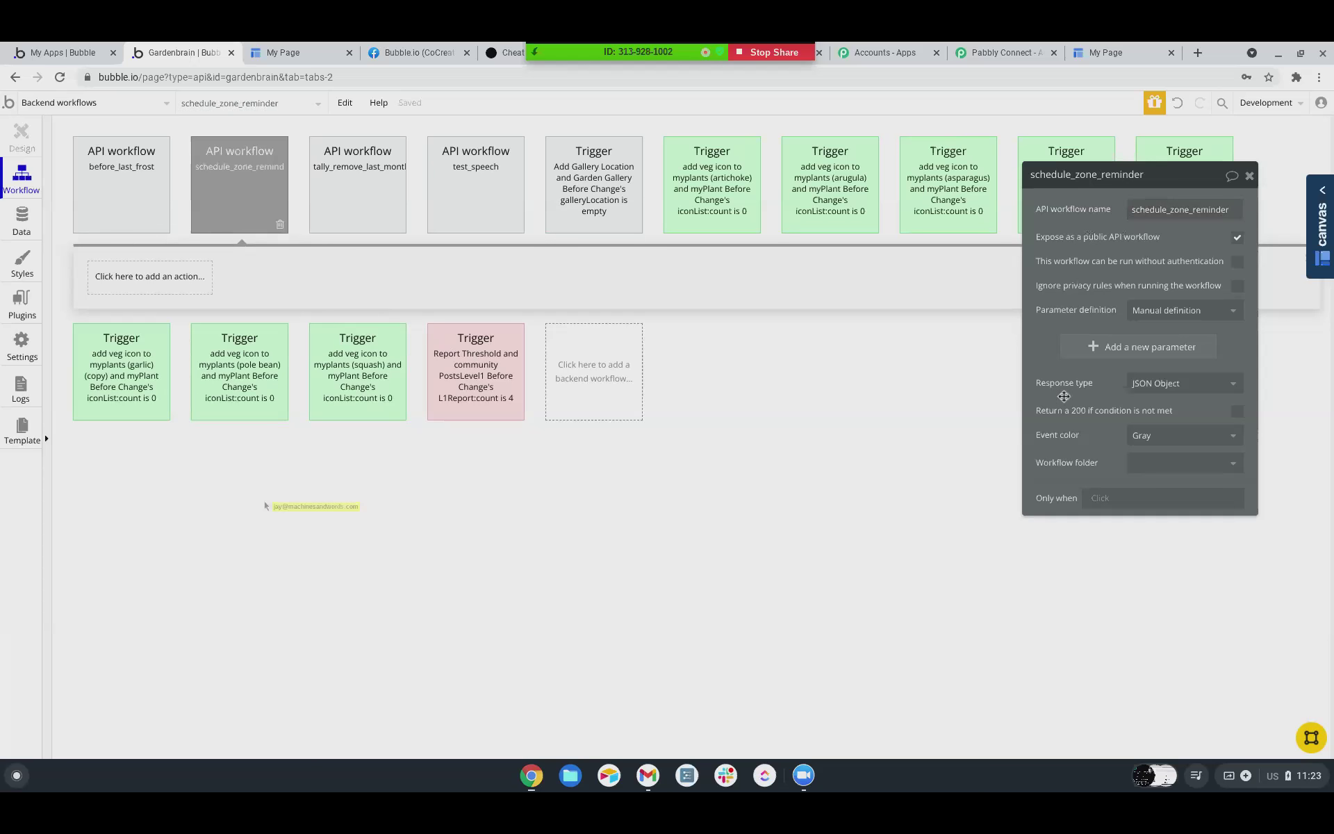
Give it a Zone parameter of type Frost Dates, marked as a list
click(1130, 351)
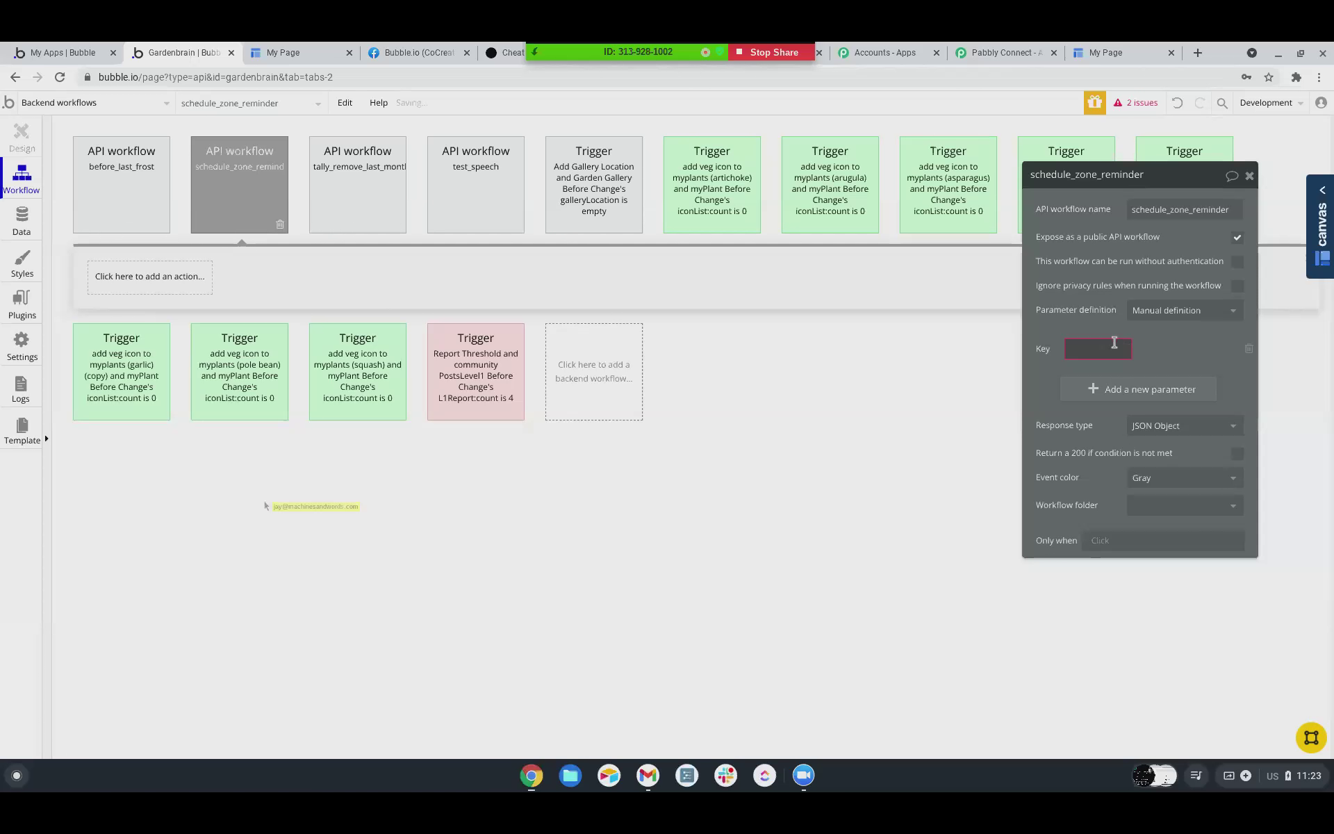
click(1253, 349)
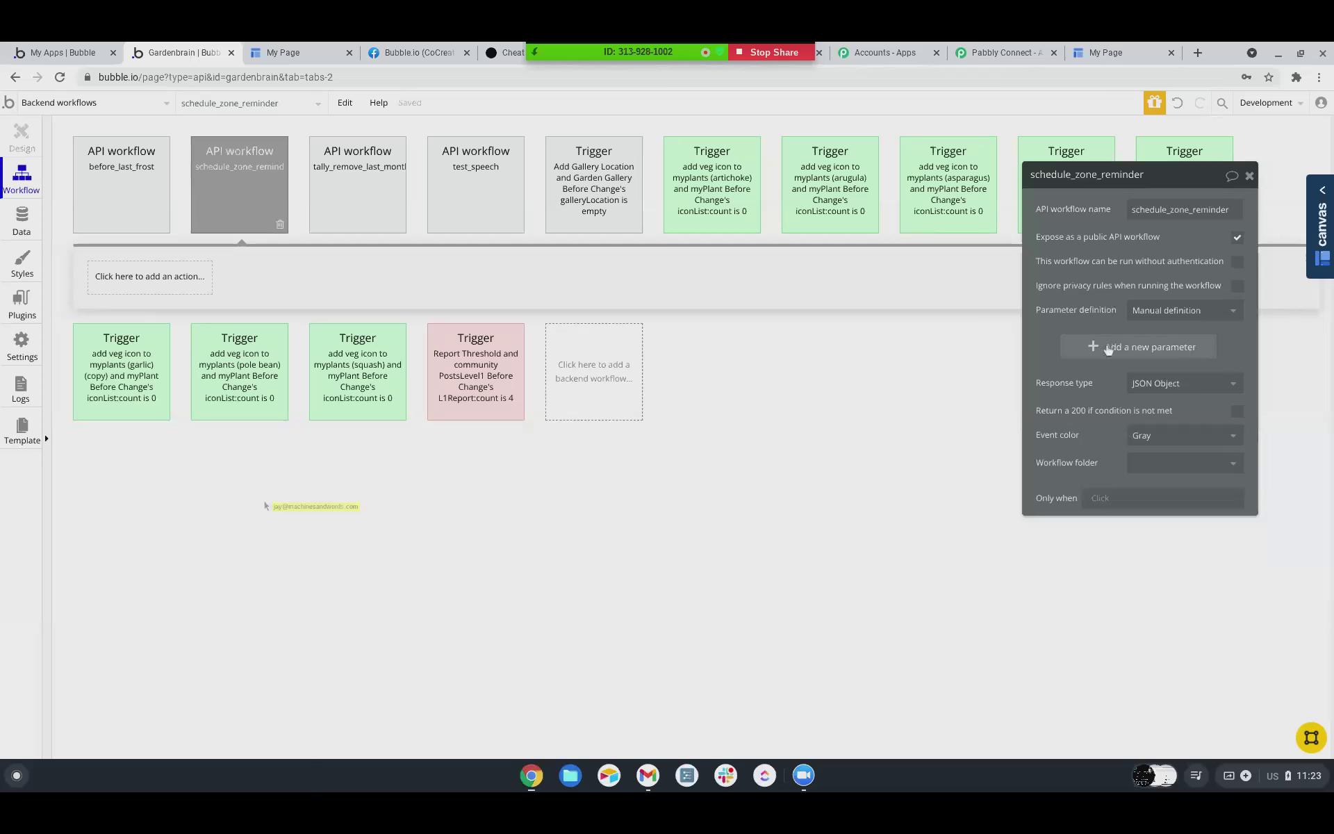
click(1108, 348)
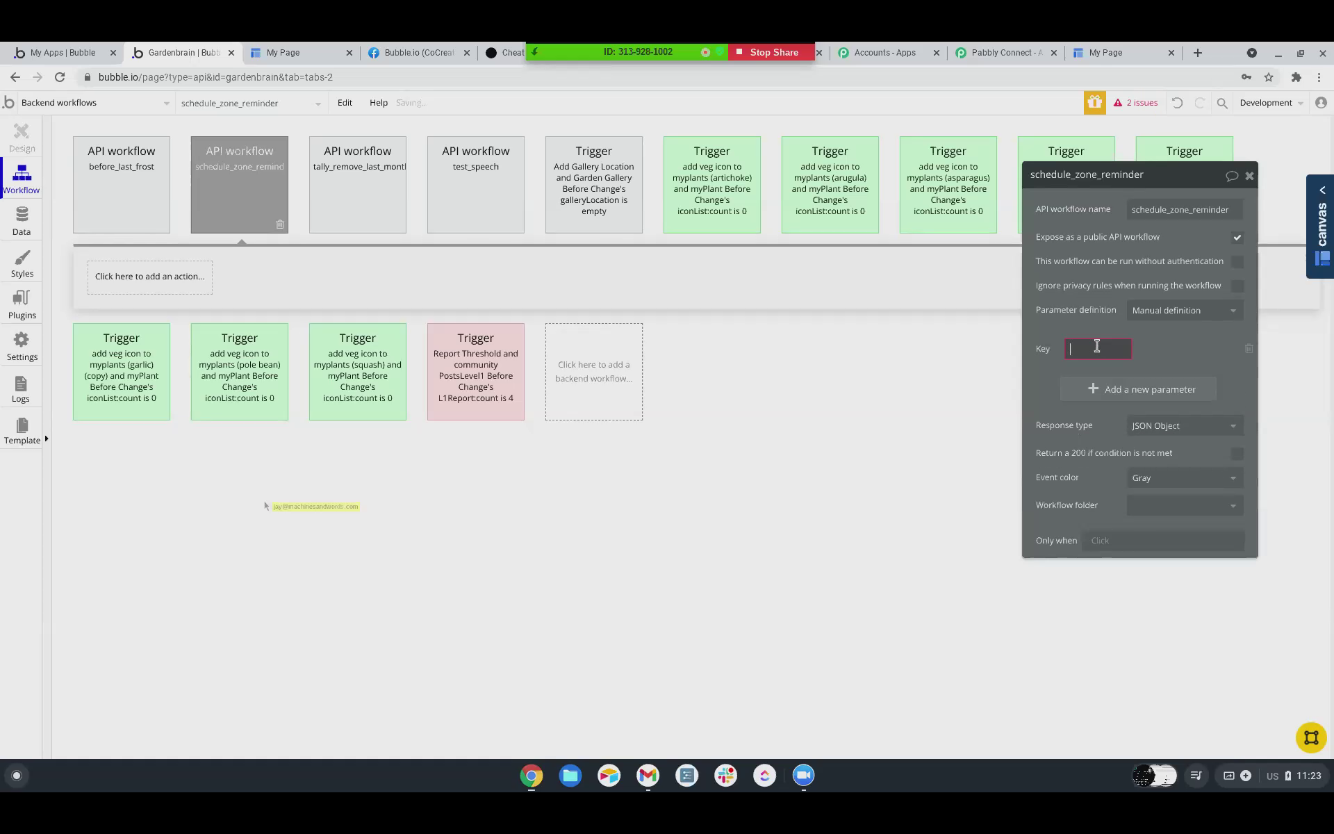
text(Zone)
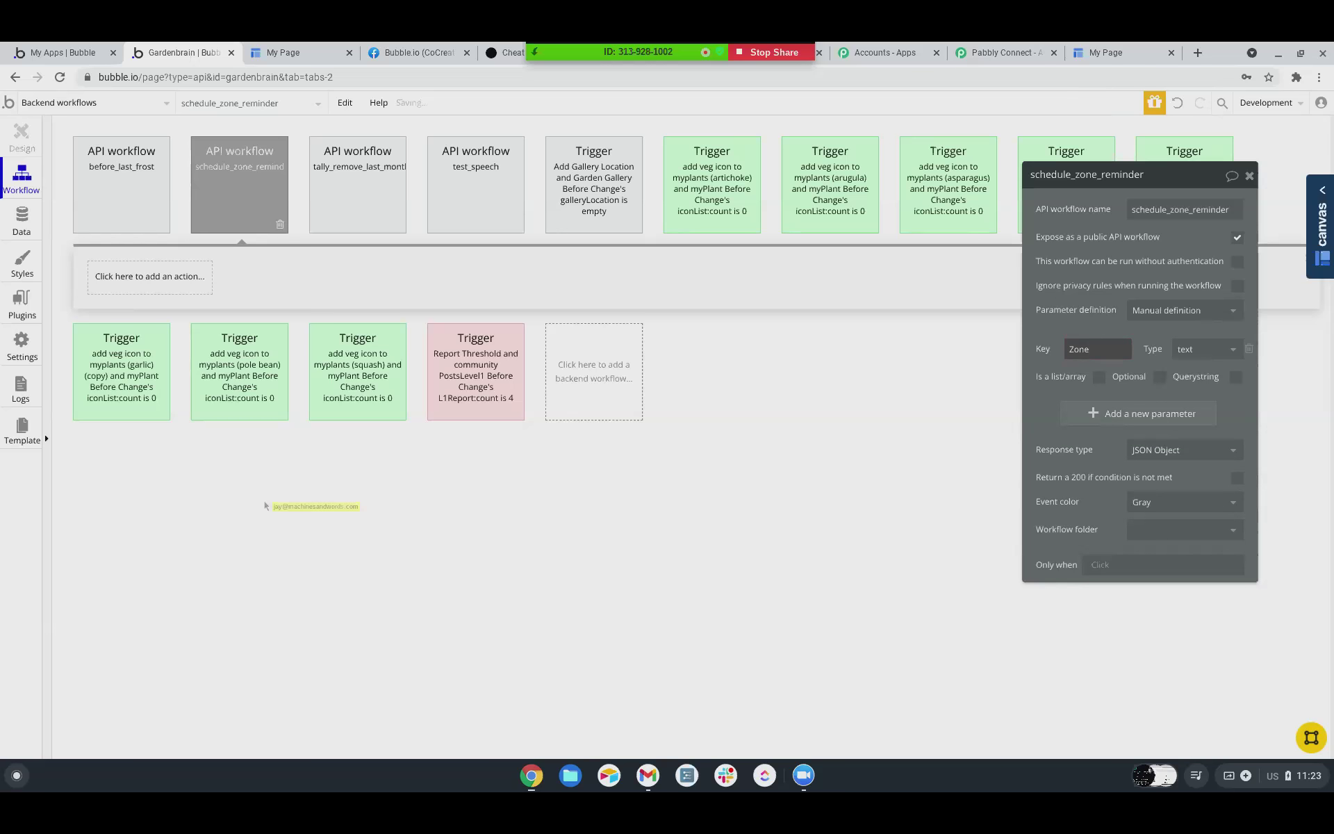
click(1187, 352)
scroll(1225, 464, down, 10)
scroll(1225, 464, down, 8)
scroll(1225, 465, up, 10)
scroll(1225, 464, down, 5)
scroll(1225, 464, up, 5)
scroll(1223, 459, up, 5)
click(1221, 448)
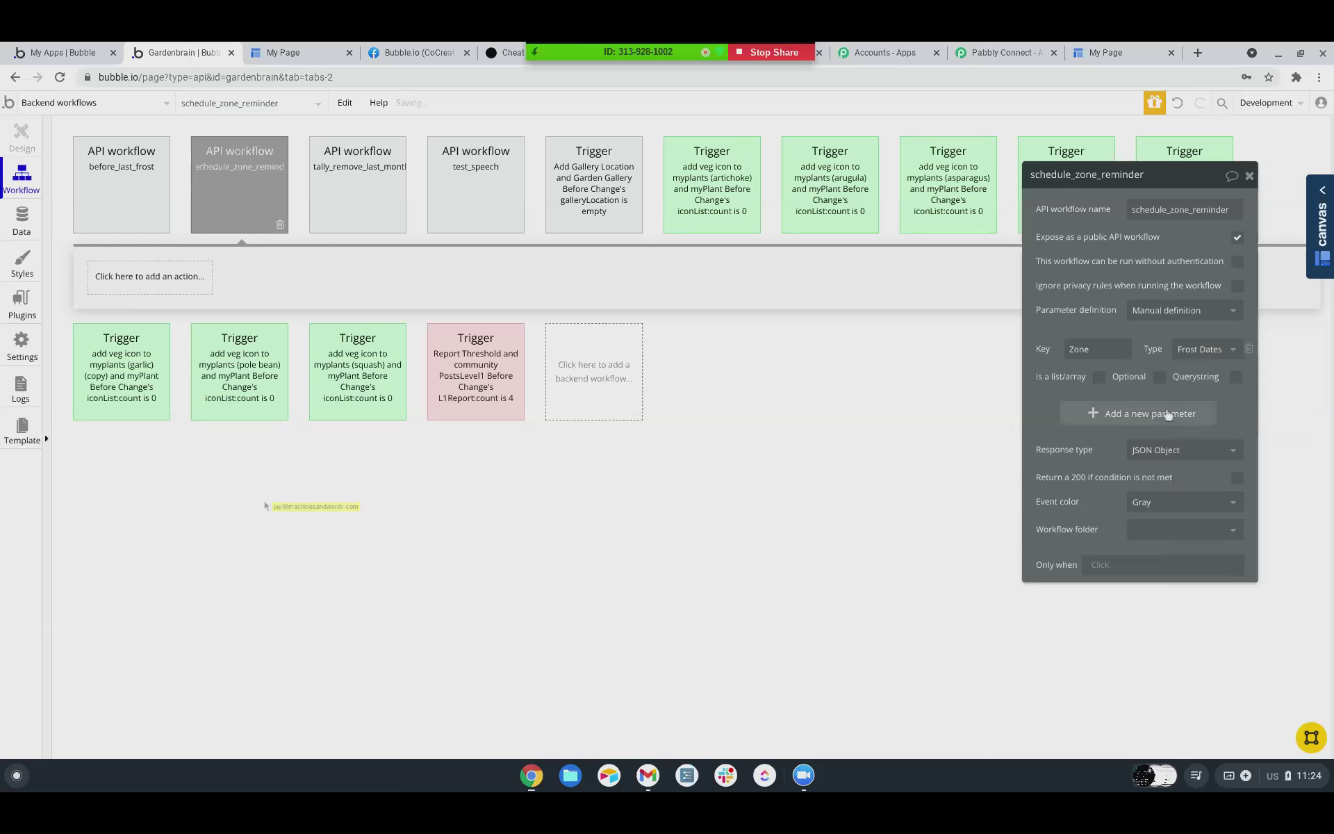
click(1099, 377)
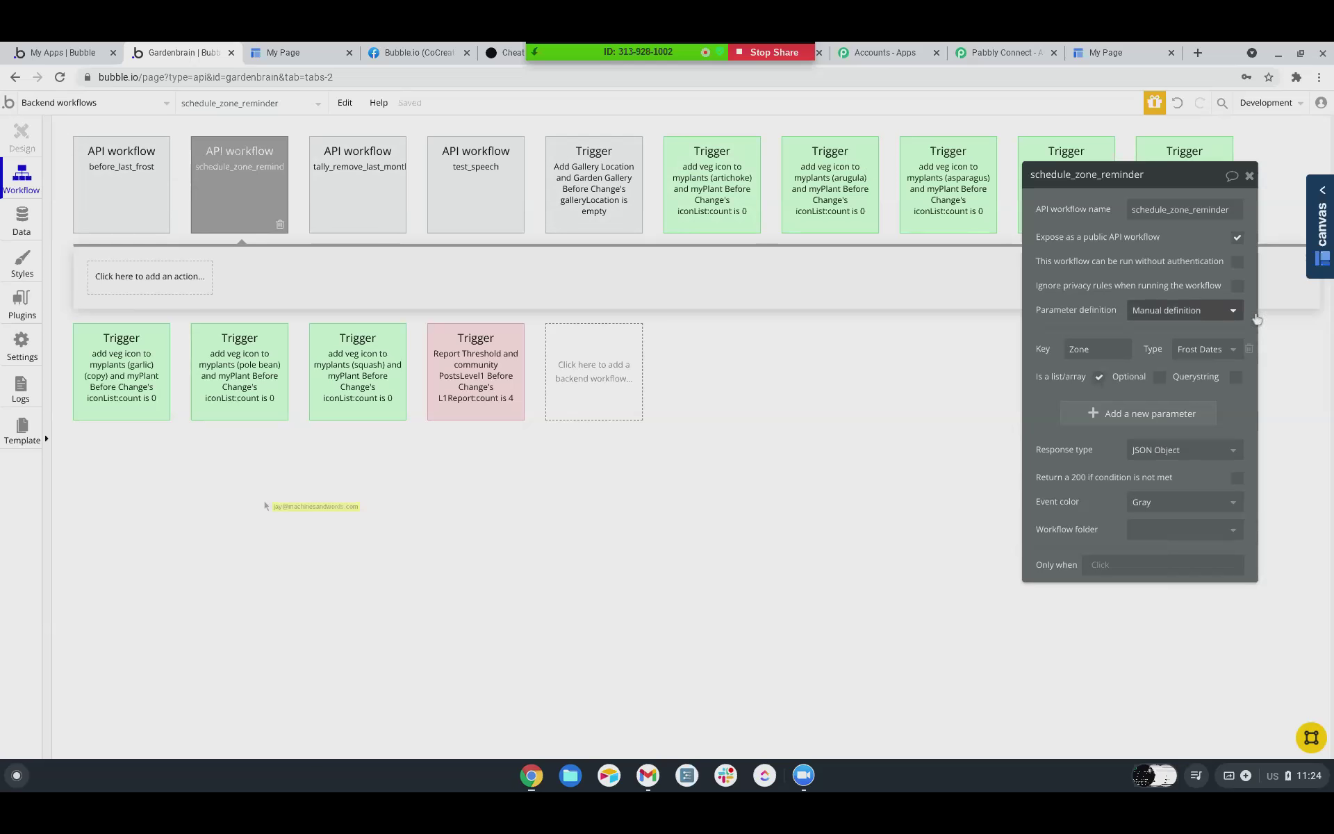
Add a Schedule API Workflow action that schedules before_last_frost
click(169, 278)
click(130, 399)
mouse_move(154, 492)
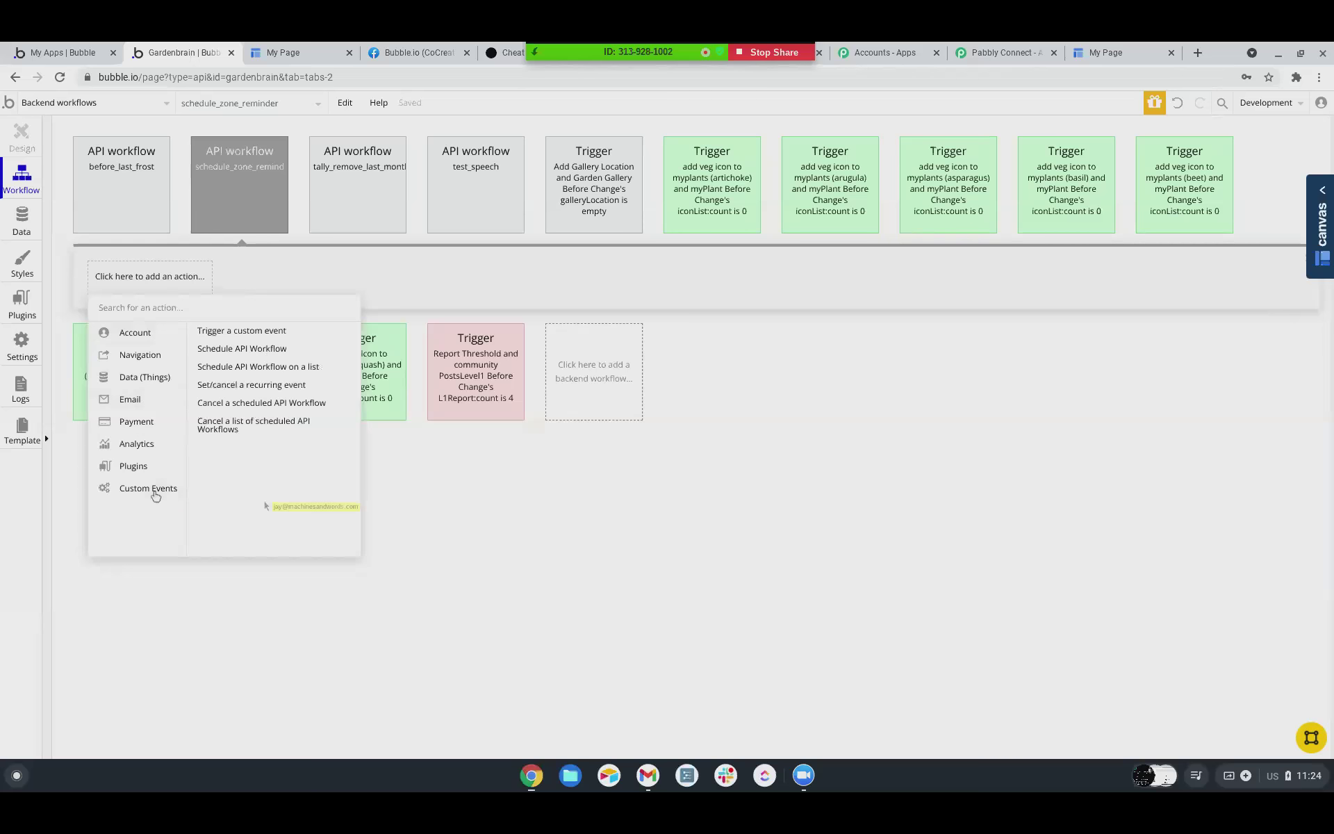
click(265, 349)
click(1212, 210)
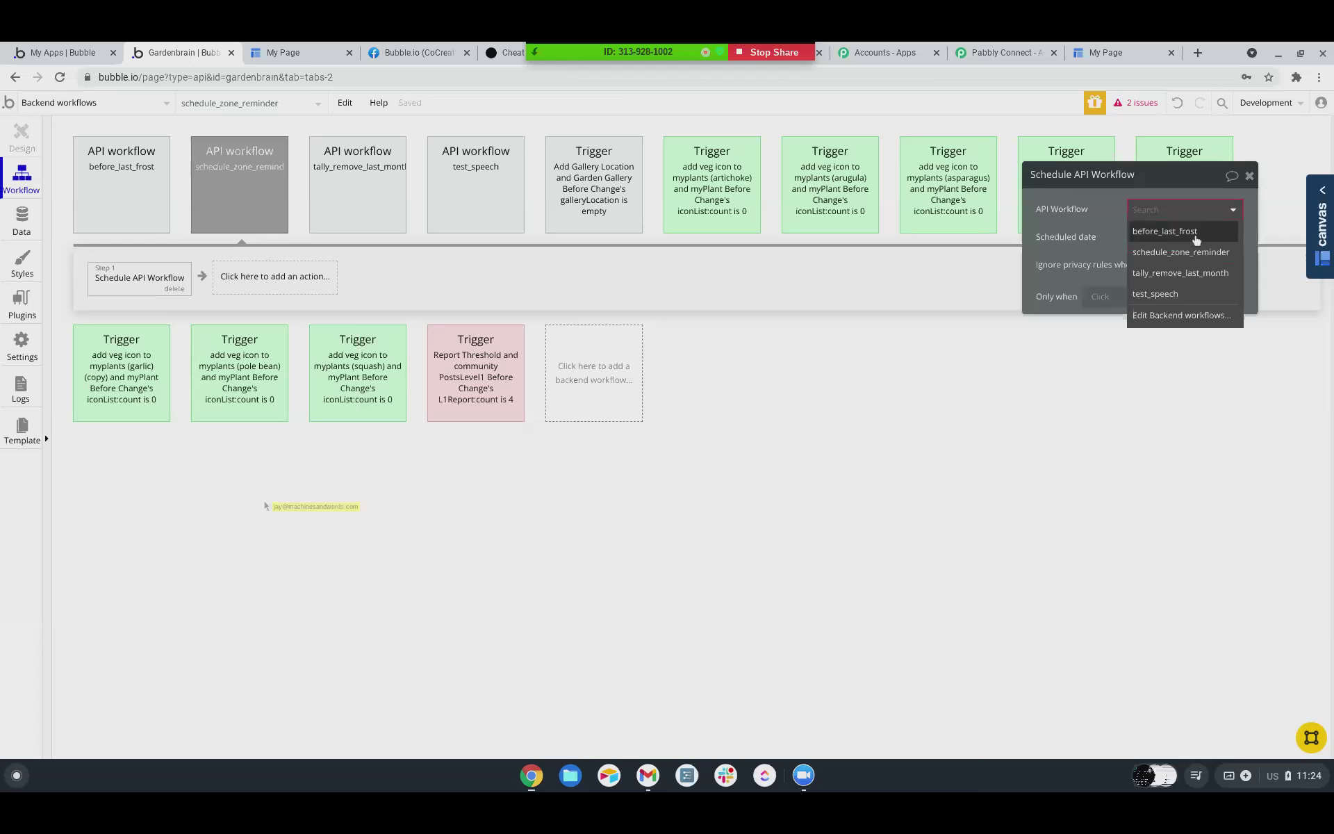
click(1196, 232)
Set its date to Zone:first item's lastFrost +(months) -1.5 and pass Zone:first item as Zone
click(1150, 242)
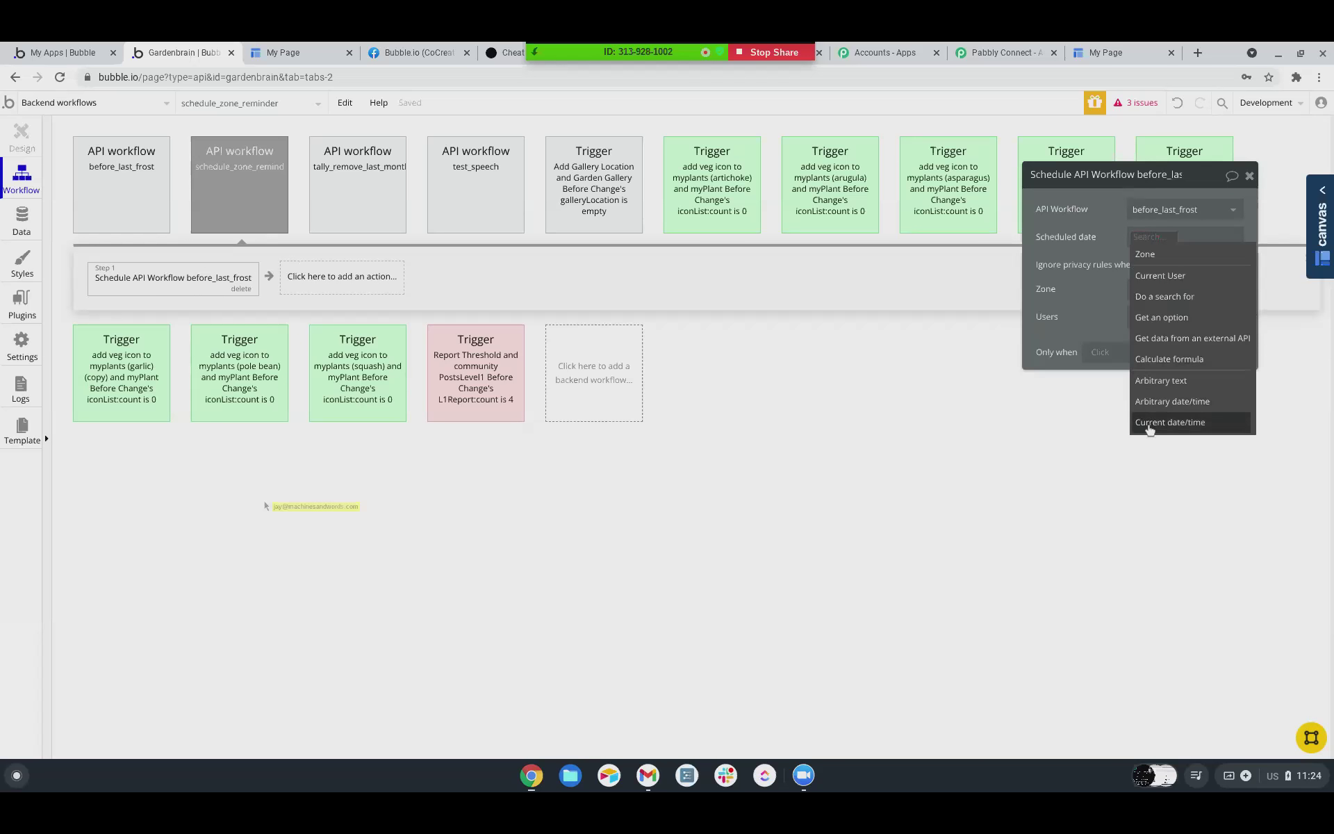
click(1150, 257)
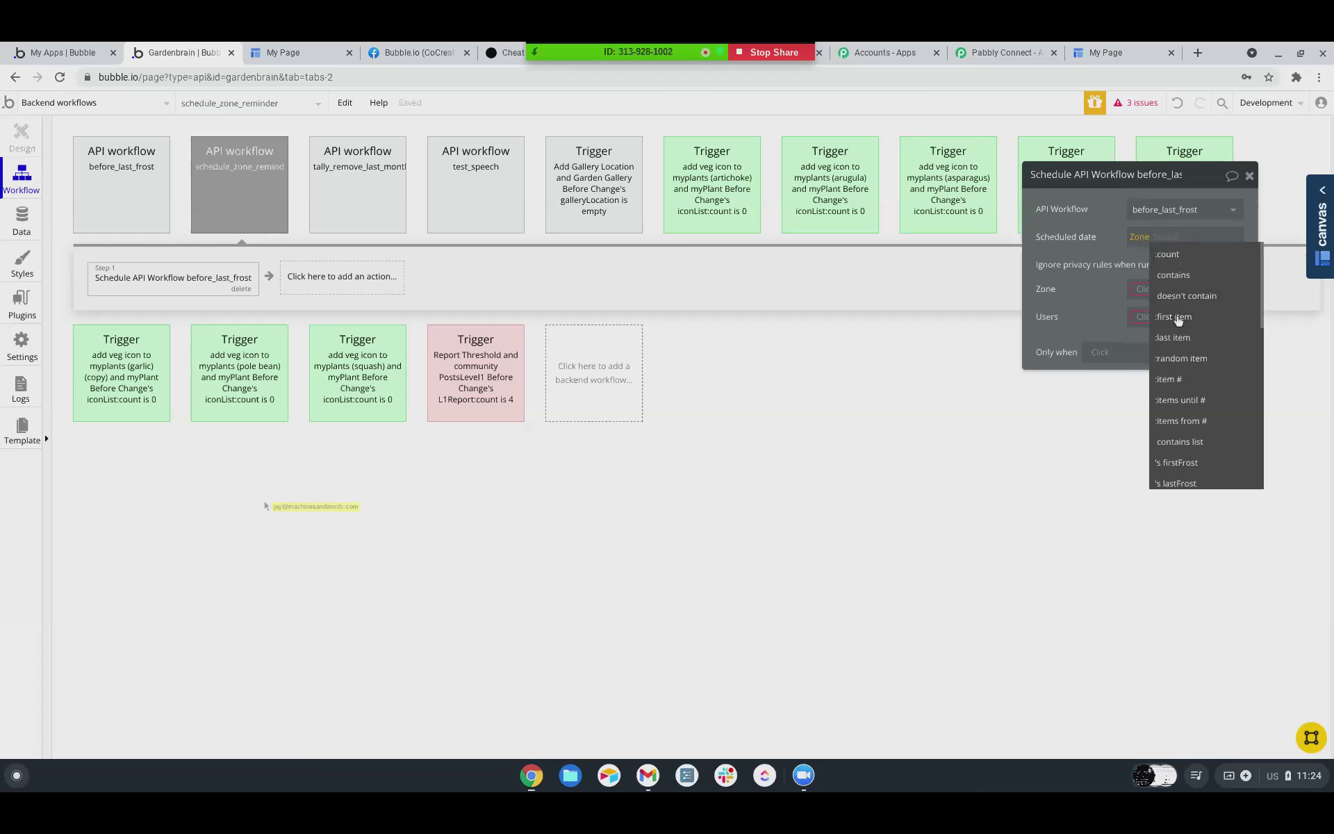
click(1176, 318)
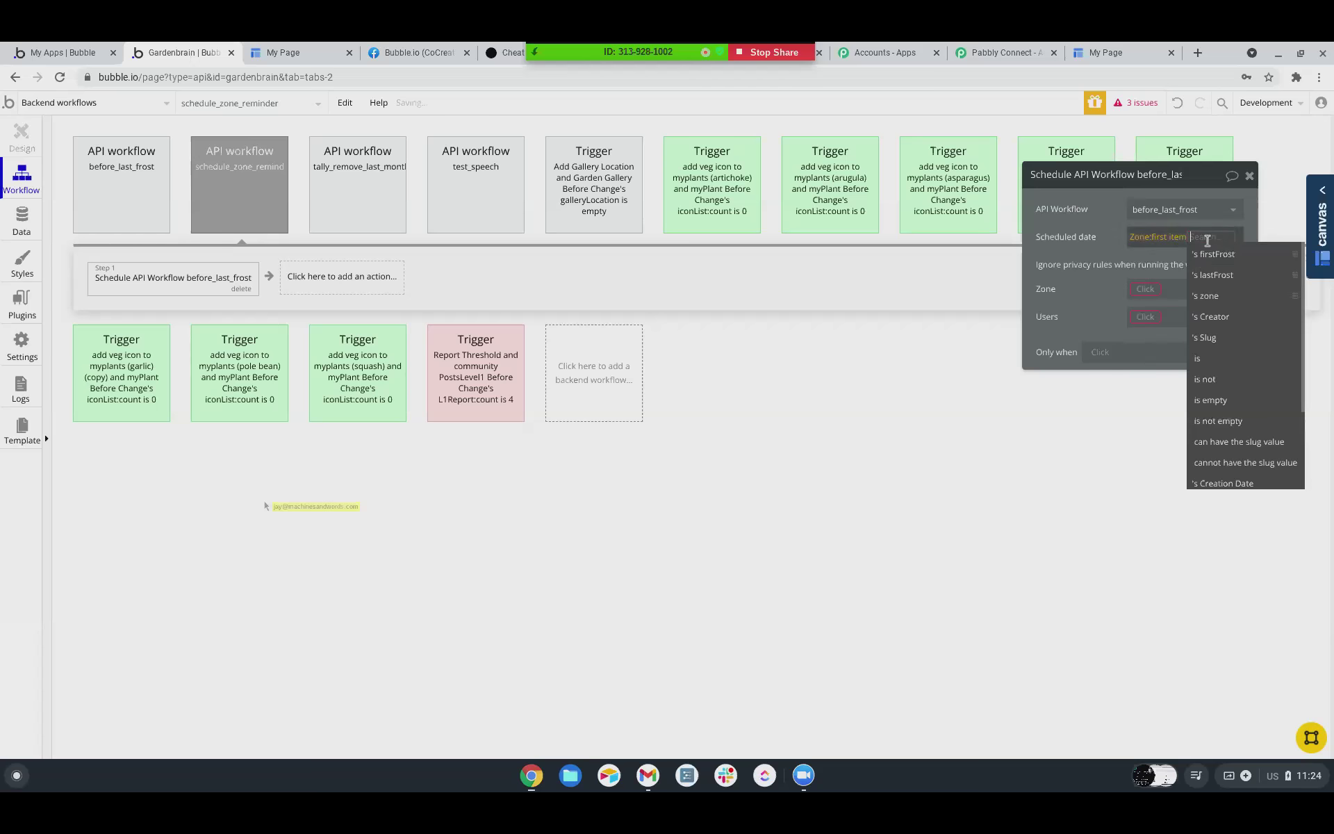
click(1213, 275)
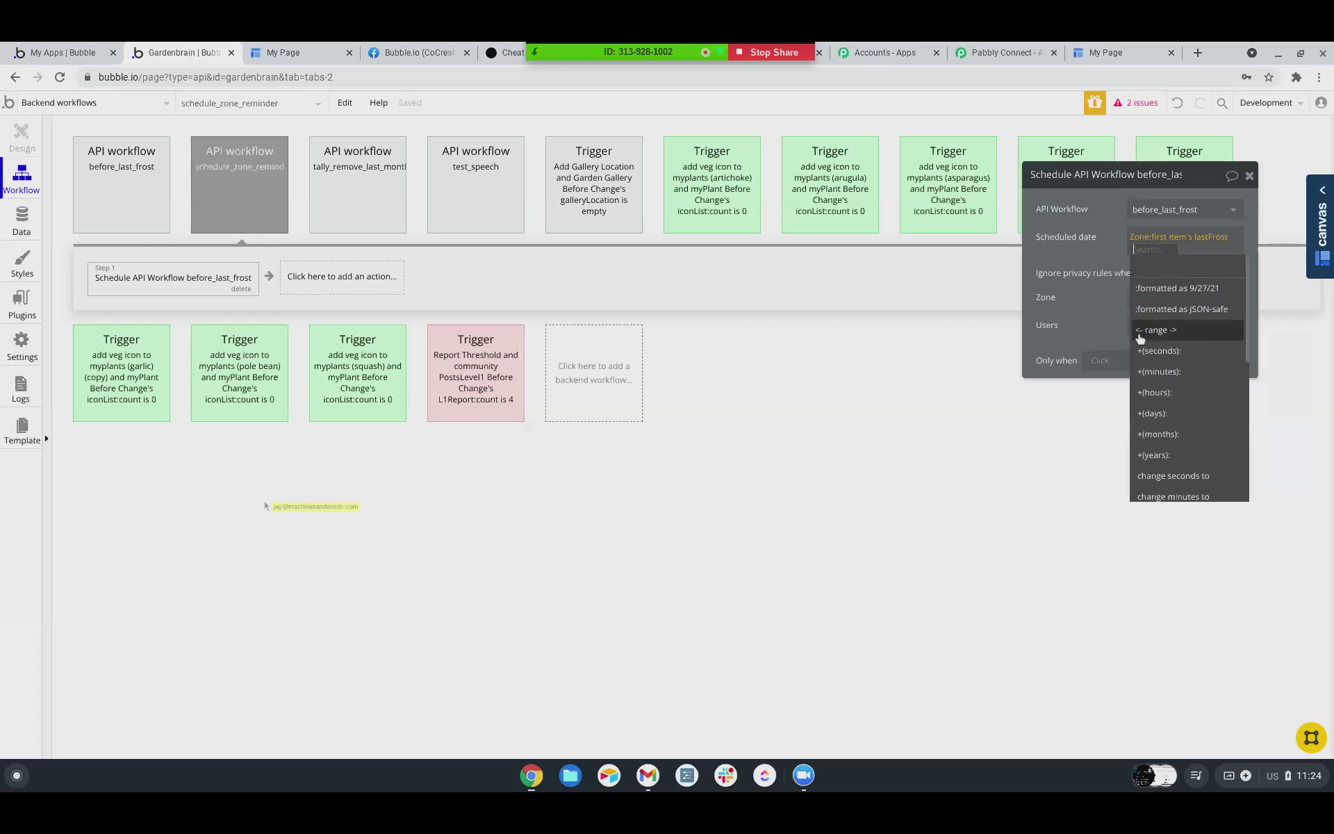
click(1156, 433)
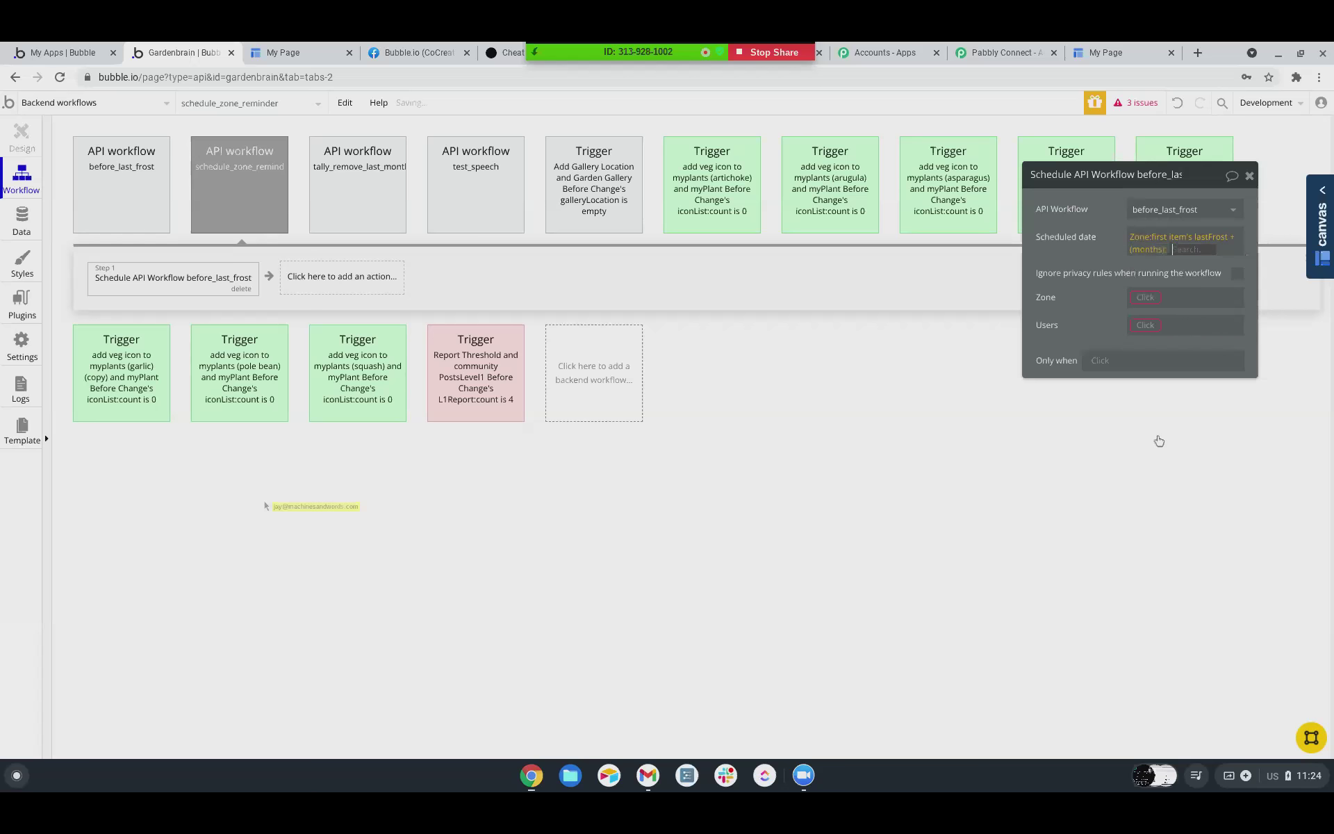
text(-1.5)
click(1076, 250)
click(1143, 298)
click(1148, 316)
click(1167, 379)
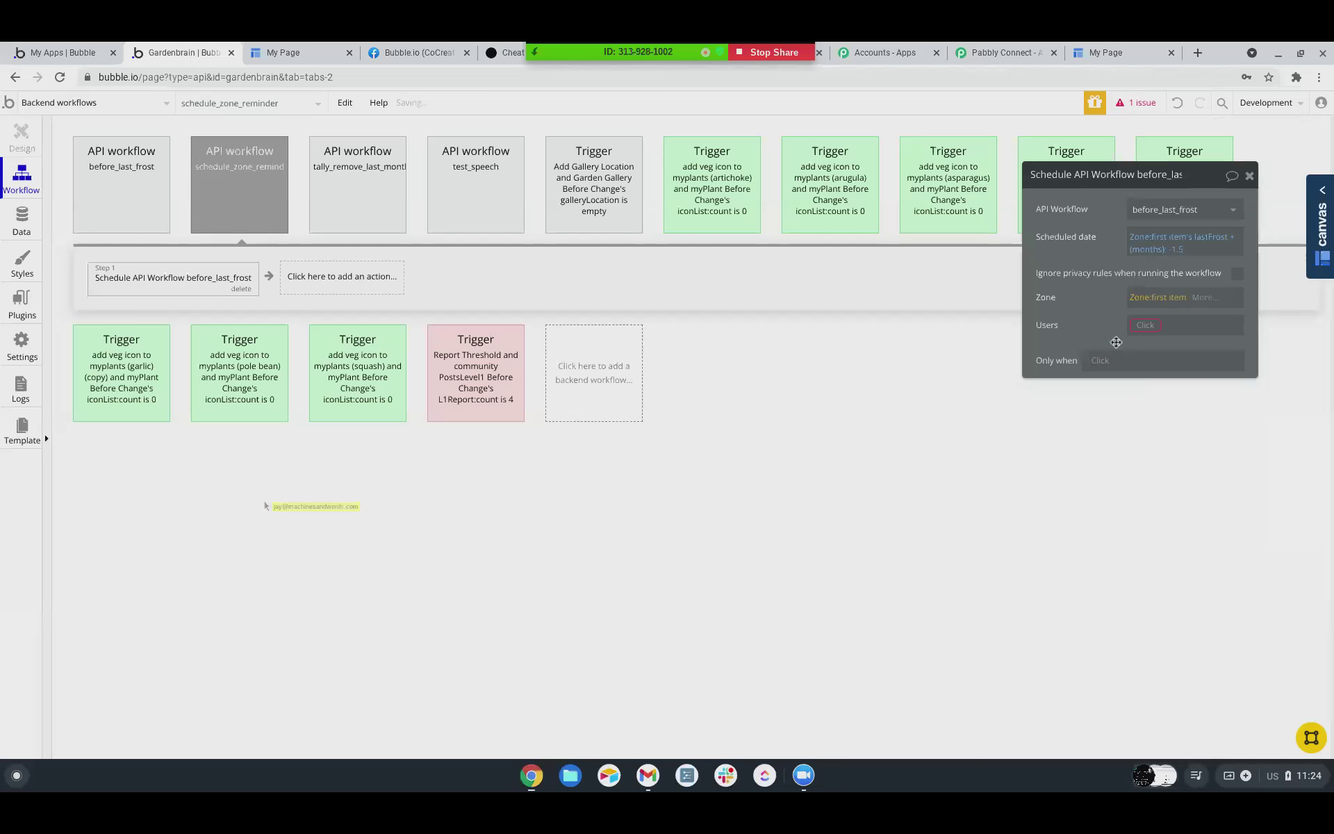
Fill Users with Do a search for User, adding a constraint and browsing its field list
click(1145, 326)
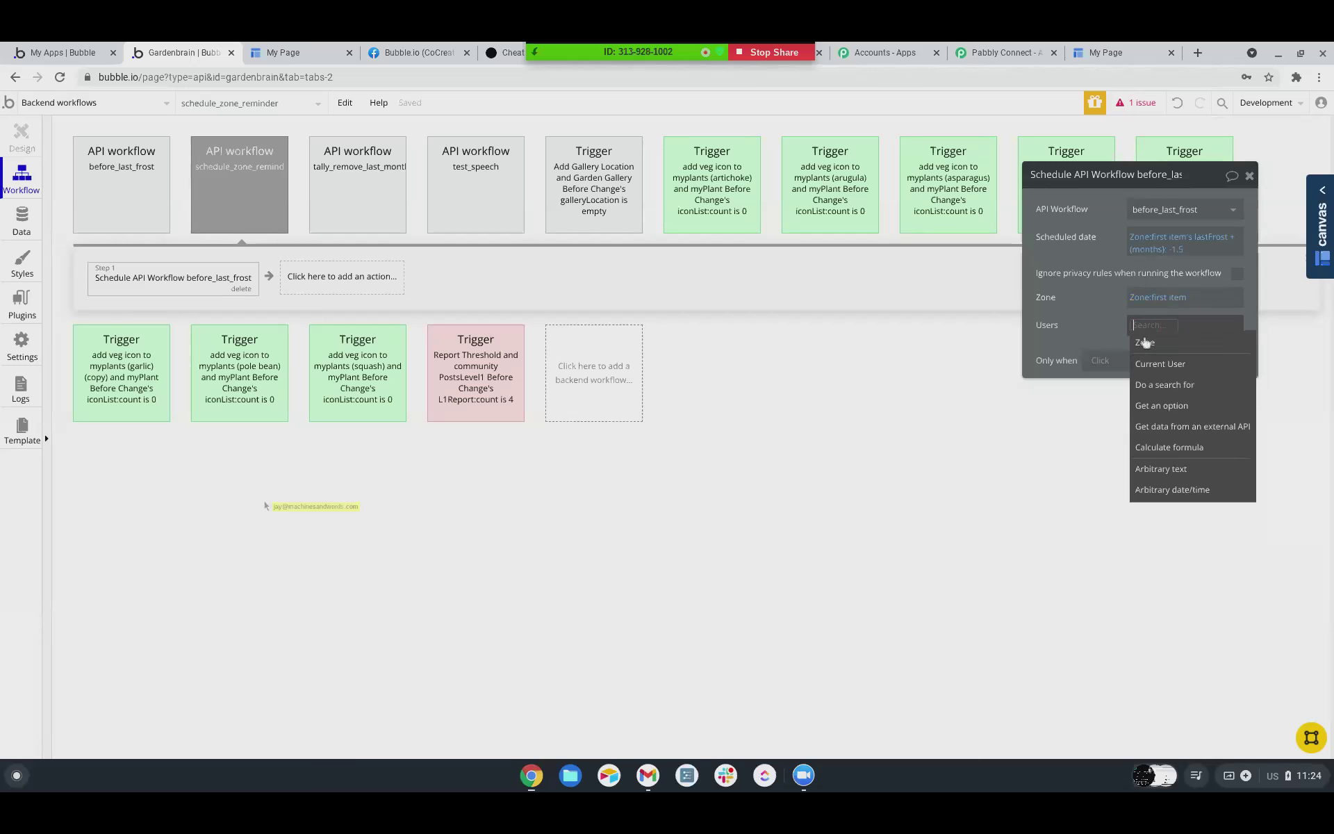
click(1159, 381)
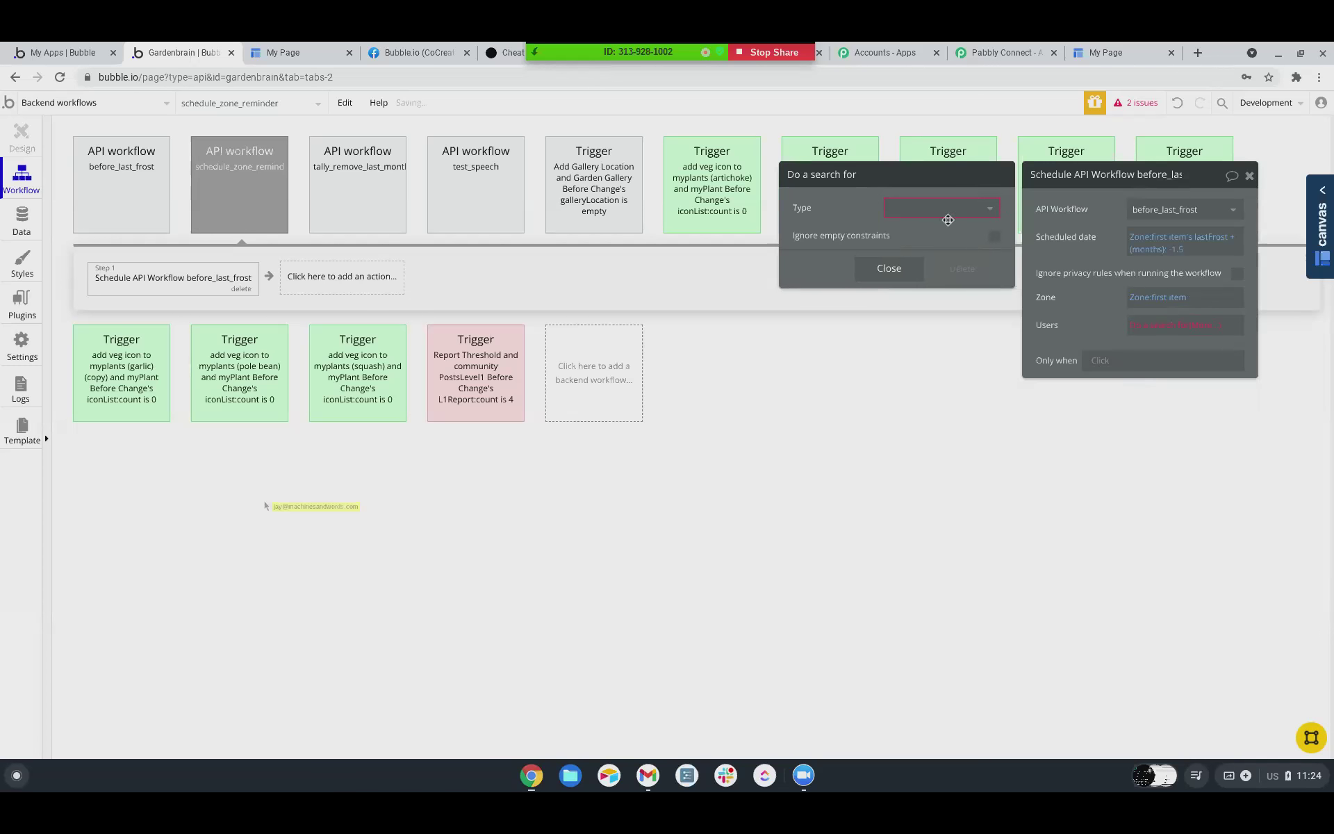
click(946, 209)
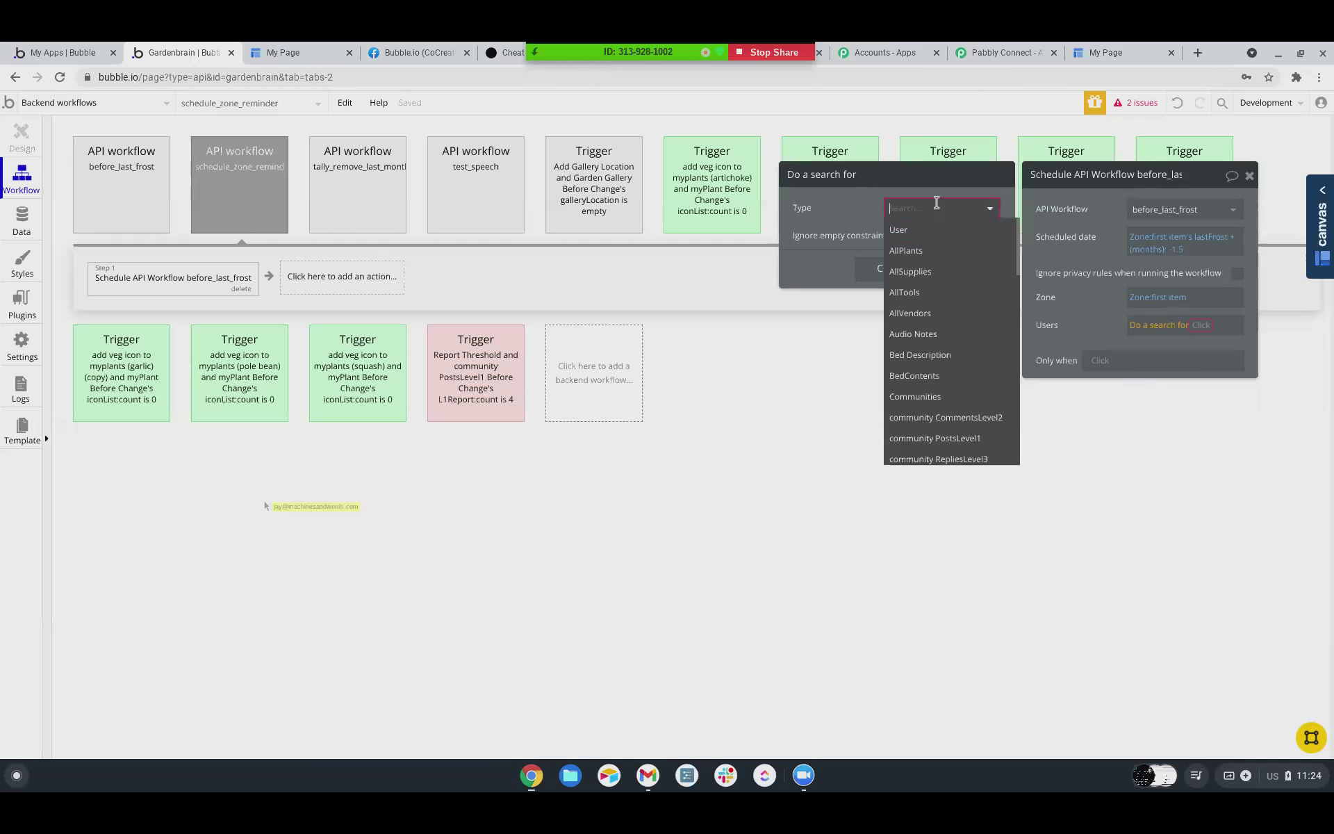
click(900, 230)
click(906, 244)
click(808, 242)
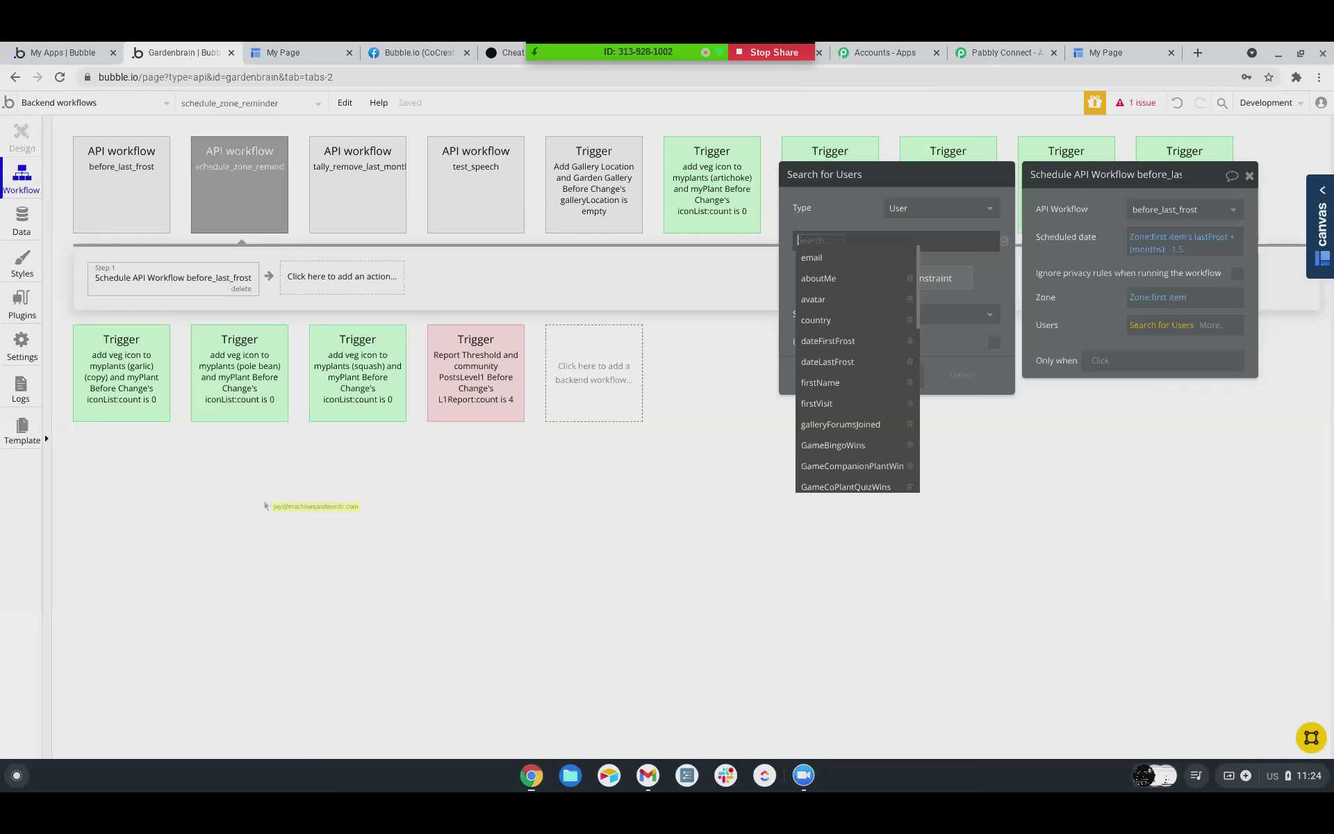
scroll(823, 322, down, 5)
scroll(823, 321, down, 3)
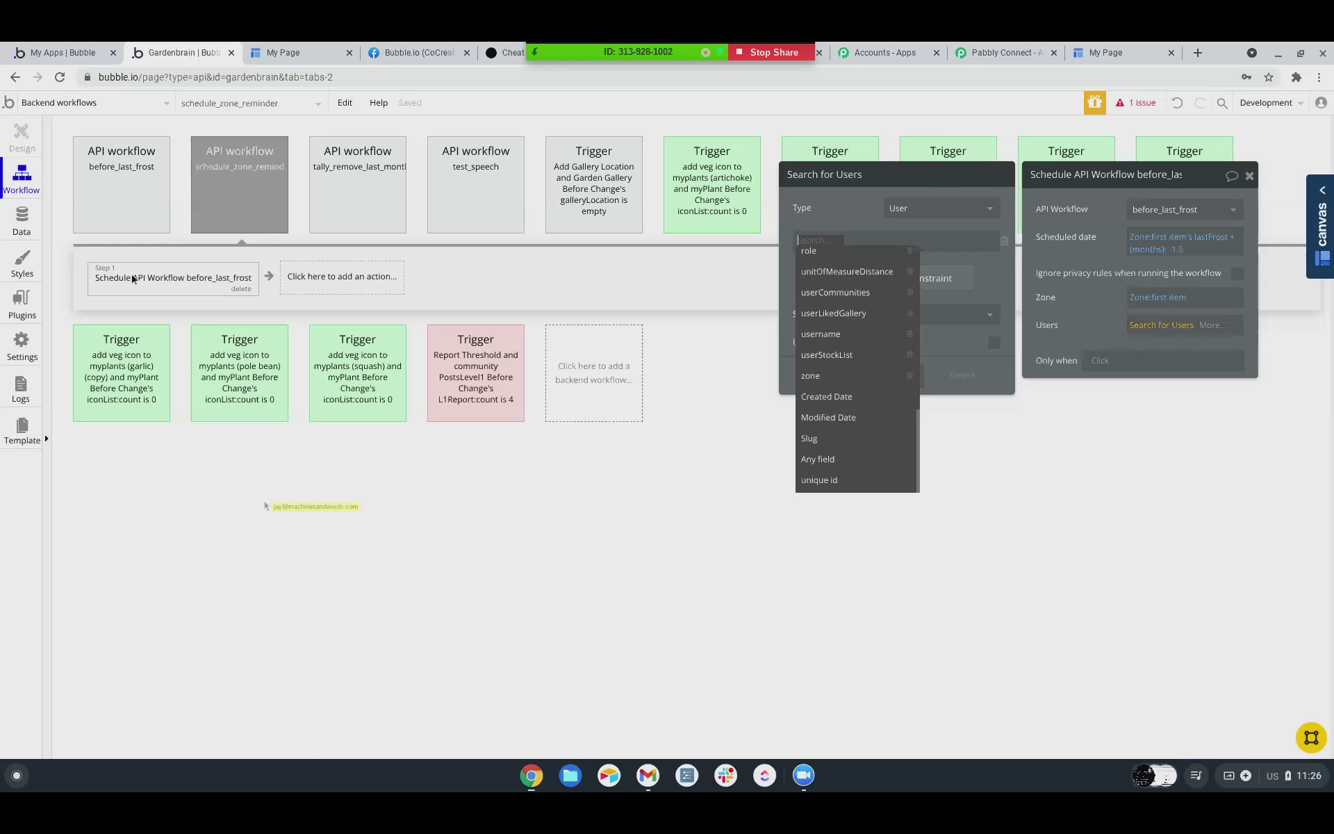
Open before_last_frost's settings to view its Zone and Users parameters
click(135, 179)
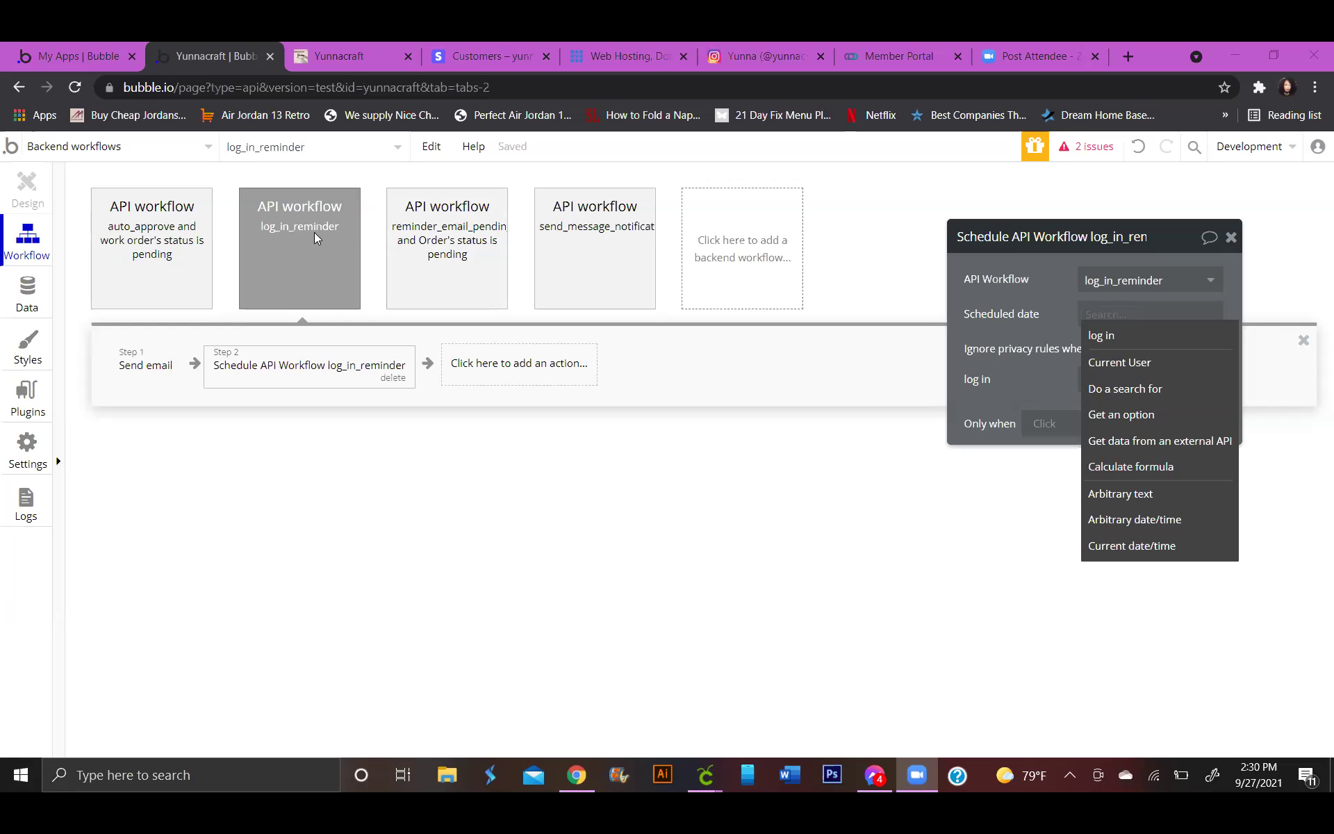
Open the log_in_reminder workflow's settings in the Yunnacraft app
click(314, 237)
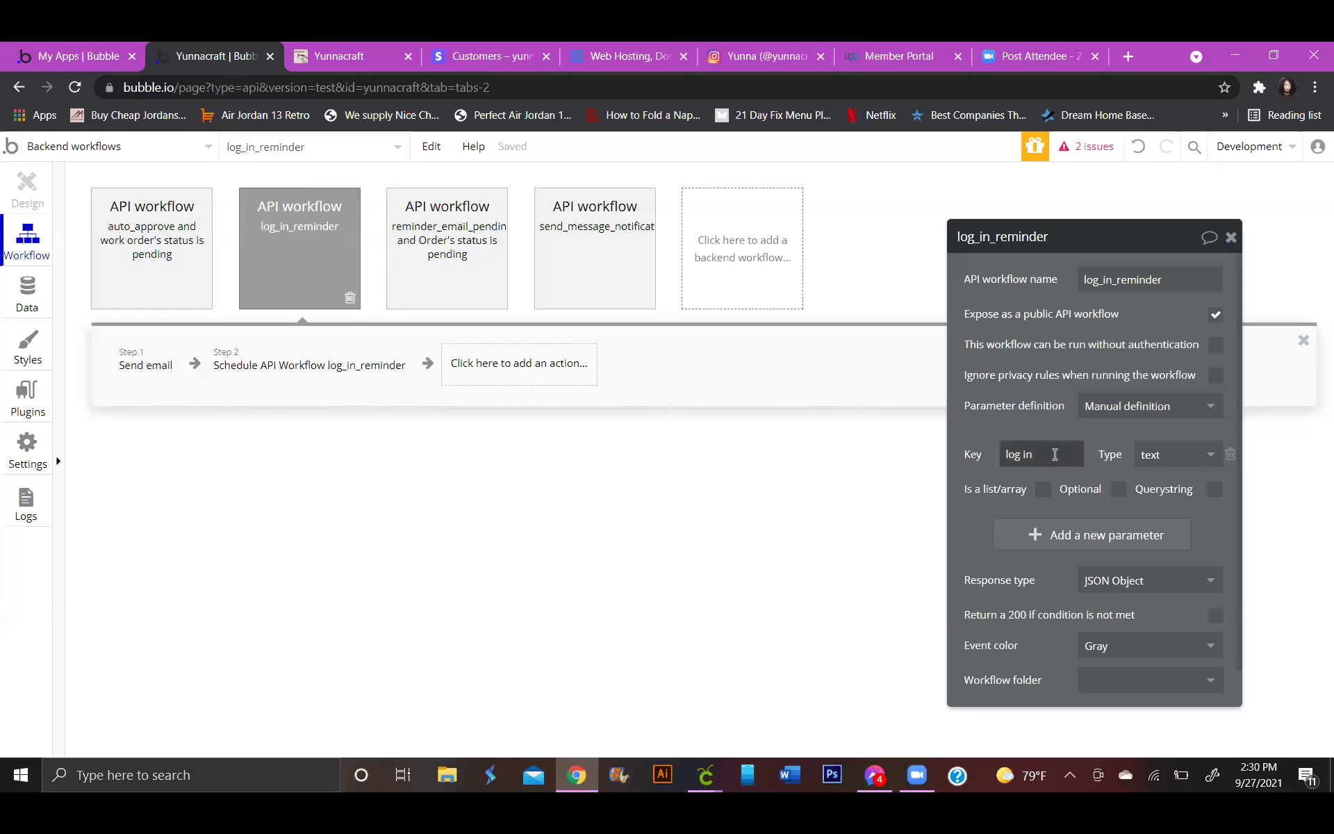
Review the parameter type choices and the Send email step's details, leaving type as text
click(1180, 455)
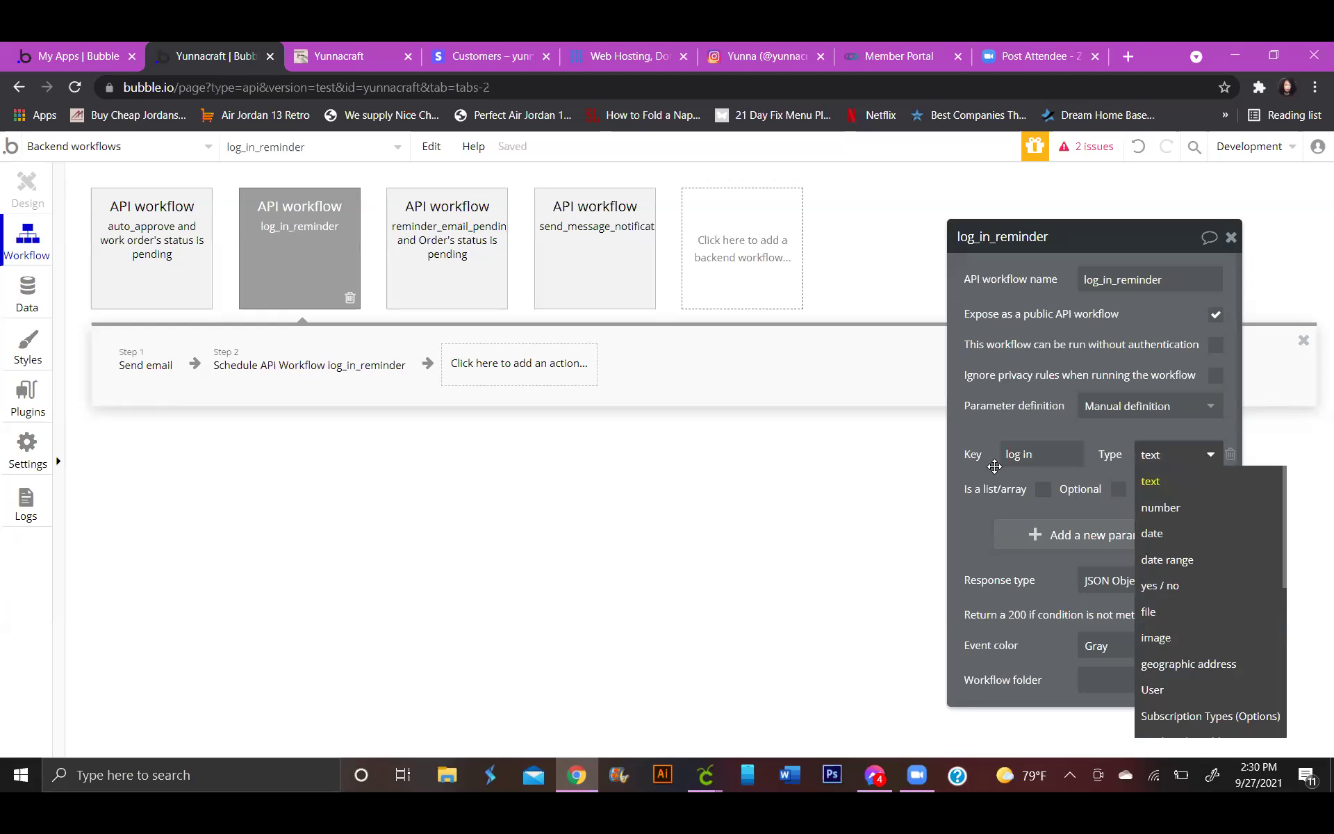
click(207, 437)
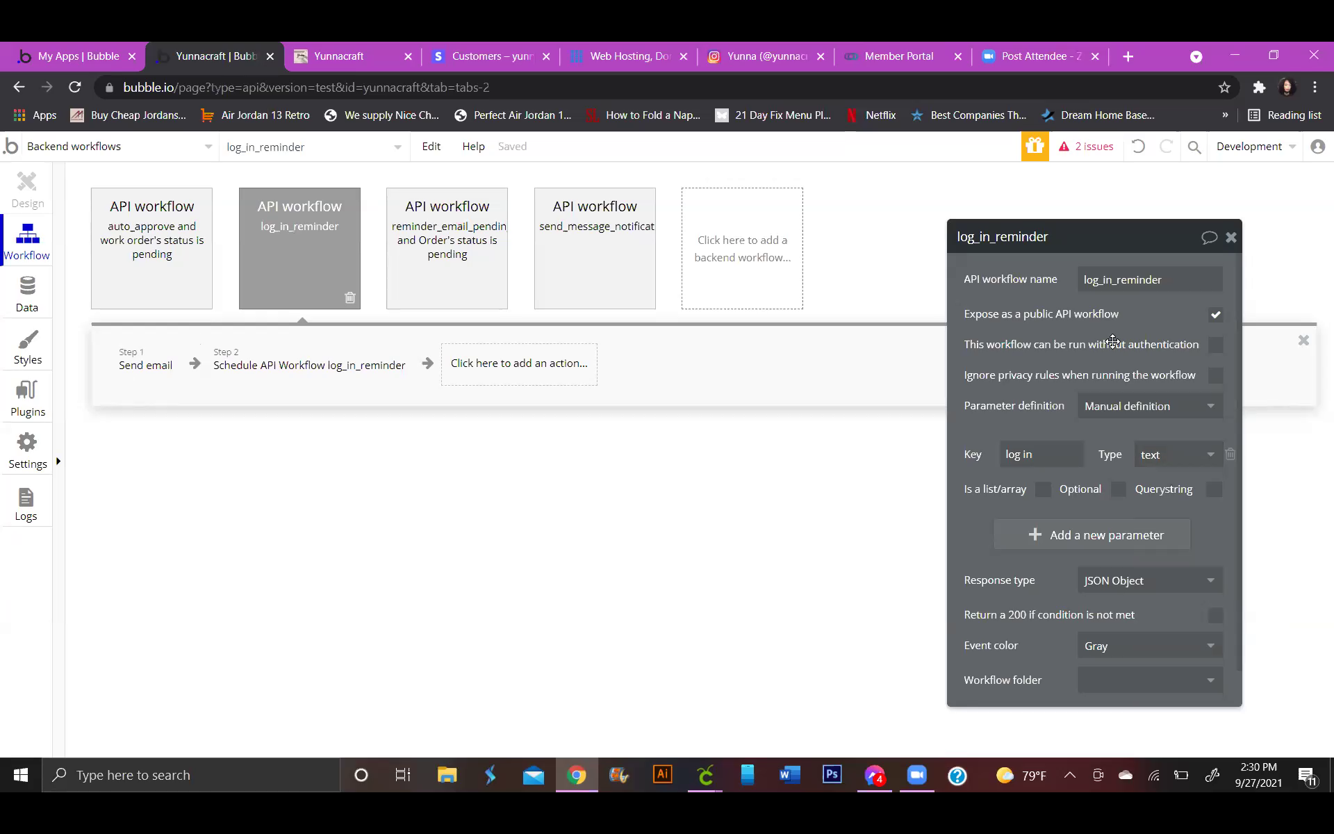
click(134, 381)
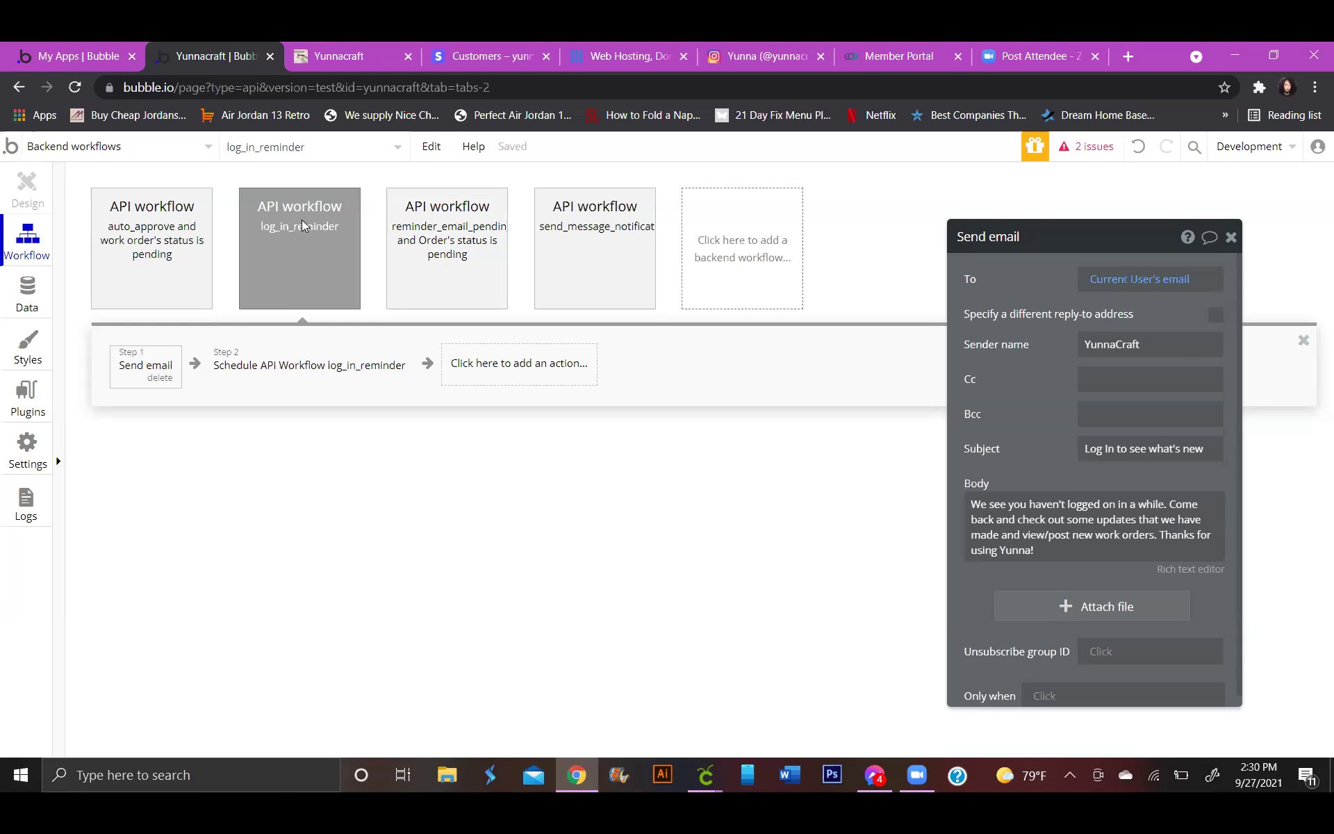
key(Escape)
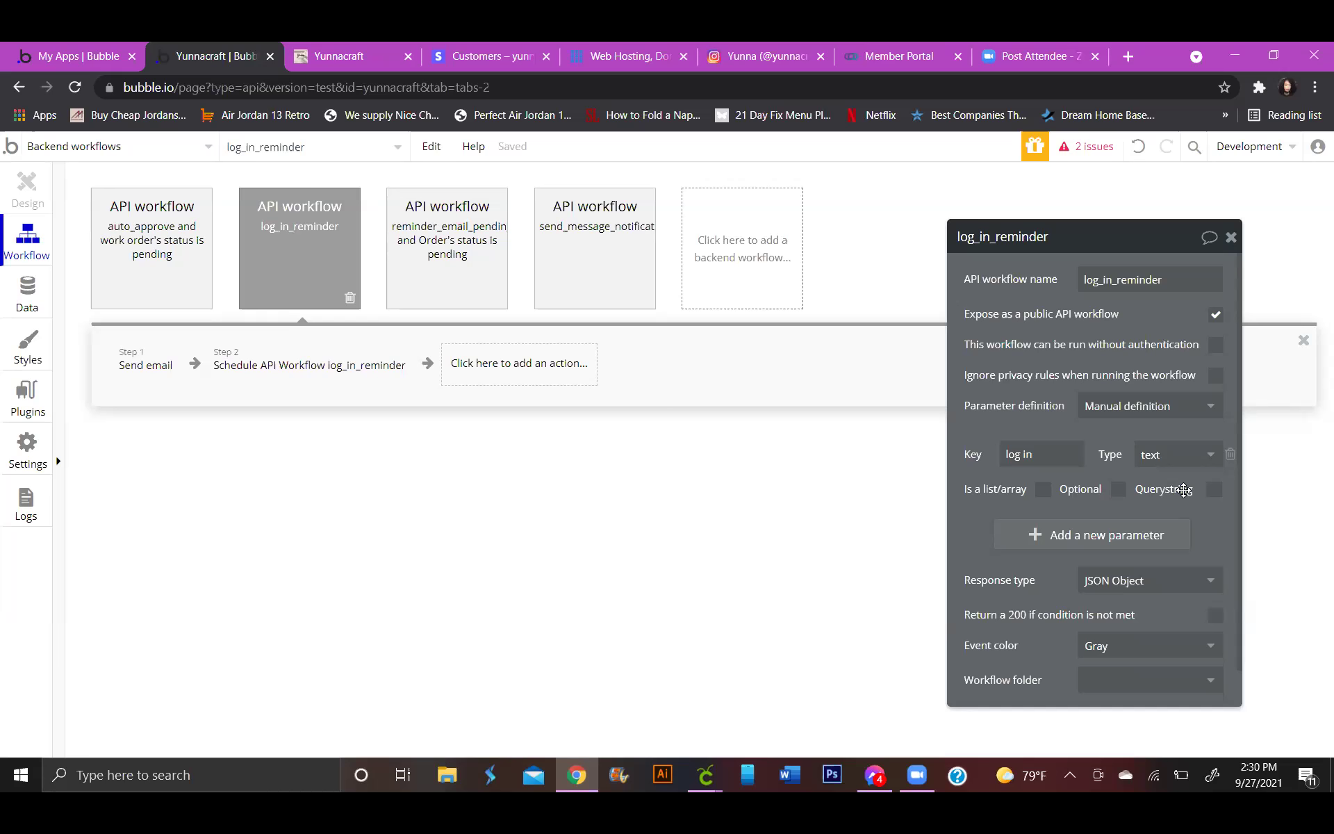
Rename the parameter to User with type User, then view the log_in_reminder scheduling step
click(1046, 453)
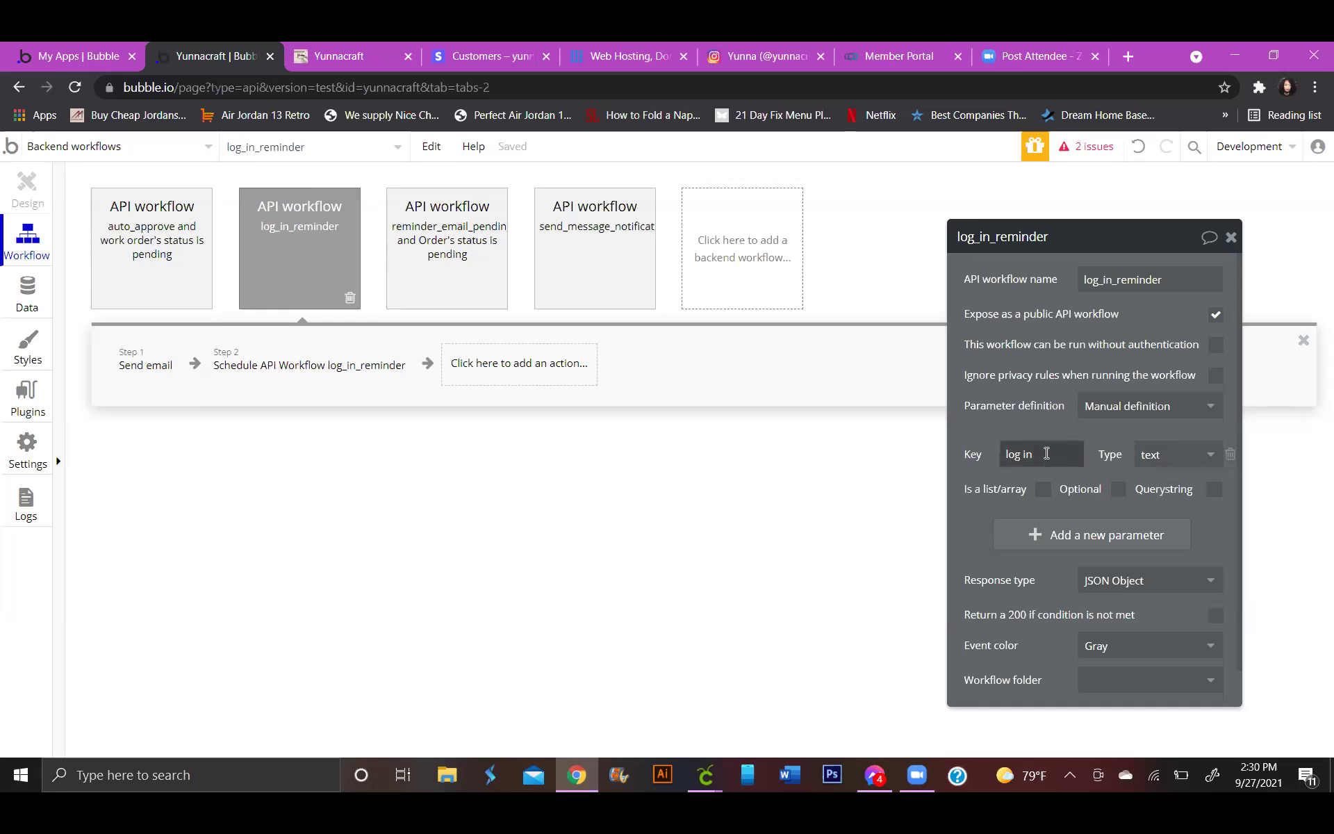
key(ctrl+a)
text(User)
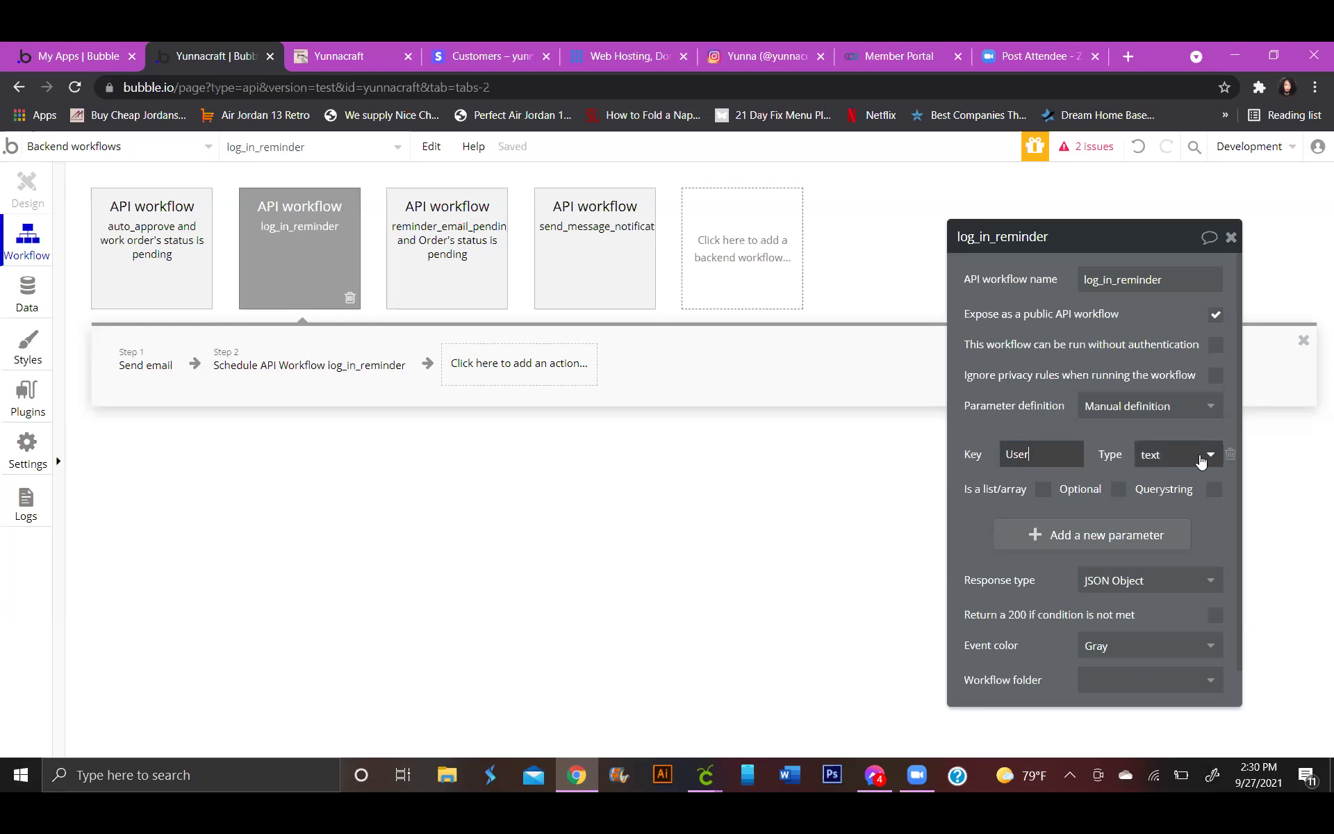
click(1209, 455)
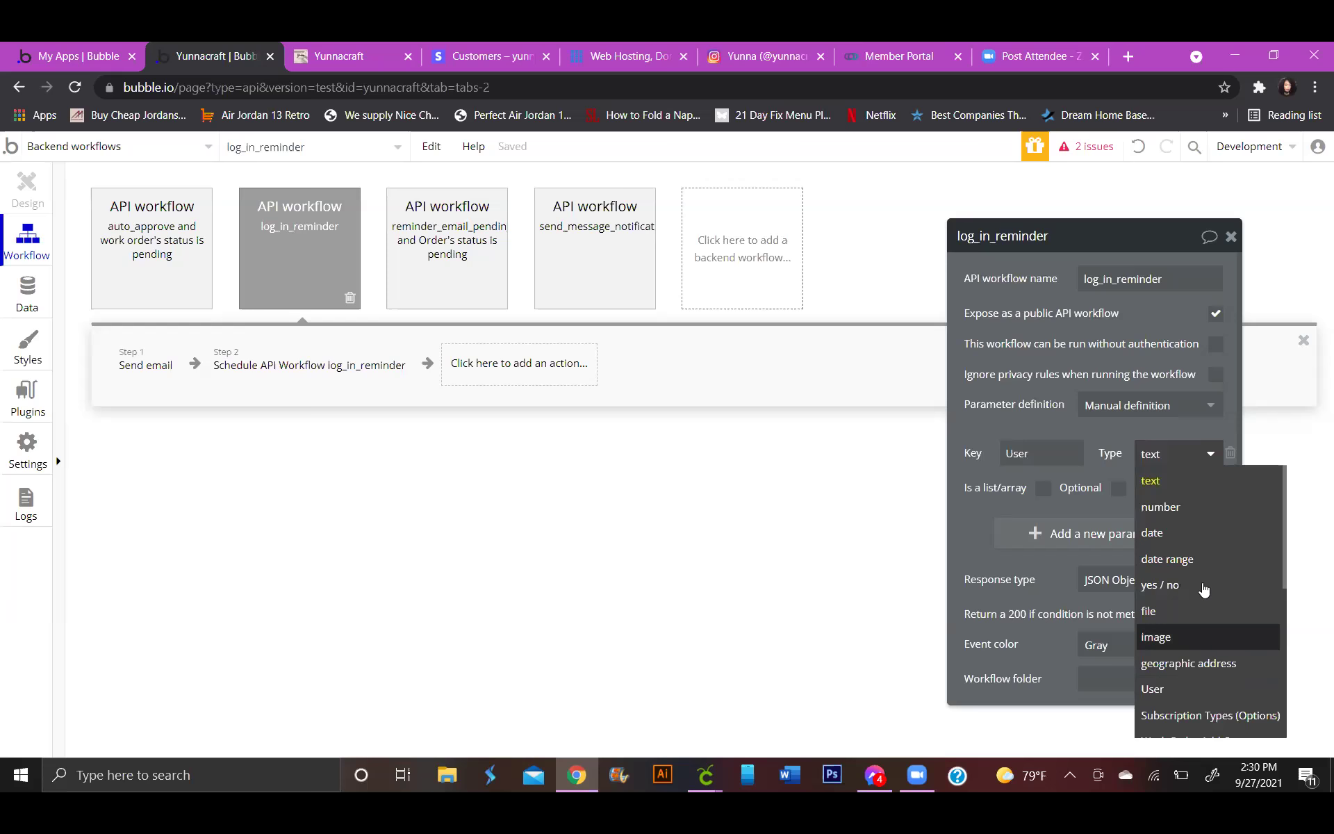
scroll(1188, 625, down, 4)
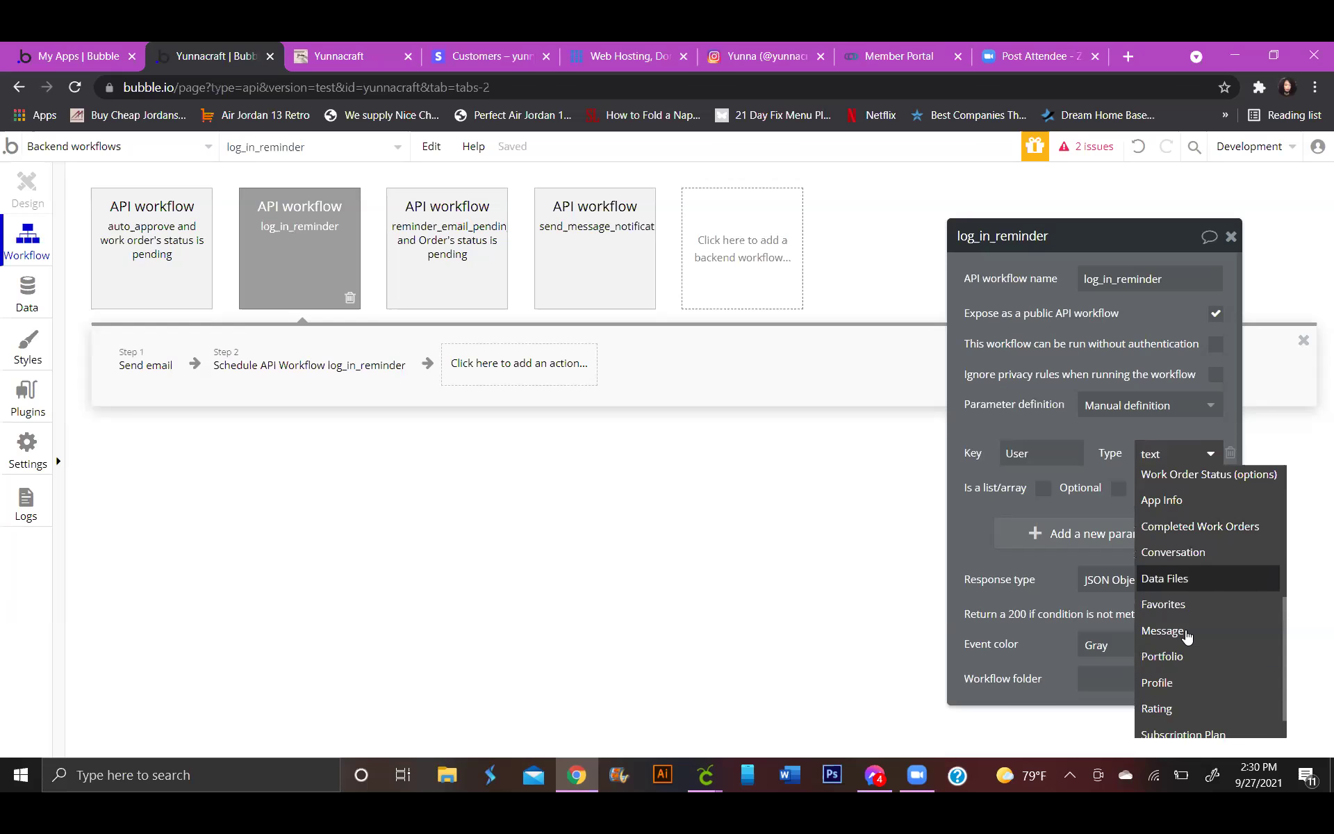
scroll(1185, 612, up, 4)
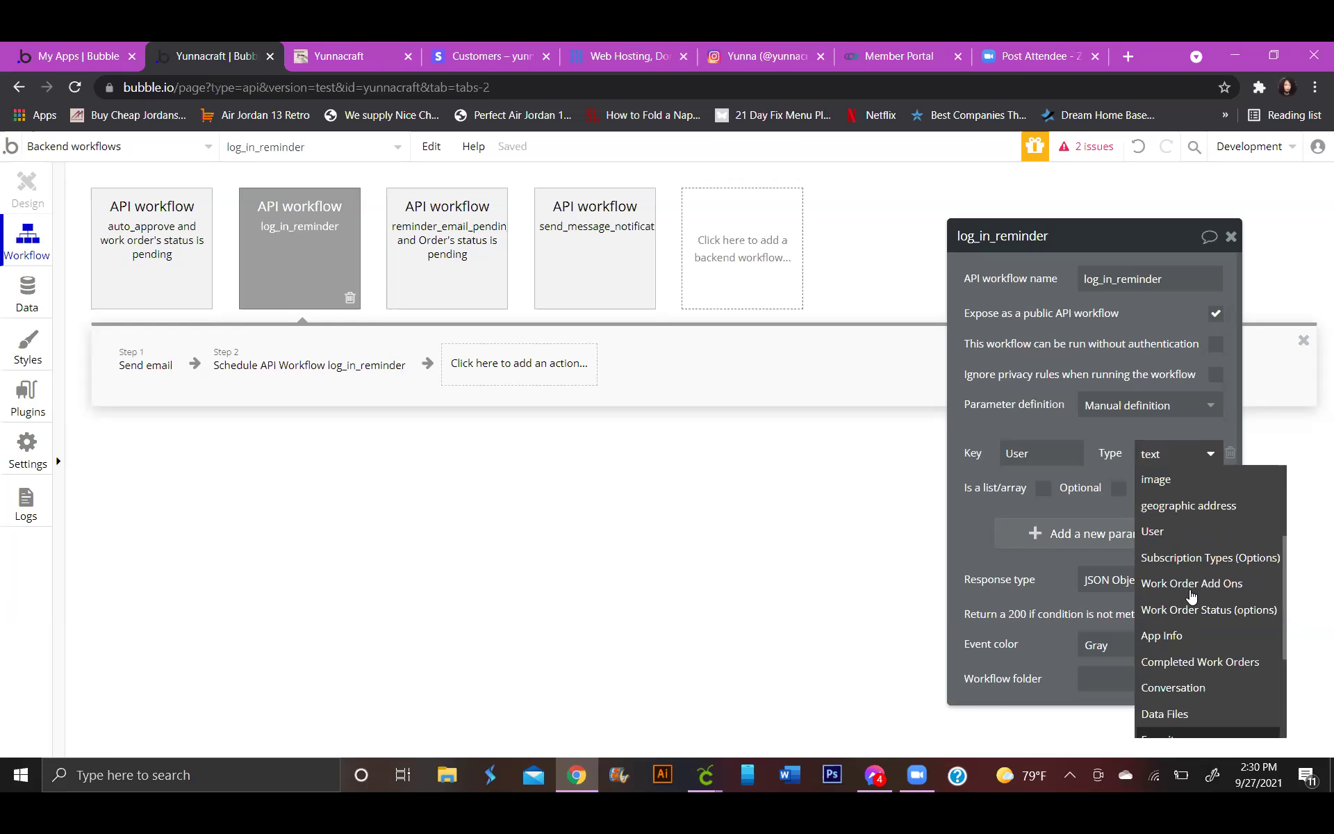
key(Return)
click(144, 366)
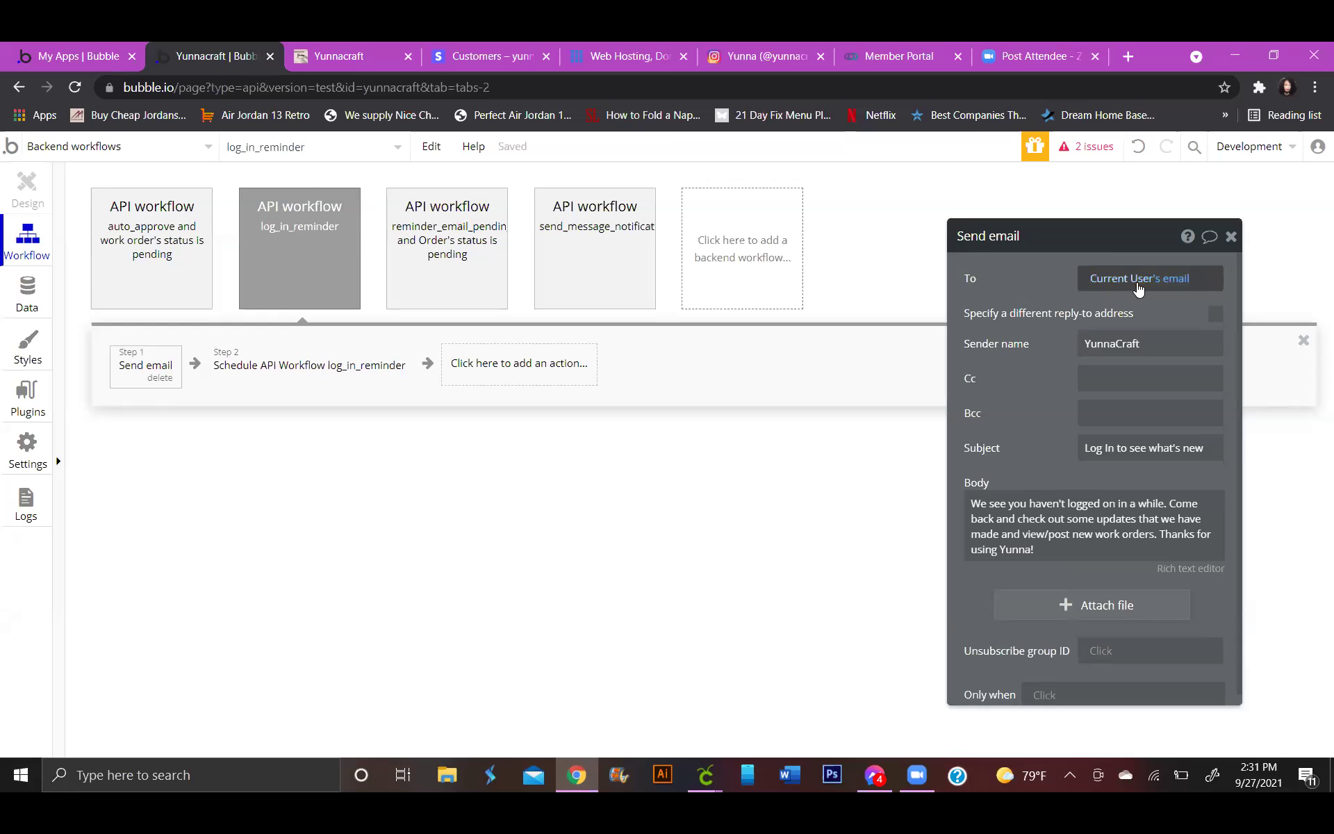
click(312, 365)
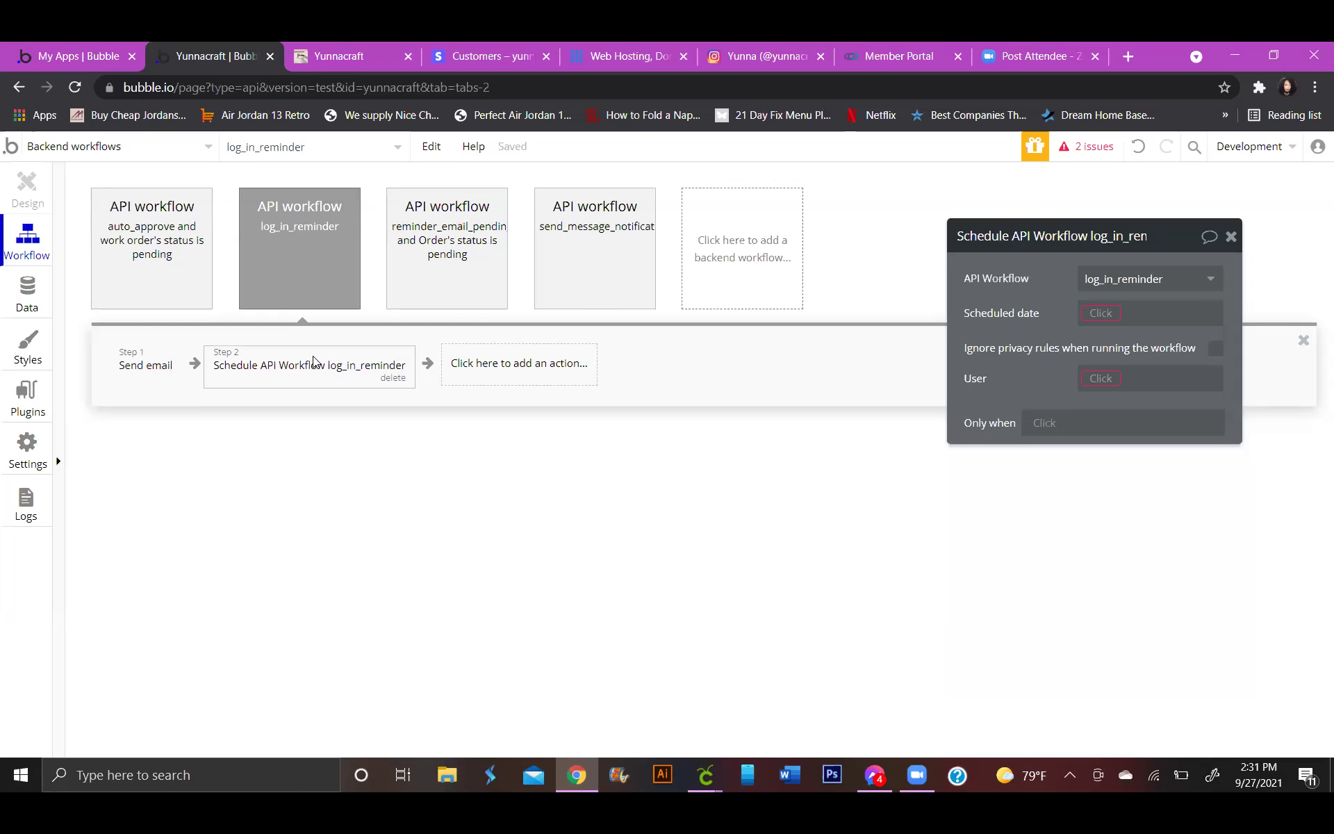
Delete the scheduling step from log_in_reminder and switch to the Signup / Login Popup workflows
click(1224, 240)
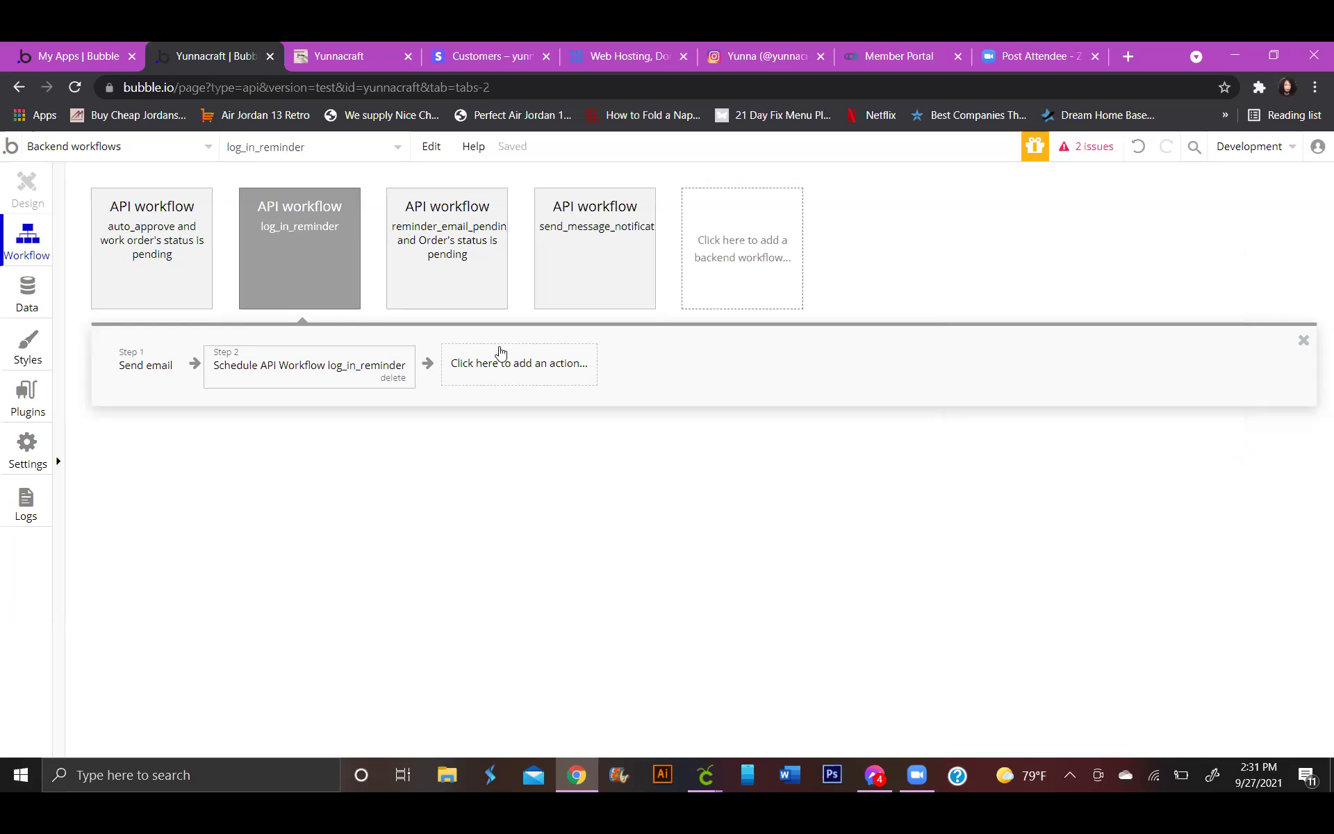
click(397, 379)
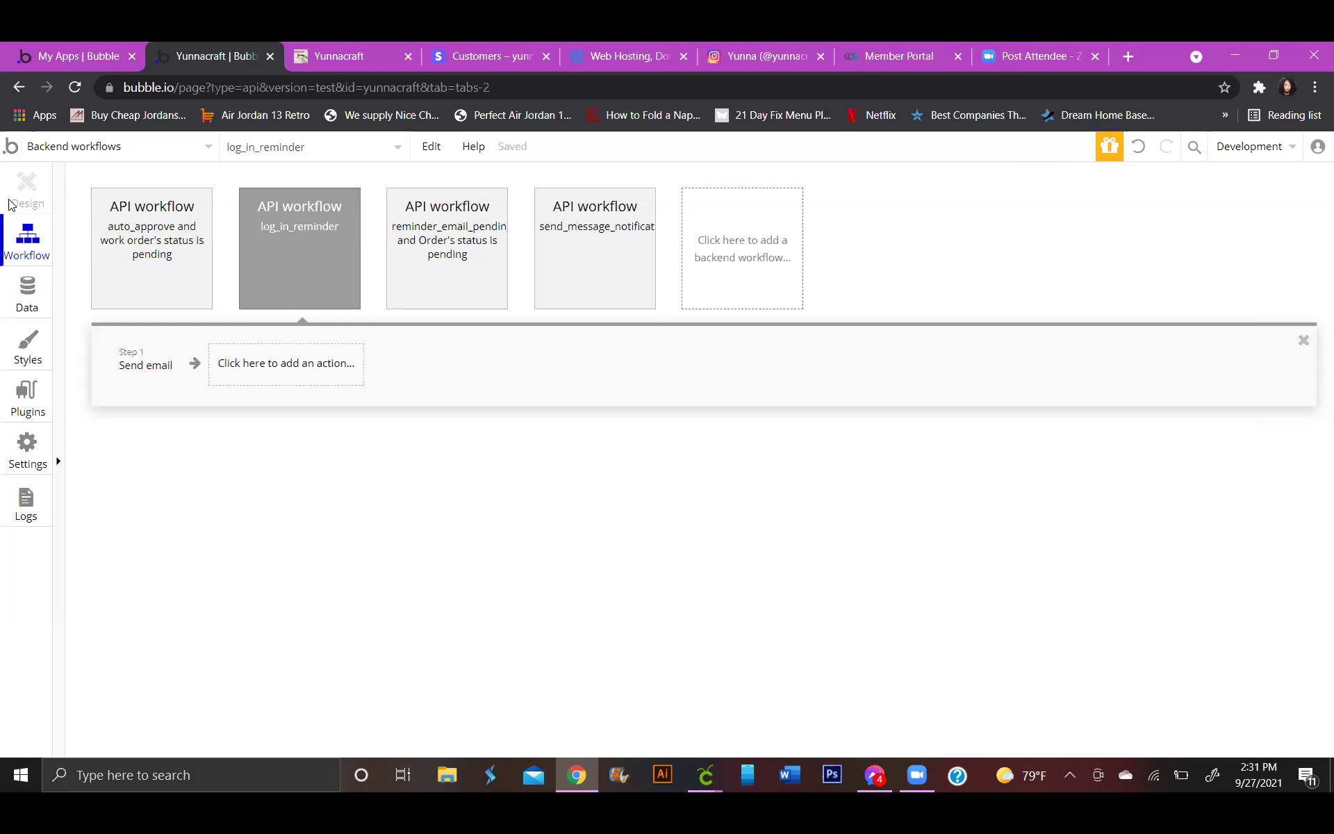
click(130, 149)
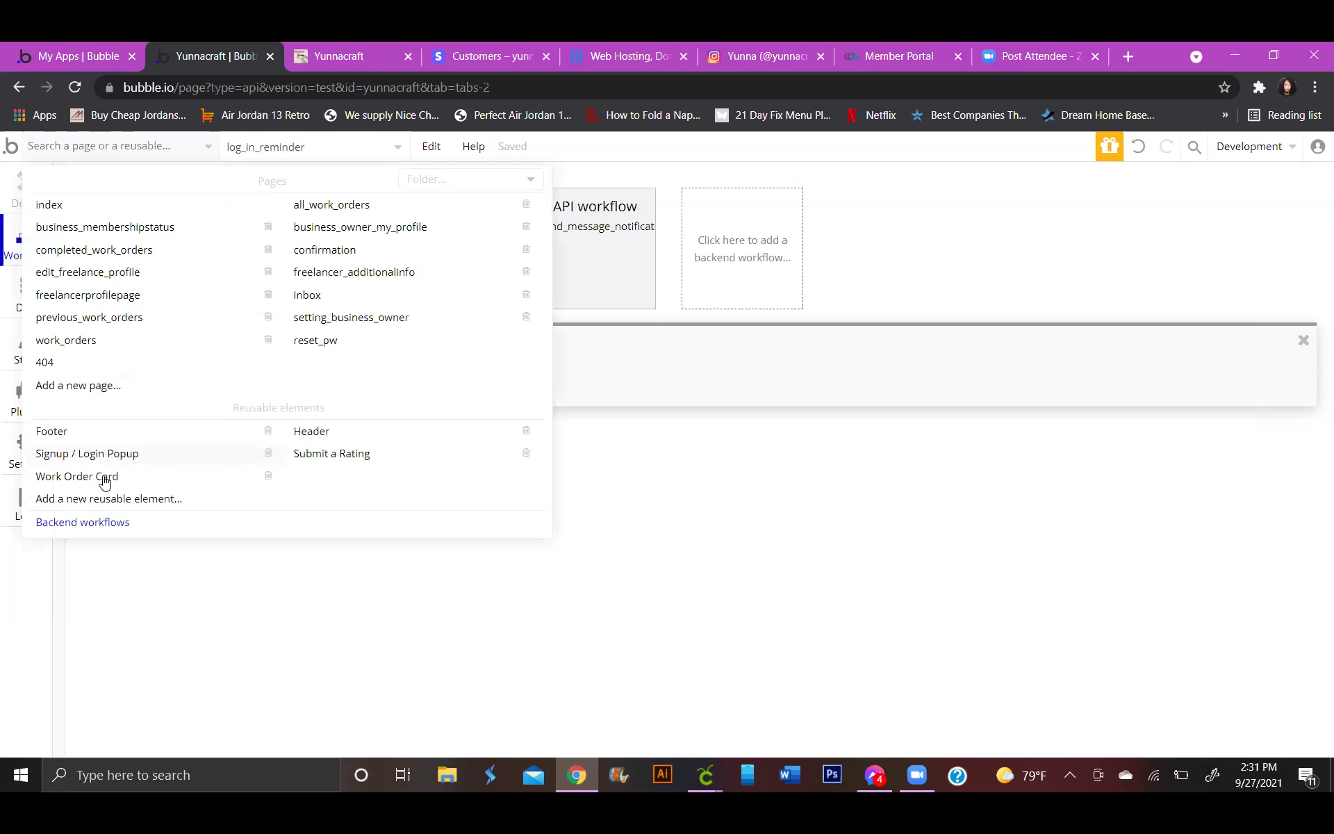
click(111, 455)
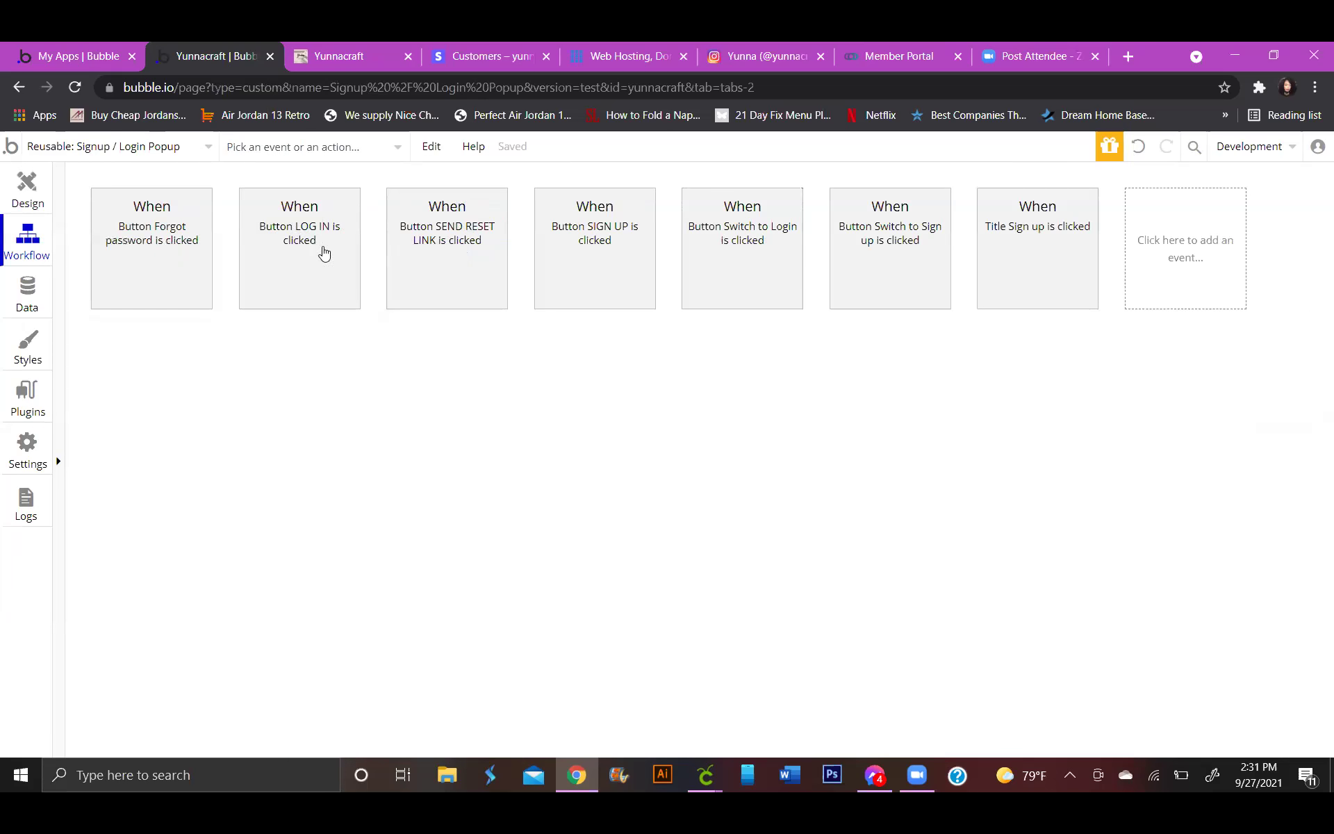
Add a Schedule API Workflow action as Step 5 of the LOG IN button workflow
click(321, 248)
click(160, 370)
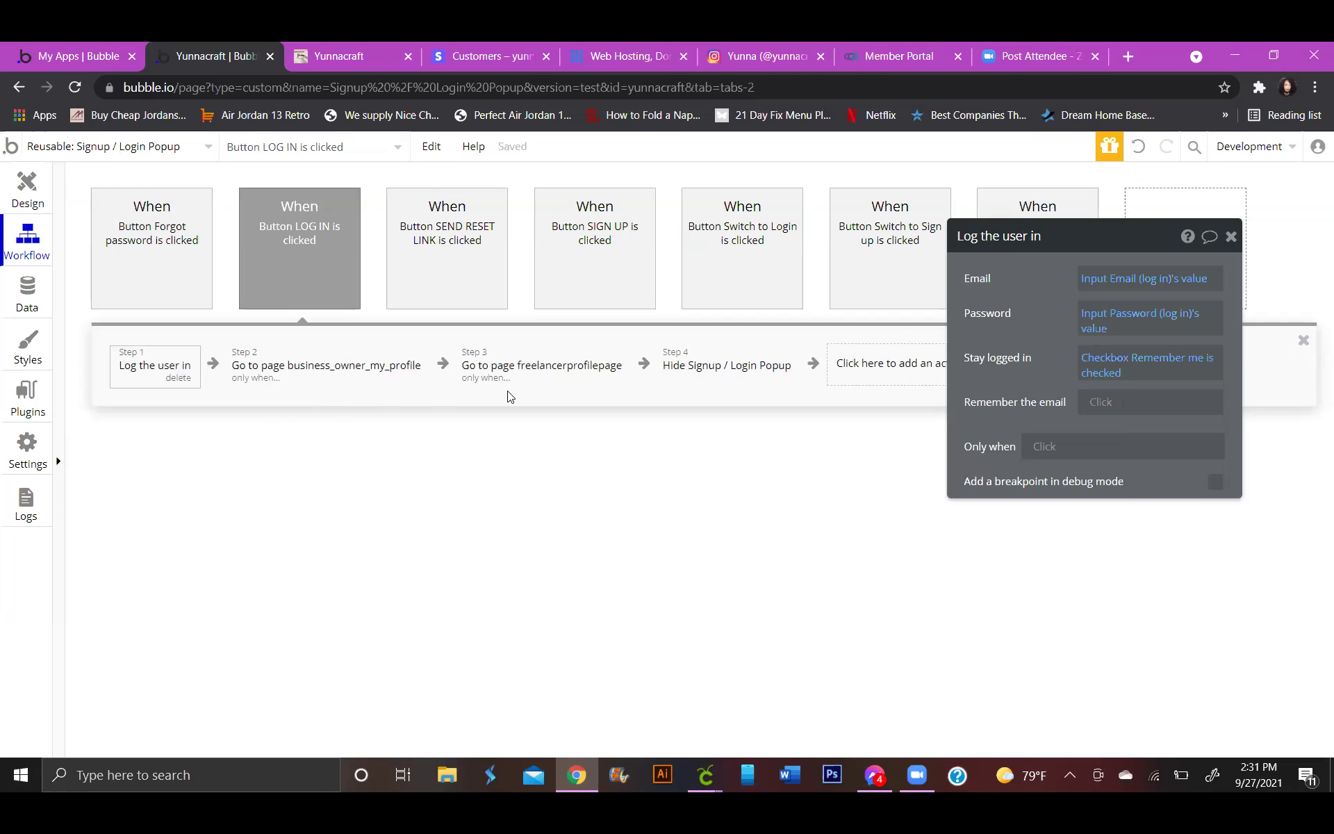
click(916, 484)
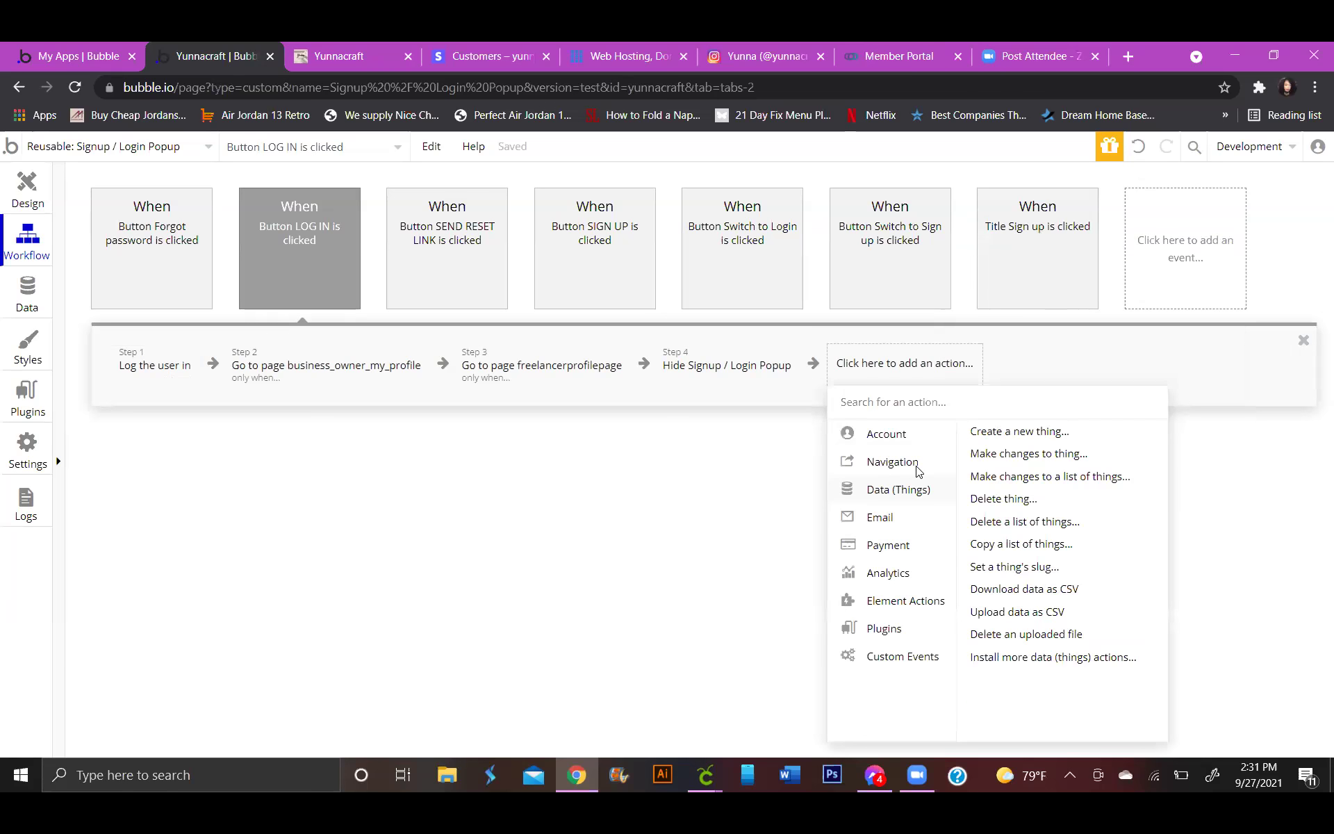
text(a)
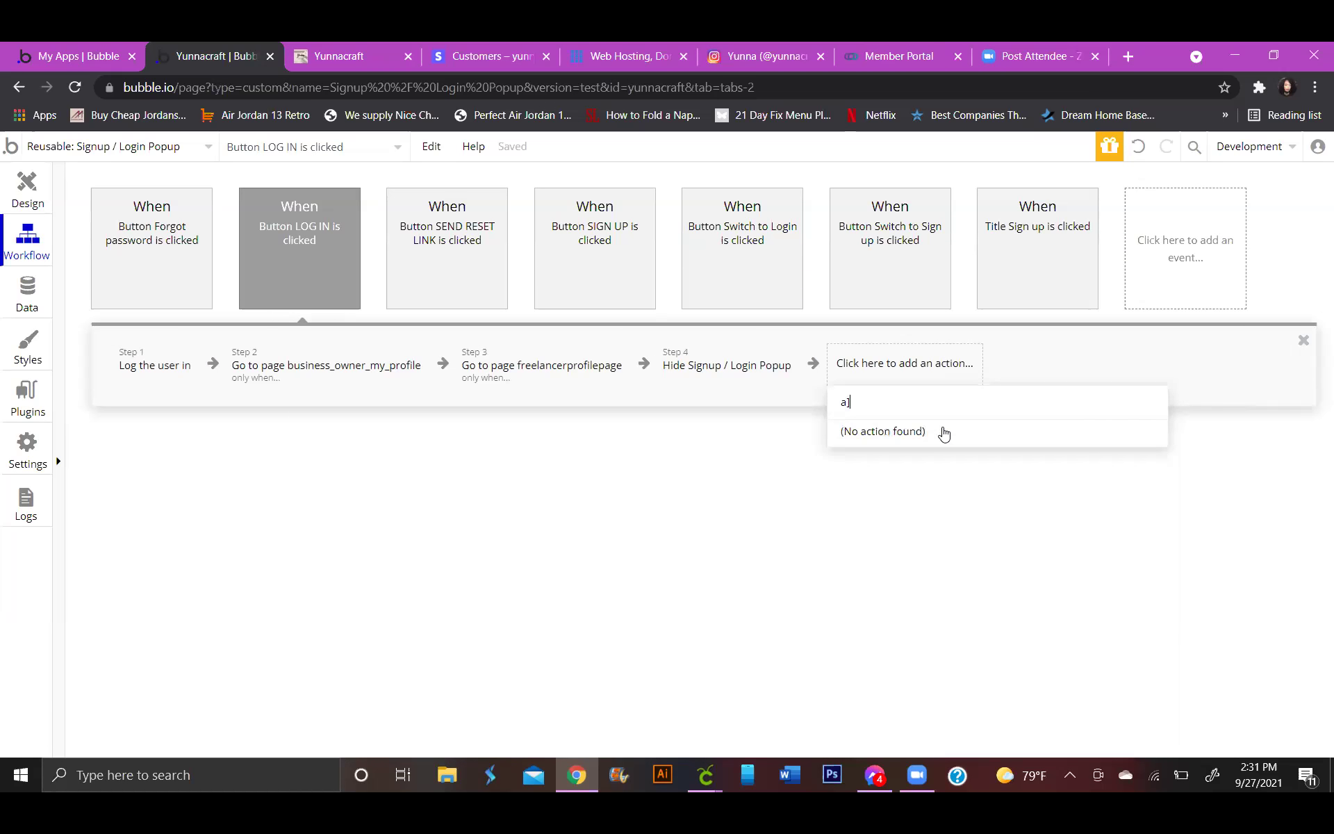
key(BackSpace)
text(sch)
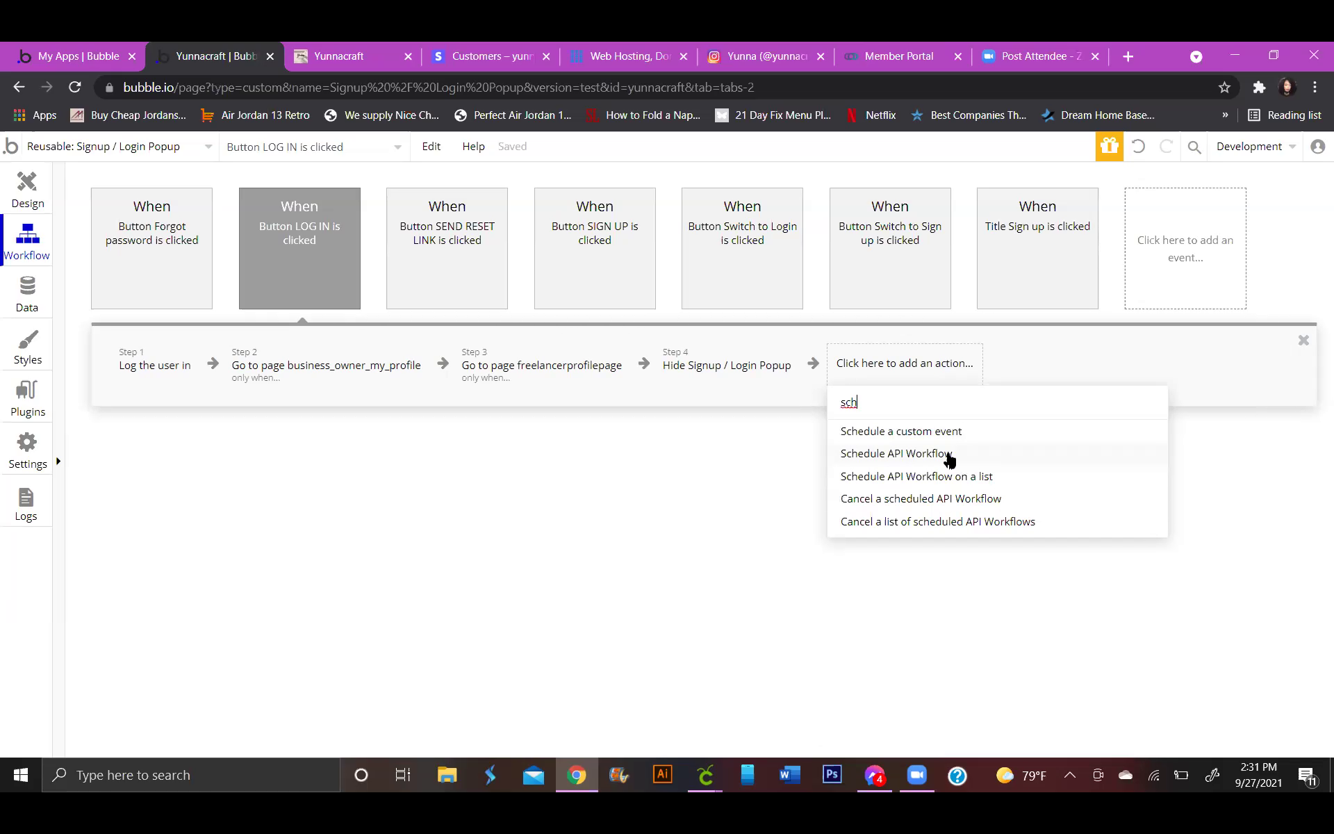
key(Return)
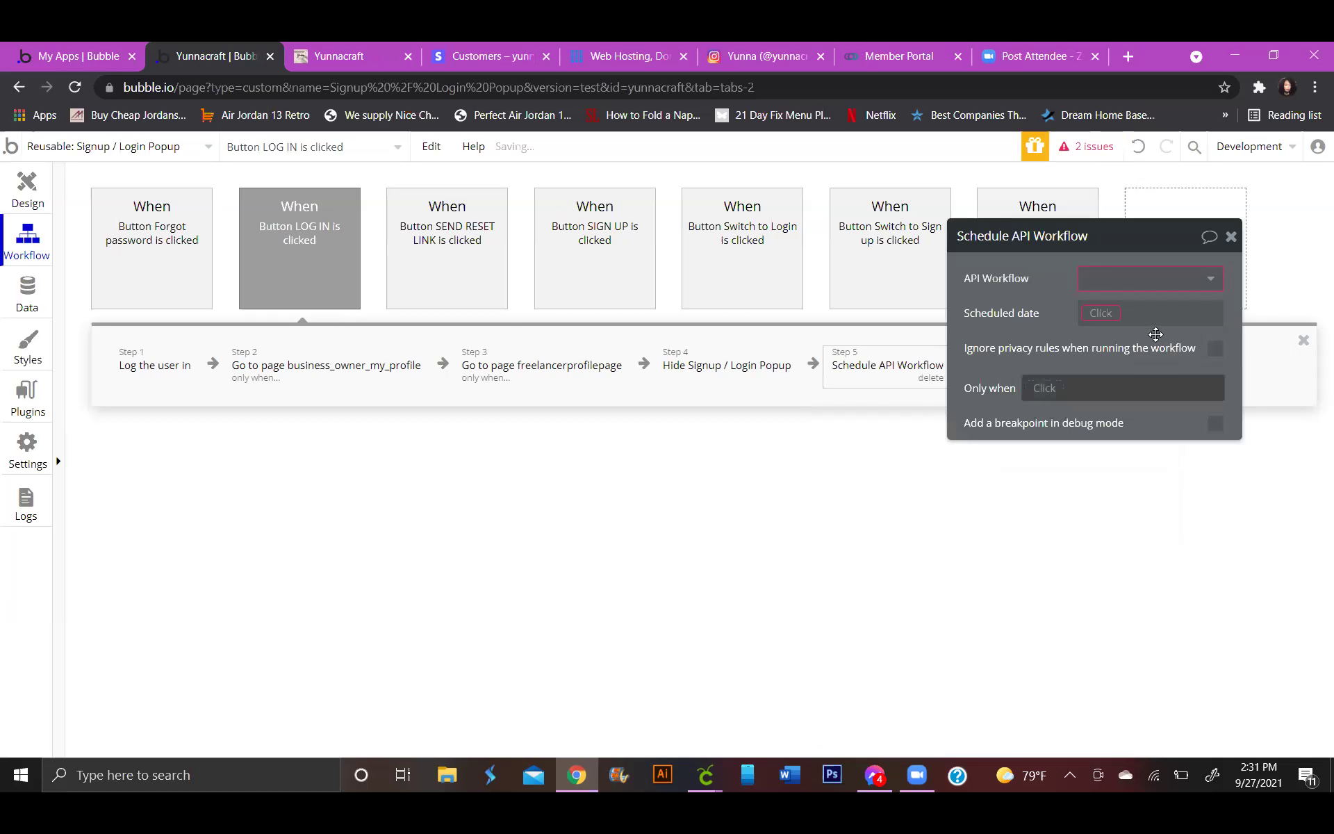
Schedule log_in_reminder at Current date/time +(days): 7 with User set to Current User
click(1102, 316)
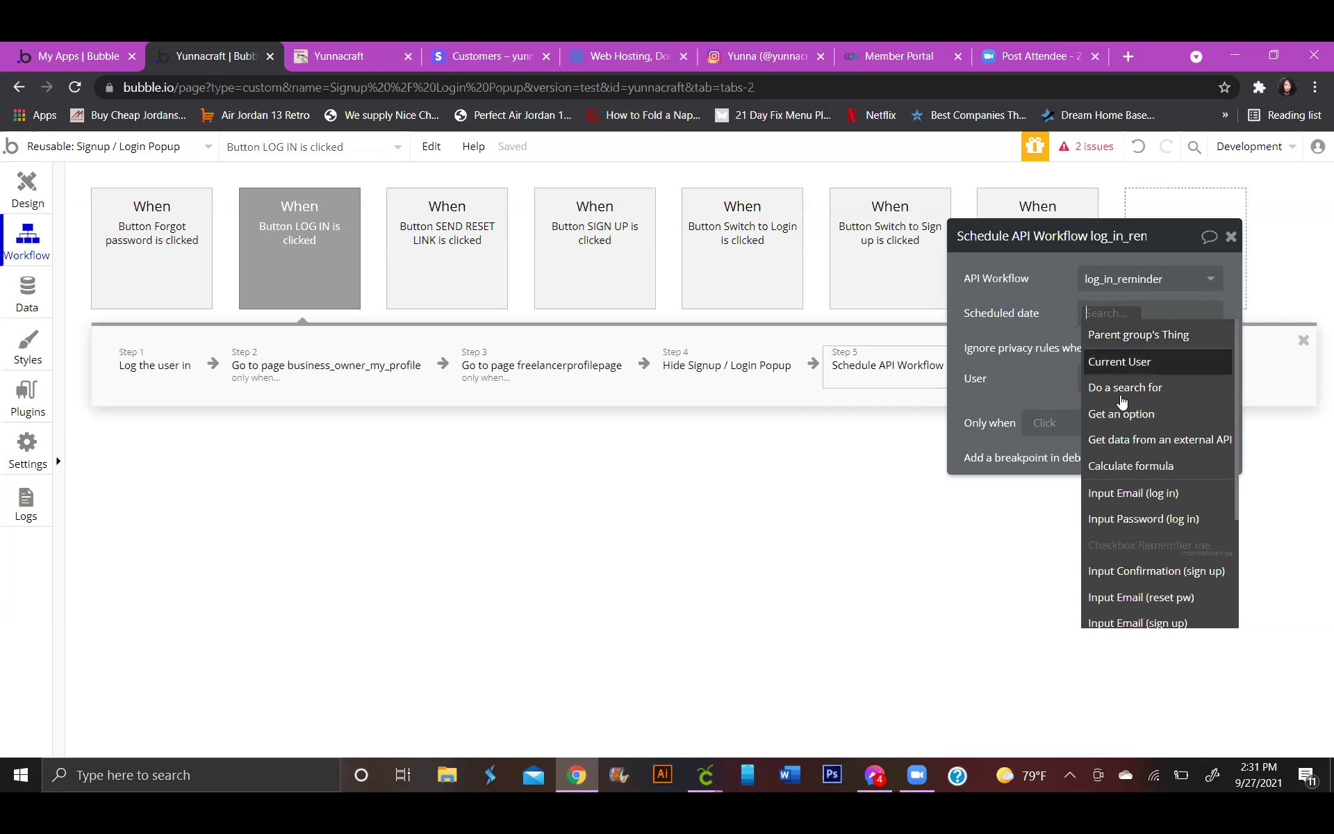
text(cur)
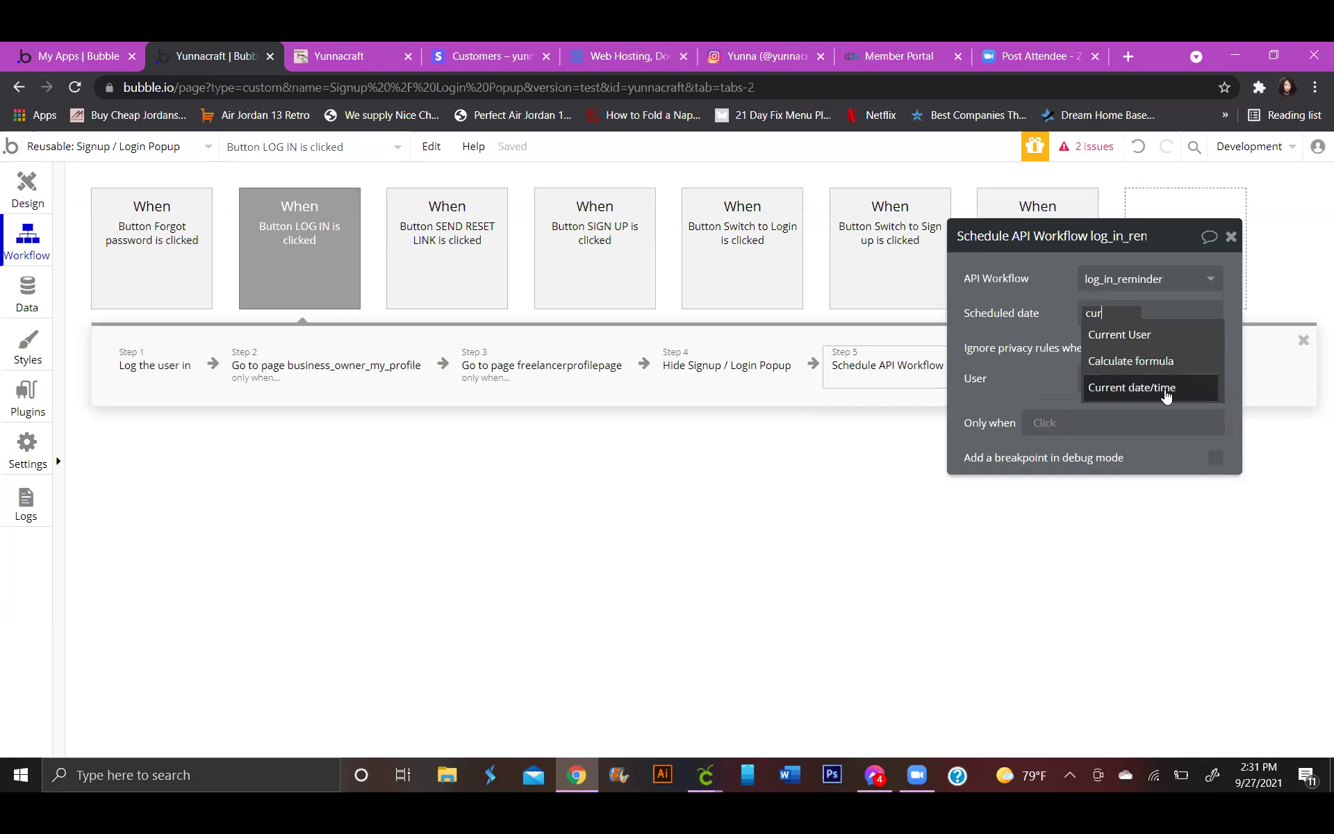
click(1135, 373)
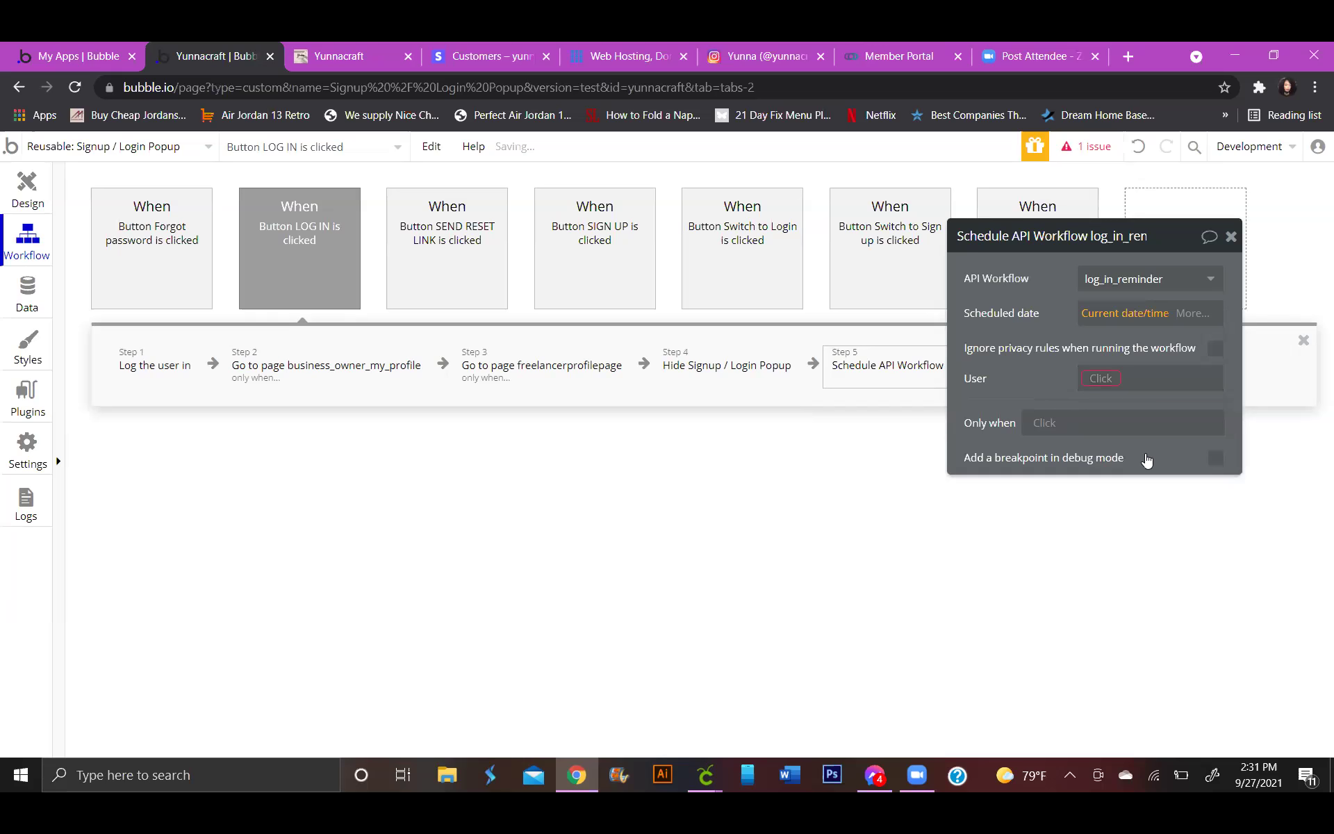
click(1192, 313)
click(1080, 381)
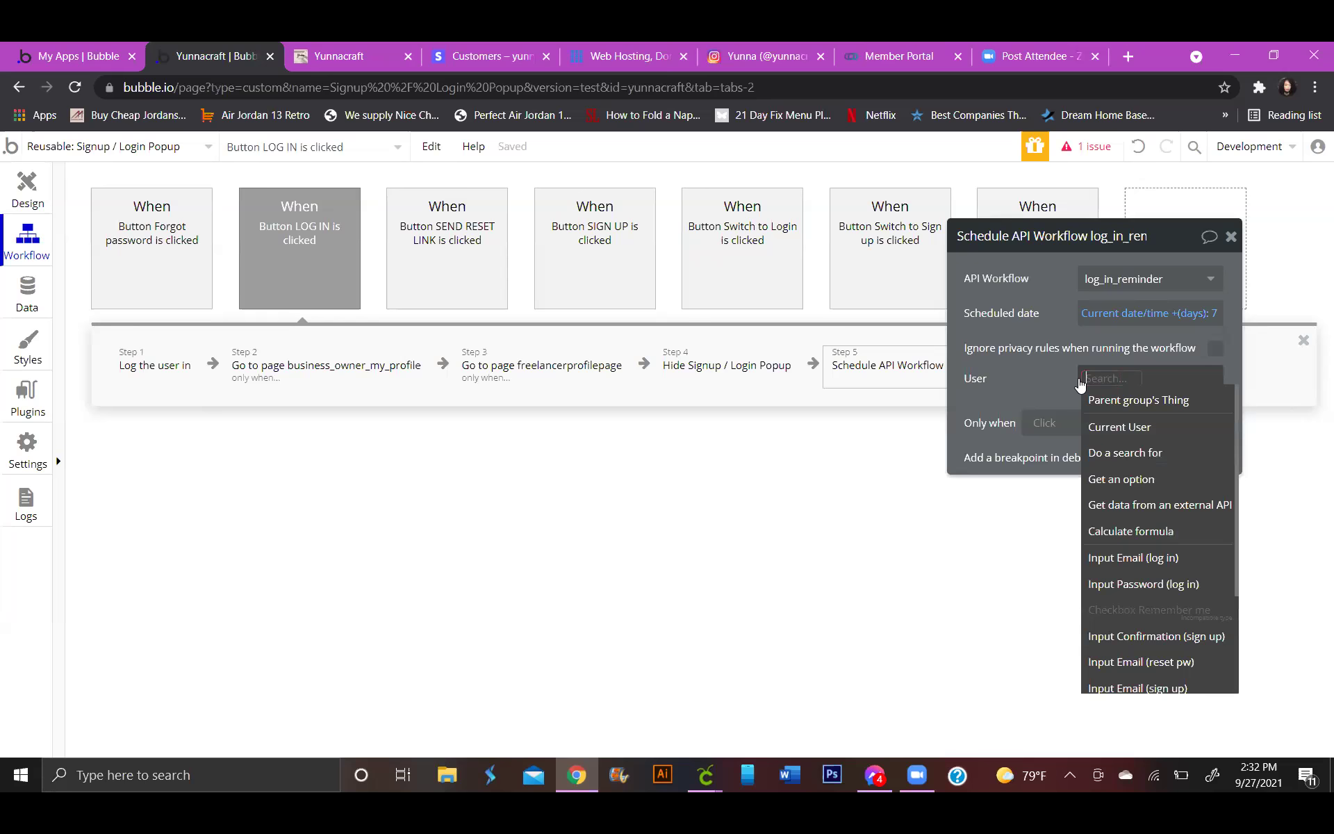
click(1120, 426)
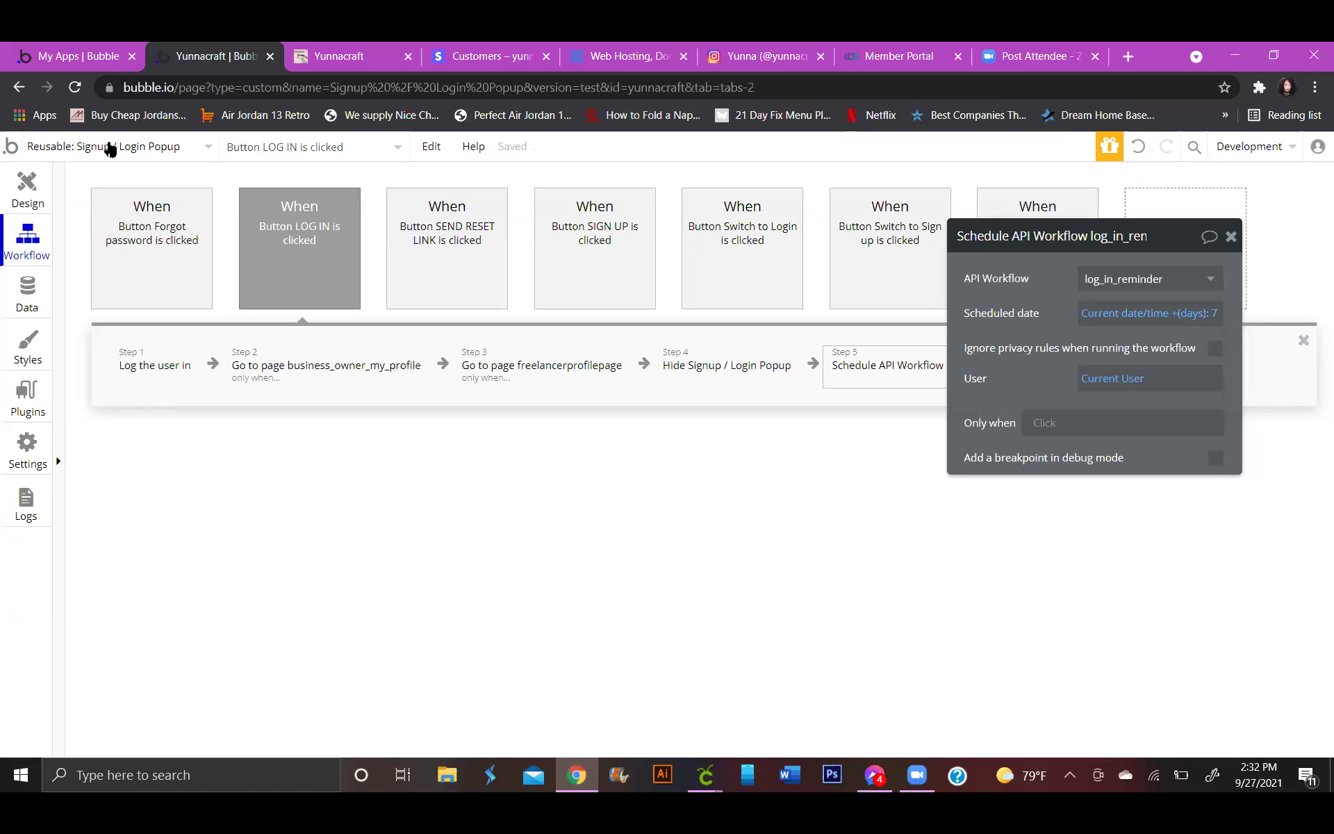
click(201, 375)
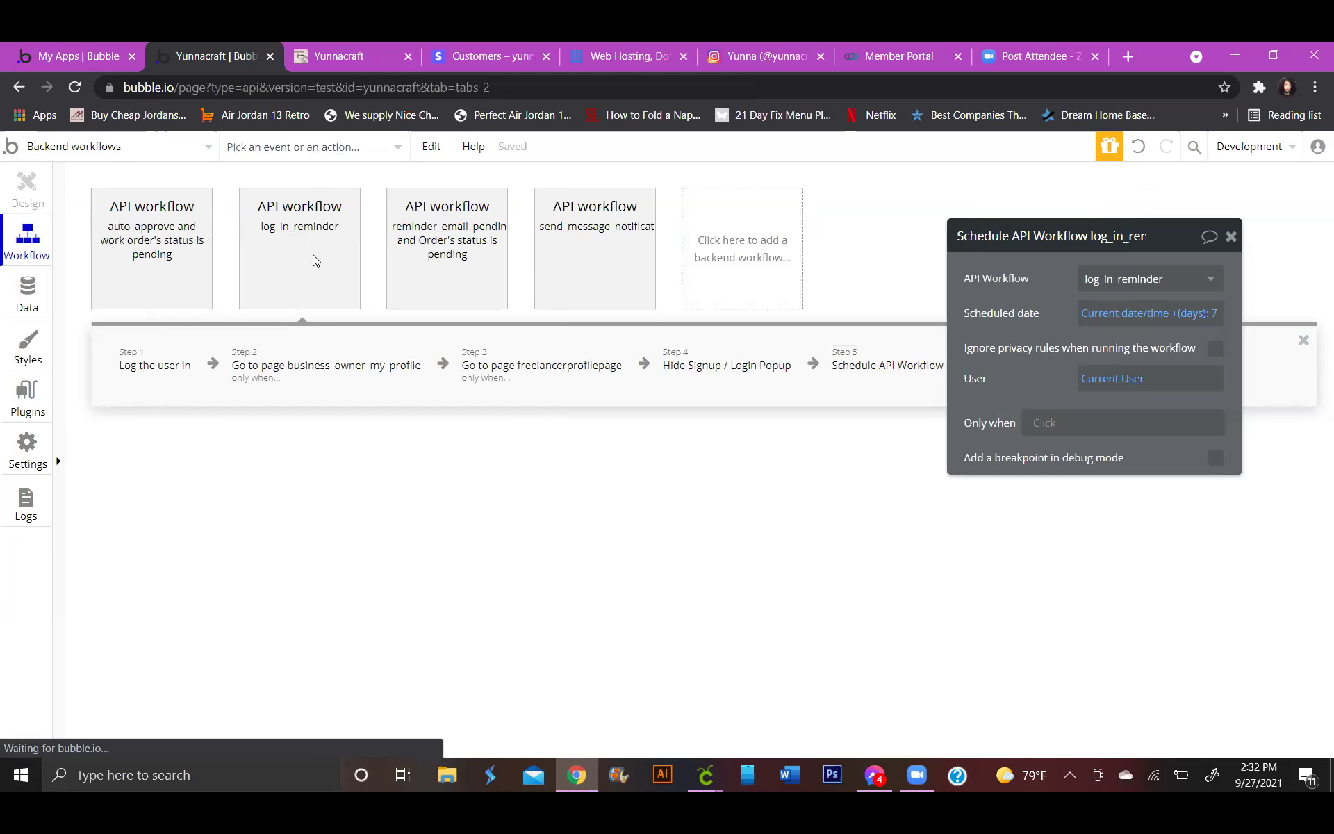
Start log_in_reminder's Only when condition with Current User, leaving the expression unfinished
click(313, 258)
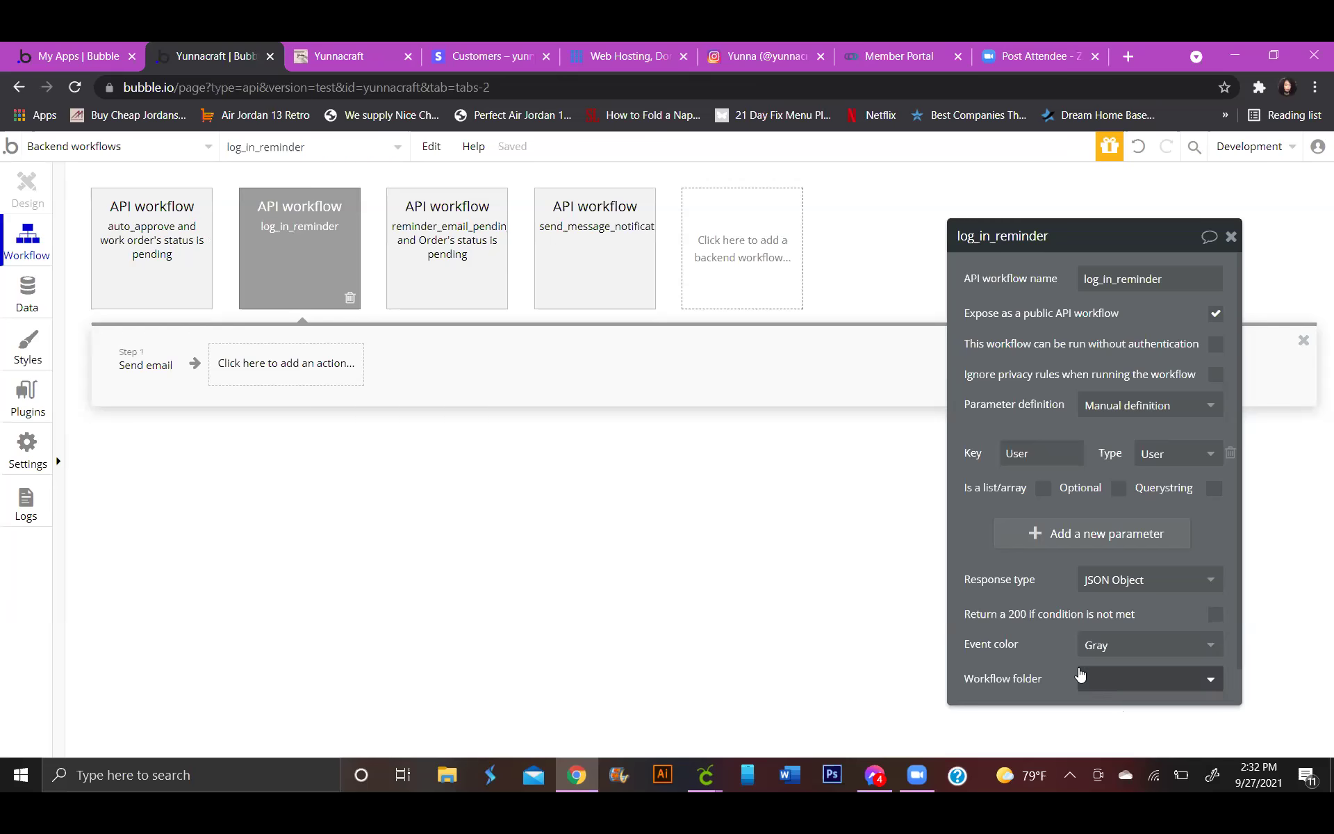
scroll(1120, 714, down, 1)
click(1051, 685)
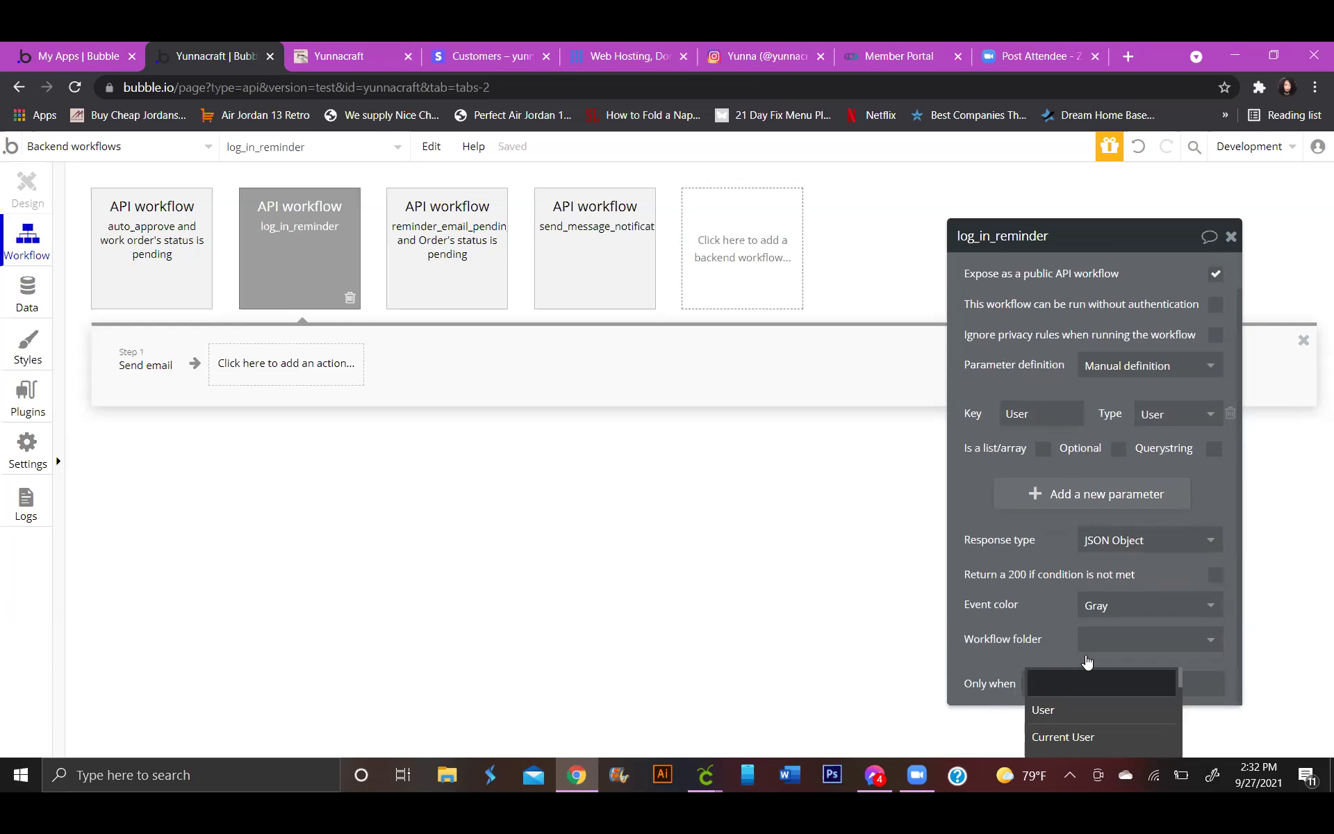
click(1090, 238)
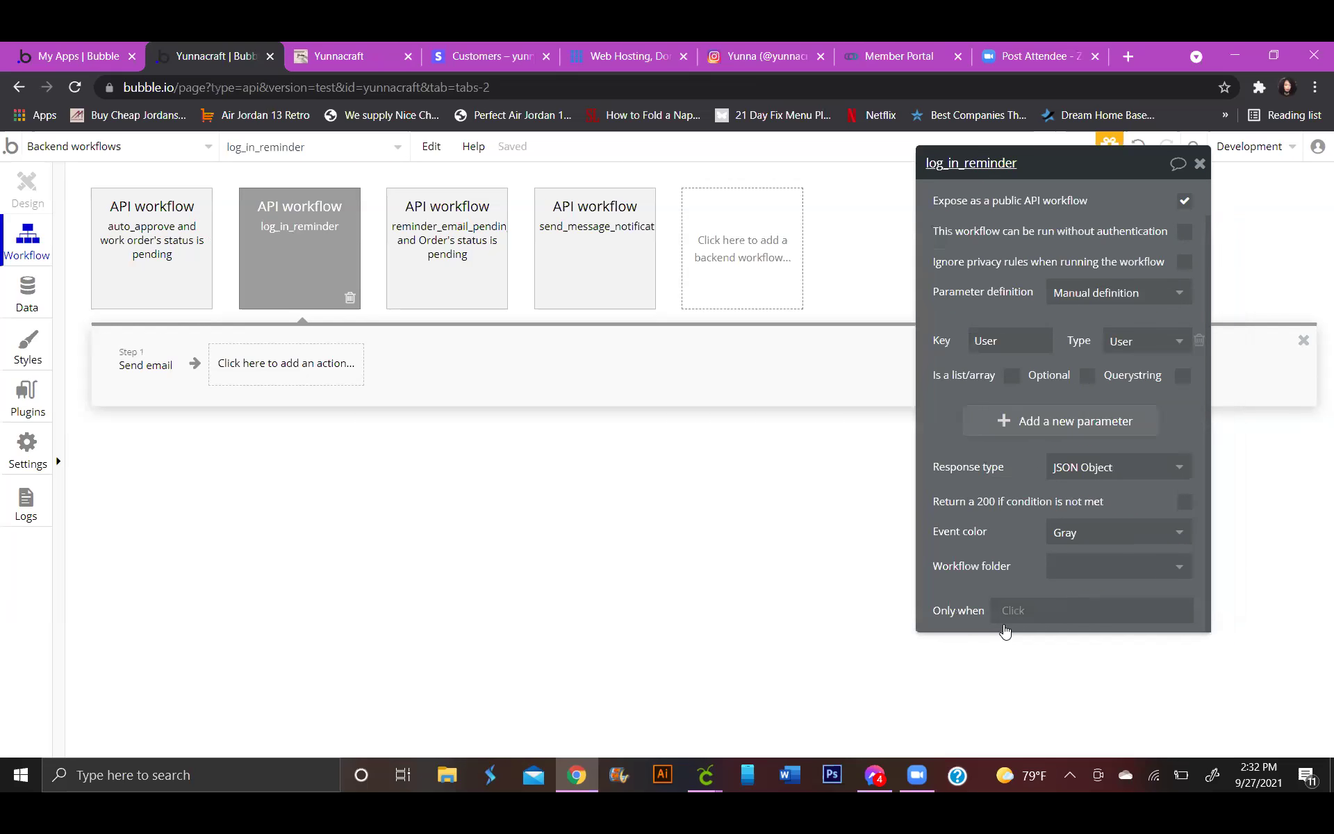
click(1026, 610)
click(1071, 616)
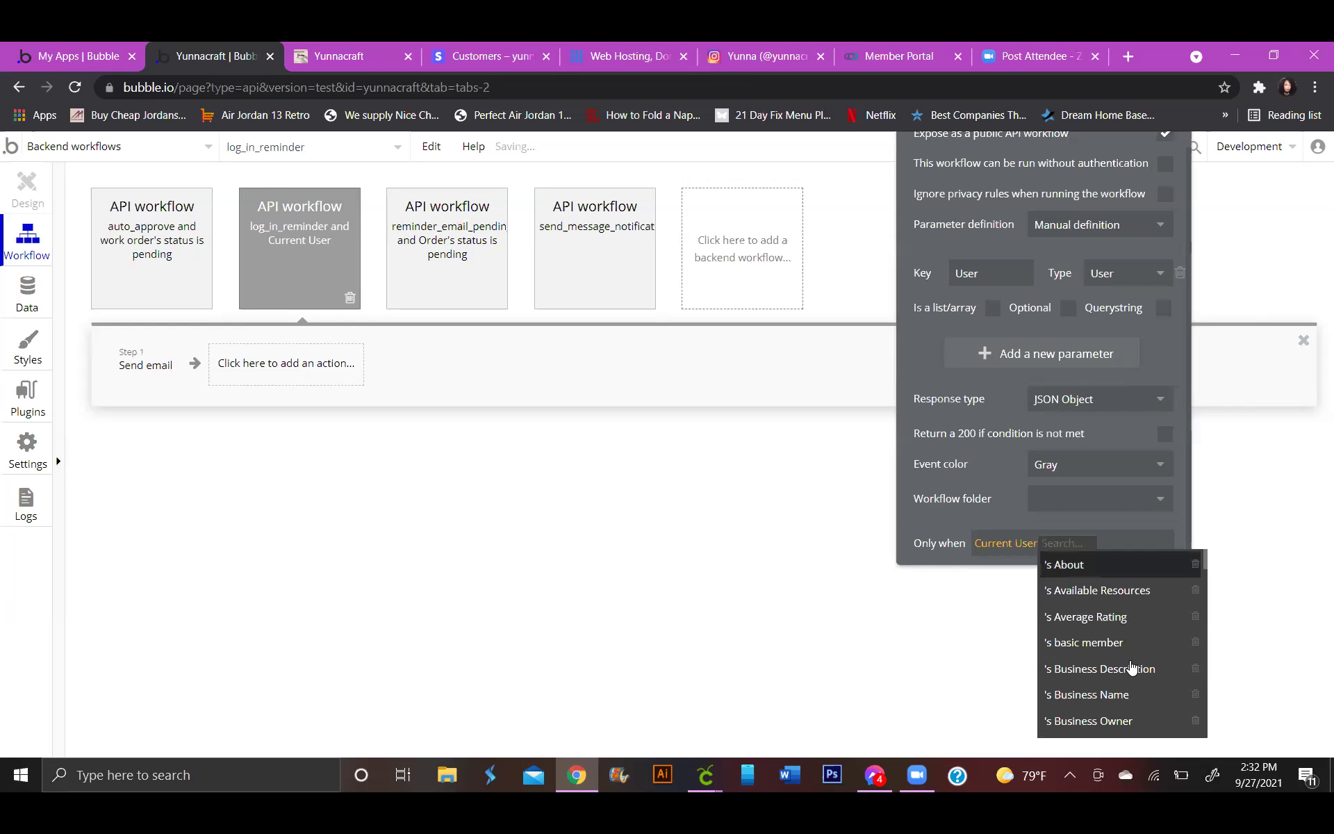
text(e)
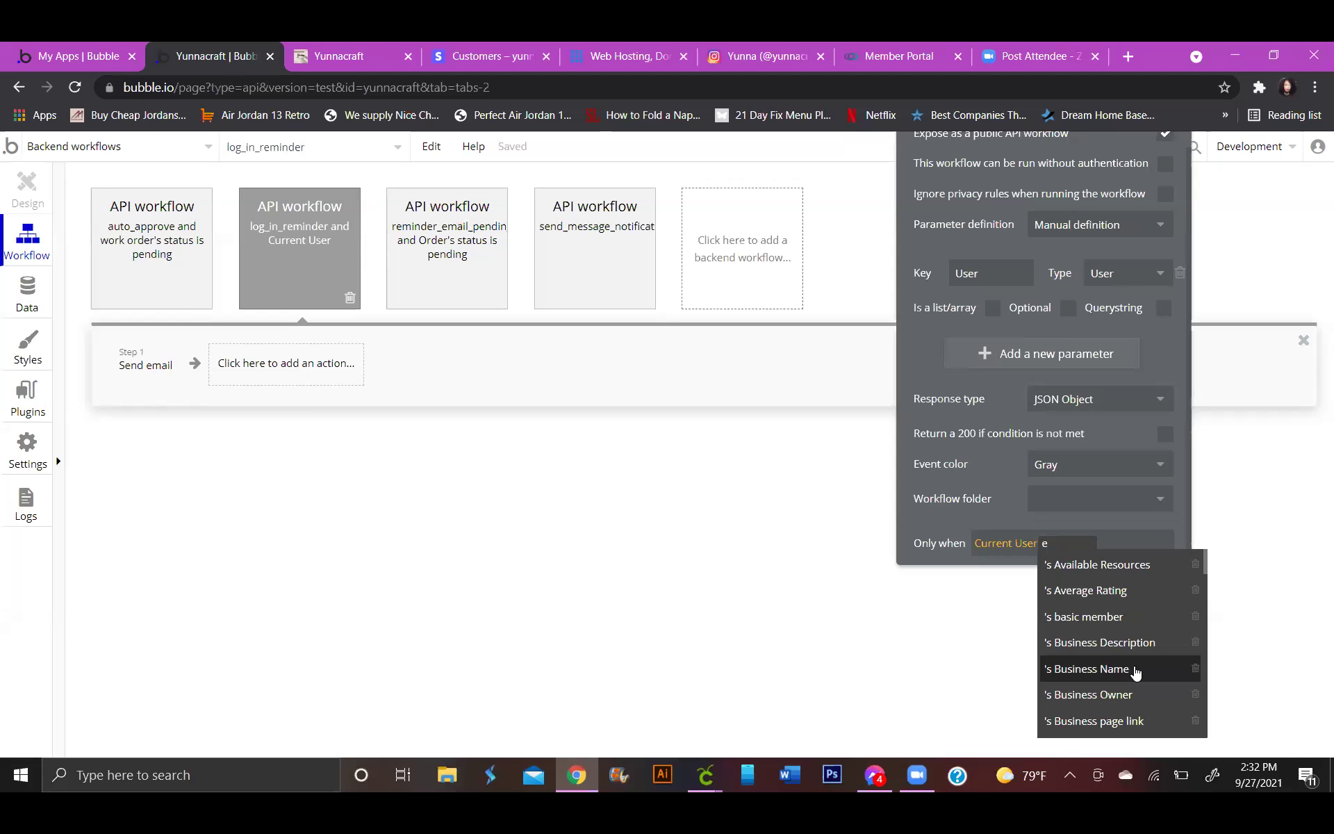
key(BackSpace)
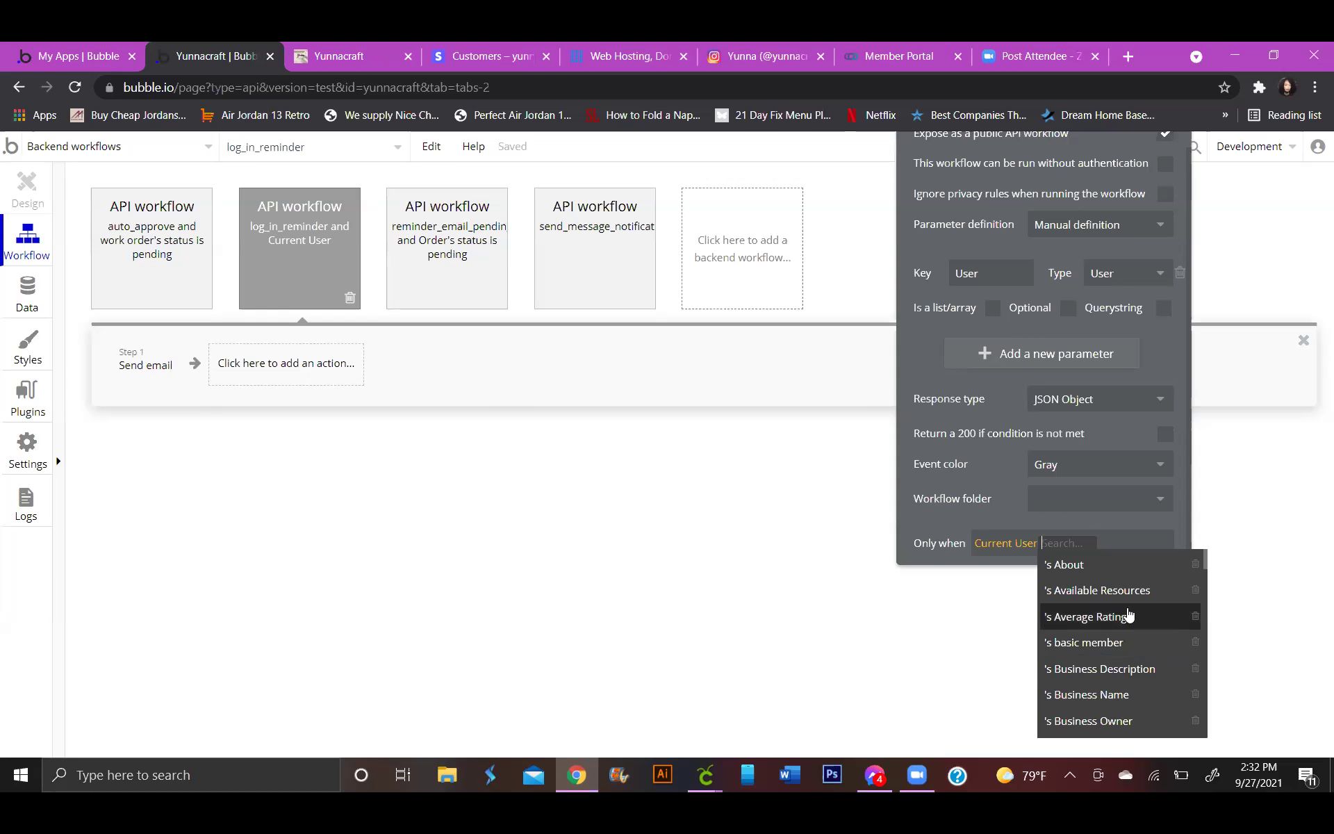
text(l)
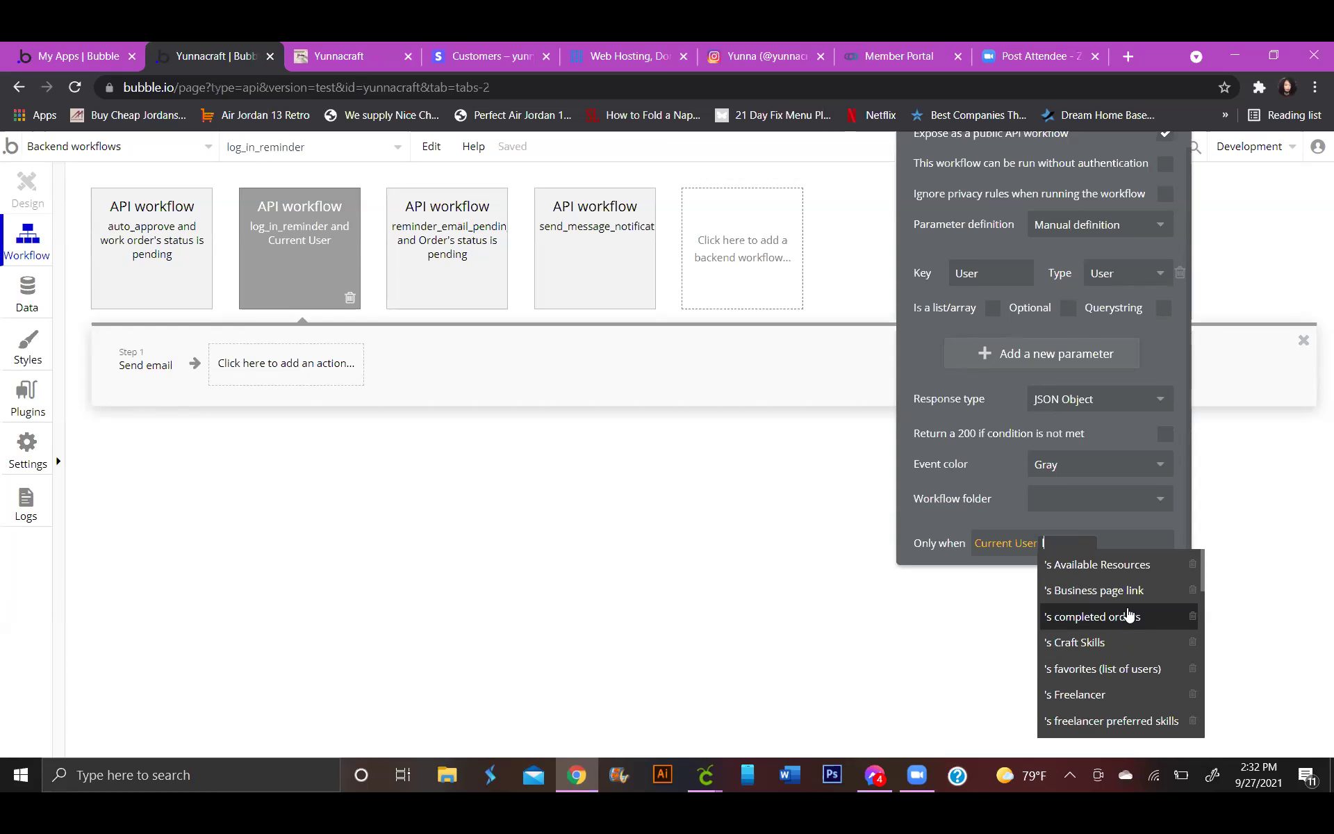
key(BackSpace)
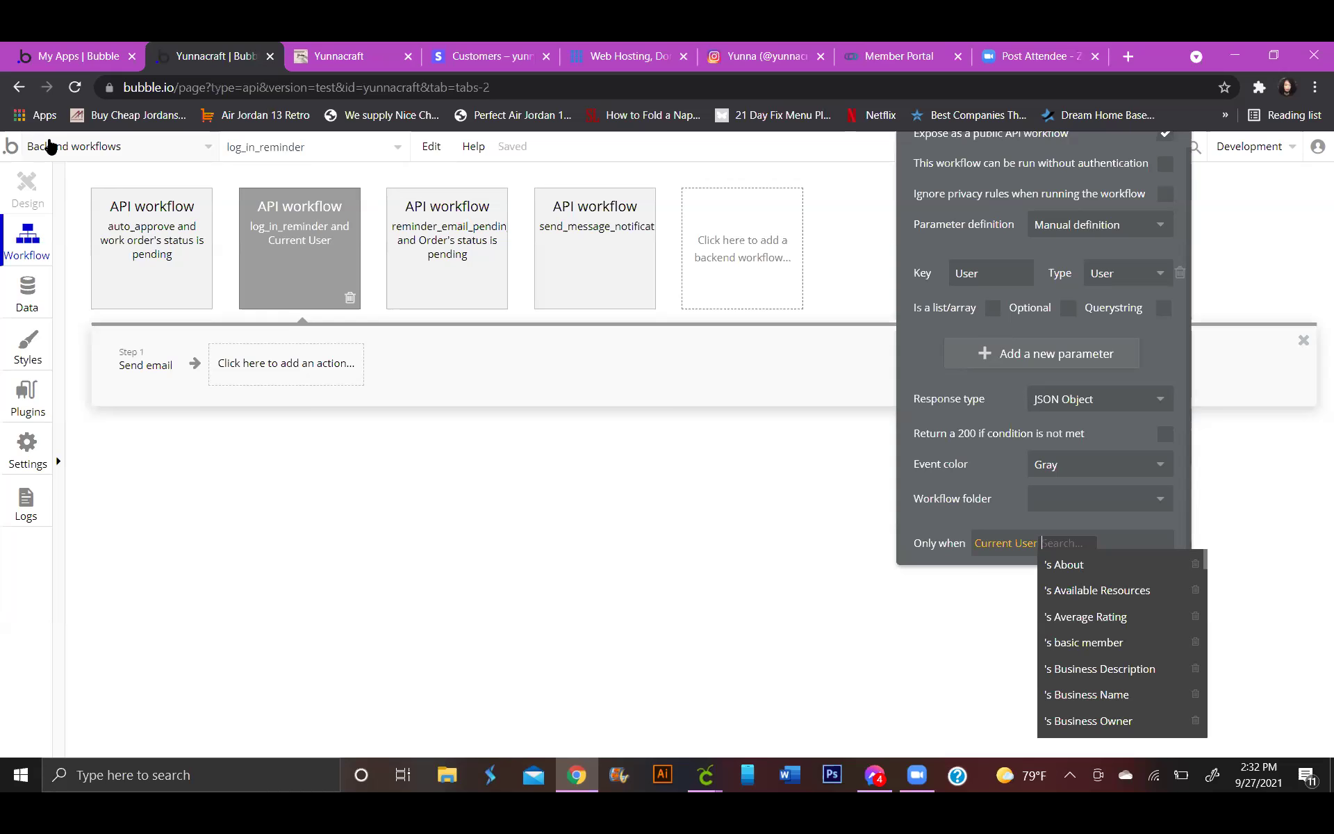
click(51, 166)
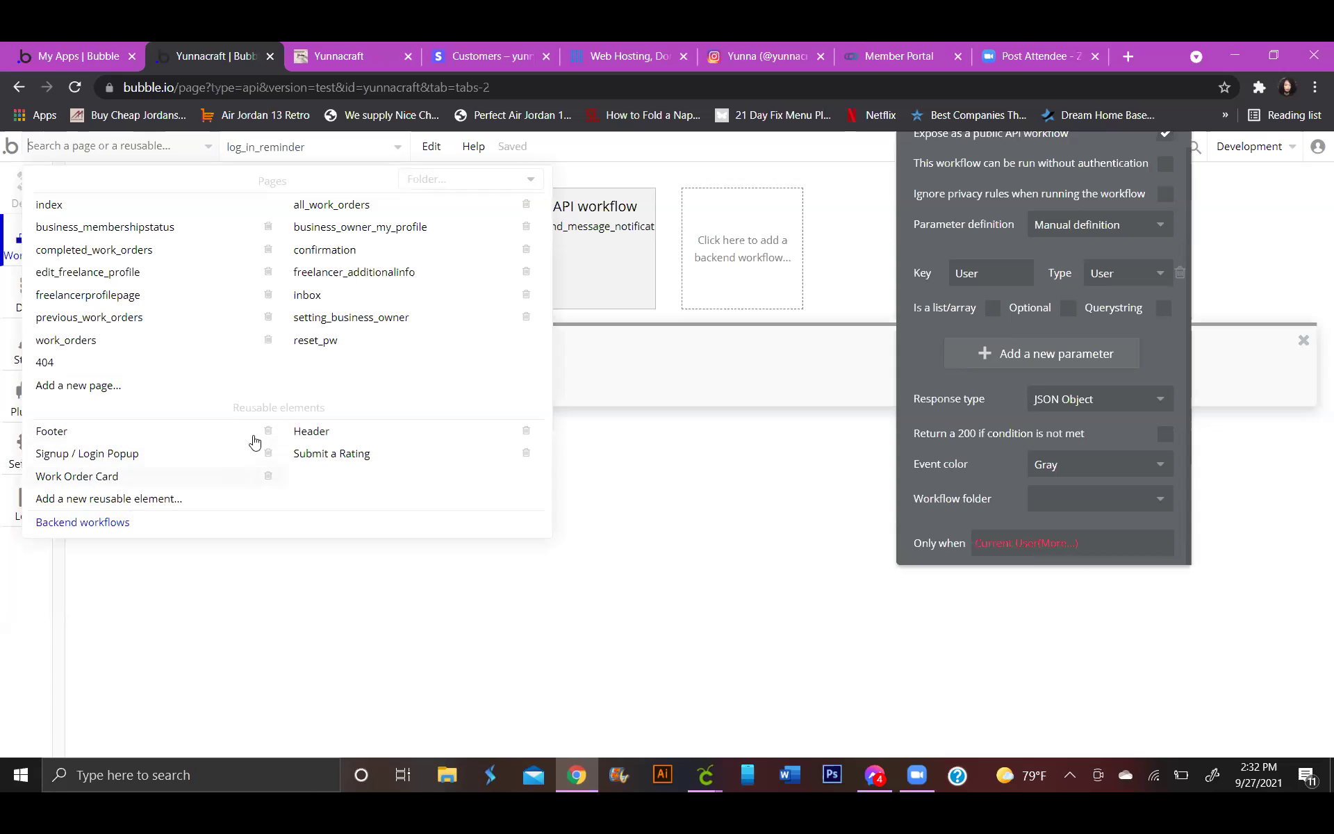
Insert a Make changes to a thing action on Current User as Step 5 of LOG IN
click(154, 462)
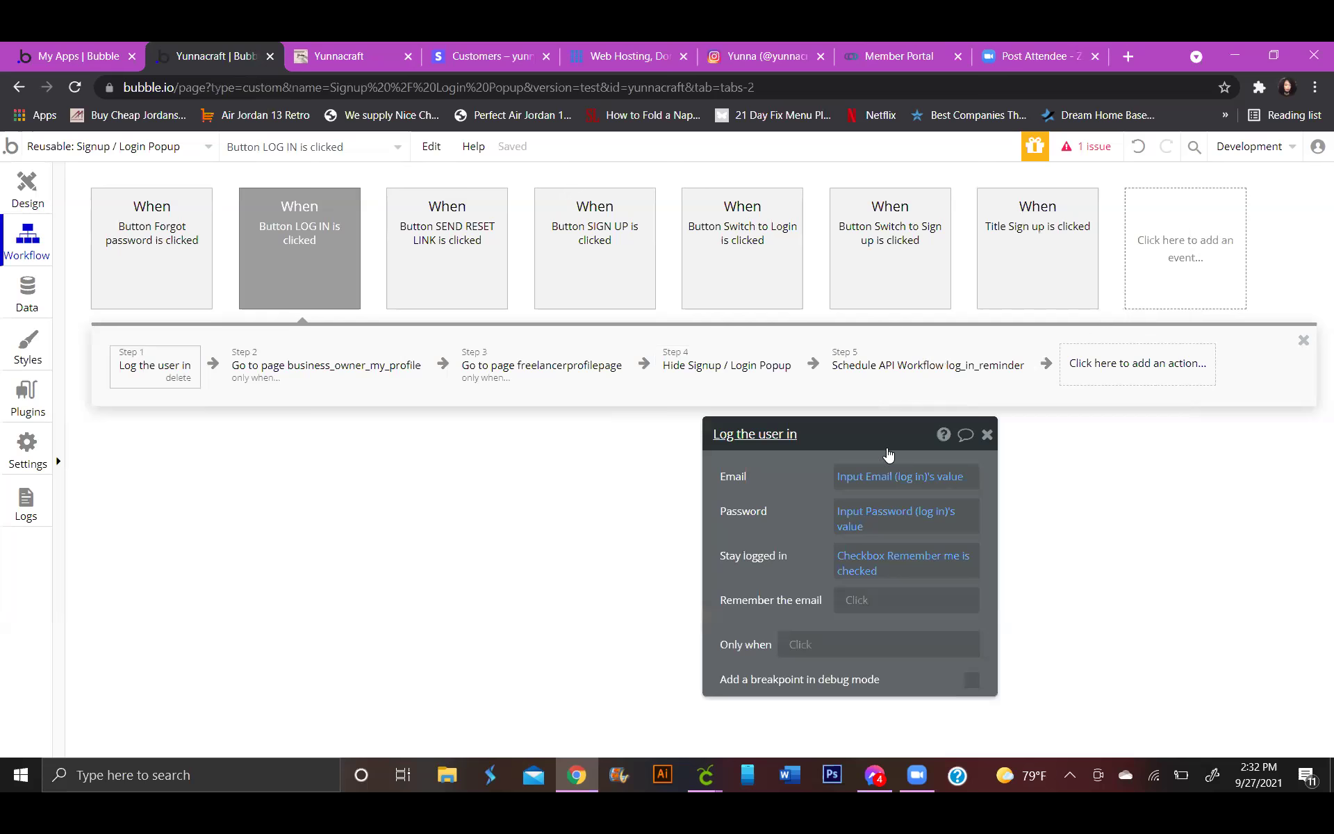
right_click(861, 361)
click(886, 396)
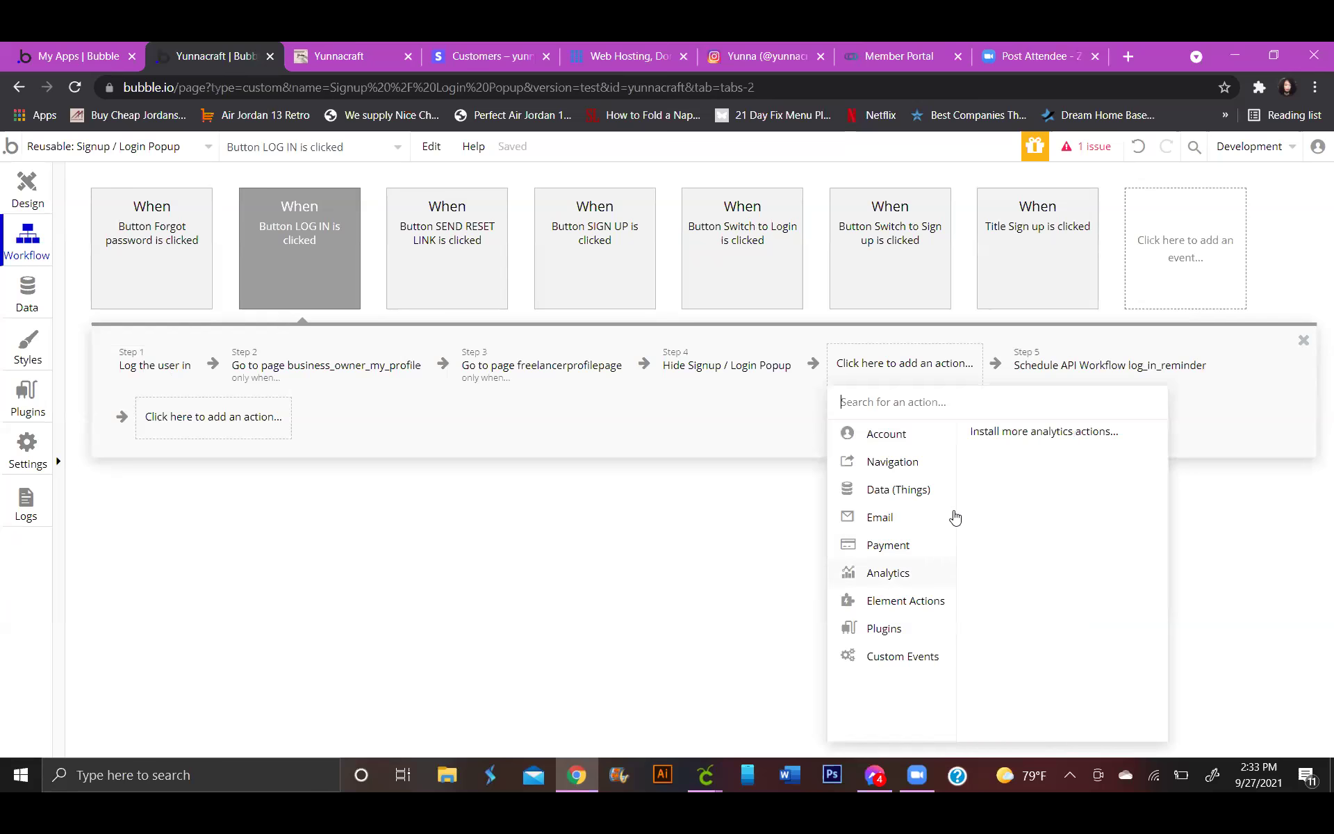
mouse_move(949, 471)
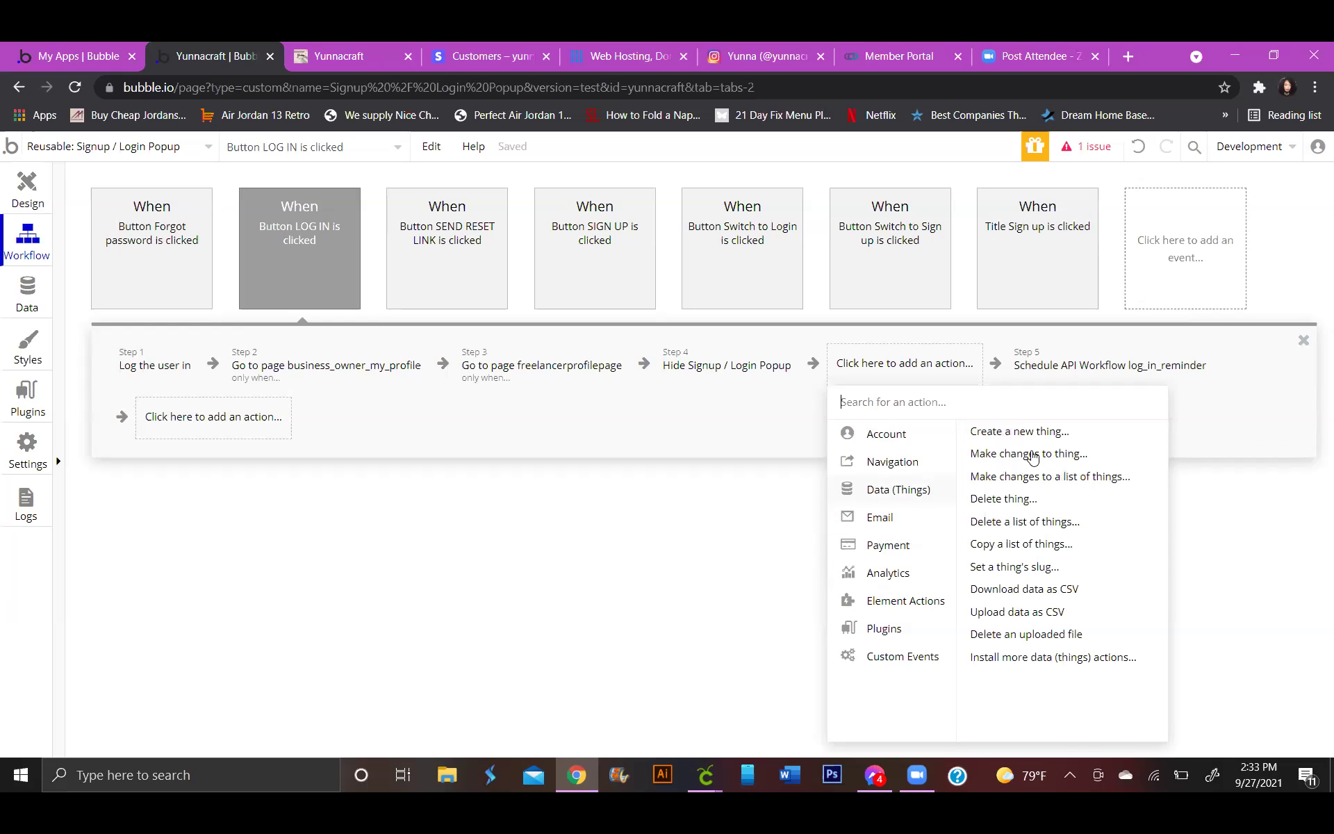
click(1045, 454)
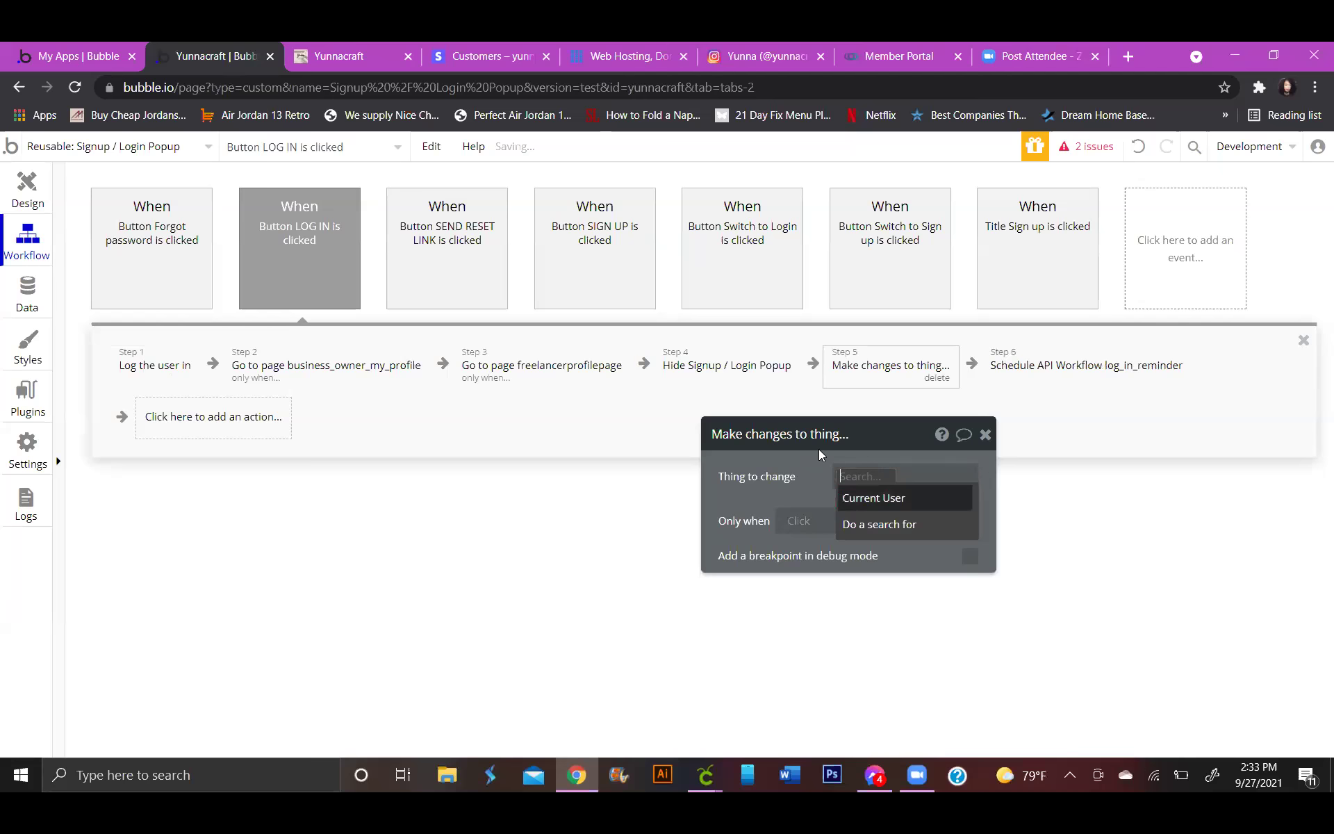
key(Return)
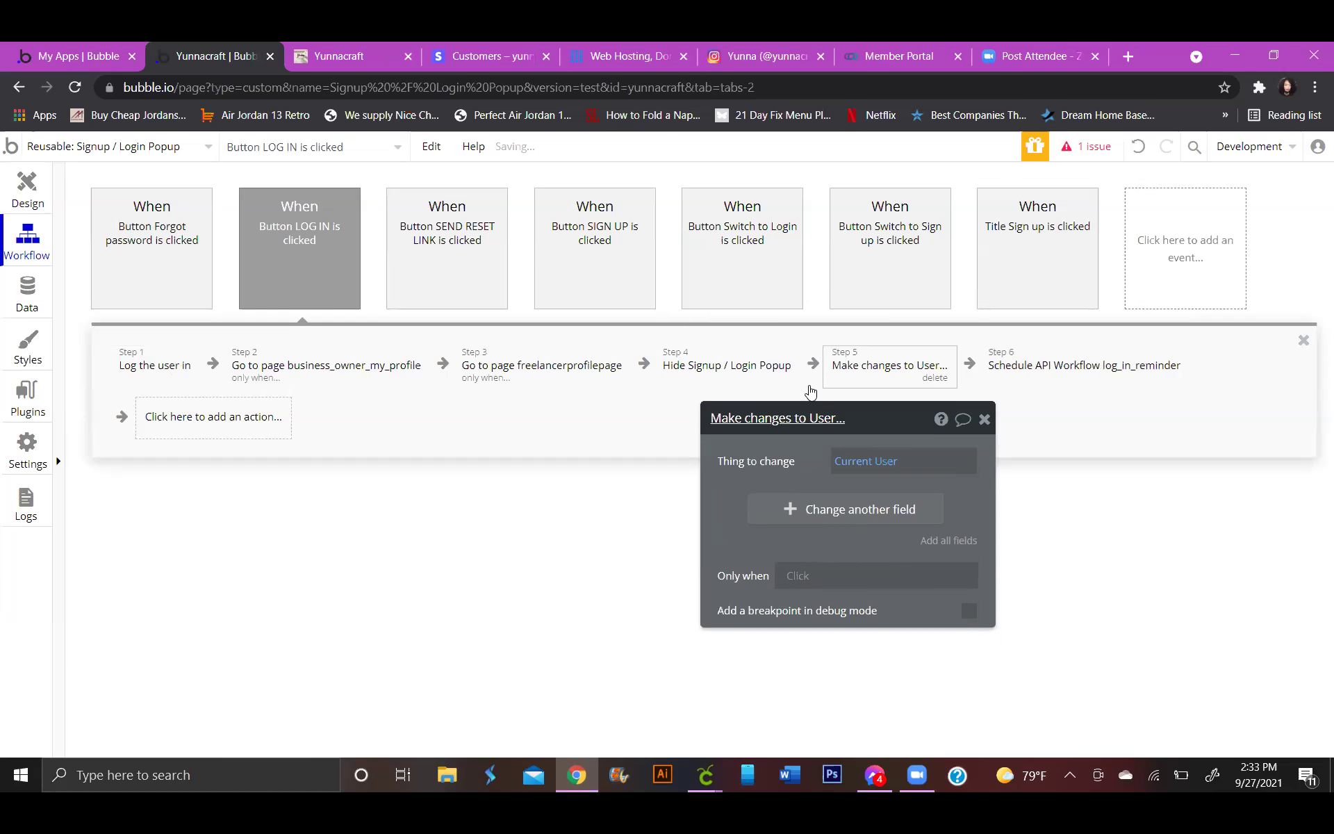
Create a new date field 'Lasted logged in' on User to change
click(792, 512)
click(729, 386)
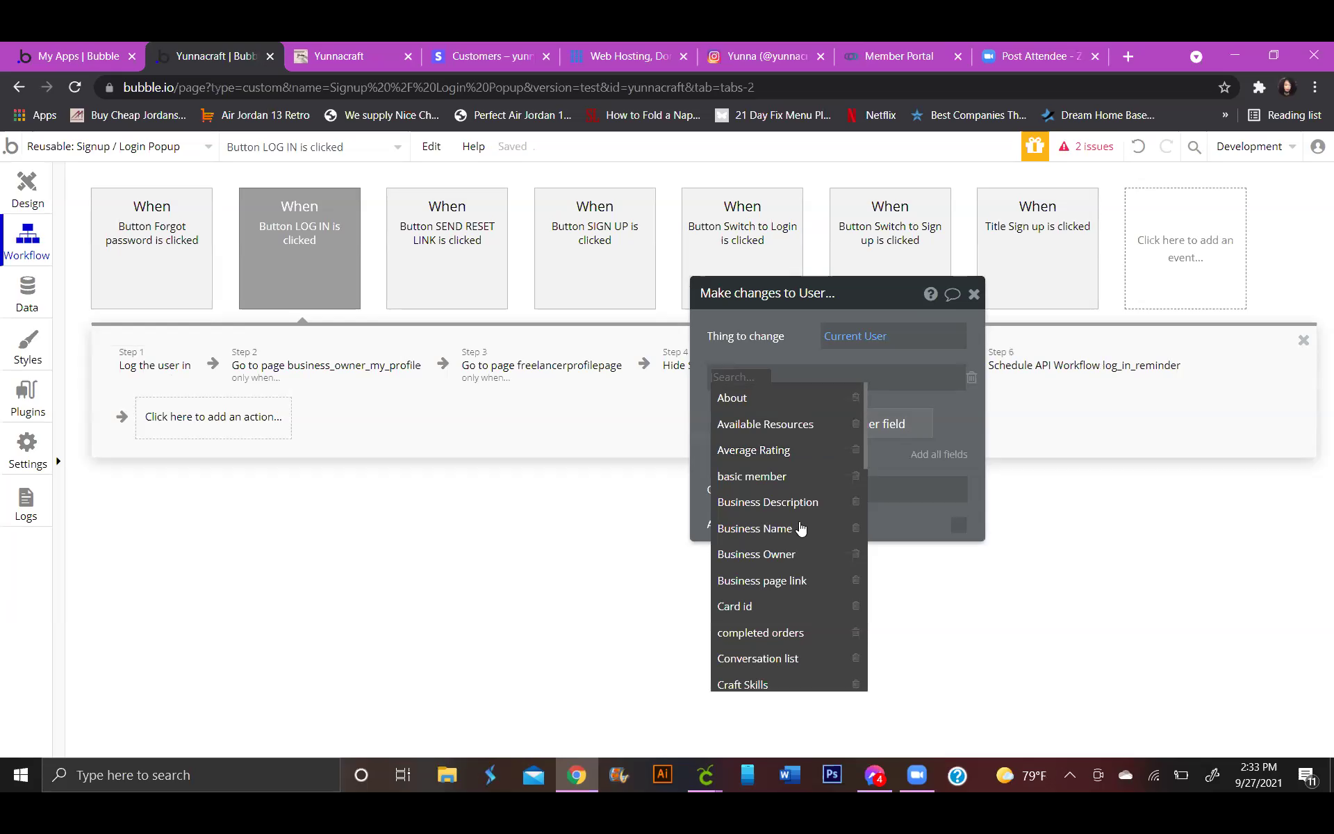
scroll(792, 640, down, 5)
scroll(808, 673, down, 4)
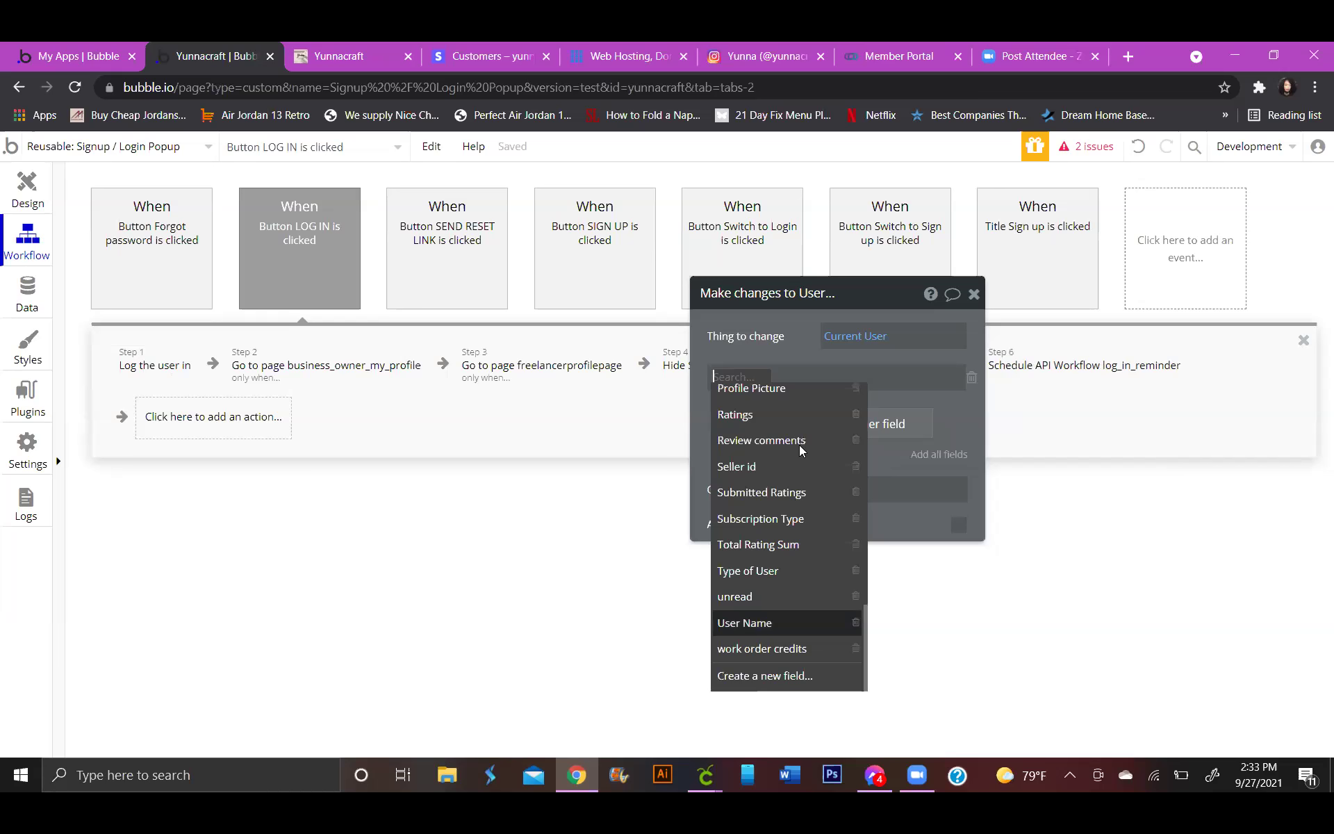
key(Down)
key(Down)
key(Return)
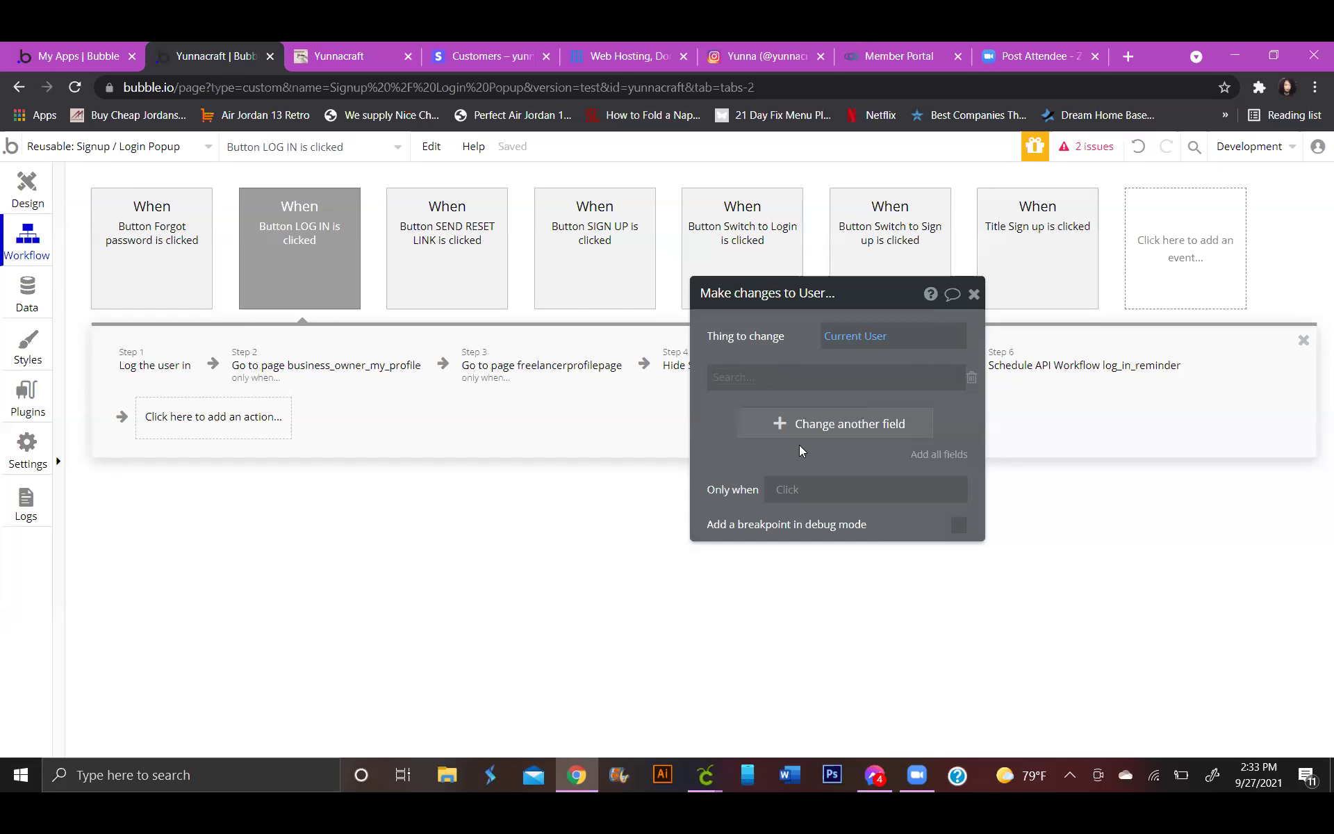
text(Lasted lo)
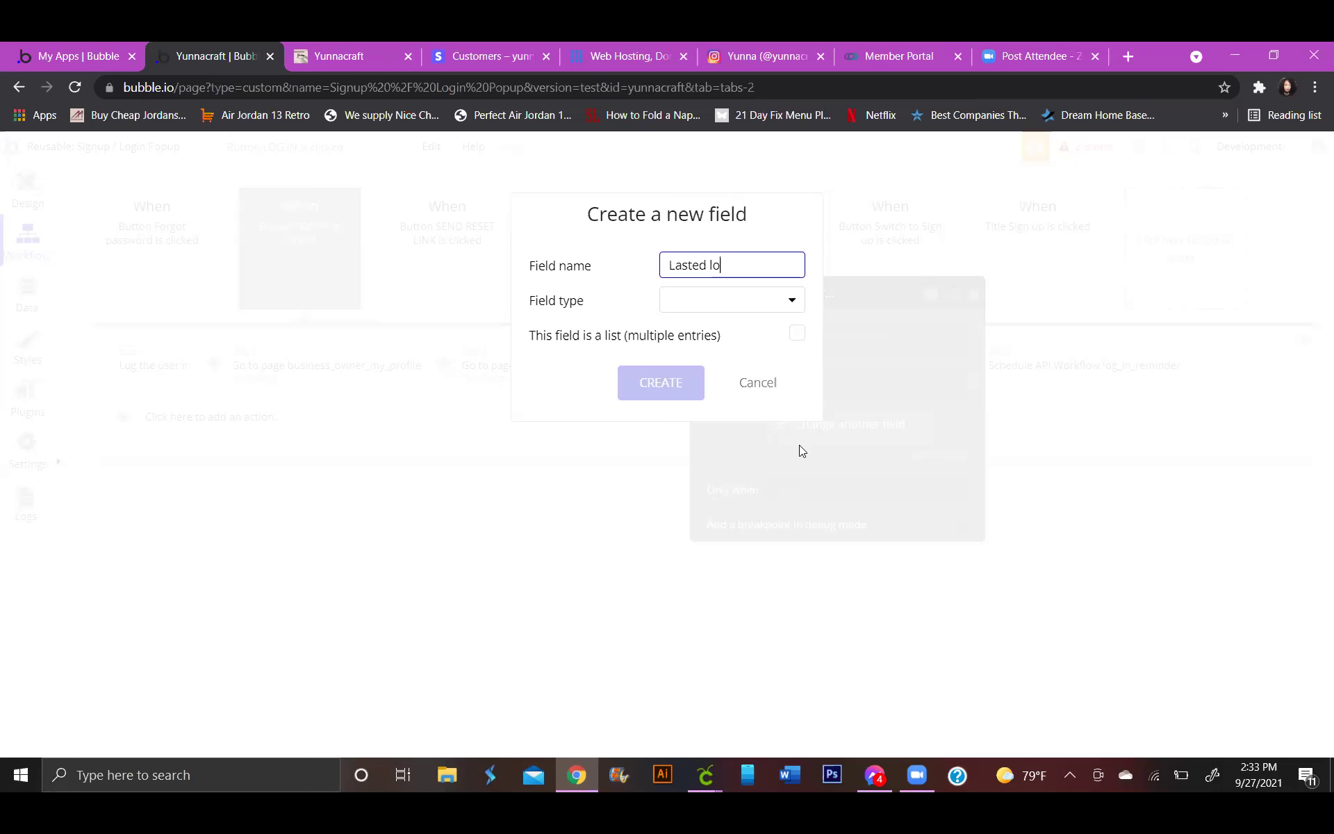
text(gged in)
click(758, 299)
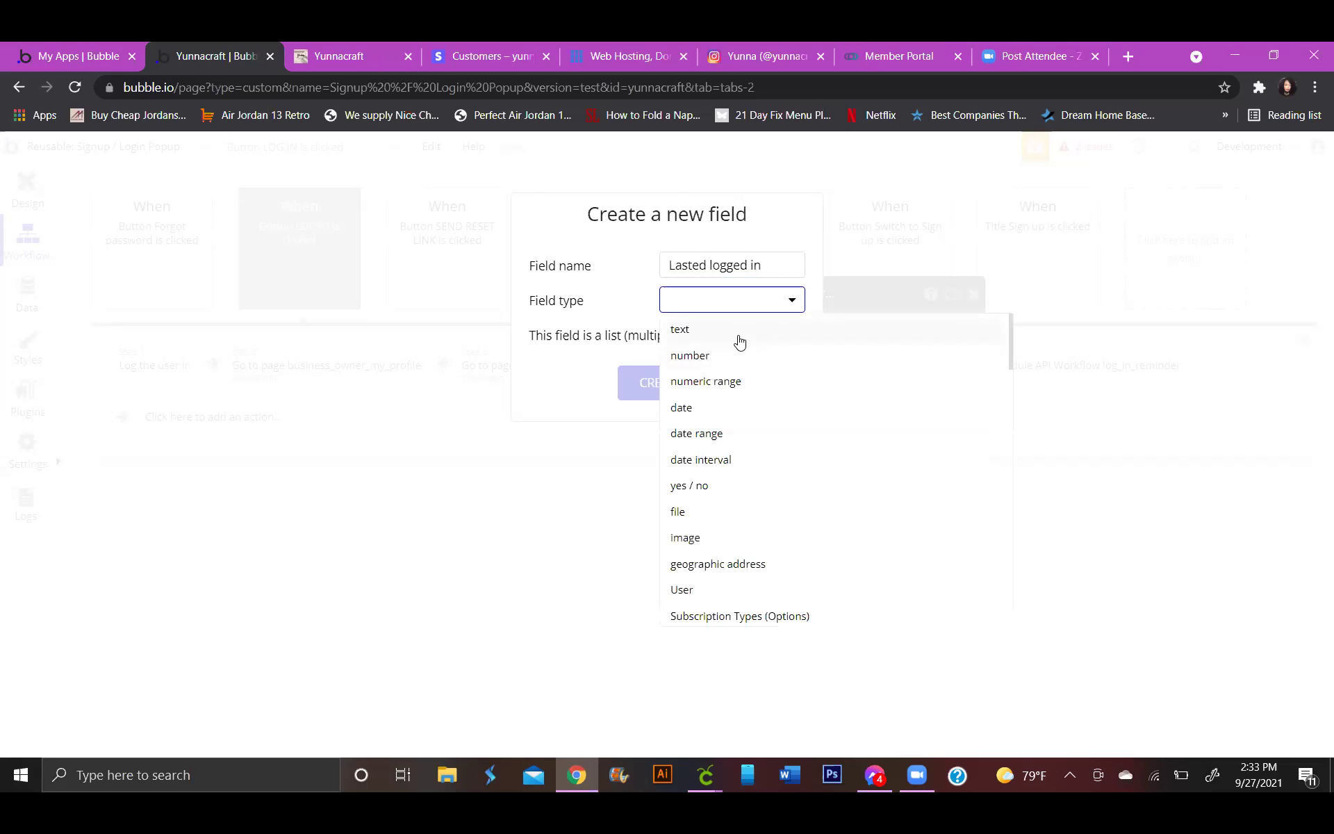
click(727, 407)
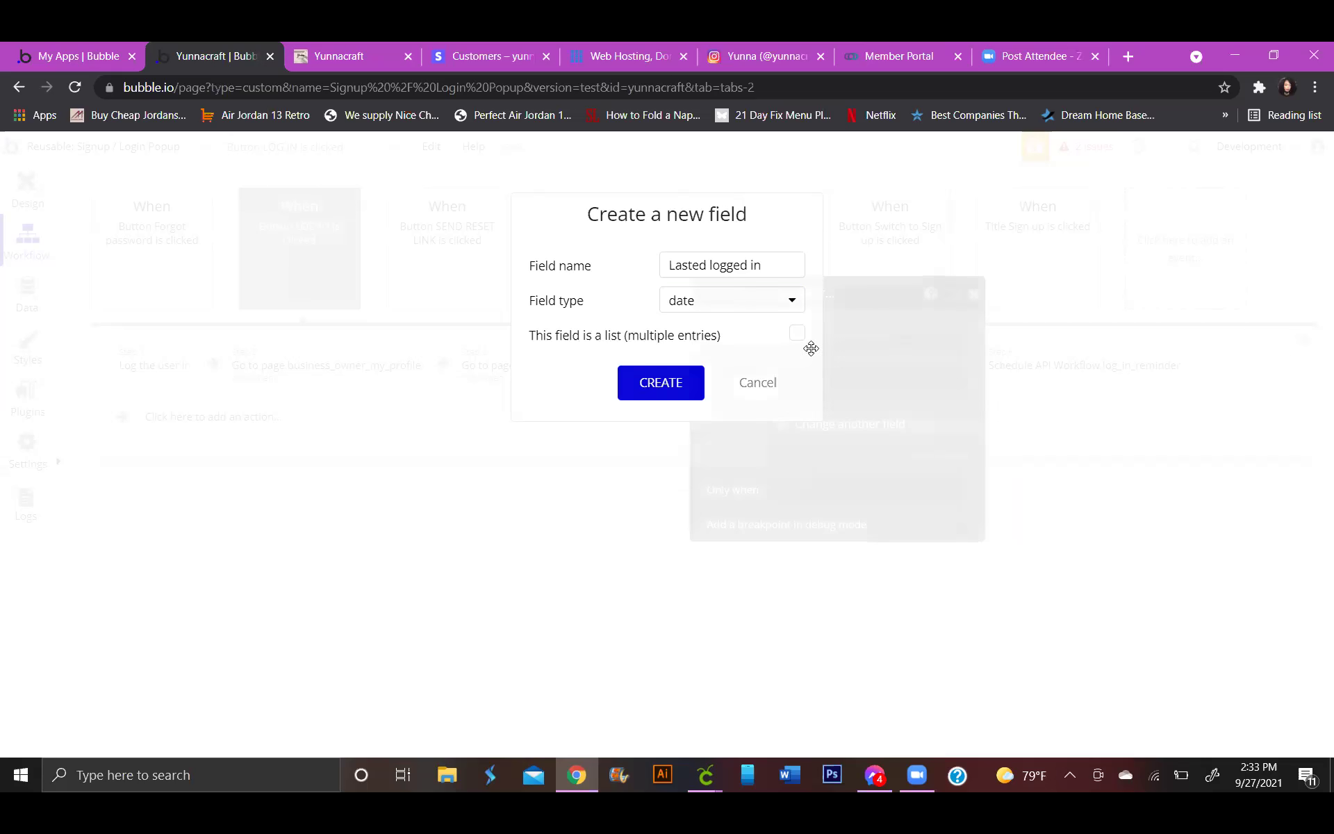
click(684, 378)
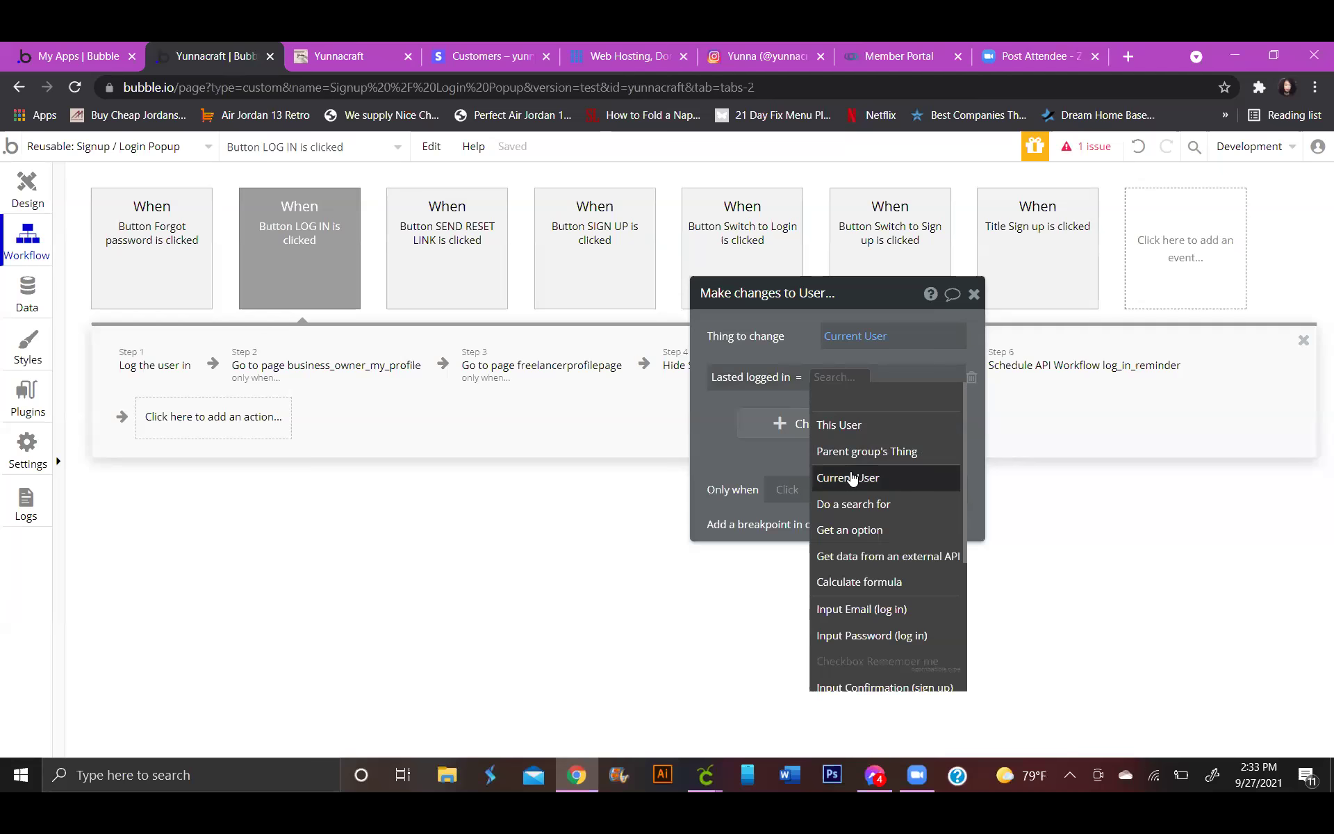
Set Lasted logged in to Current date/time
click(853, 478)
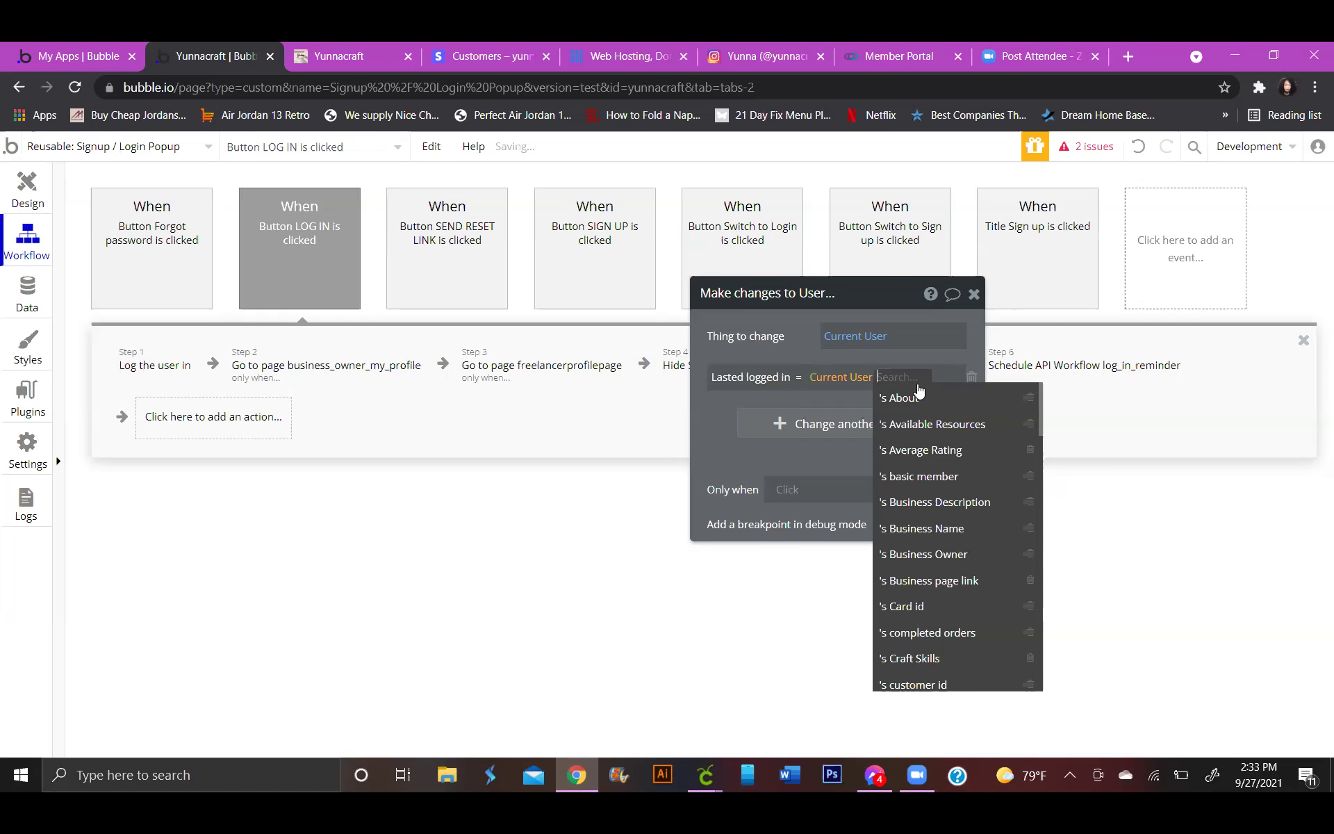
key(BackSpace)
text(c)
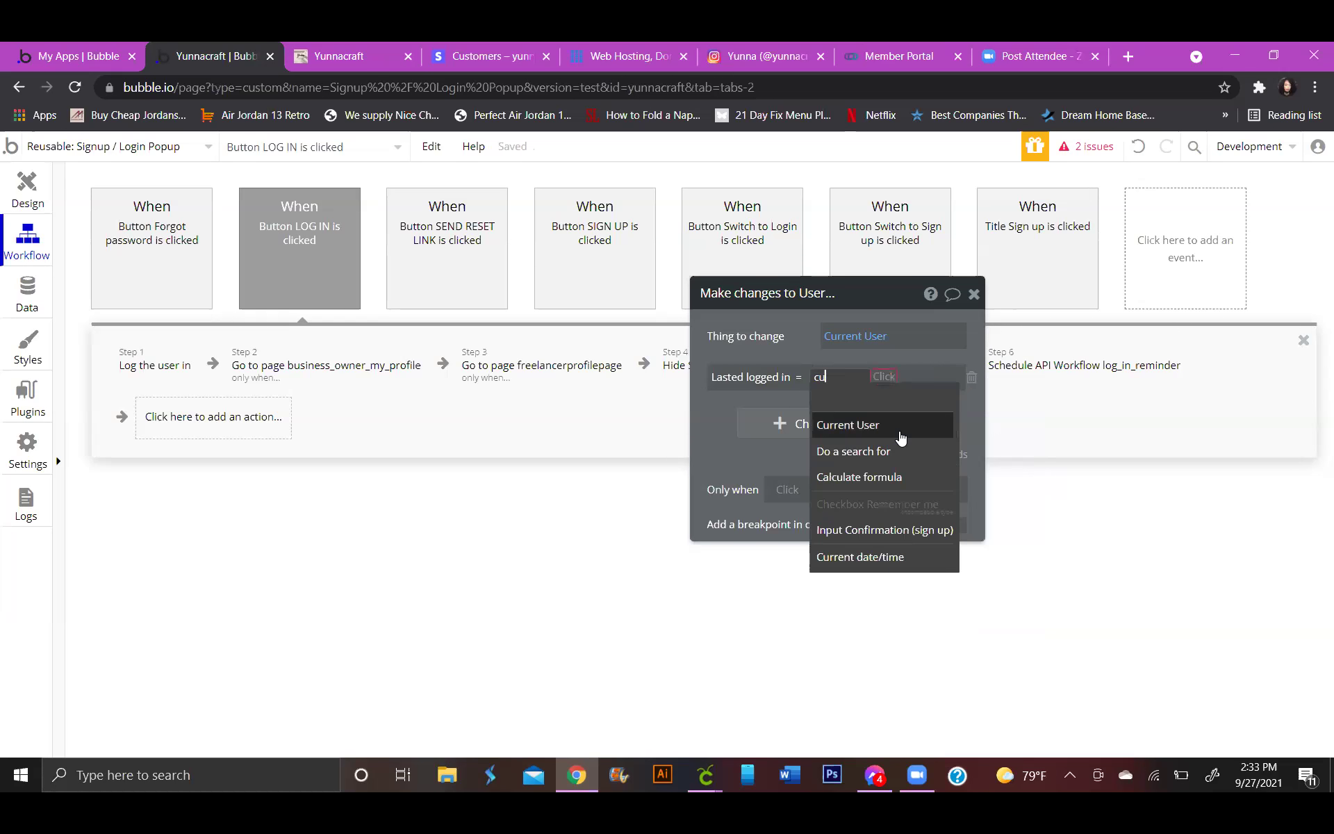
text(u)
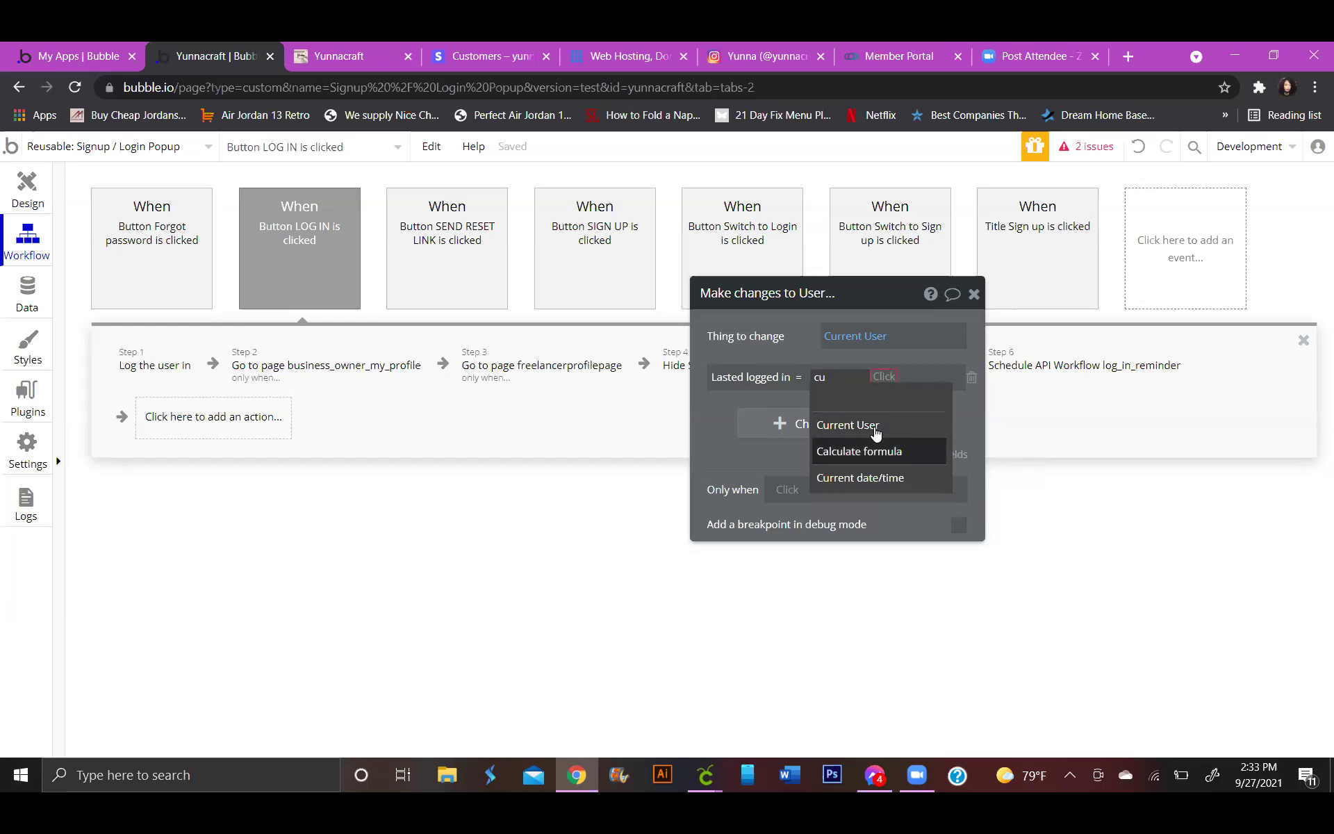
click(862, 478)
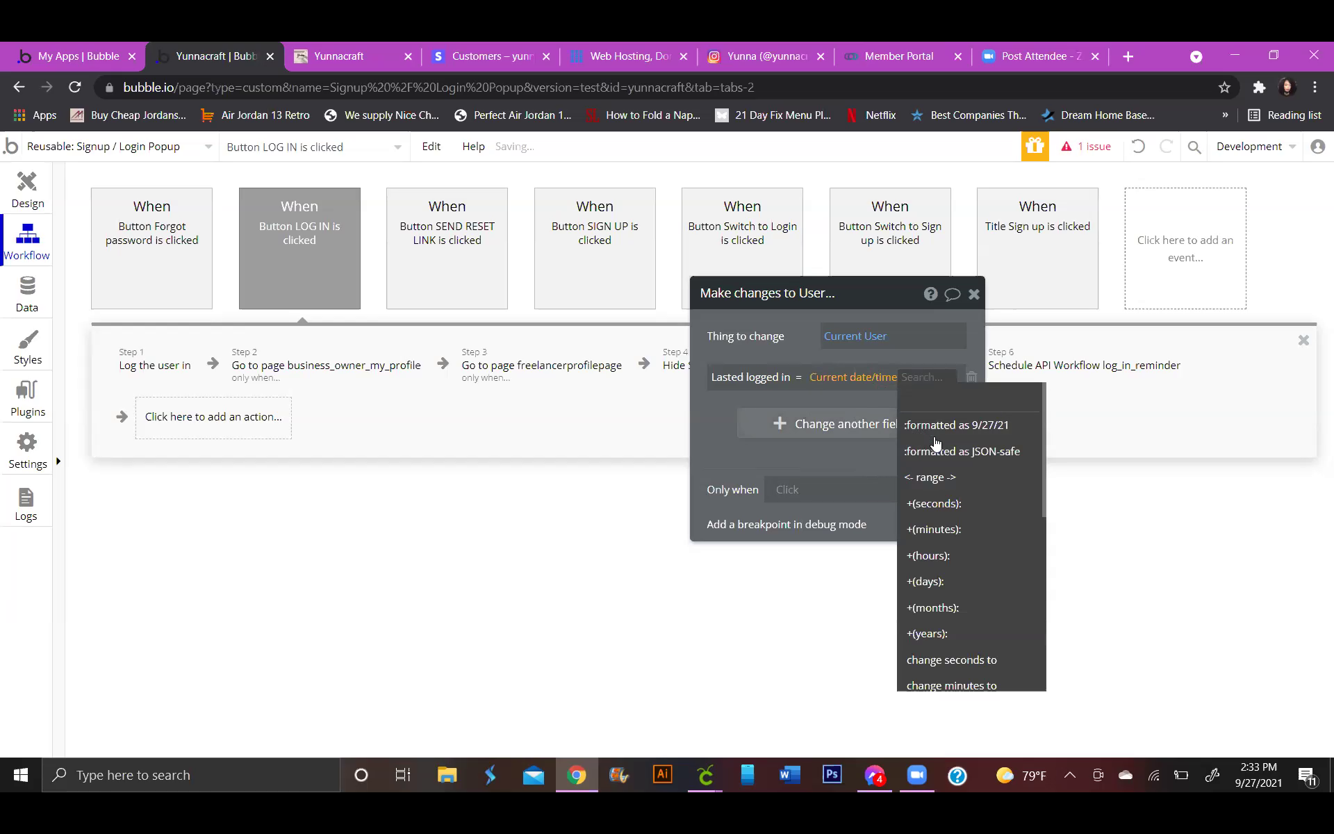
click(697, 401)
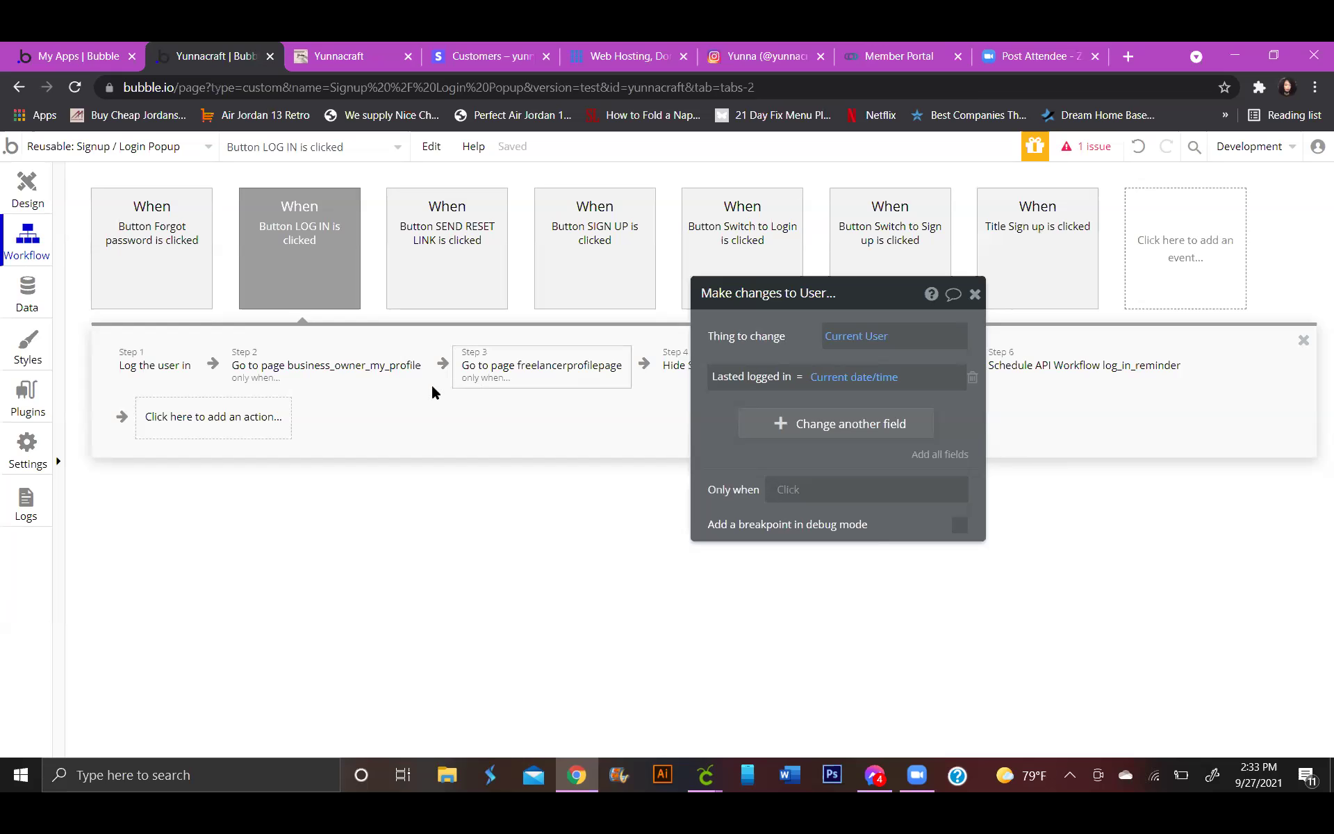
Review log_in_reminder and its Send email step, then return to the Signup / Login Popup workflows
click(496, 376)
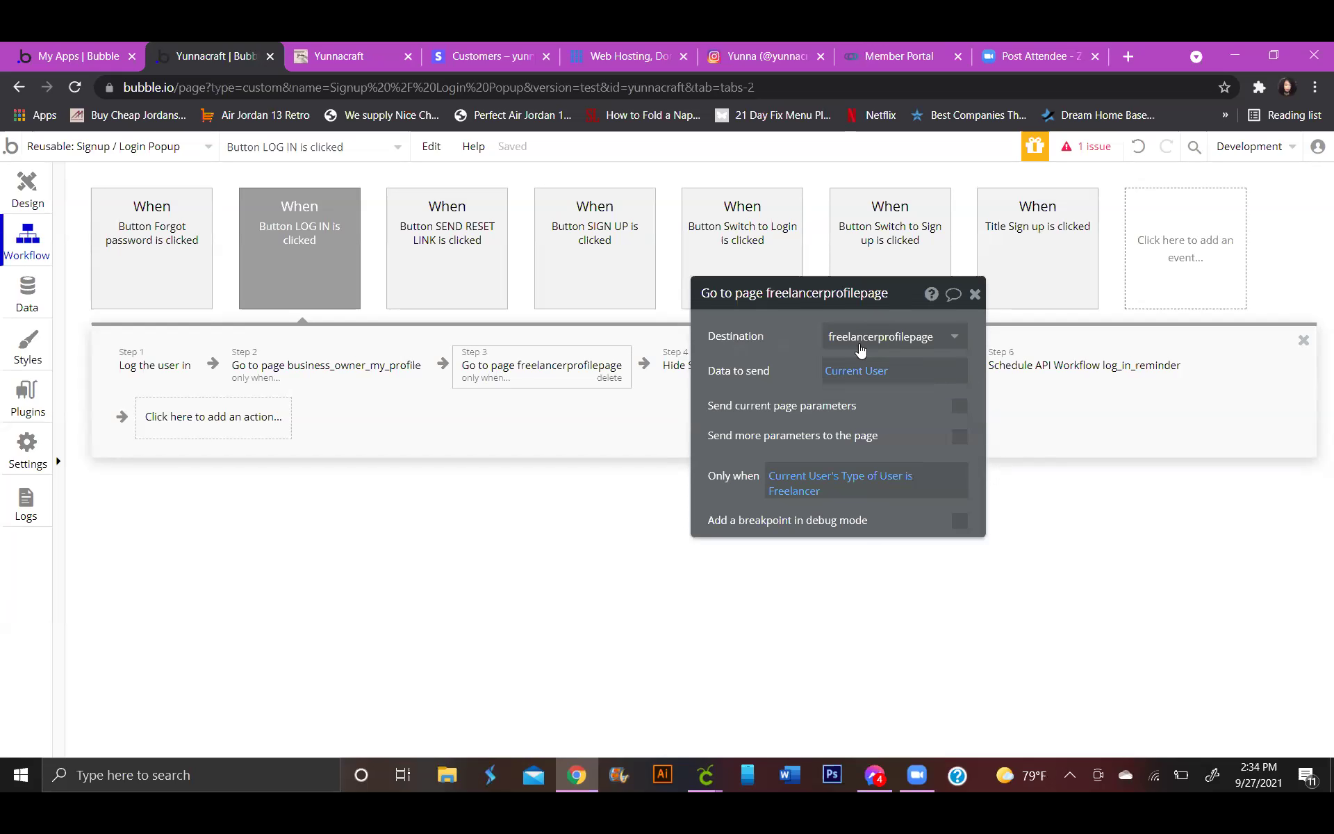
click(154, 147)
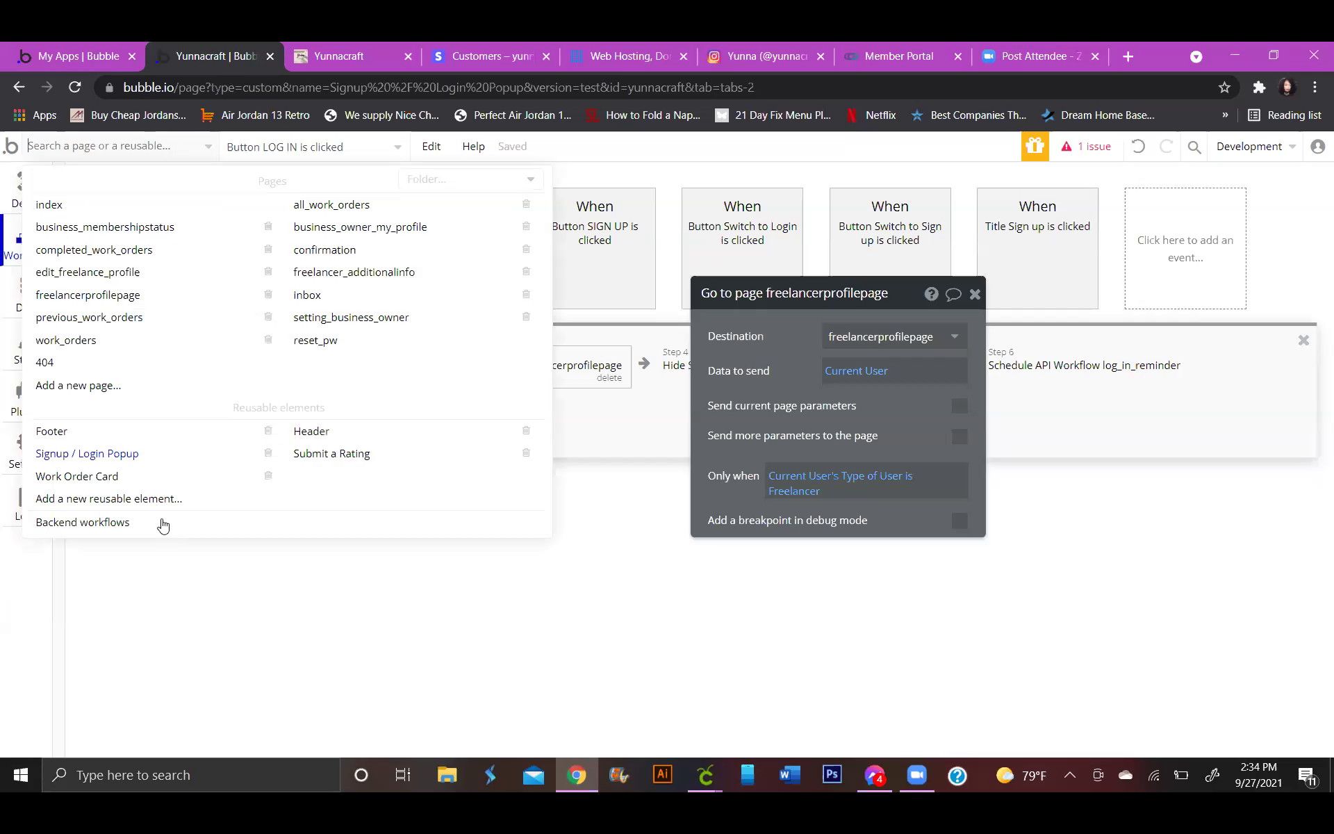
click(83, 521)
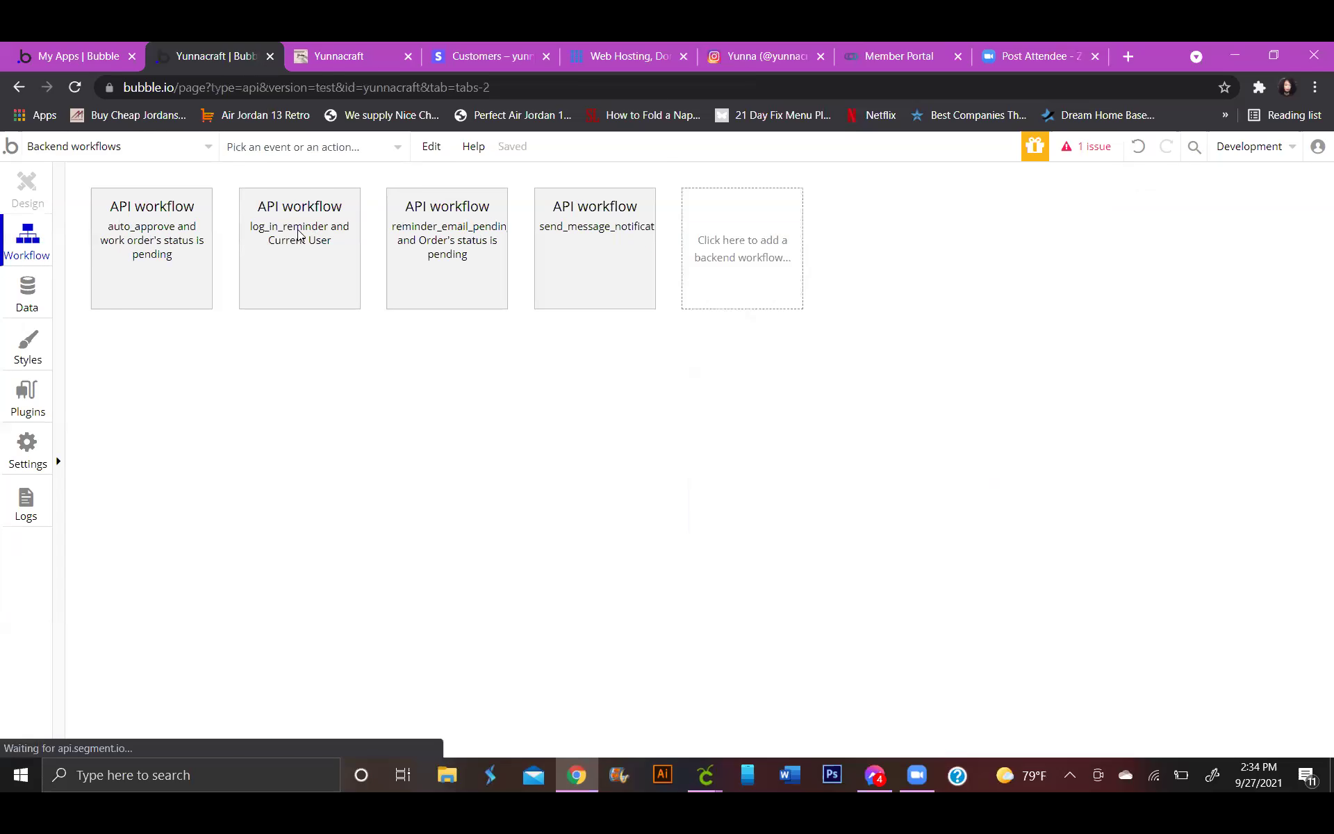
click(298, 234)
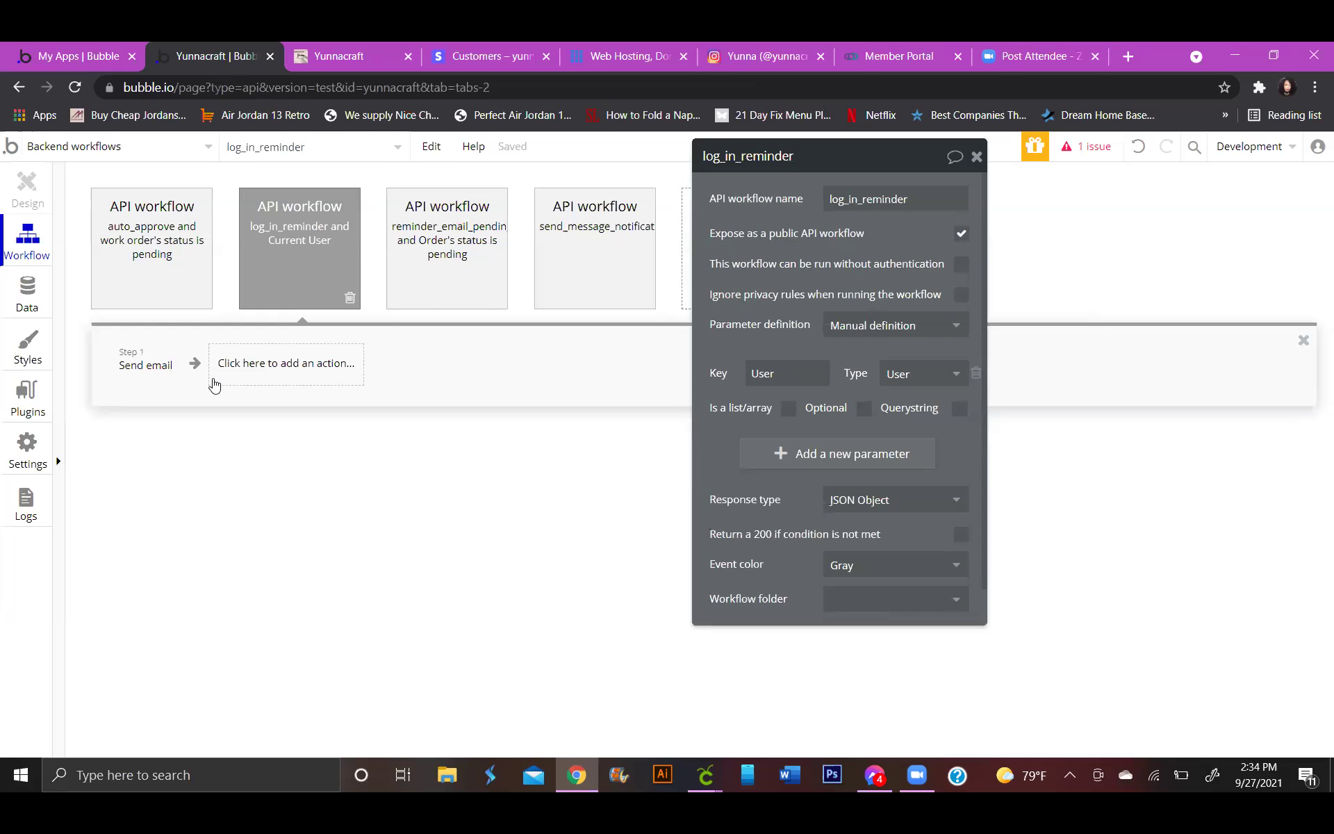
click(155, 375)
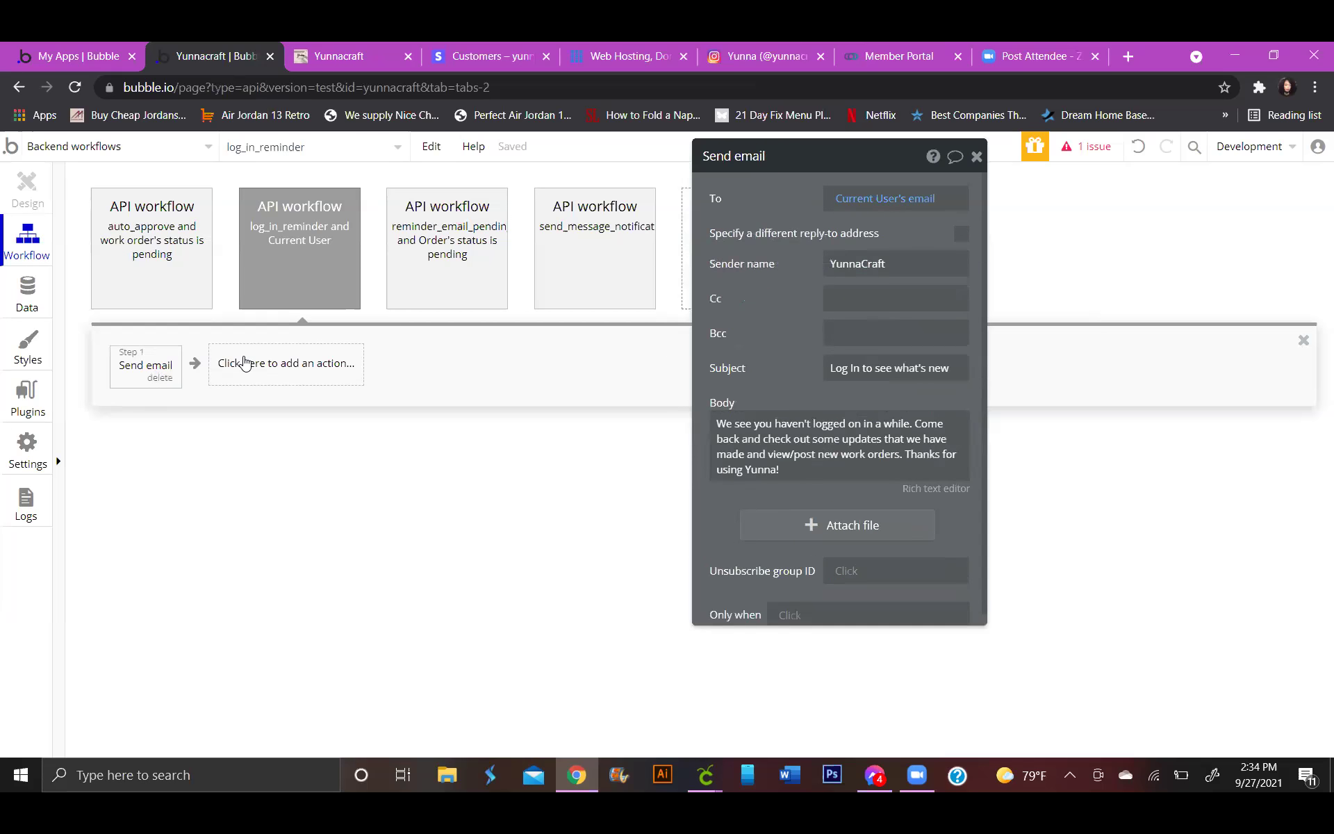
click(303, 213)
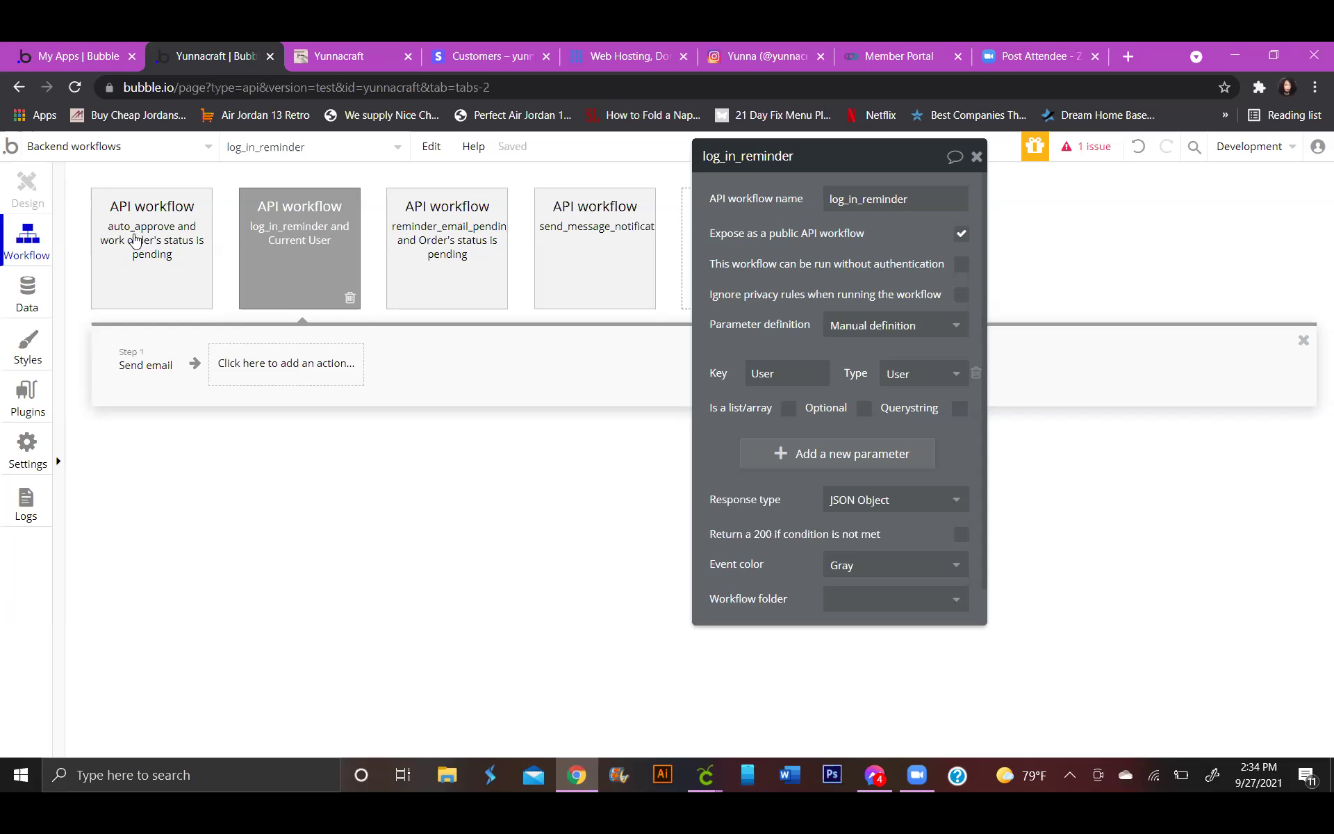
click(34, 154)
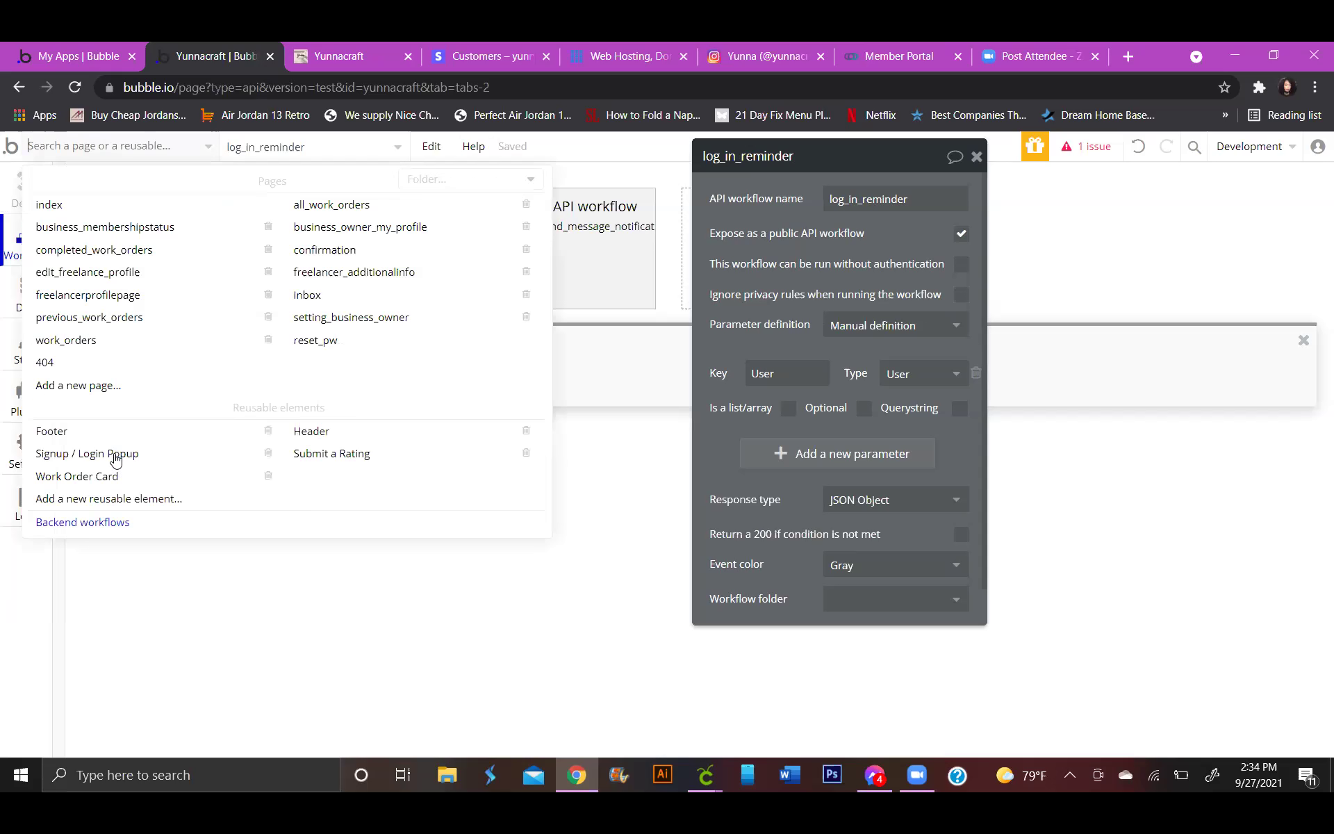
click(87, 453)
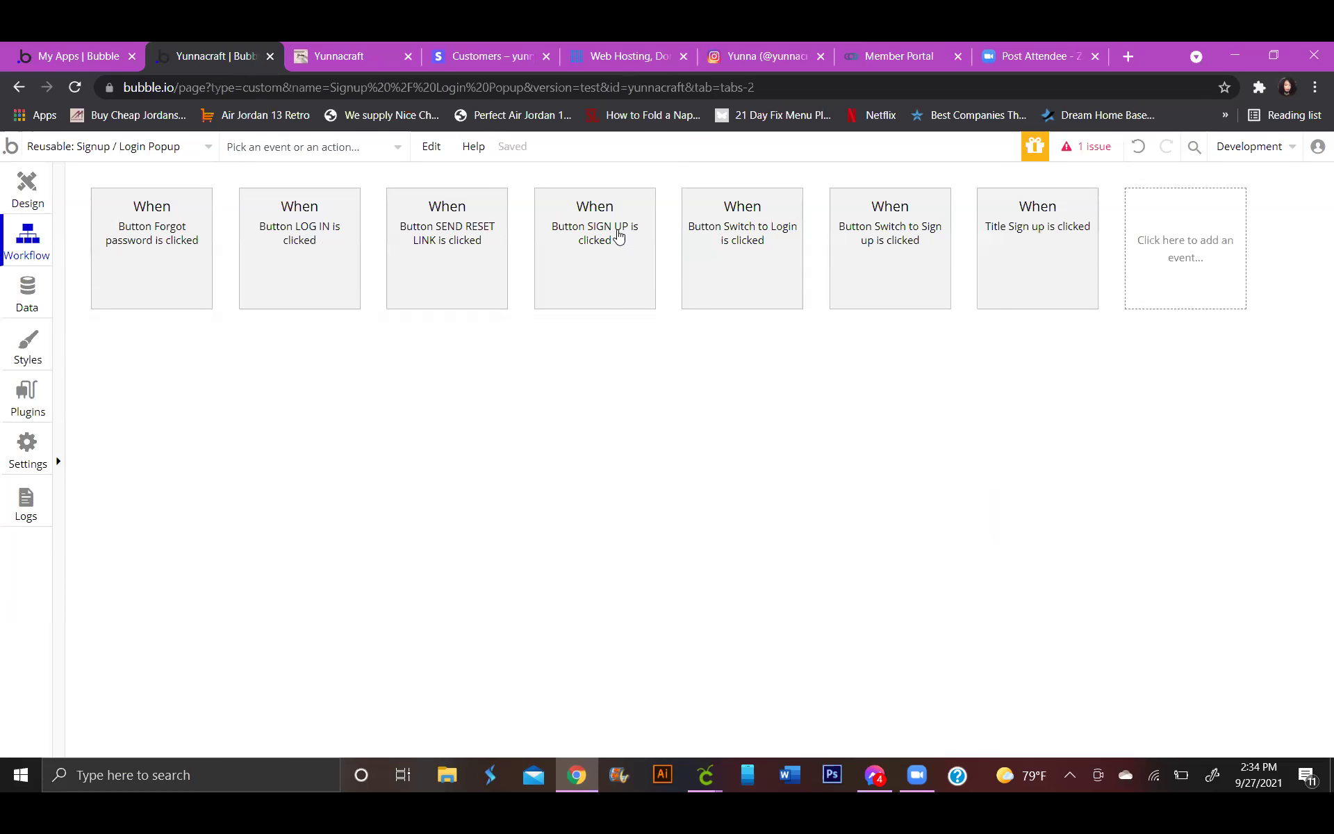
Inspect the SIGN UP workflow and the LOG IN workflow's Log the user in step
click(595, 278)
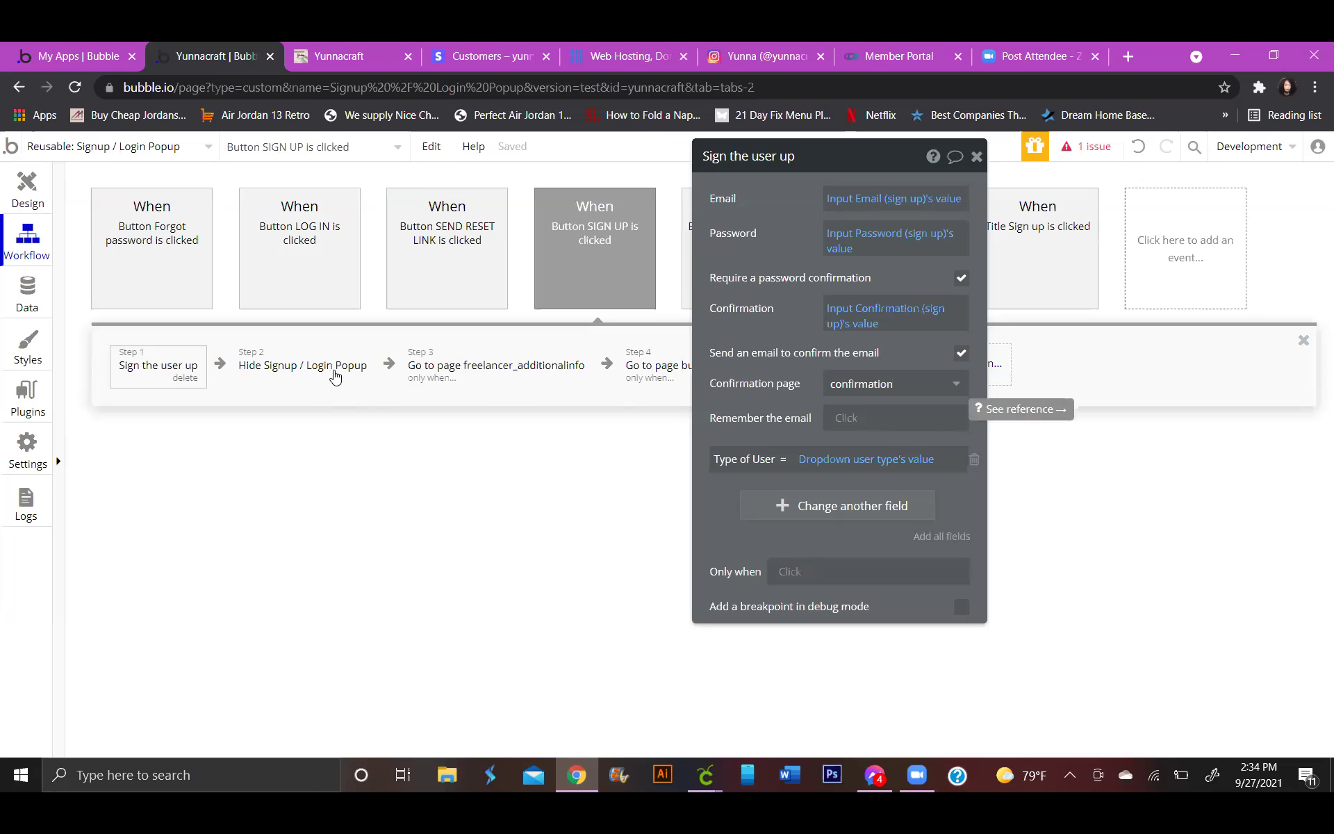
mouse_move(335, 378)
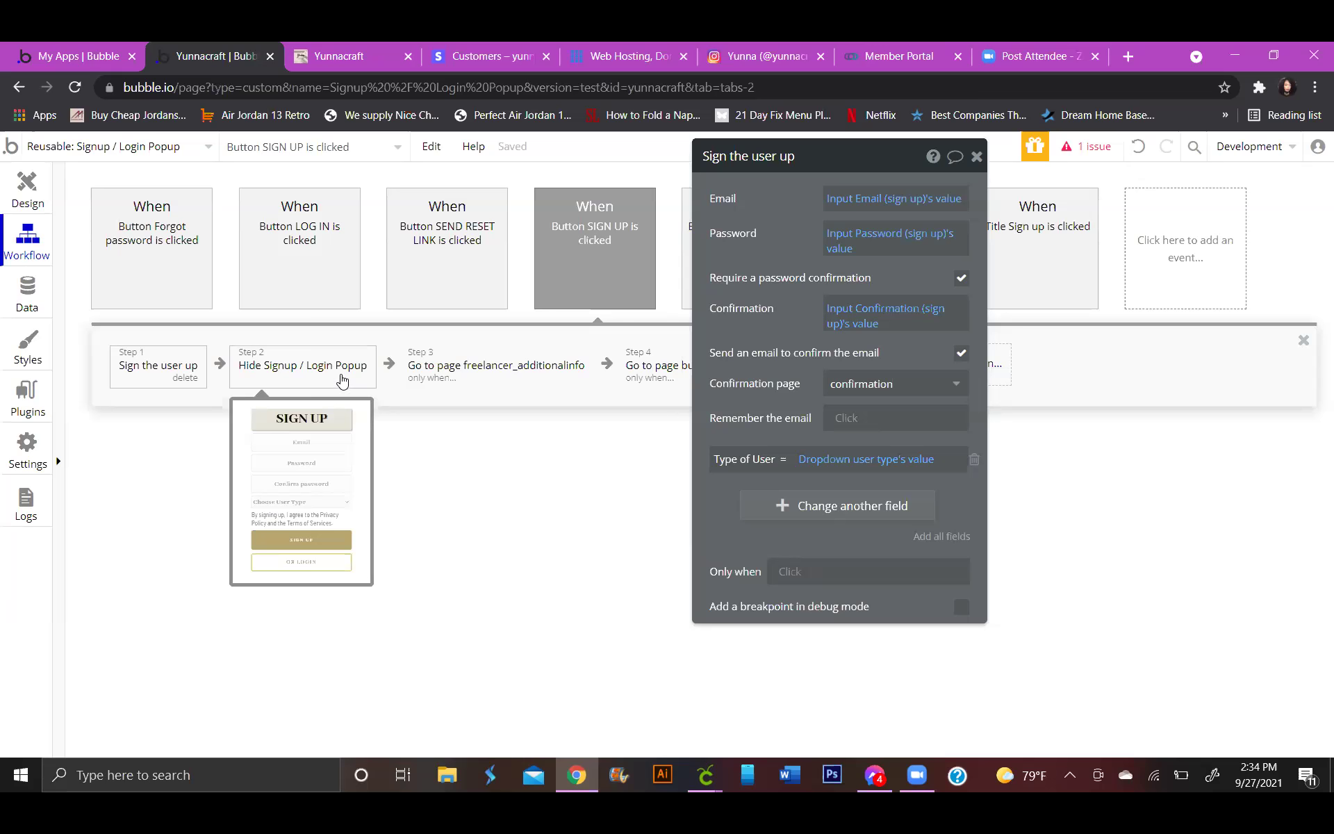
click(282, 243)
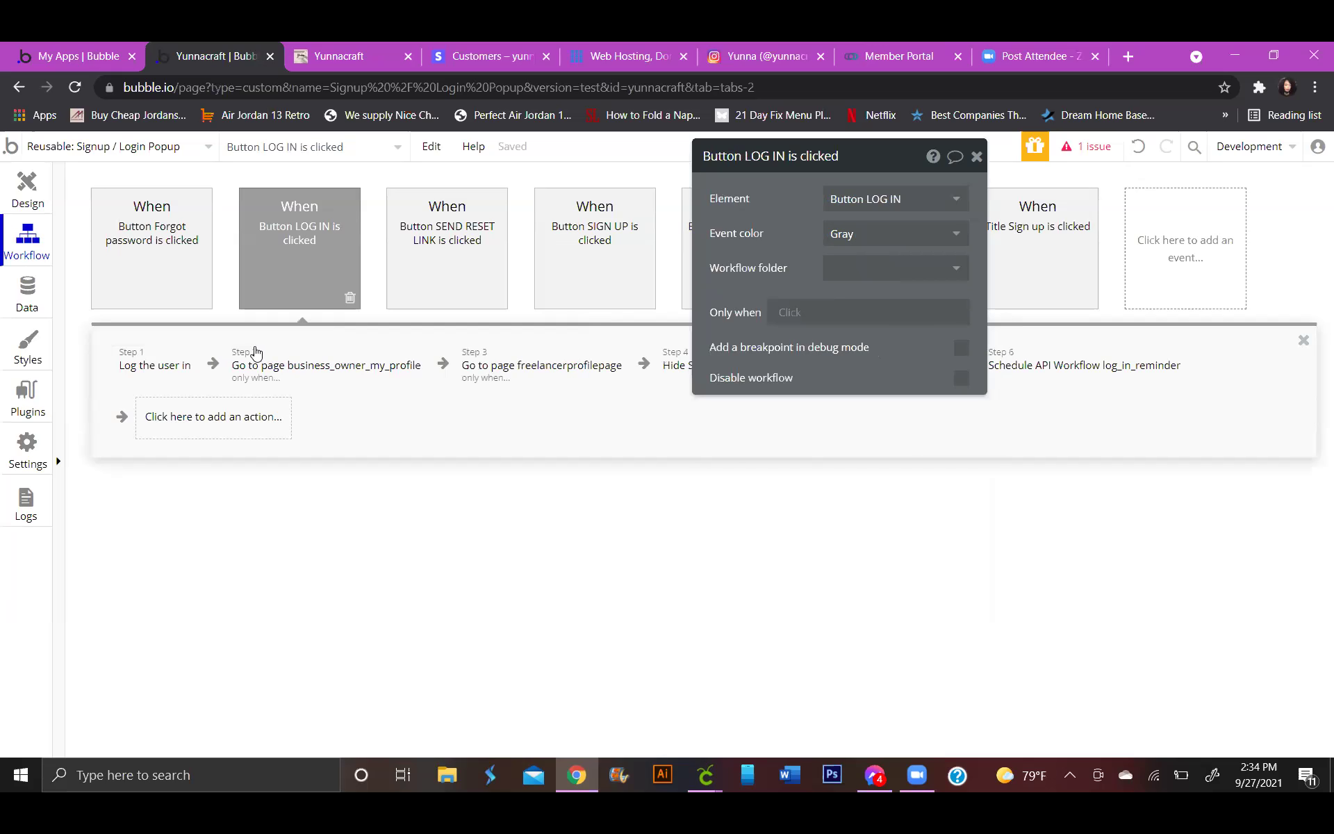
click(188, 374)
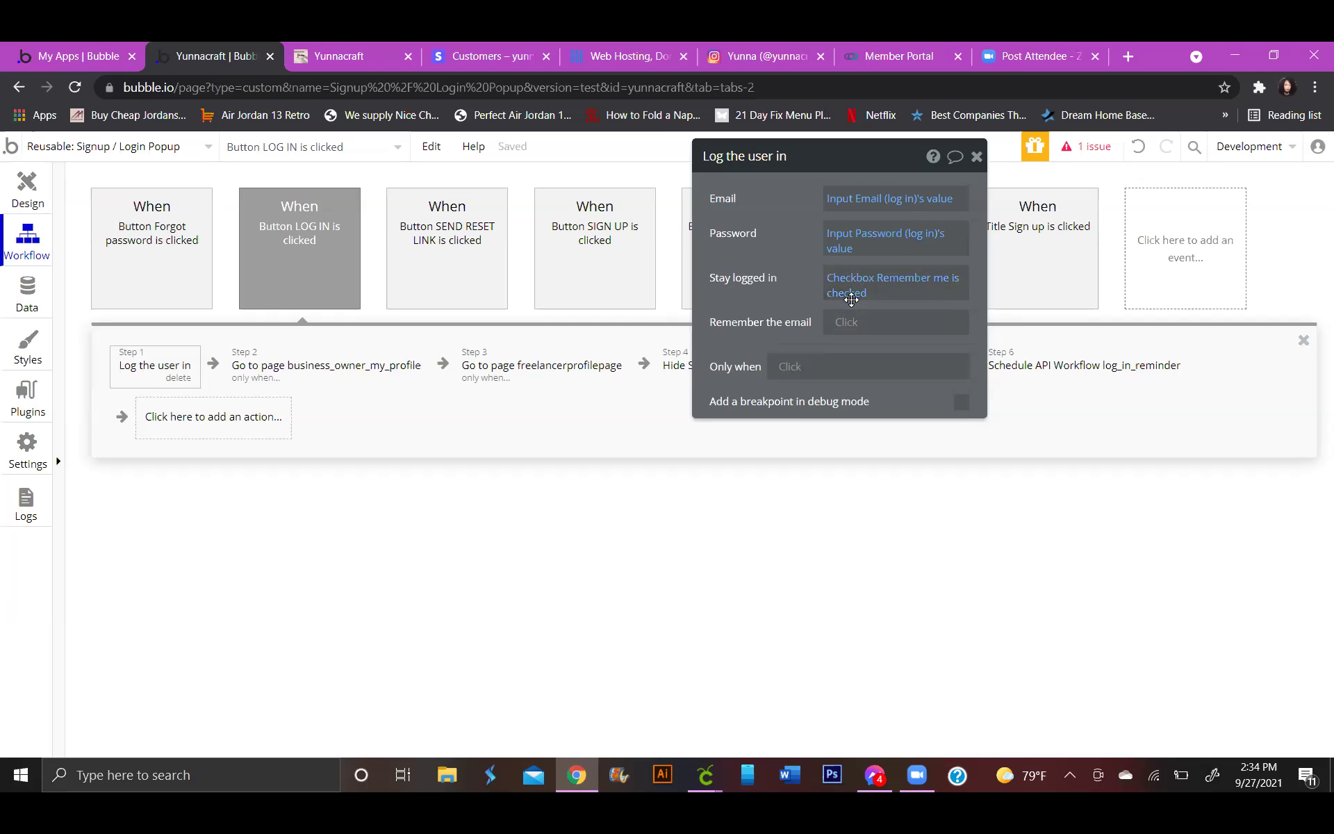
mouse_move(746, 331)
key(ctrl+p)
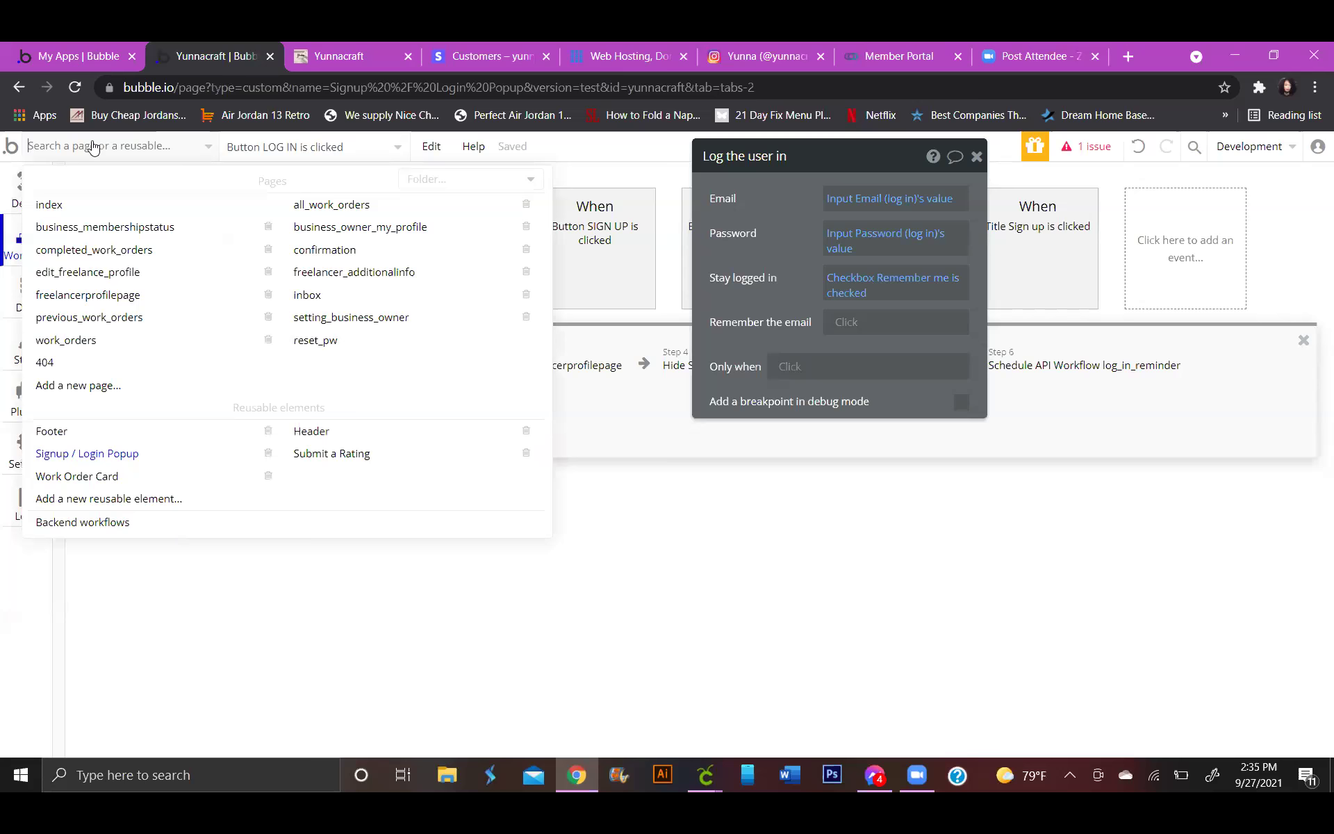
key(Up)
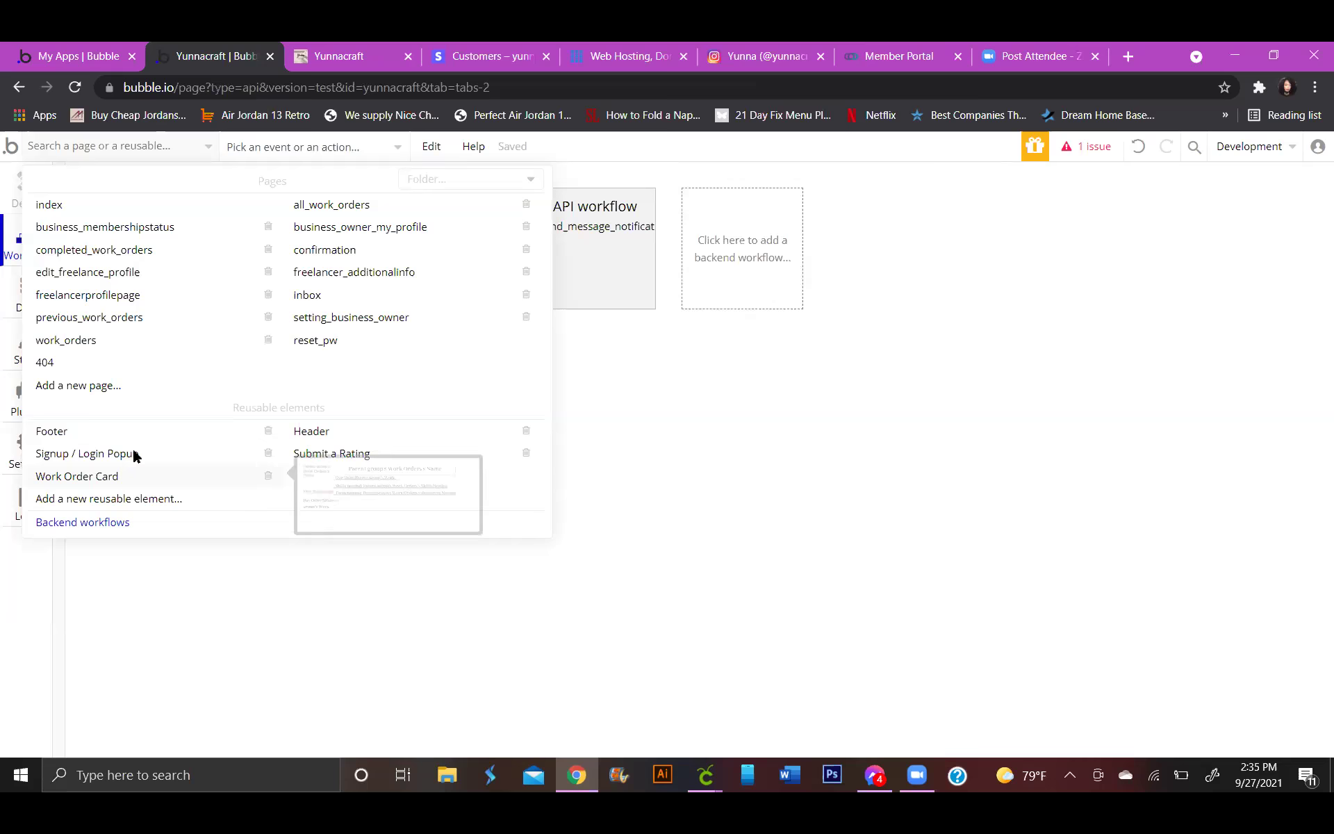
Move the business_owner_my_profile and freelancerprofilepage Go to page steps to the end of LOG IN
key(Escape)
click(278, 270)
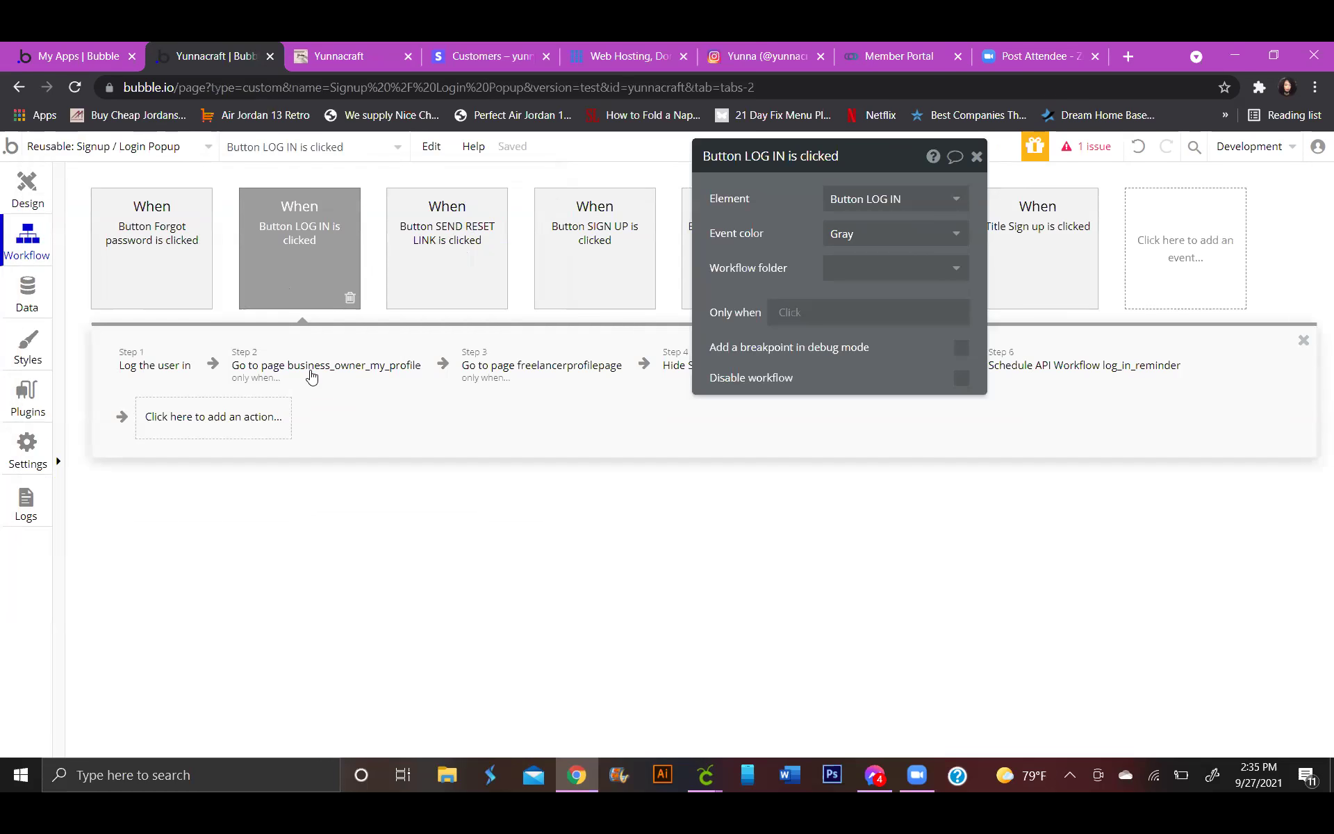
click(314, 370)
drag(448, 366, 507, 367)
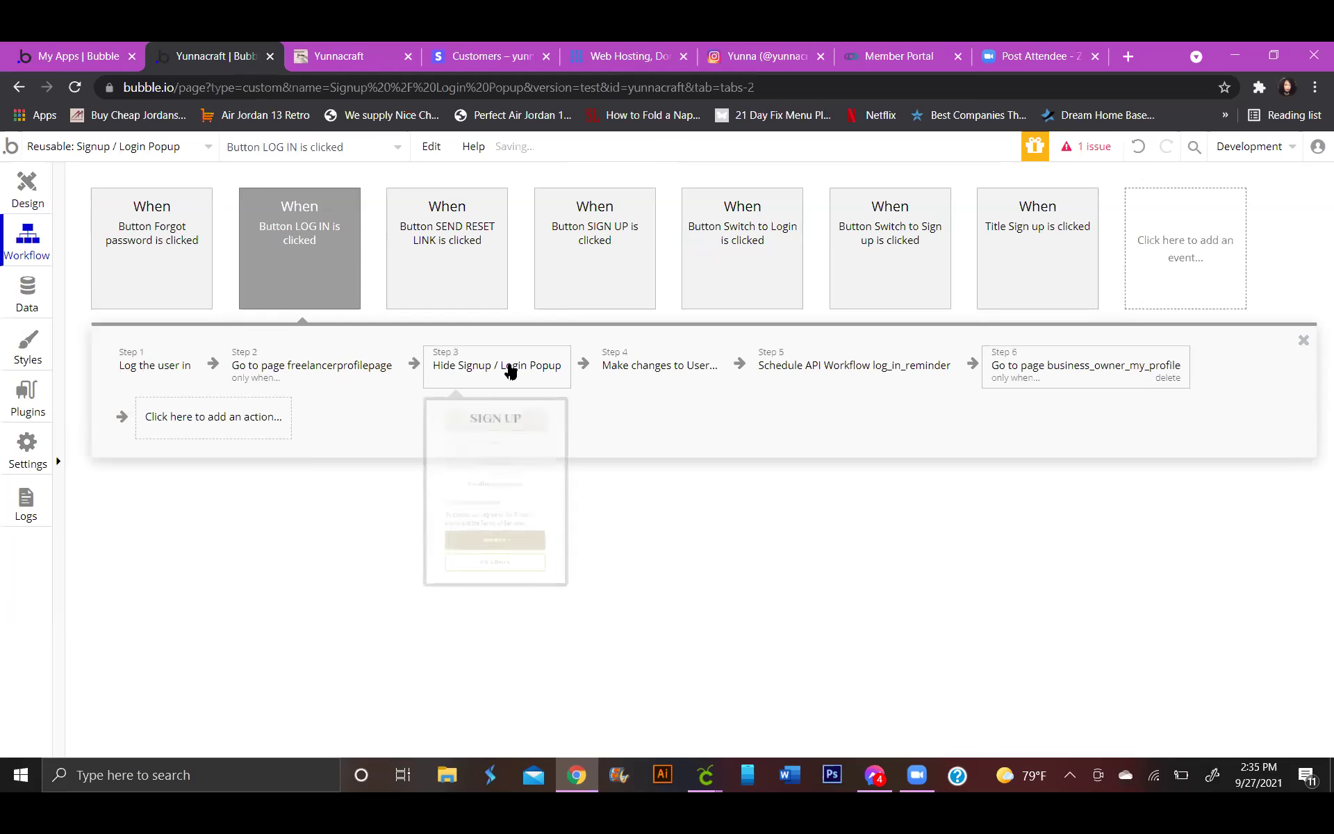
click(291, 375)
drag(291, 376, 708, 341)
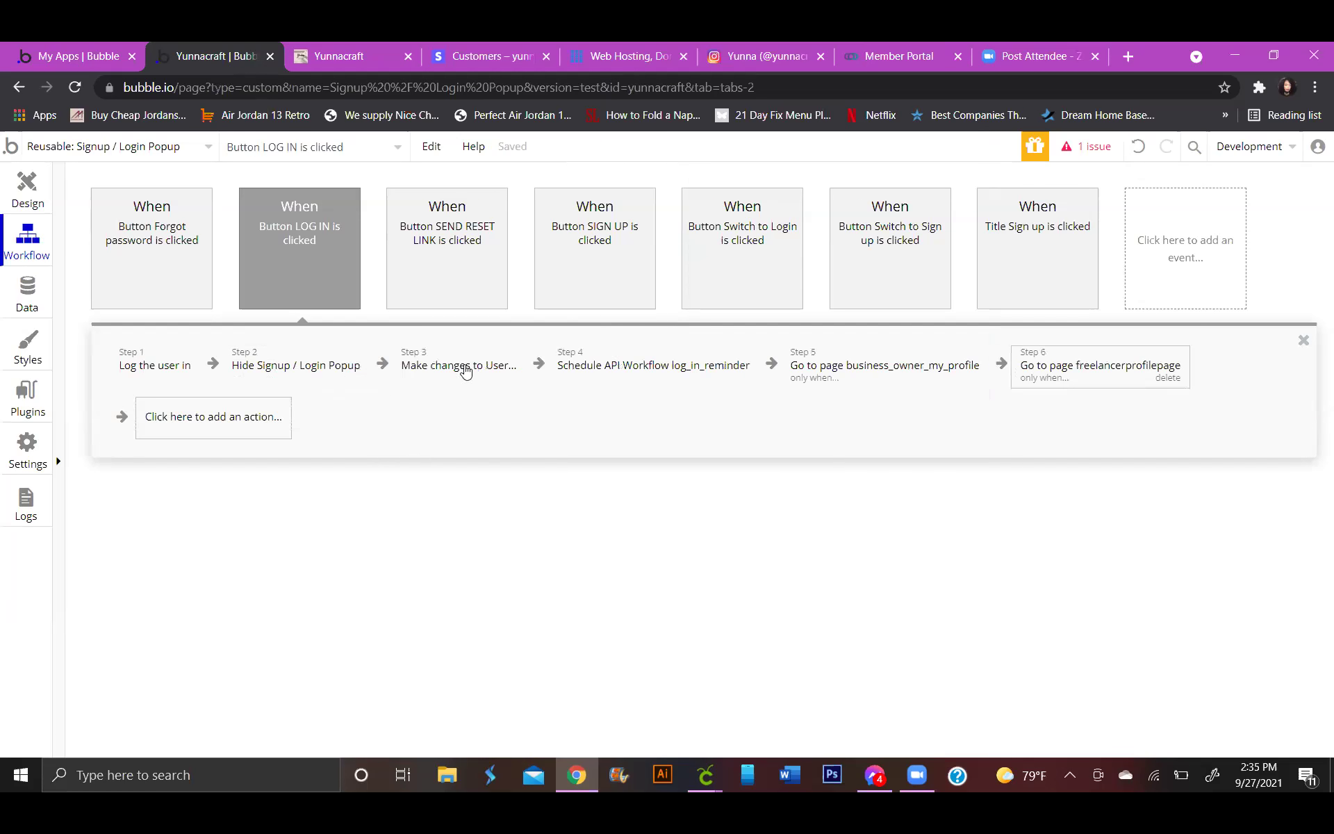
mouse_move(309, 372)
click(292, 419)
drag(280, 420, 296, 427)
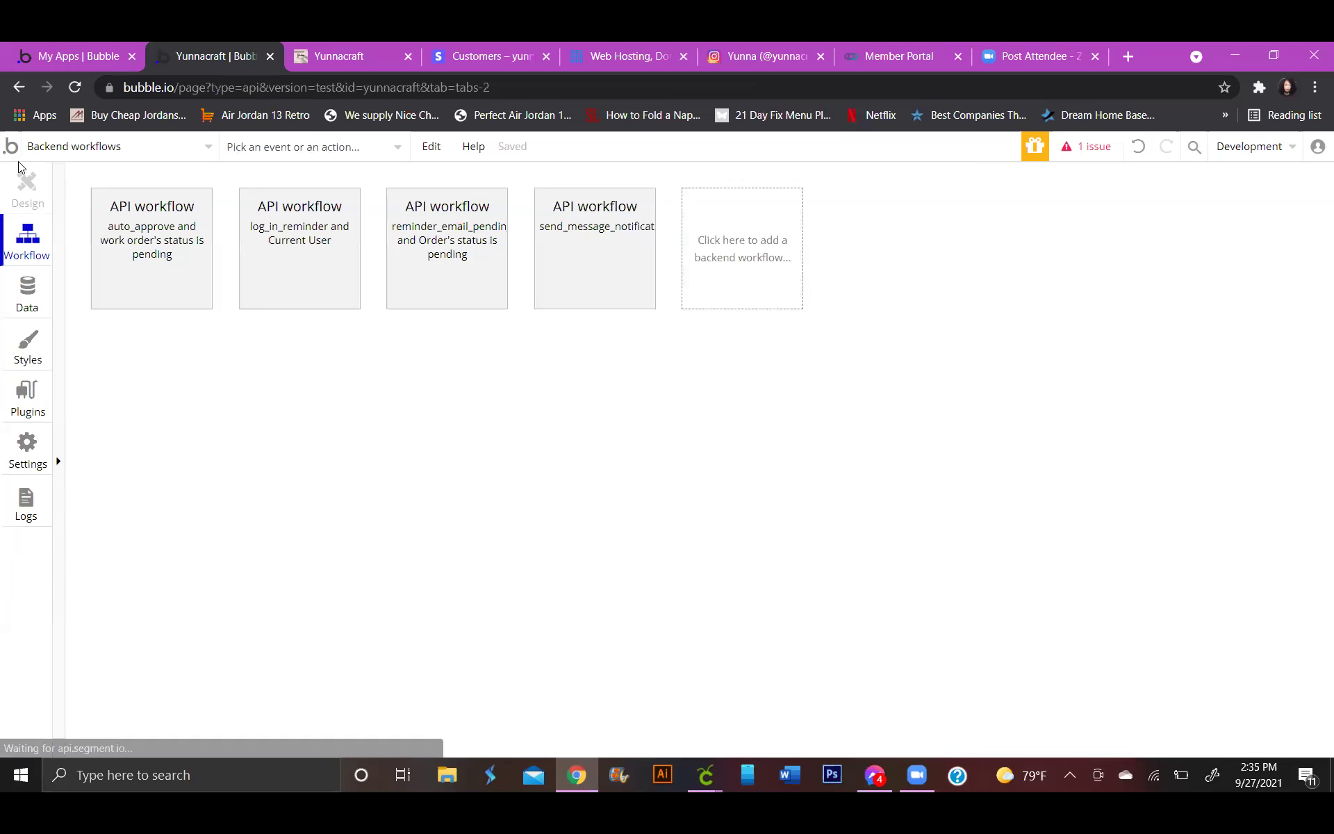
Place the Hide Signup / Login Popup step fourth, before the two redirects
click(57, 147)
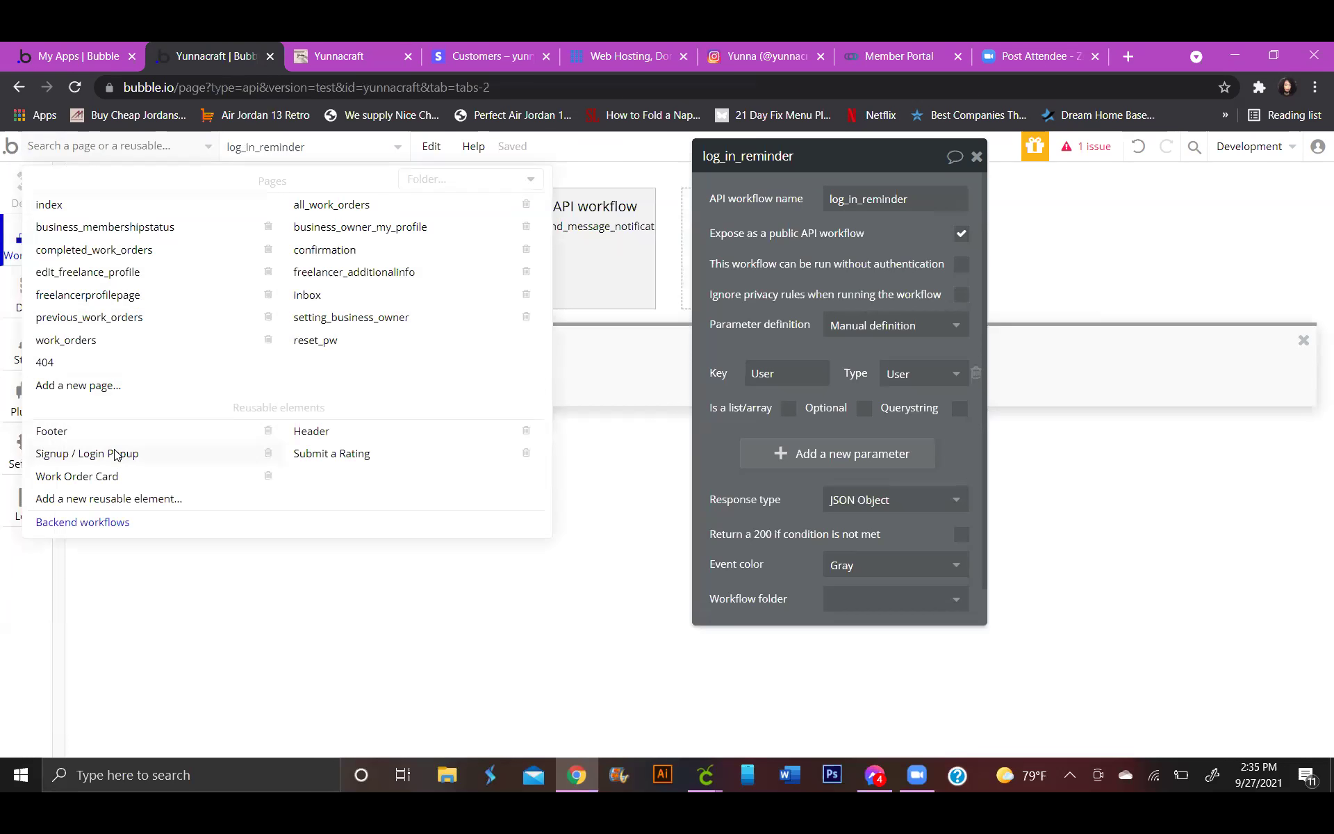
click(115, 454)
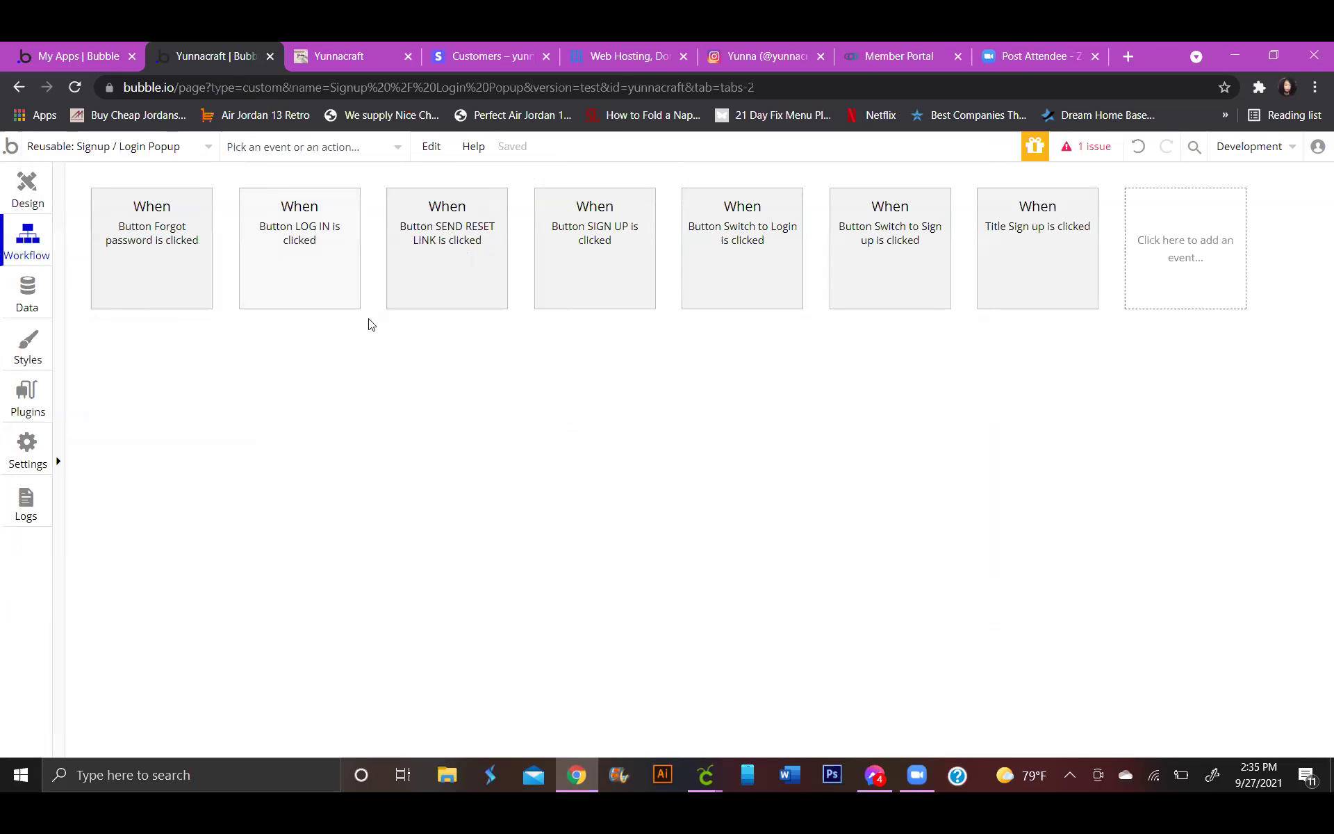
click(313, 250)
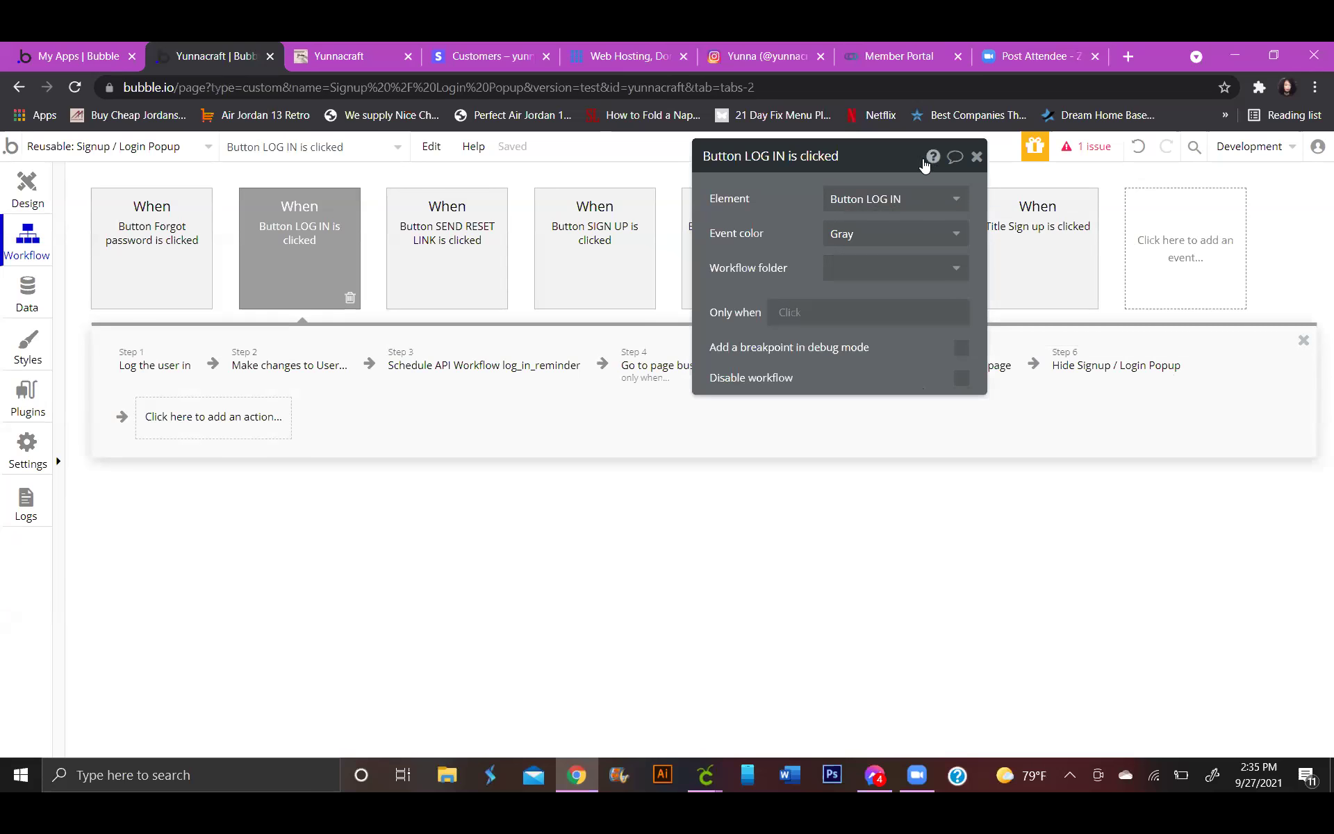
click(1101, 354)
drag(1101, 354, 685, 365)
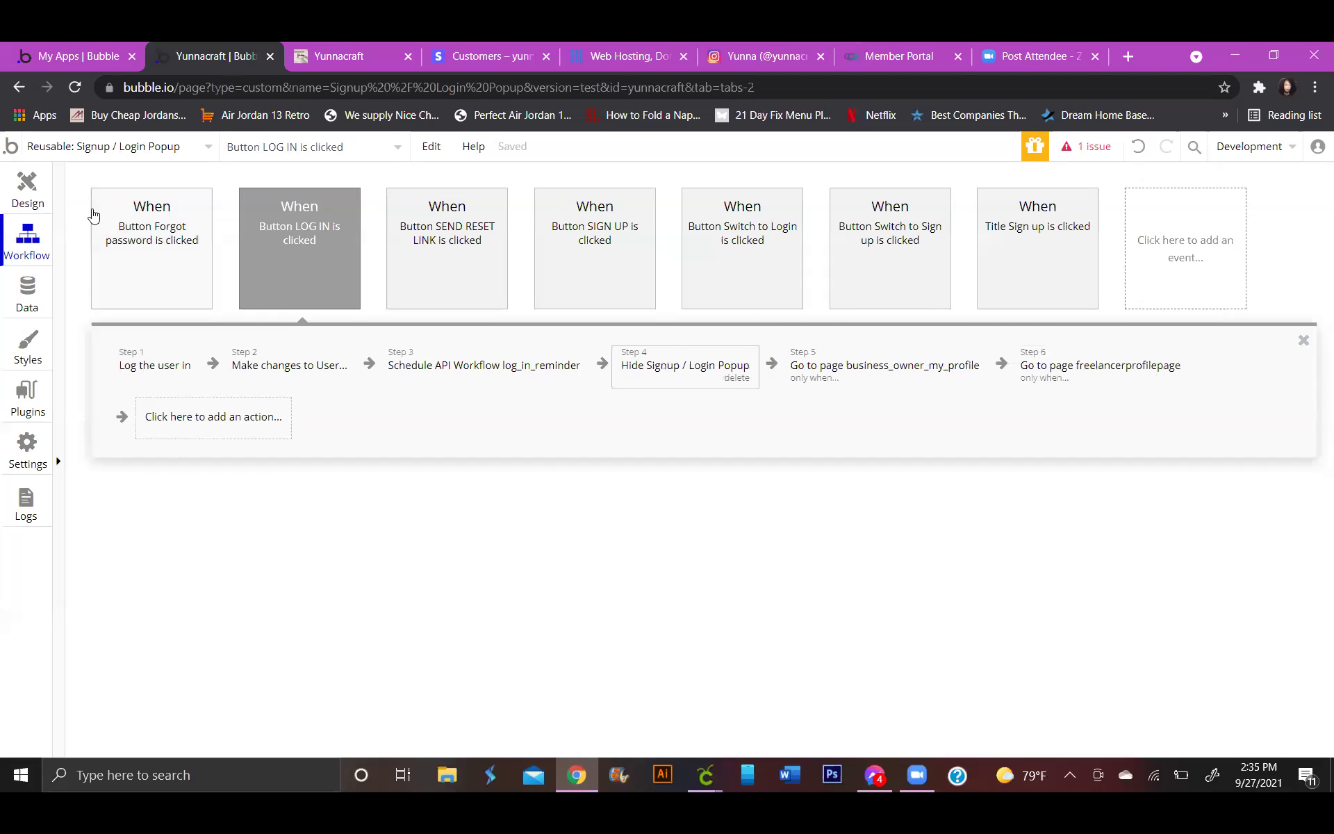
click(52, 148)
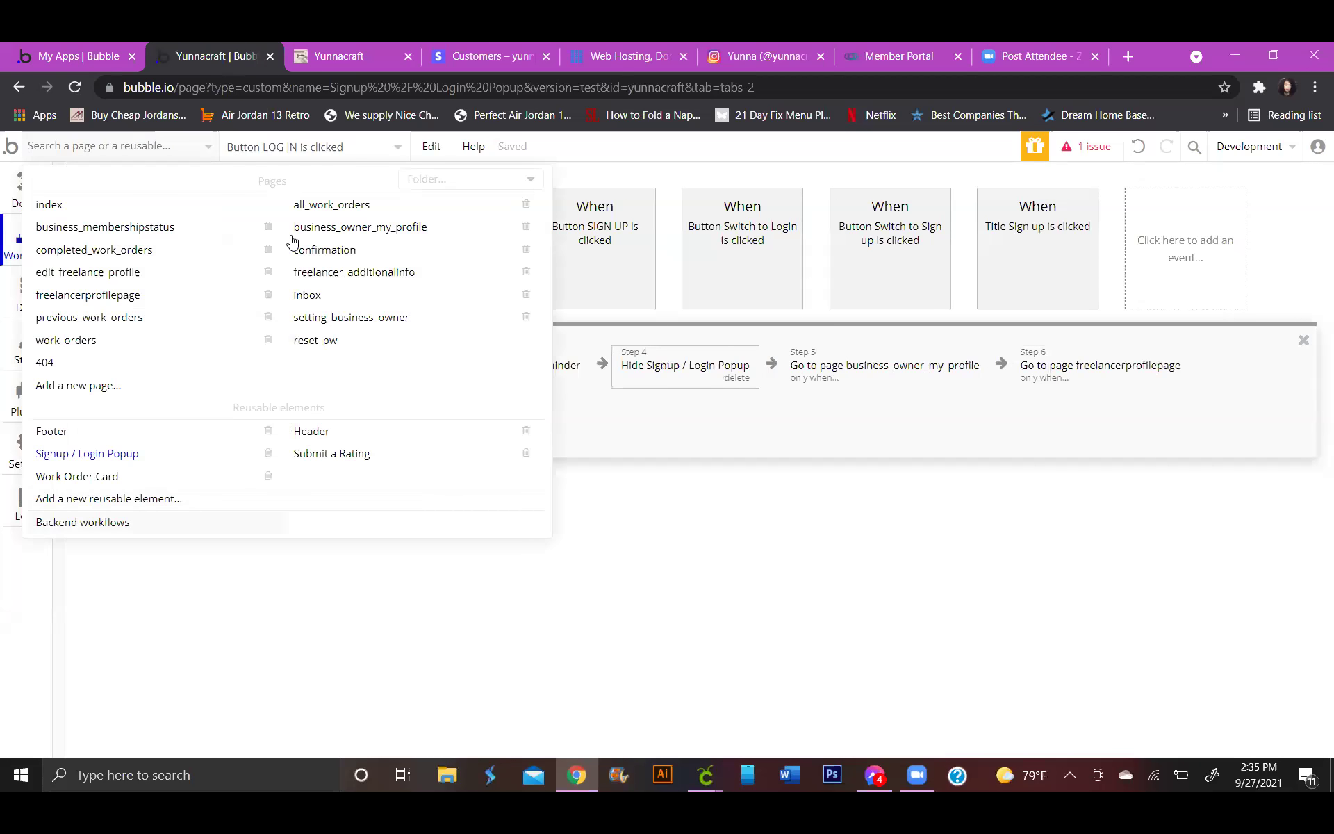
Begin log_in_reminder's condition with Current User's Lasted logged in
click(291, 235)
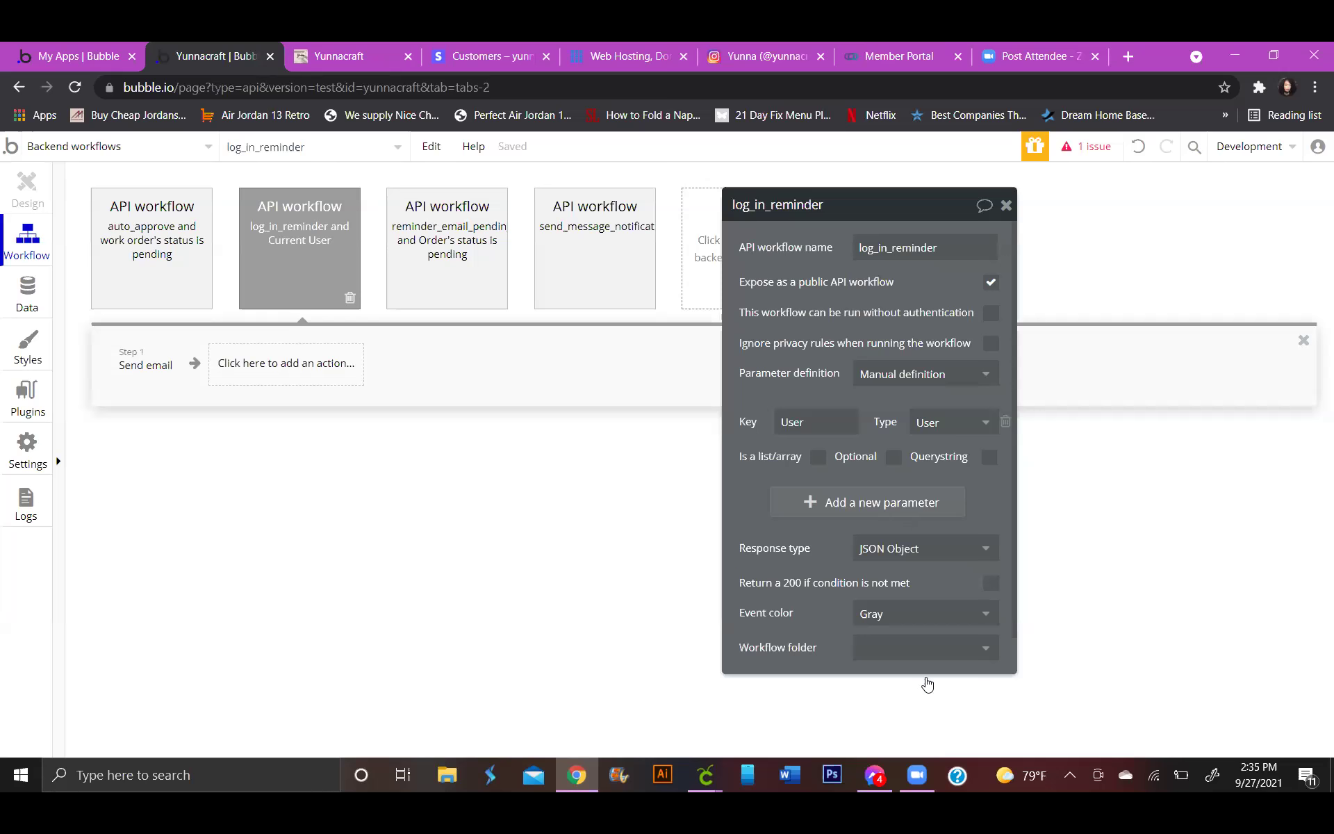
scroll(930, 648, down, 1)
click(930, 650)
text(last)
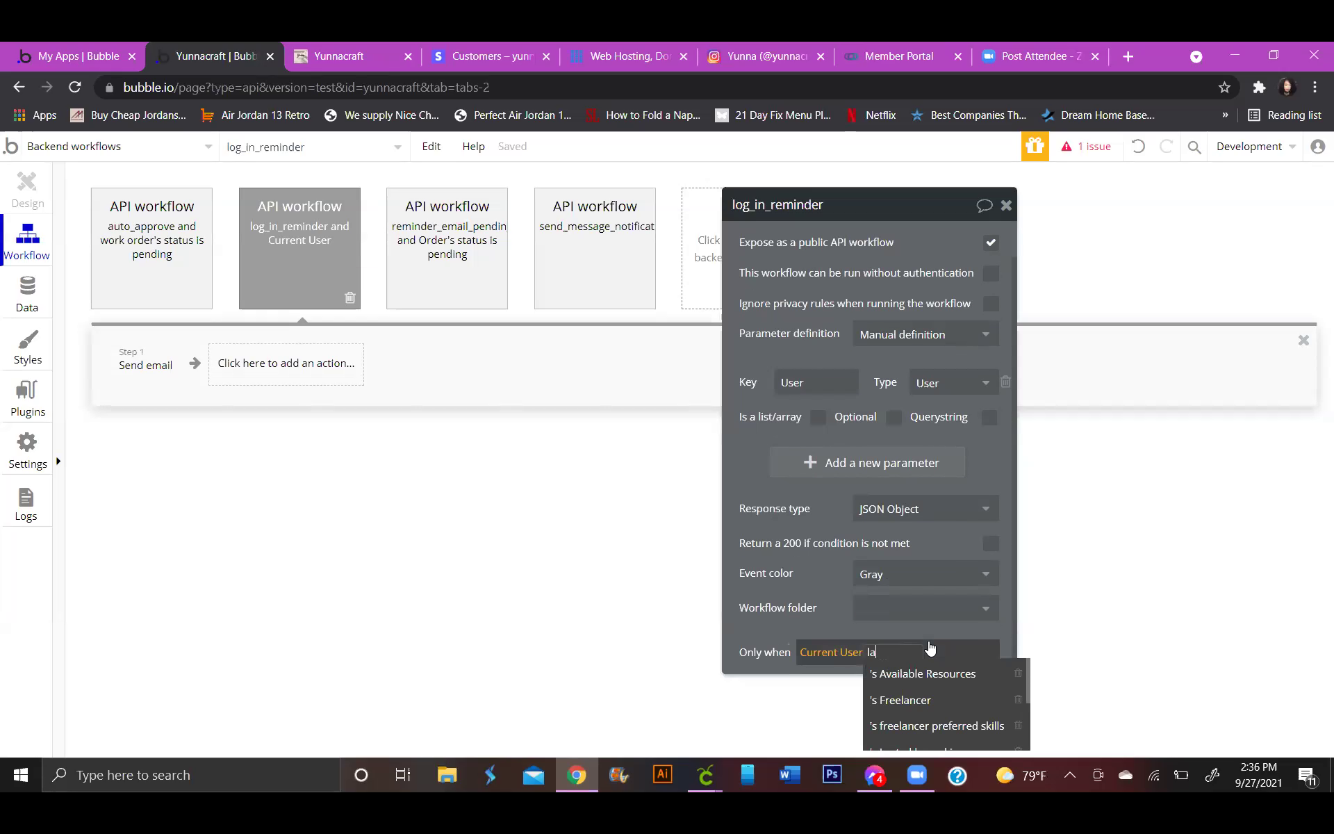
click(958, 674)
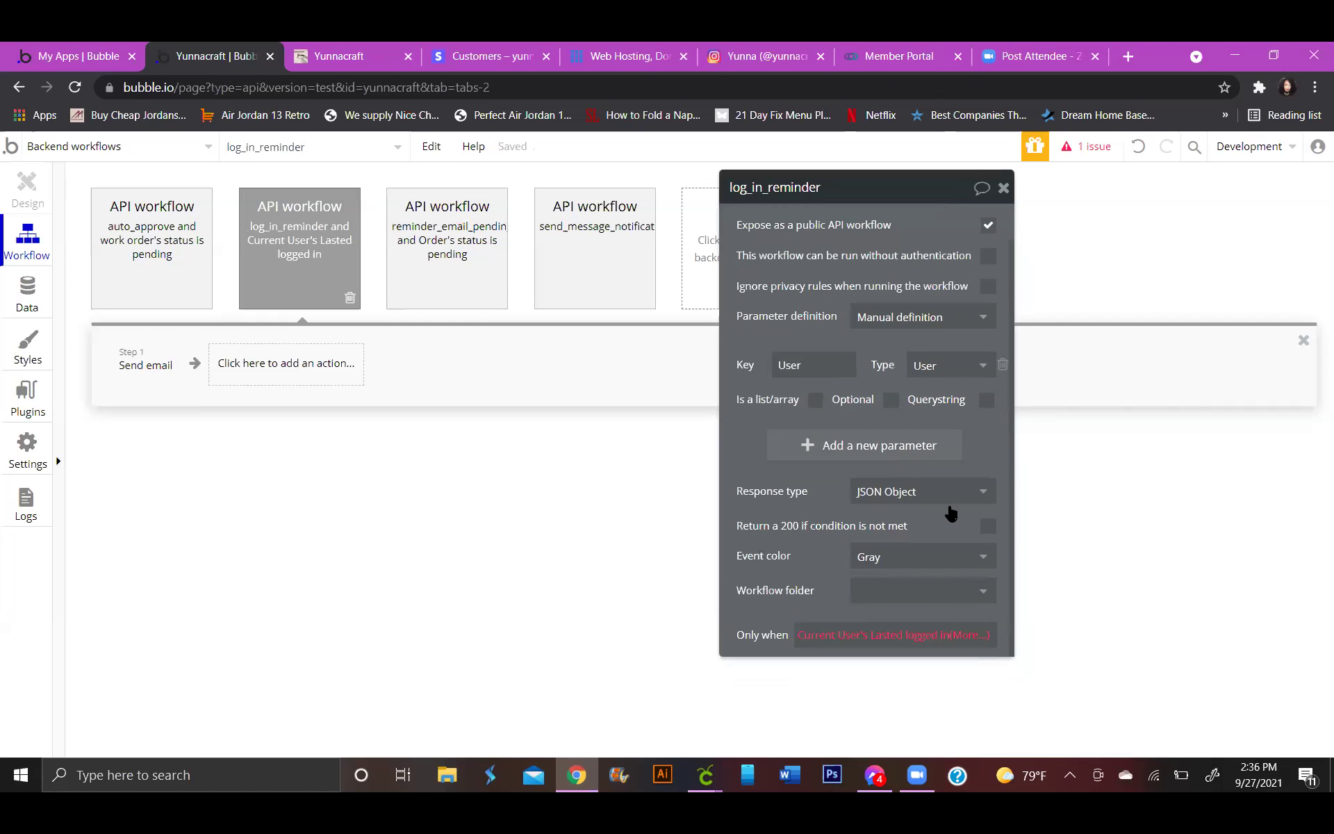
Complete the condition as Lasted logged in < Current date/time
click(947, 512)
click(853, 578)
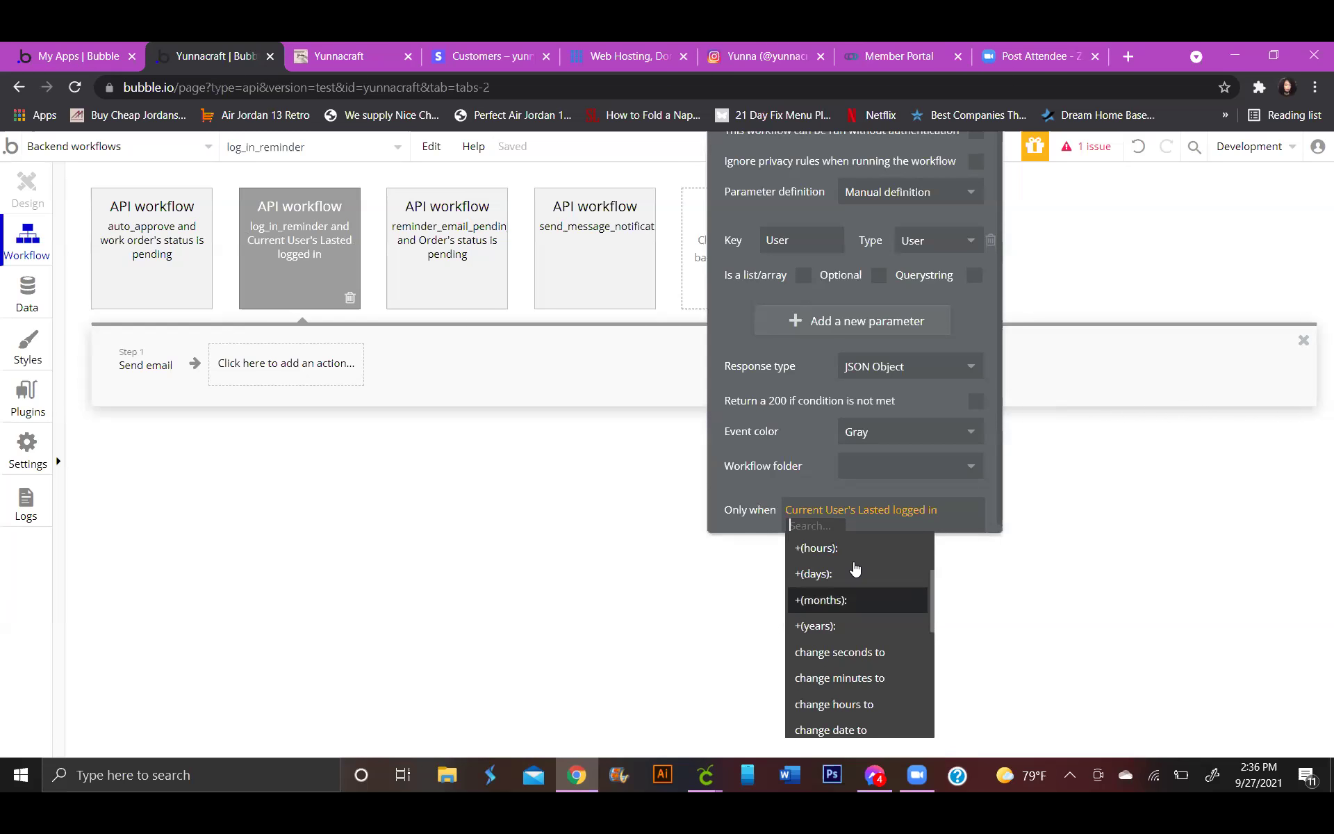
scroll(854, 569, up, 1)
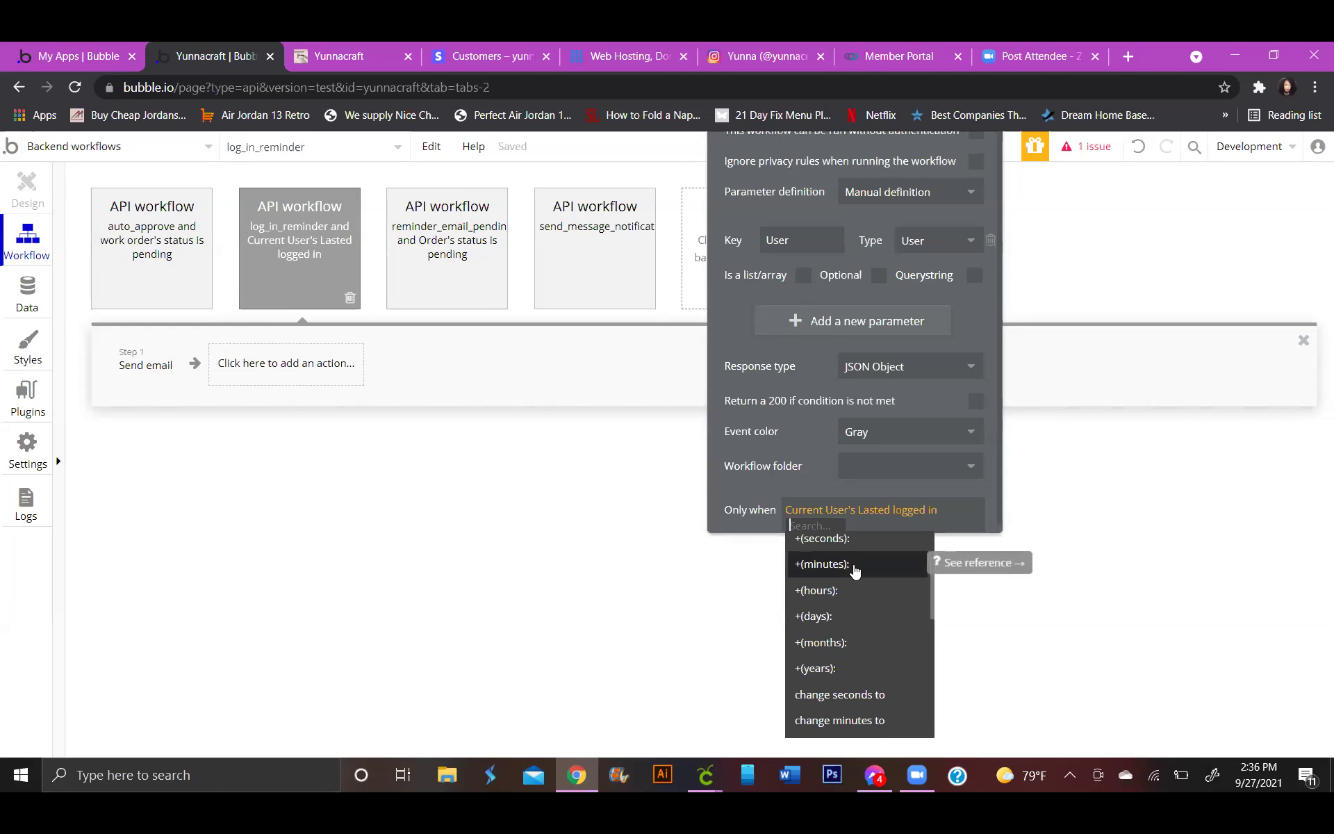
scroll(855, 570, down, 4)
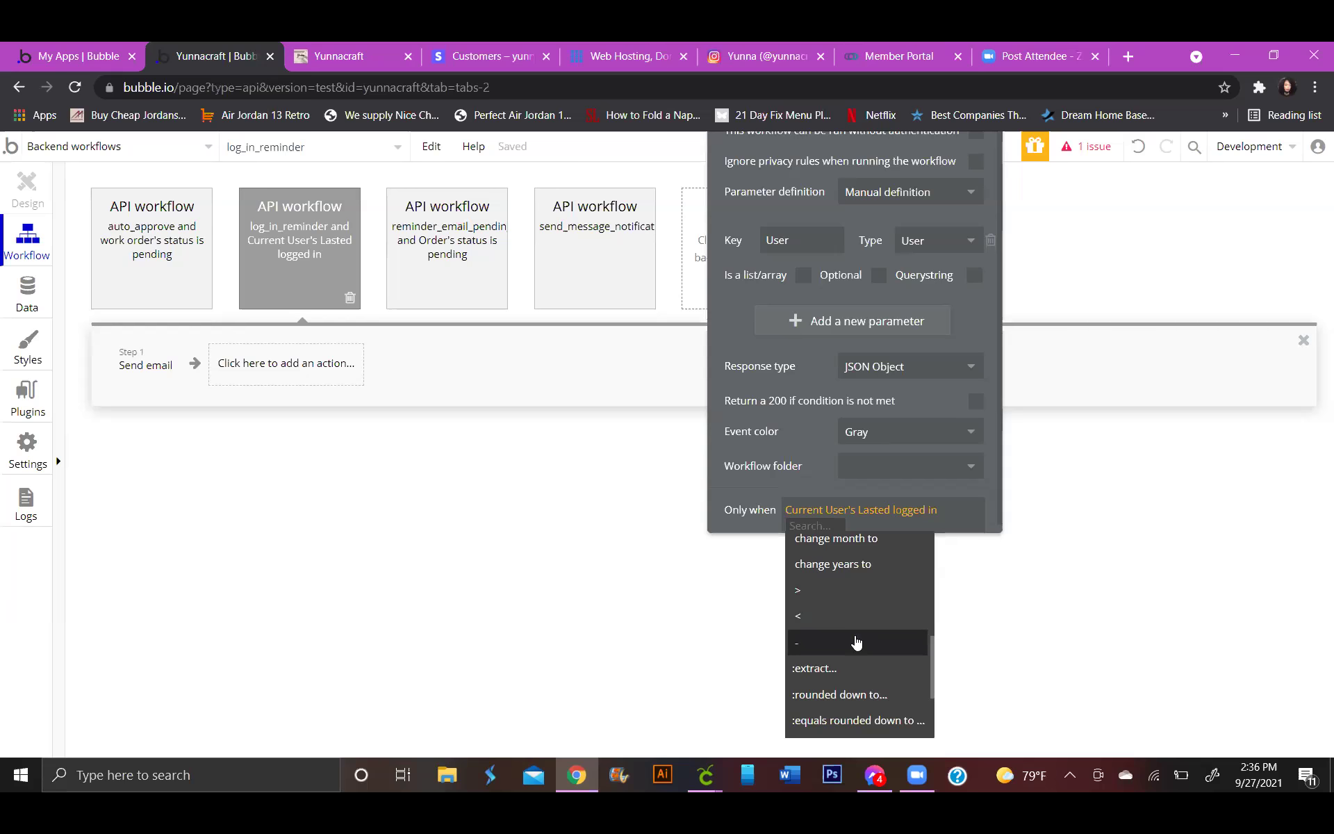
scroll(857, 642, down, 1)
scroll(858, 645, up, 3)
scroll(858, 645, up, 3)
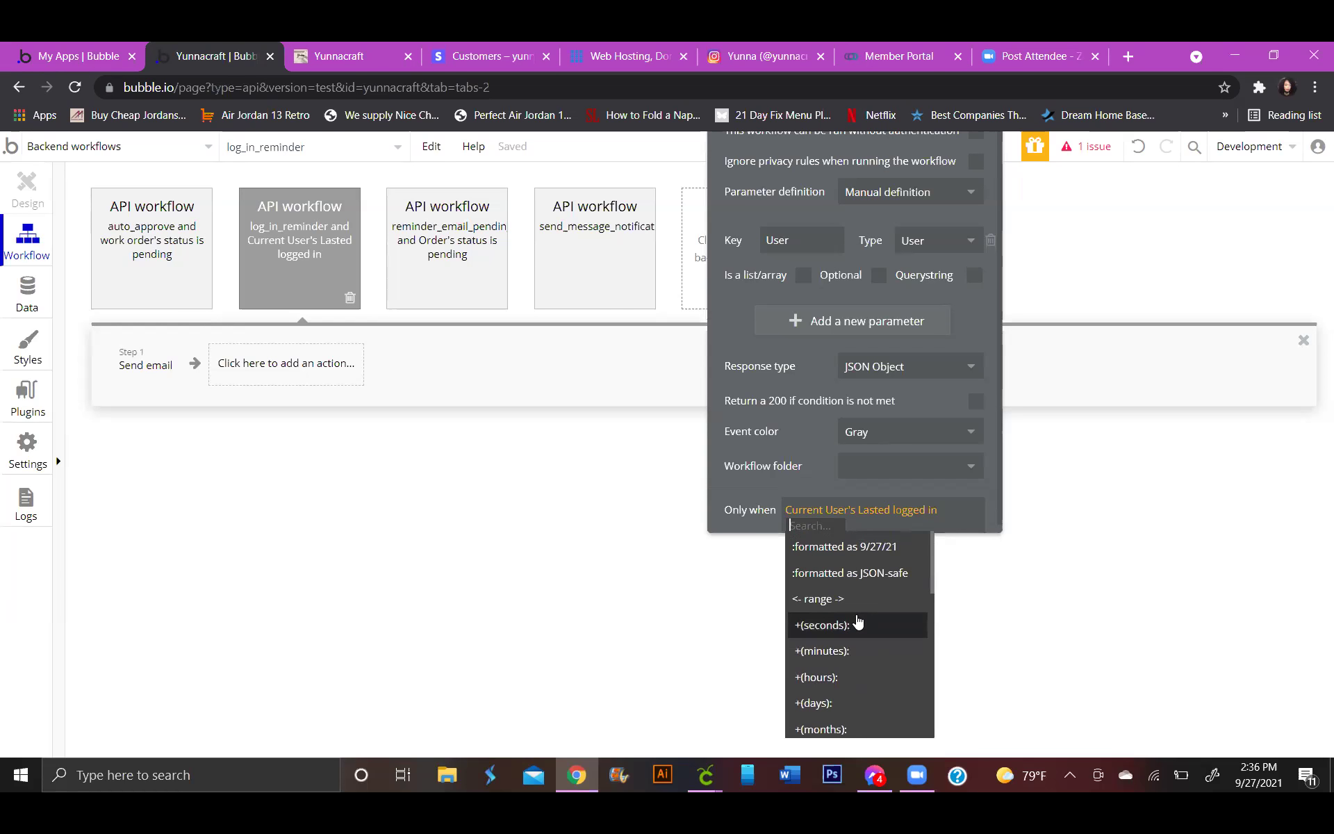
scroll(858, 621, down, 5)
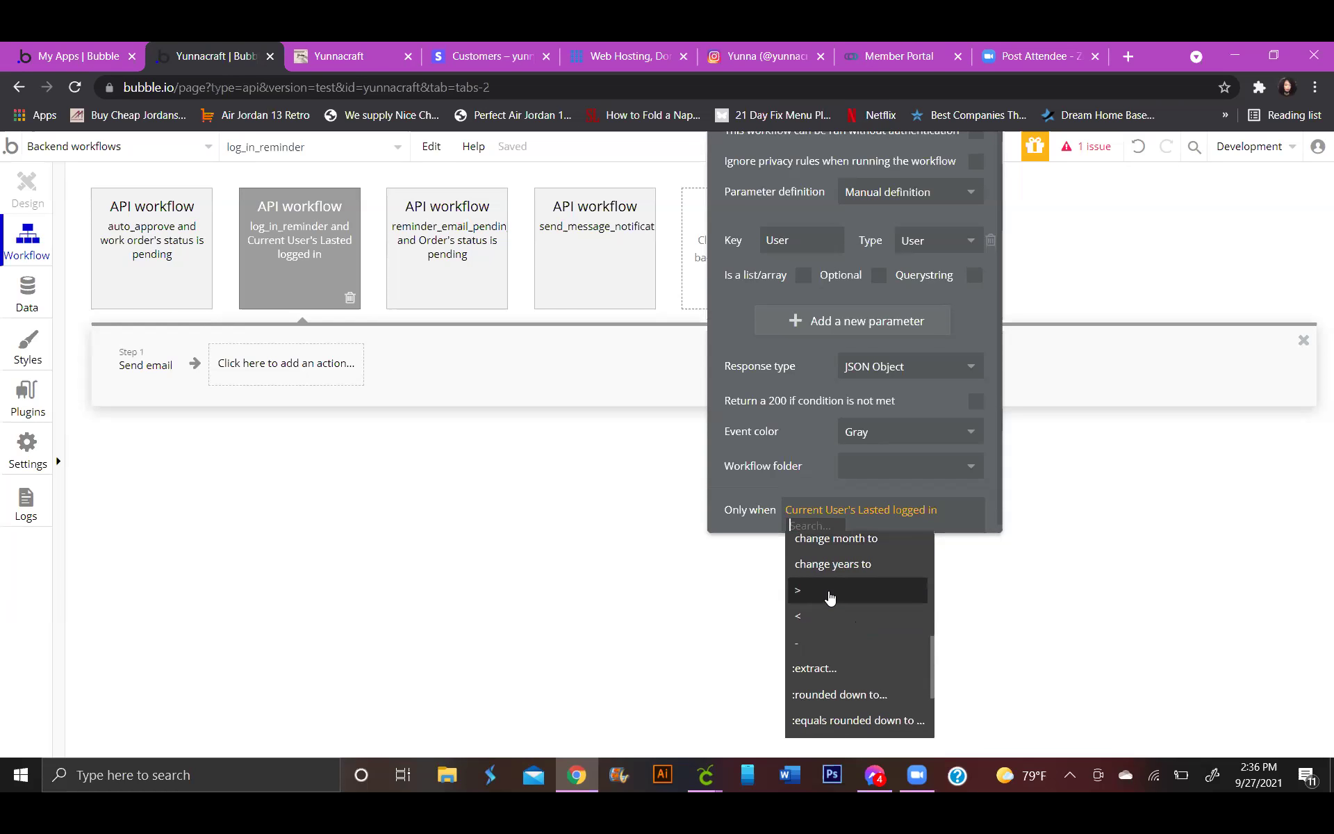
click(834, 617)
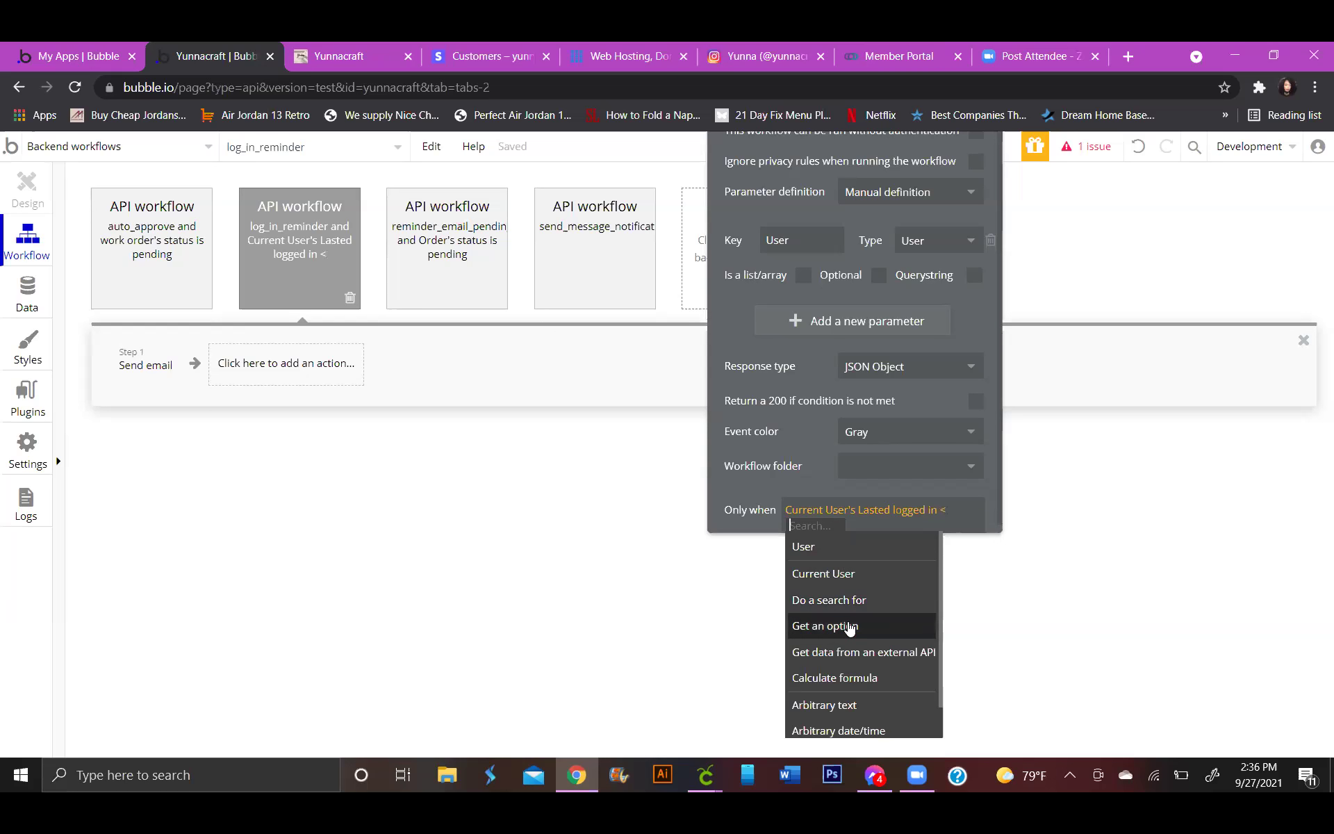
text(cu)
click(851, 602)
click(897, 526)
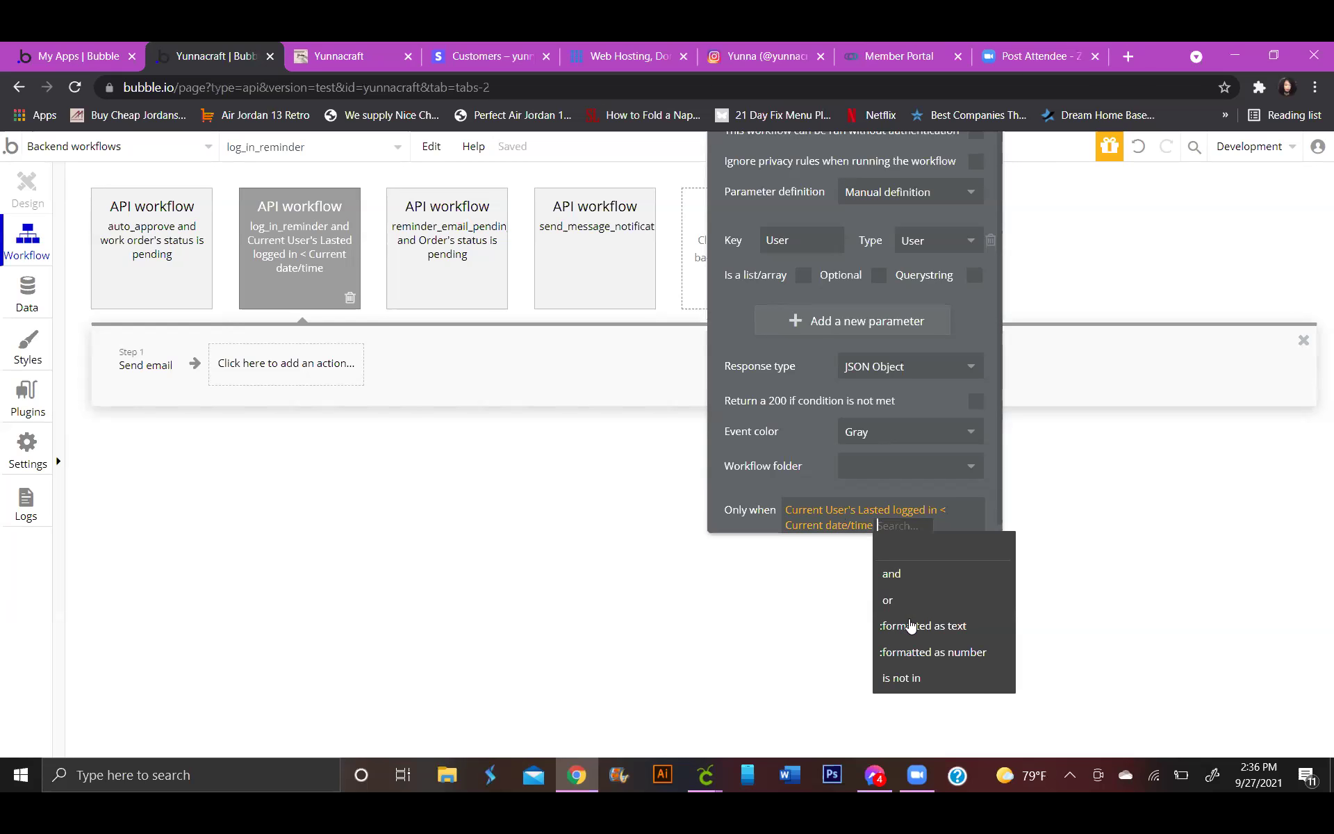
key(BackSpace)
Clear the old condition and restart it with Current date/time
key(BackSpace)
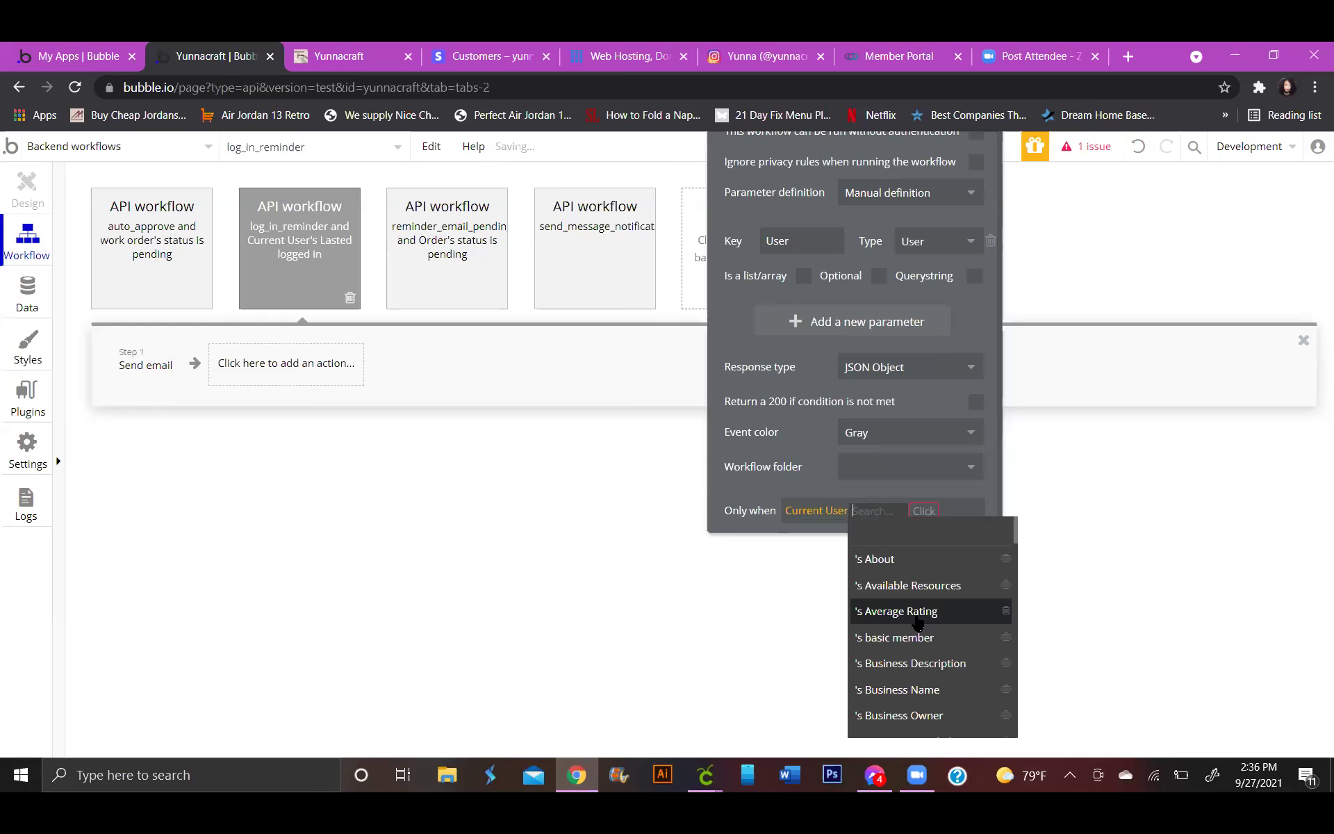
key(BackSpace)
scroll(861, 681, down, 2)
scroll(862, 685, down, 2)
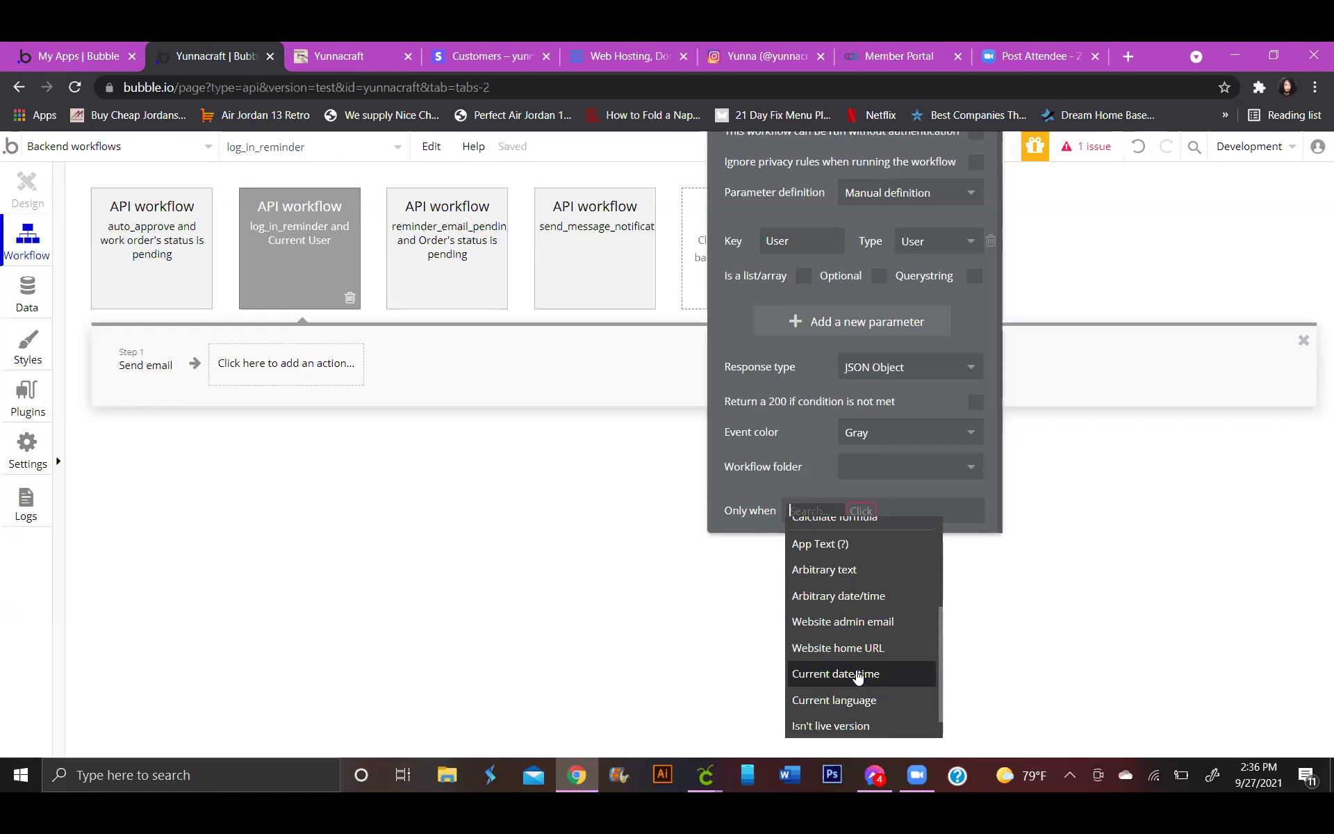
click(859, 674)
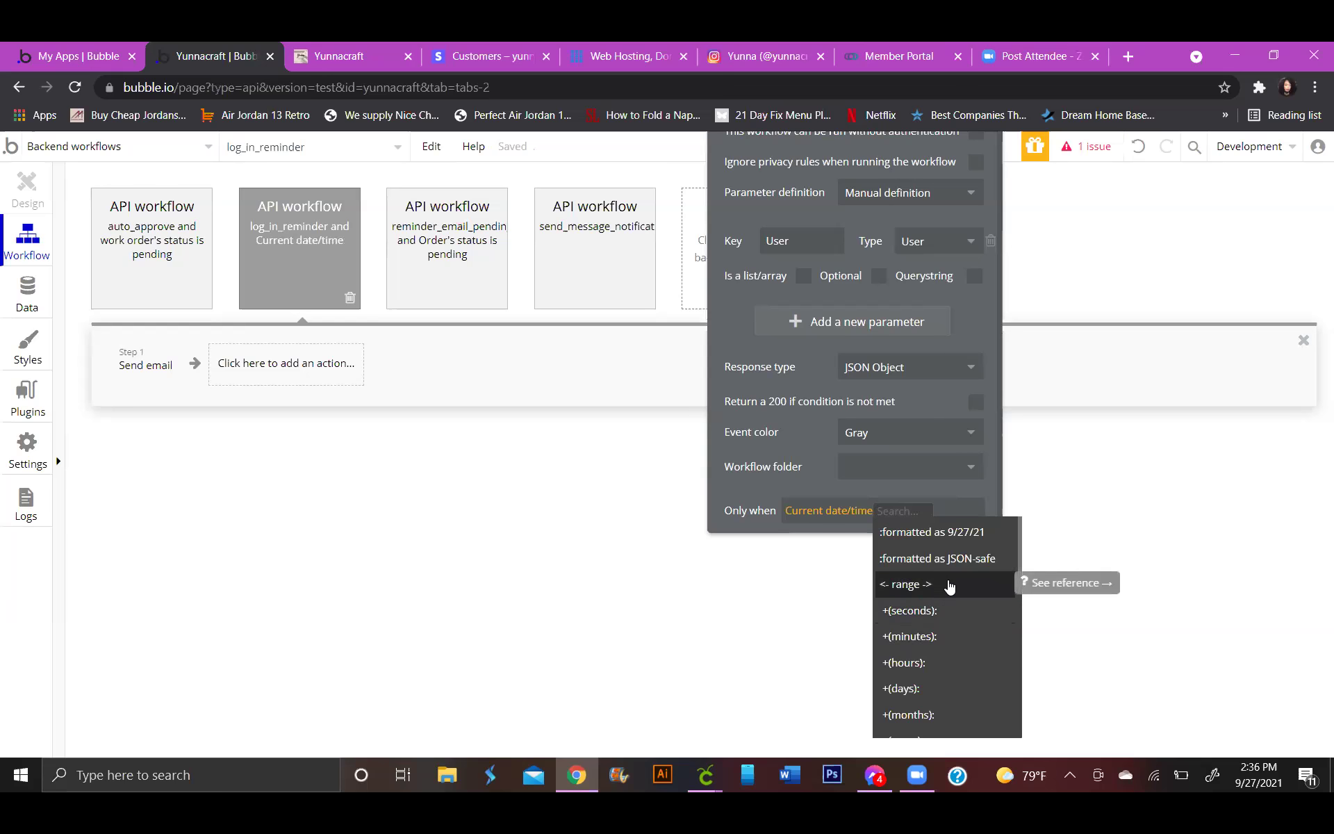
scroll(945, 591, down, 3)
scroll(949, 592, down, 5)
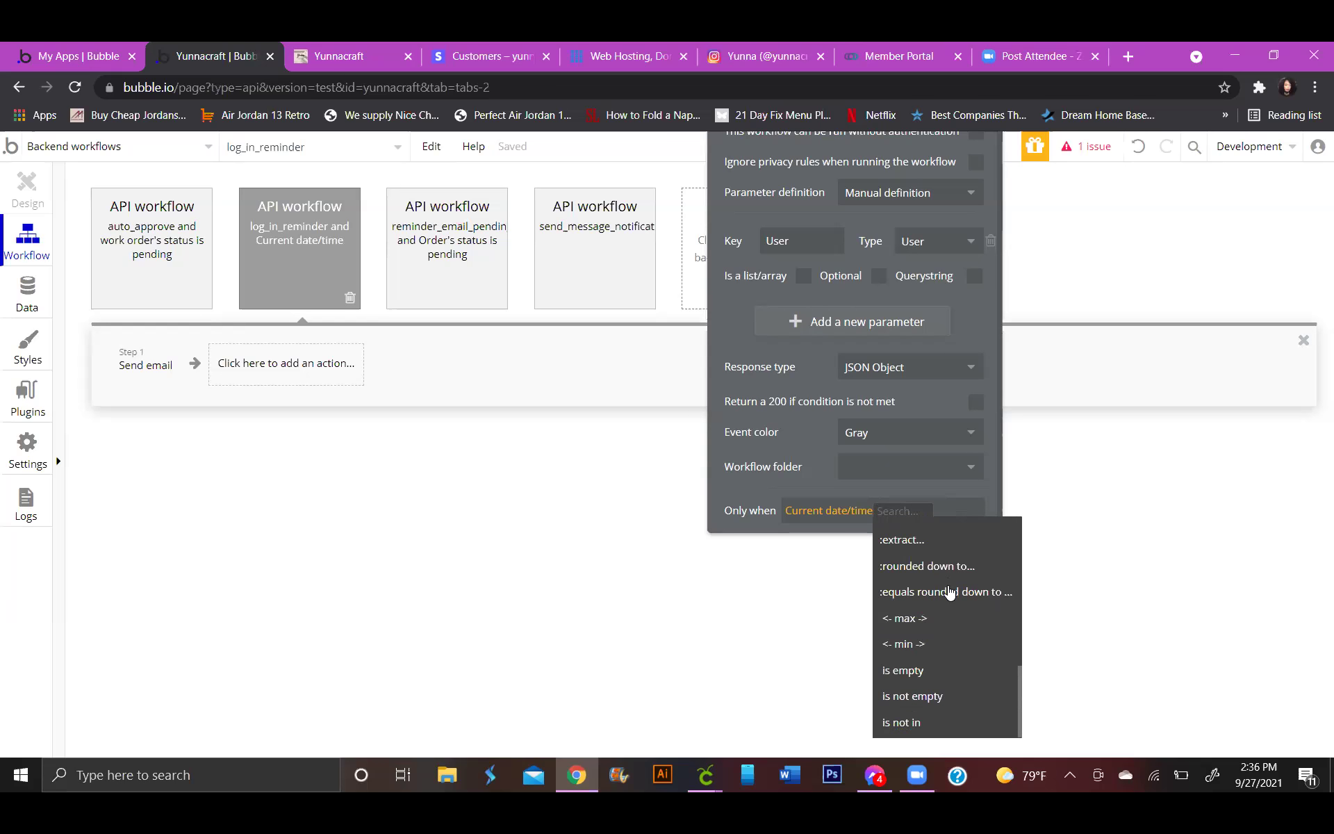
scroll(928, 716, up, 3)
scroll(930, 712, up, 5)
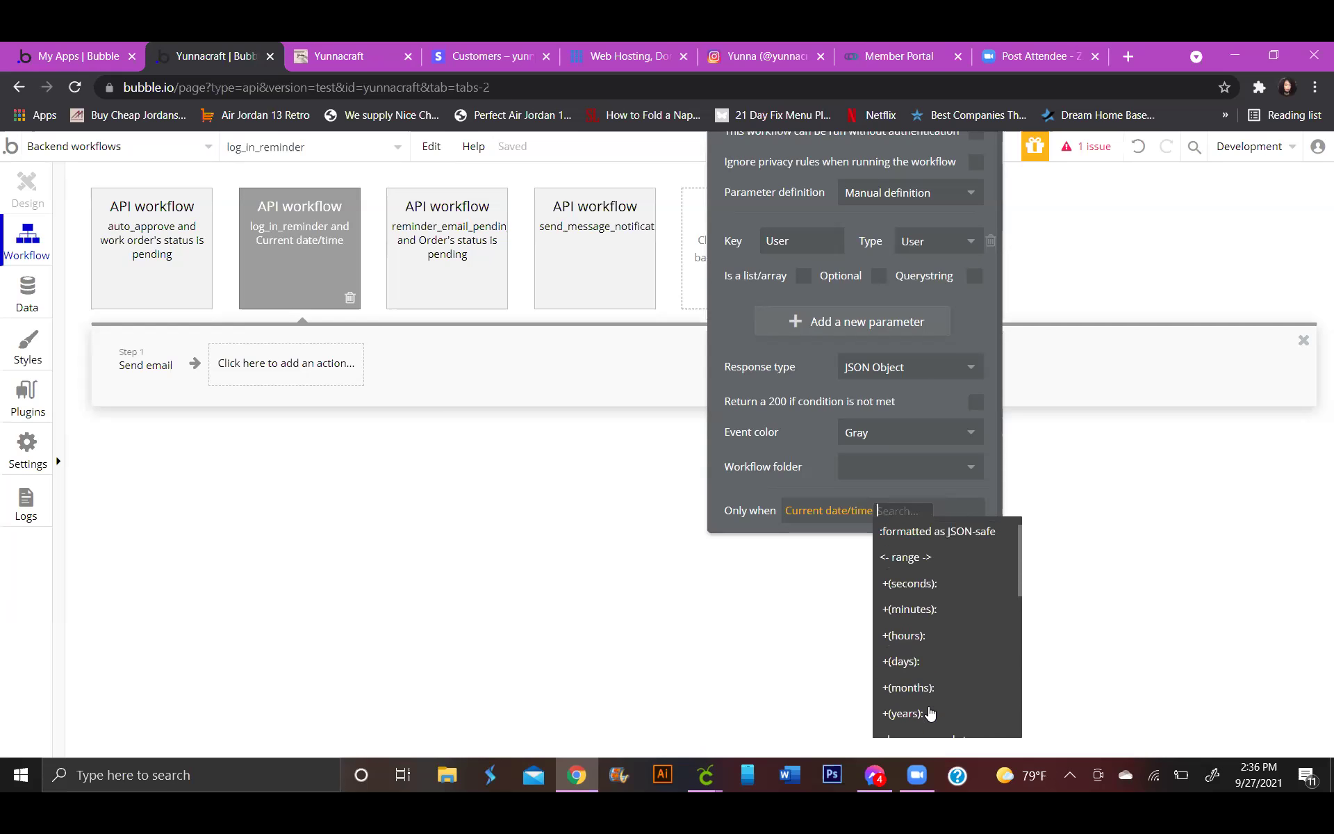
scroll(930, 711, down, 2)
scroll(927, 688, down, 3)
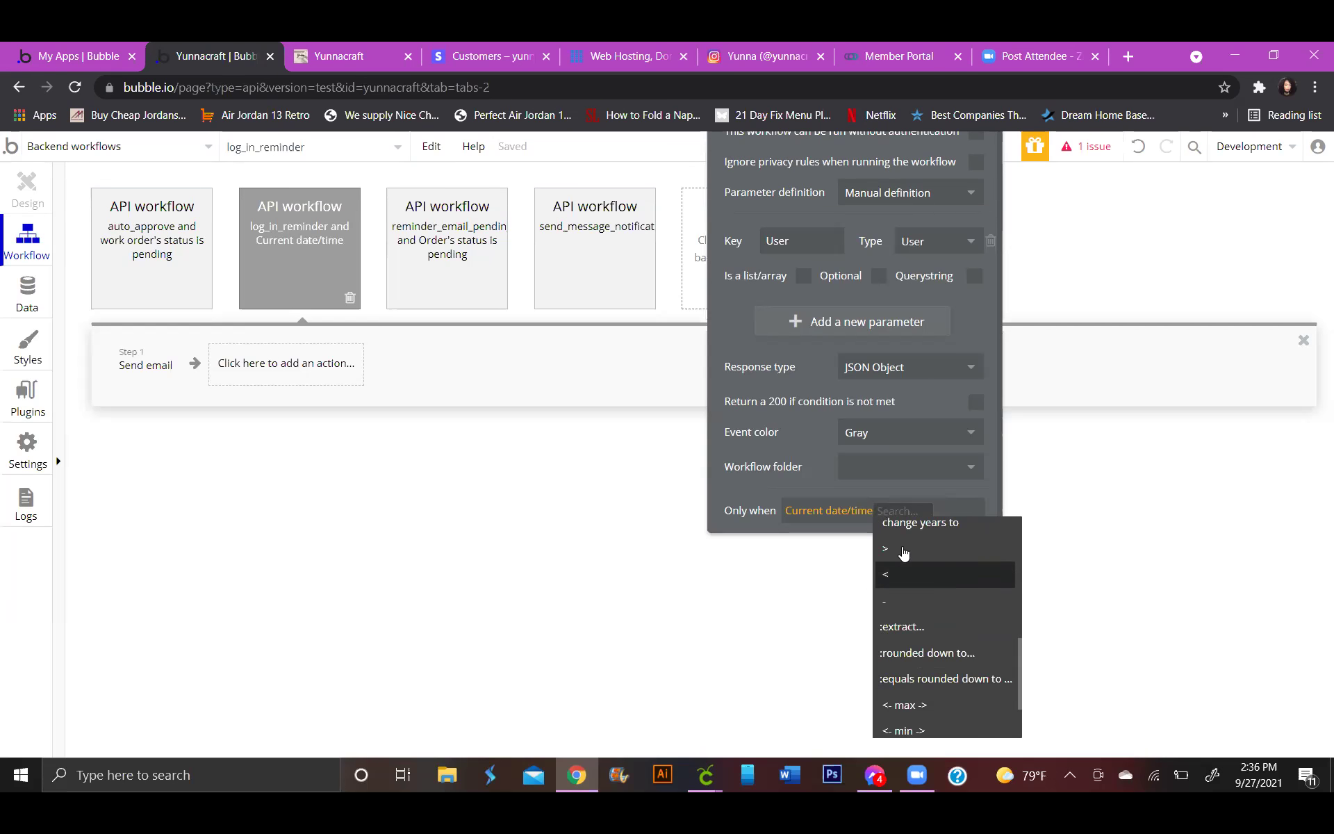
Finish the condition as greater than Current User's Lasted logged in
click(903, 551)
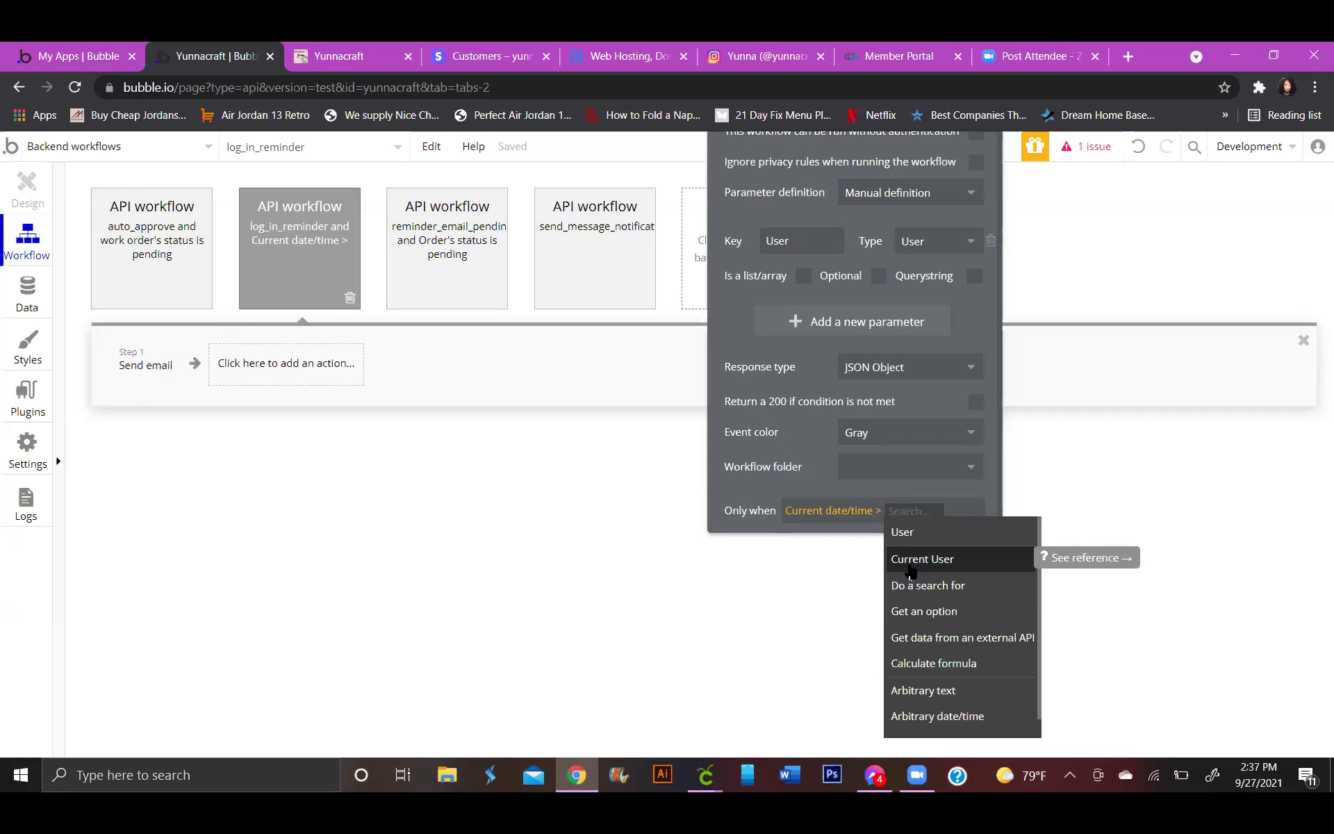
click(907, 560)
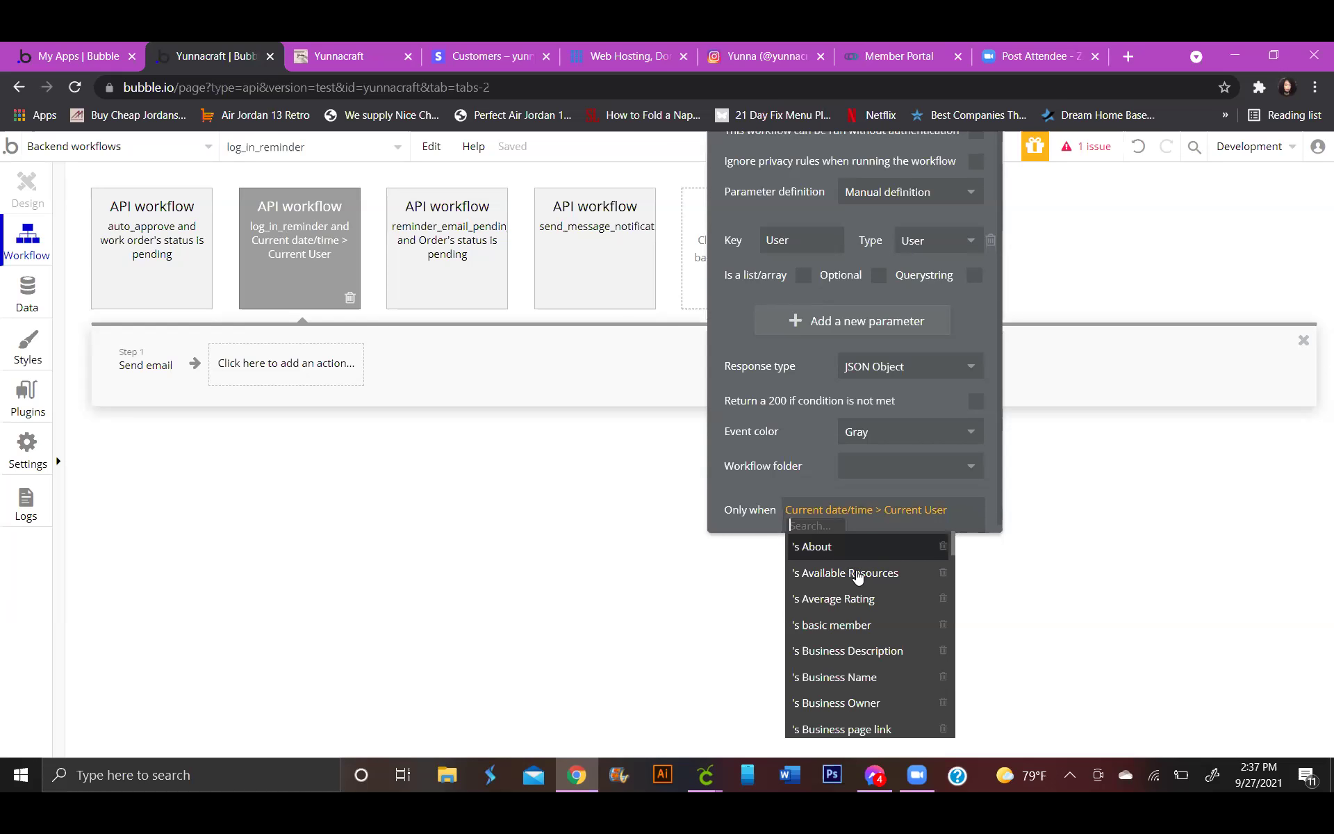
text(las)
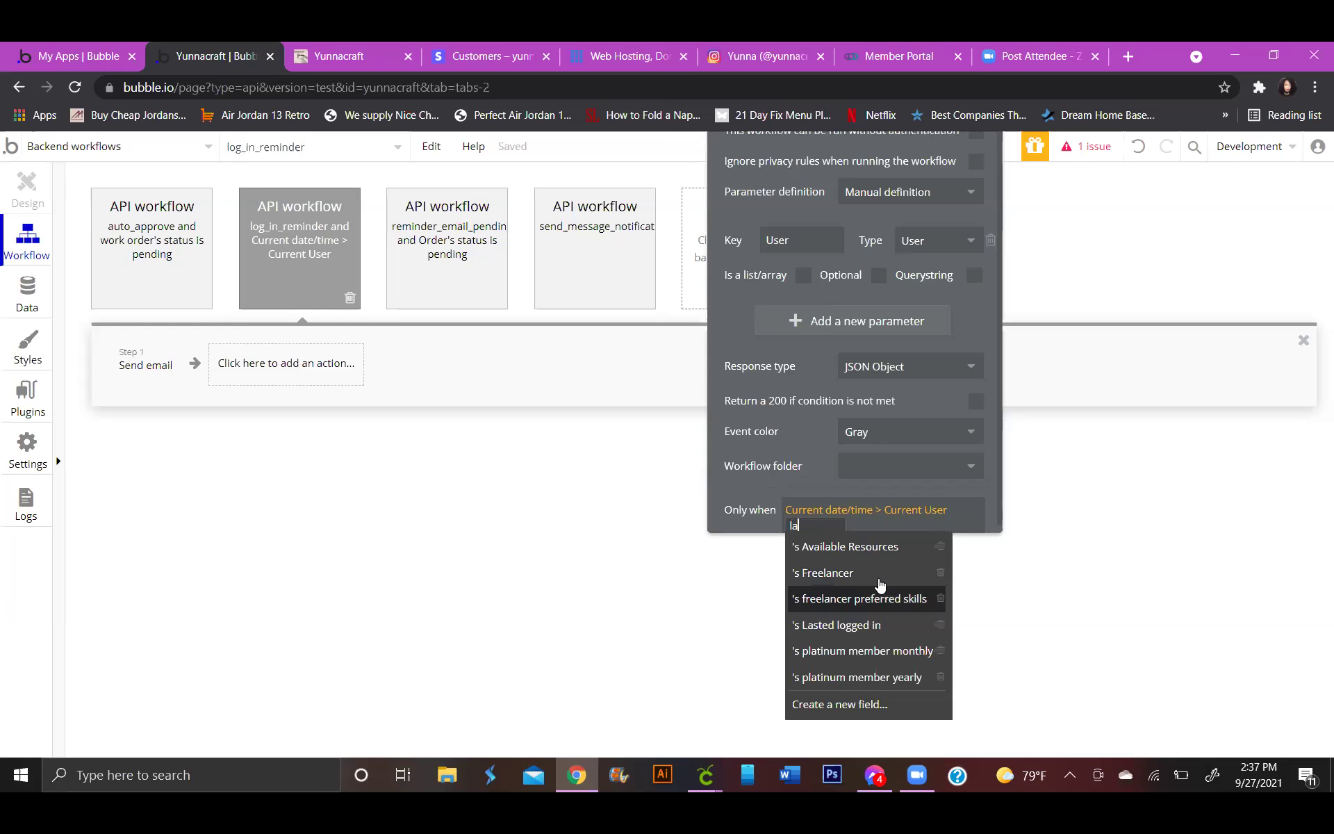
click(869, 548)
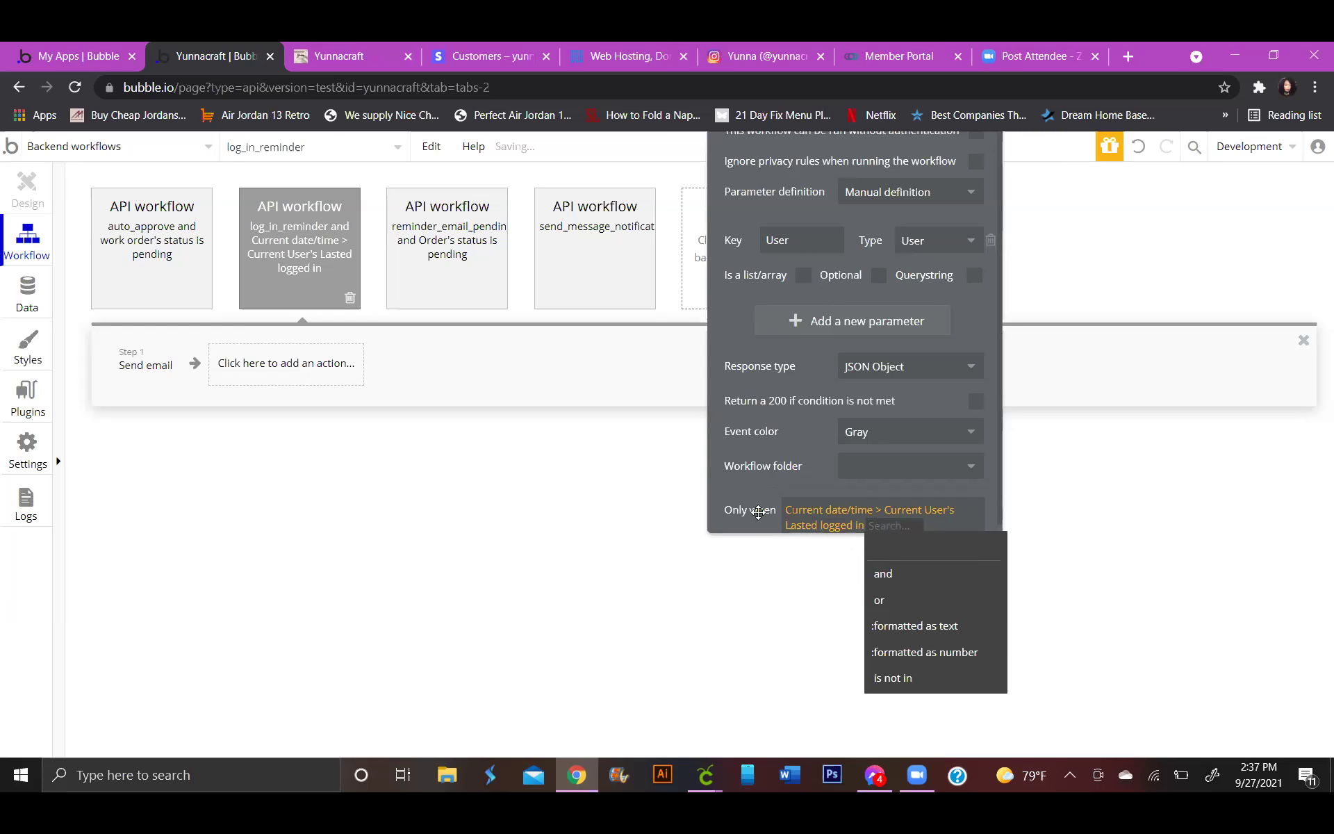
Add a +(days): operator after Current date/time in the log_in_reminder Only when condition
click(798, 529)
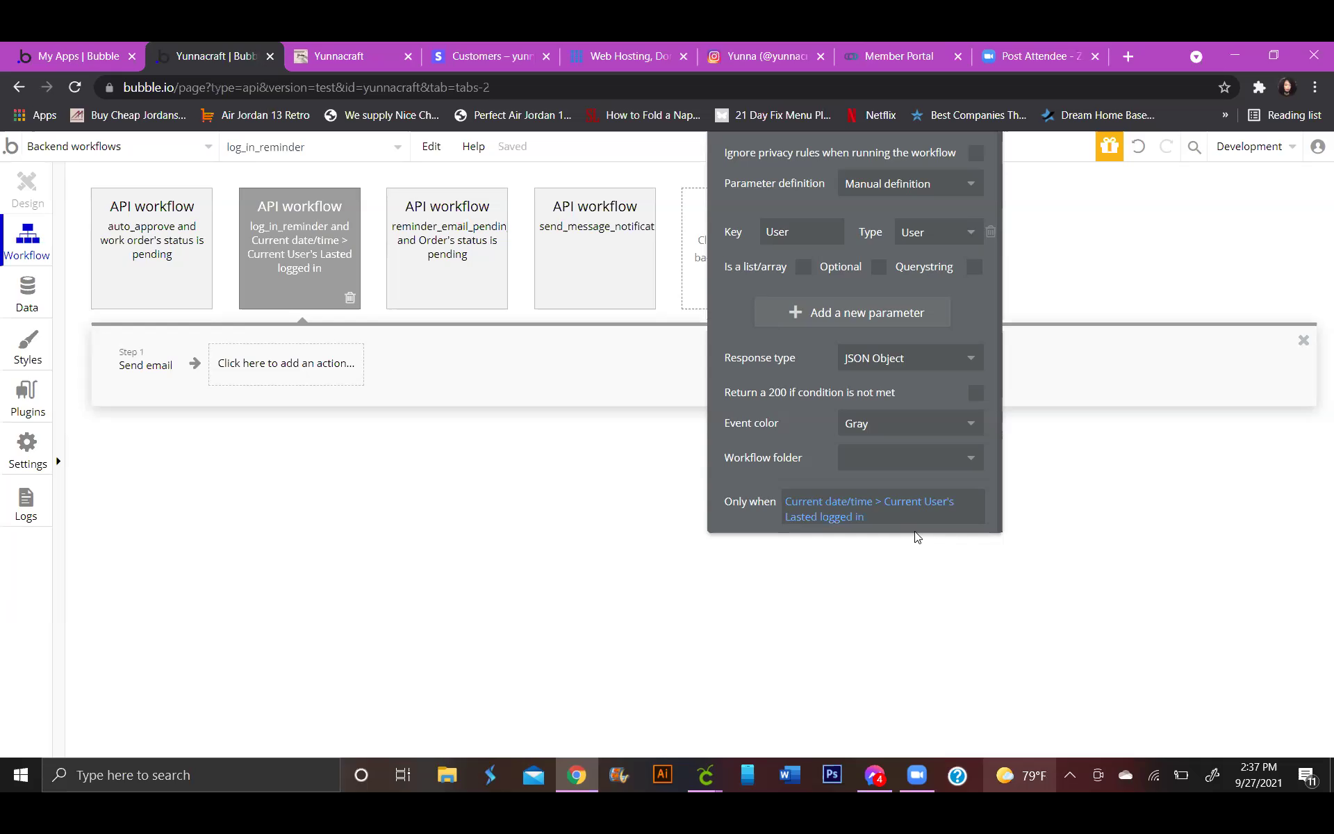
click(883, 501)
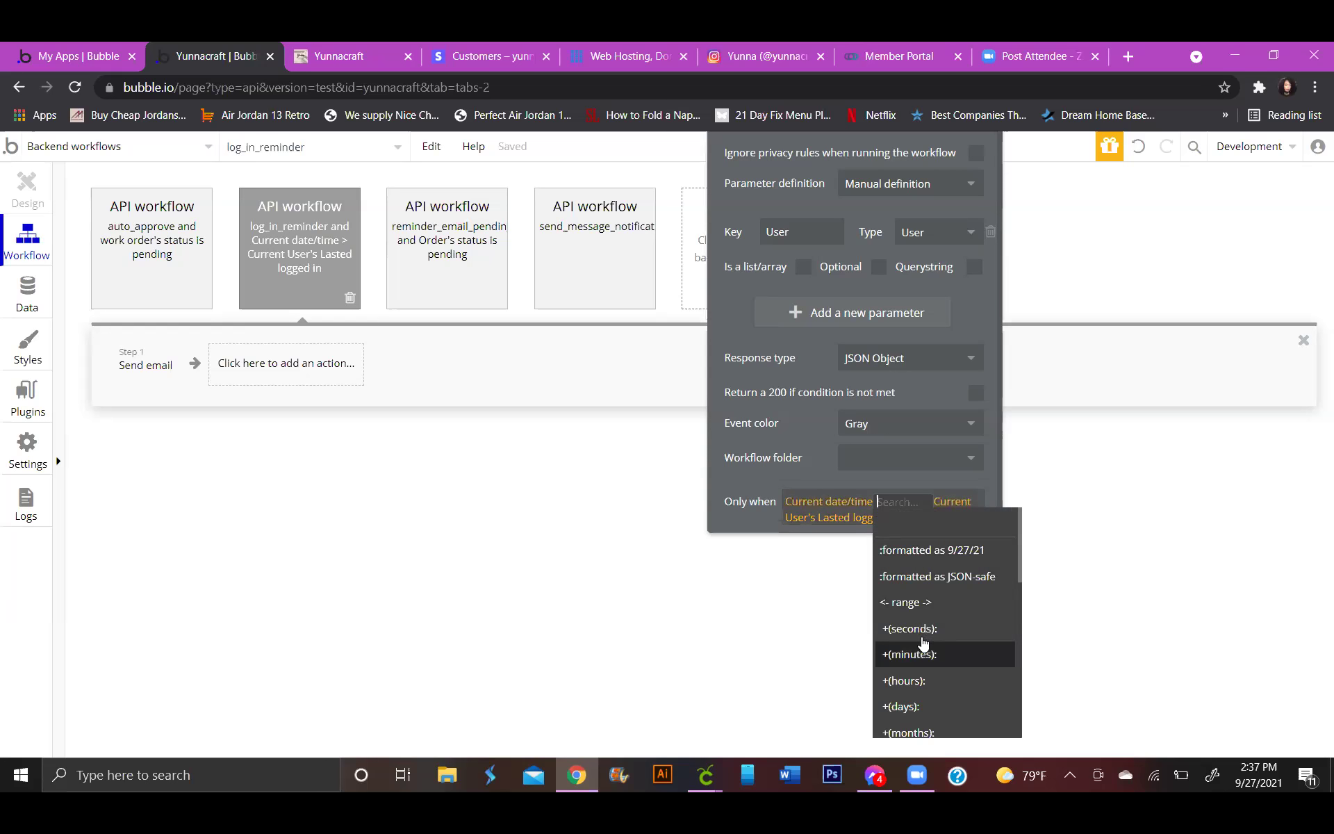
scroll(917, 629, down, 2)
scroll(917, 629, down, 1)
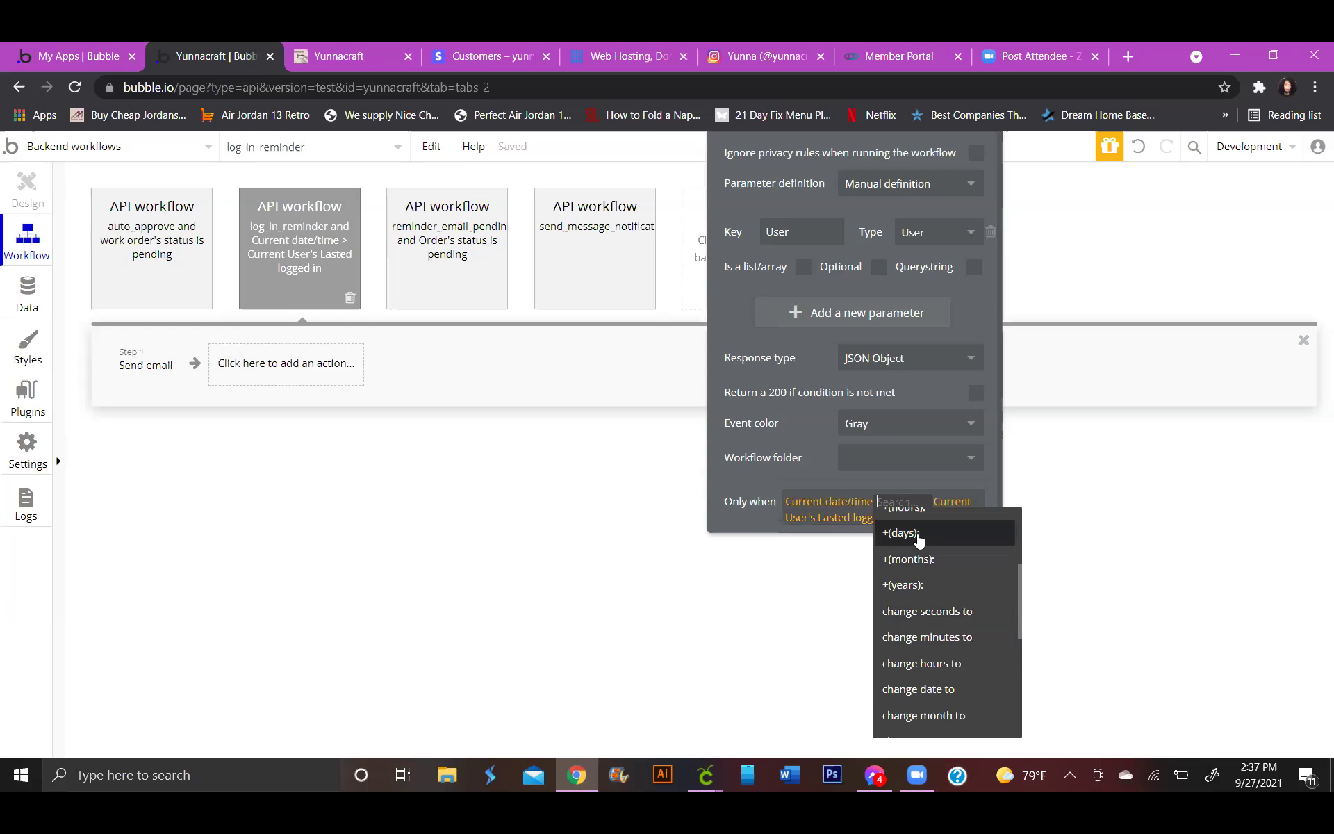
click(918, 540)
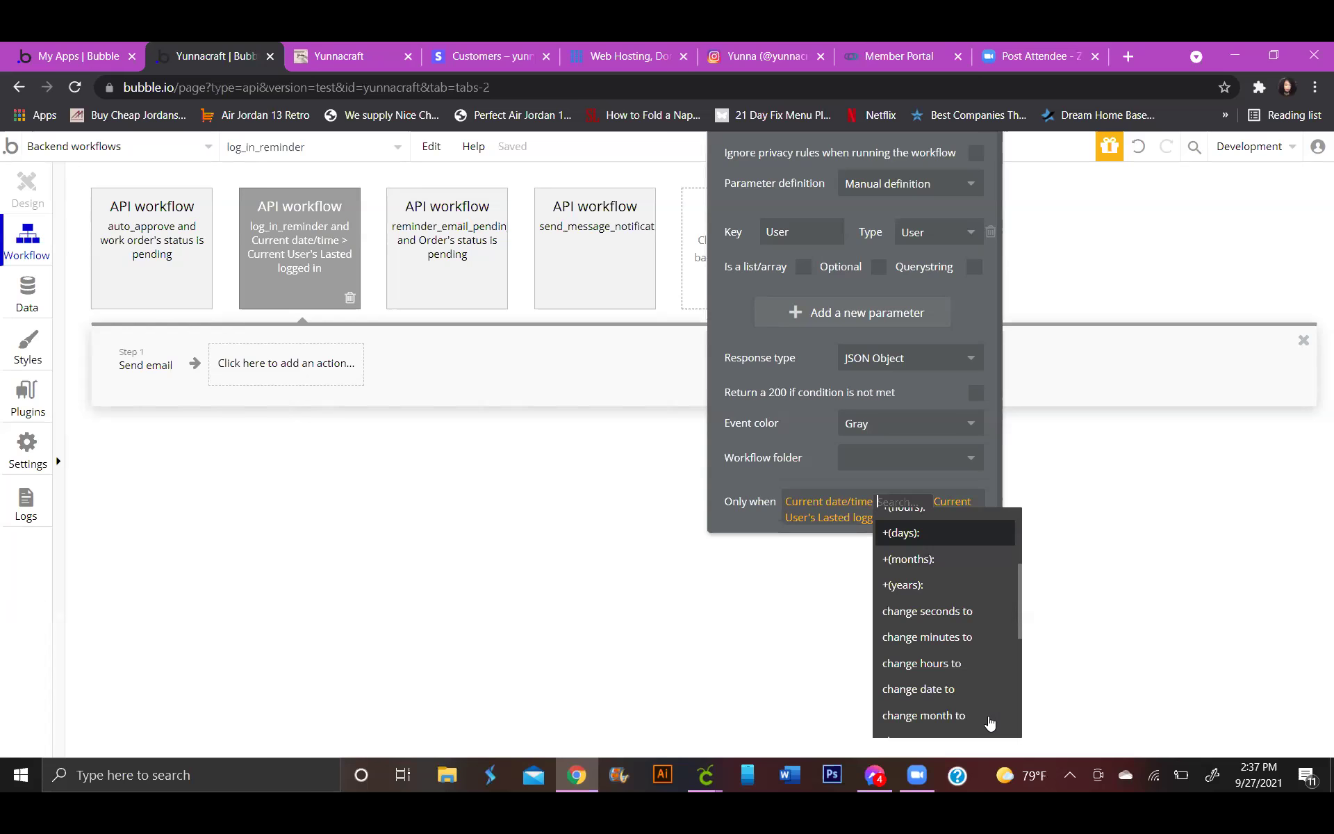
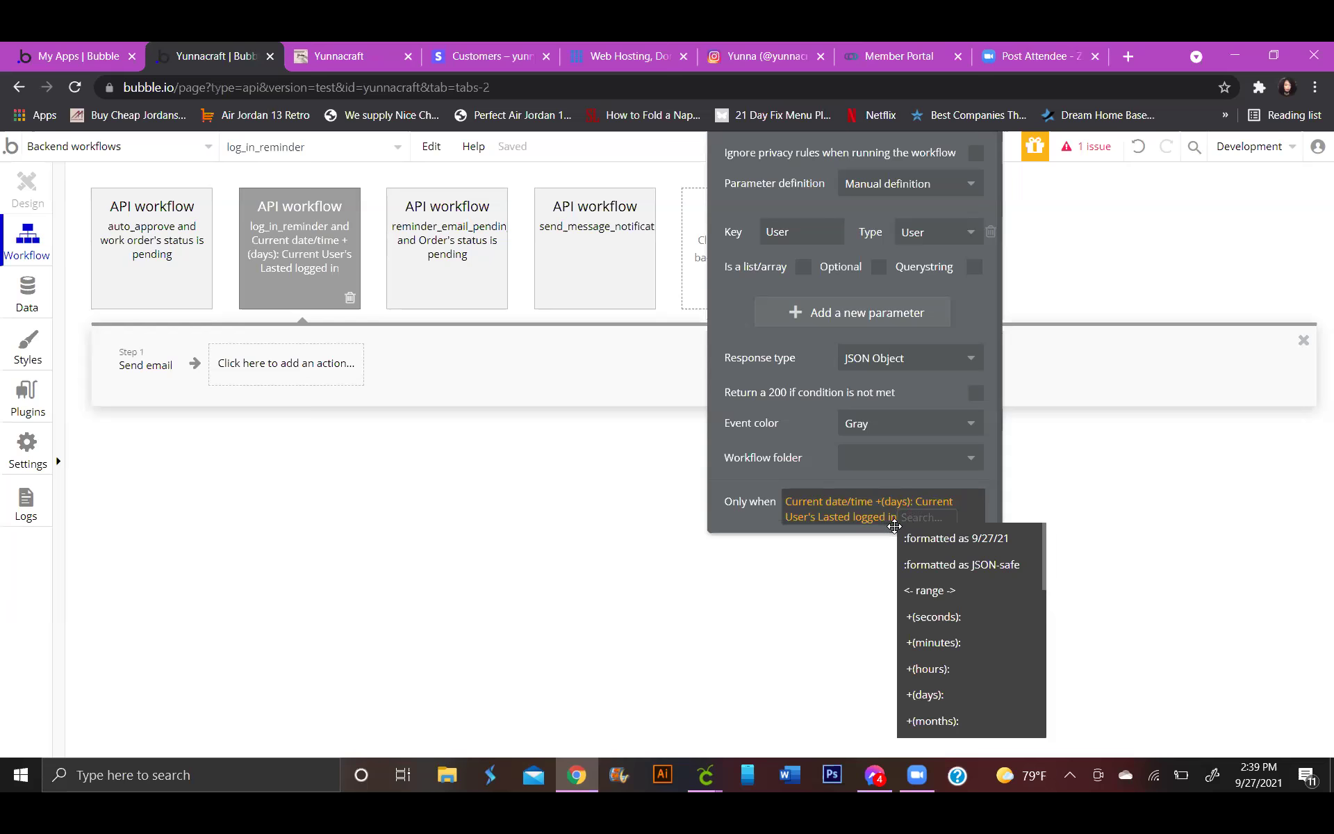
Replace the old condition term with Current date/time +(days): -7
key(BackSpace)
key(BackSpace)
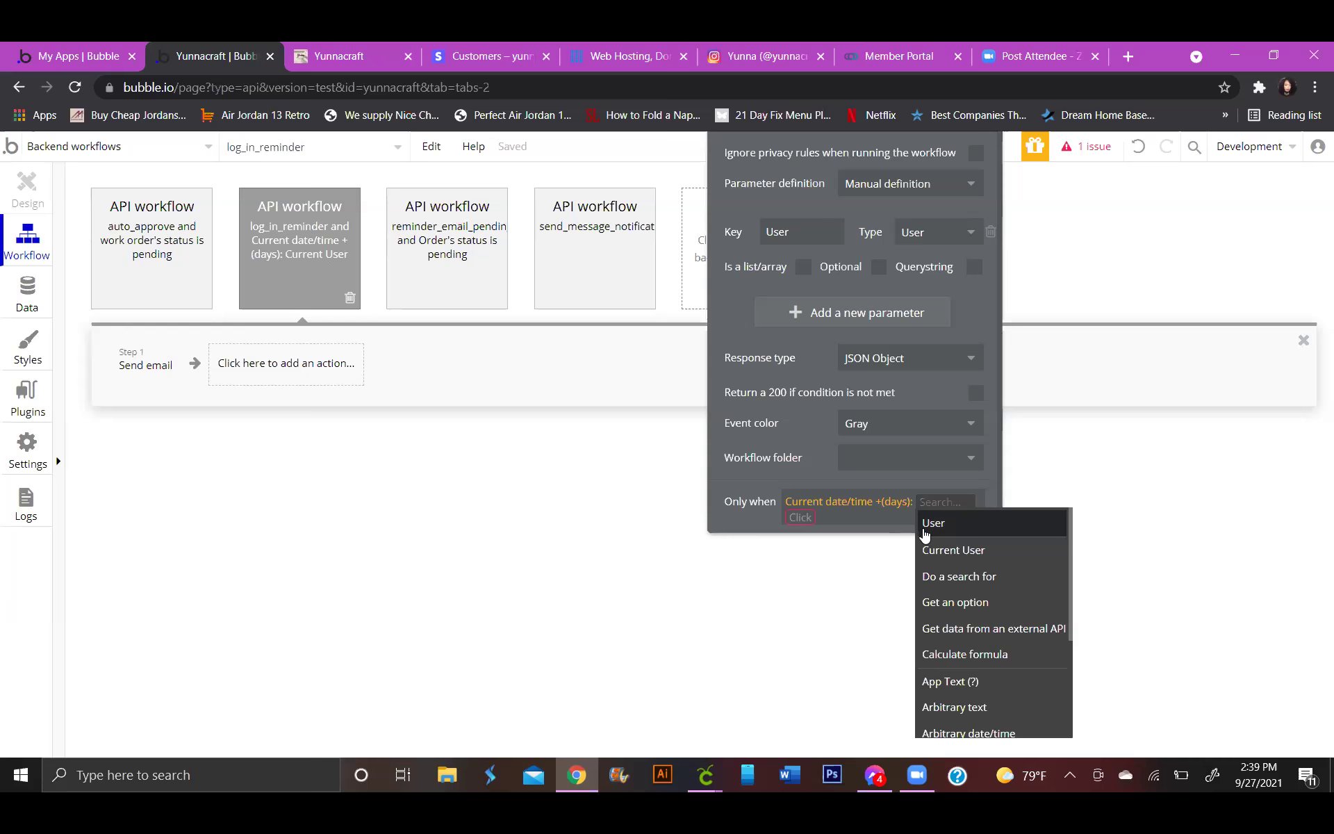
scroll(927, 611, down, 2)
scroll(920, 528, down, 2)
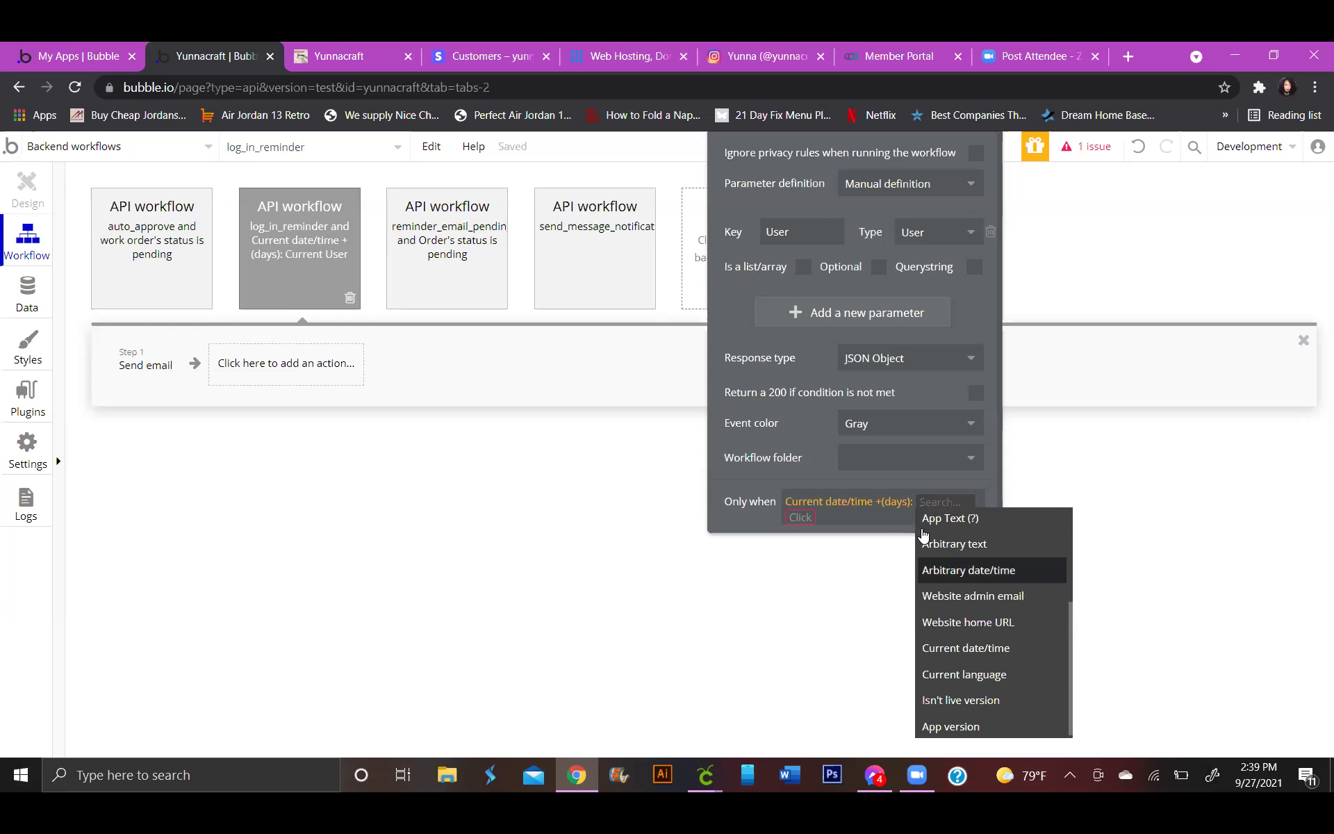
scroll(915, 649, down, 1)
click(917, 645)
scroll(917, 656, down, 2)
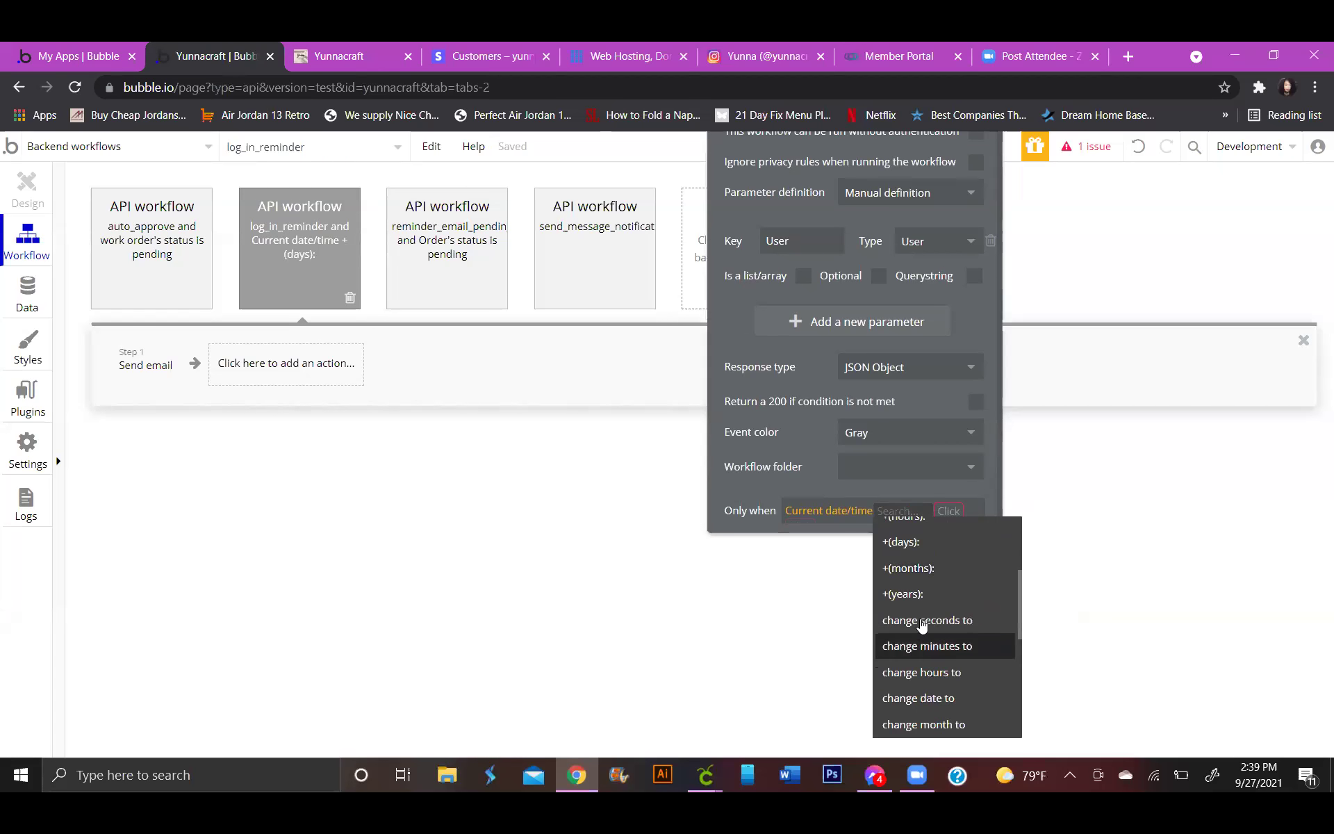
scroll(923, 632, up, 2)
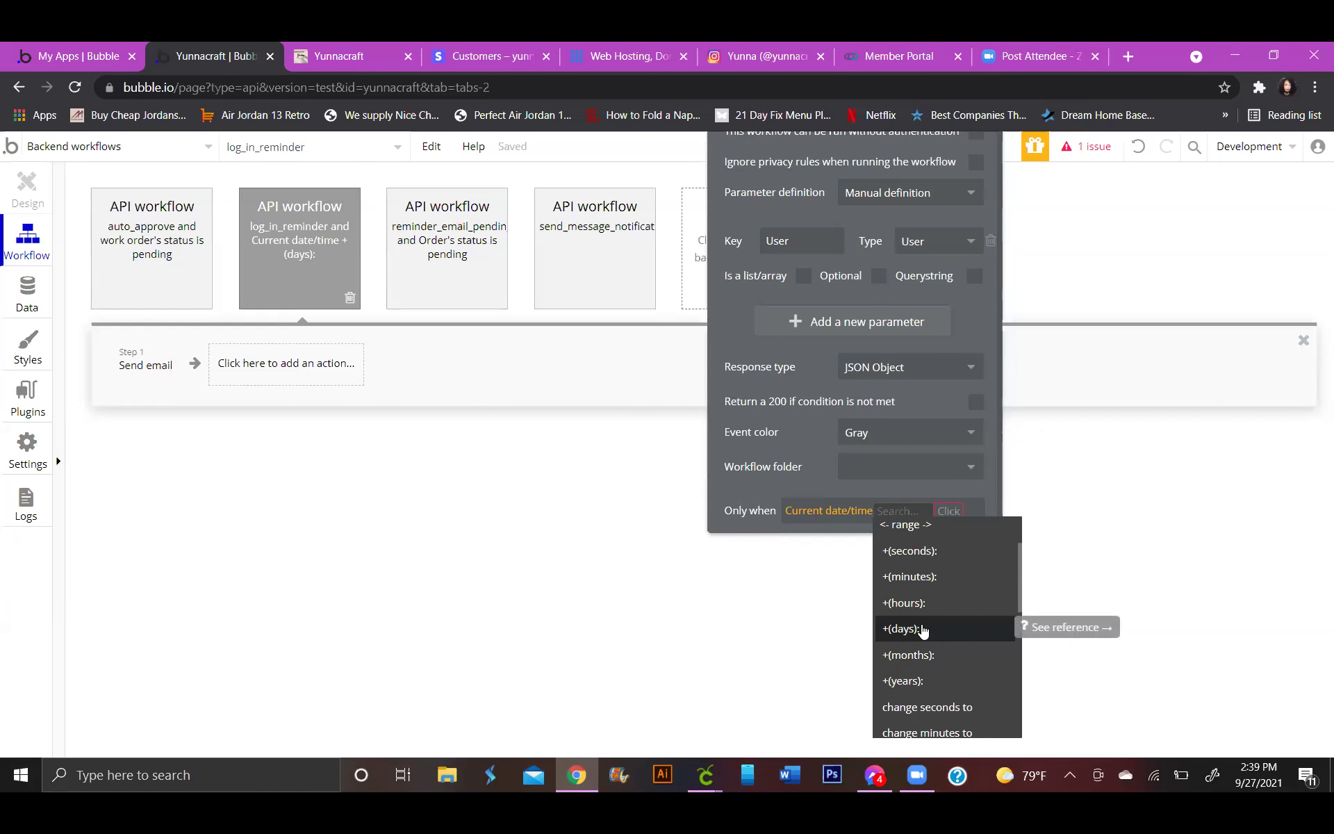
click(927, 629)
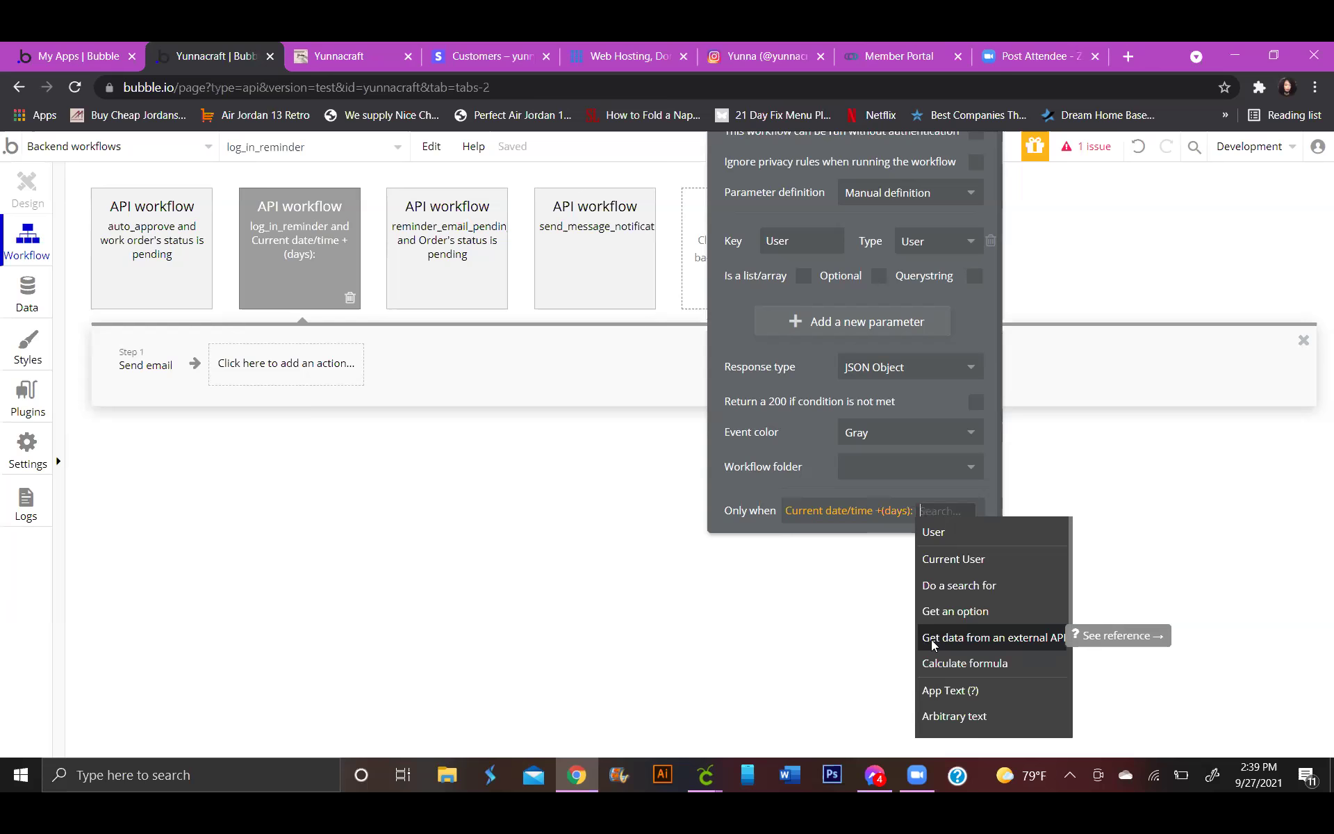
text(-7)
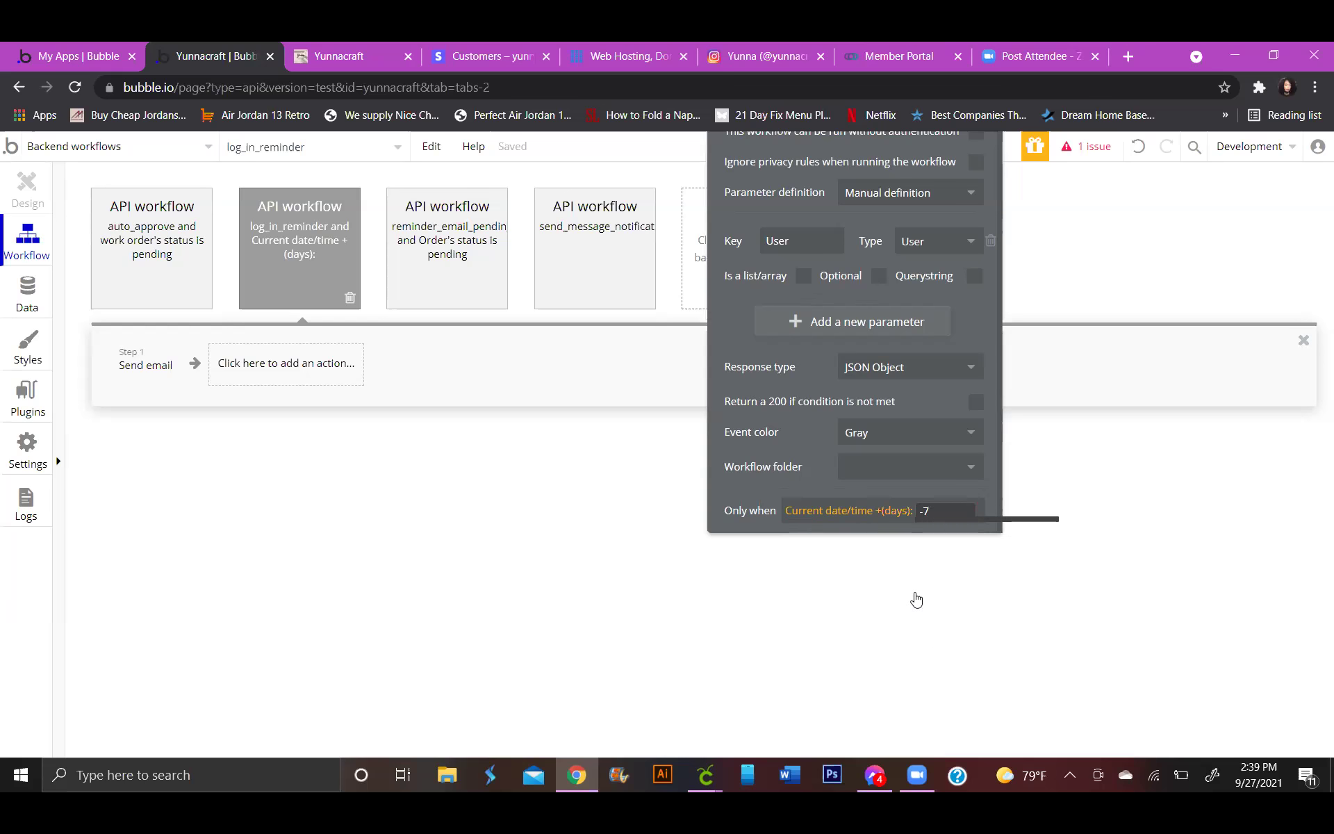
Require that shifted date to be > Current User's Lasted logged in
click(829, 523)
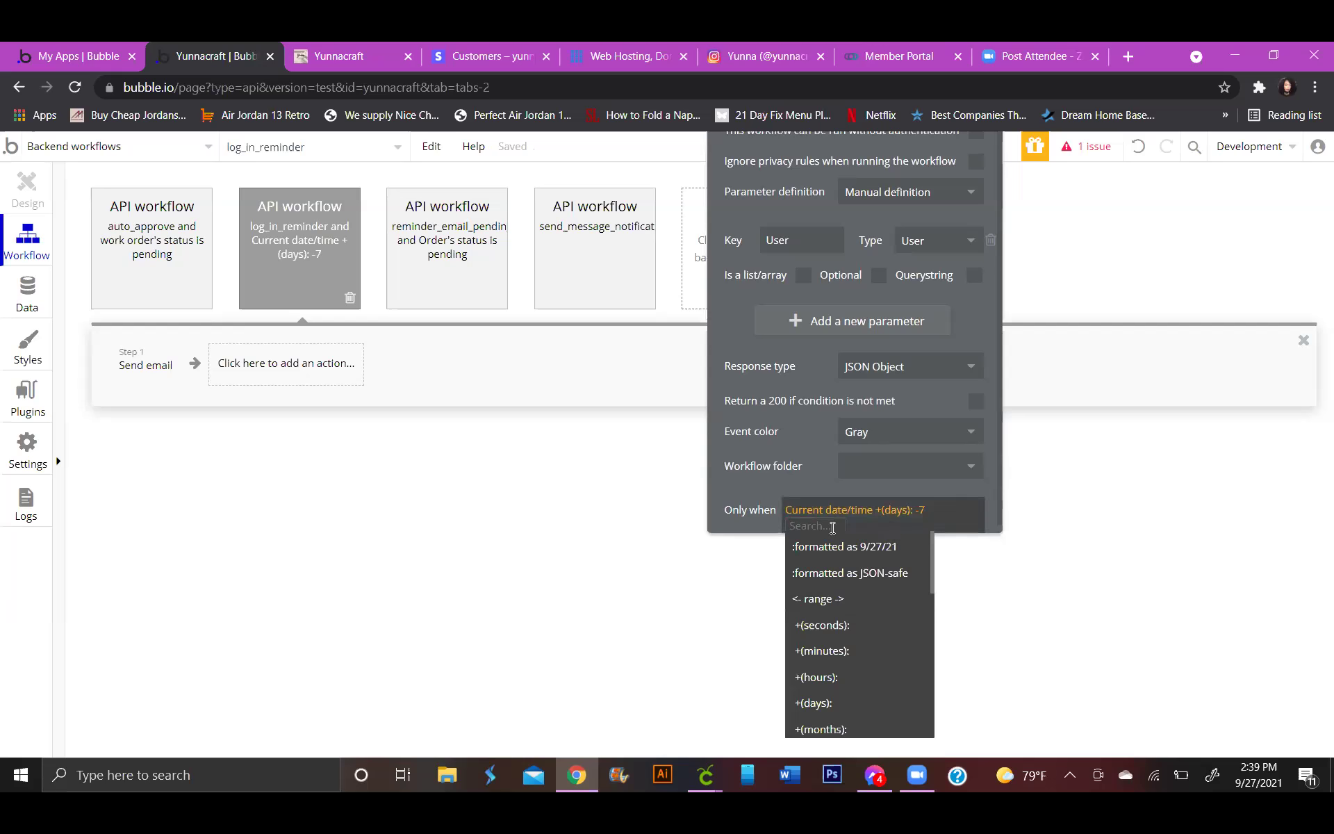
scroll(845, 612, down, 5)
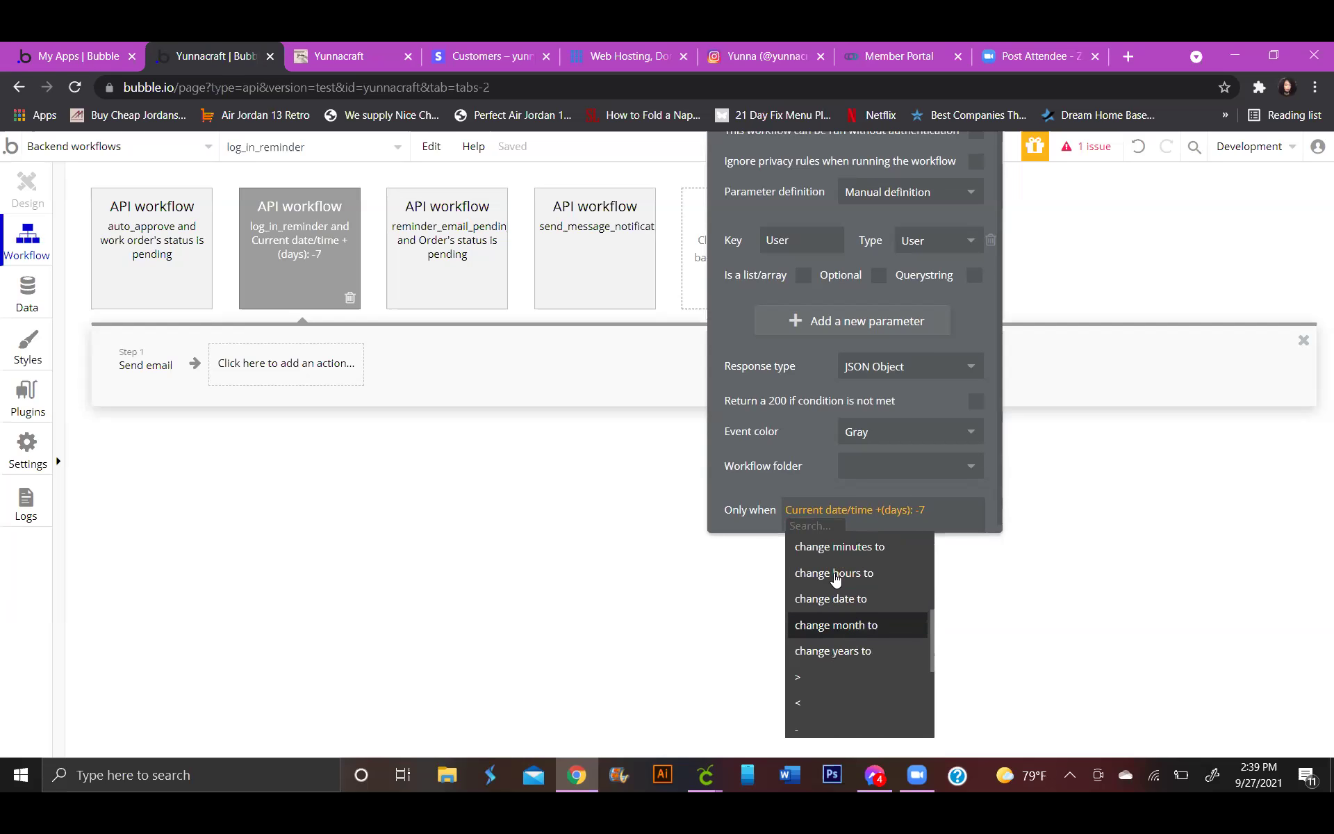
scroll(798, 677, up, 3)
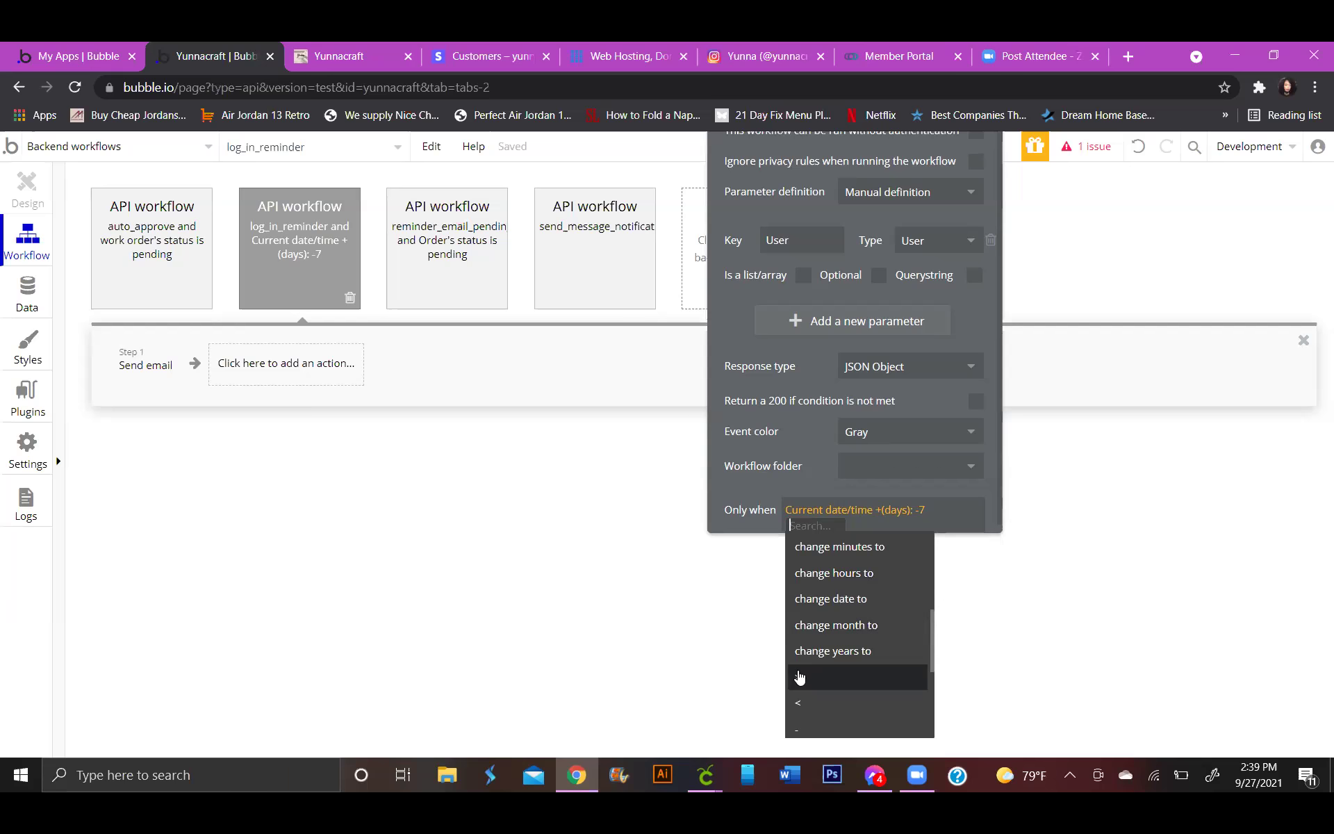
click(798, 675)
click(867, 577)
text(la)
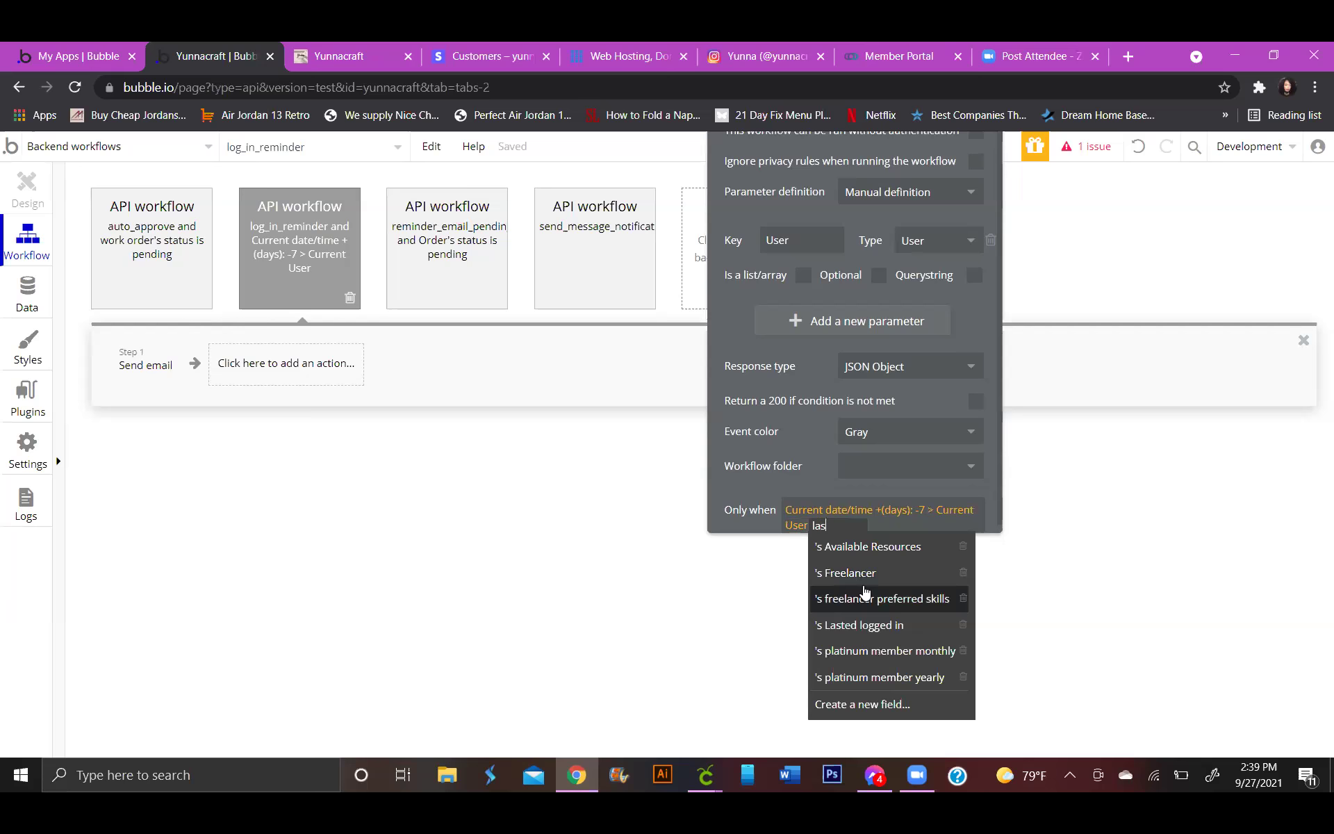
text(s)
click(862, 546)
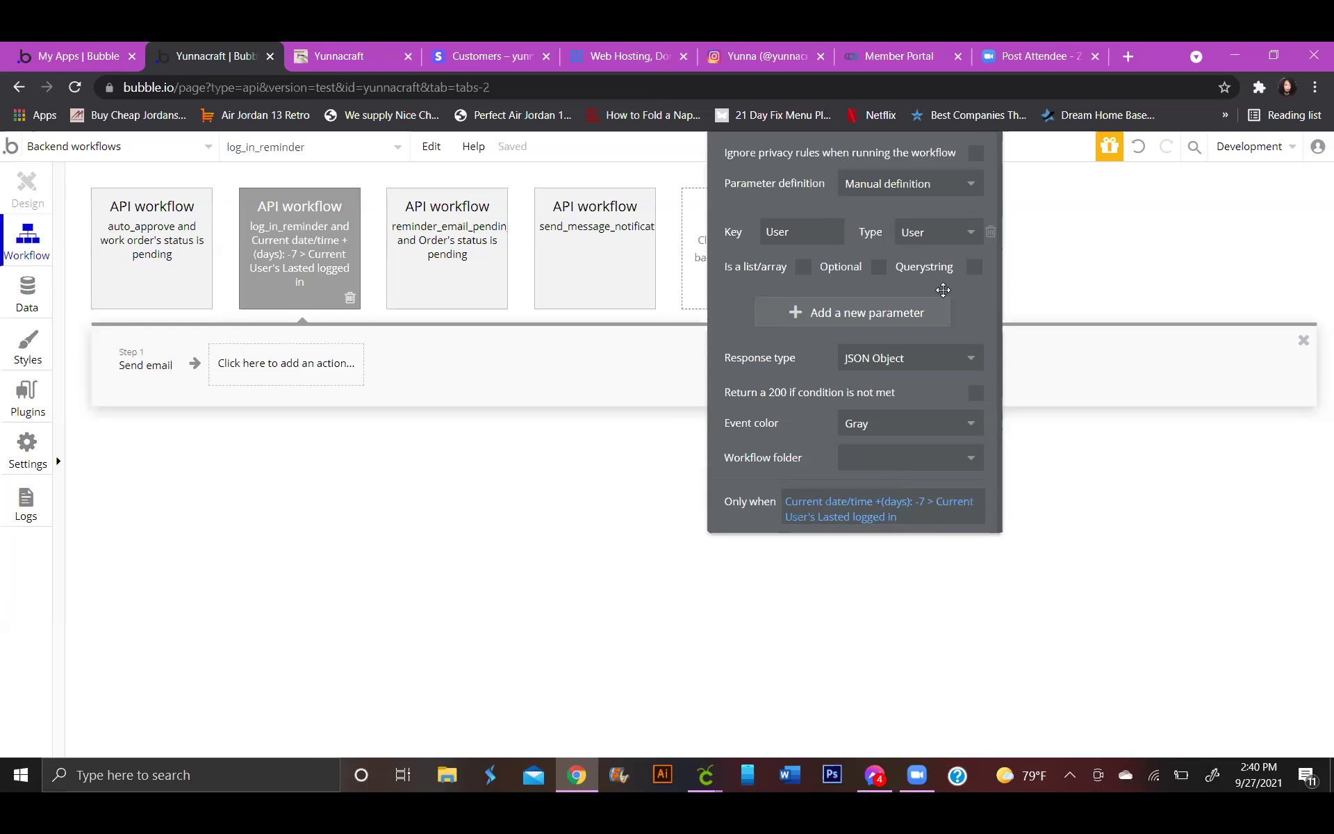
scroll(941, 288, up, 2)
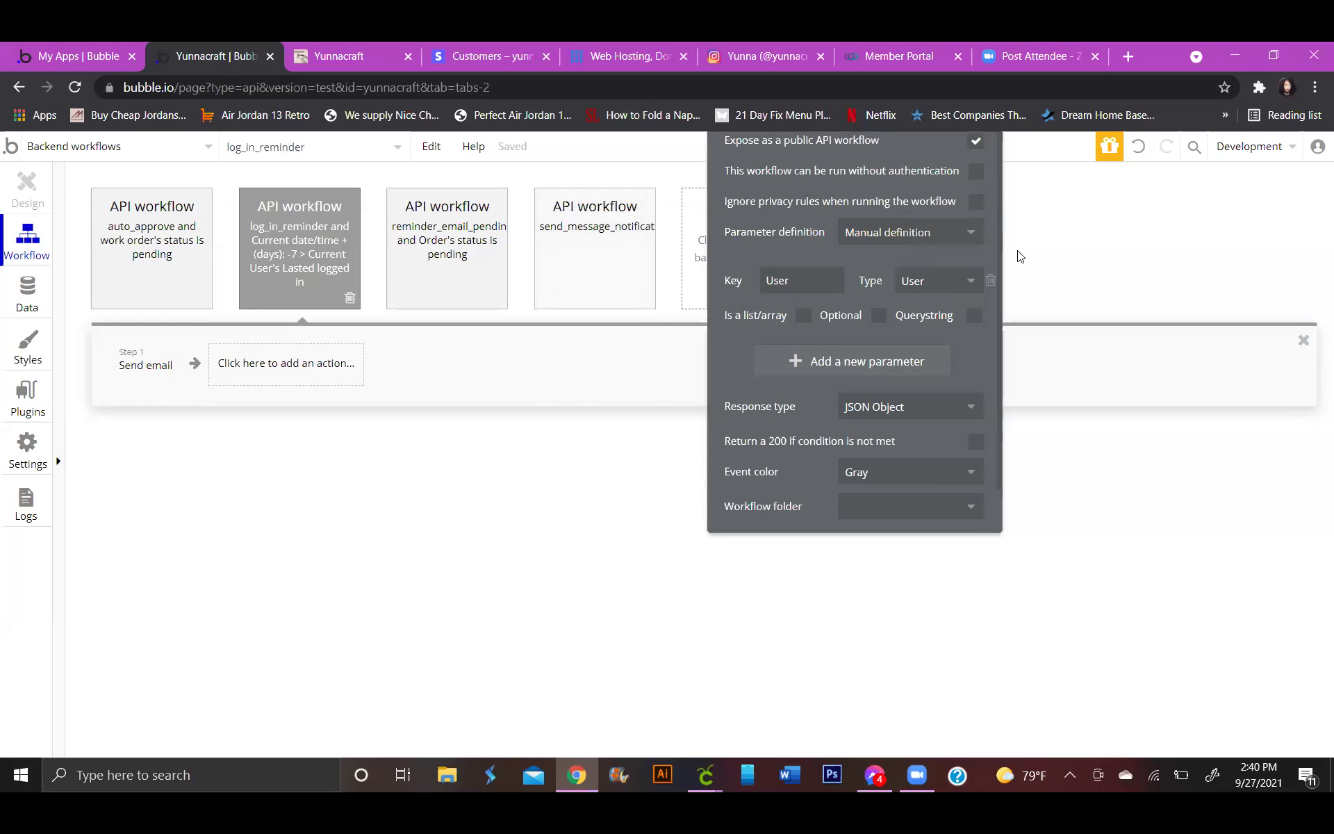
scroll(975, 305, up, 4)
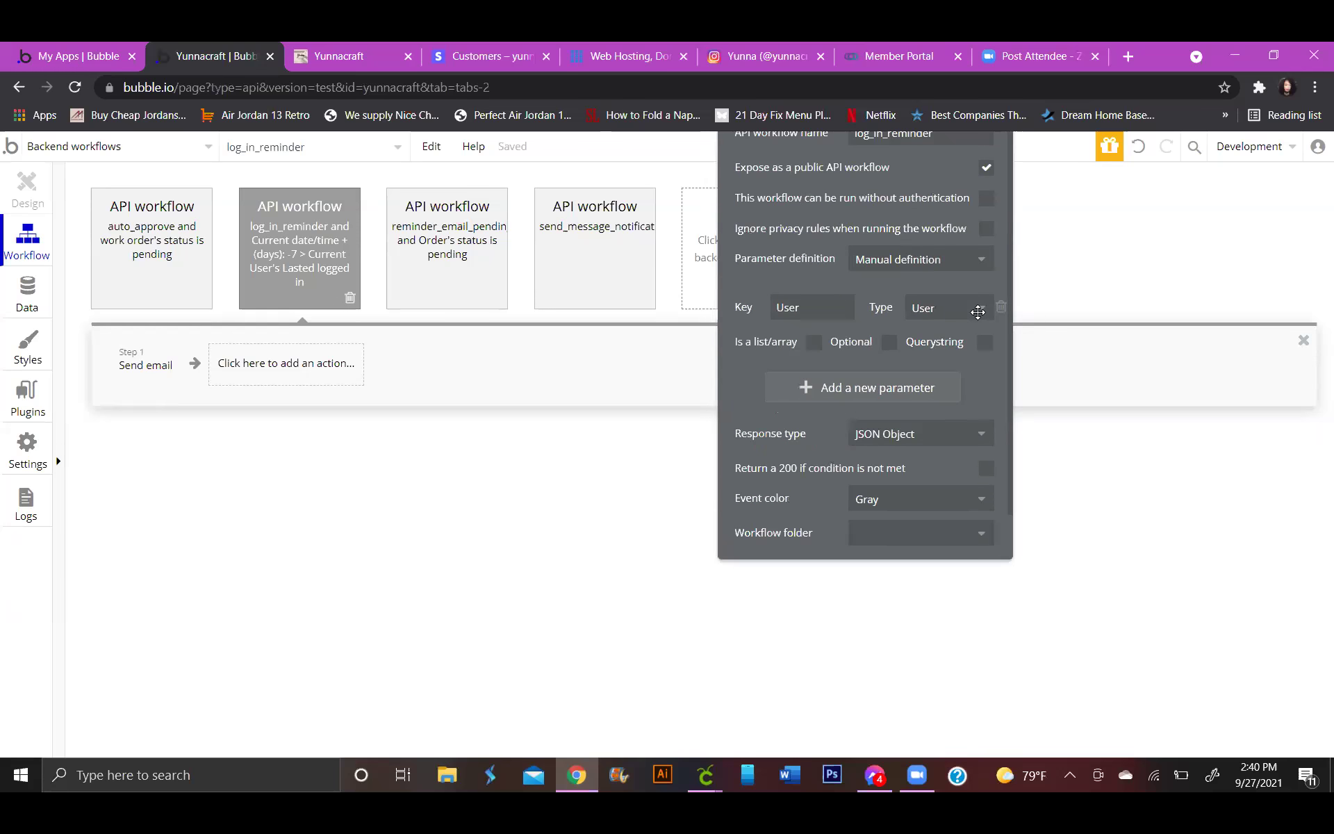
mouse_move(988, 298)
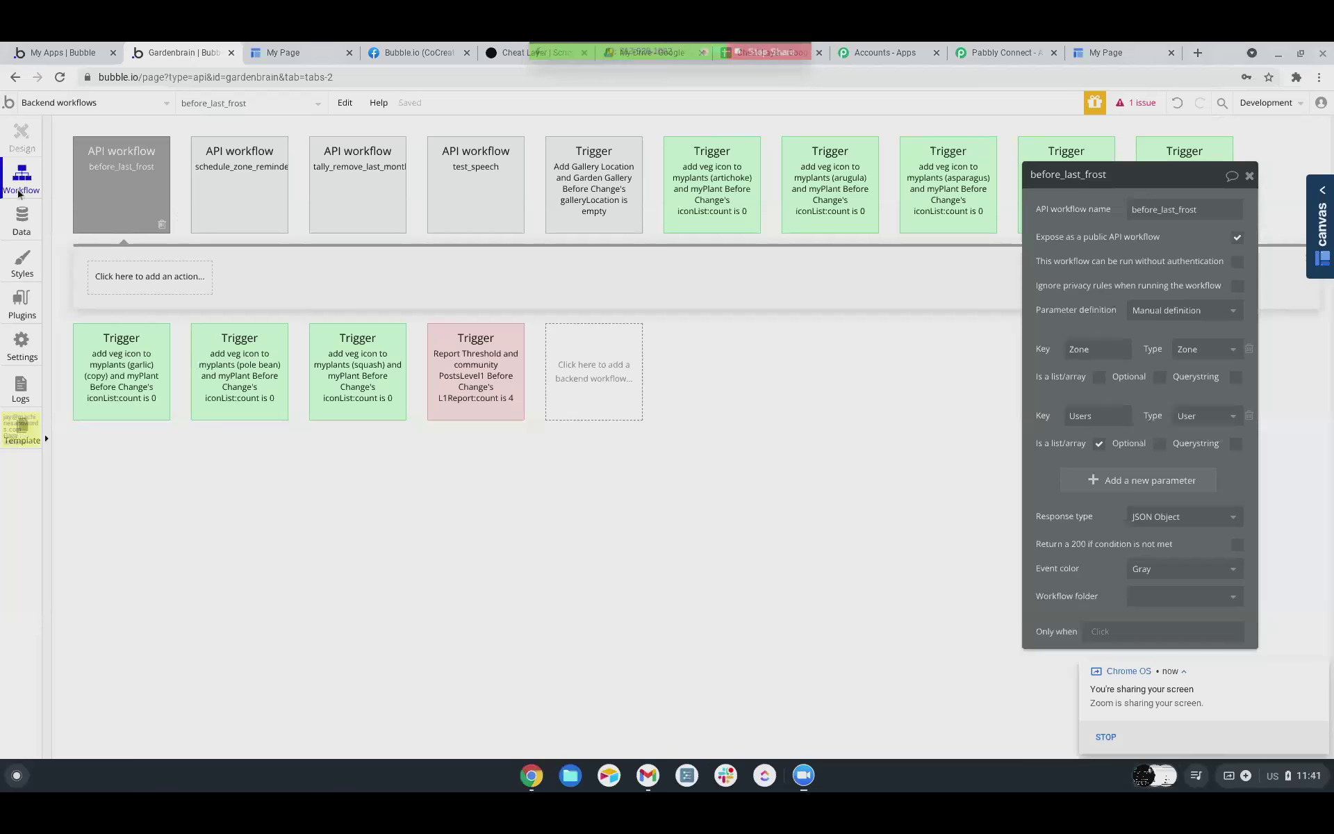
Open Septembersandbox2021 from the apps list and go to its Data section
click(264, 155)
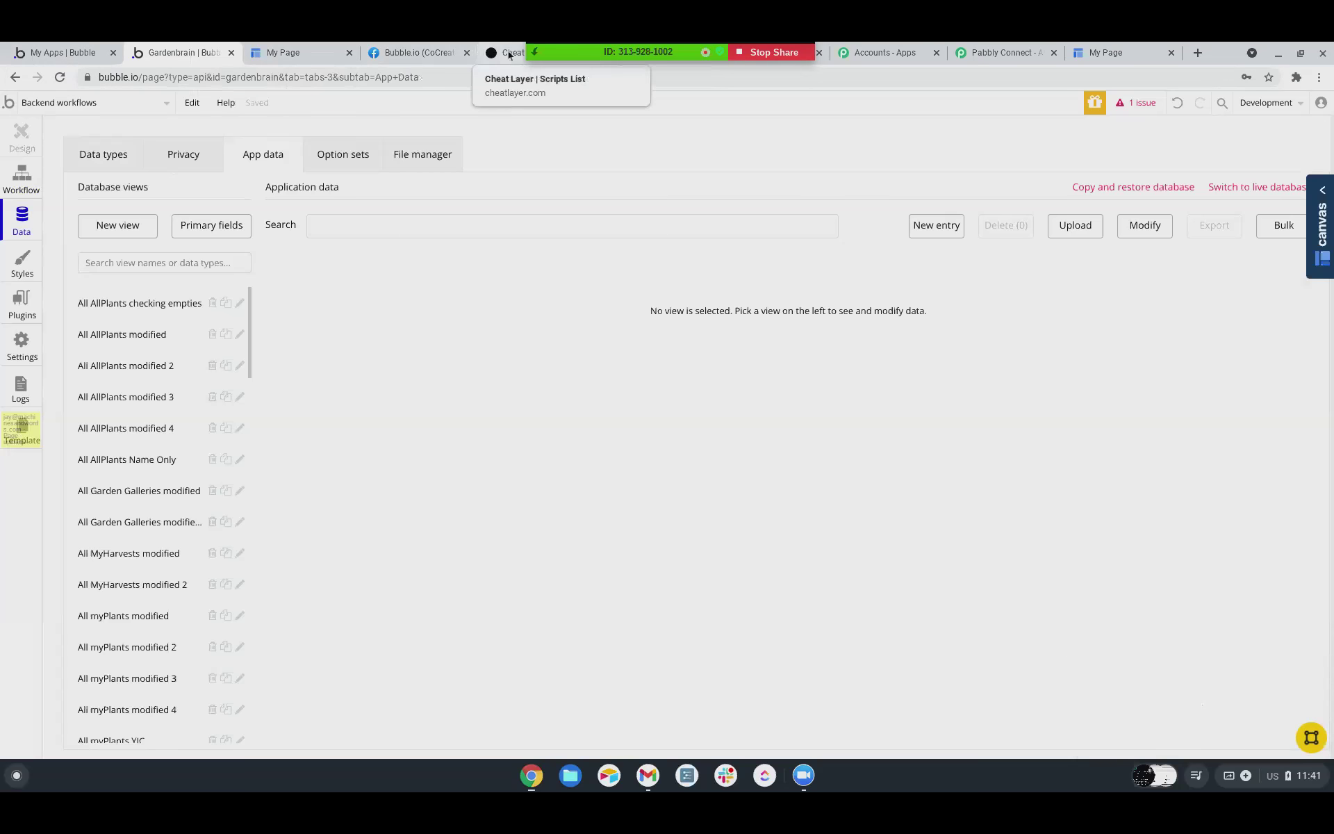
click(70, 53)
scroll(546, 448, down, 5)
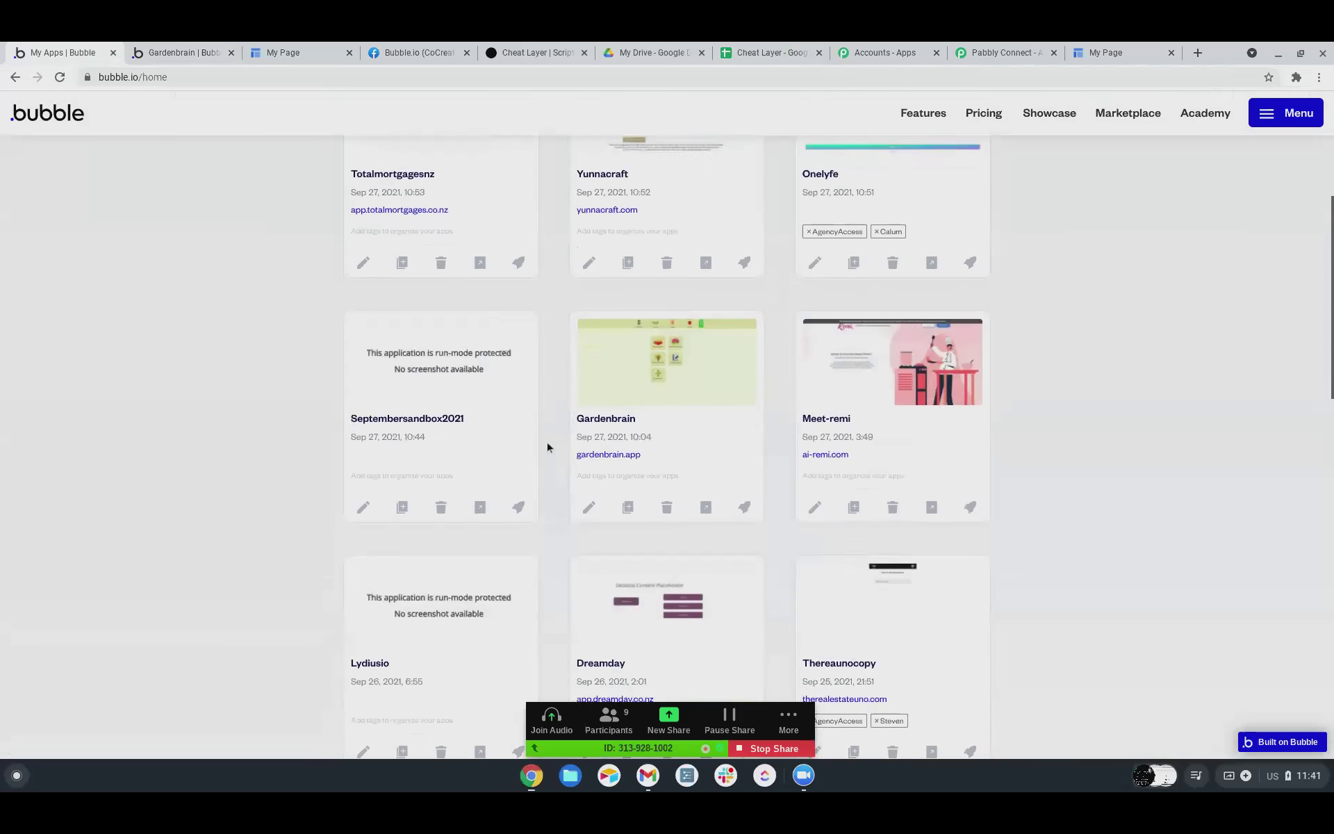
click(364, 394)
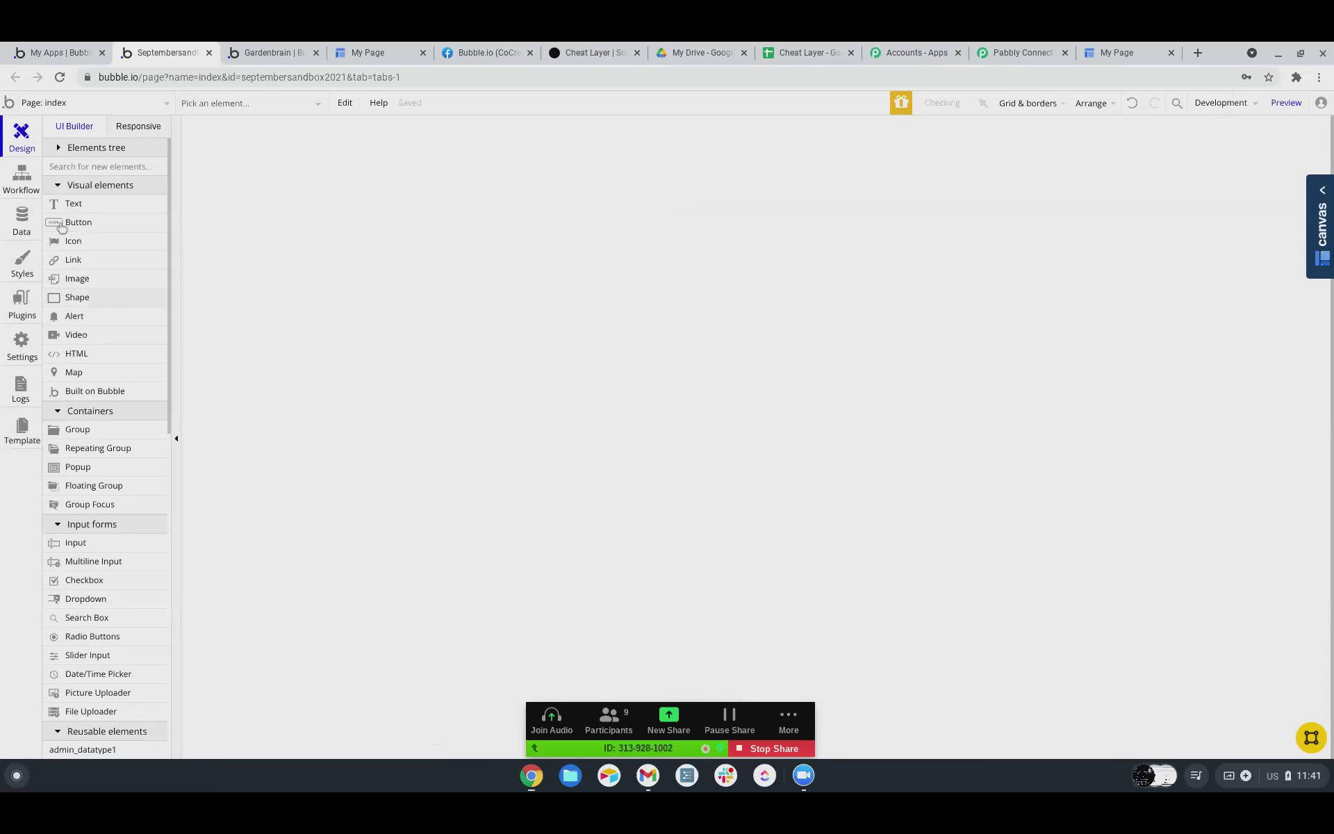
click(30, 235)
Browse App data database views, from All API Calls to All Tallies with 110 entries
click(268, 154)
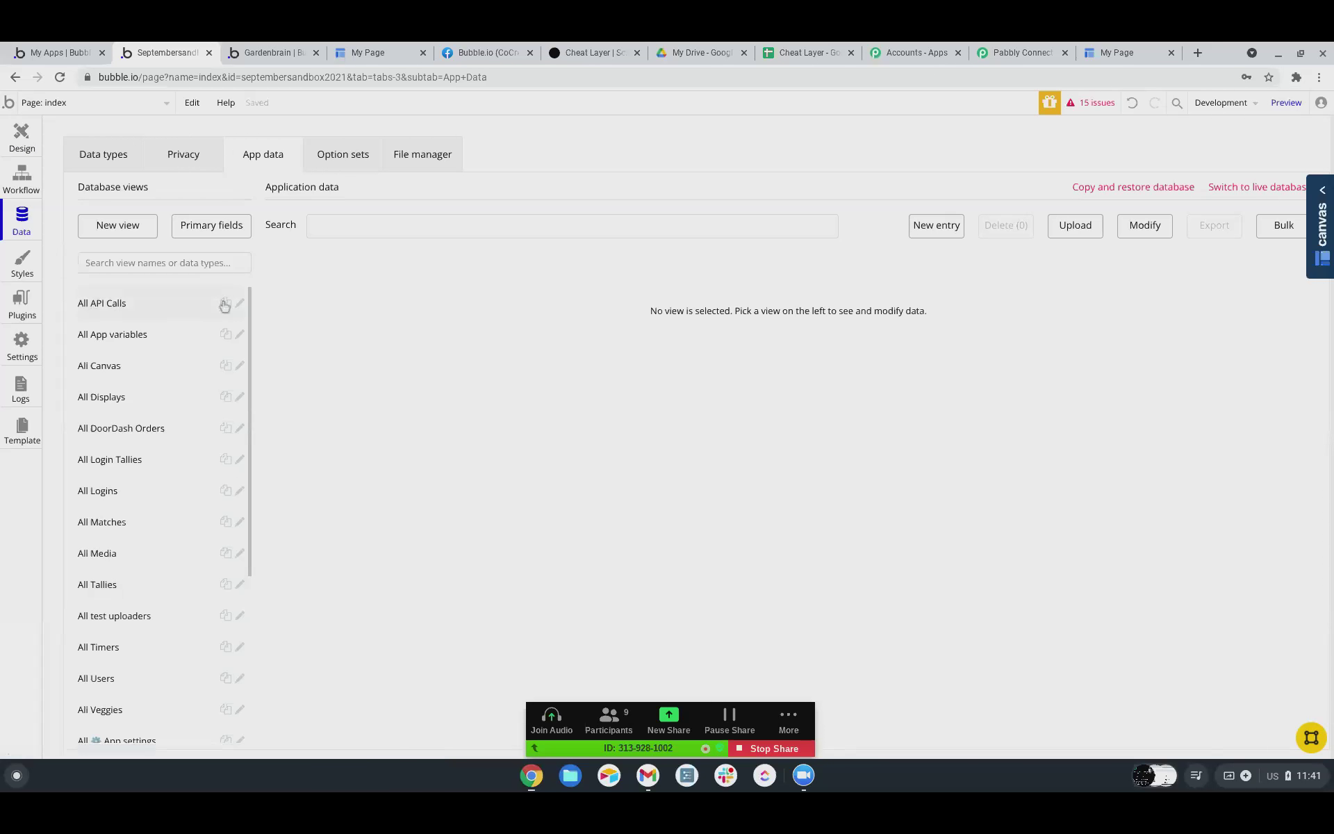
click(145, 310)
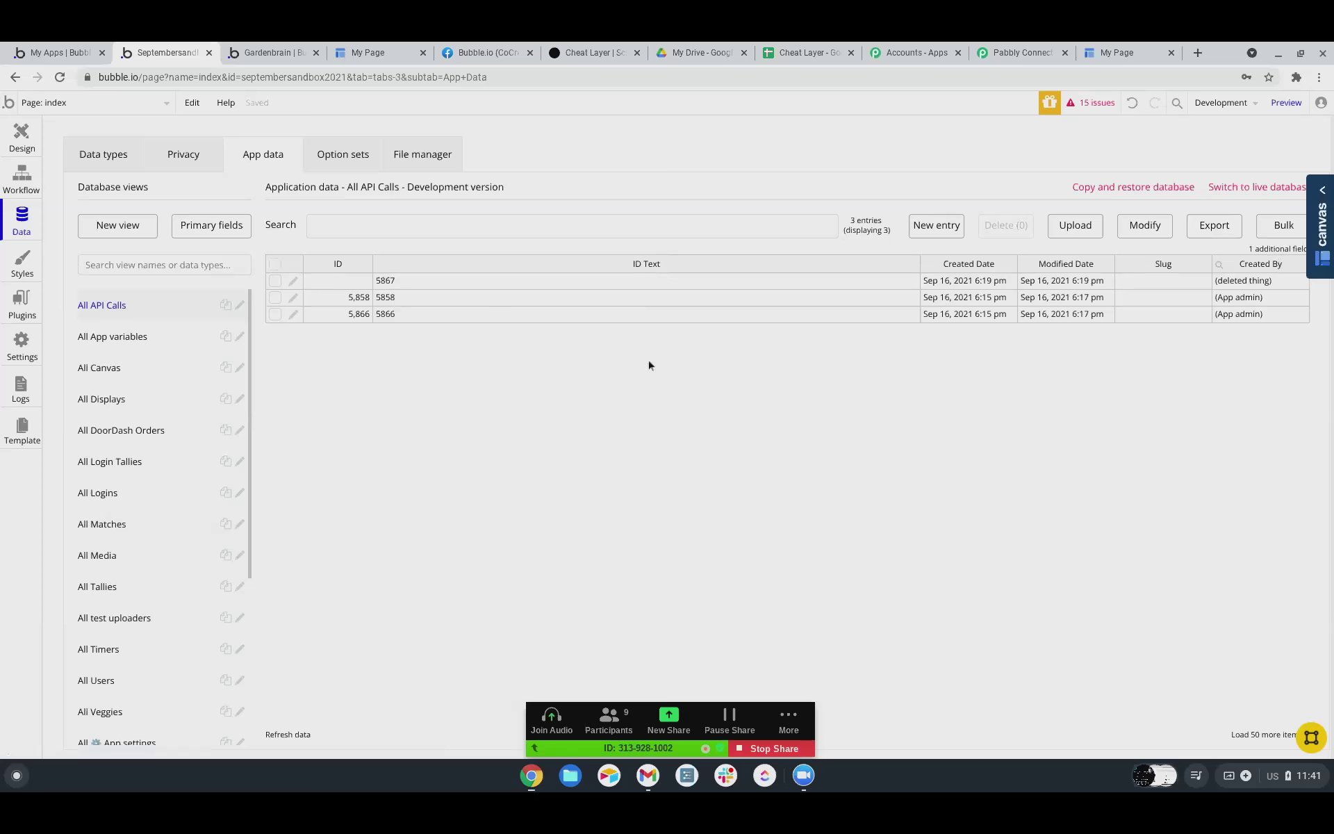
scroll(205, 512, down, 1)
click(101, 554)
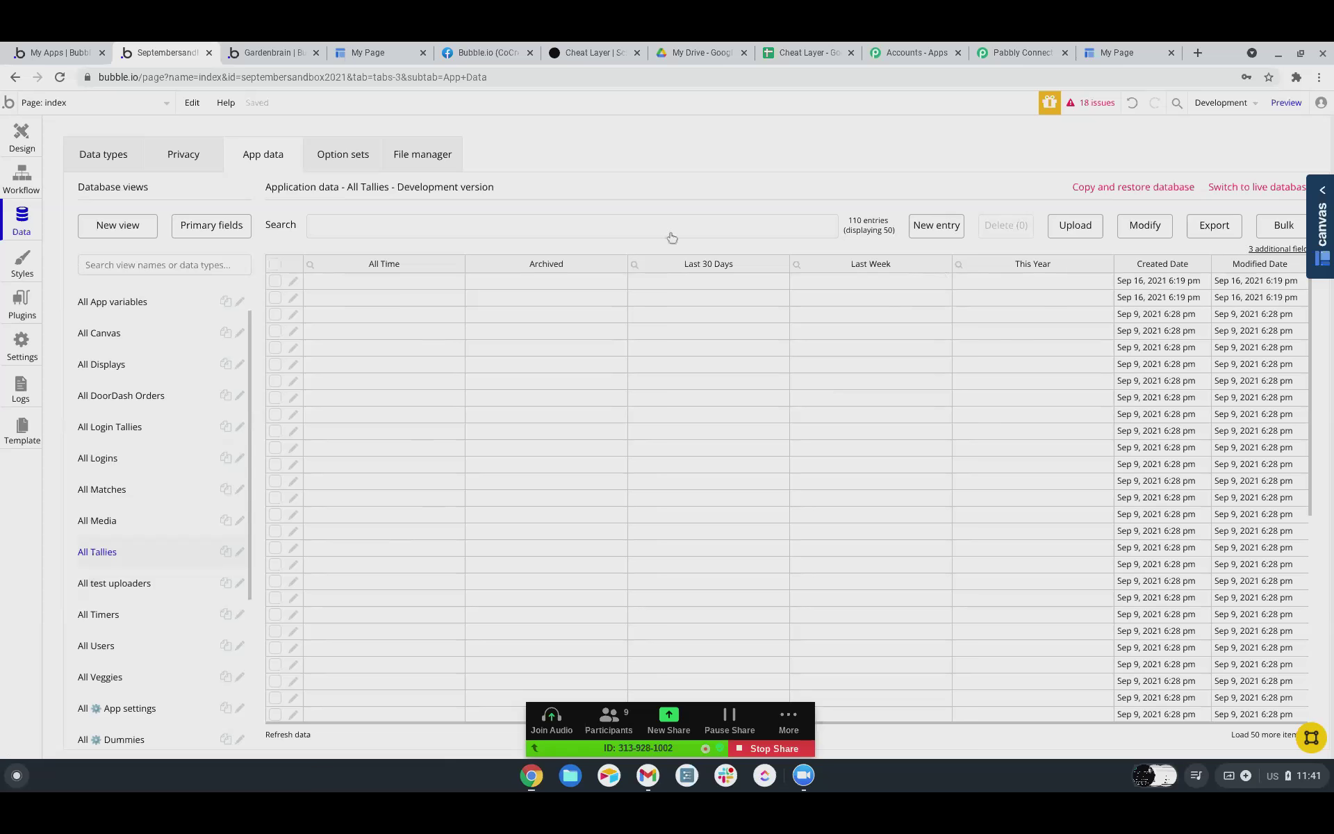
Add the Slug, Created By and Unique id fields to the All Tallies view and save
click(240, 552)
click(1143, 219)
click(145, 252)
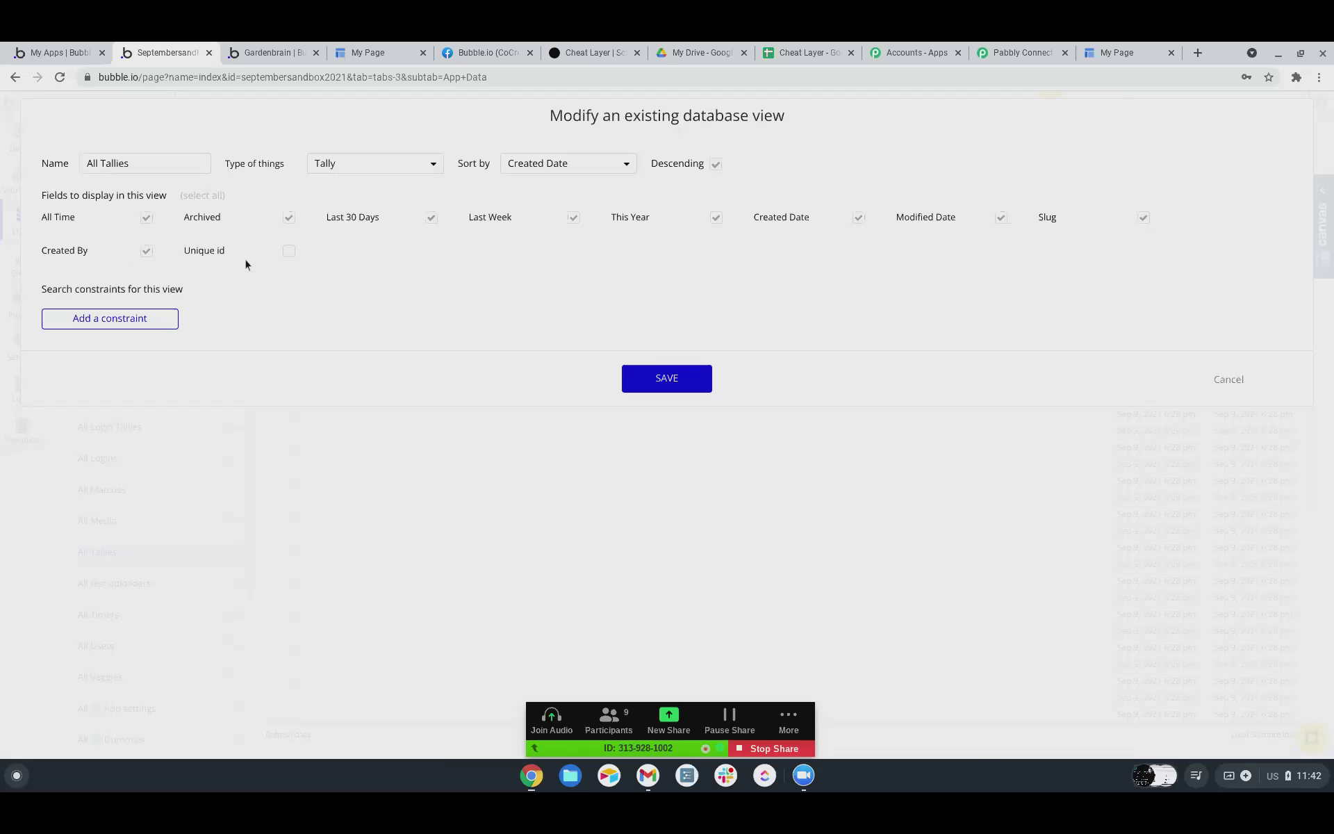
click(288, 251)
click(667, 380)
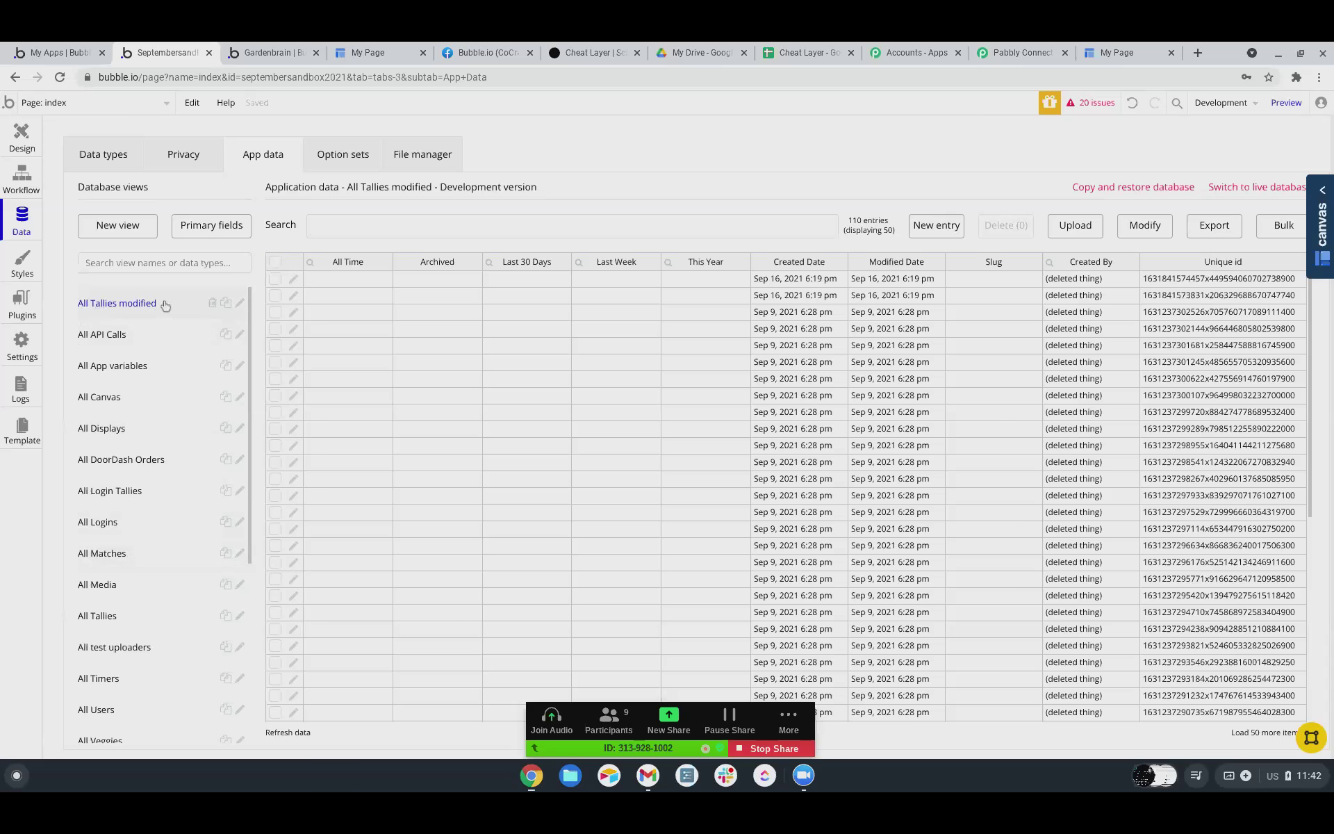
Try renaming the view with an '- All fields' suffix, then dismiss without keeping it
click(241, 304)
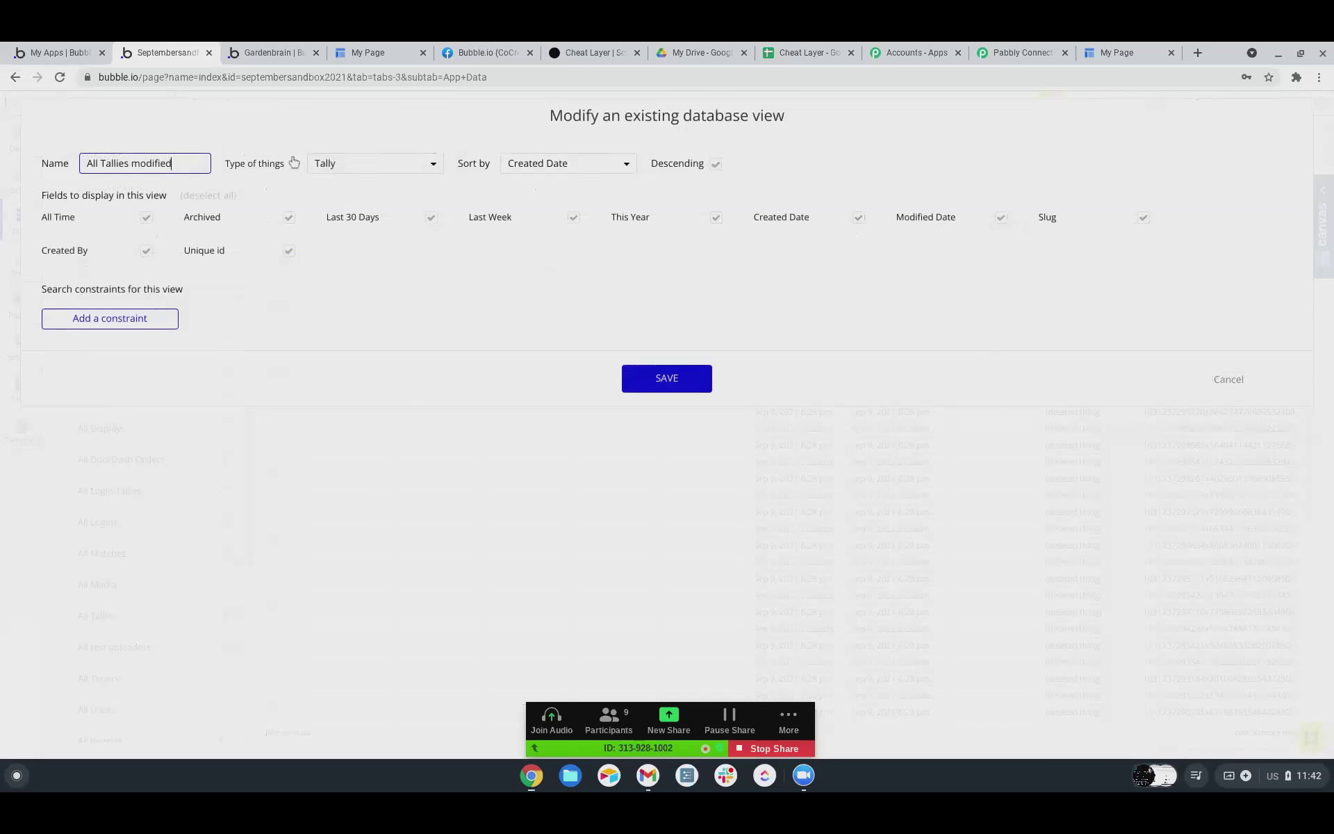
drag(186, 165, 85, 145)
key(BackSpace)
key(BackSpace)
key(BackSpace)
text(T)
text(s - All fields)
key(Return)
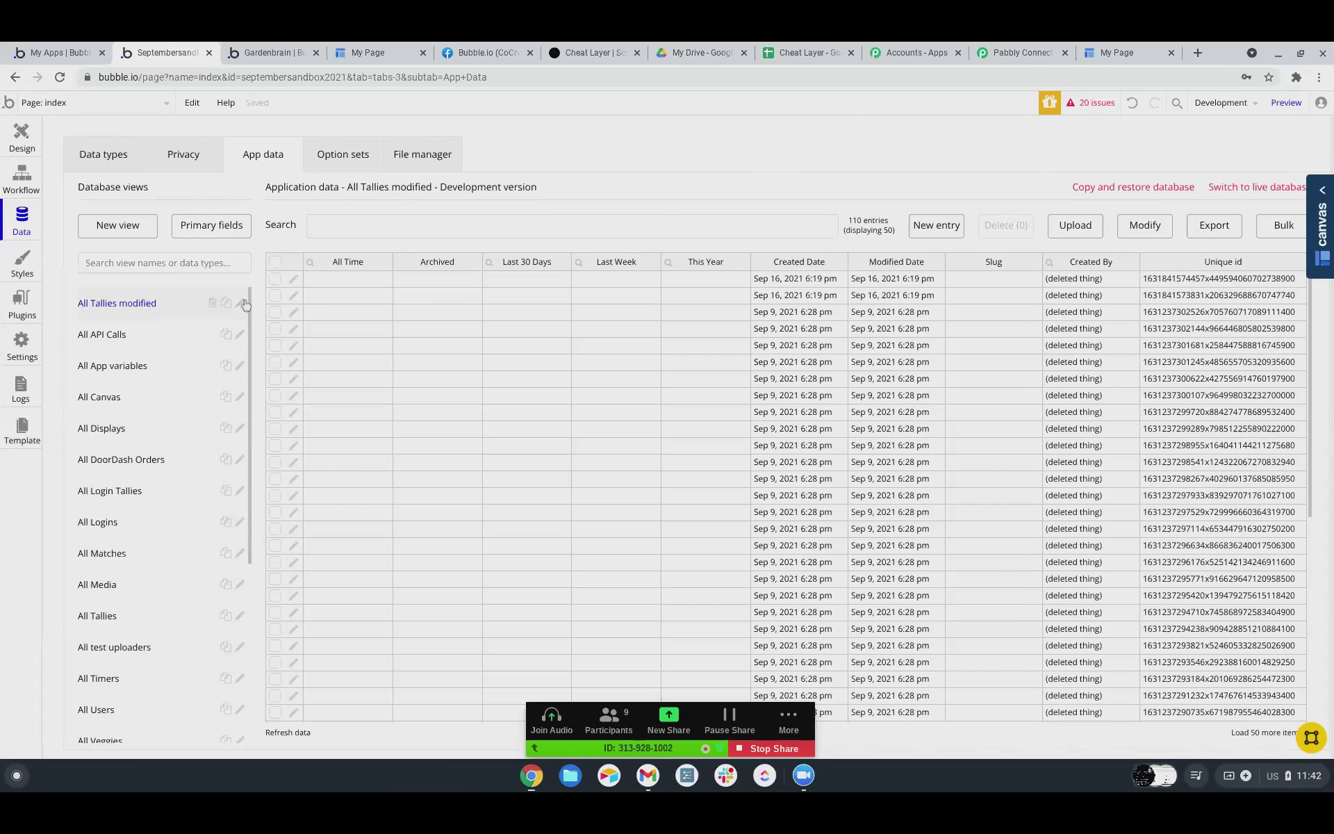
Try a Created By equals constraint on the view, then cancel it
click(240, 302)
click(150, 318)
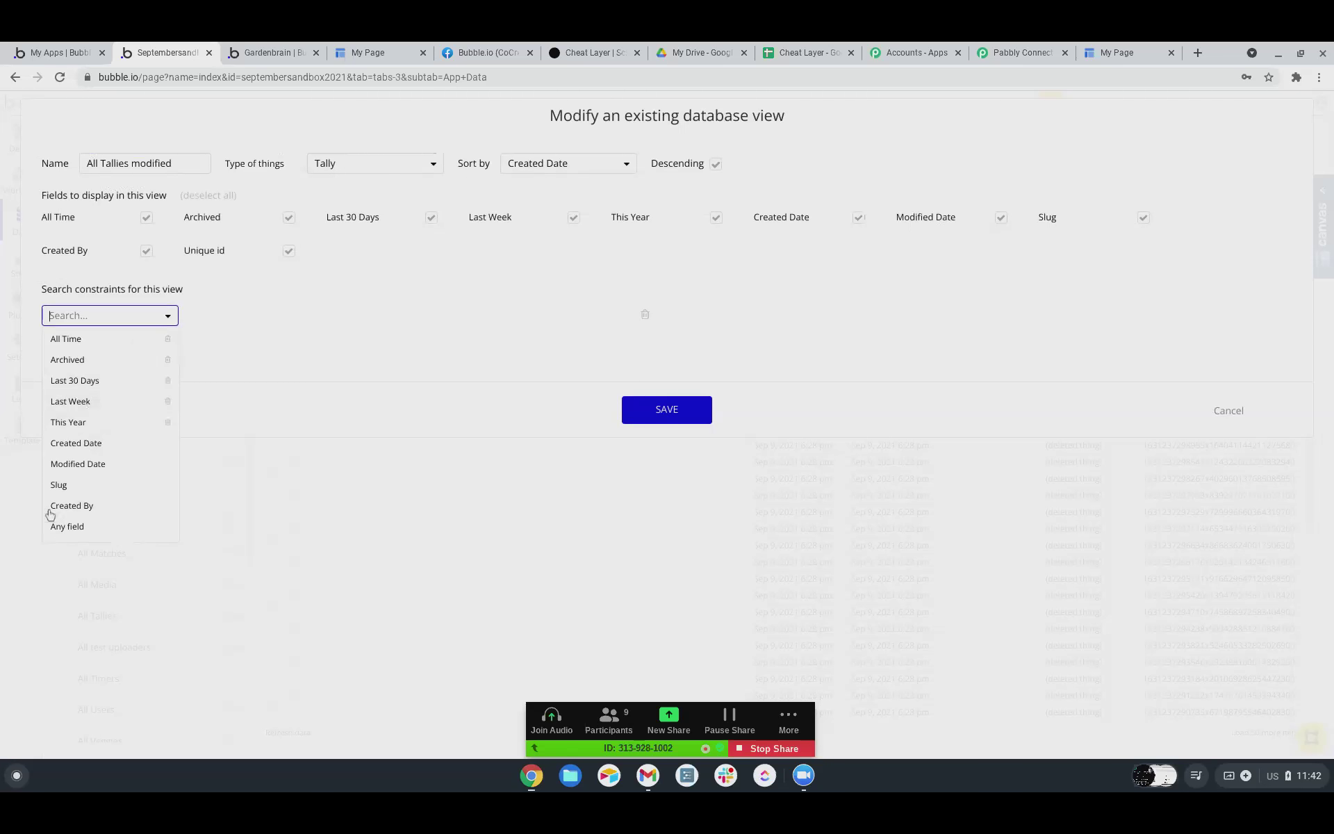
click(75, 510)
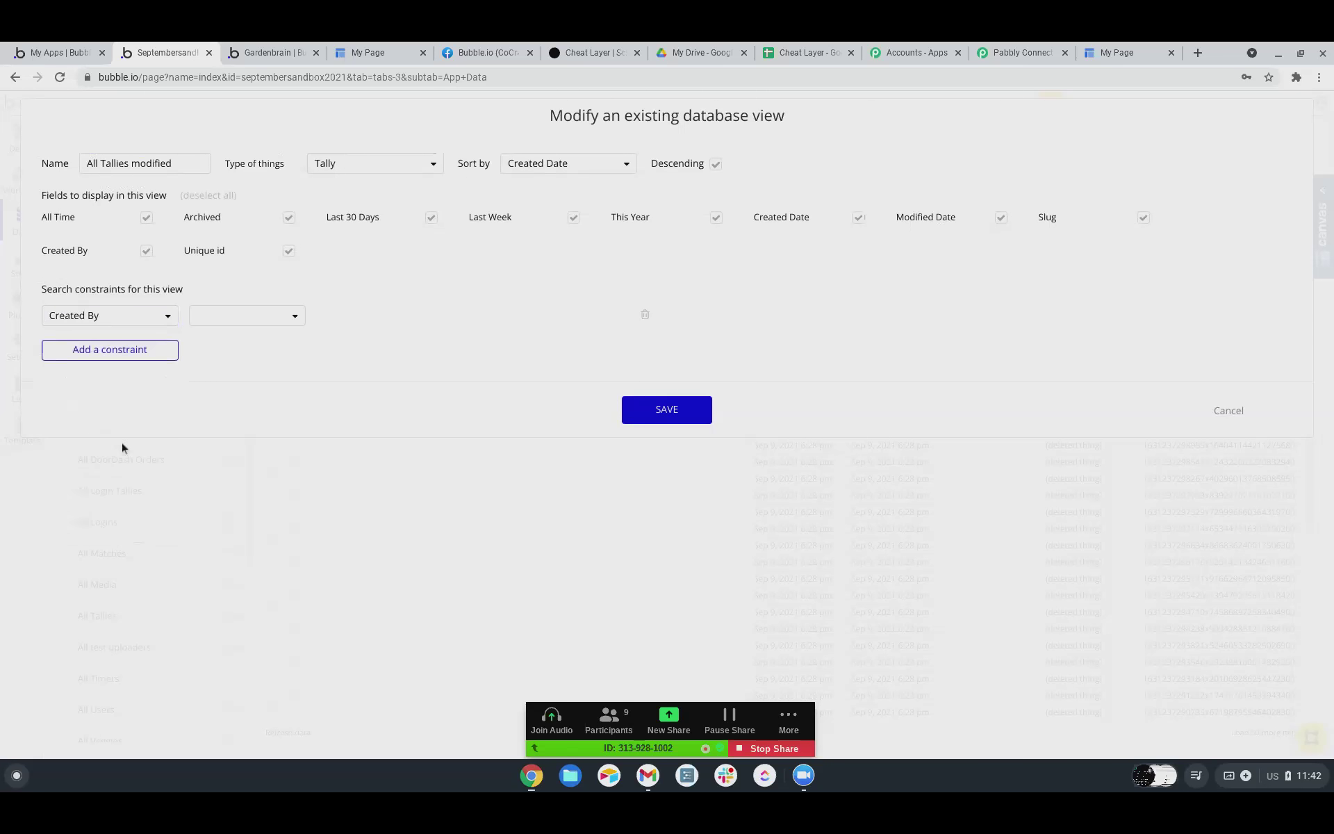
click(215, 316)
click(220, 343)
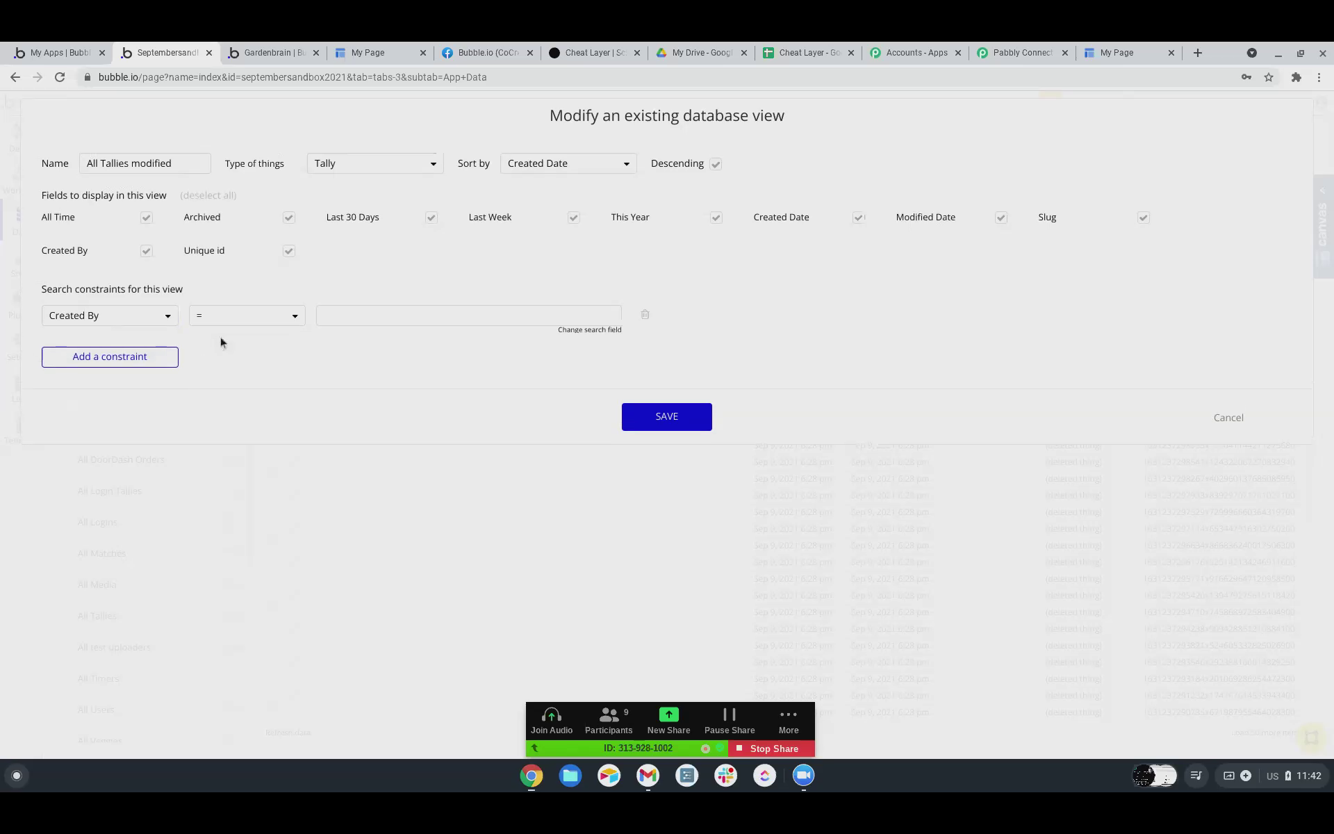
click(415, 314)
click(212, 316)
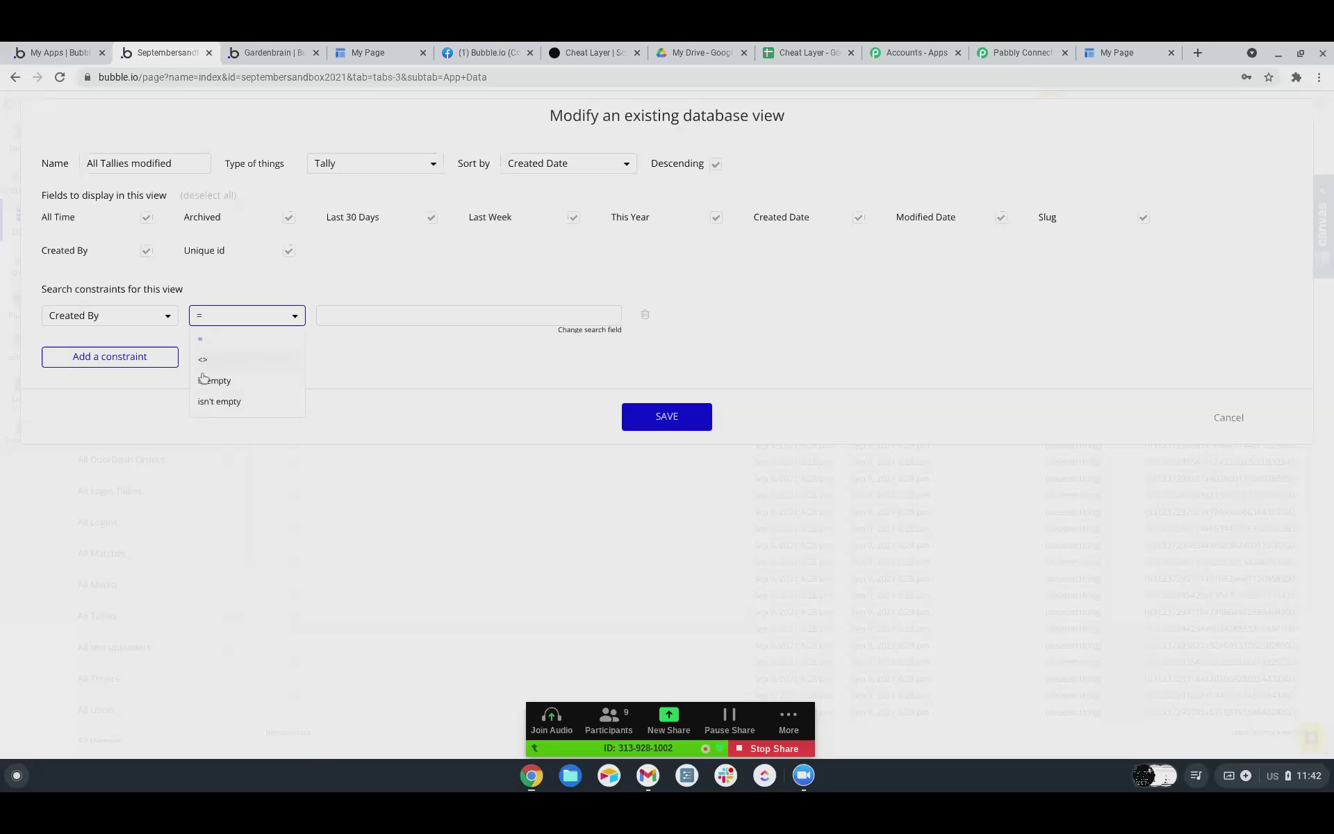
click(124, 316)
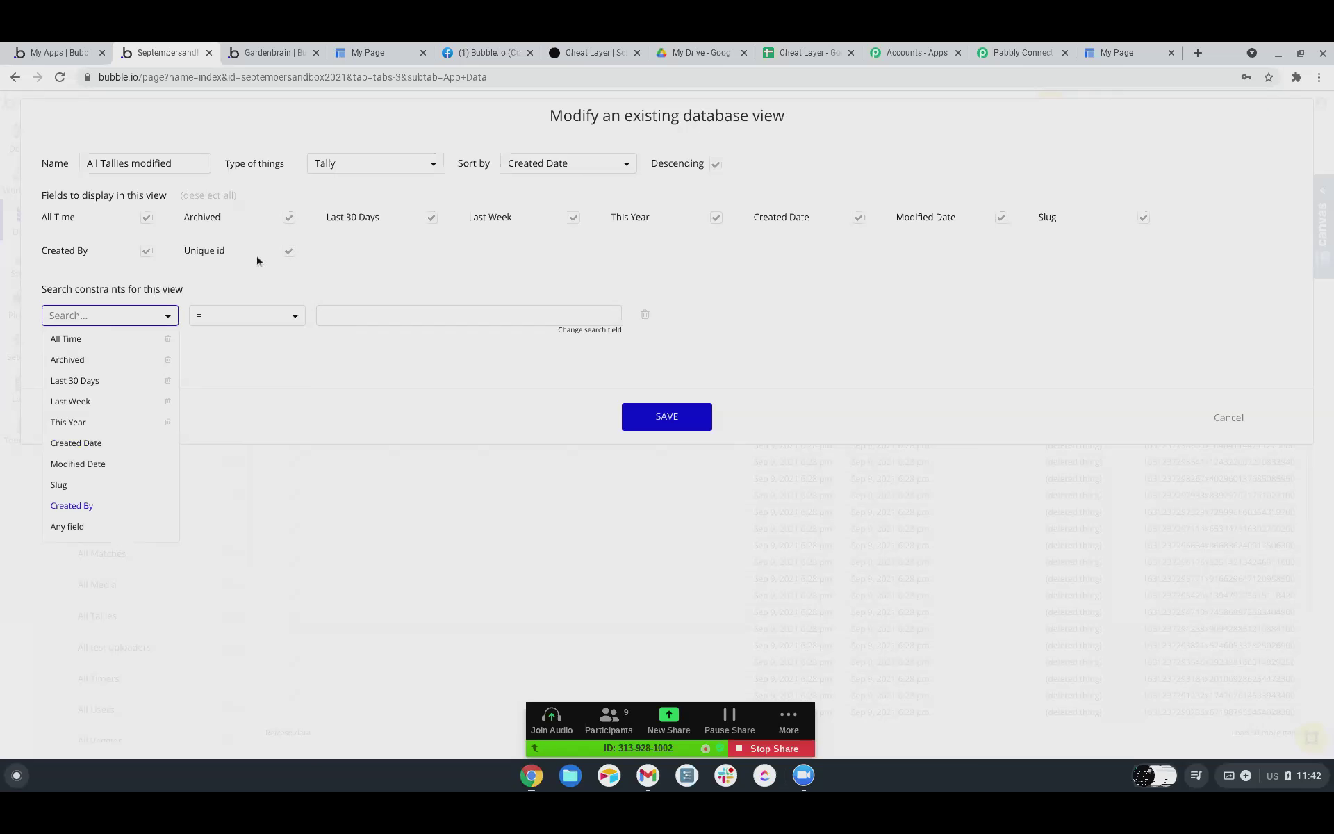
click(1202, 422)
click(1218, 417)
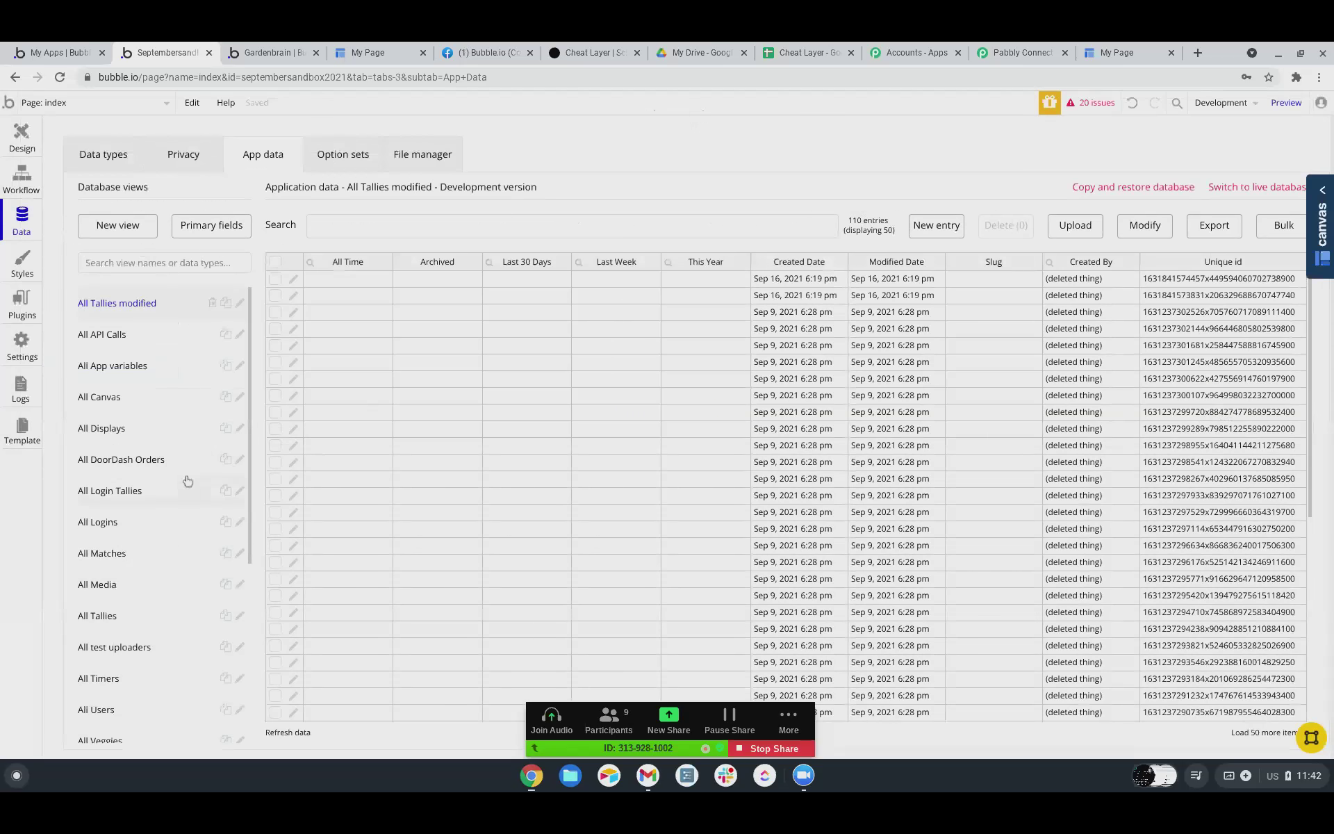
scroll(151, 538, down, 4)
scroll(86, 556, up, 4)
drag(570, 261, 472, 260)
drag(394, 262, 319, 263)
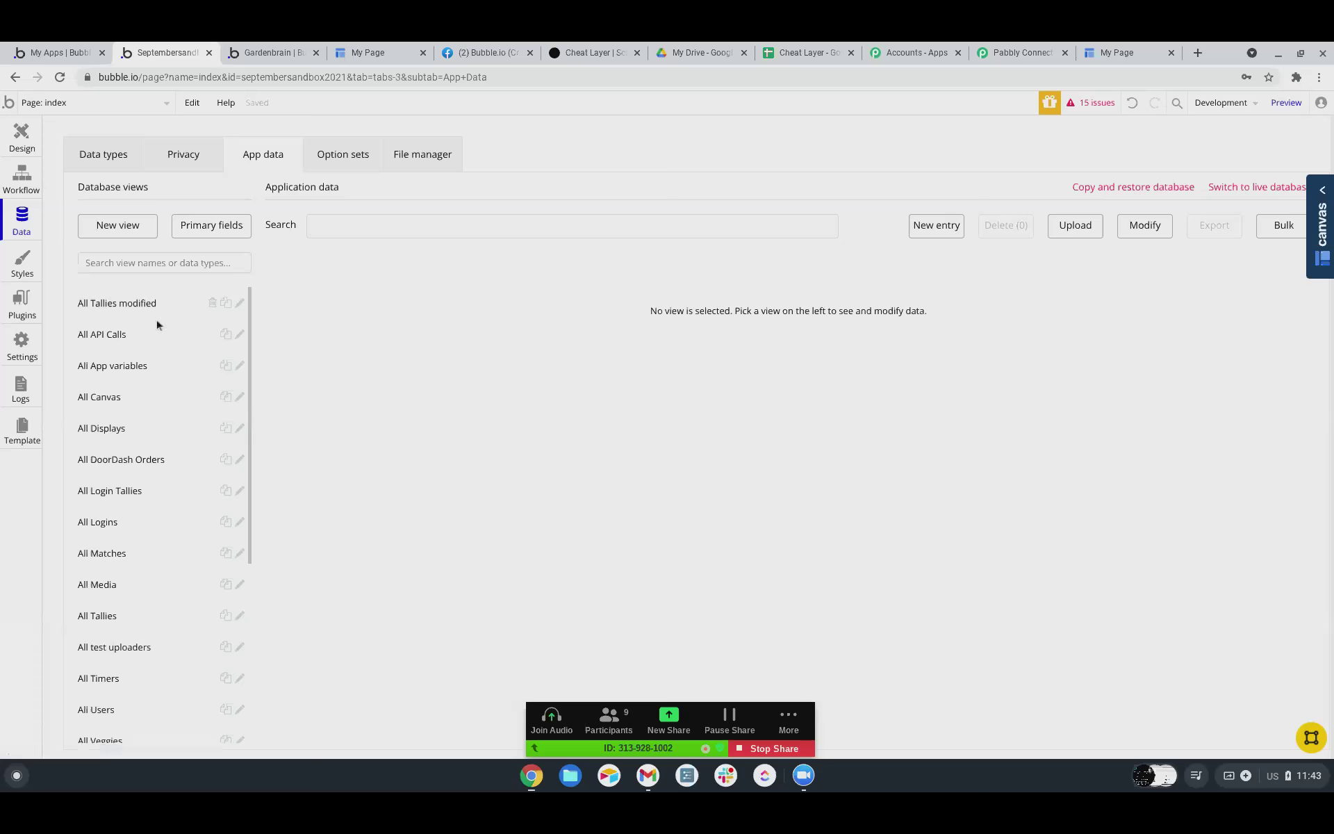
click(105, 309)
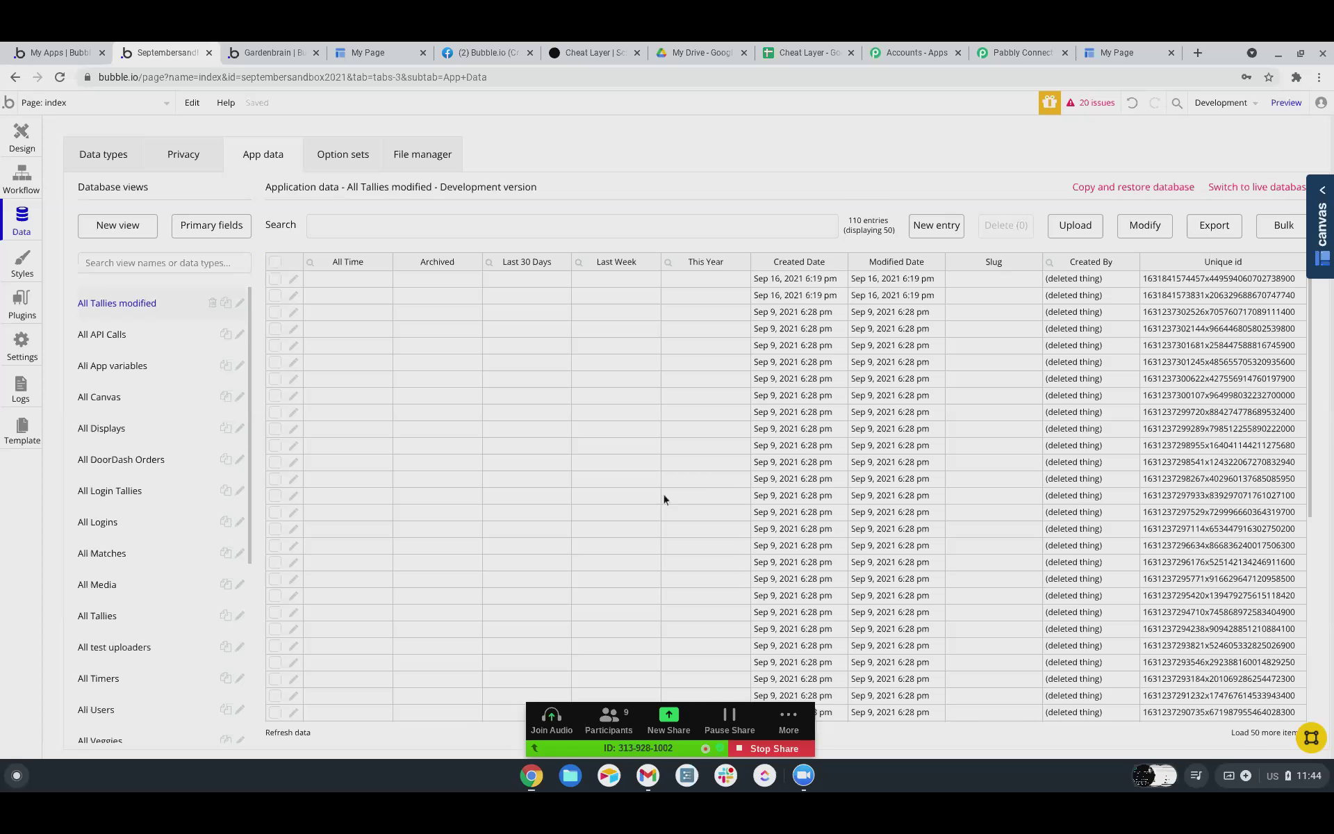
Check the page list, then show the index page's workflow events
click(36, 108)
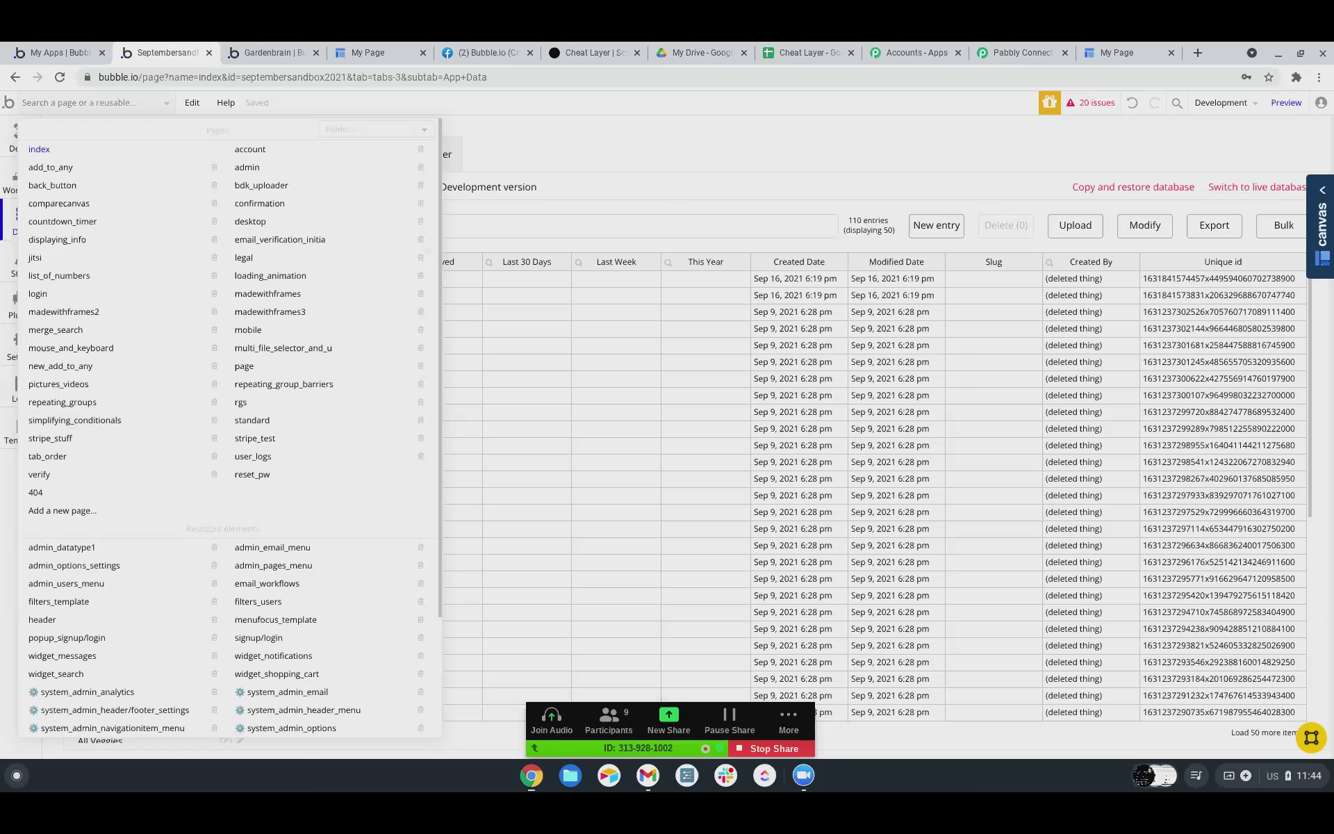
click(623, 147)
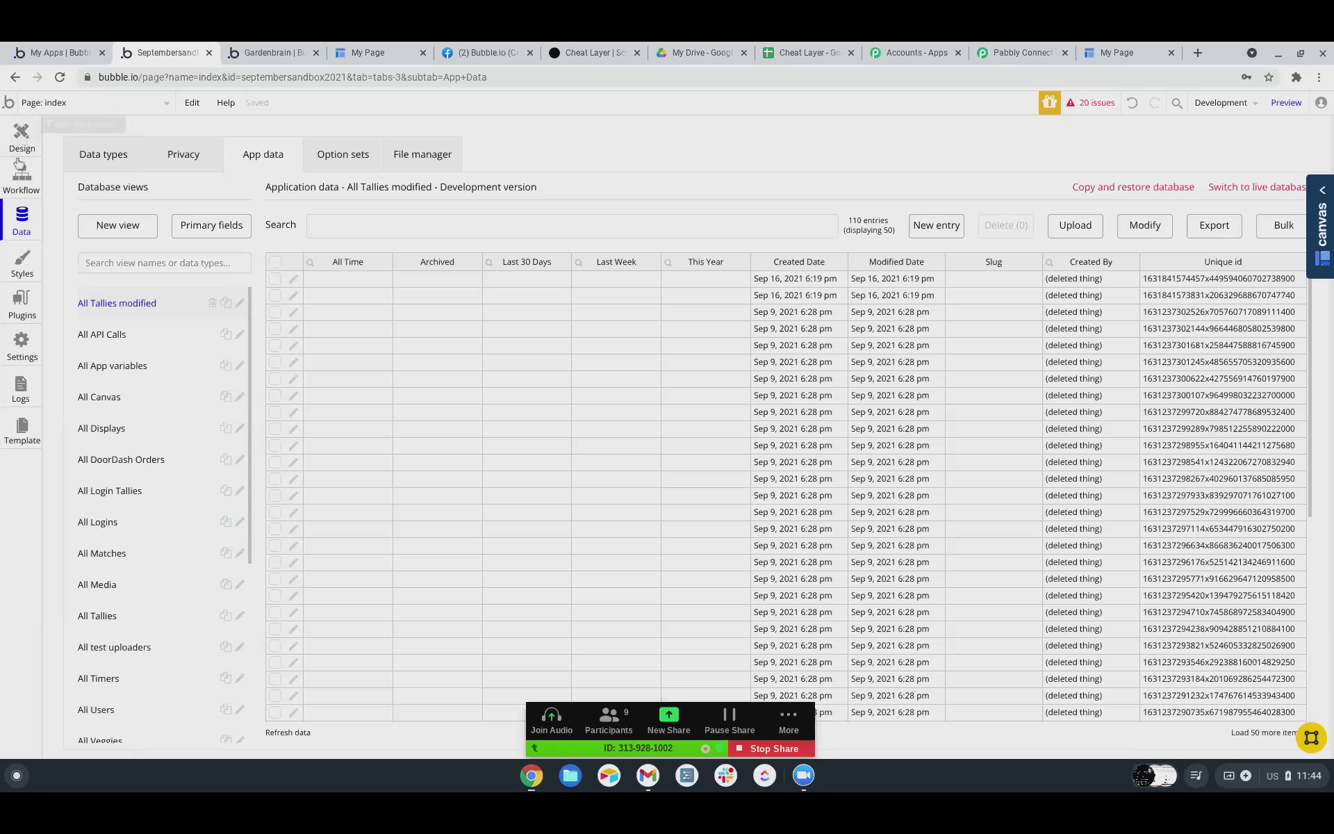
click(19, 180)
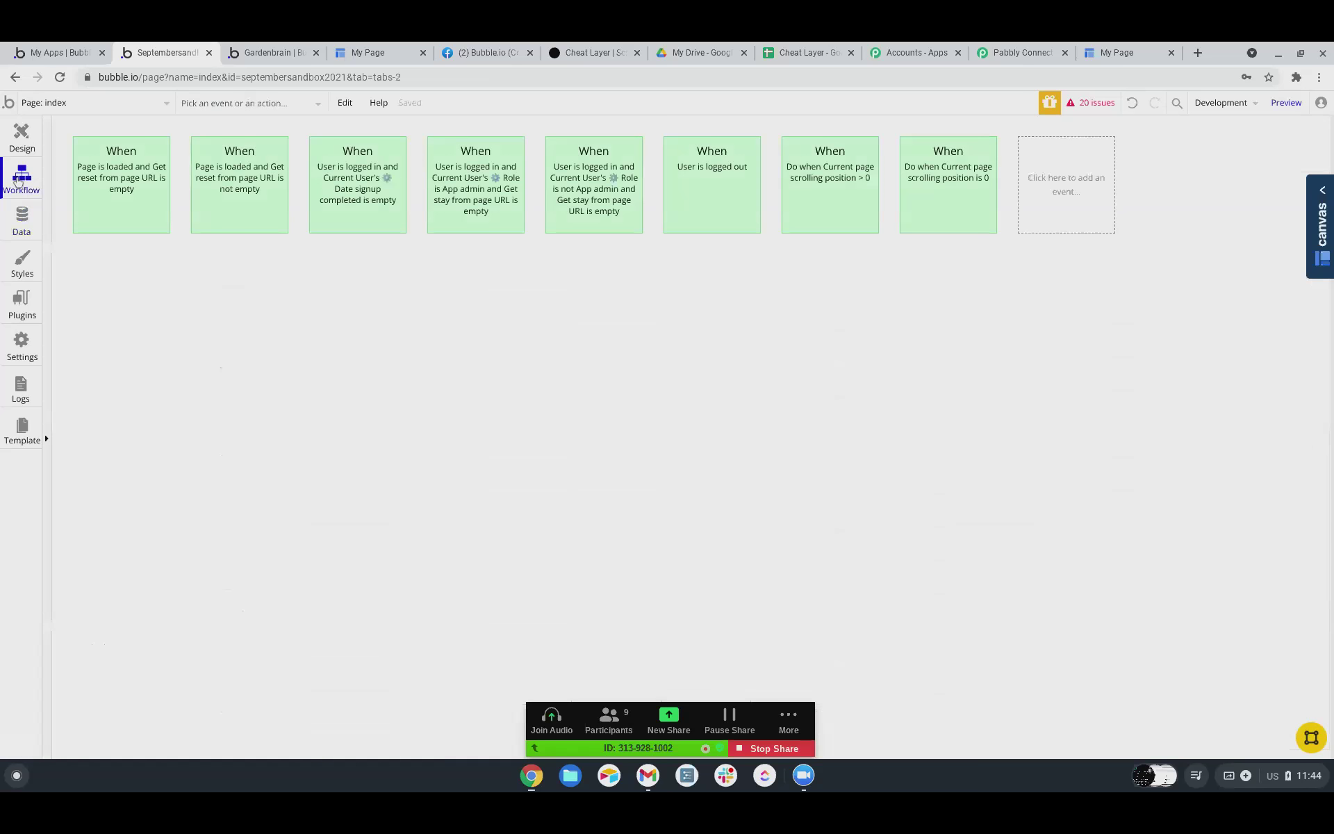